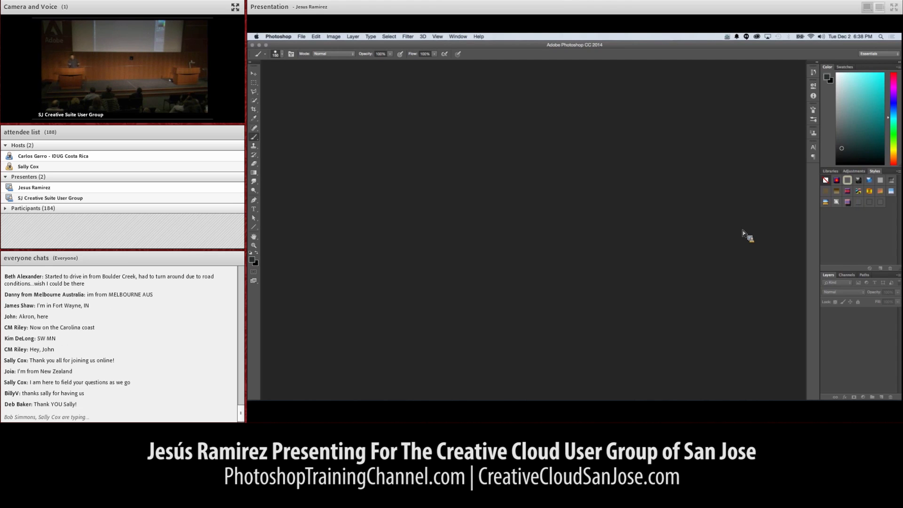
- Open the file 01-perspective.psd from the sj-user-group folder
left_click(301, 37)
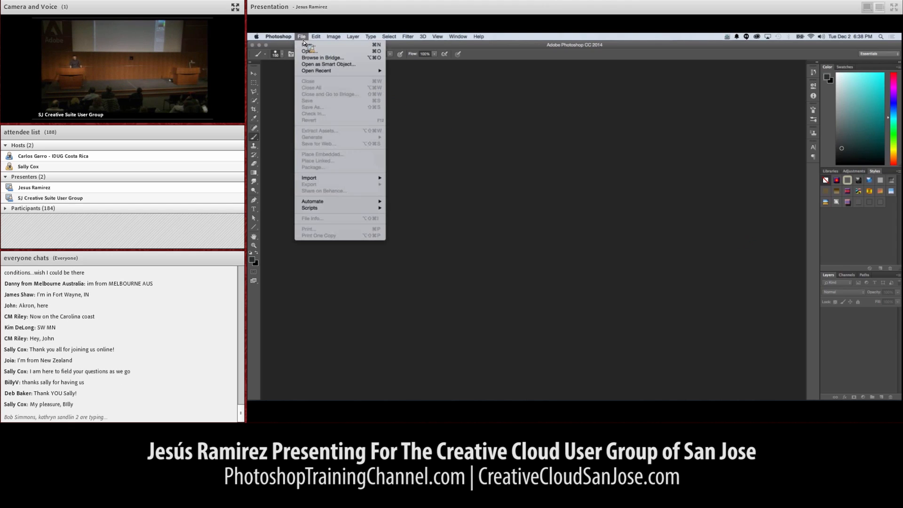
left_click(309, 51)
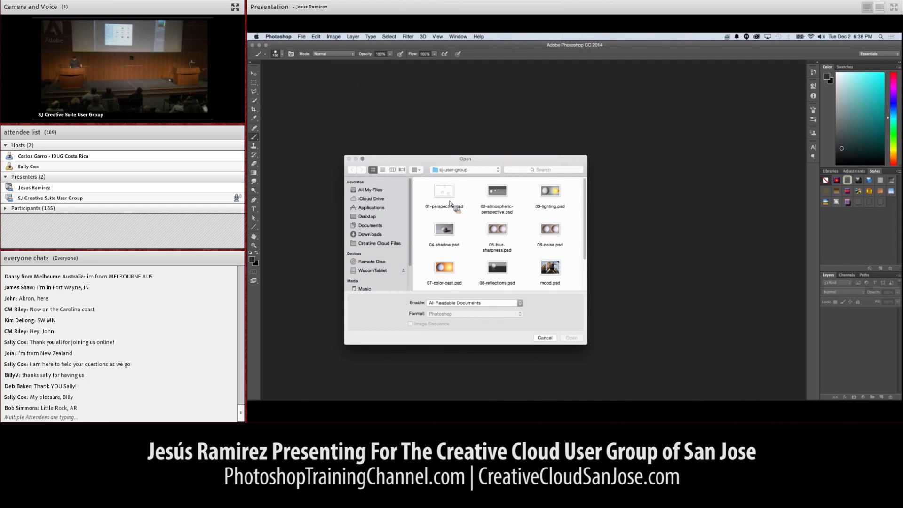
left_click(446, 193)
double_click(447, 194)
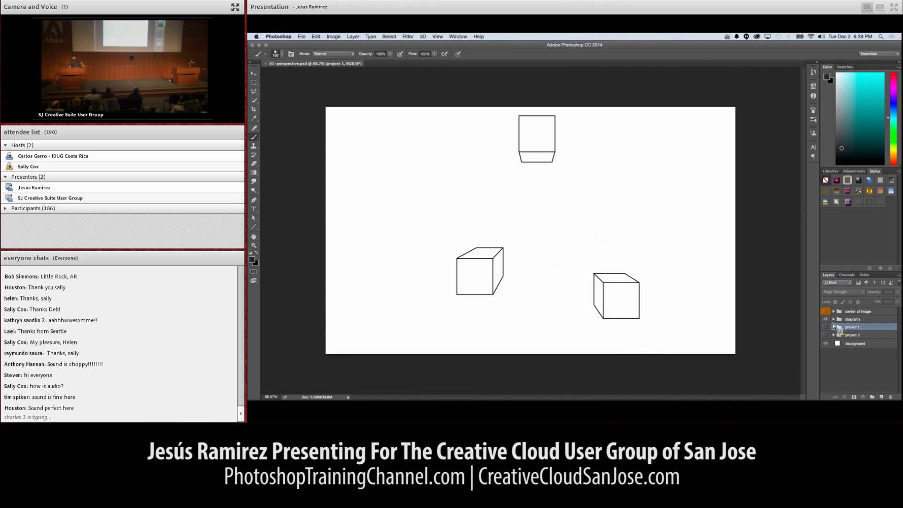
- Expand the diagrams and one point perspective groups, and show the vanishing point and horizon line groups inside the latter
left_click(833, 320)
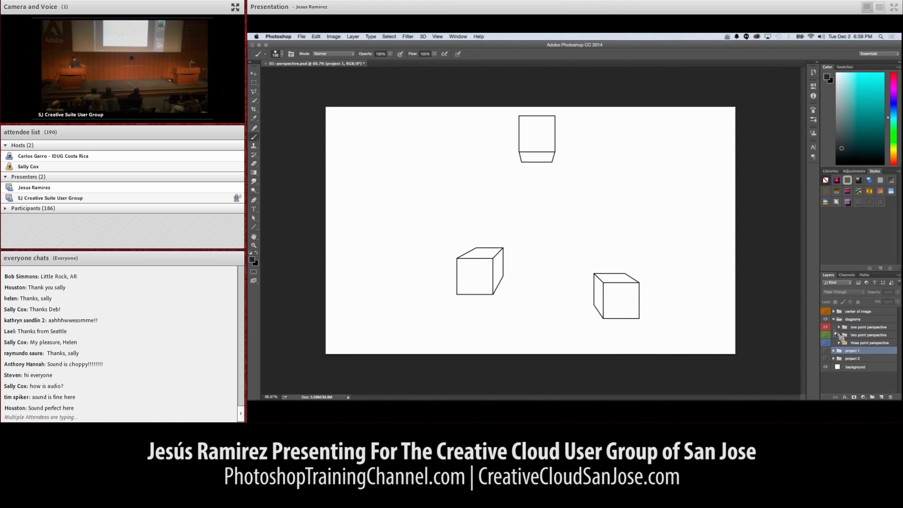
left_click(840, 328)
left_click(839, 327)
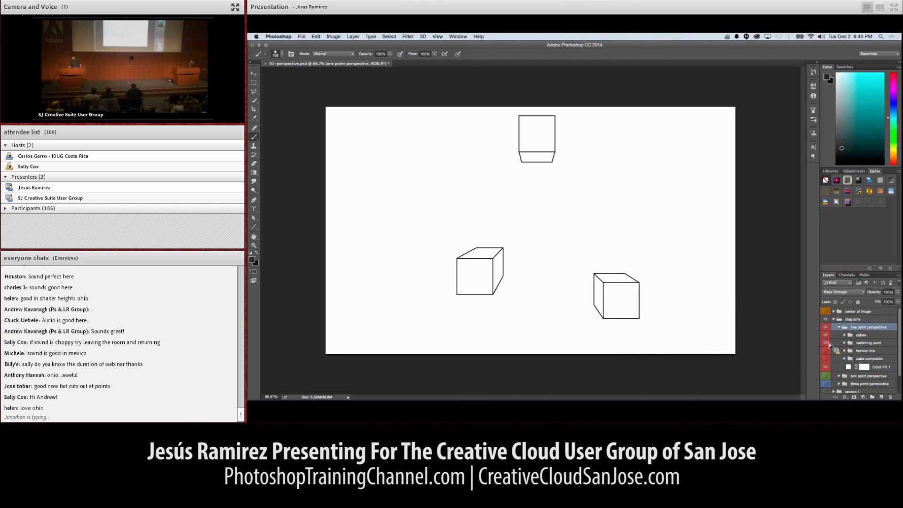
left_click(828, 342)
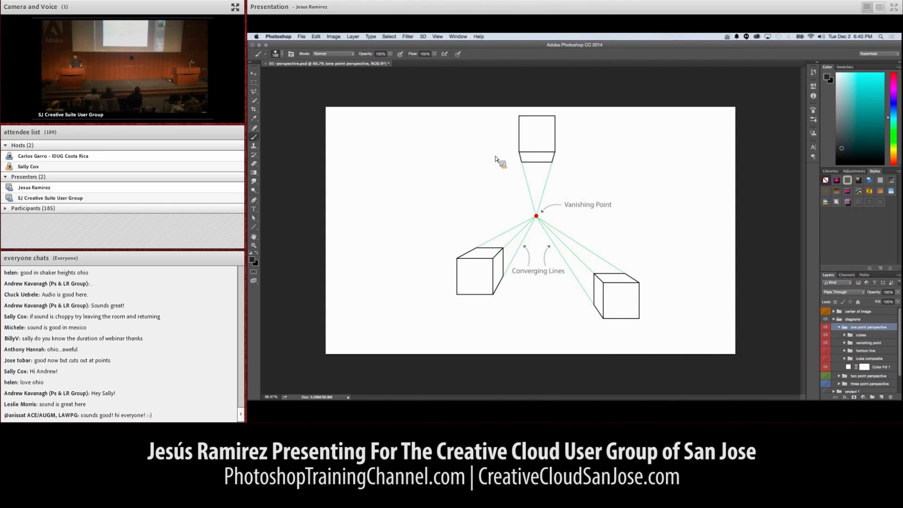
left_click(826, 353)
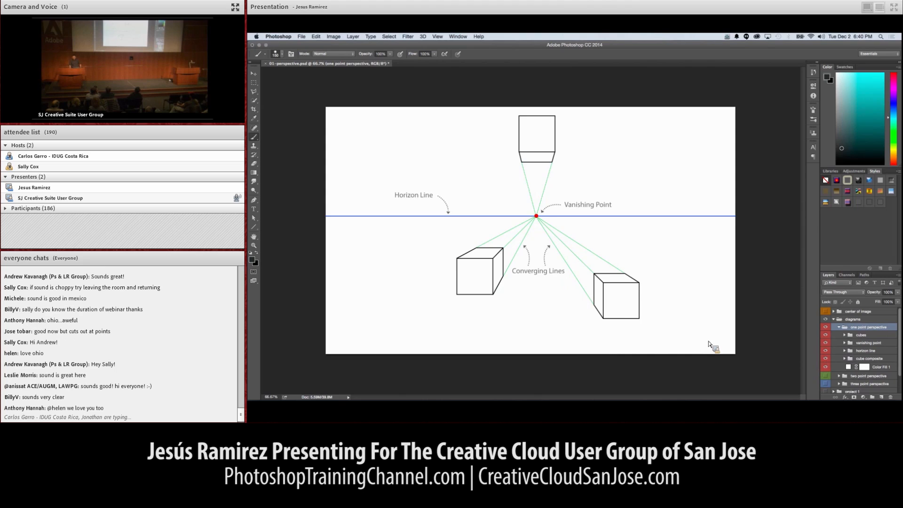
- Show the cube composite group in the one point perspective diagram, along with its own vanishing point group
left_click(825, 364)
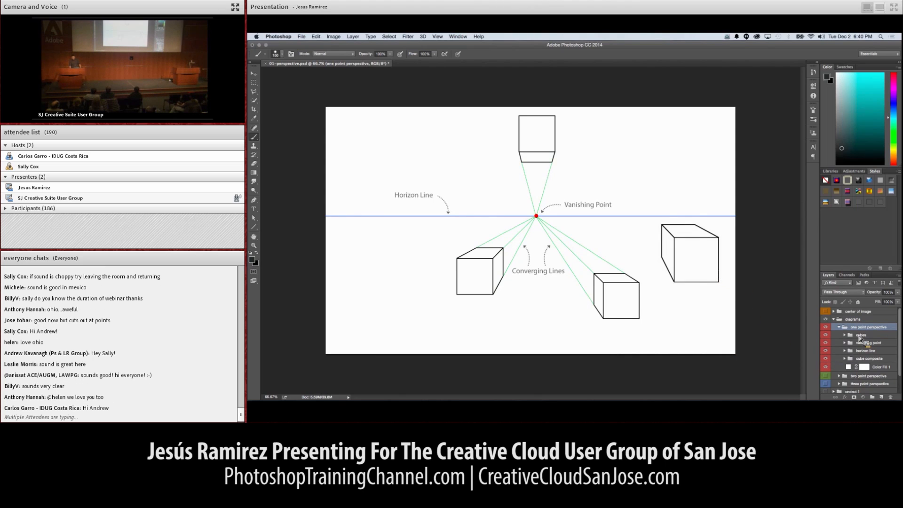
left_click(845, 359)
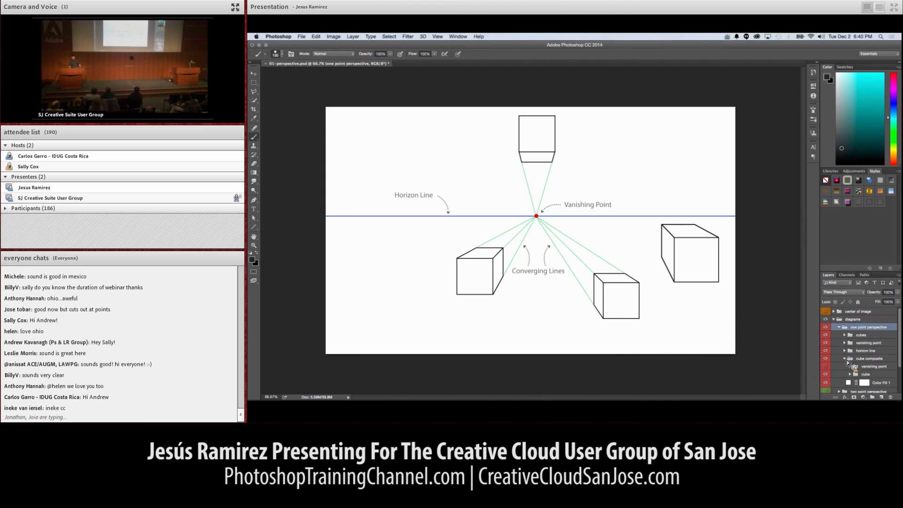
left_click_drag(847, 360, 849, 339)
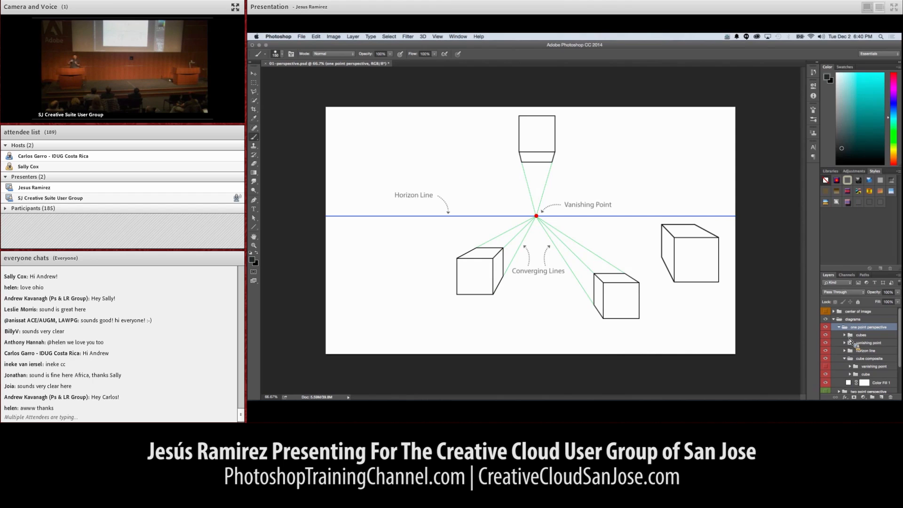
left_click_drag(850, 341, 852, 382)
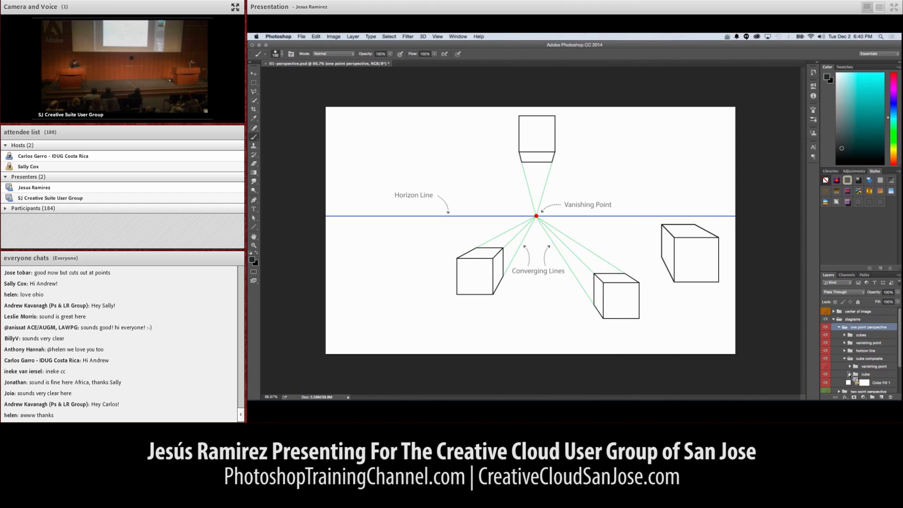
left_click(827, 367)
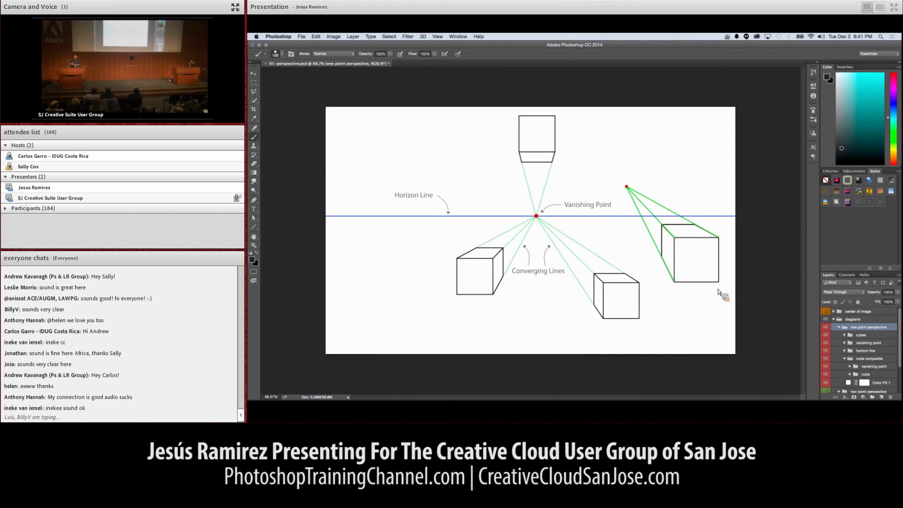
- Move the cube composite group down until its vanishing point sits on the blue horizon line
left_click(858, 359)
key("v")
left_click_drag(712, 263, 723, 299)
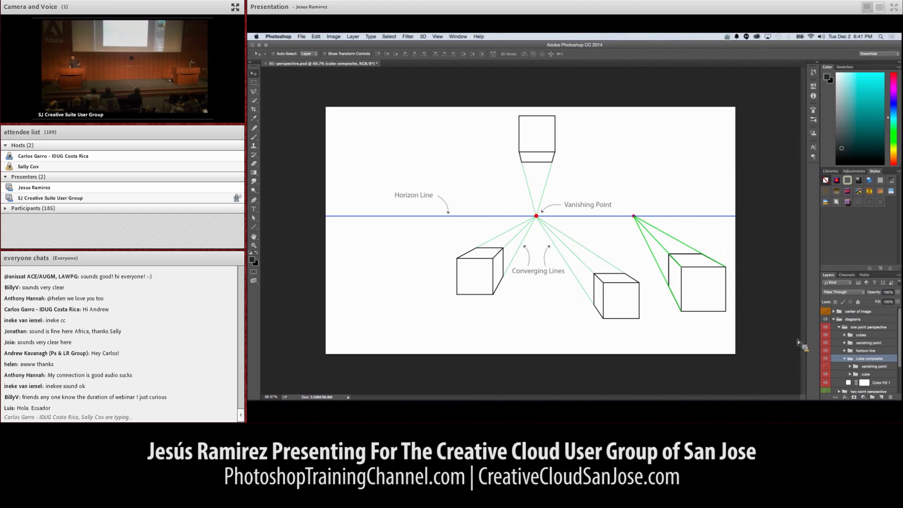
- Hide the cube composite's vanishing point lines and scale the group to about 60% around a reference point on the horizon line
left_click(825, 366)
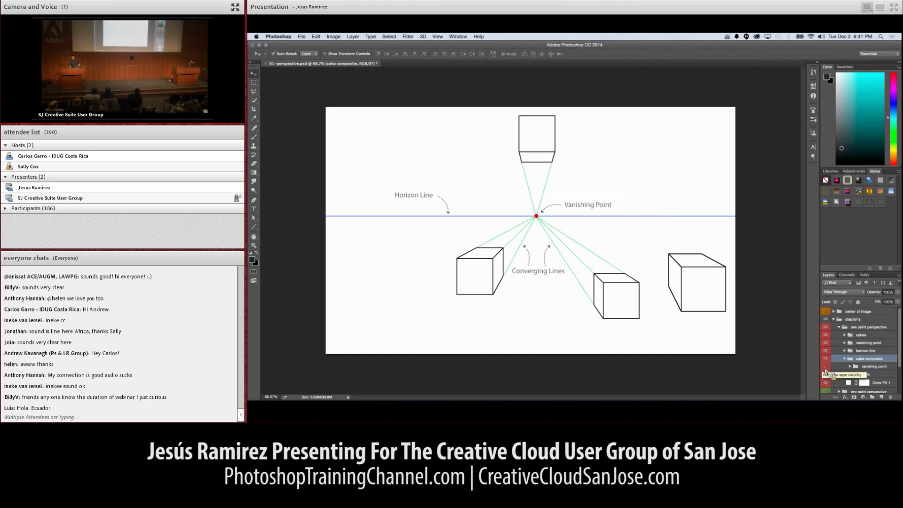
key("super+t")
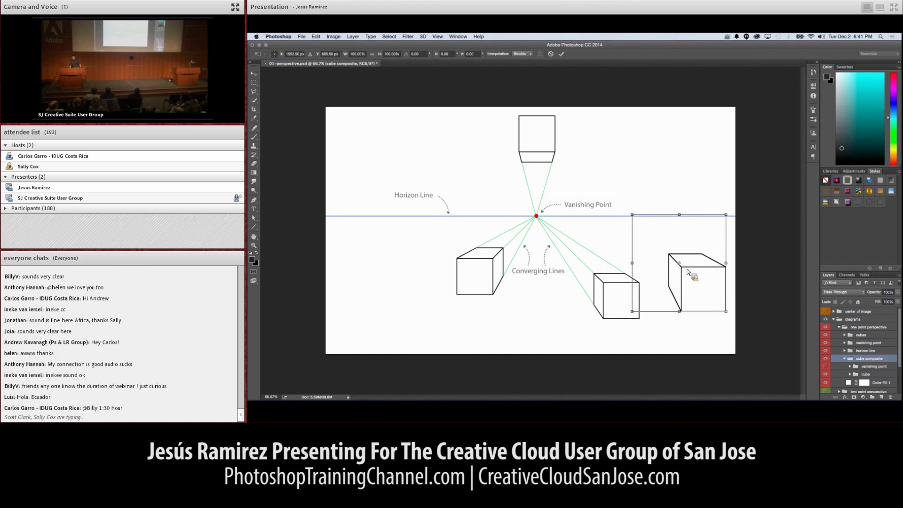
mouse_move(678, 263)
left_mouse_down()
mouse_move(652, 243)
mouse_move(682, 266)
left_mouse_up()
left_click_drag(680, 248, 656, 221)
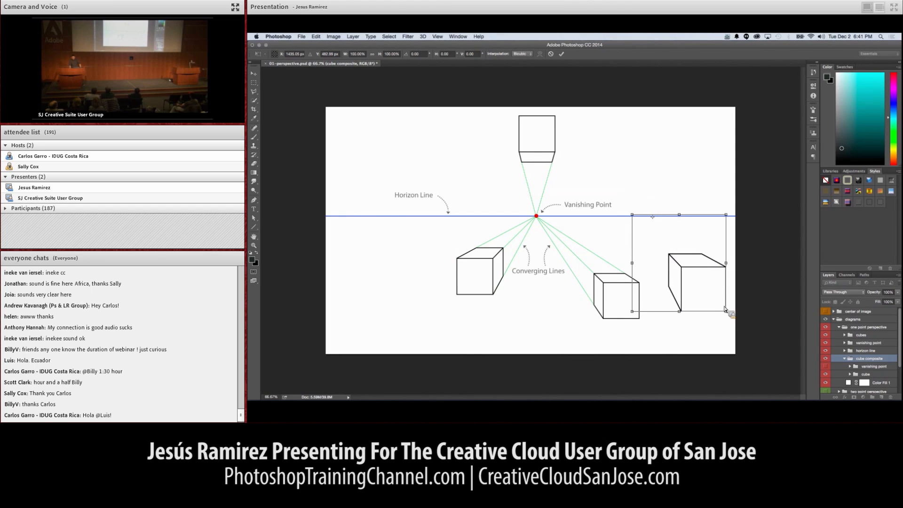
left_click_drag(731, 317, 698, 281)
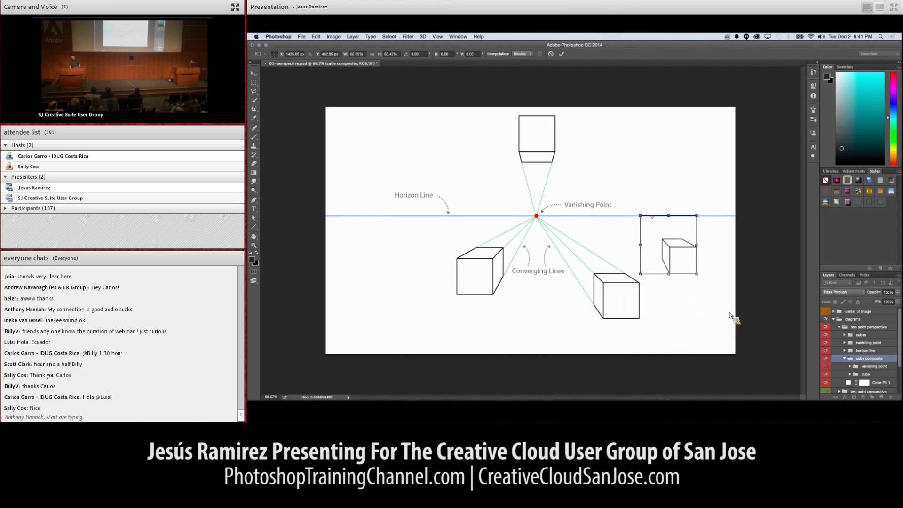
key("Return")
- Hide the one point perspective group and show the two point perspective diagram with its horizon line and vanishing points
left_click(839, 327)
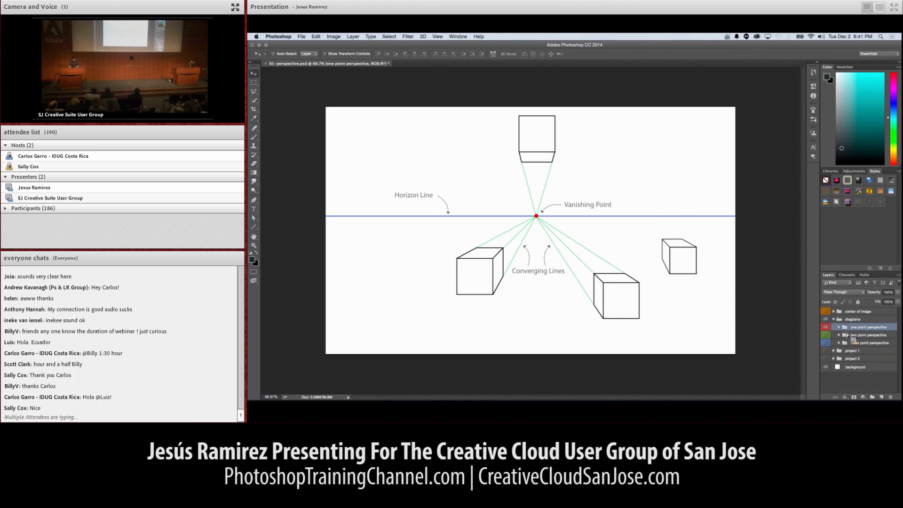
left_click(825, 328)
left_click(825, 334)
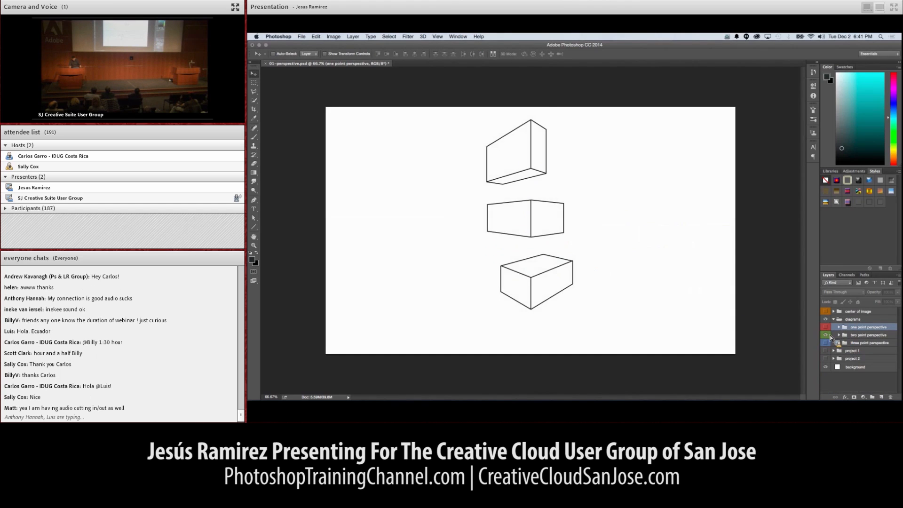
left_click(839, 335)
left_click(825, 351)
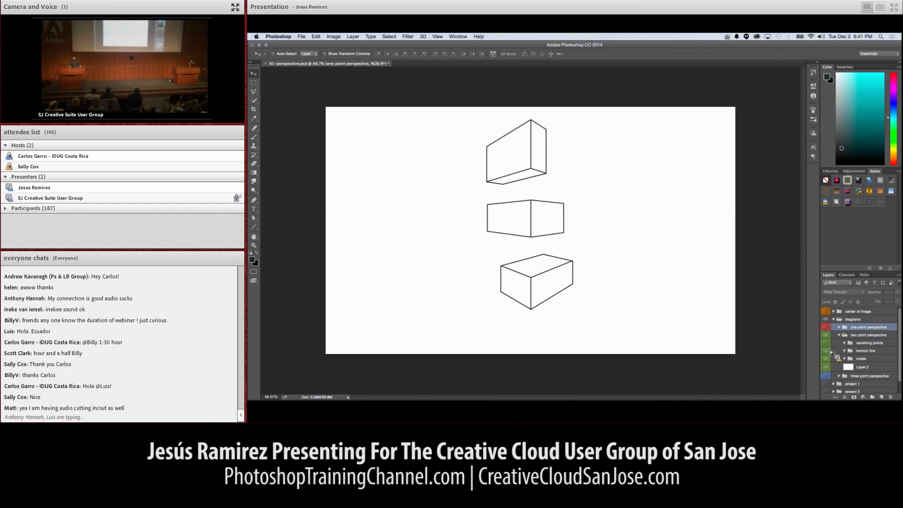
left_click(828, 343)
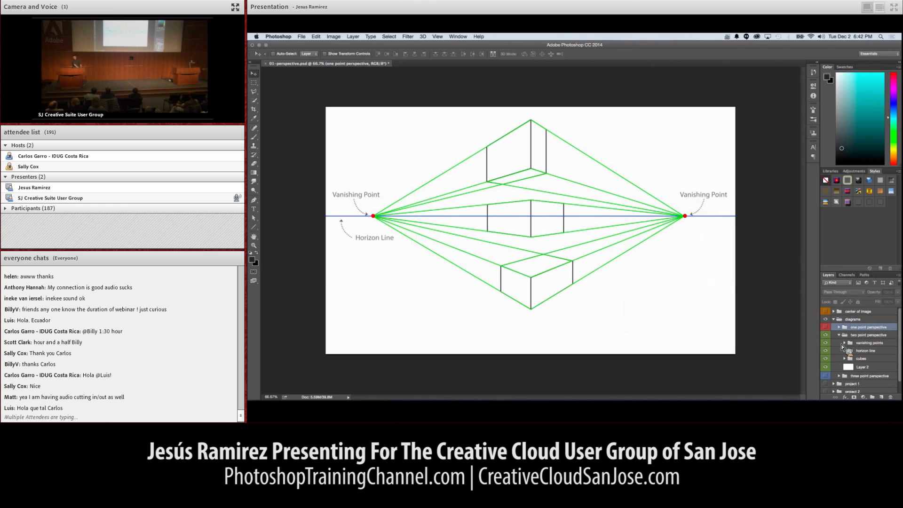
- Replace the two point diagram with the three point perspective diagram, showing its vanishing points and the center of image line
left_click(839, 335)
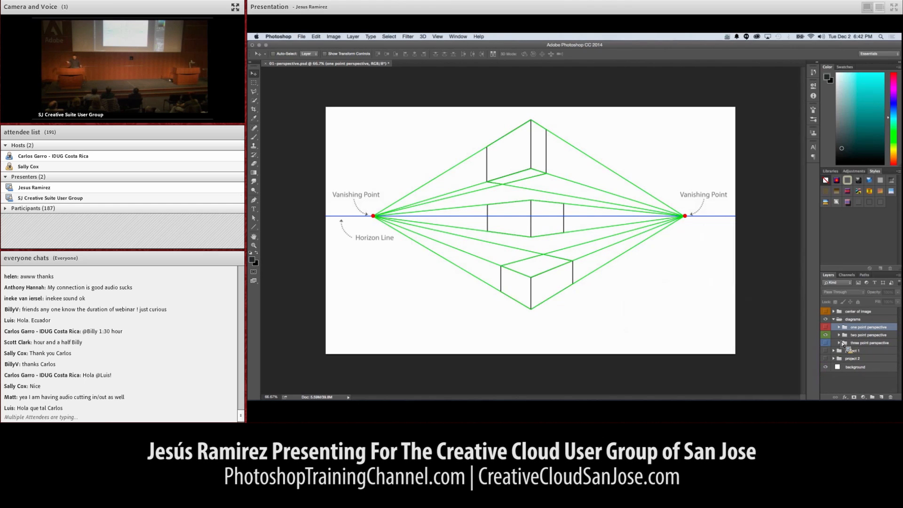
left_click(825, 336)
left_click(826, 343)
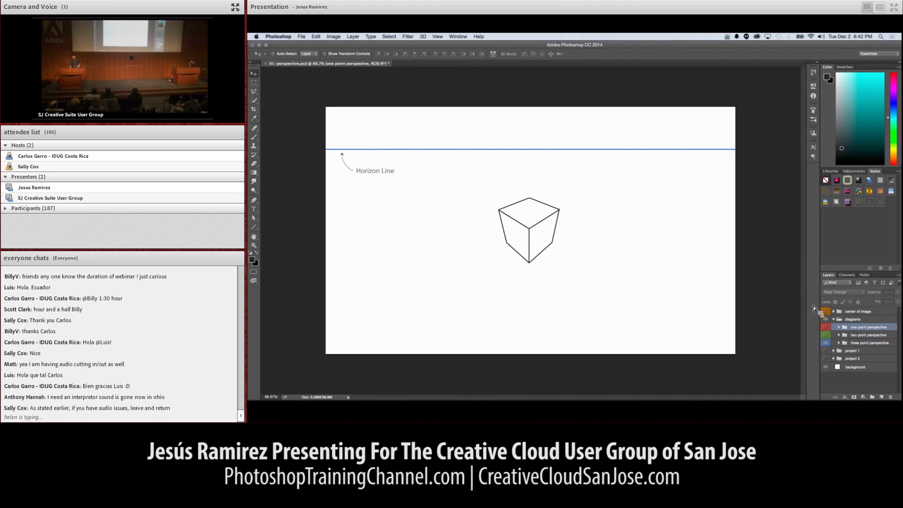
left_click(839, 343)
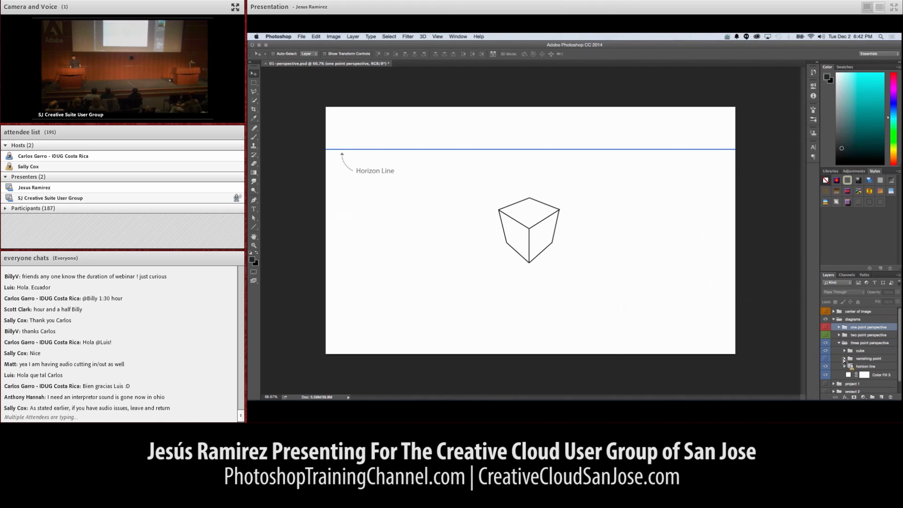
left_click(828, 360)
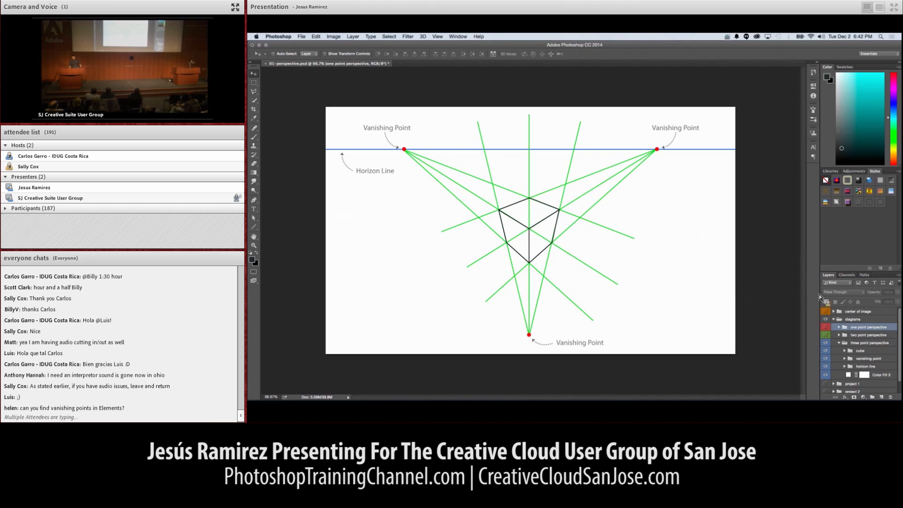
left_click(826, 312)
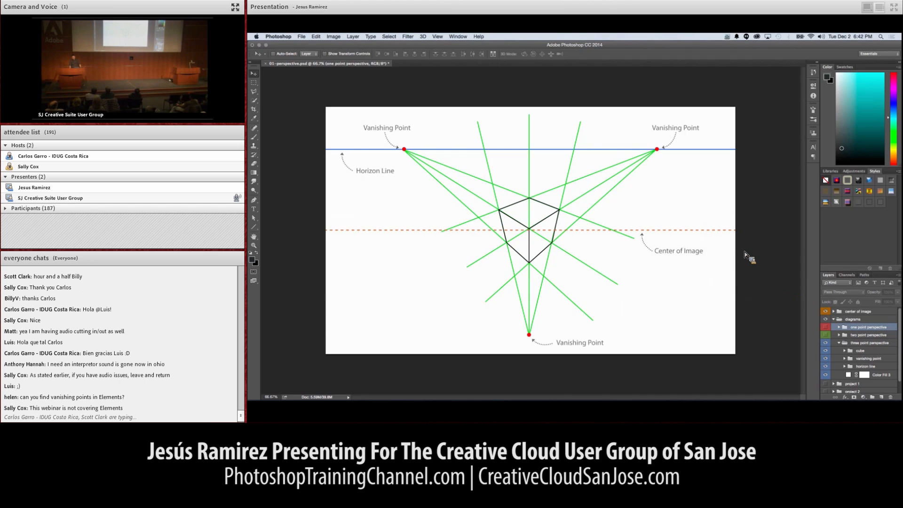
- Add a vertical guide at 50% of the canvas and remove it again
left_click(438, 37)
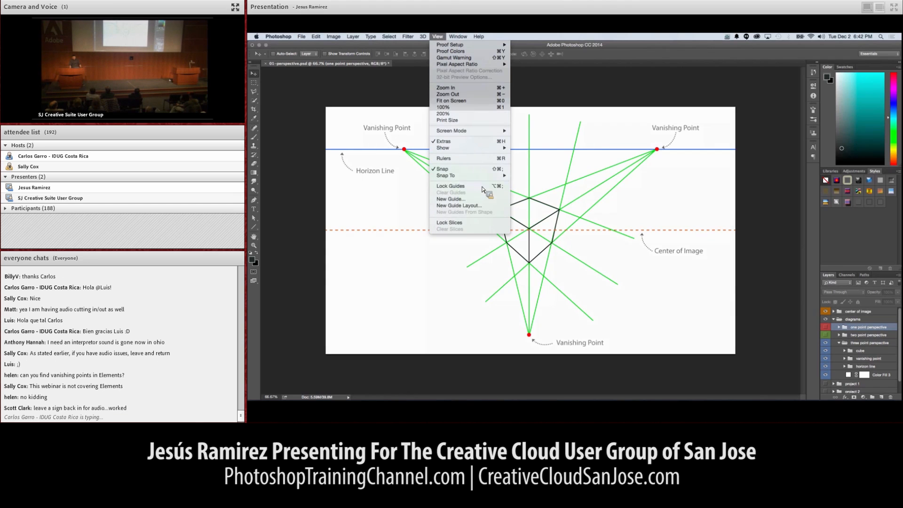
left_click(488, 198)
type("5")
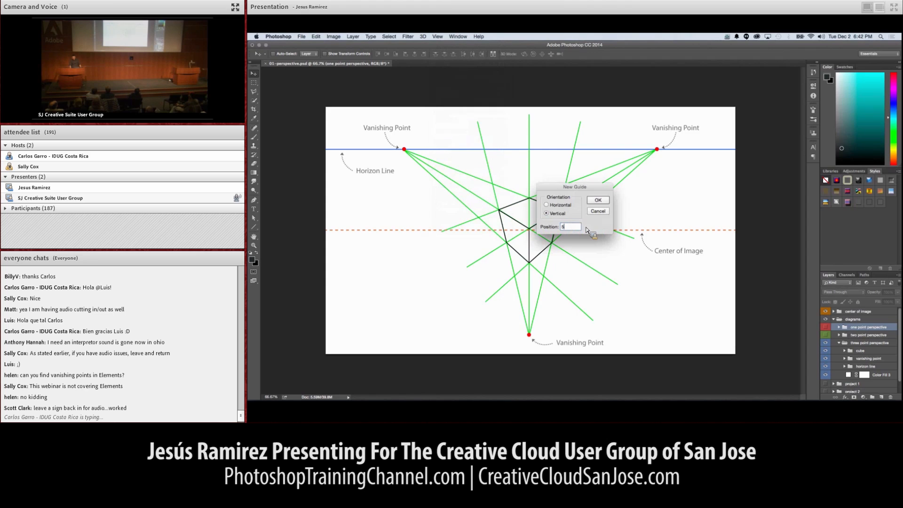
type("0%")
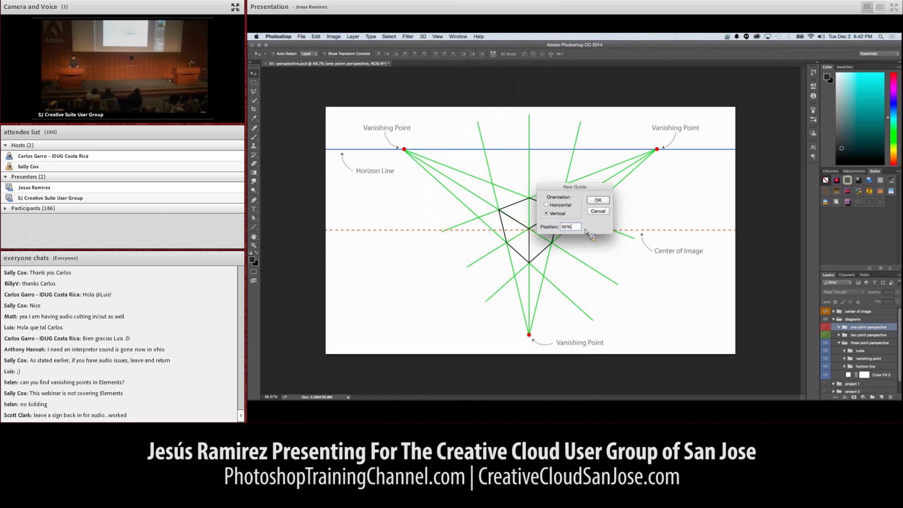
left_click(598, 200)
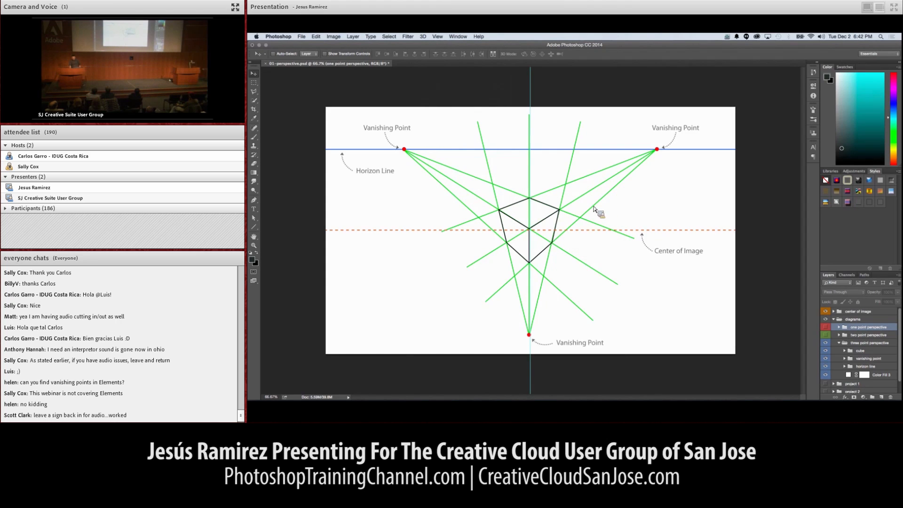
left_click_drag(531, 120, 259, 81)
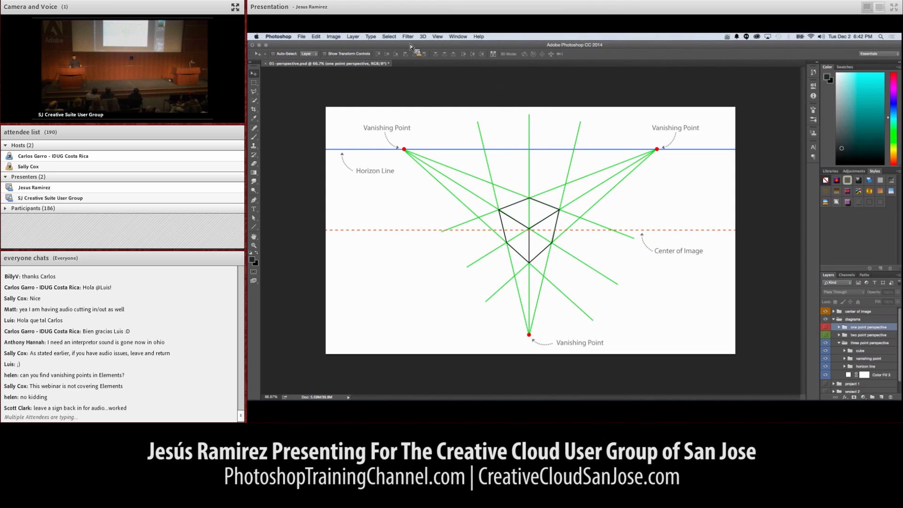
- Add a horizontal guide at 50% of the canvas height
left_click(437, 37)
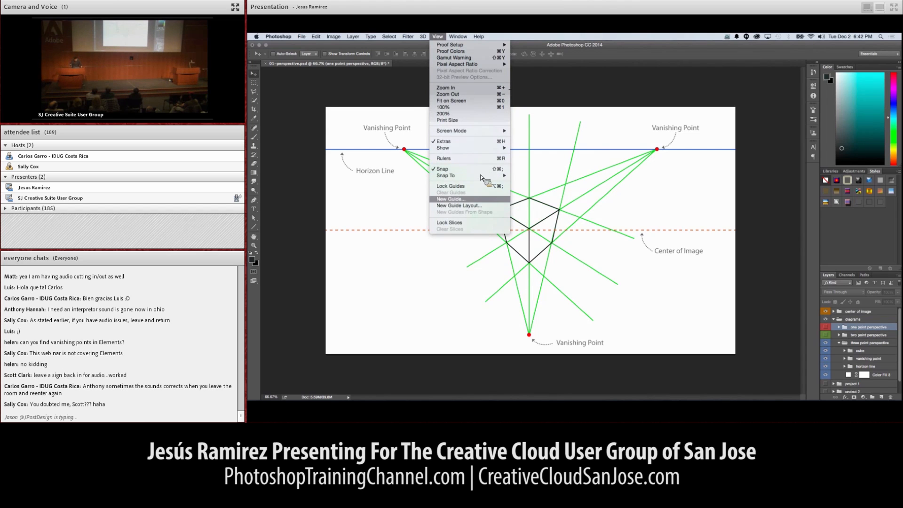
left_click(463, 200)
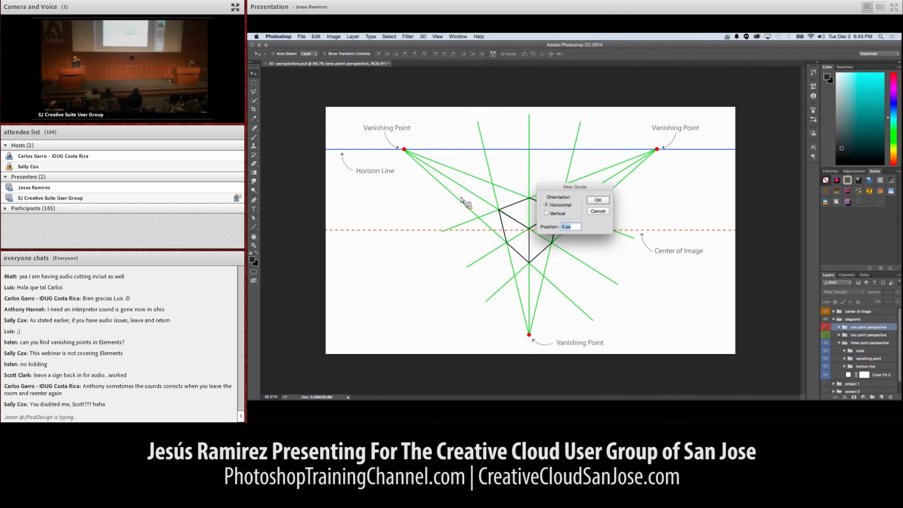
type("50")
key("Return")
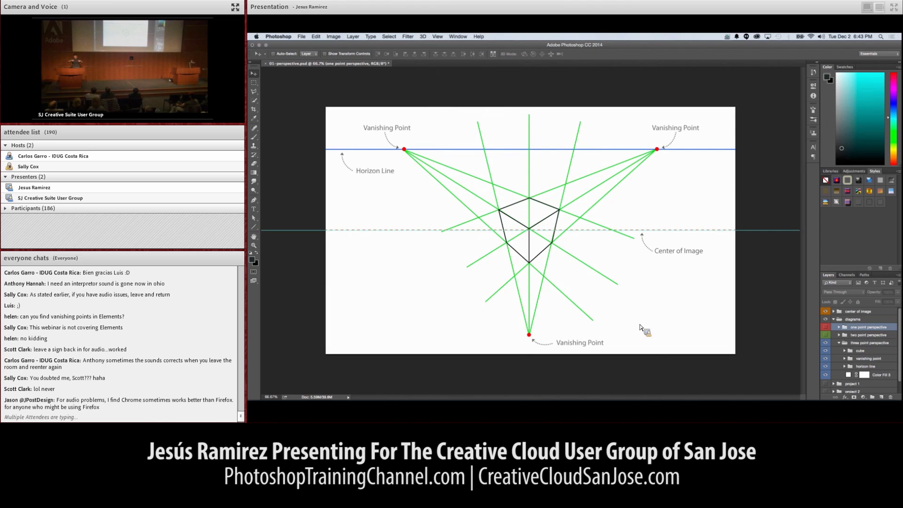
- Flip the three point perspective diagram group vertically so its horizon line lies below the cube
left_click(868, 343)
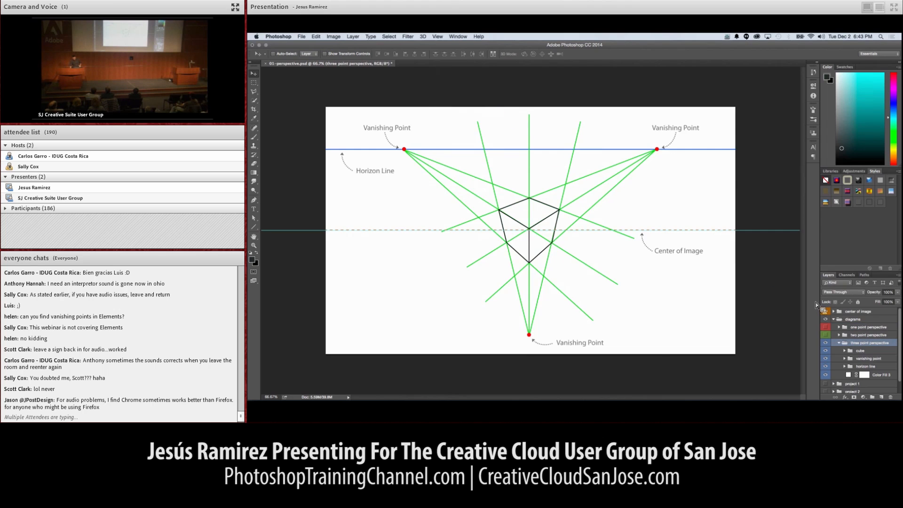
left_click(315, 37)
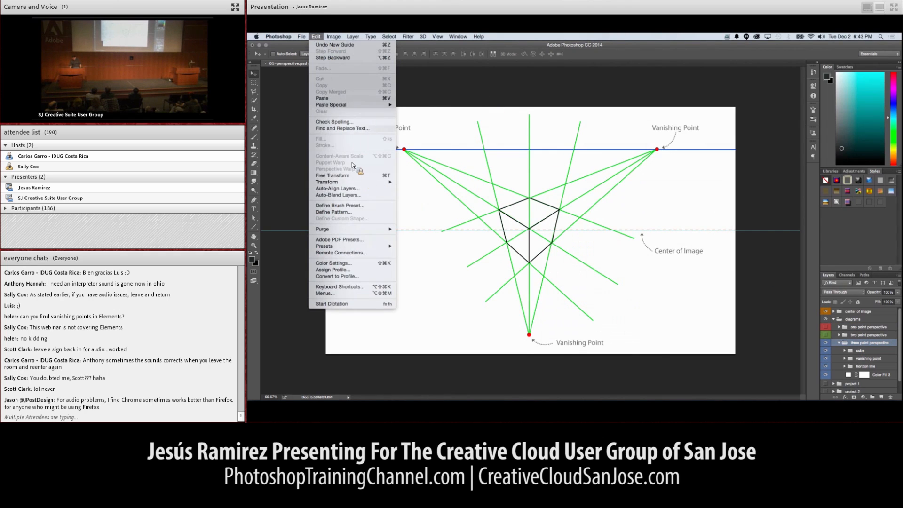
mouse_move(357, 182)
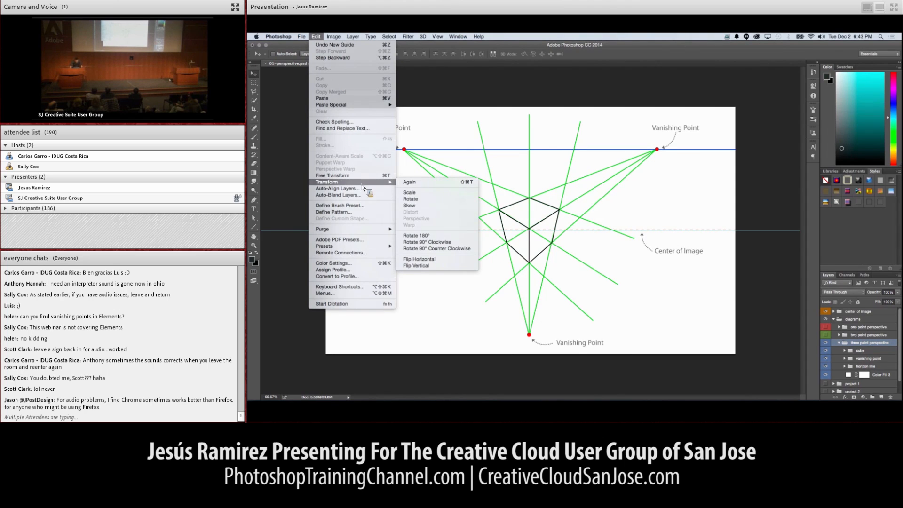
left_click(436, 264)
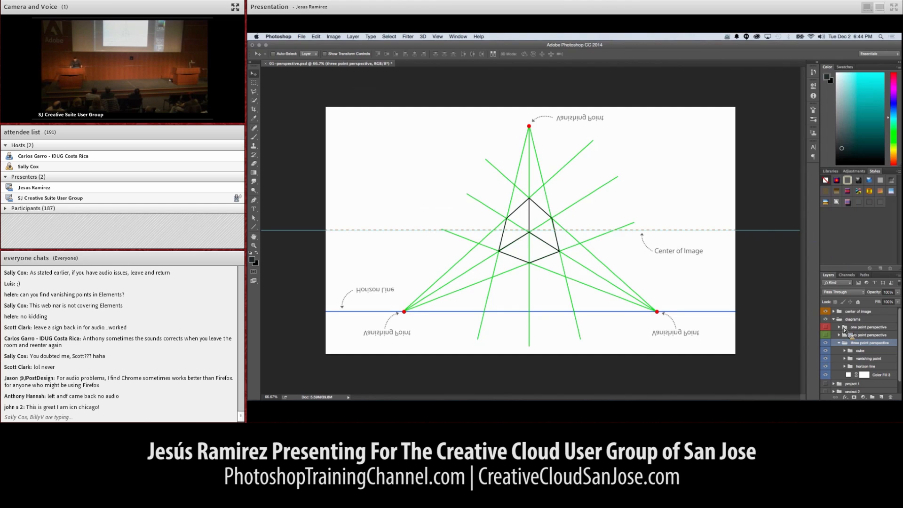
- Hide the three point perspective diagram and the center of image line, and show the project 1 group with its layers expanded
left_click(840, 342)
left_click(826, 343)
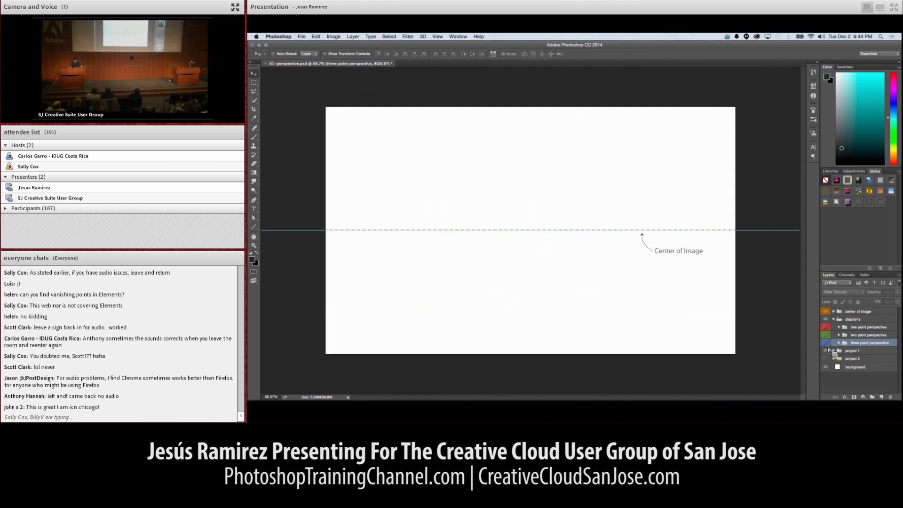
left_click(826, 351)
left_click(833, 350)
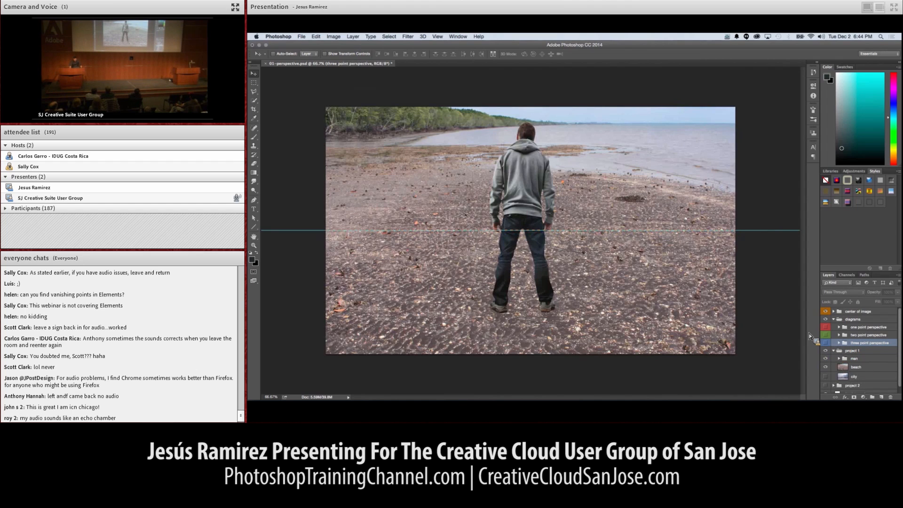
left_click(825, 311)
left_click(825, 311)
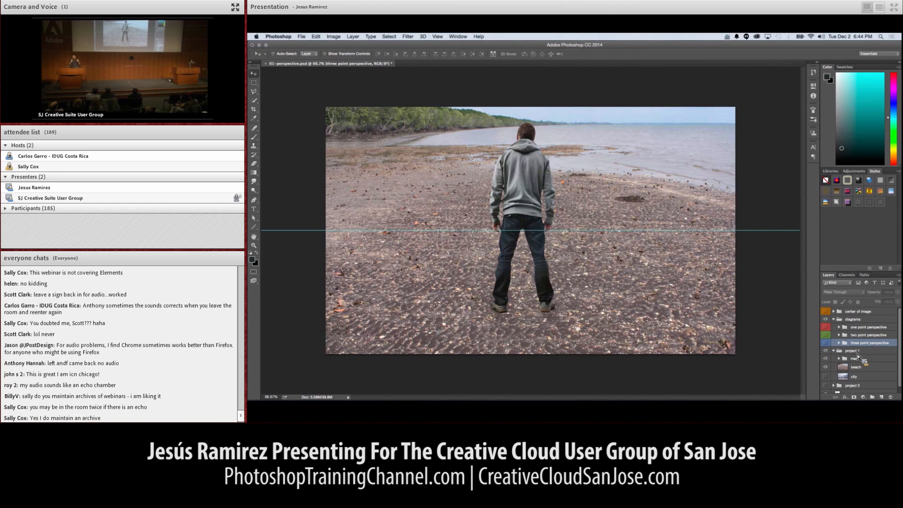
- Temporarily disable the man layer's mask to view his original lake photo, and enable the mask again
left_click(838, 359)
left_click(868, 370, "shift")
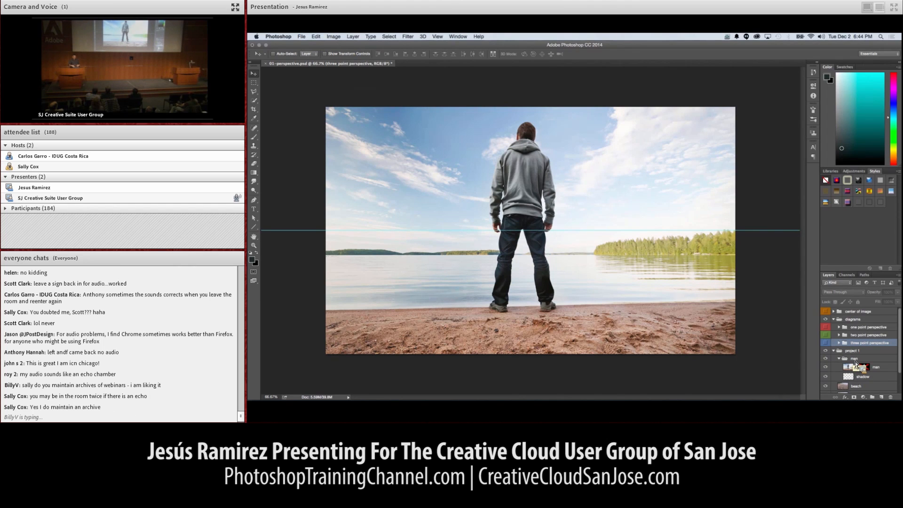
left_click_drag(854, 361, 420, 259)
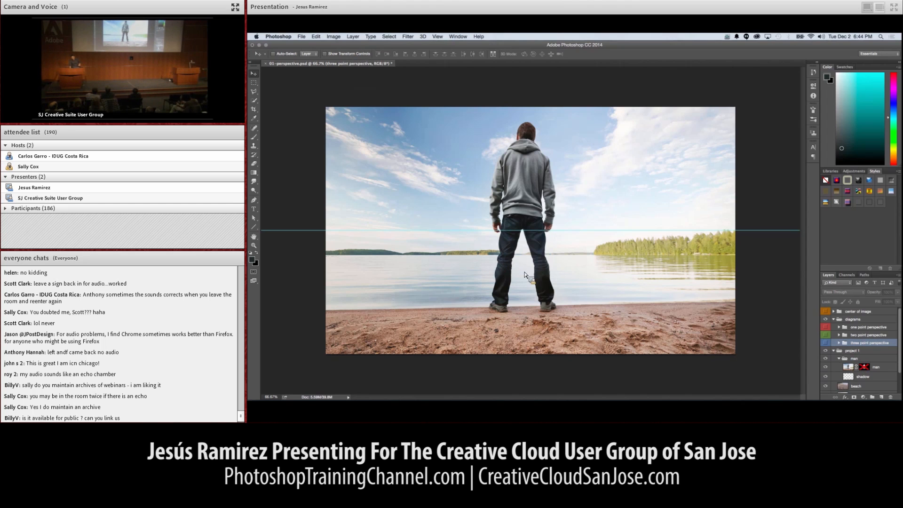
key("super+z")
left_click_drag(552, 260, 863, 369)
left_click_drag(793, 322, 738, 224)
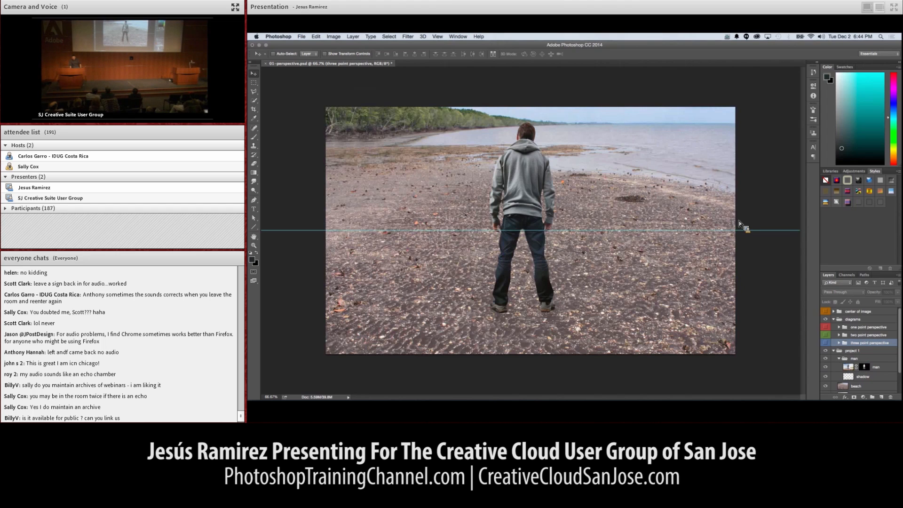
- Try moving the man straight up until his feet stand near the beach's waterline, and undo the move
left_click(849, 368)
left_click_drag(853, 369, 648, 241)
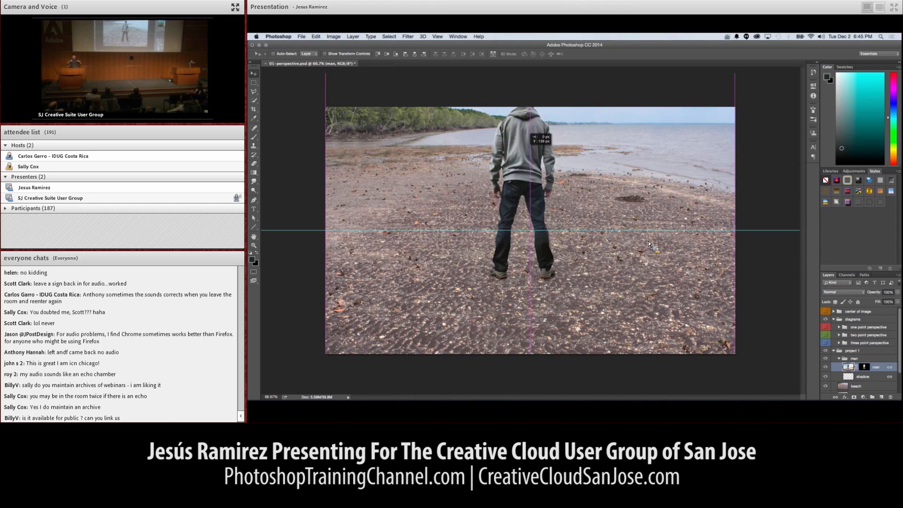
left_click_drag(523, 185, 544, 142)
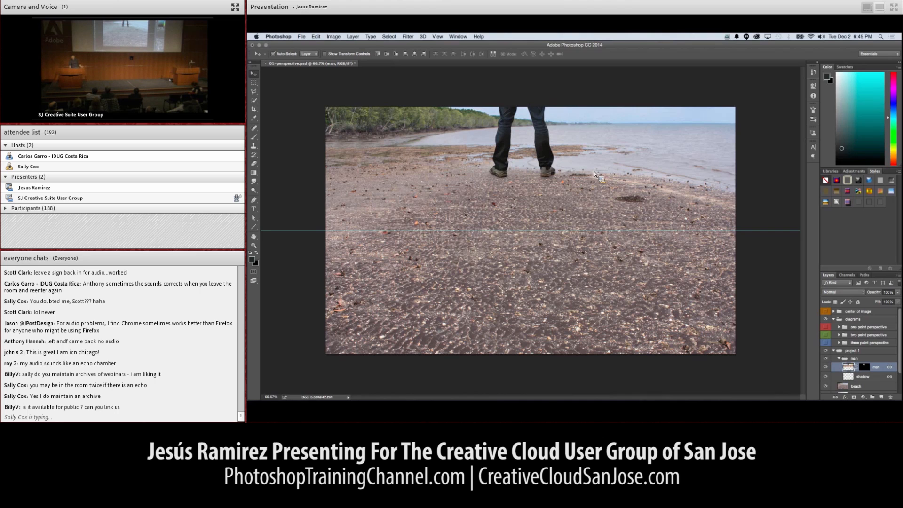
key("super")
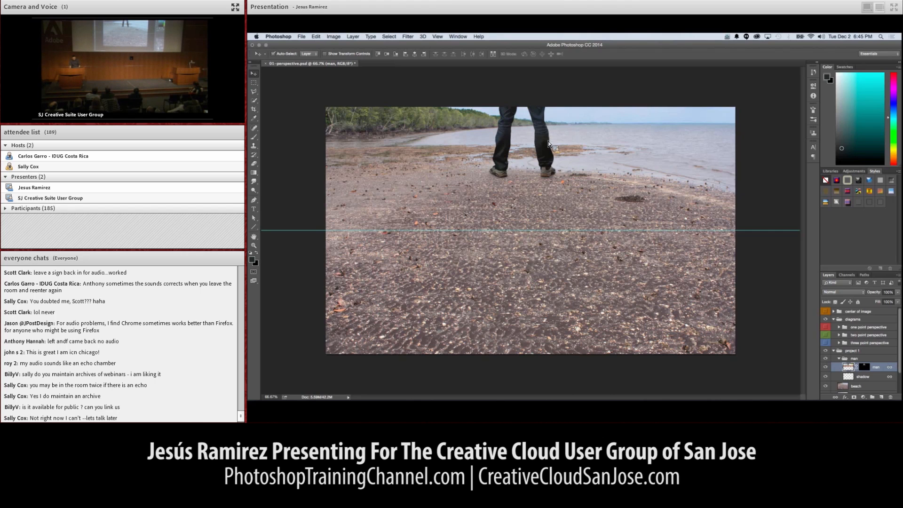
key("super+z")
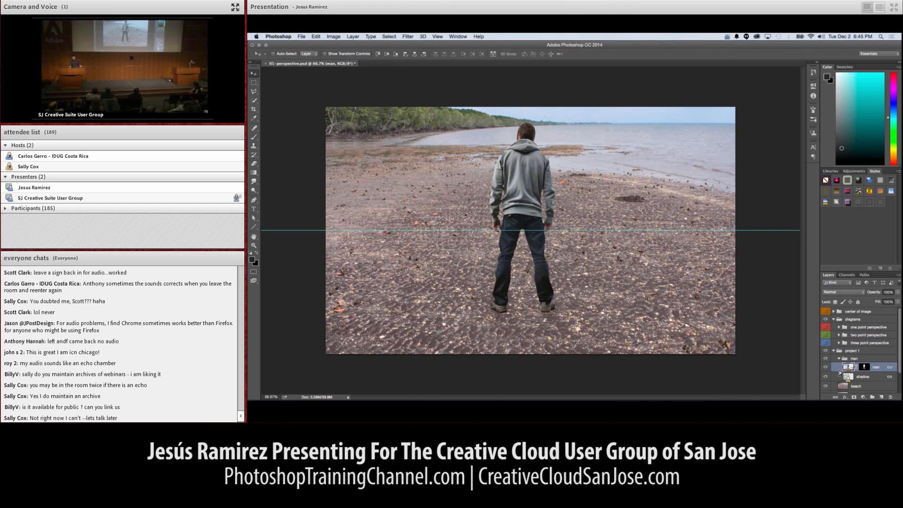
- Move the beach layer down until the top of its photo meets the horizontal guide
left_click(859, 384)
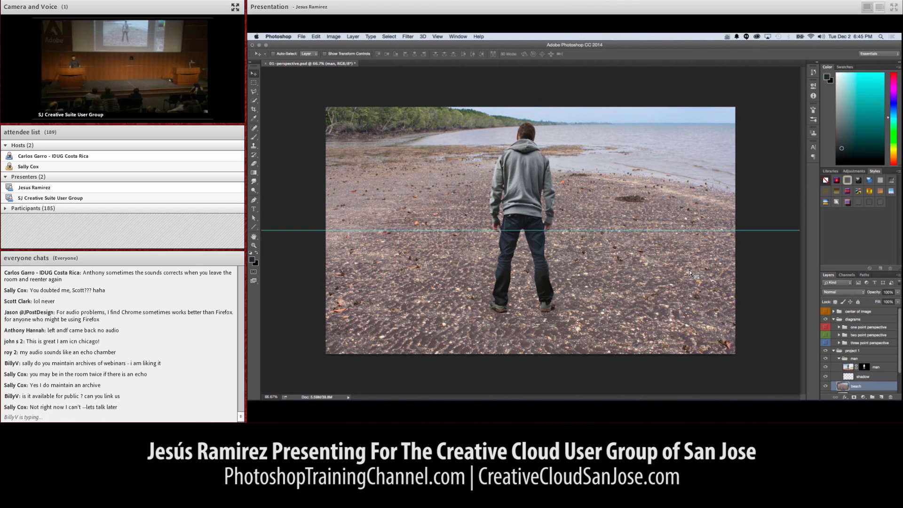
left_click_drag(652, 148, 654, 295)
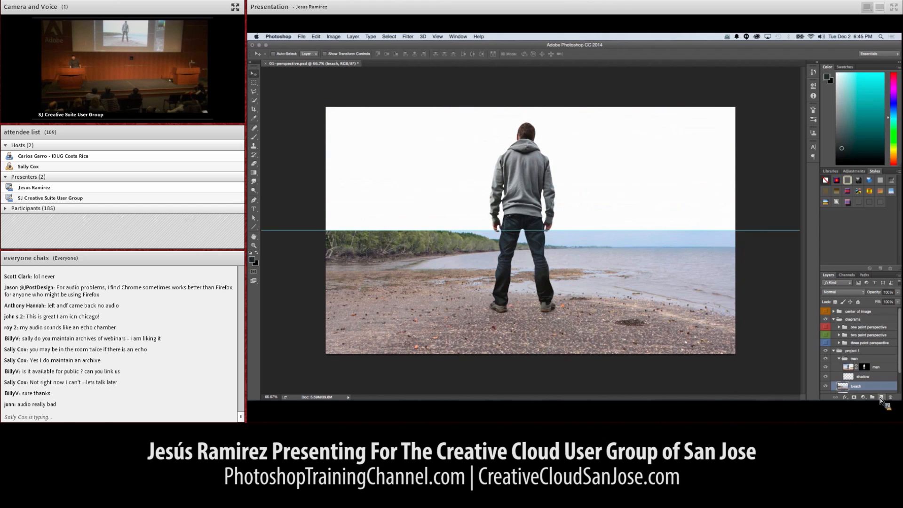
- Add a gradient fill layer above the beach and set the gradient's first color stop to a light blue
left_click(864, 397)
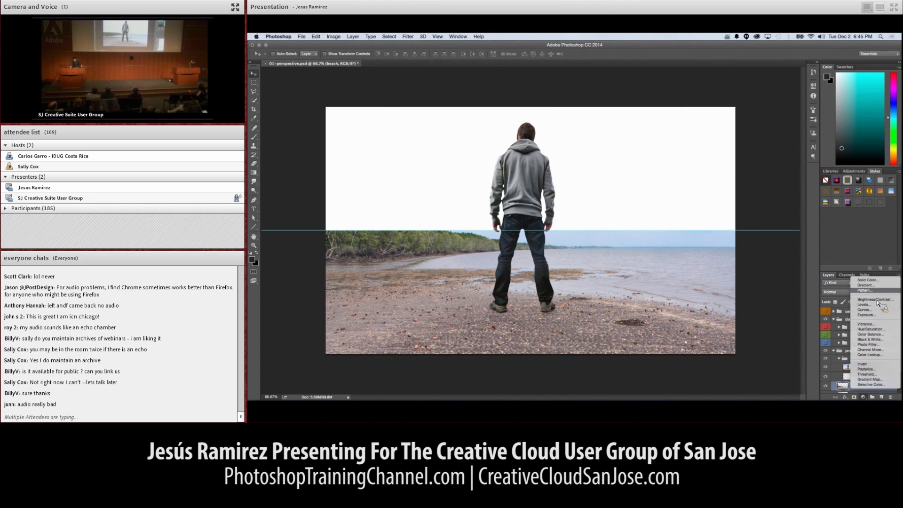
left_click(864, 285)
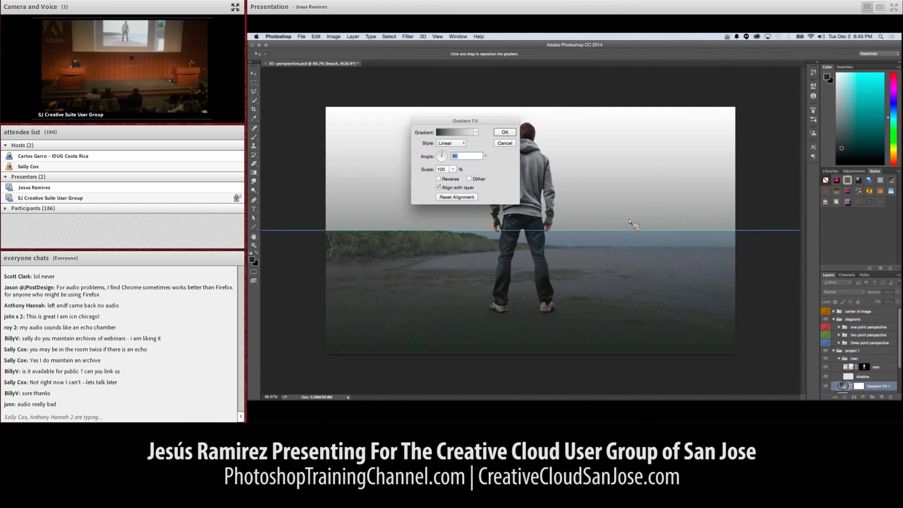
left_click(455, 132)
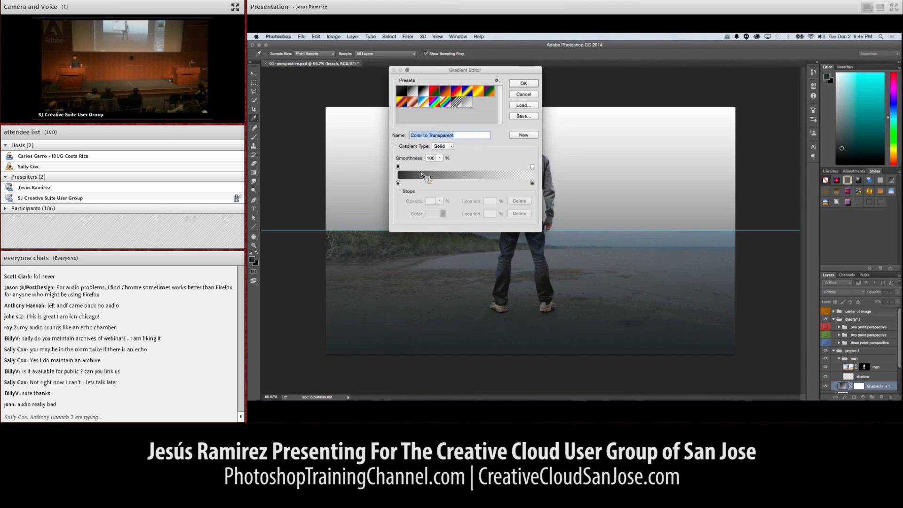
double_click(399, 183)
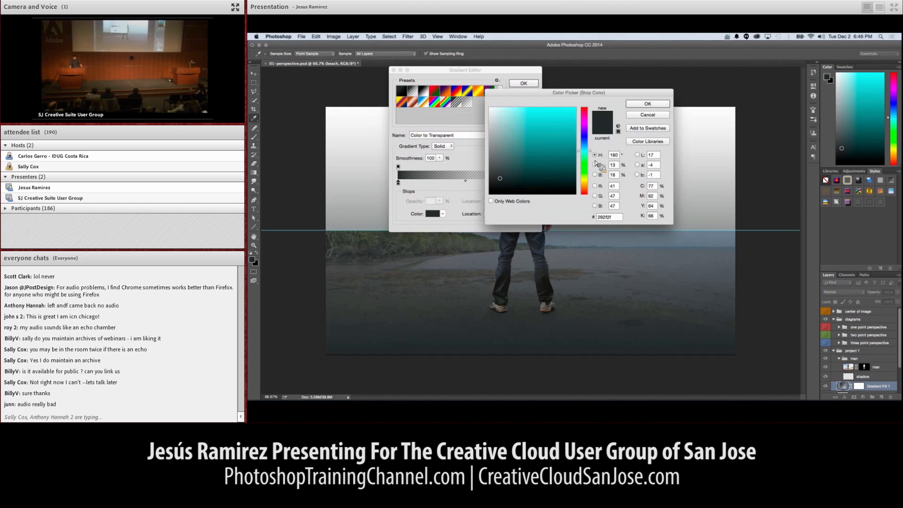
left_click(585, 145)
left_click_drag(533, 137, 511, 121)
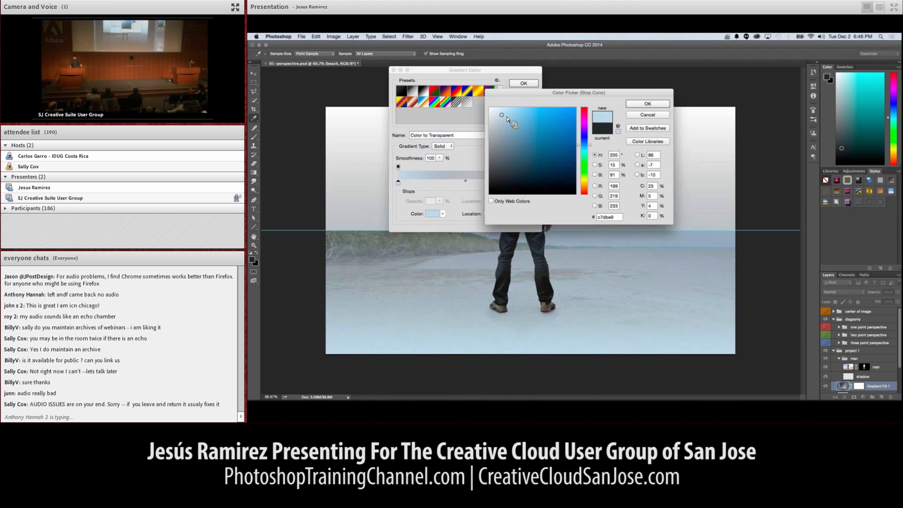
left_click(647, 104)
- Set the gradient's end color stop at location 100% to a saturated bright blue
left_click(531, 182)
double_click(535, 184)
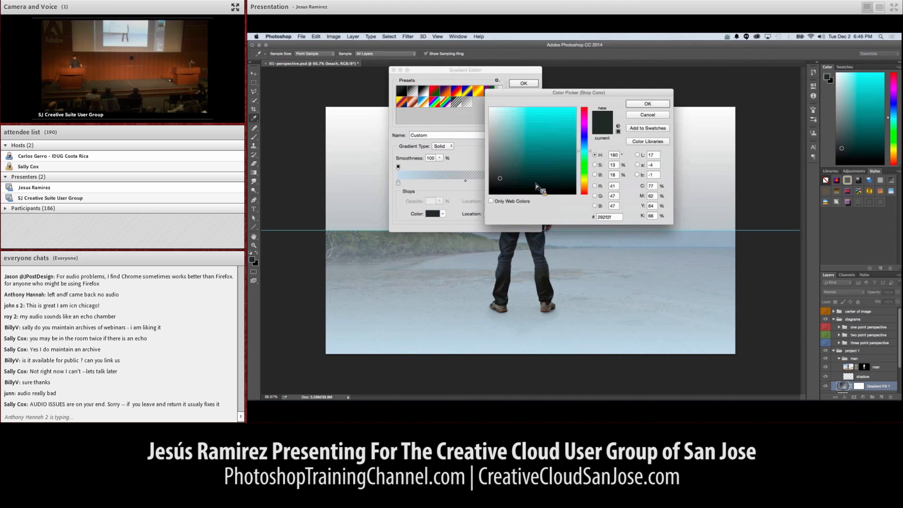
left_click(585, 142)
left_click(576, 111)
left_click(634, 107)
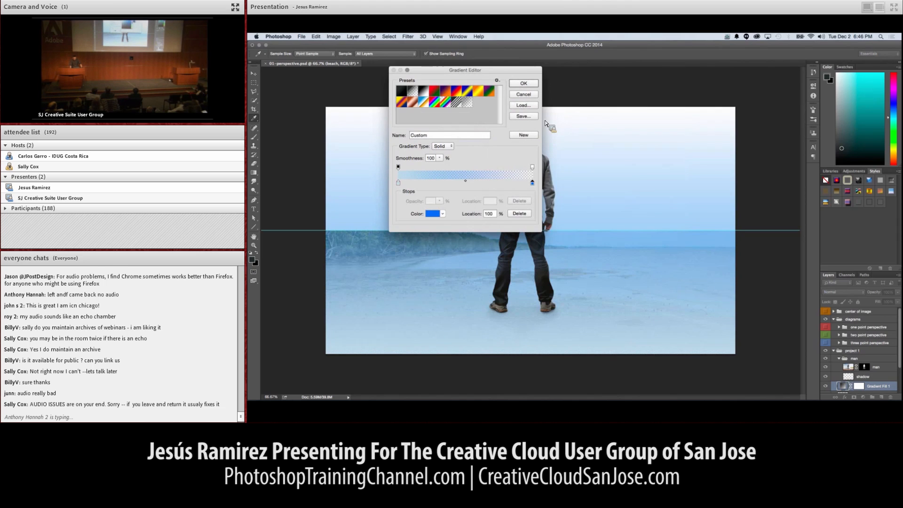
- Set the gradient's end opacity stop to 100% and accept the gradient fill
left_click(532, 167)
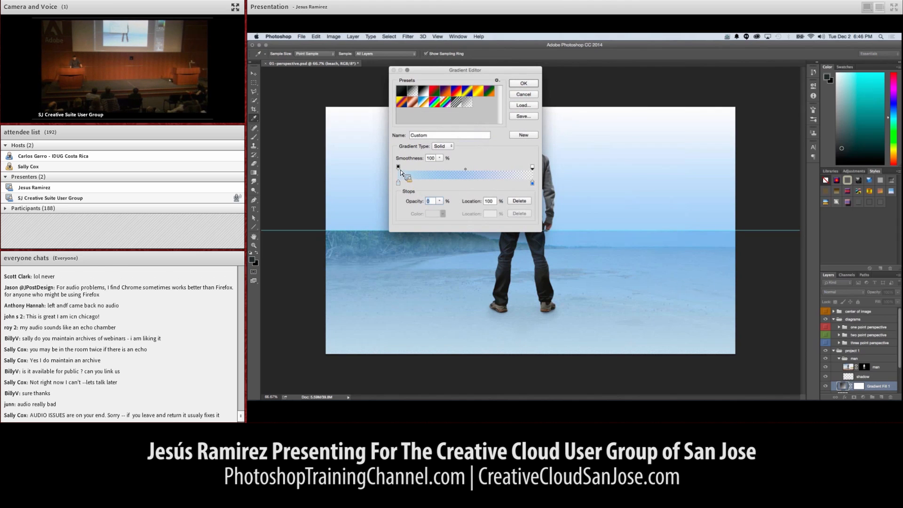
left_click(439, 201)
left_click_drag(440, 209, 474, 208)
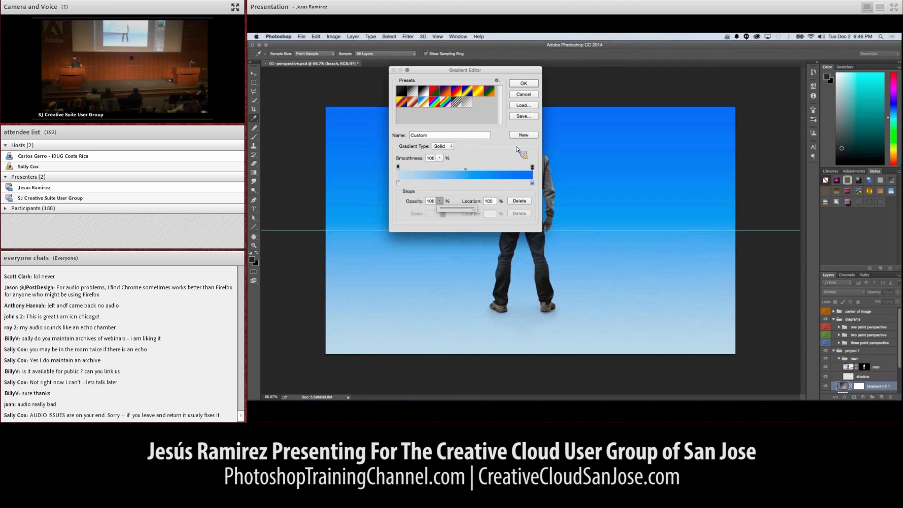
left_click(524, 83)
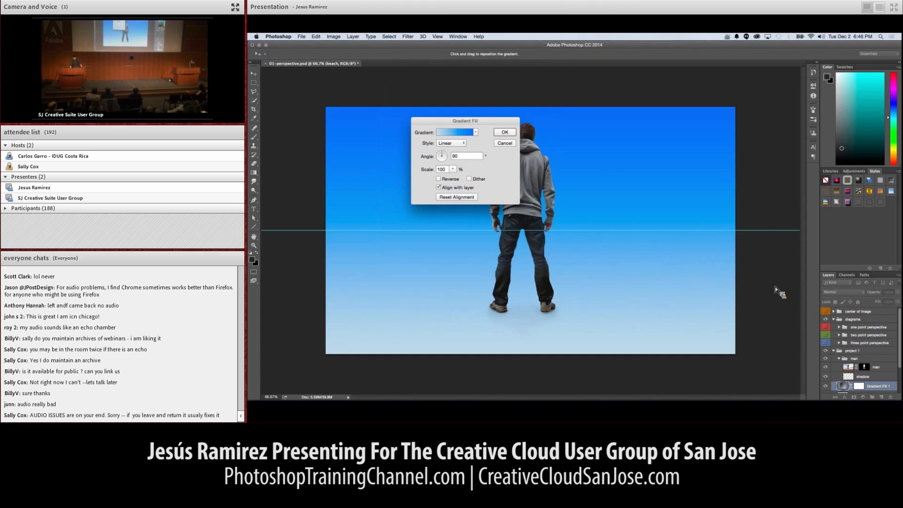
left_click(505, 131)
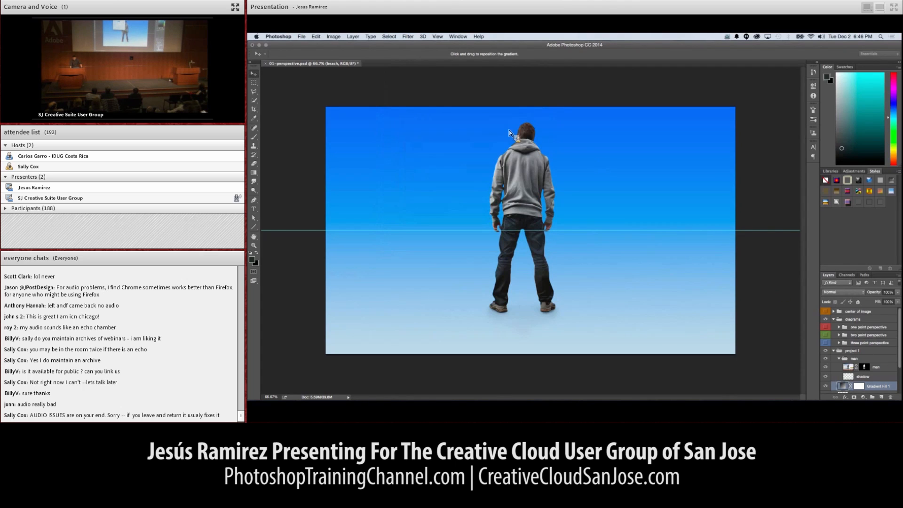
- Place the gradient fill layer beneath the beach and reposition its gradient so the sky fades to pale blue at the horizon
left_click_drag(899, 358, 899, 383)
left_click_drag(846, 358, 848, 365)
double_click(847, 362)
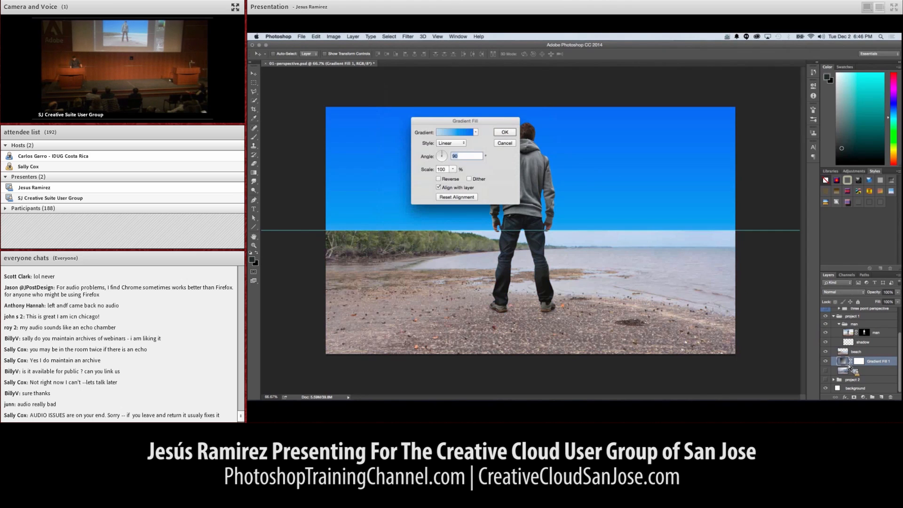
left_click_drag(588, 235, 633, 198)
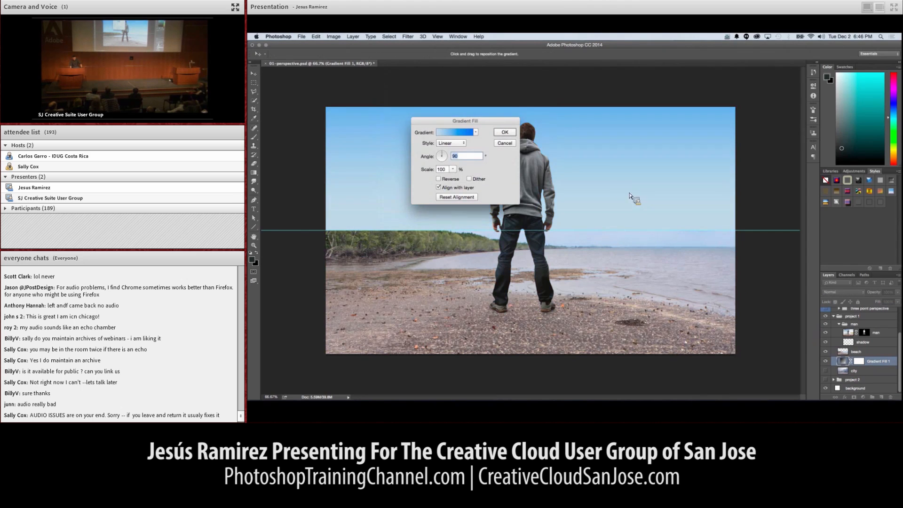
left_click(507, 133)
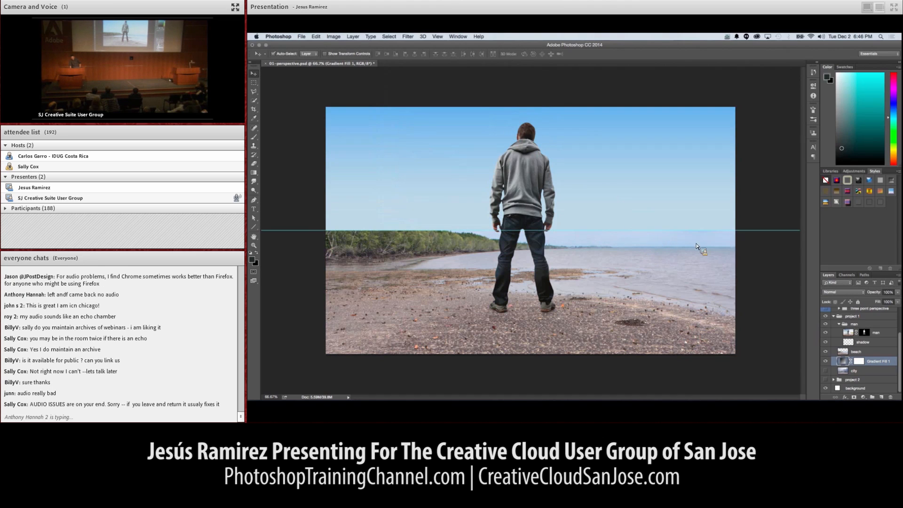
- Hide the guides and start a free transform of the man, moving the reference point beside him onto the sea's horizon
key("super+semicolon")
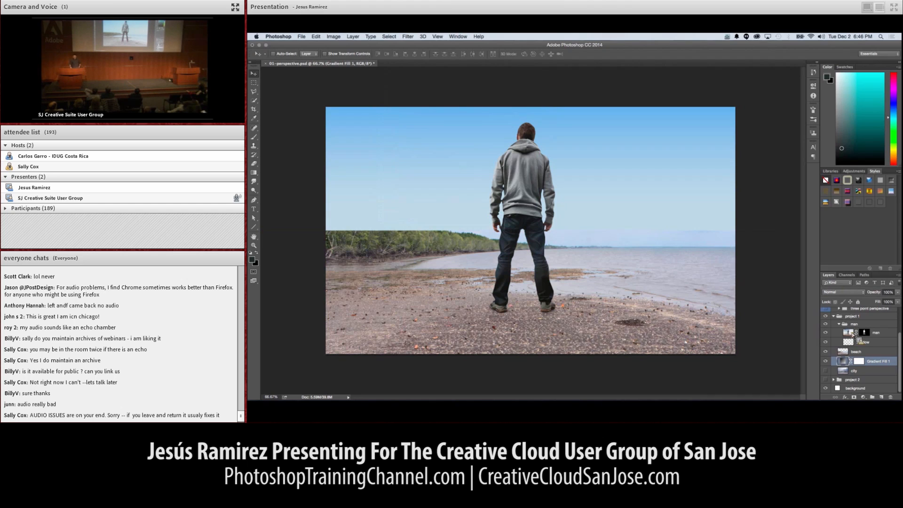
left_click(836, 332)
key("super+t")
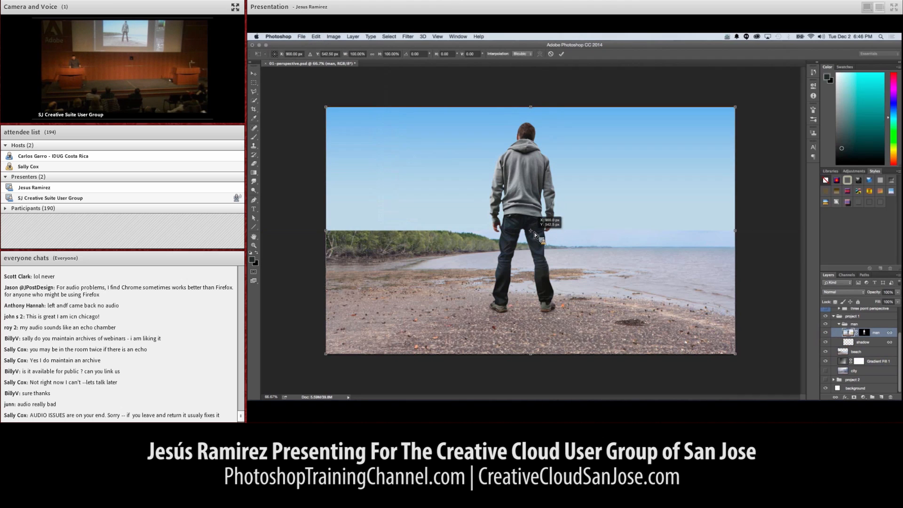
left_click_drag(534, 234, 572, 248)
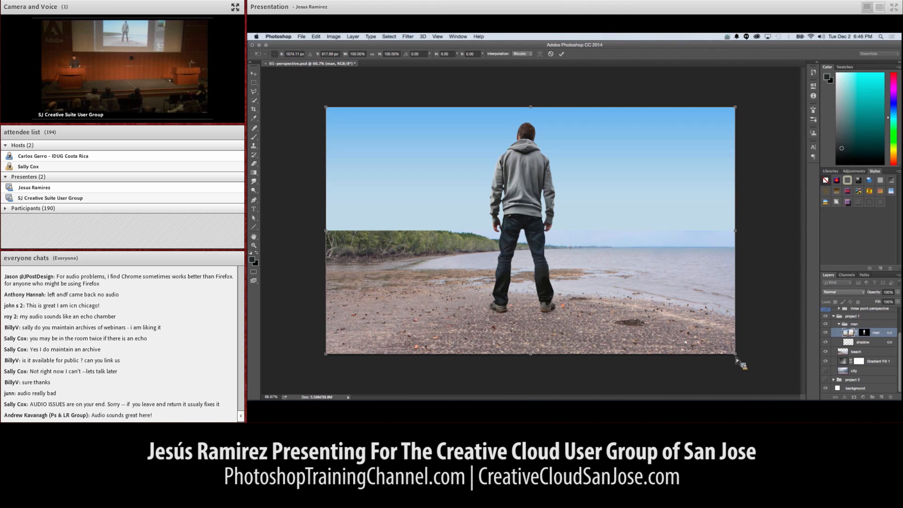
mouse_move(695, 400)
left_click_drag(738, 357, 704, 317)
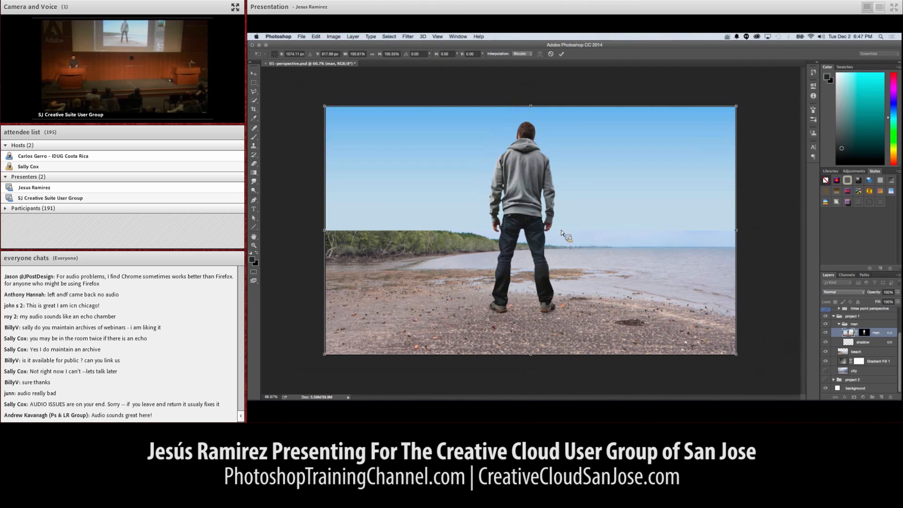
- Scale the man down to about two thirds and place him left of center on the beach, with the horizon crossing his torso
mouse_move(549, 233)
left_mouse_down()
mouse_move(690, 234)
mouse_move(475, 233)
mouse_move(718, 234)
mouse_move(530, 240)
mouse_move(559, 244)
left_mouse_up()
left_click_drag(747, 117, 630, 192)
right_click(630, 206)
left_click(680, 182)
key("Return")
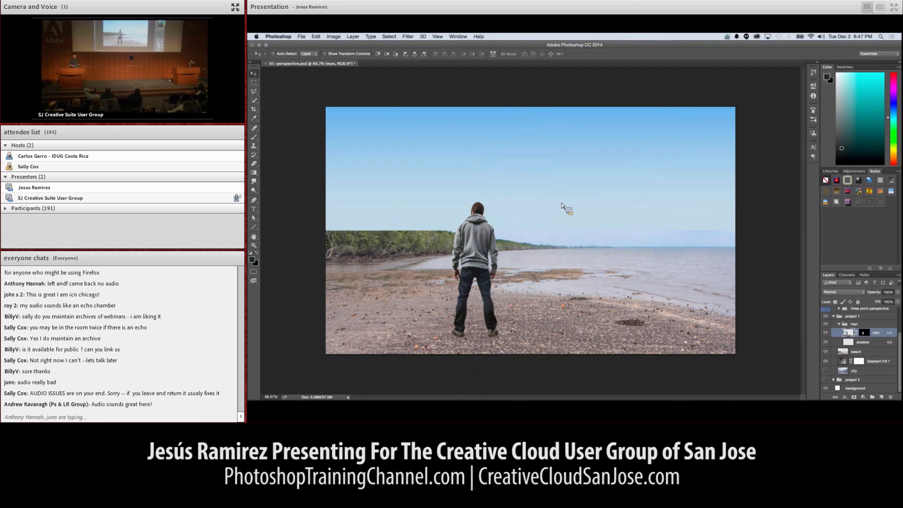
- Collapse and hide the project 1 group, and show project 2 with its Layer 4 copy of the jumping woman
left_click(839, 324)
scroll(841, 351, "up", 1)
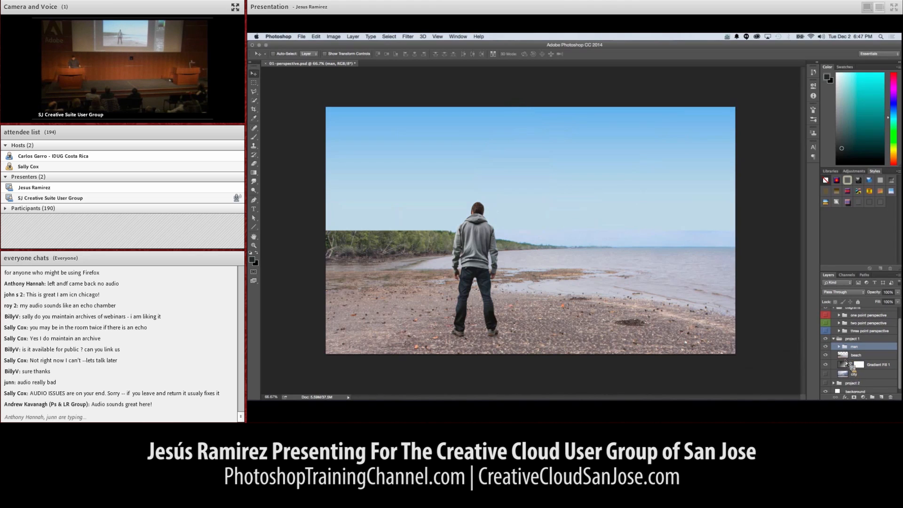
left_click(833, 339)
left_click(825, 350)
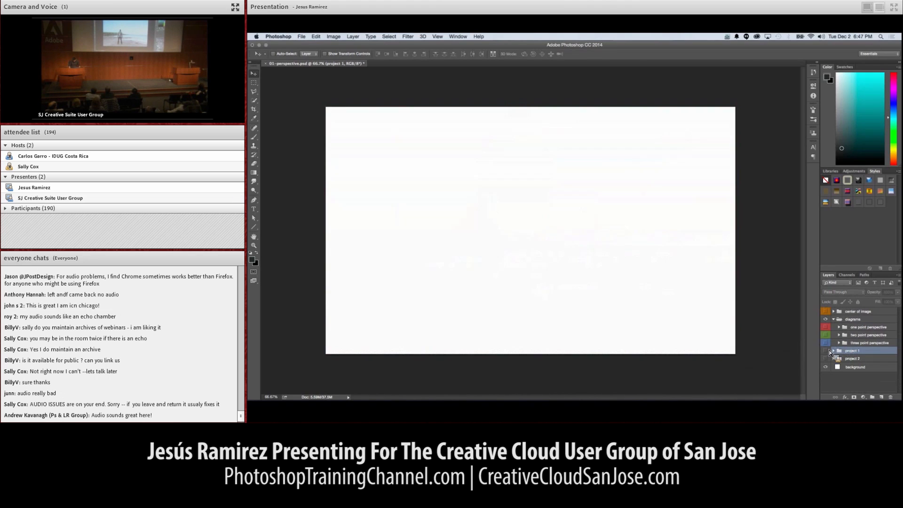
left_click(826, 359)
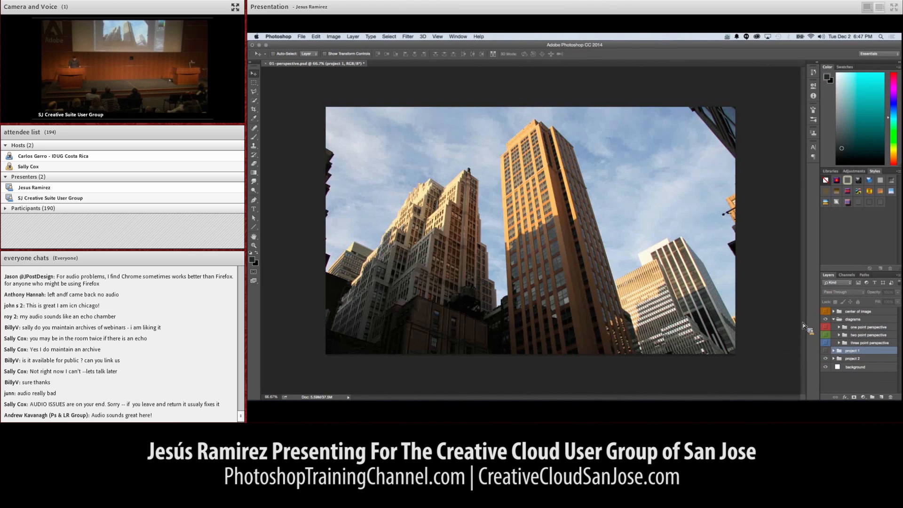
left_click(833, 359)
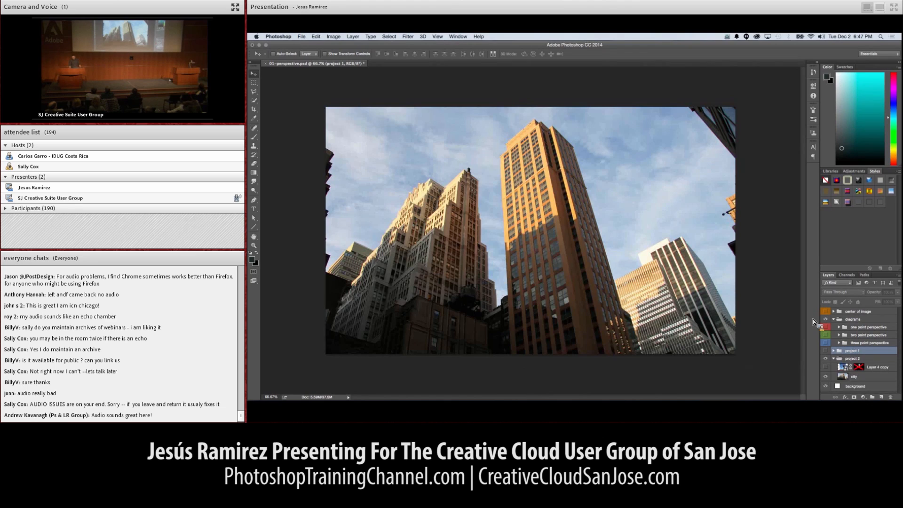
left_click(826, 367)
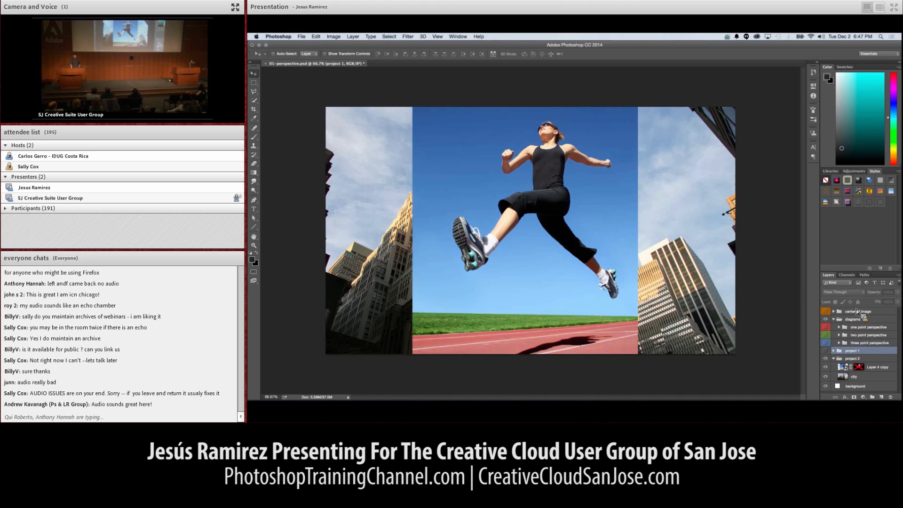
- Enable the layer mask on Layer 4 copy to cut out the jumping woman, and select that layer
left_click_drag(856, 311, 862, 370)
left_click(860, 367, "shift")
left_click(860, 368, "shift")
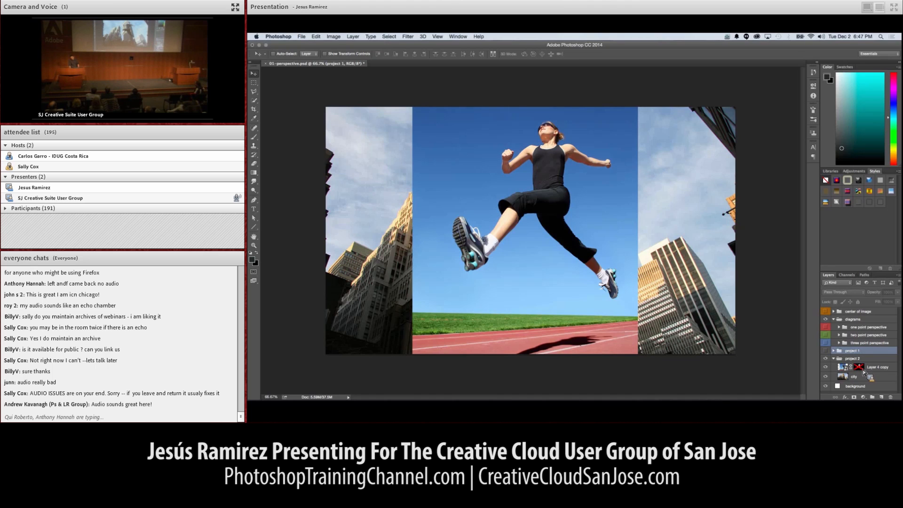
left_click(862, 370, "shift")
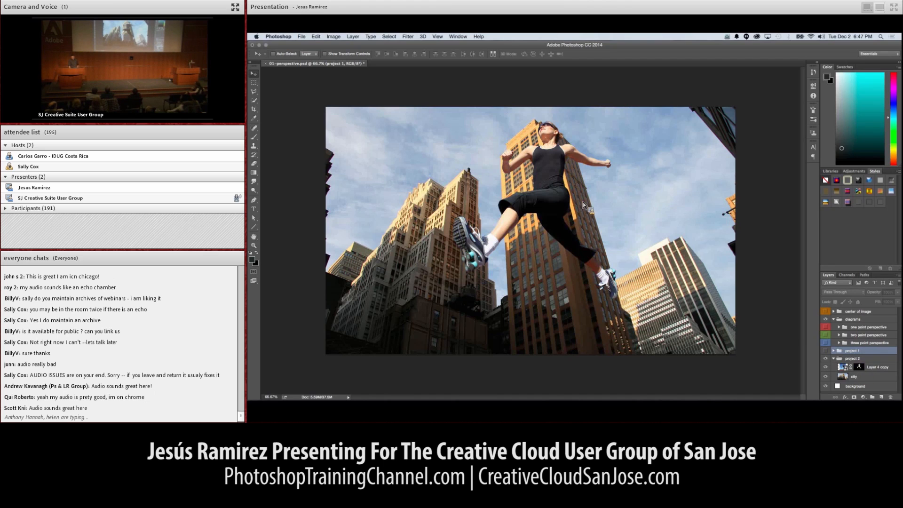
left_click(876, 370)
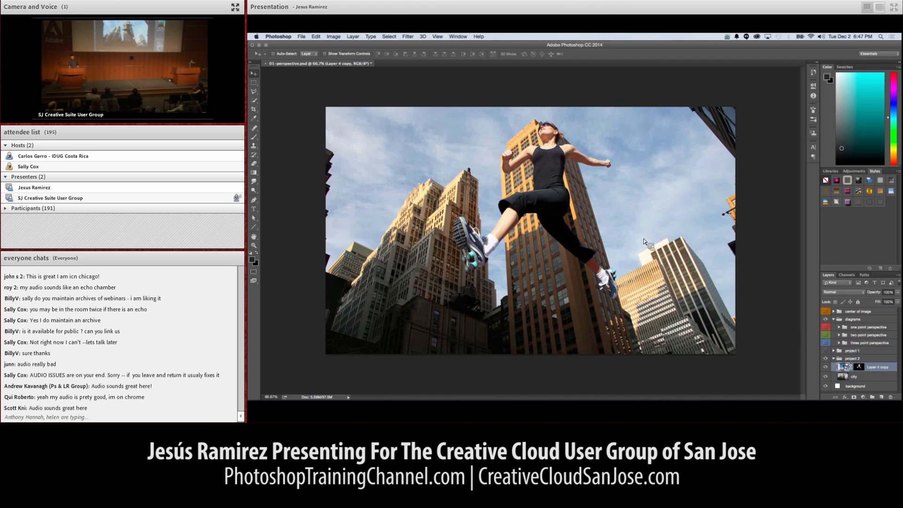
- Show the rulers and place a horizontal guide below the city photo to mark its horizon line
right_click(660, 281)
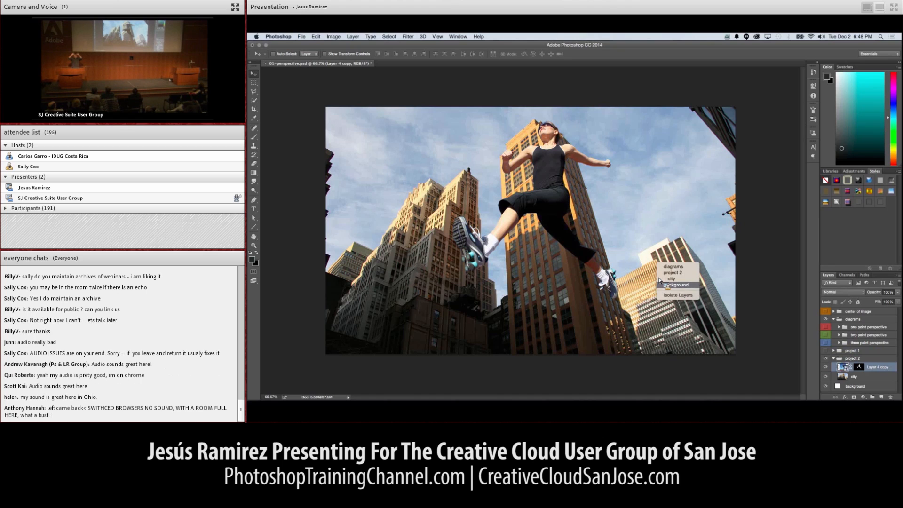
left_click(659, 284)
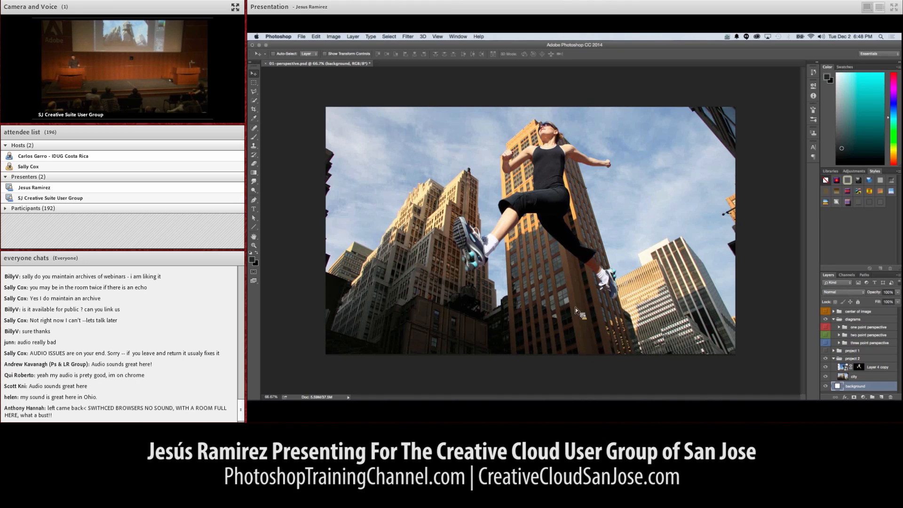
left_click_drag(486, 255, 600, 315)
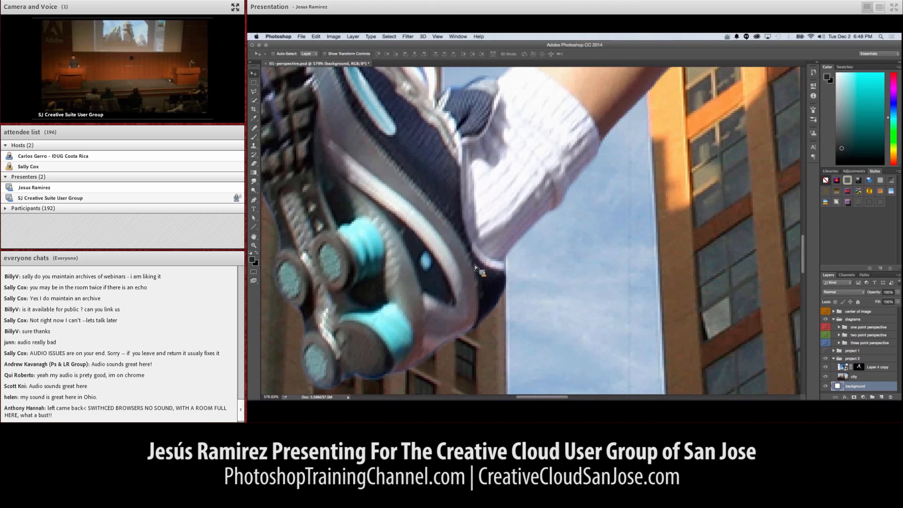
scroll(475, 265, "down", 15)
scroll(475, 270, "up", 4)
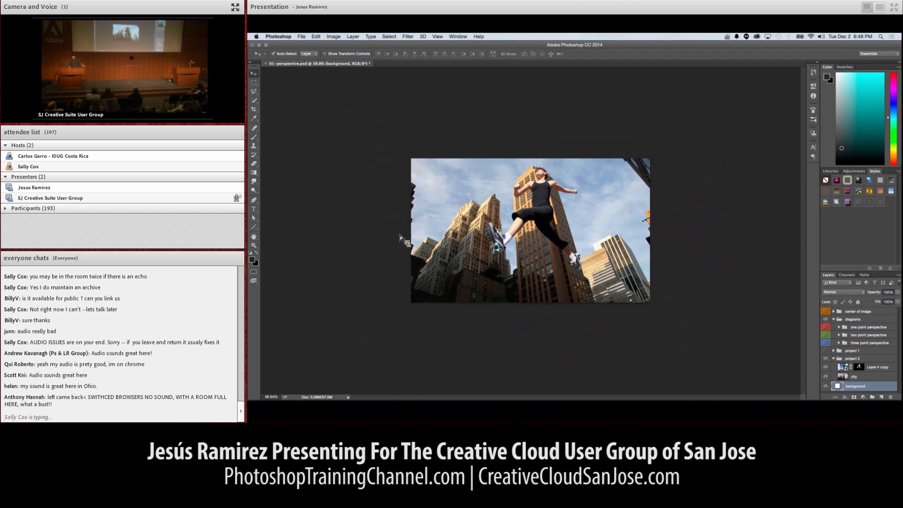
key("super+r")
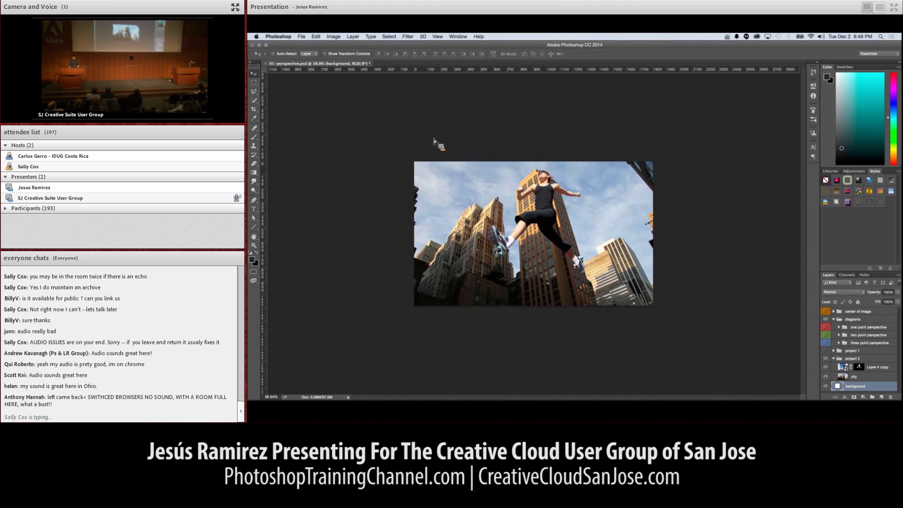
left_click_drag(560, 69, 667, 346)
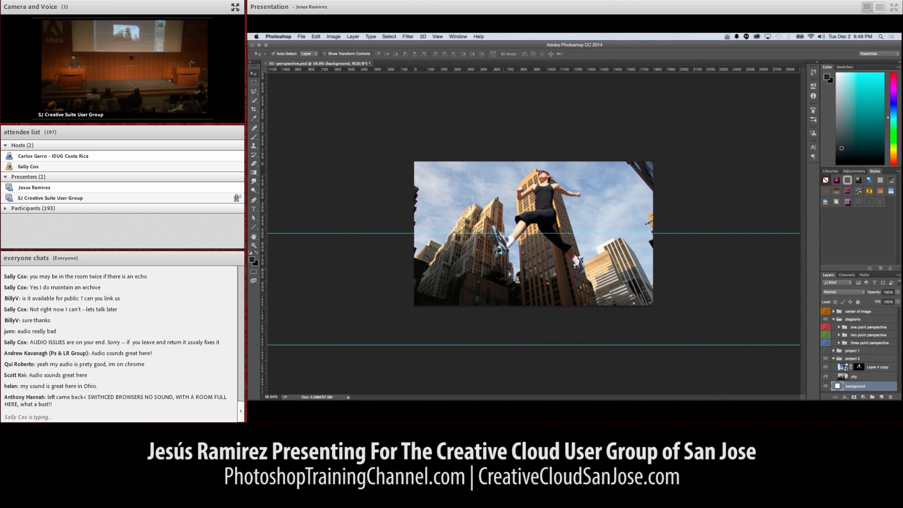
- Draw two straight Pen tool paths following the perspective of the left and right buildings down toward the lower guide
left_click_drag(254, 200, 284, 204)
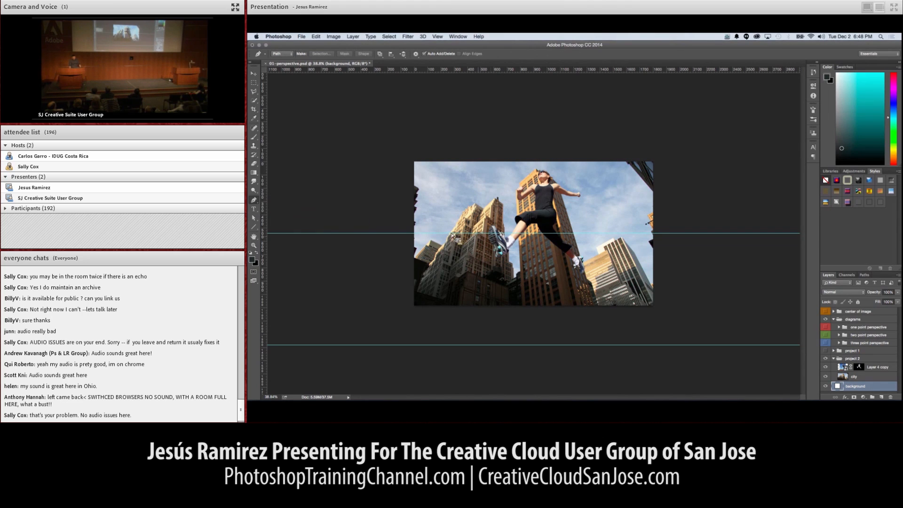
left_click(497, 205)
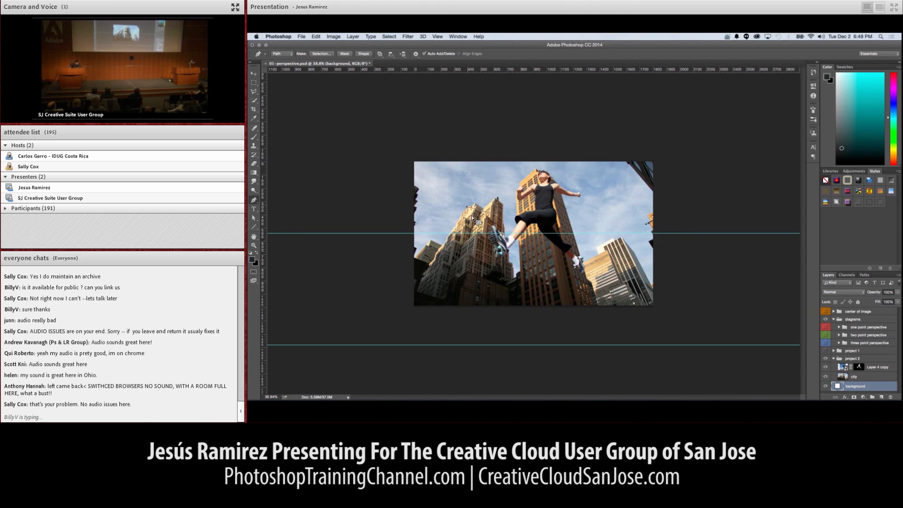
left_click(459, 216)
left_click_drag(460, 220, 477, 239)
key("Delete")
left_click(497, 201)
left_click(339, 349)
key("Escape")
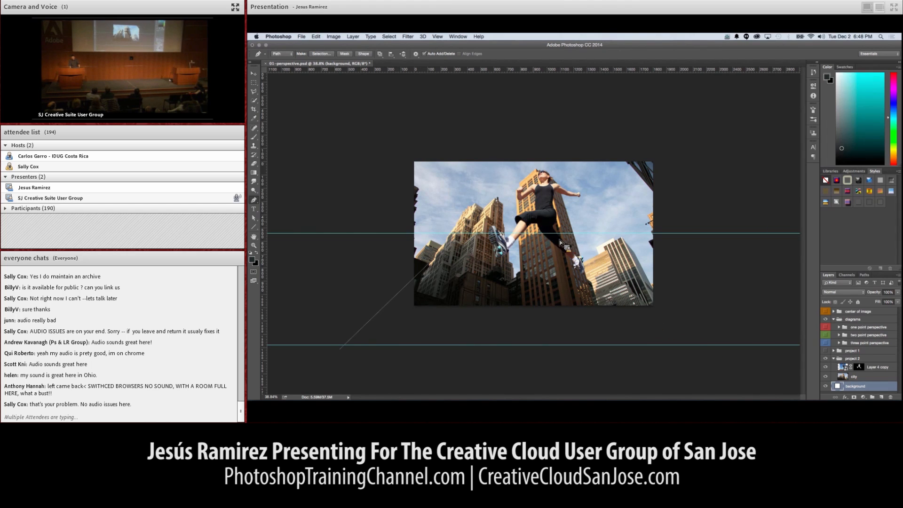
left_click(667, 324)
key("Escape")
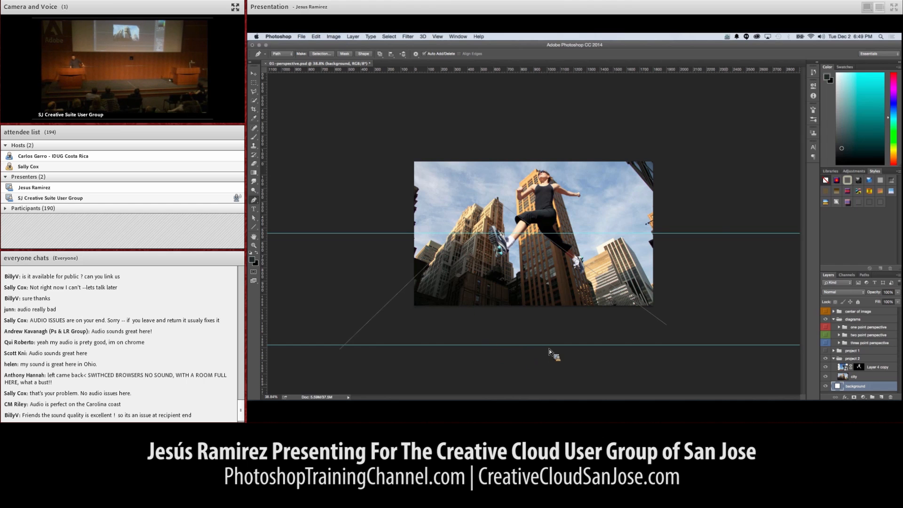
- Briefly disable the woman's layer mask to view her original background, re-enable it, and move her down and right over the city
left_click(857, 367, "shift")
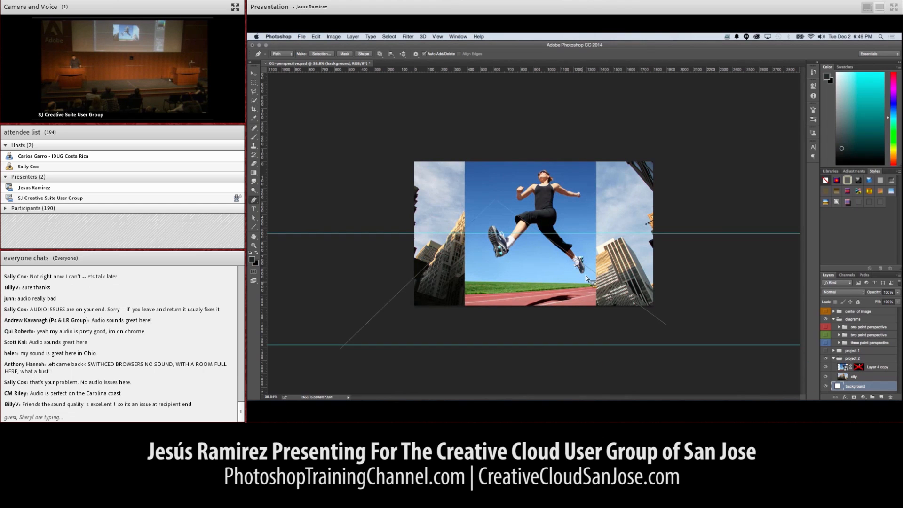
left_click(859, 368, "shift")
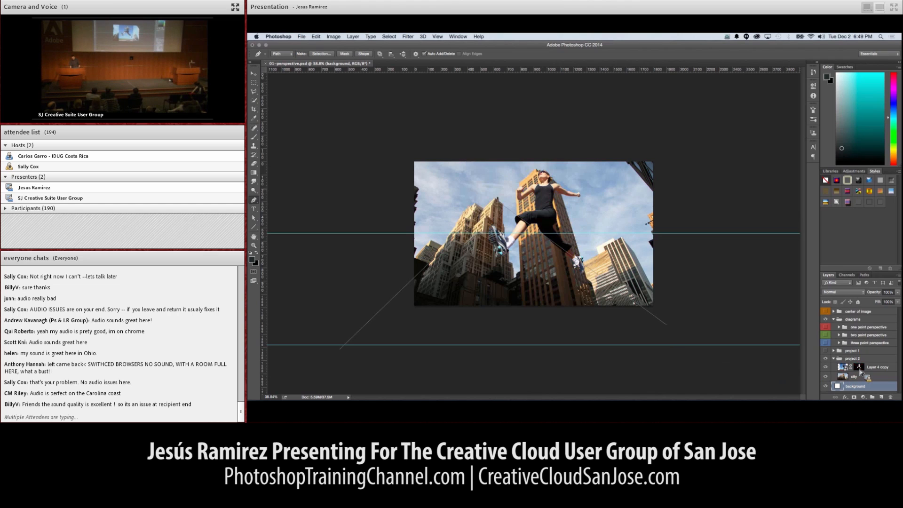
key("v")
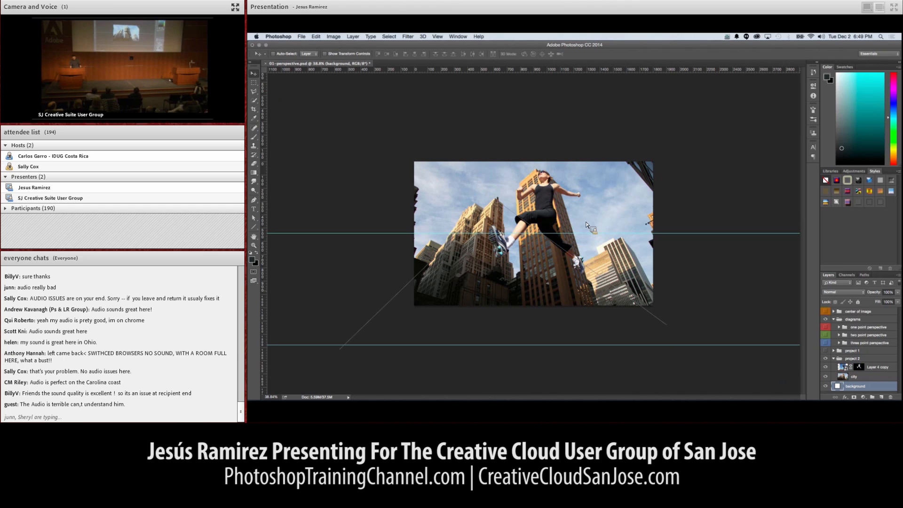
left_click(874, 368)
left_click_drag(551, 211, 575, 259)
- Try to scale the woman up to about 117% around a reference point placed on the lower guide
key("ctrl+t")
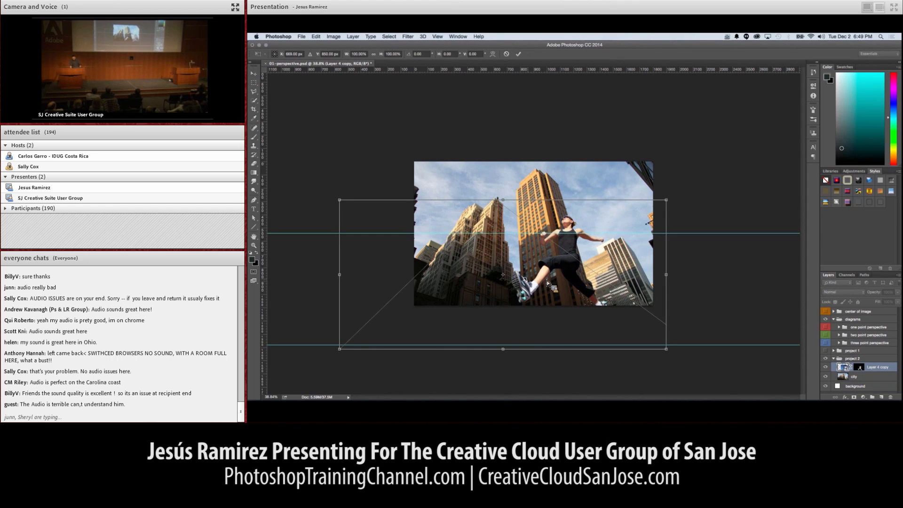
left_click_drag(504, 277, 599, 344)
left_click_drag(339, 200, 308, 176)
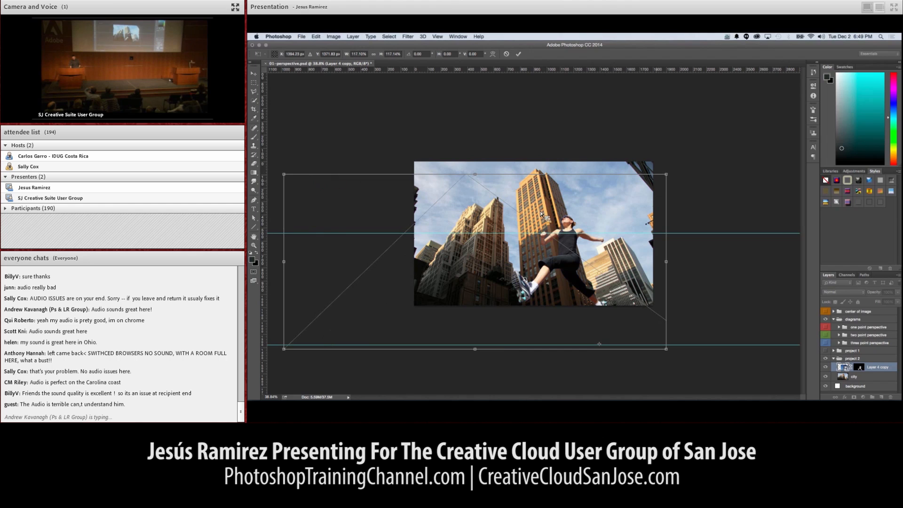
key("Return")
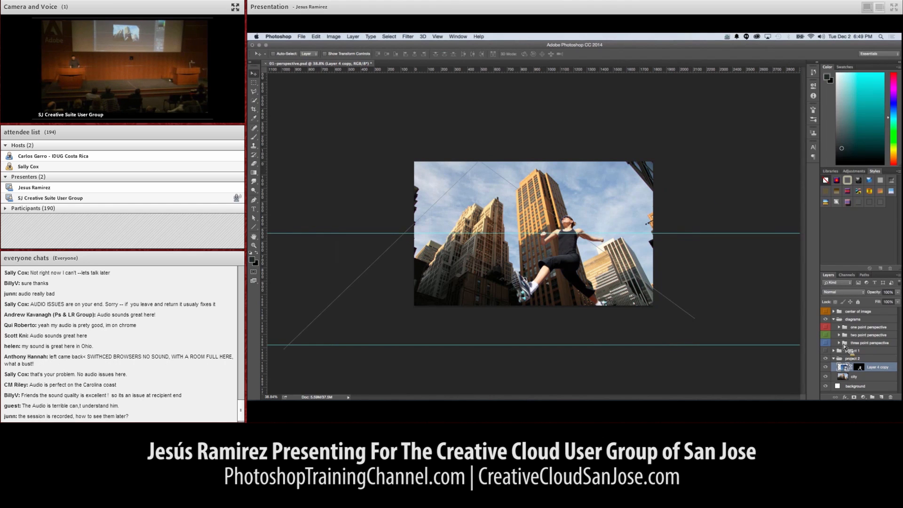
- Delete both perspective paths, and undo the accidental deletion of the woman's layer
left_click(851, 368)
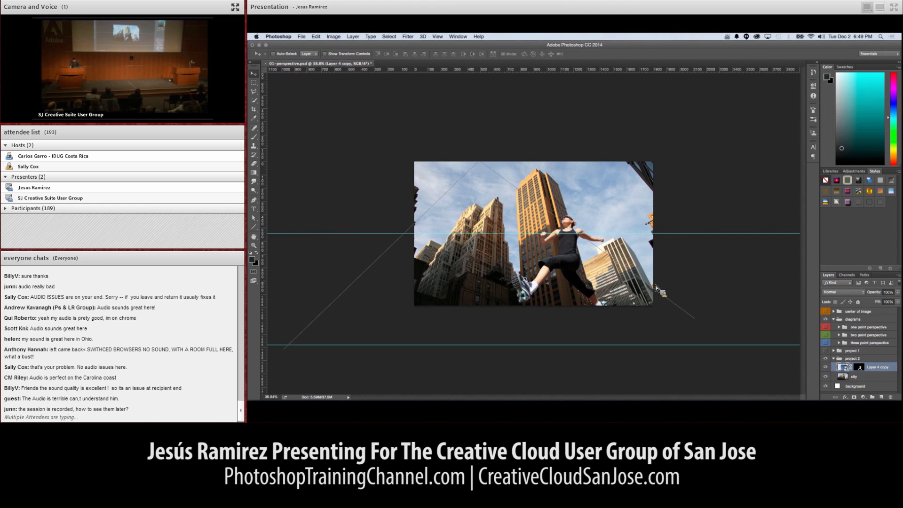
key("a")
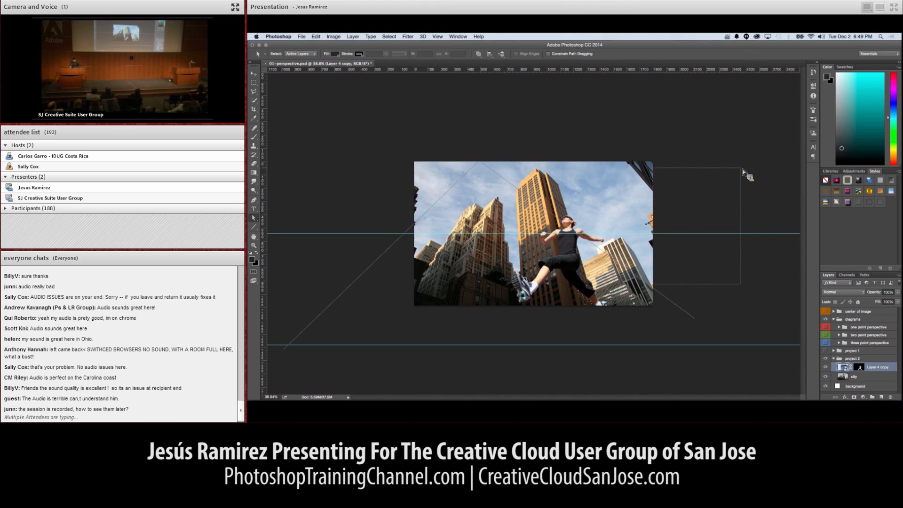
left_click(292, 357)
key("BackSpace")
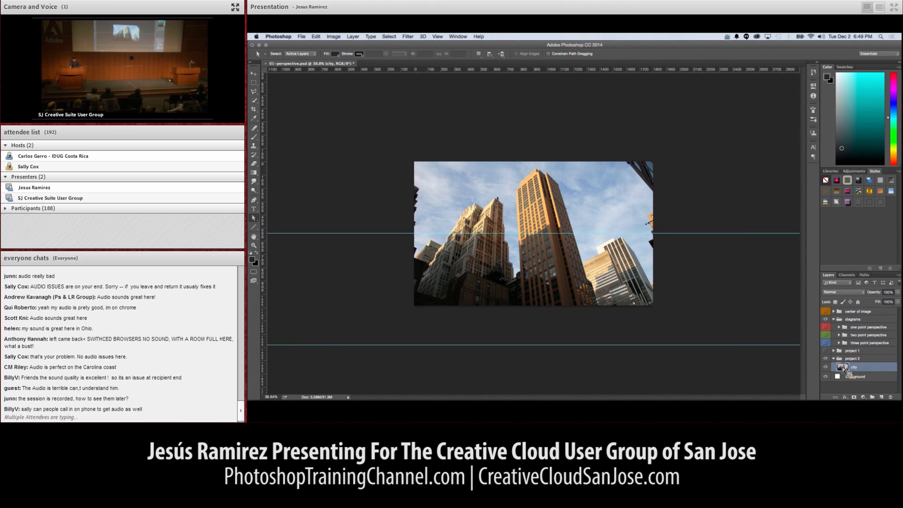
key("super+z")
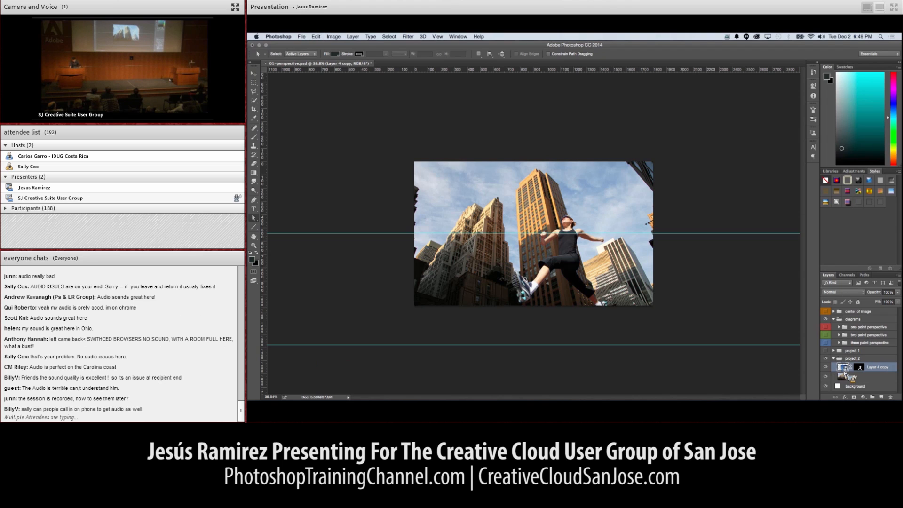
- Free transform the woman around a reference point on the lower guide, enlarging her by about a third and shifting her slightly right
key("super+t")
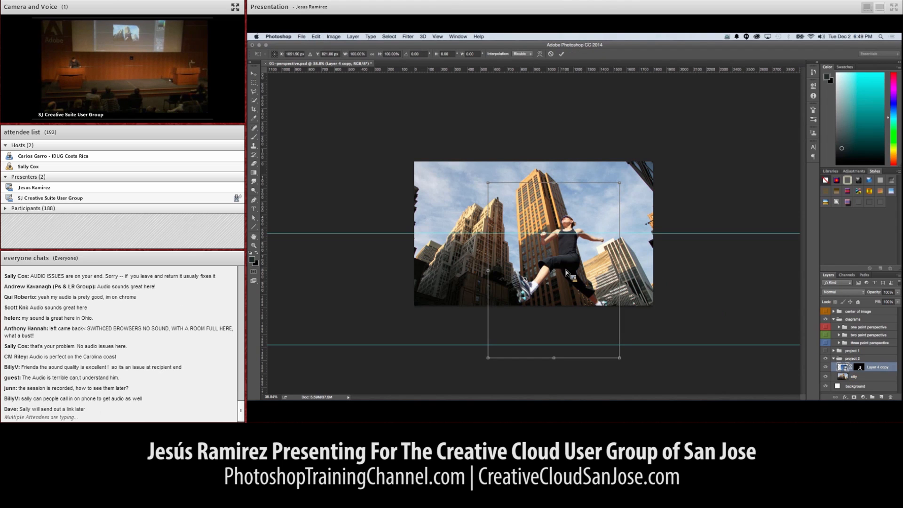
left_click_drag(563, 275, 630, 346)
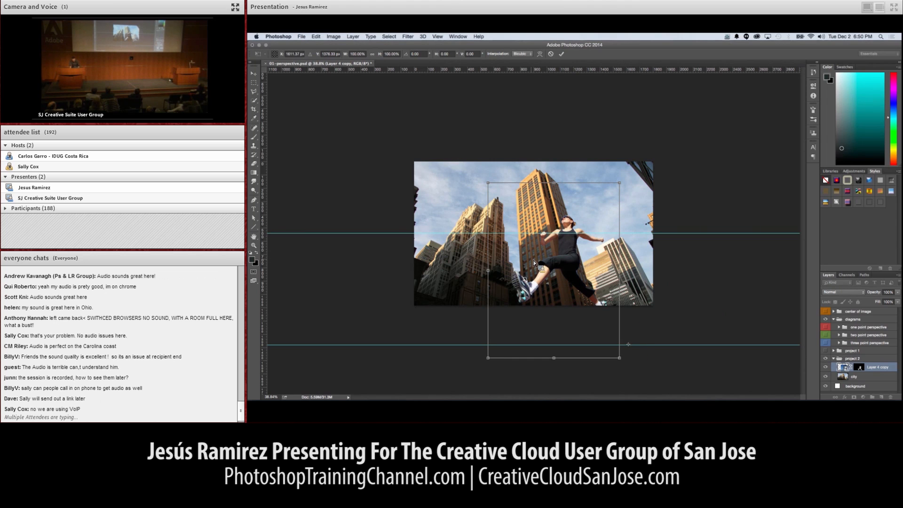
left_click_drag(487, 183, 441, 119)
left_click_drag(453, 173, 447, 134)
left_click_drag(516, 200, 567, 210)
key("Return")
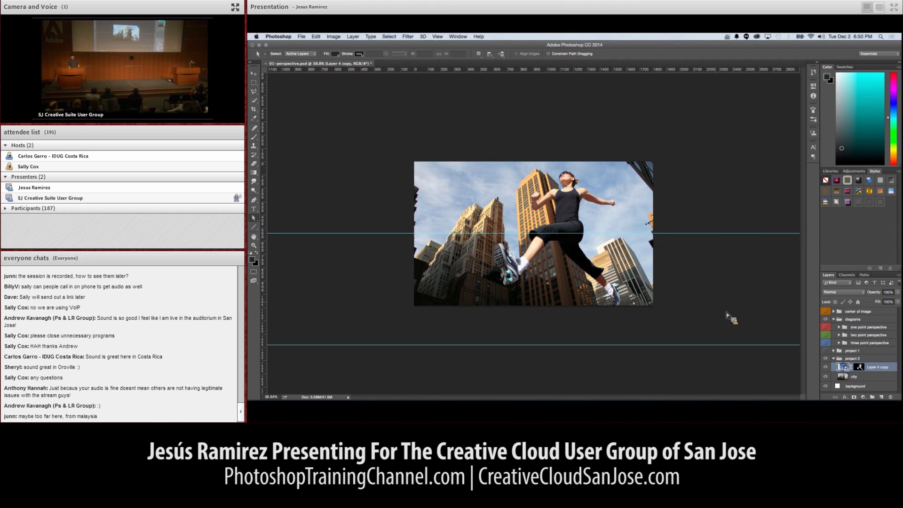
- Free transform the woman again around a reference point on the lower guide, scaling her down slightly, and apply it
key("super+t")
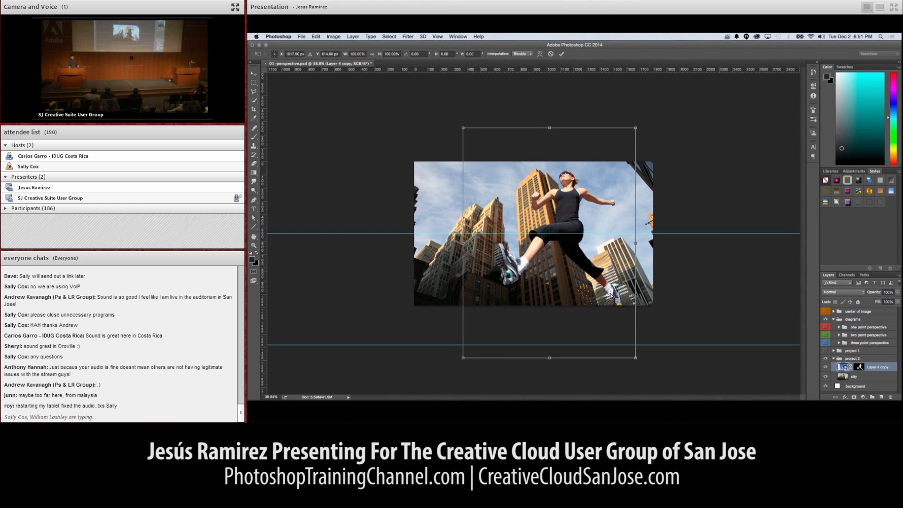
left_click_drag(550, 243, 603, 334)
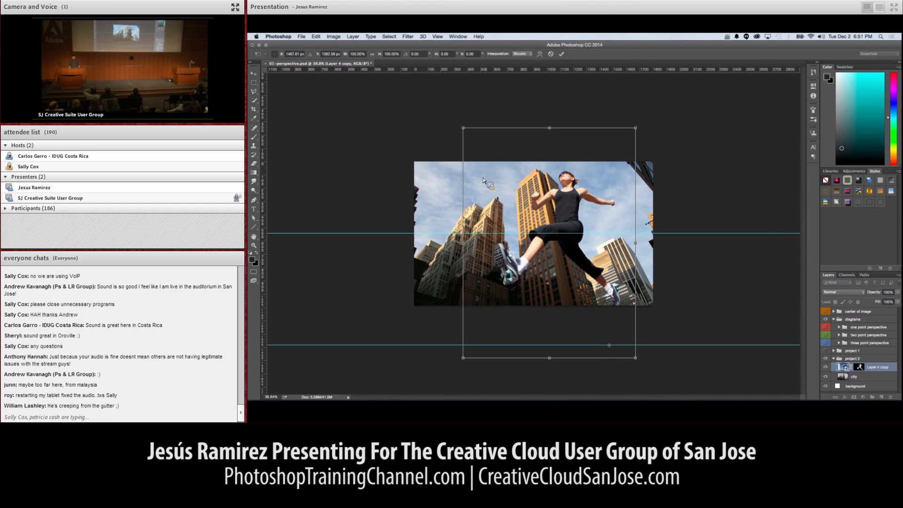
mouse_move(467, 137)
left_mouse_down()
mouse_move(509, 208)
mouse_move(467, 84)
mouse_move(395, 132)
mouse_move(508, 188)
mouse_move(456, 137)
left_mouse_up()
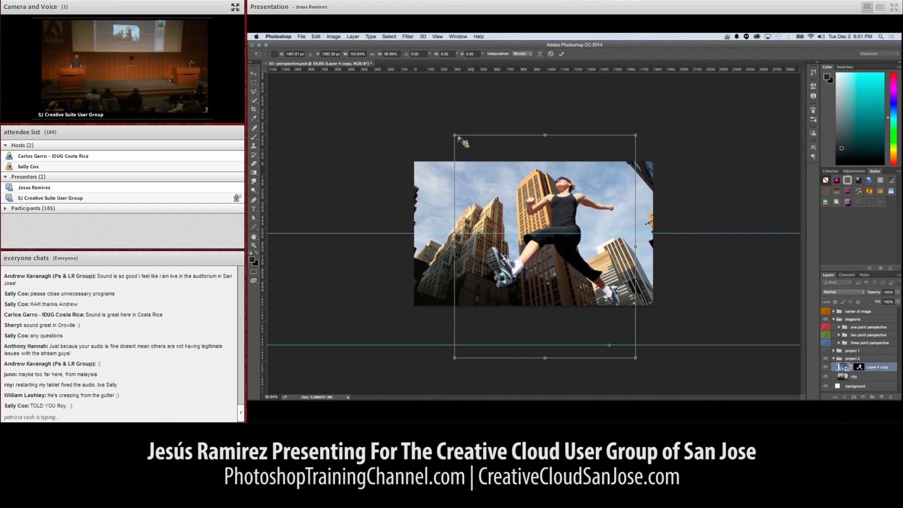
key("Return")
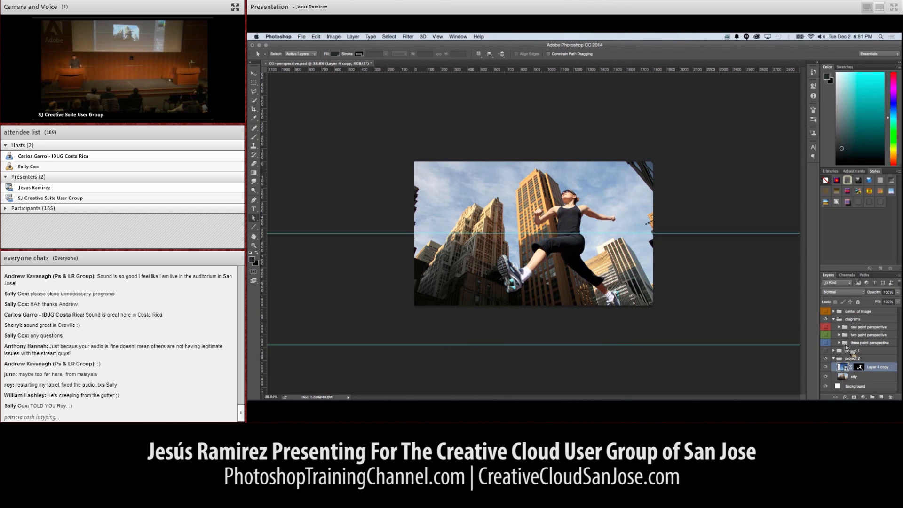
- Collapse the project 2 group and show the project 1 group with the man on the beach
left_click(834, 359)
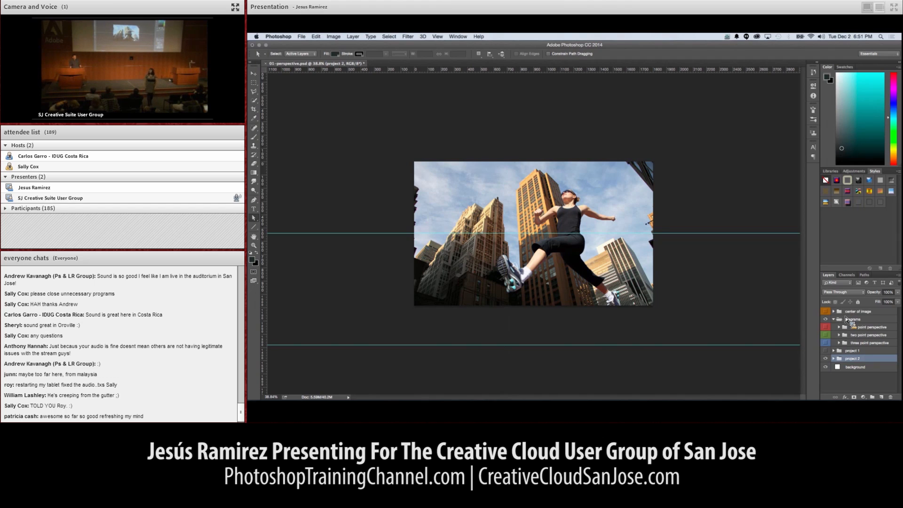
left_click_drag(843, 315, 841, 309)
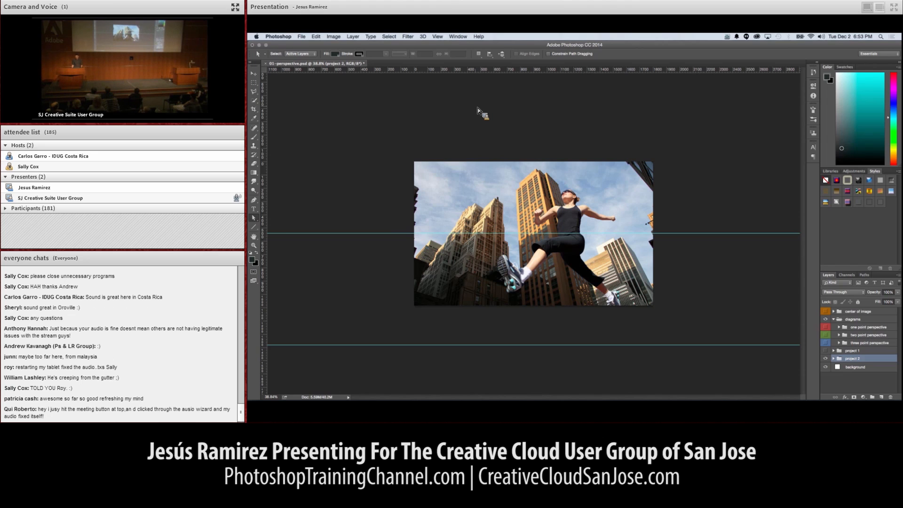
left_click(825, 350)
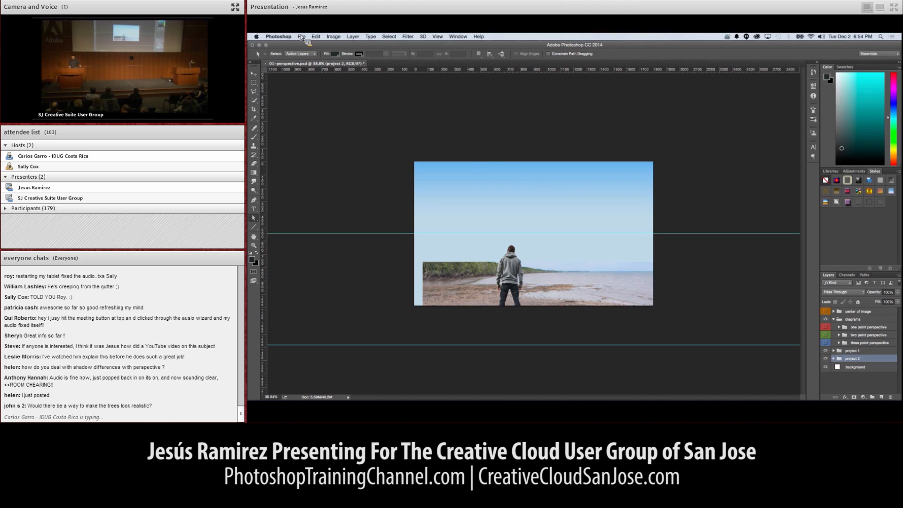
- Close the perspective document and open 02-atmospheric-perspective.psd from the sj-user-group folder
left_click(266, 64)
left_click(550, 164)
left_click(301, 36)
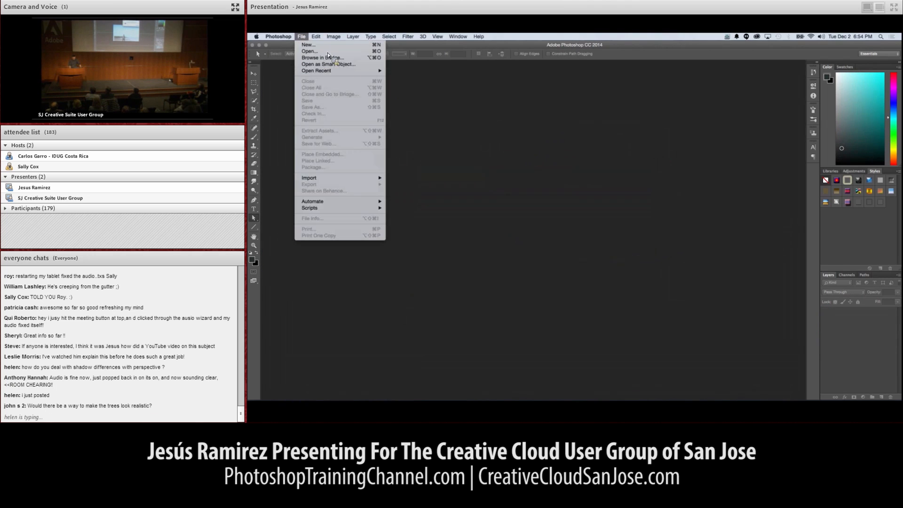
left_click(310, 50)
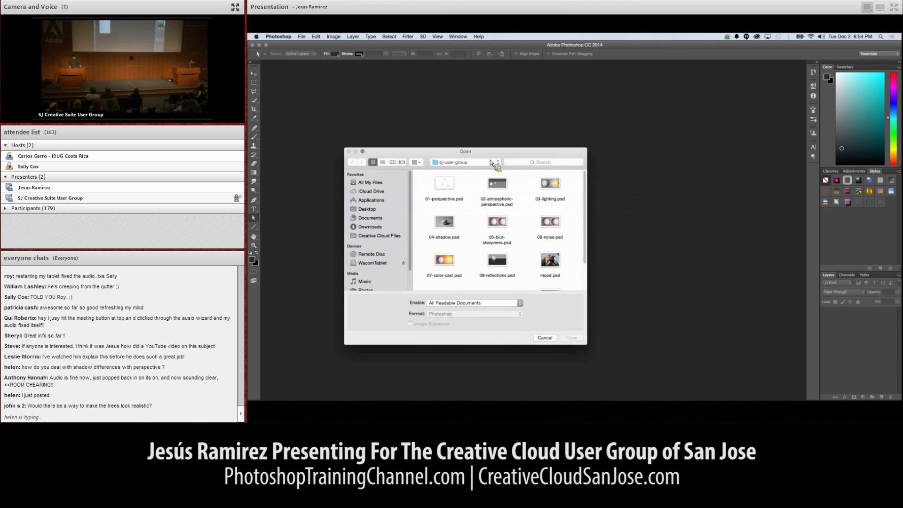
double_click(497, 187)
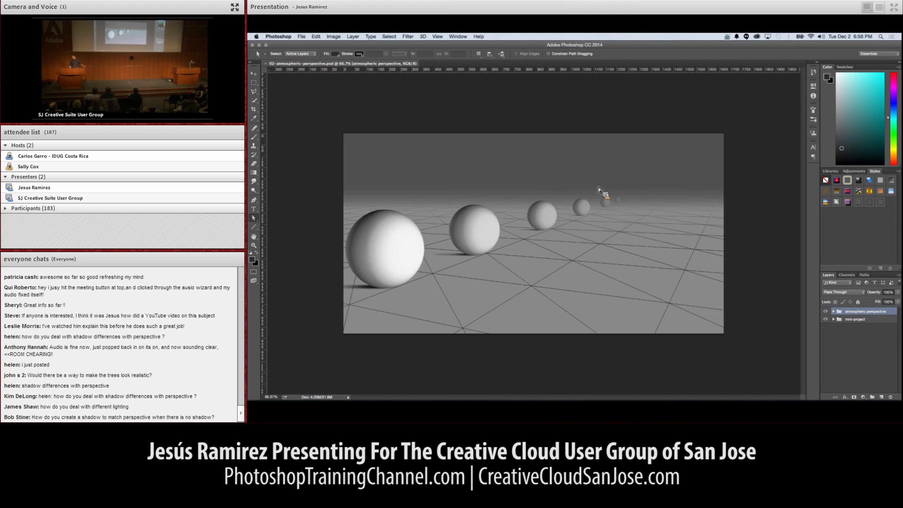
left_click(403, 38)
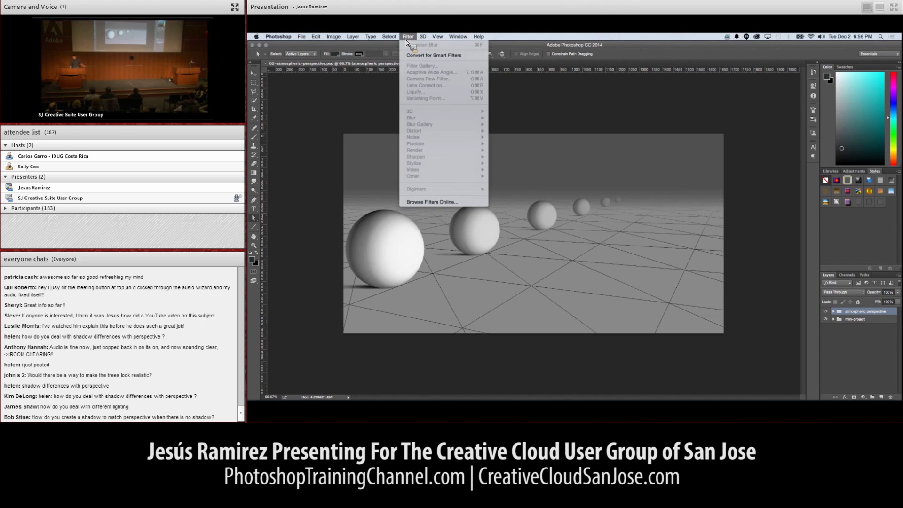
left_click(535, 127)
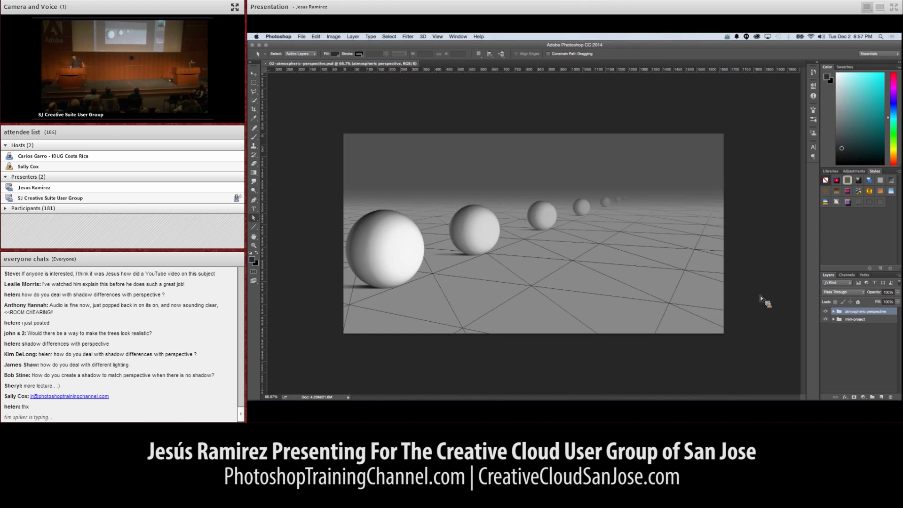
- Hide the atmospheric perspective group, expand the mini-project group and select its castle layer
left_click(826, 312)
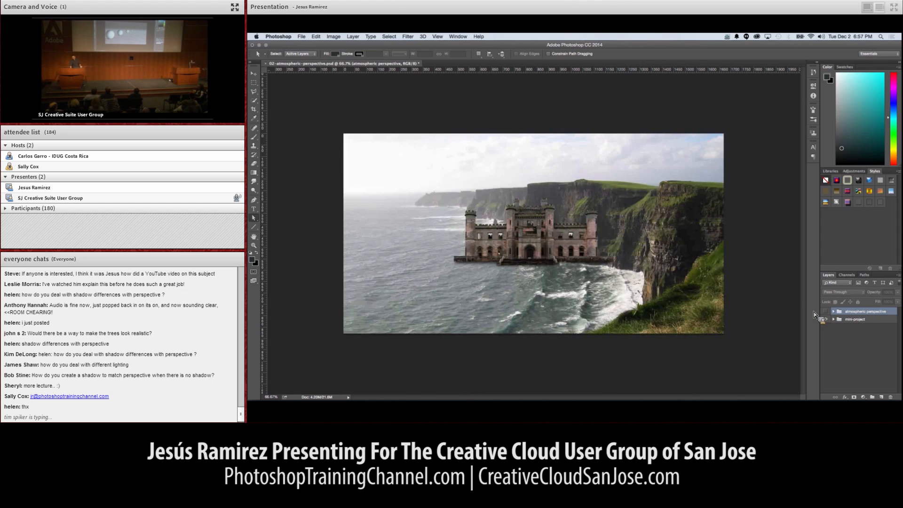
left_click(833, 319)
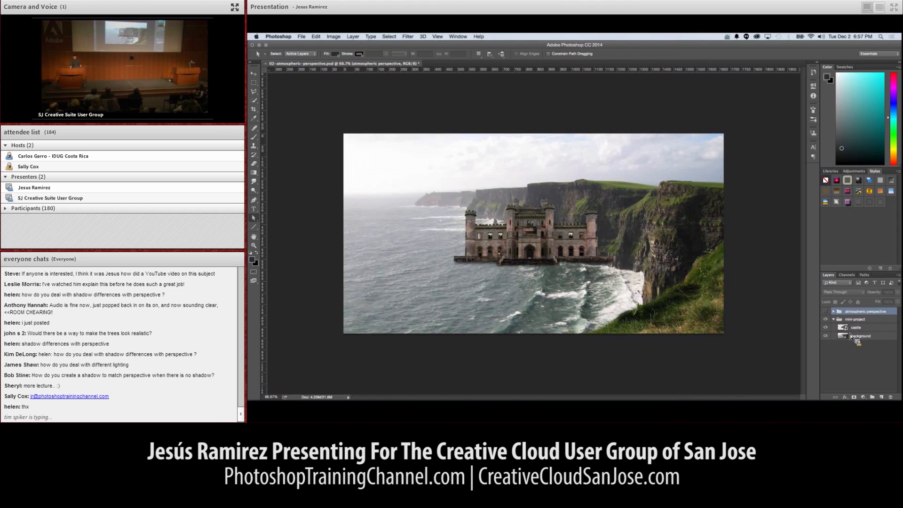
left_click(855, 328)
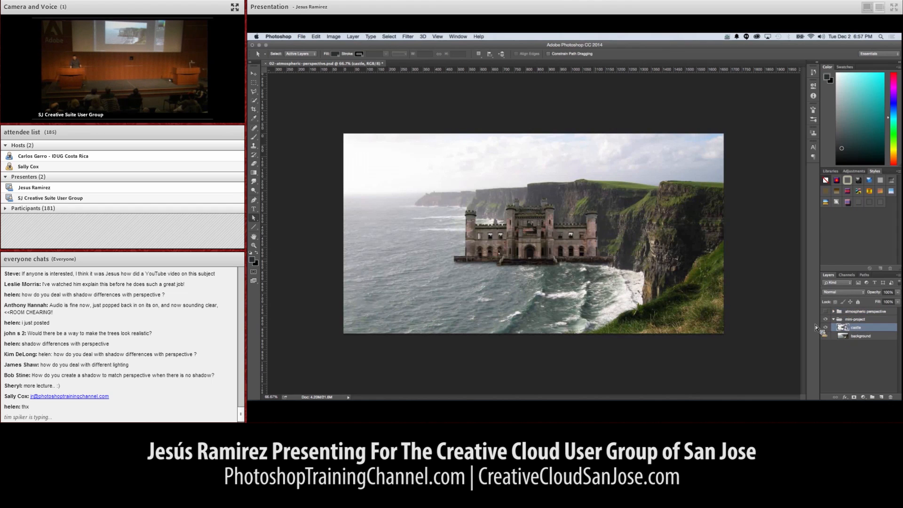
- Free transform the castle down to about 5% and position it on top of the farthest headland
scroll(543, 247, "down", 10)
scroll(541, 248, "up", 9)
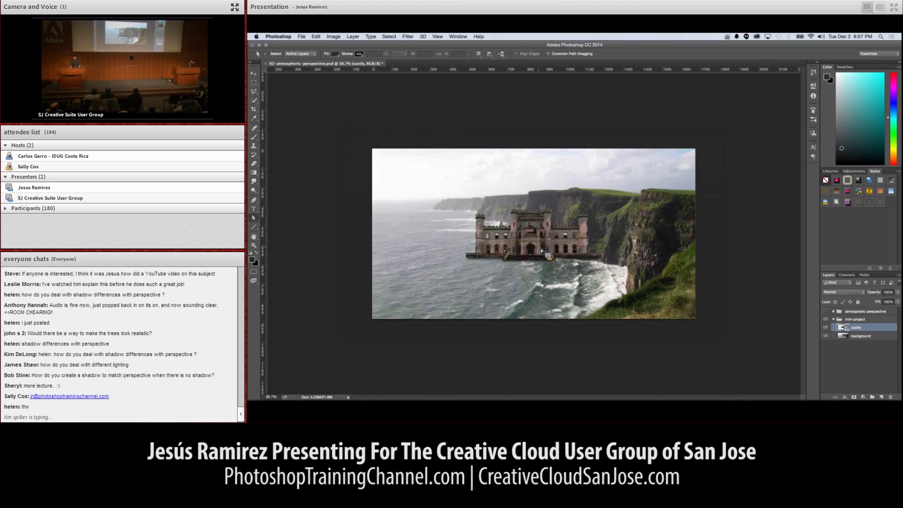
scroll(540, 247, "up", 2)
key("super+t")
left_click_drag(538, 246, 426, 189)
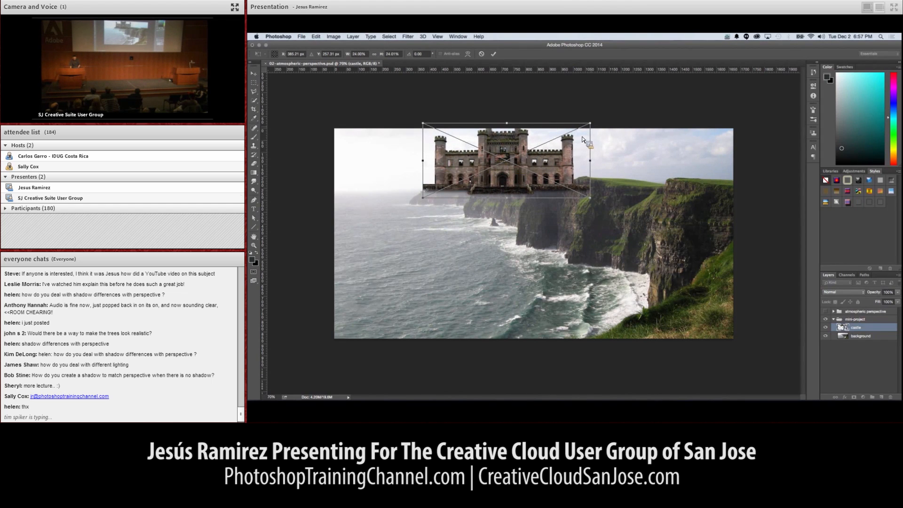
left_click_drag(591, 128, 459, 174)
key("Return")
key("a")
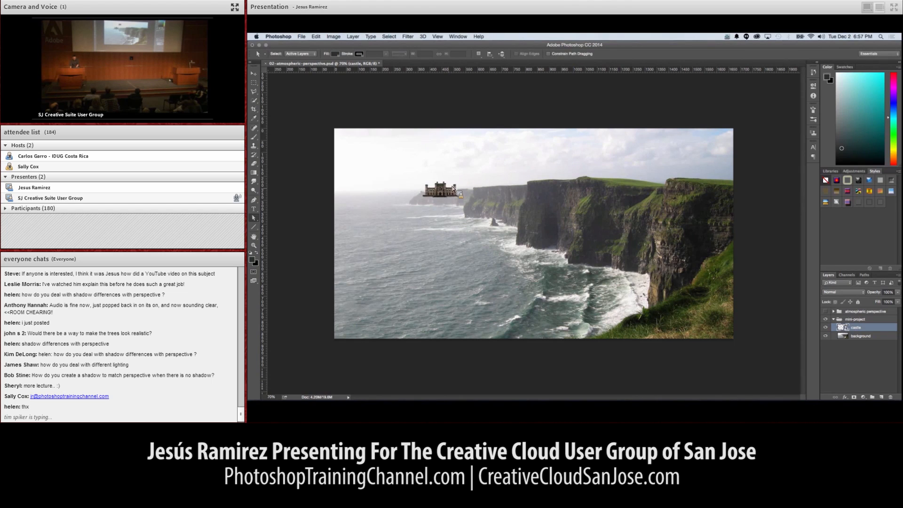
key("v")
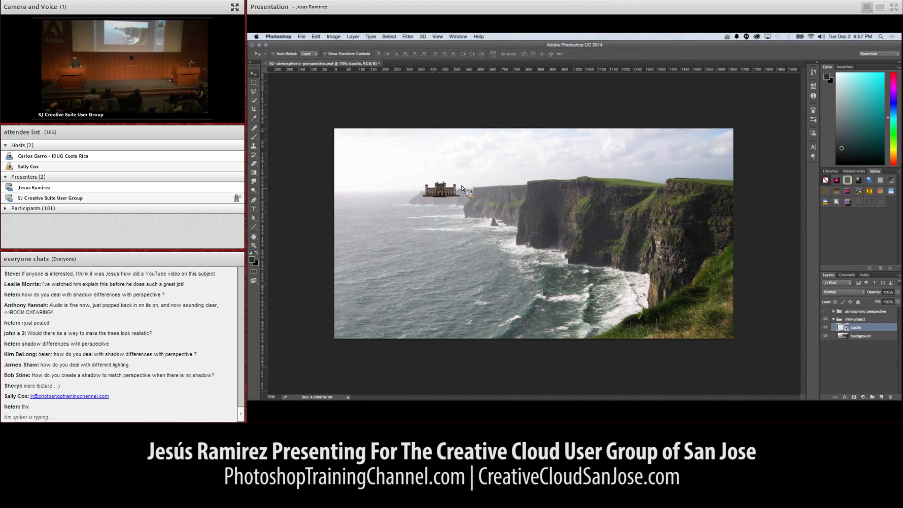
left_click_drag(451, 199, 453, 190)
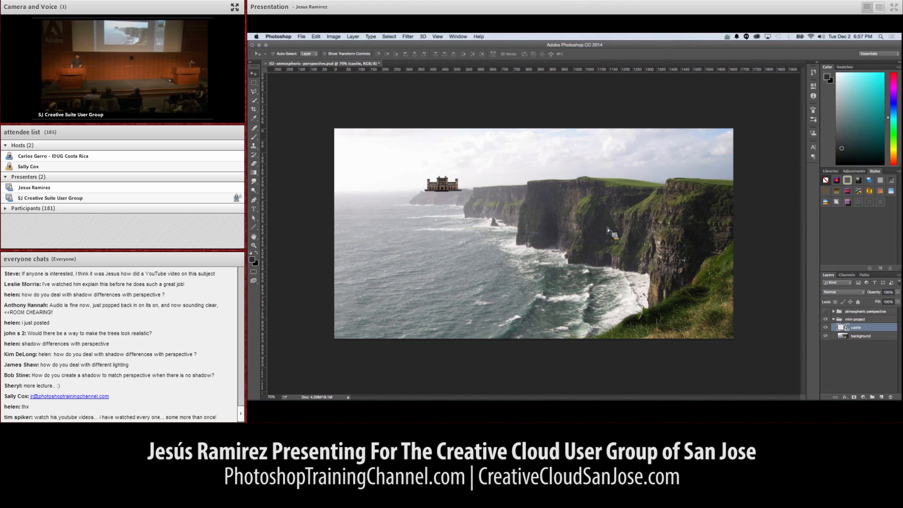
- Add a Color Overlay to the castle layer using the light haze colour e9e9eb sampled beside the farthest headland
double_click(885, 330)
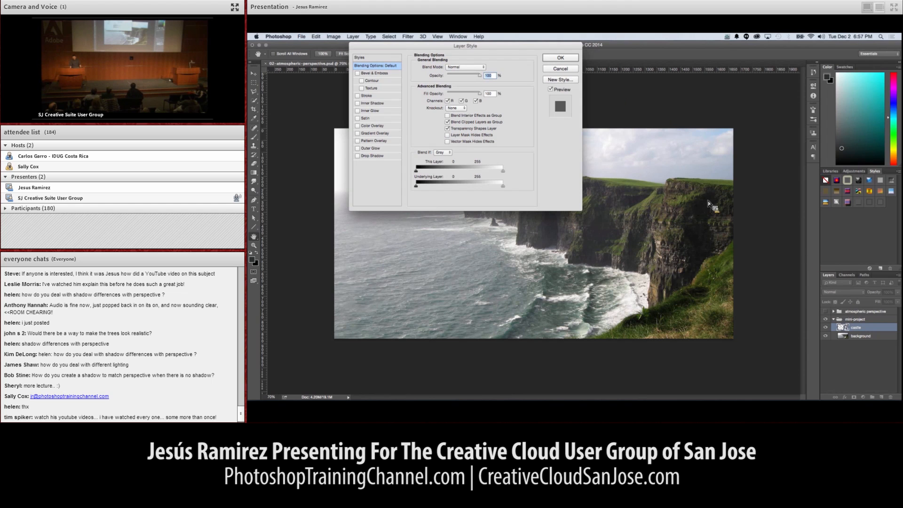
left_click_drag(478, 46, 680, 136)
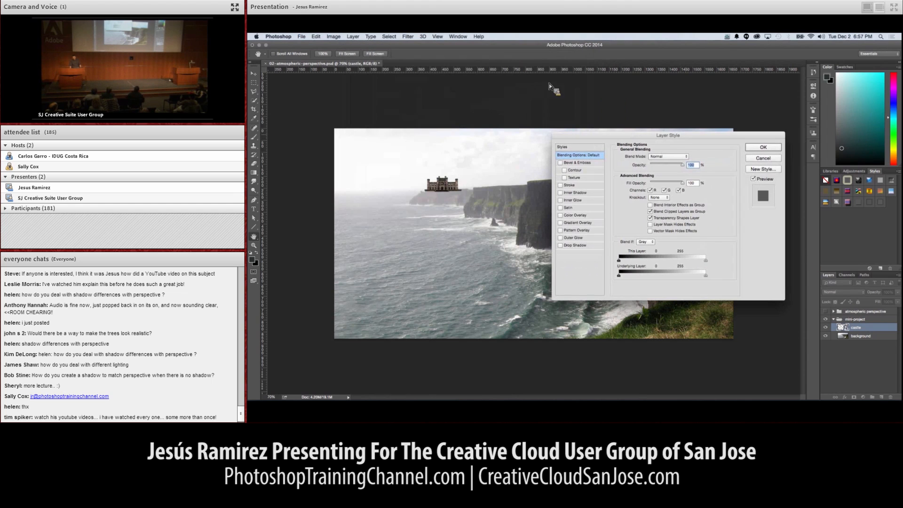
left_click(577, 215)
left_click(687, 156)
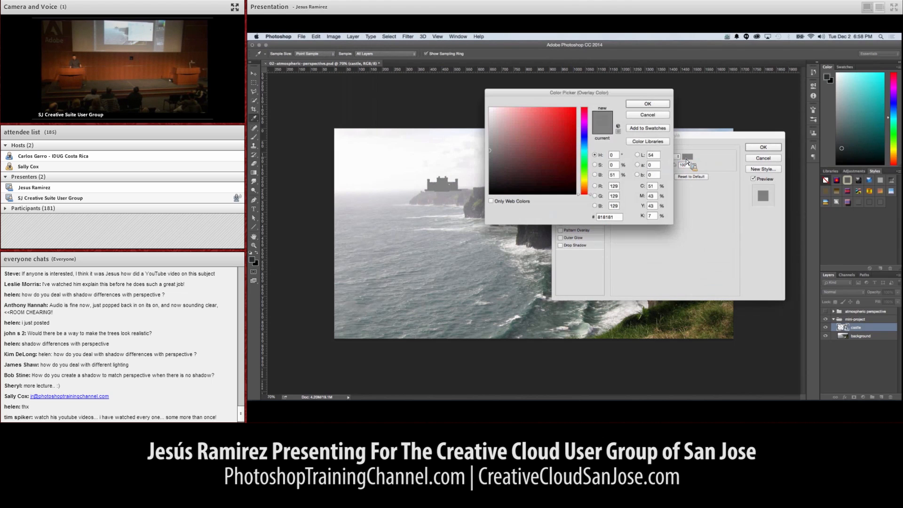
left_click(409, 196)
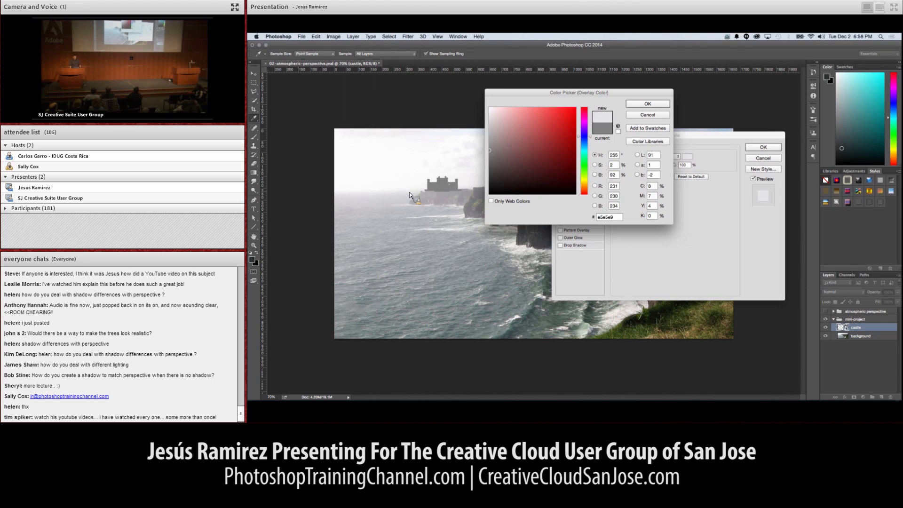
left_click(405, 194)
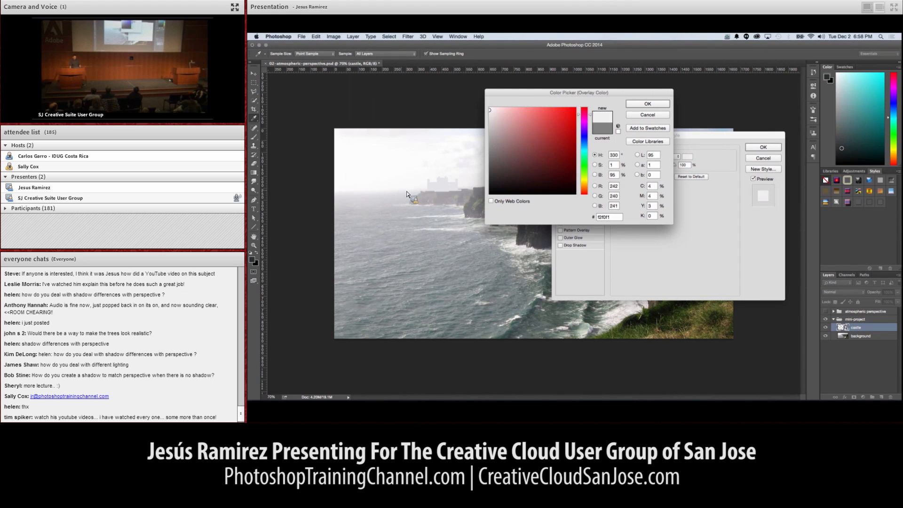
left_click_drag(404, 192, 414, 197)
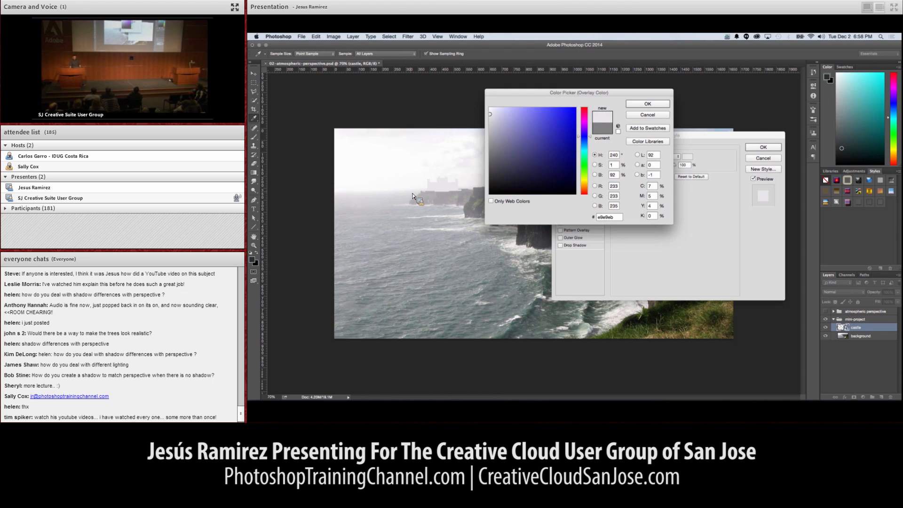
left_click(640, 104)
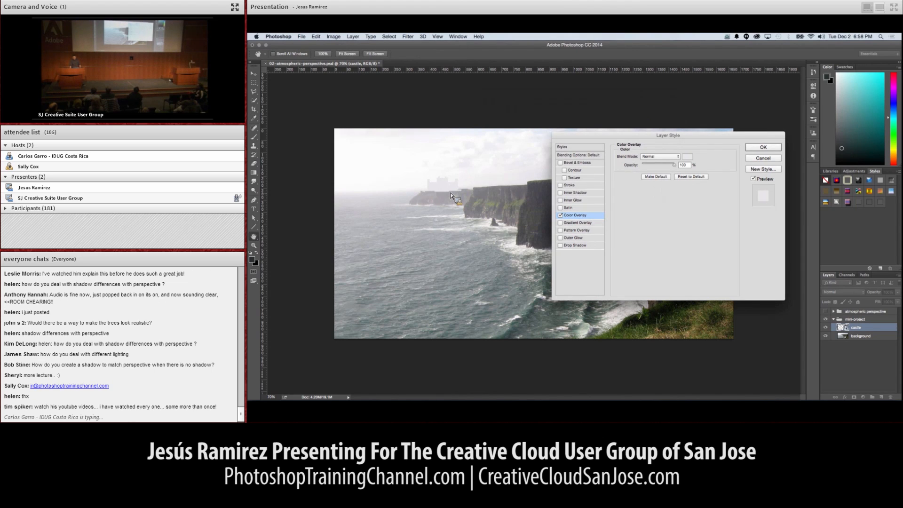
- Lower the Color Overlay's opacity until the castle blends with the hazy headland, and apply the layer style
mouse_move(674, 165)
left_mouse_down()
mouse_move(641, 167)
mouse_move(664, 170)
left_mouse_up()
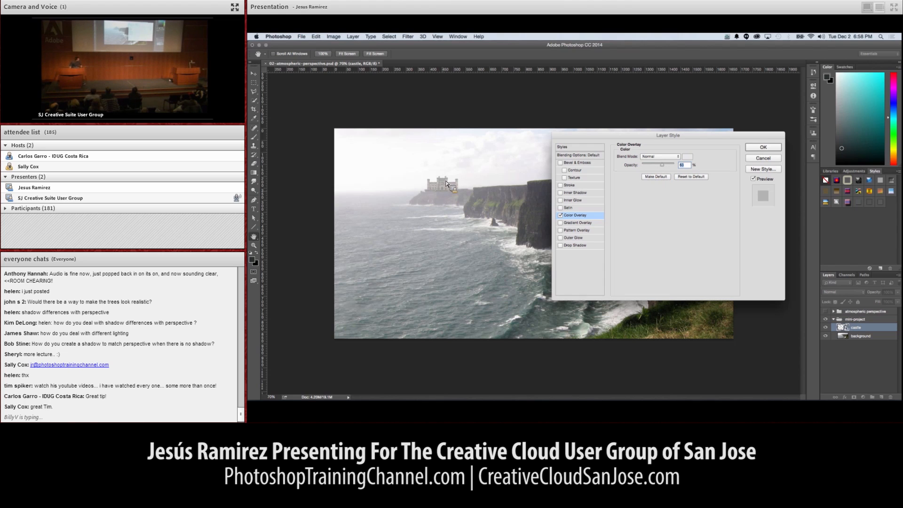
left_click(763, 147)
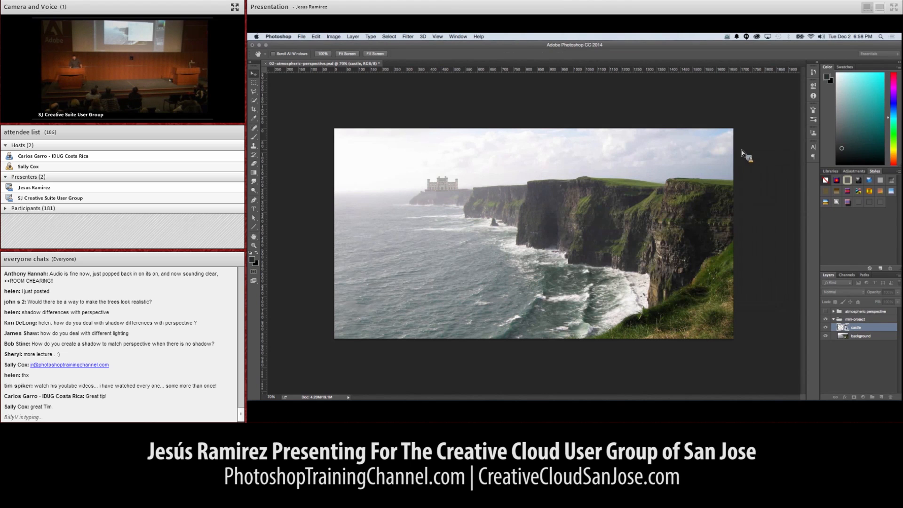
key("v")
key("super+0")
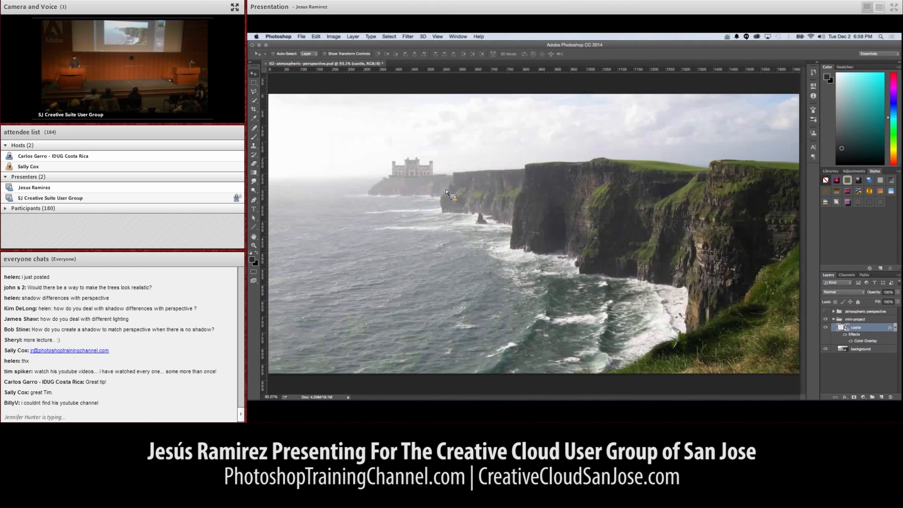
- Compare the castle with the headland up close and raise its Color Overlay opacity slightly
scroll(447, 191, "up", 5)
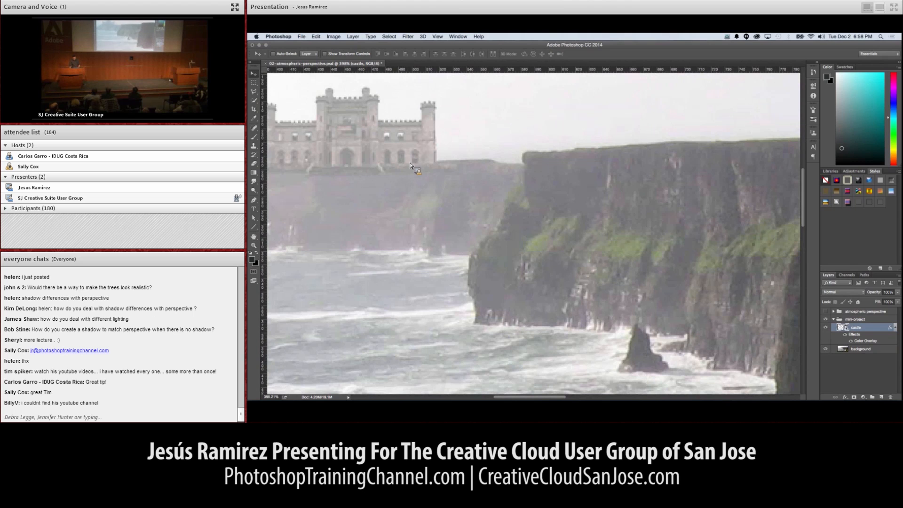
double_click(879, 325)
left_click(574, 215)
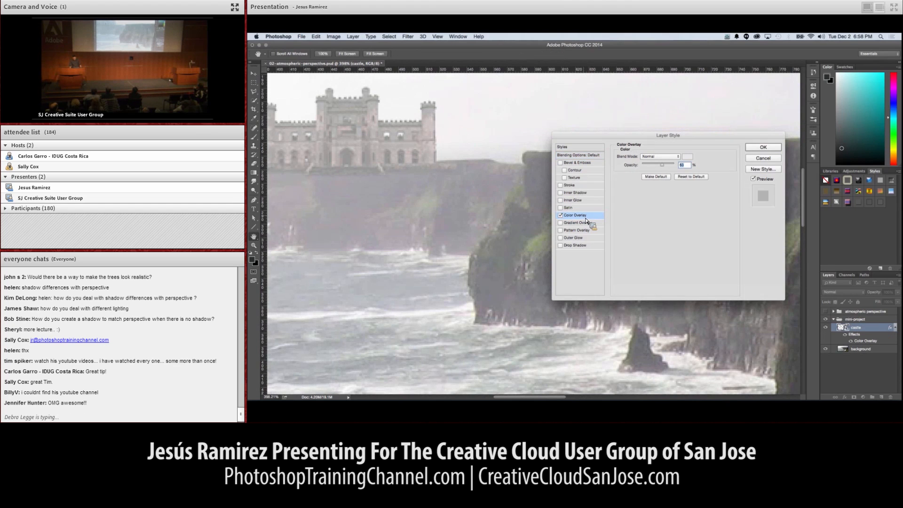
left_click_drag(673, 168, 665, 169)
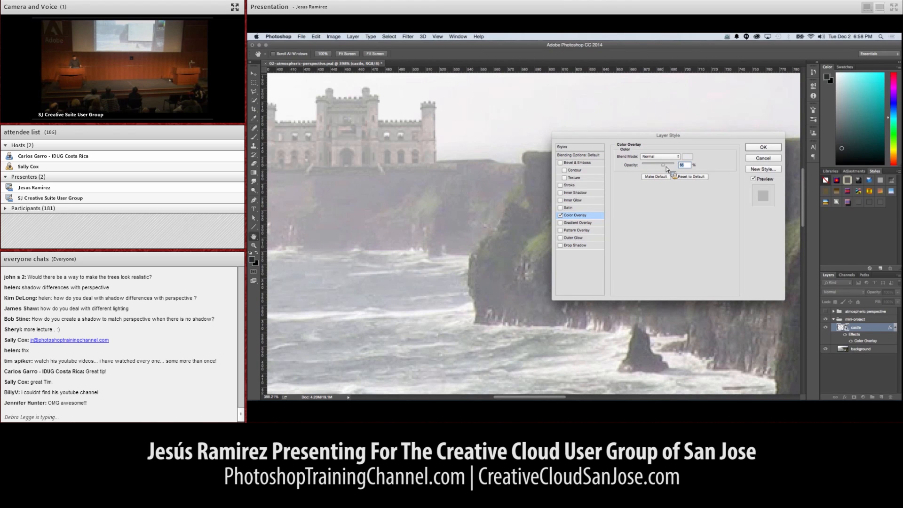
left_click(763, 147)
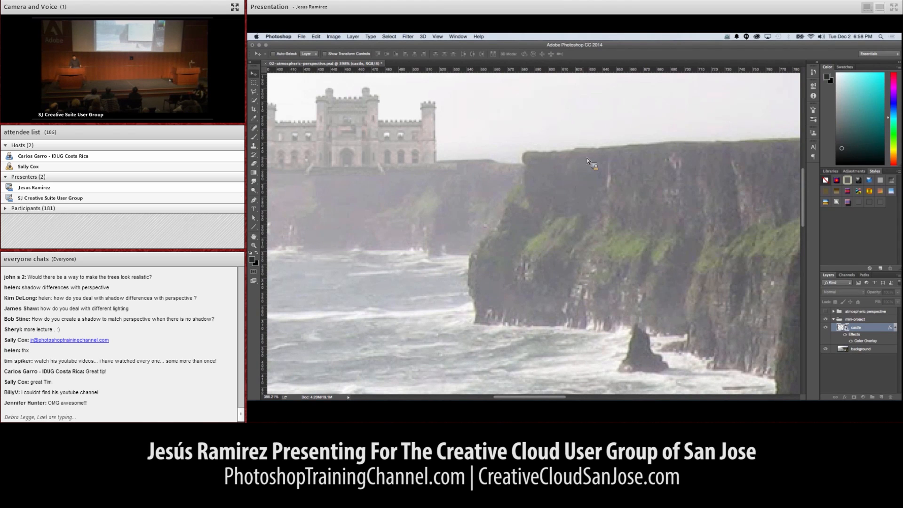
- Duplicate the hazy castle and place the copy on top of the second, nearer headland
scroll(584, 163, "down", 5)
scroll(578, 163, "down", 6)
scroll(564, 172, "up", 4)
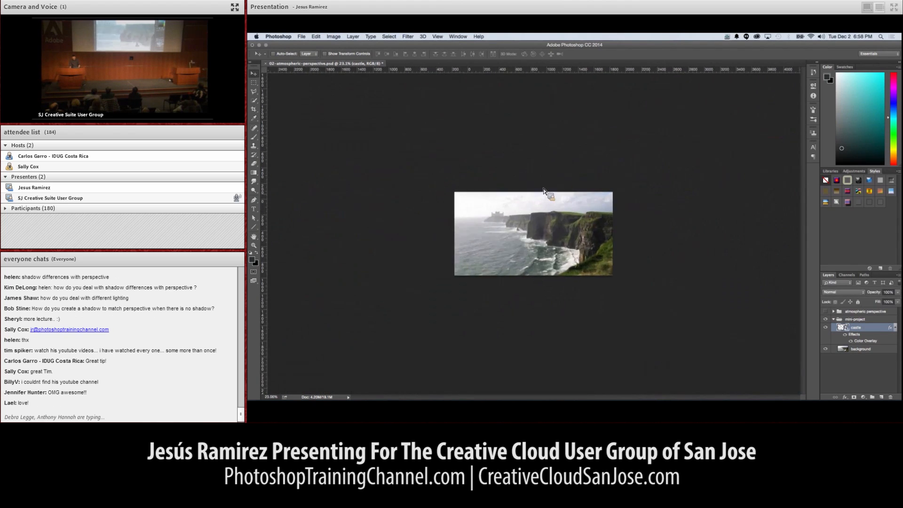
scroll(497, 199, "up", 1)
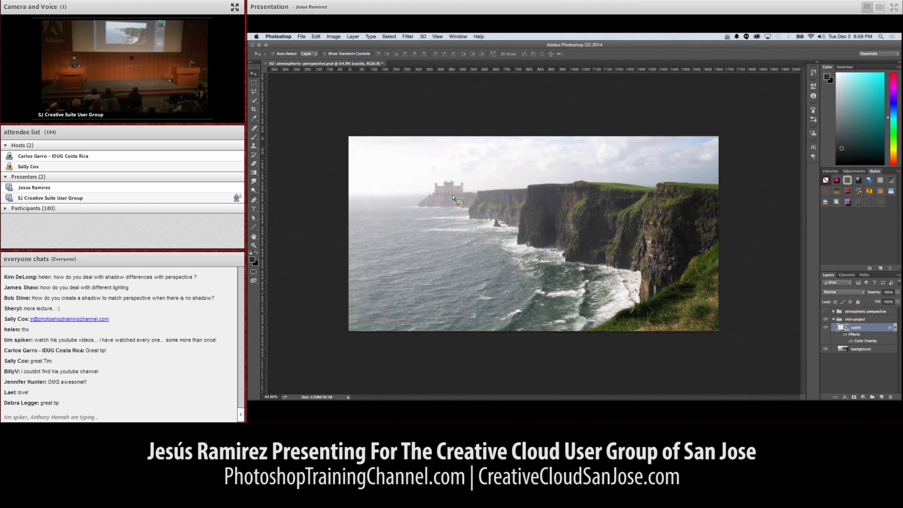
left_click_drag(452, 195, 494, 190)
- Scale up the castle copy on the second headland to about 7.7% with Free Transform
key("t")
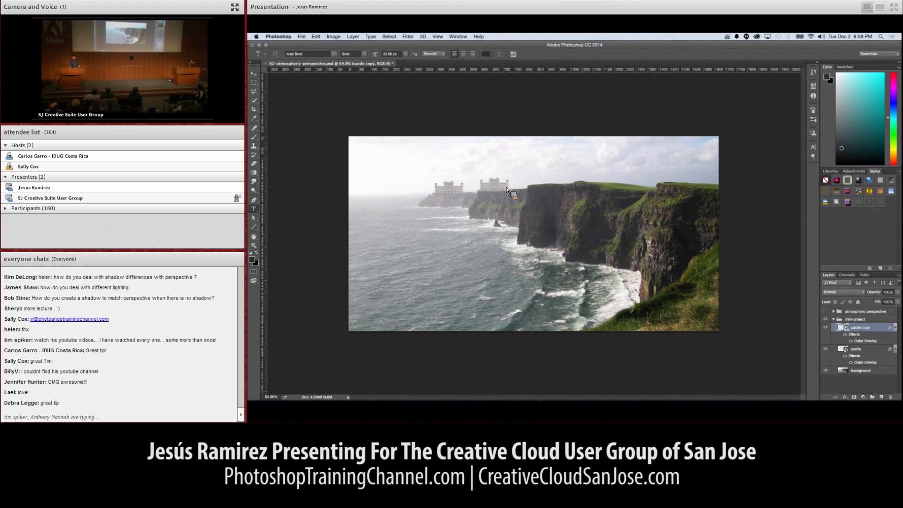
key("super+t")
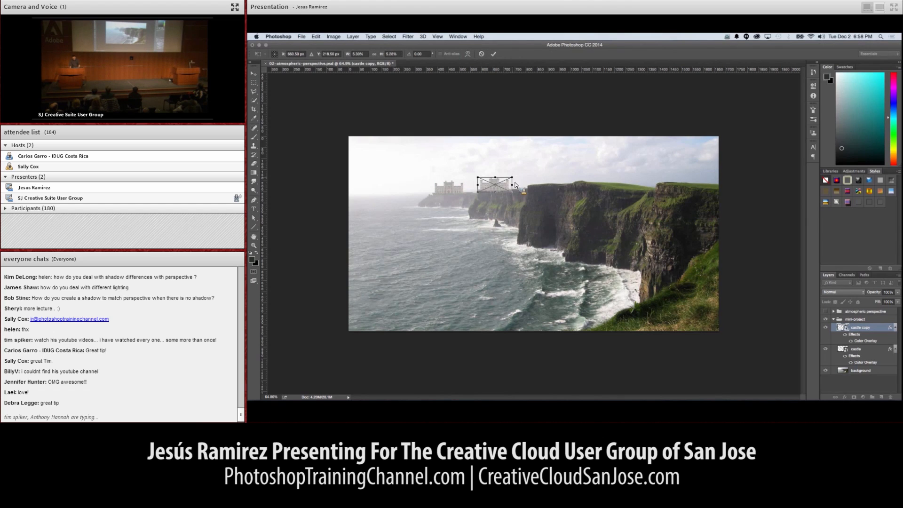
left_click_drag(514, 179, 528, 170)
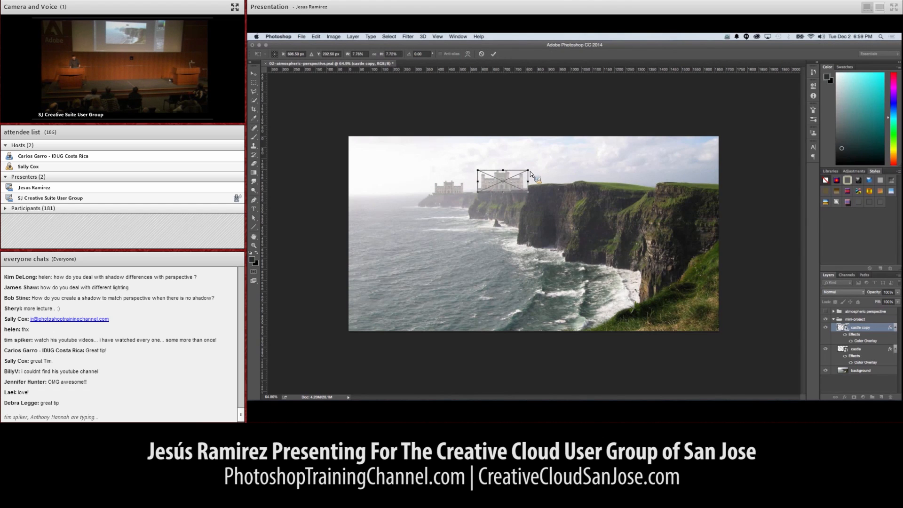
key("Return")
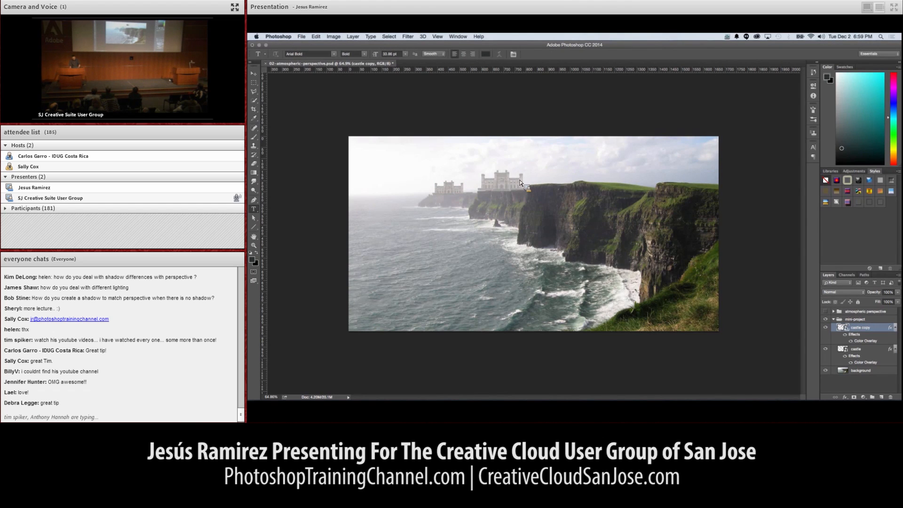
- Lower the Color Overlay opacity of the second headland's castle so it looks less hazy than the farthest one
double_click(885, 331)
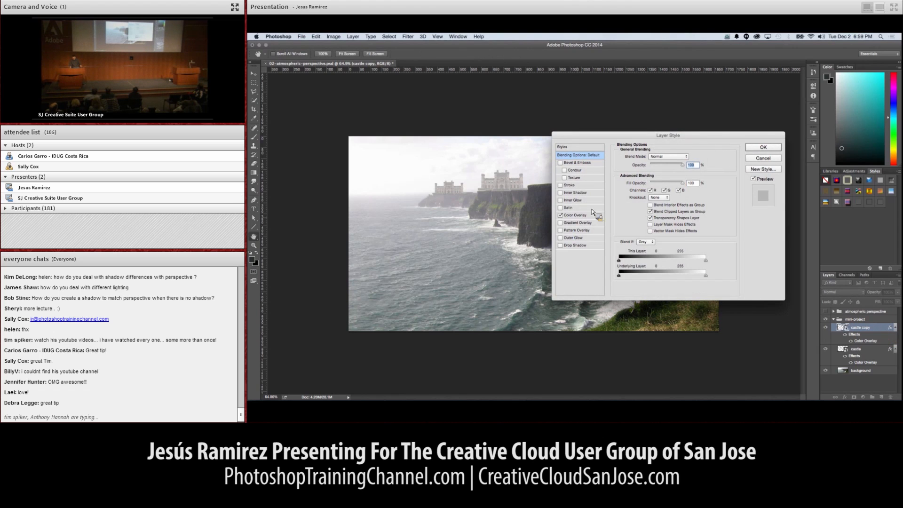
left_click(575, 216)
left_click_drag(668, 172, 664, 170)
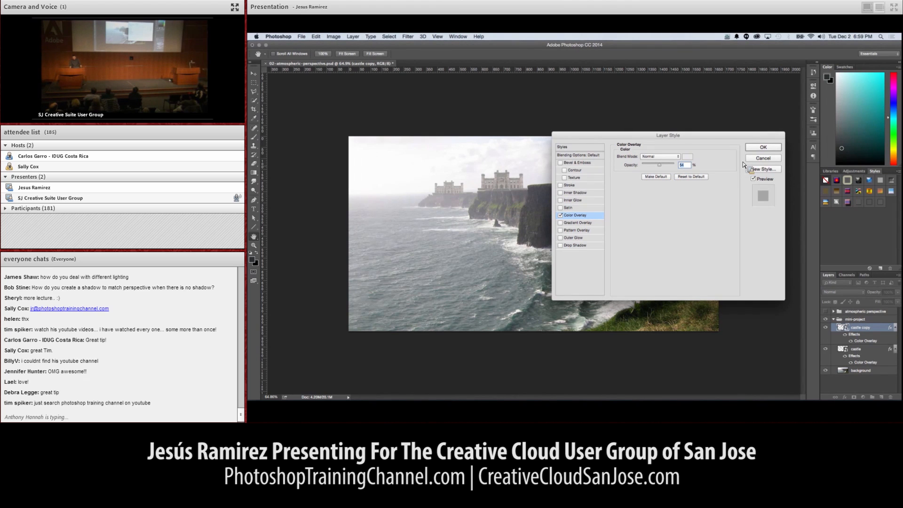
left_click(763, 147)
- Add a Black & White adjustment layer above the castles to judge luminance without colour
key("t")
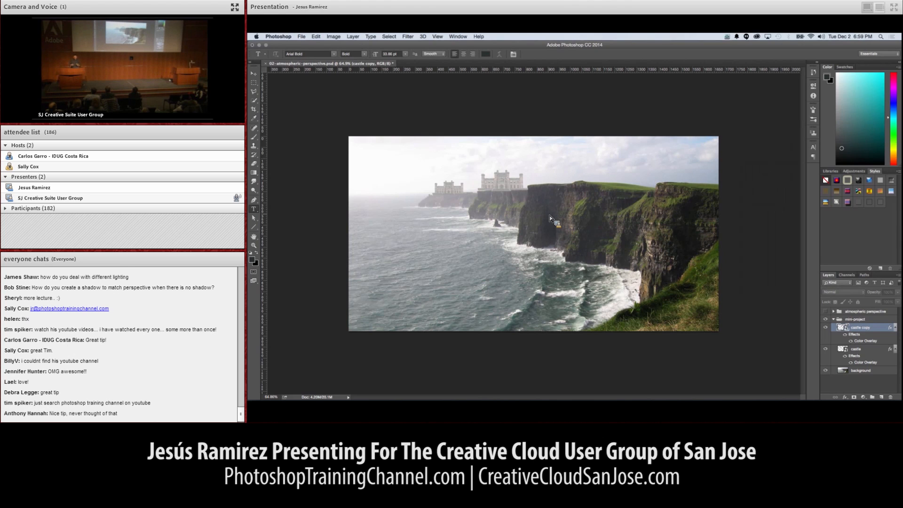
left_click(863, 396)
left_click(868, 339)
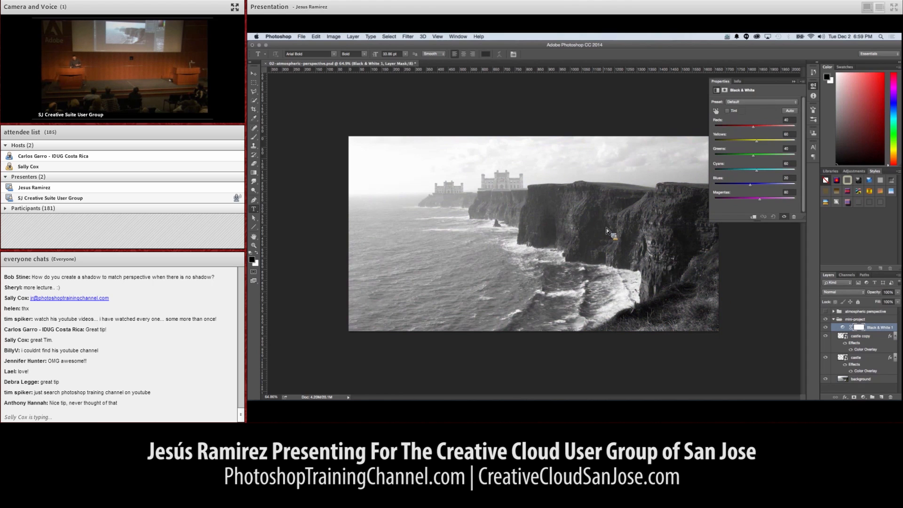
- Compare the second castle's tones with its cliff up close and reduce its Color Overlay opacity further
scroll(500, 184, "up", 10)
scroll(500, 187, "up", 1)
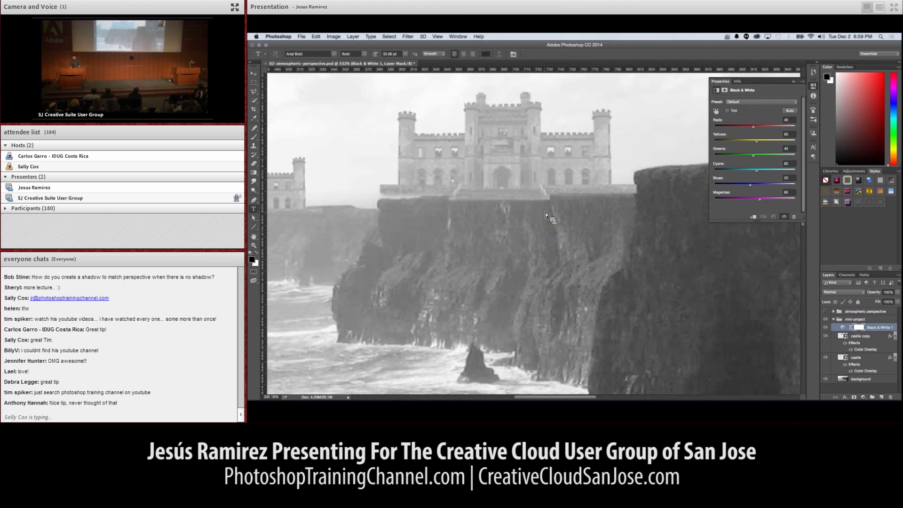
left_click(883, 338)
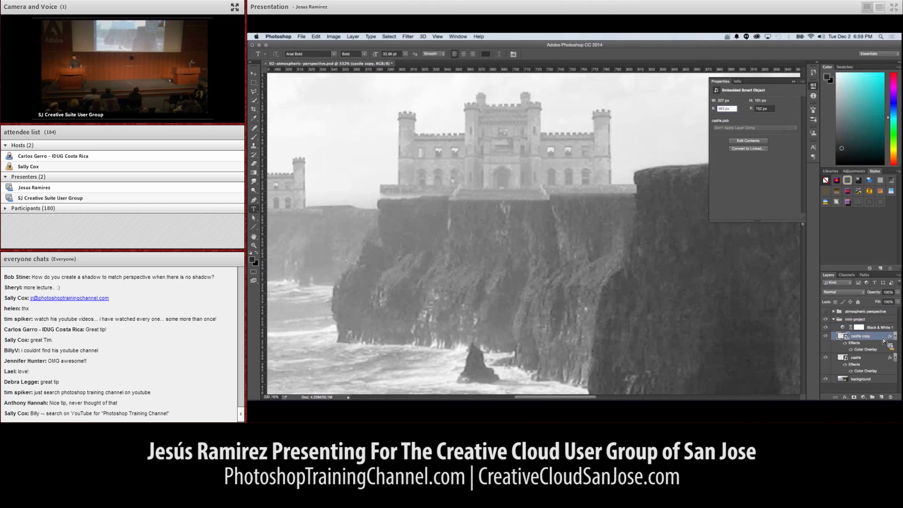
double_click(883, 339)
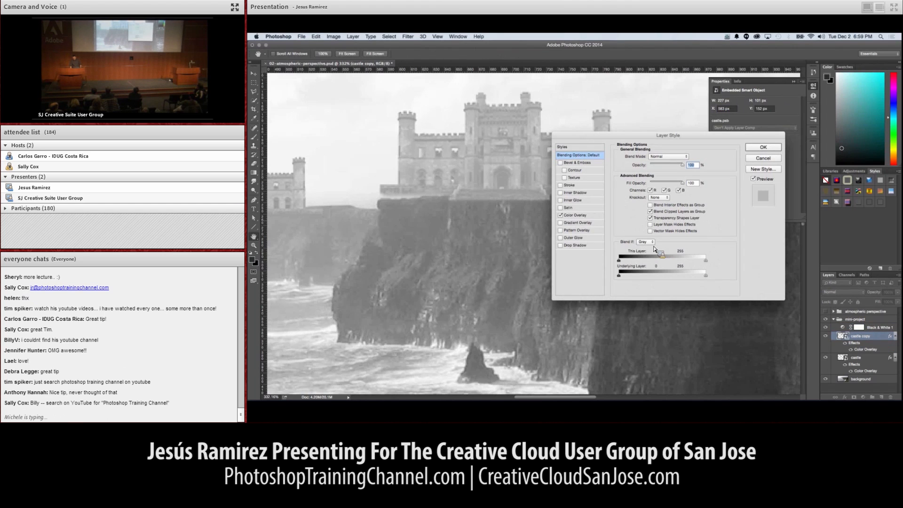
left_click(584, 216)
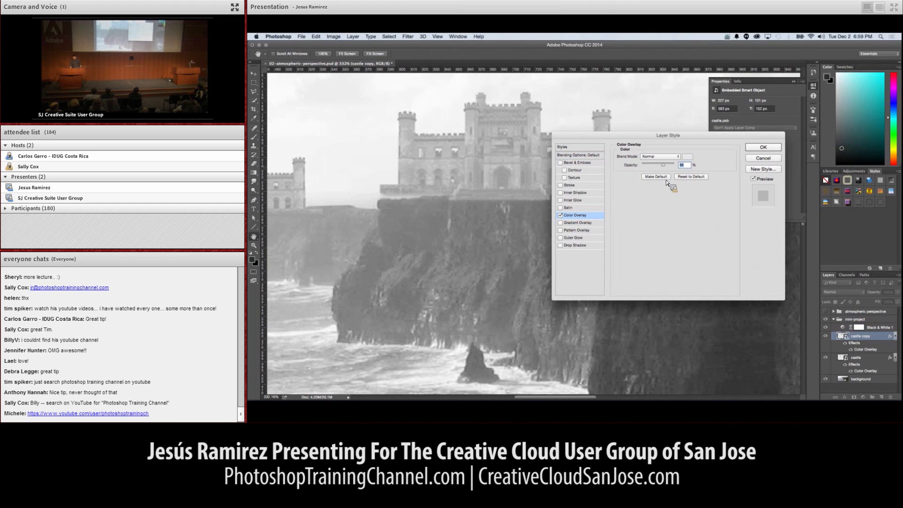
left_click_drag(665, 171, 661, 169)
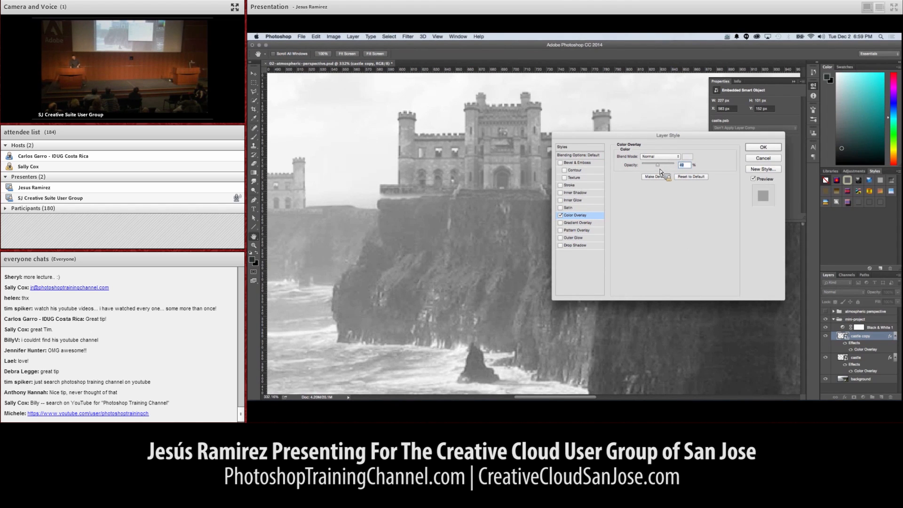
left_click(748, 147)
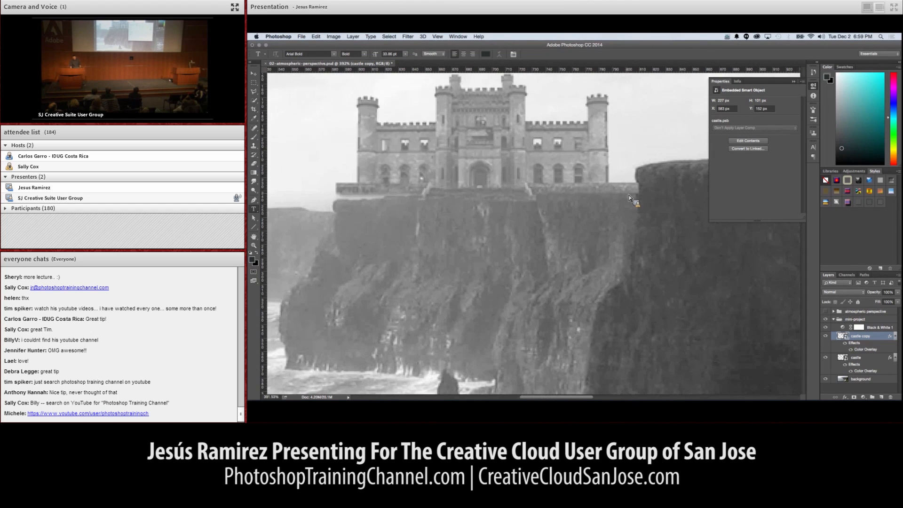
- Duplicate the second castle and place the copy on the edge of the third, darker cliff
scroll(630, 207, "down", 5)
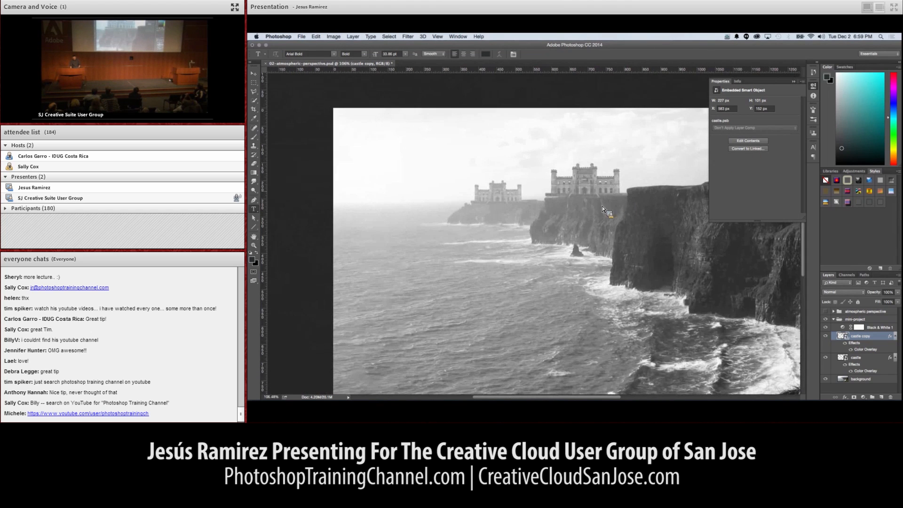
key("v")
left_click_drag(582, 182, 665, 177)
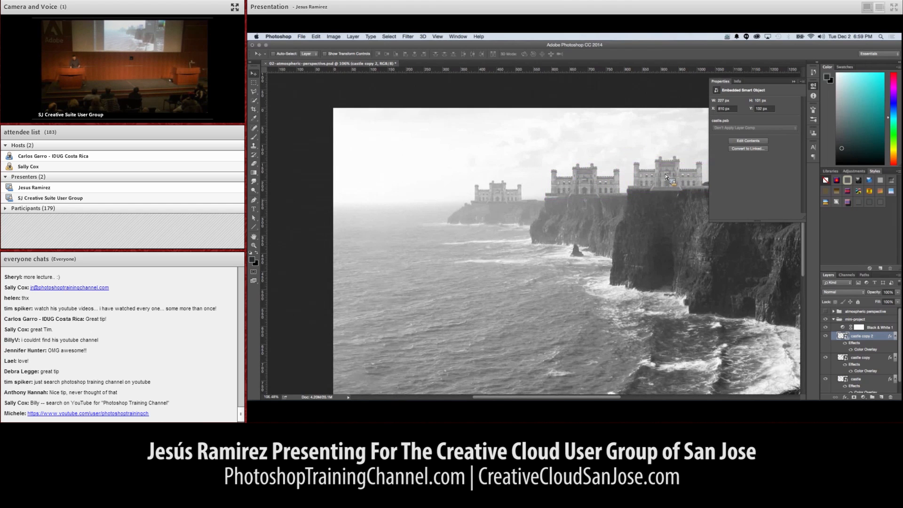
scroll(669, 220, "down", 2)
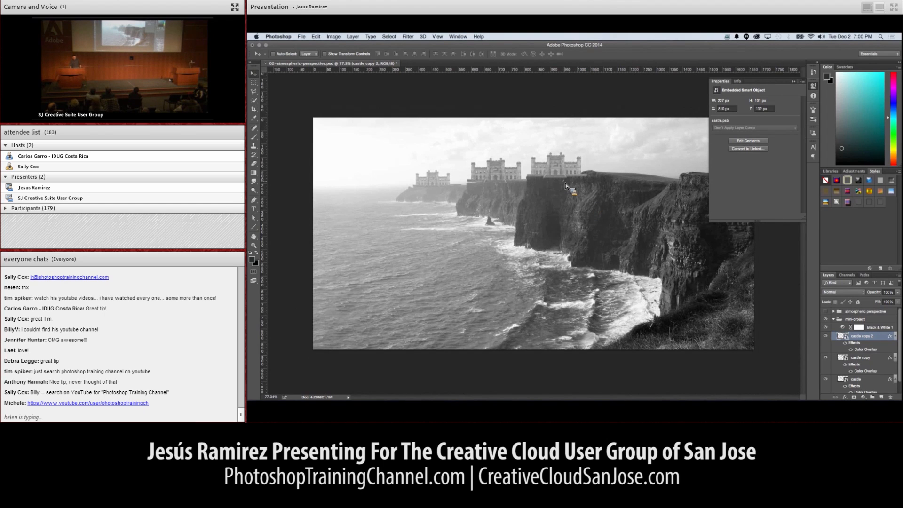
- Lower the third castle's Color Overlay opacity to match its cliff's luminance, and collapse the properties covering the image
left_click(256, 227)
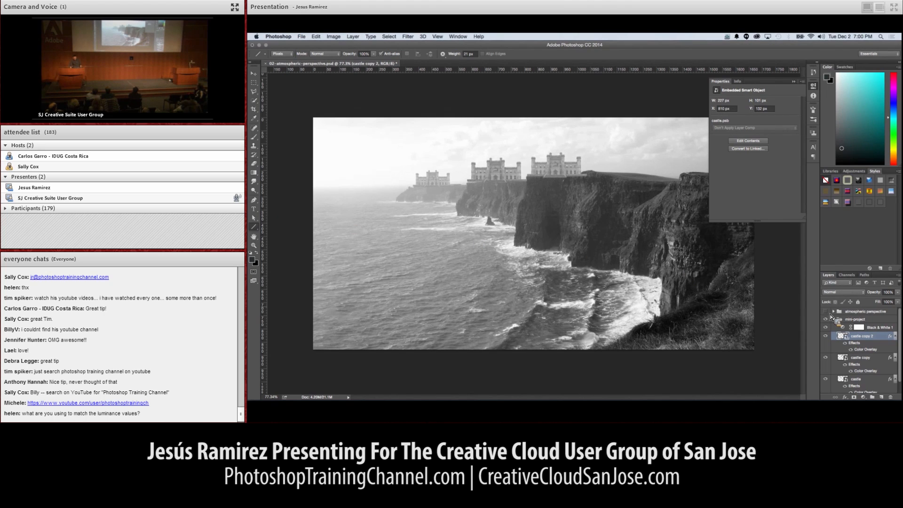
double_click(884, 339)
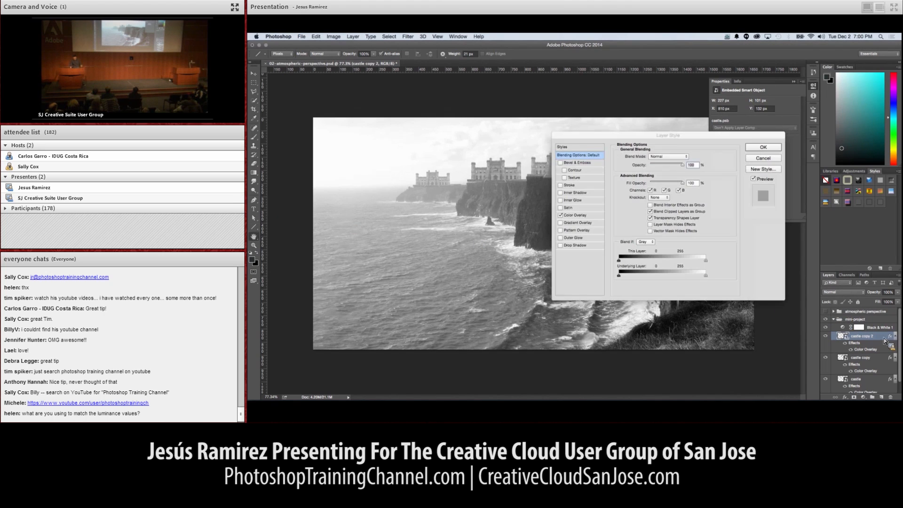
left_click_drag(653, 135, 746, 185)
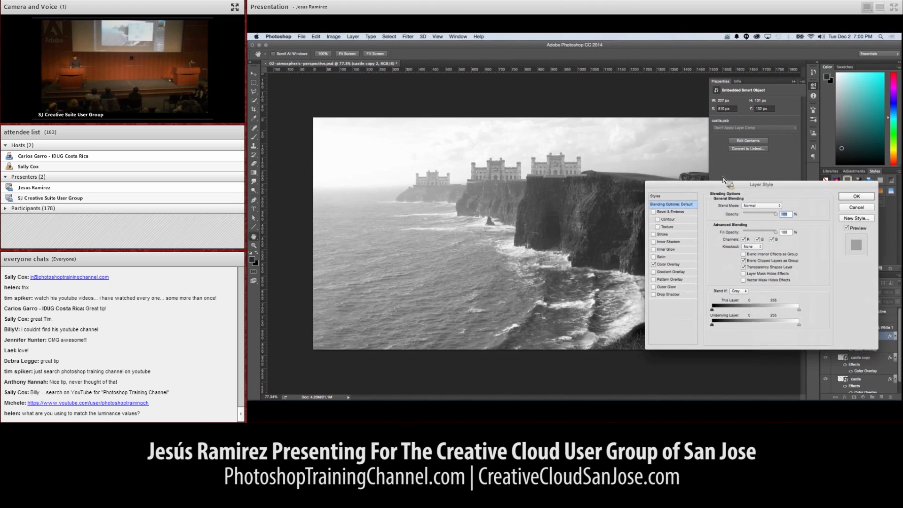
left_click(675, 265)
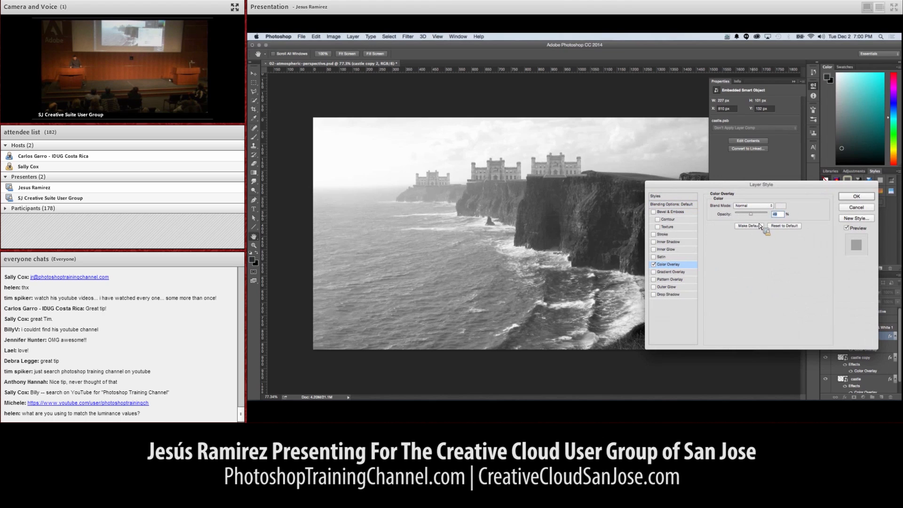
left_click_drag(759, 219, 758, 219)
left_click(856, 196)
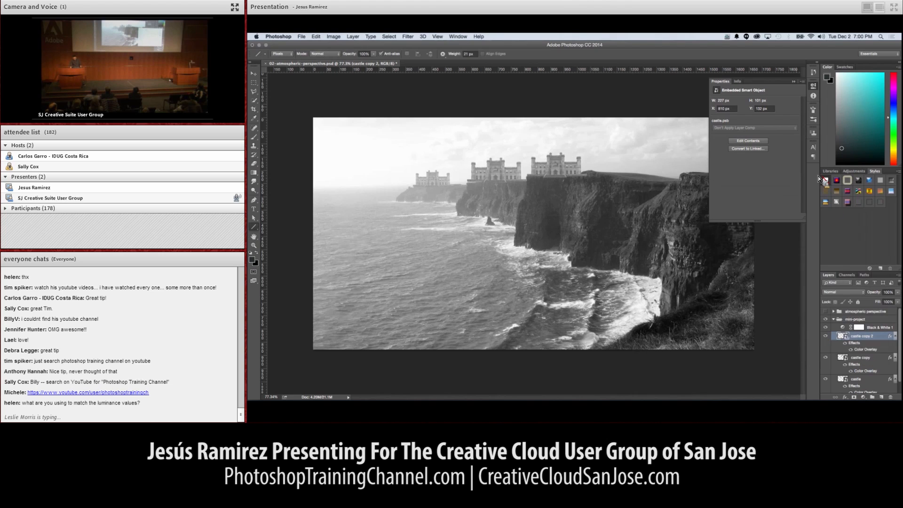
left_click(794, 82)
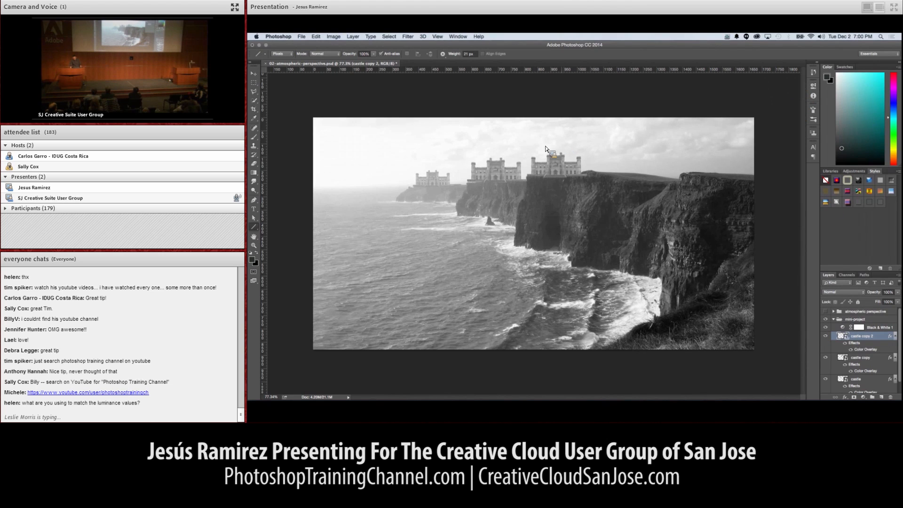
- Duplicate the third castle onto the nearest cliff at the image's right edge and scale the copy to about 14.8%
key("v")
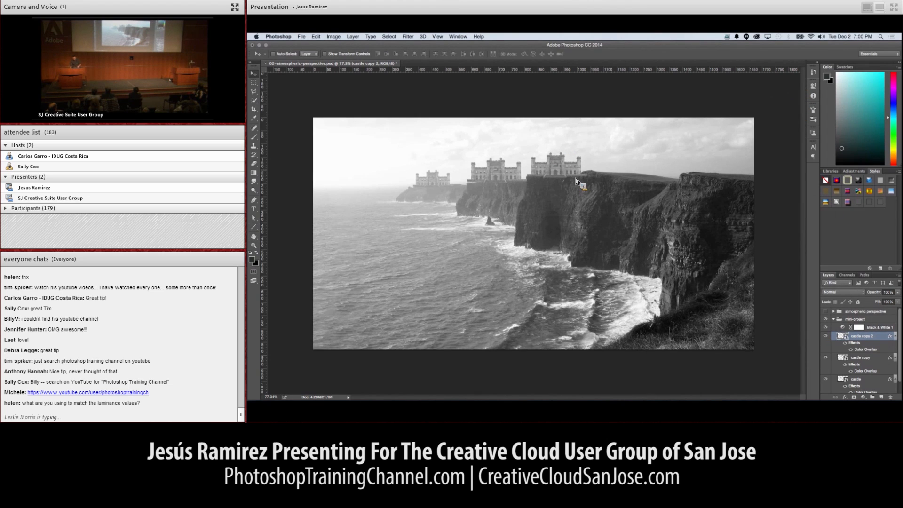
left_click_drag(575, 179, 714, 165)
key("ctrl+t")
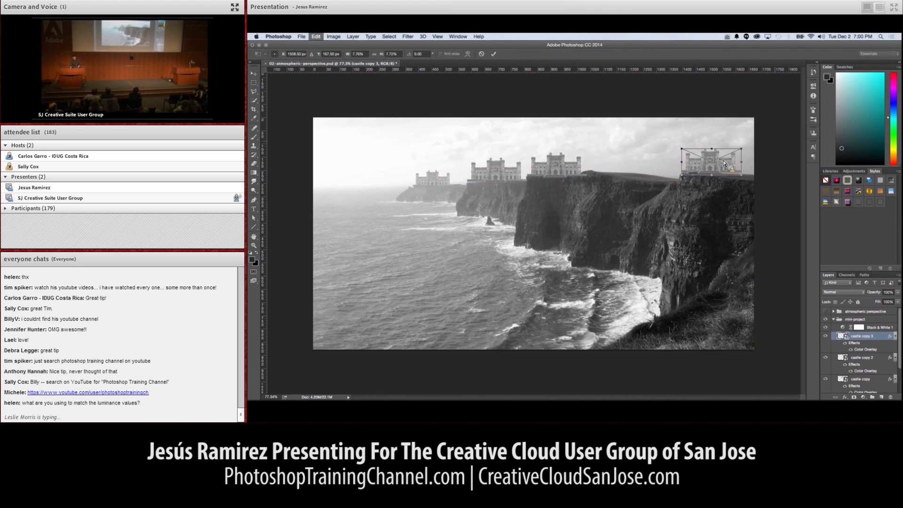
left_click_drag(741, 149, 797, 122)
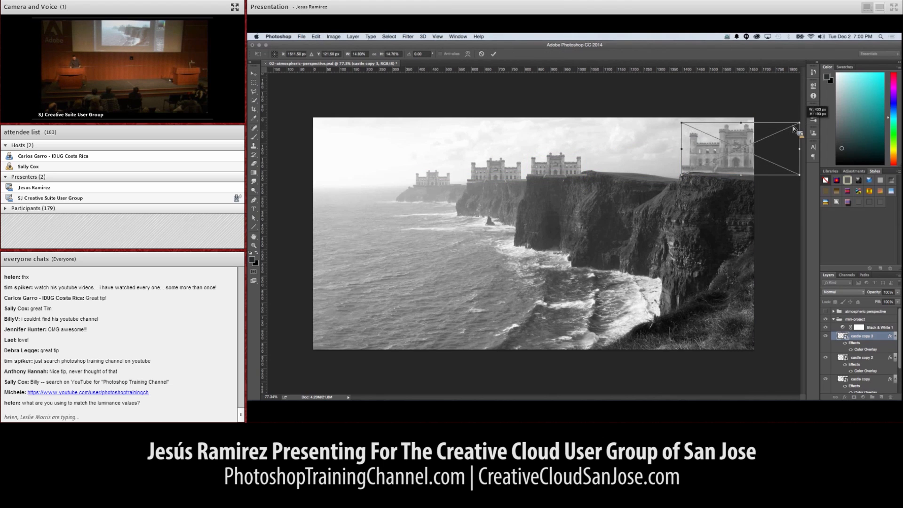
key("Return")
left_click_drag(754, 151, 752, 153)
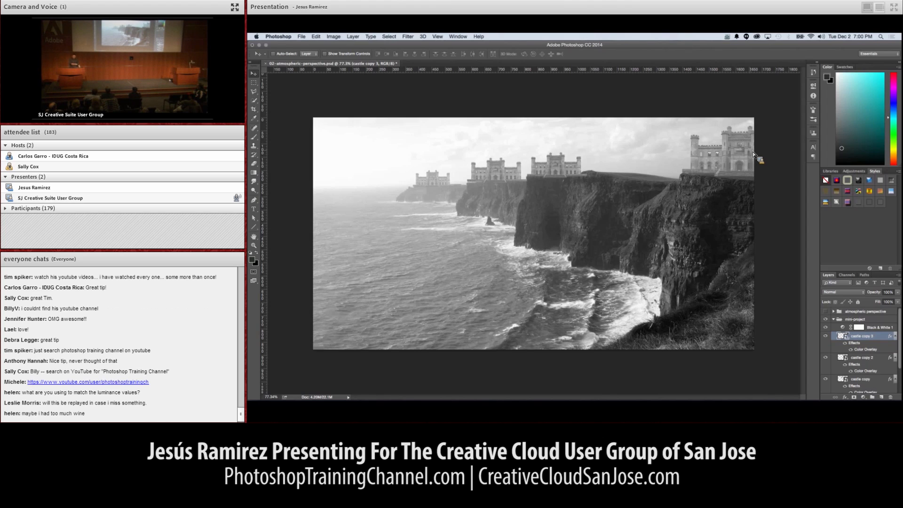
- Toggle the Black & White adjustment layer off and on to compare the castles in colour and greyscale
left_click(839, 329)
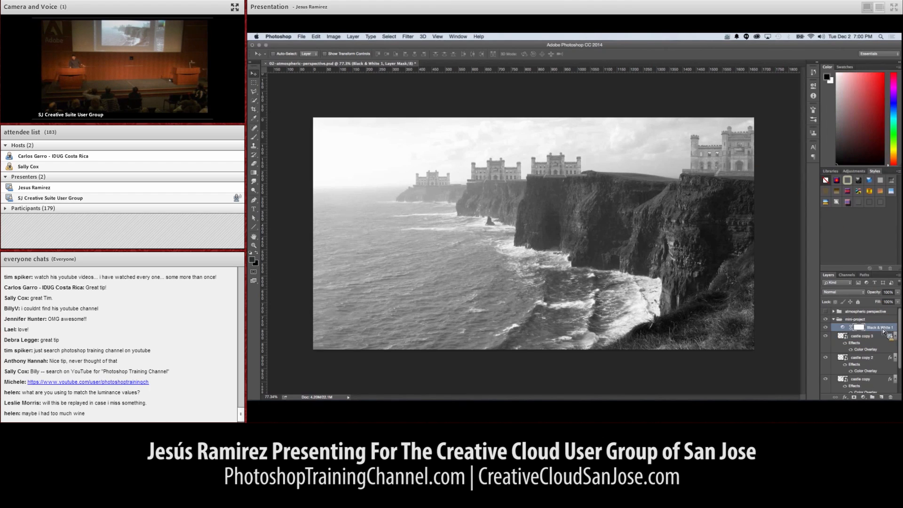
left_click(827, 328)
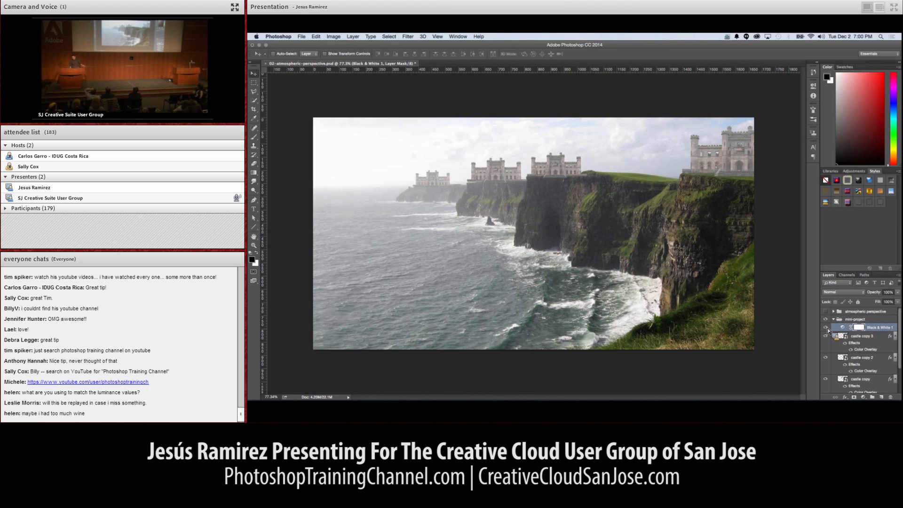
left_click(826, 328)
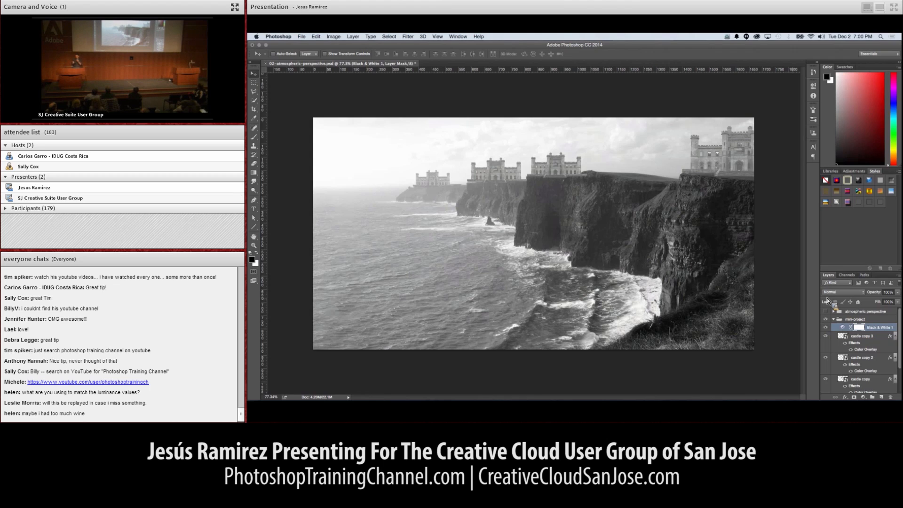
- Lower the nearest castle's Color Overlay opacity until its luminance matches the dark cliff beneath it
double_click(888, 336)
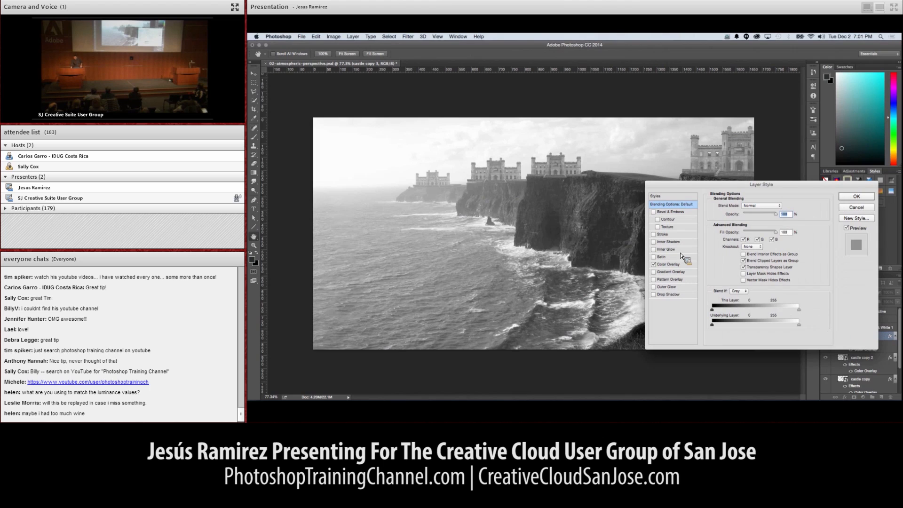
left_click(670, 265)
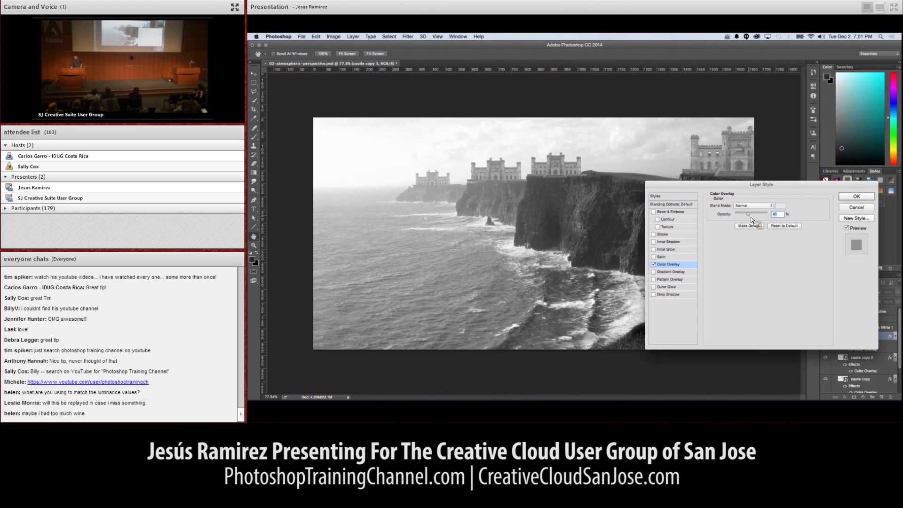
left_click_drag(751, 218, 751, 217)
left_click_drag(748, 184, 746, 209)
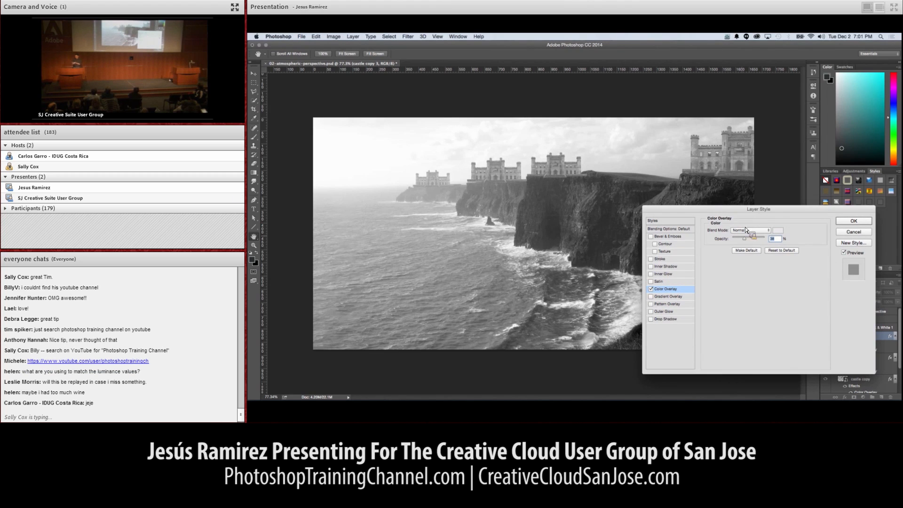
left_click_drag(744, 239, 741, 241)
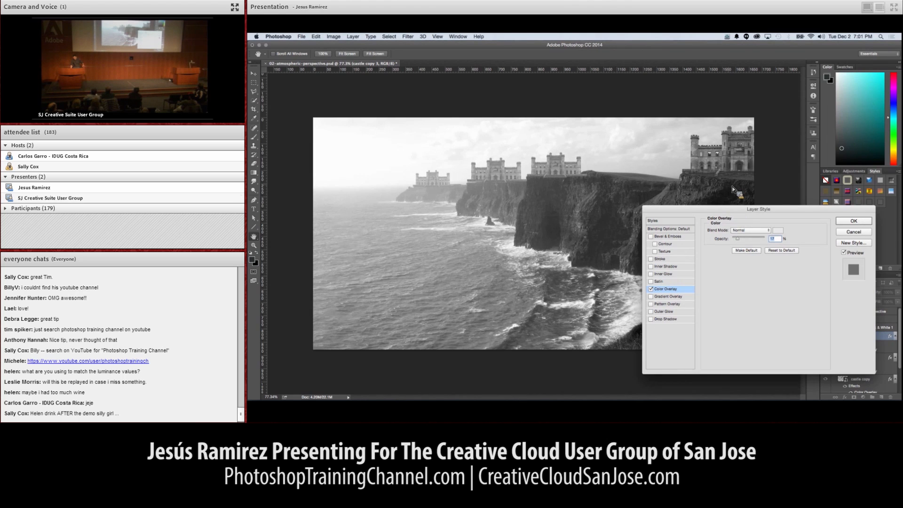
left_click_drag(741, 239, 739, 243)
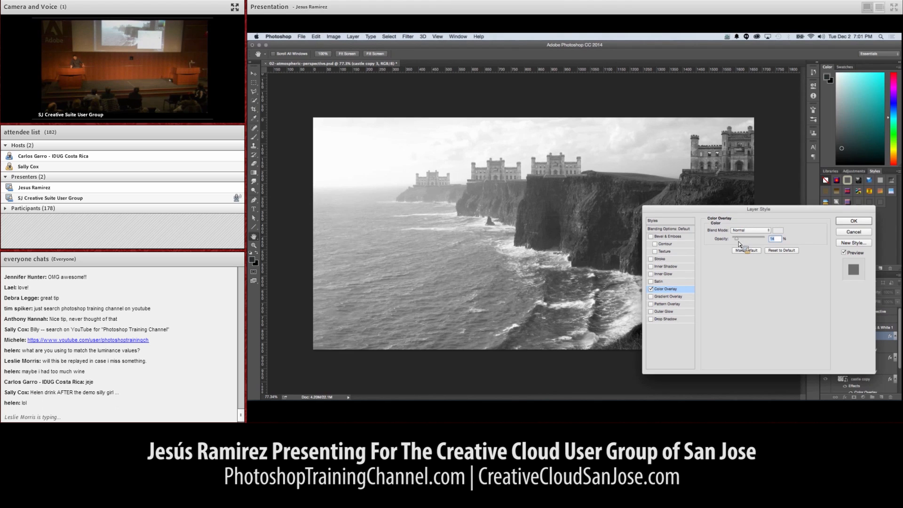
left_click(845, 223)
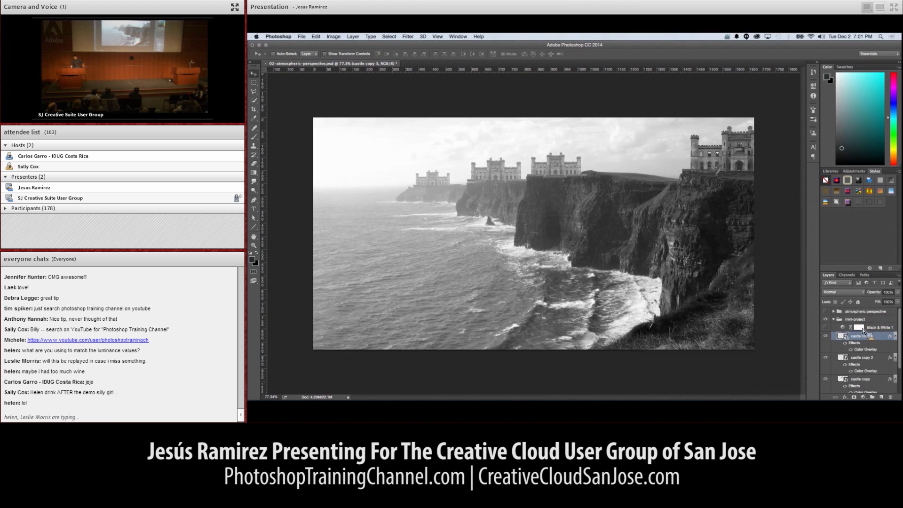
- Hide the Black & White 1 adjustment layer, and collapse the mini-project group to compare the scene with it hidden and shown
left_click(826, 328)
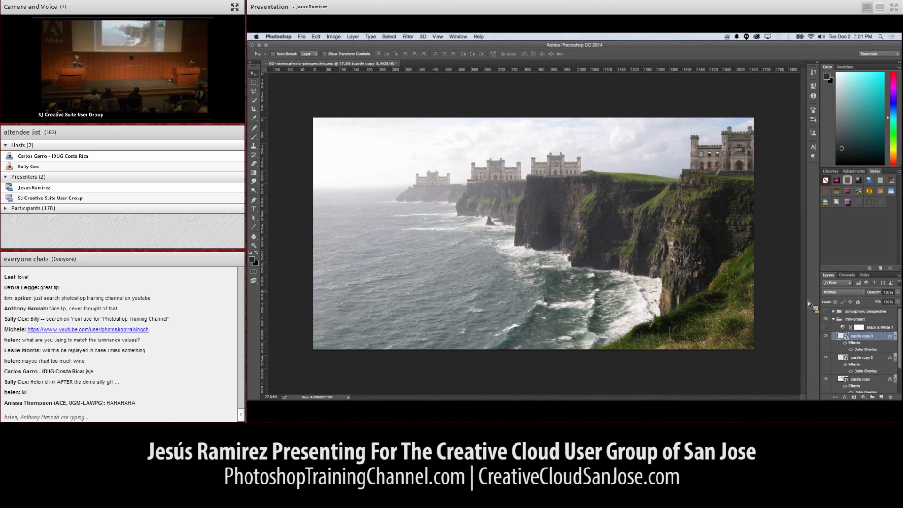
left_click(853, 318)
left_click(833, 319)
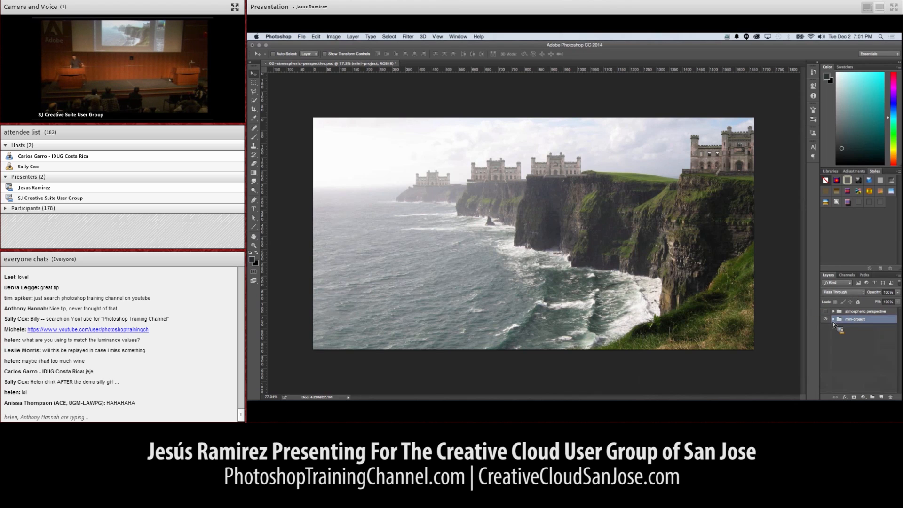
left_click(825, 320)
left_click(826, 320)
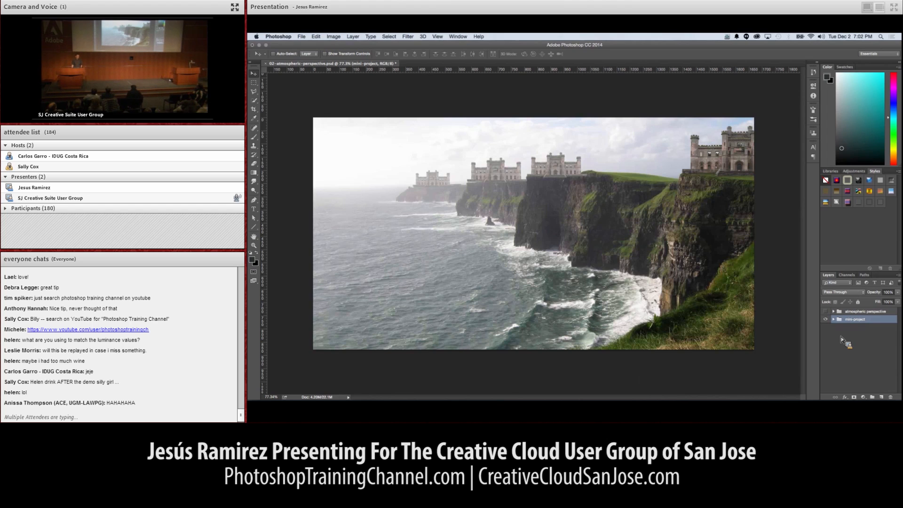
- Expand the mini-project group and toggle the Color Overlay on castle copy 3 off and on to compare the nearest castle
left_click(834, 320)
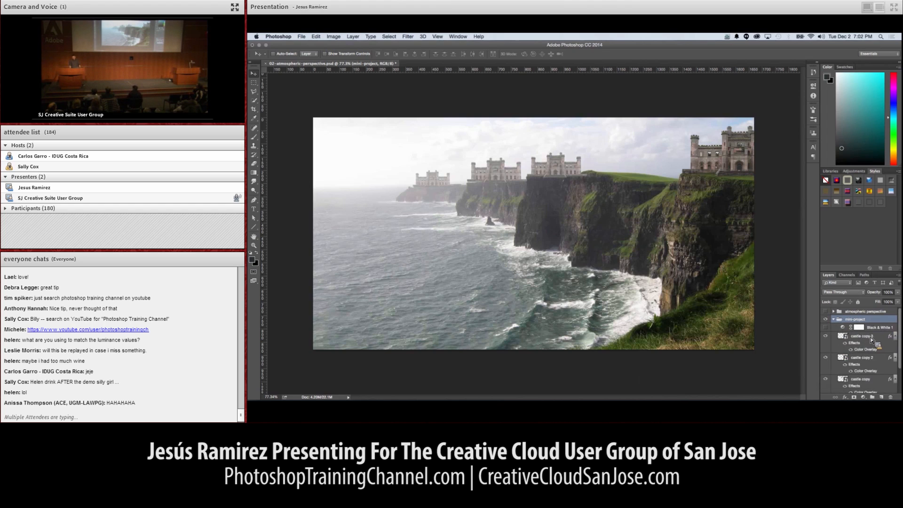
left_click(875, 353)
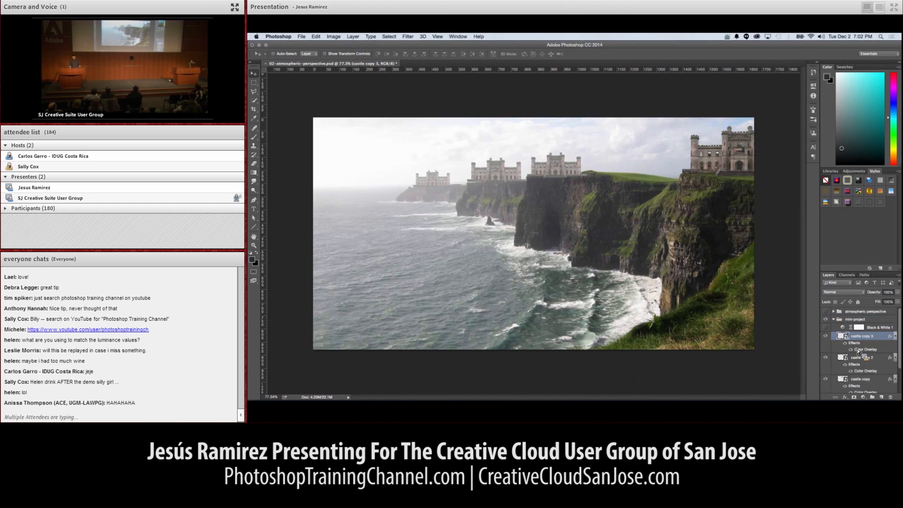
left_click(845, 344)
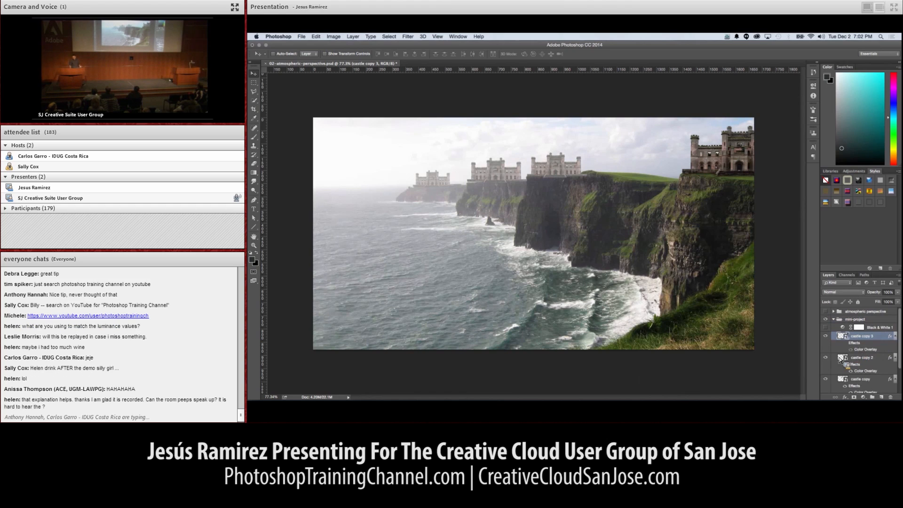
double_click(849, 351)
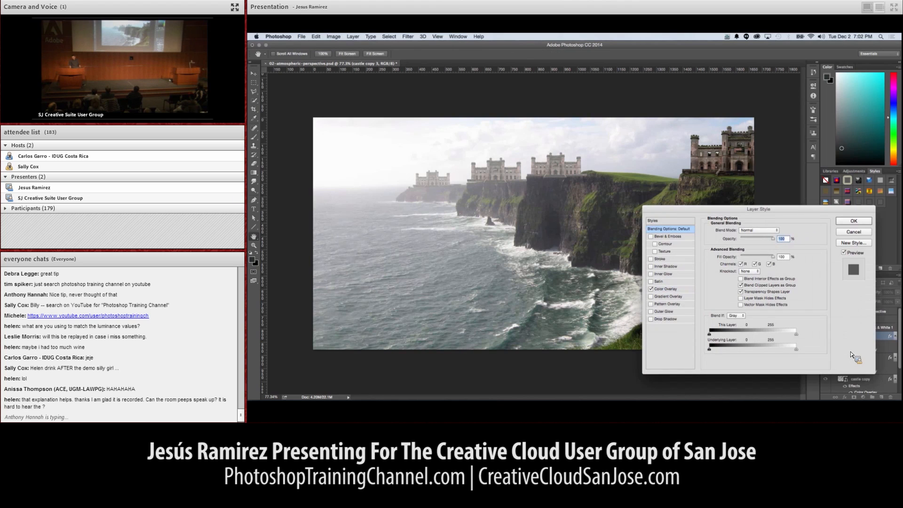
key("Escape")
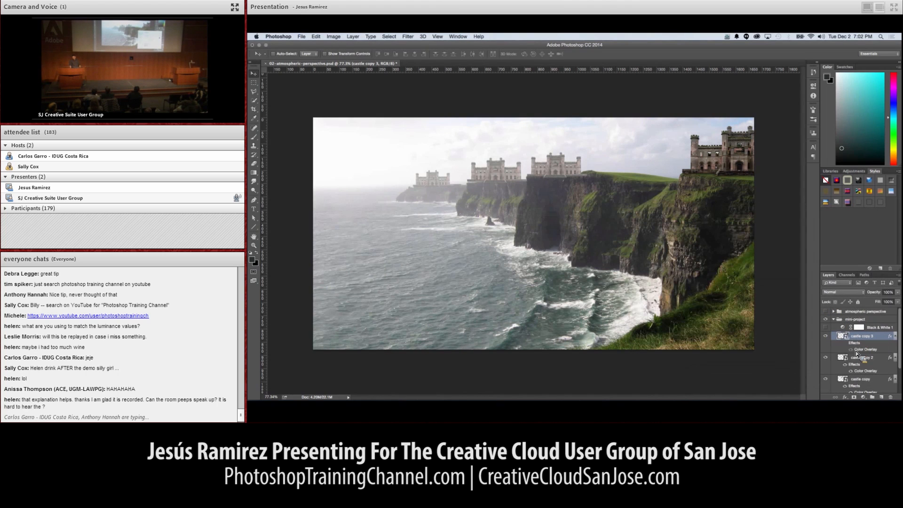
left_click(850, 349)
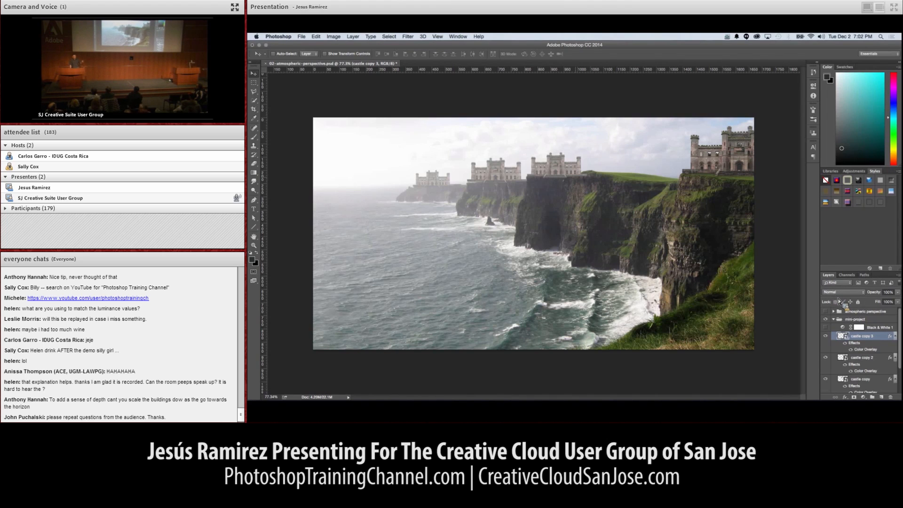
- Close the atmospheric perspective document without saving and open 03-lighting.psd from the sj-user-group folder
left_click(266, 64)
left_click(536, 162)
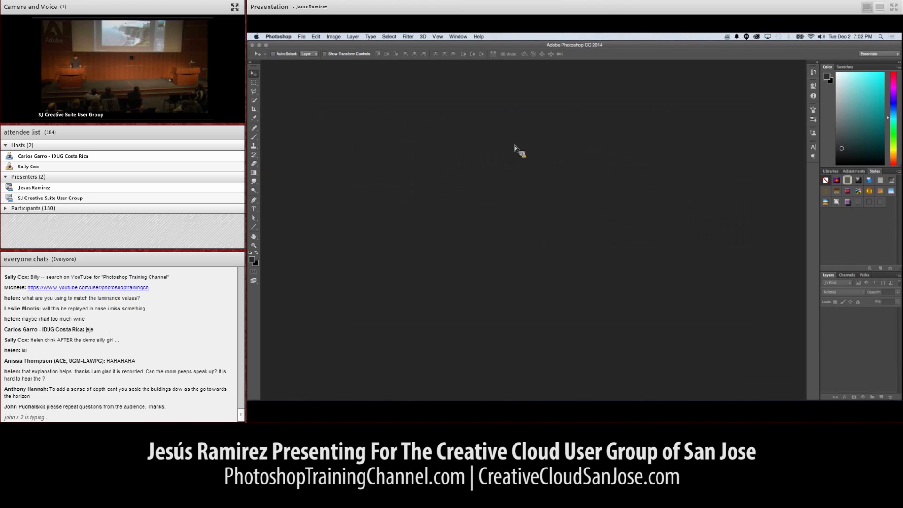
left_click(301, 36)
left_click(309, 51)
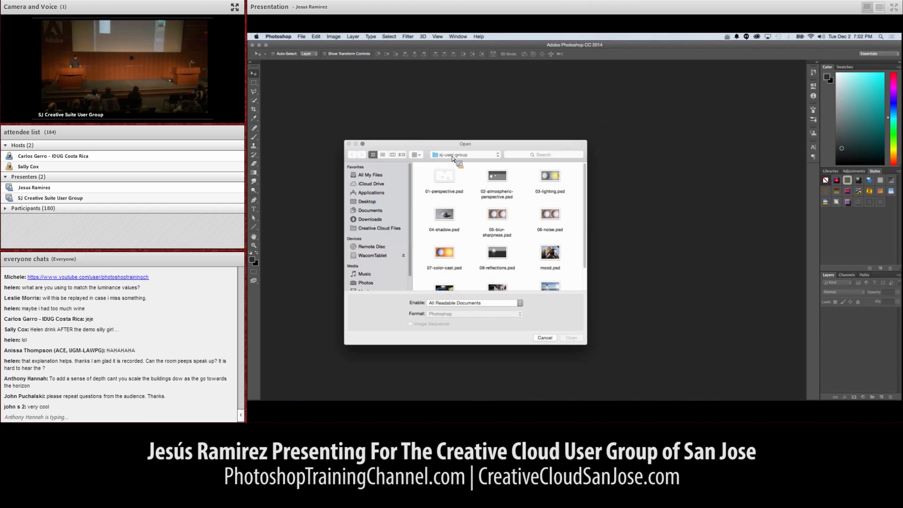
double_click(541, 179)
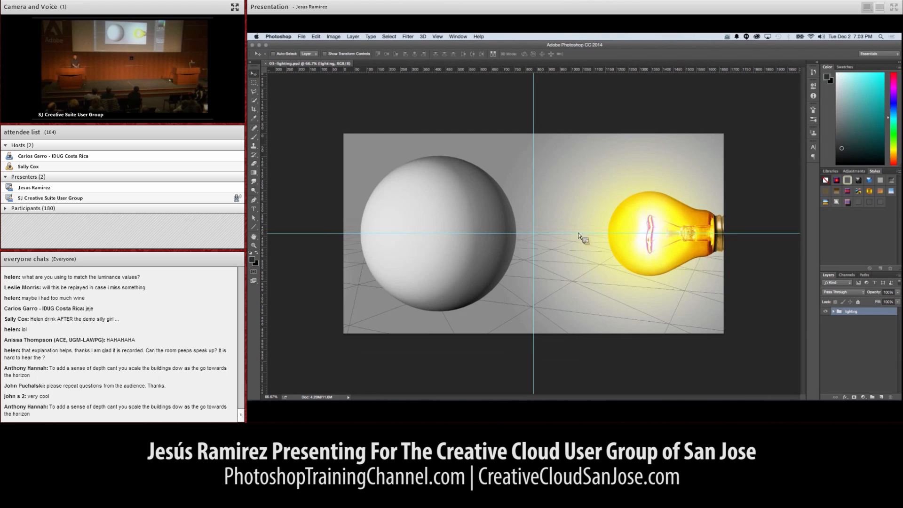
- Transform the ball layer in the lighting group to -100% width and height so its lit side faces the bulb
left_click(833, 311)
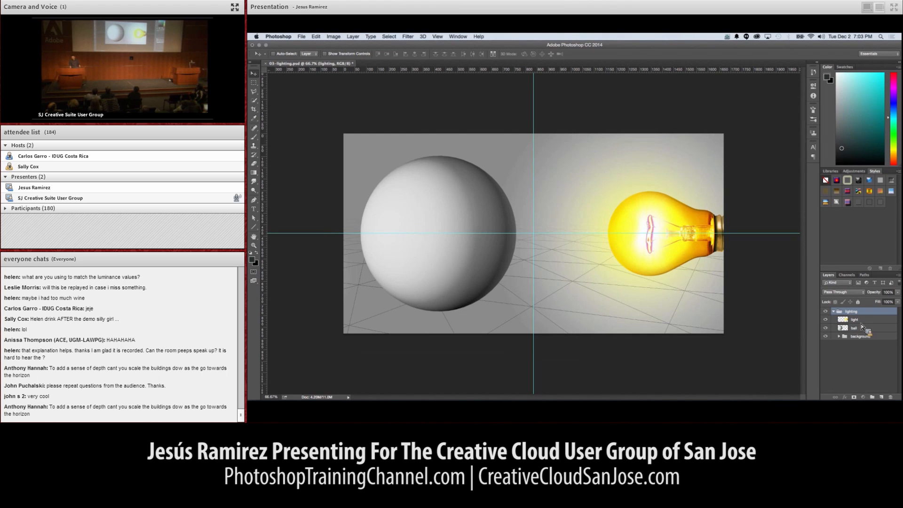
left_click(860, 328)
key("super+t")
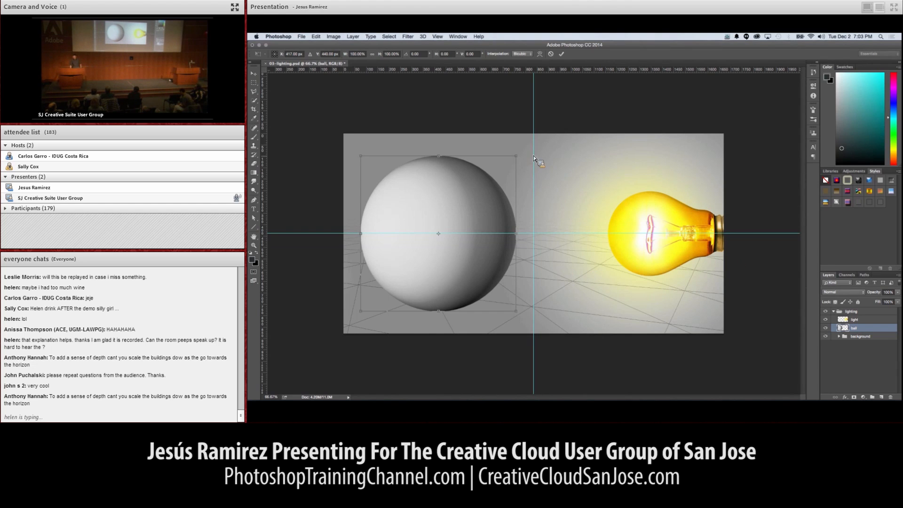
left_click_drag(521, 159, 412, 260)
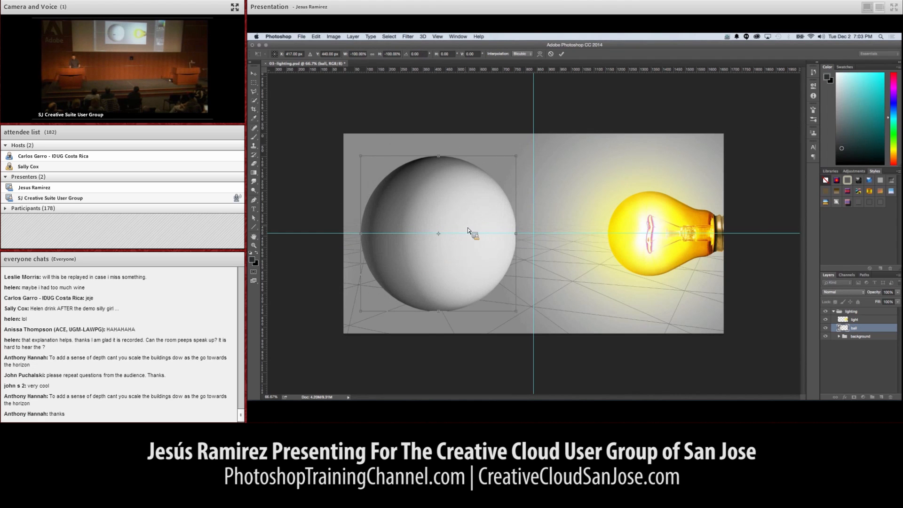
key("Return")
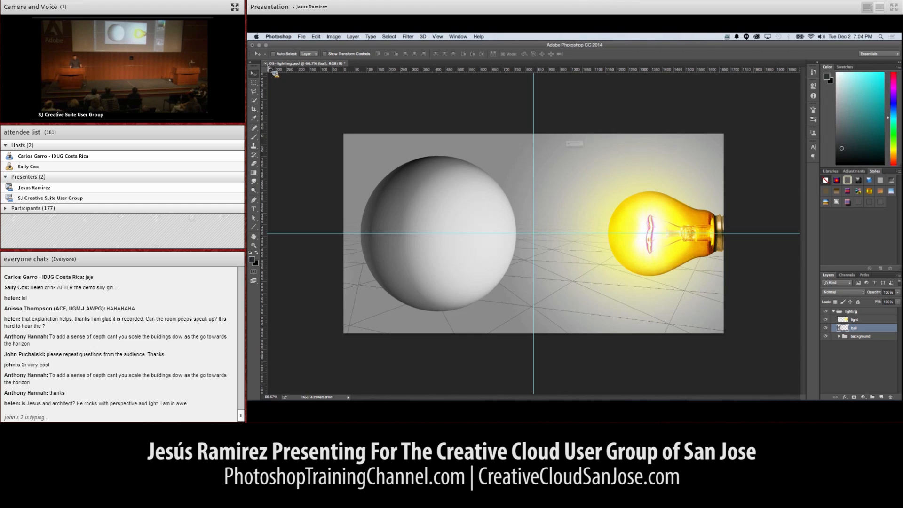
- Close 03-lighting.psd without saving and open 04-shadow.psd from the sj-user-group folder
left_click(266, 63)
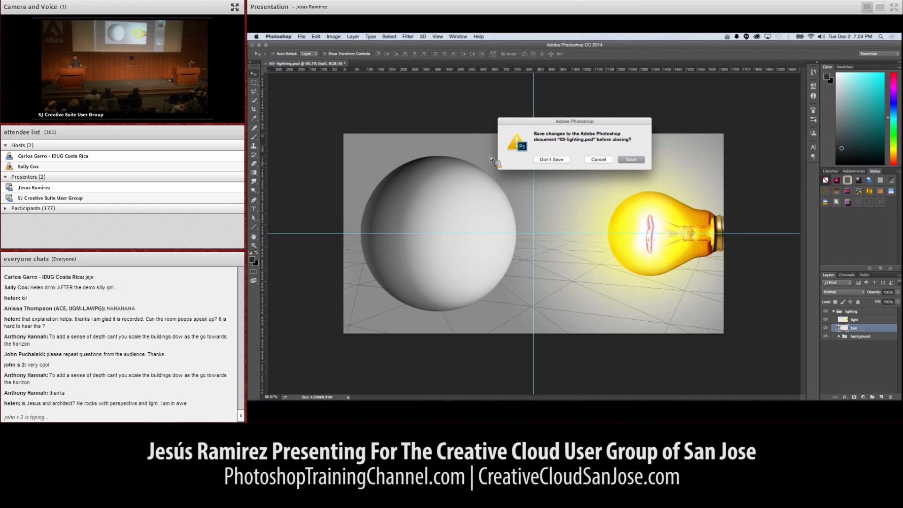
left_click(551, 159)
left_click(300, 36)
left_click(308, 50)
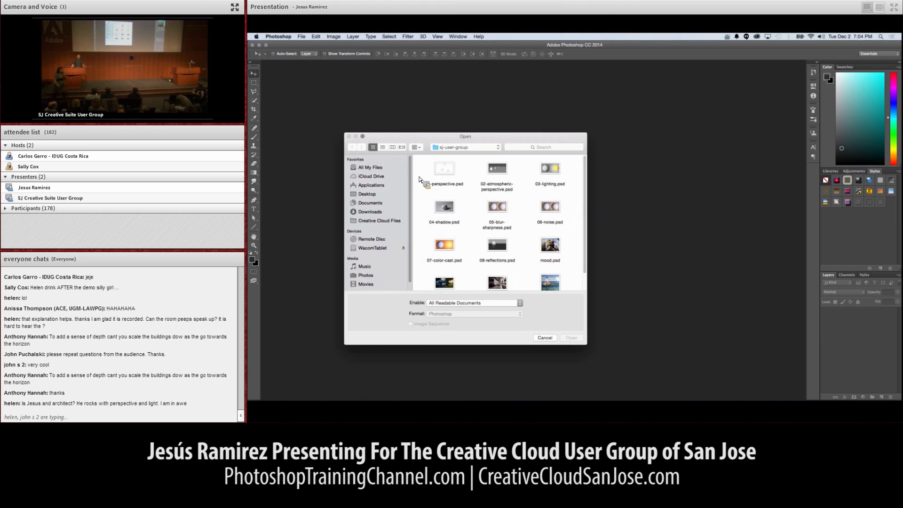
left_click(447, 209)
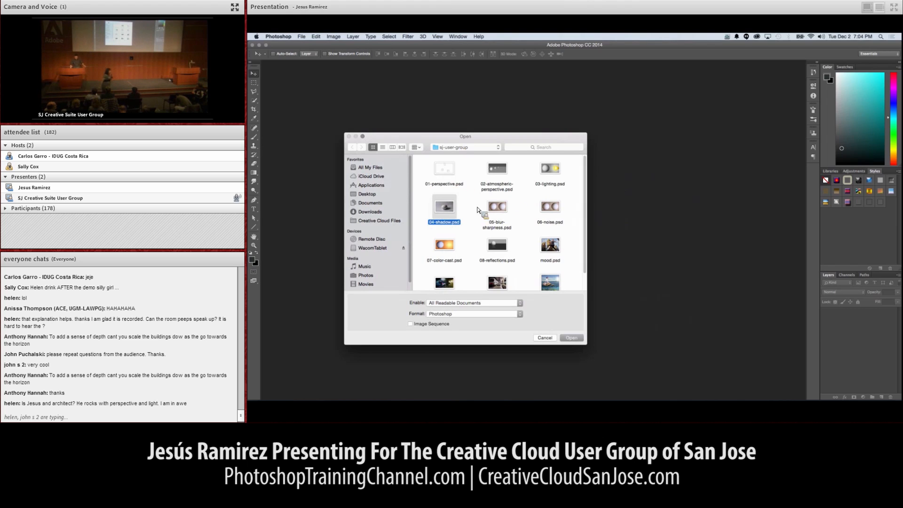
double_click(449, 211)
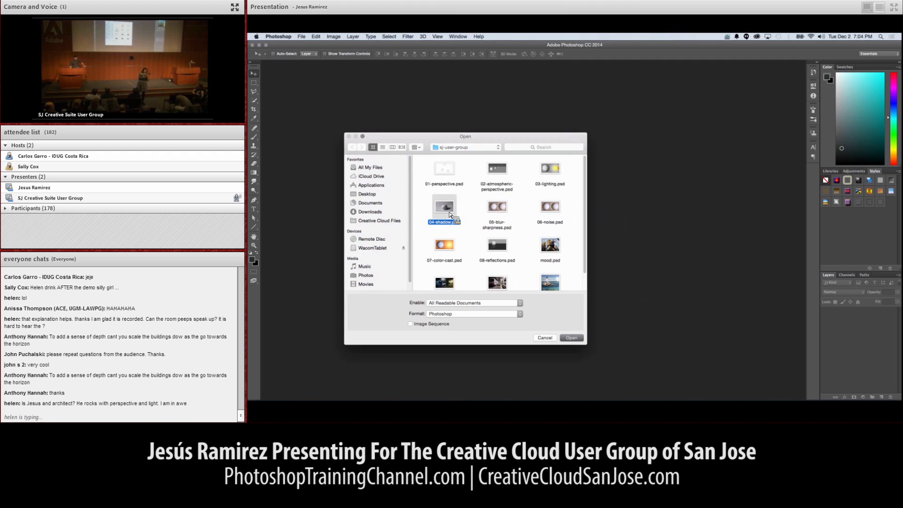
left_click(625, 171)
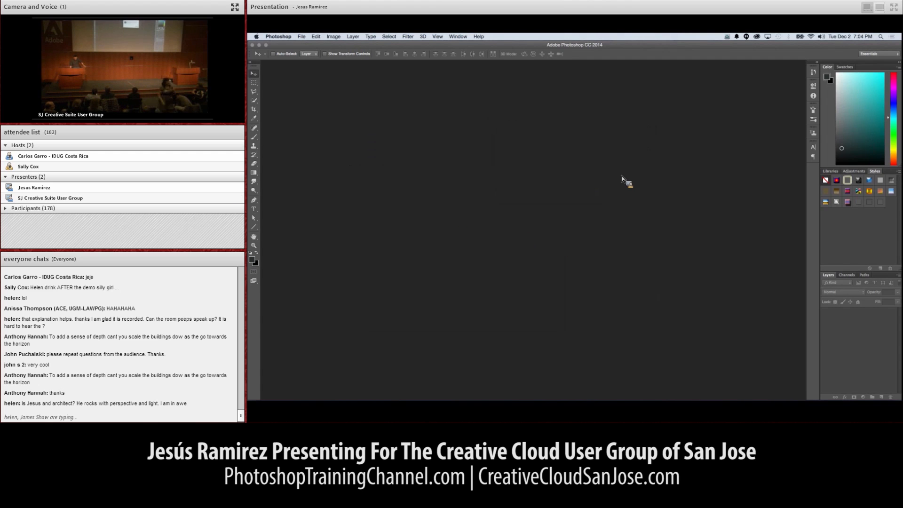
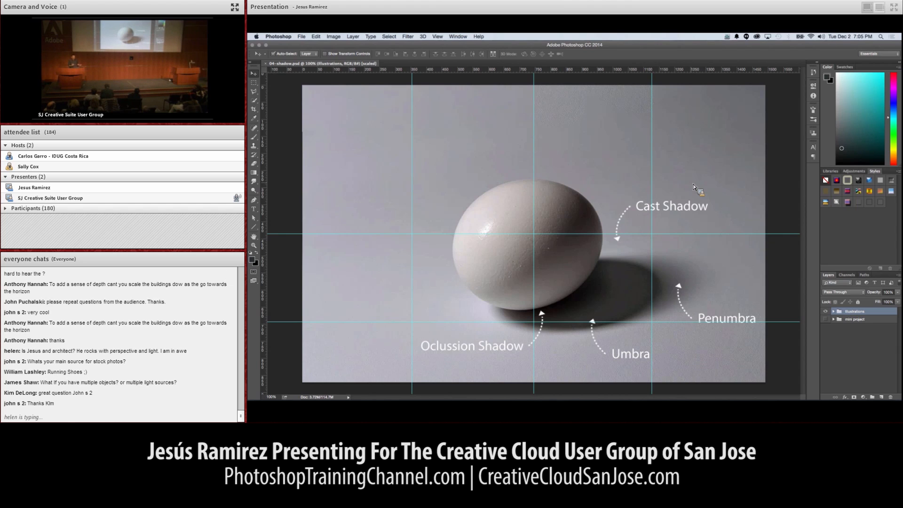
- Hide the guides, and inside the illustrations group show Lights 01 in place of the egg
key("super+semicolon")
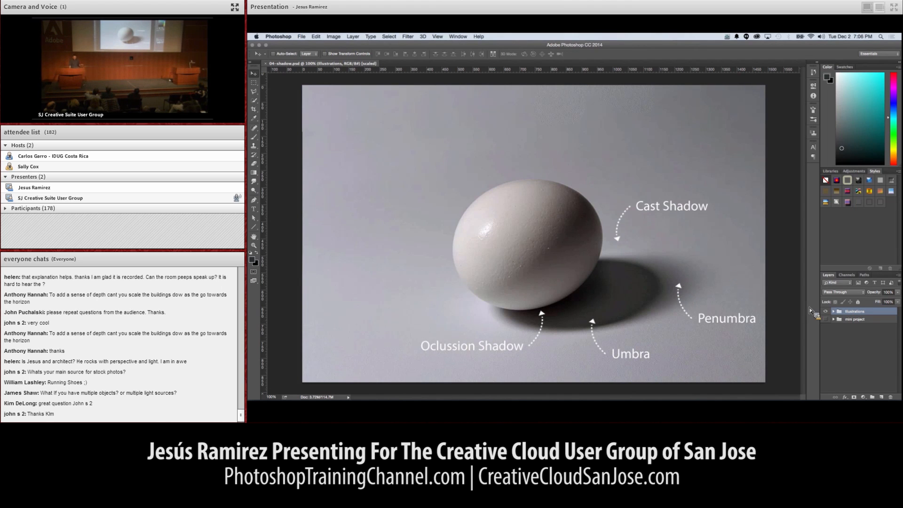
left_click(833, 311)
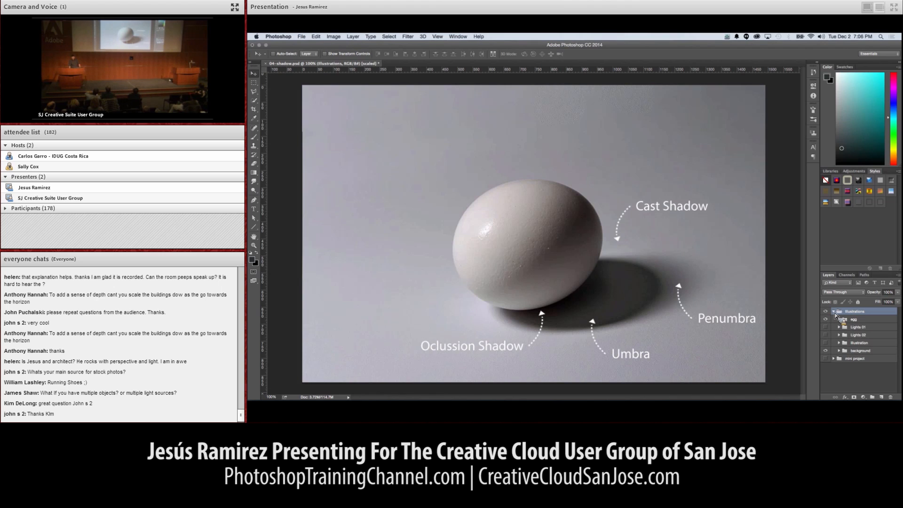
left_click(826, 320)
left_click(826, 327)
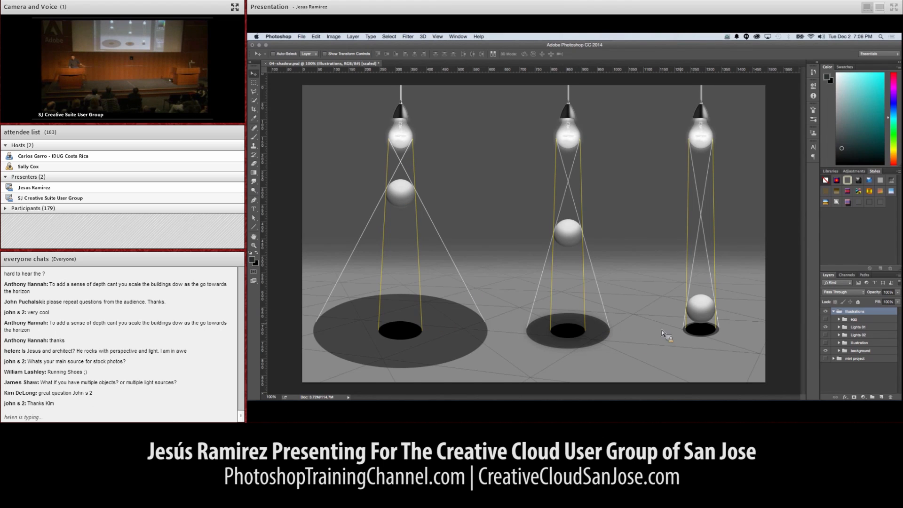
- Show the Lights 02 group in place of Lights 01, and replace it with the area and point light illustration group
left_click(825, 326)
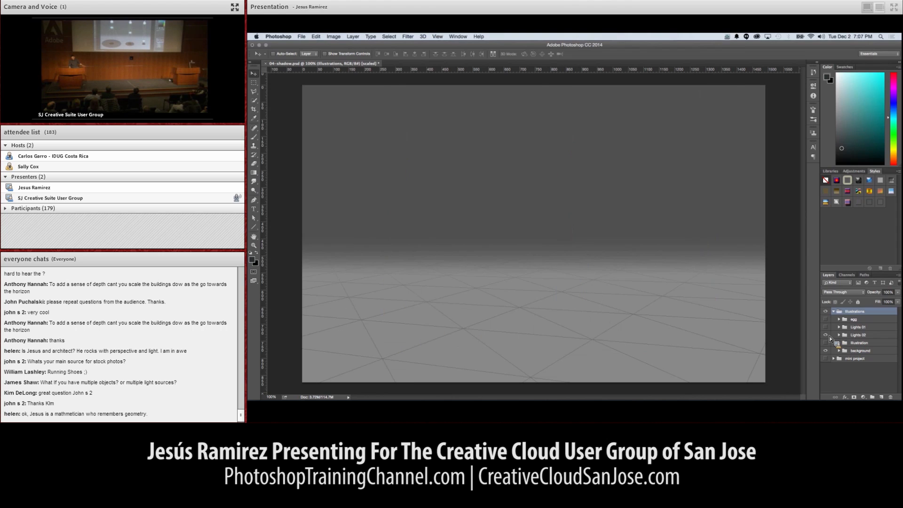
left_click(825, 335)
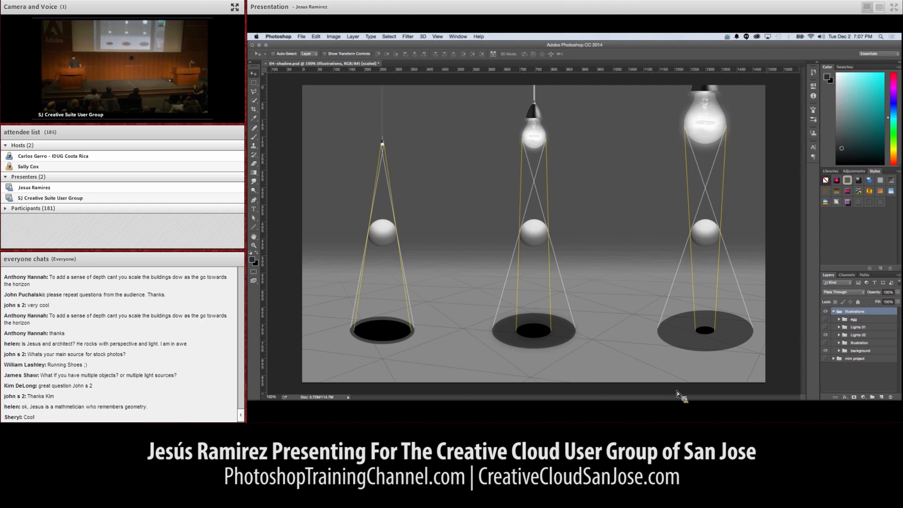
left_click(825, 335)
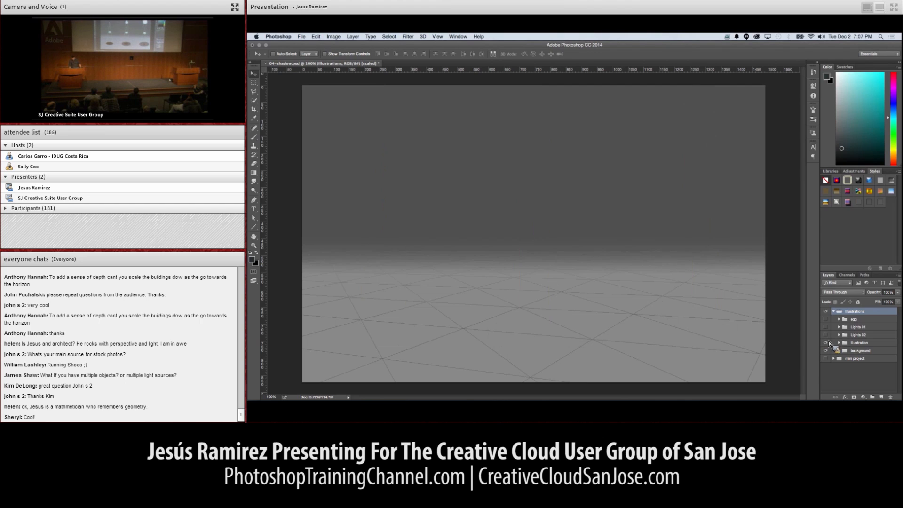
left_click(826, 342)
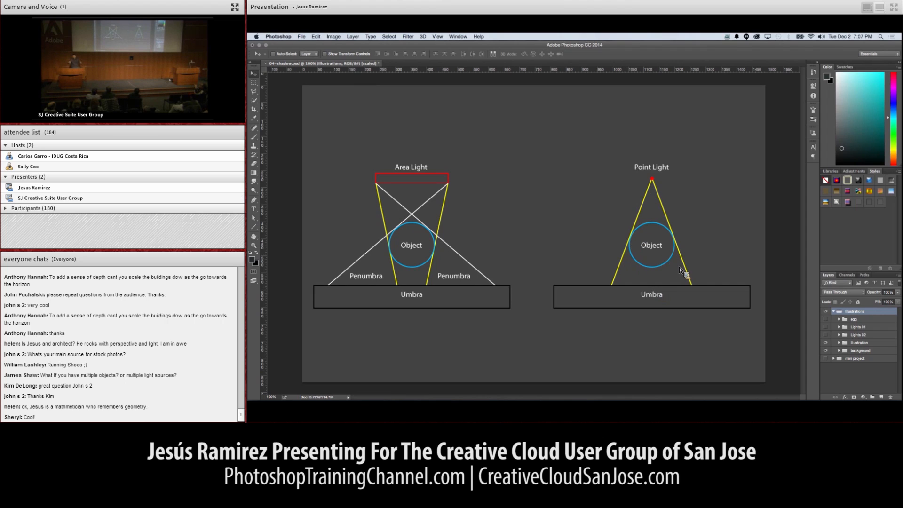
- Hide the illustration and background groups, and show and select the mini project group with the soccer ball
left_click(825, 343)
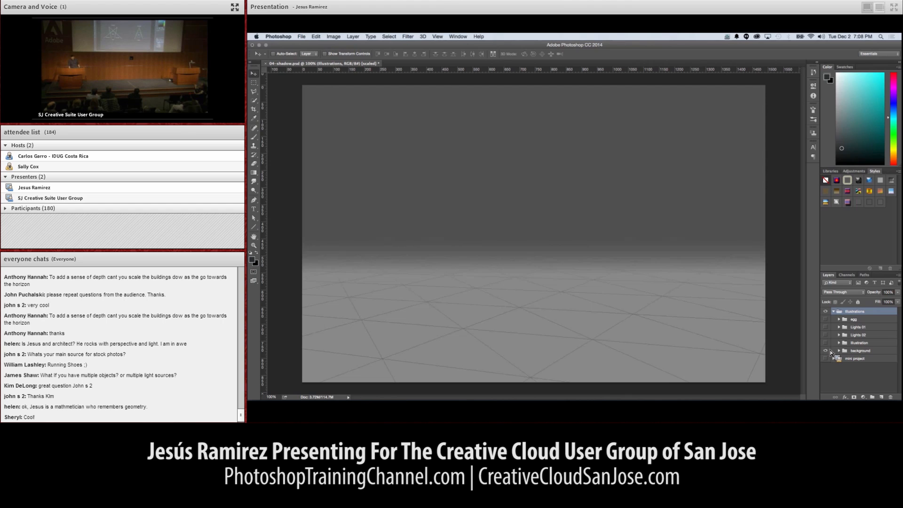
left_click(826, 350)
left_click(825, 358)
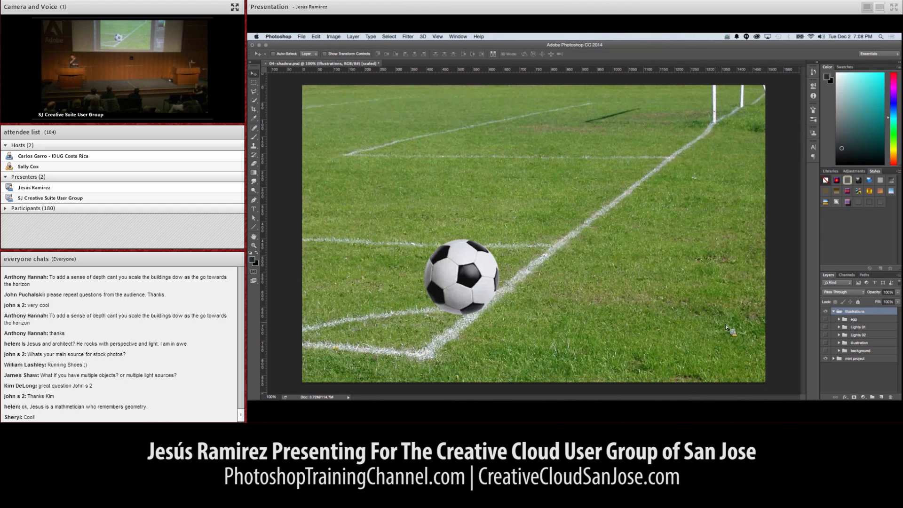
left_click(848, 359)
mouse_move(847, 360)
left_mouse_down()
mouse_move(857, 366)
mouse_move(789, 348)
mouse_move(866, 366)
mouse_move(861, 352)
left_mouse_up()
left_click(863, 397)
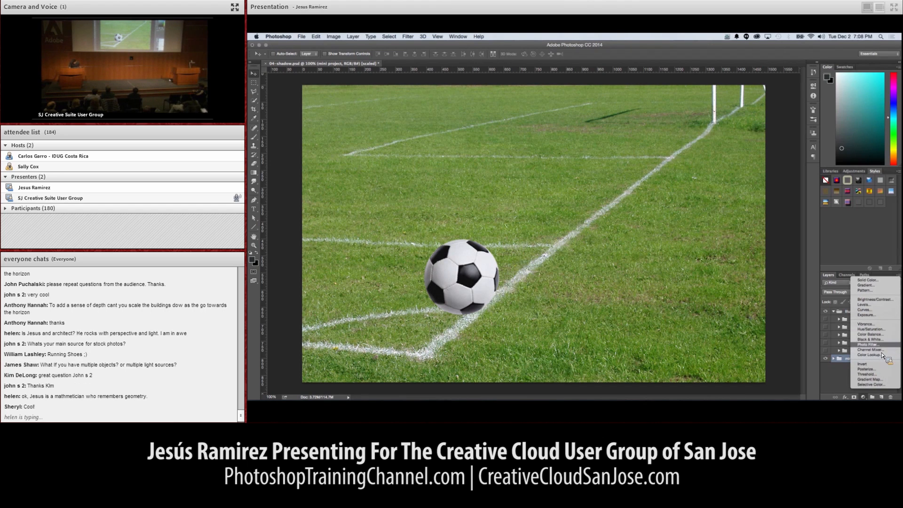
left_click(867, 314)
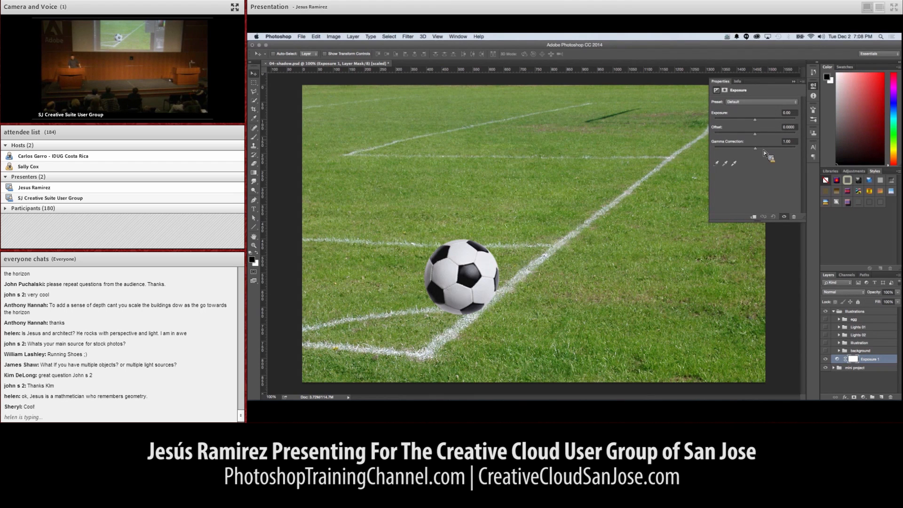
key("super+i")
left_click_drag(864, 328, 841, 359)
left_click(890, 396)
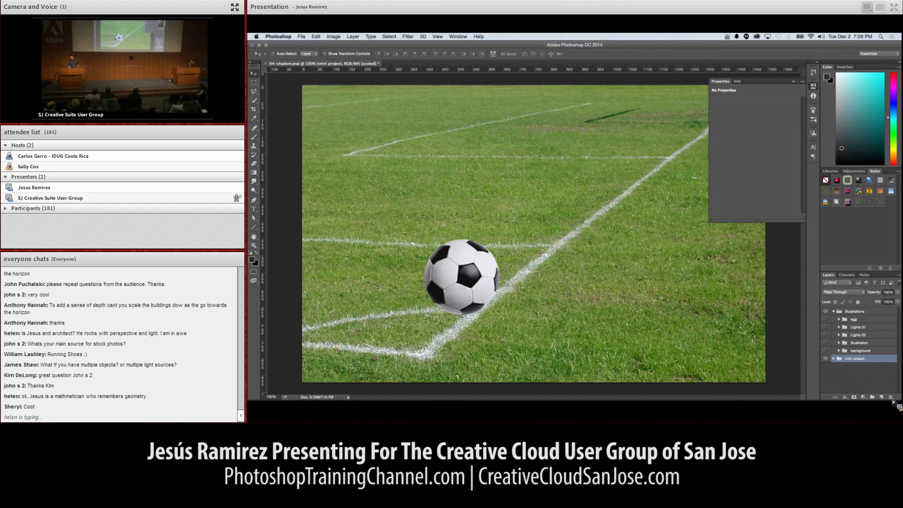
- Add an Exposure adjustment layer above the mini project group and invert its mask to black
left_click(863, 396)
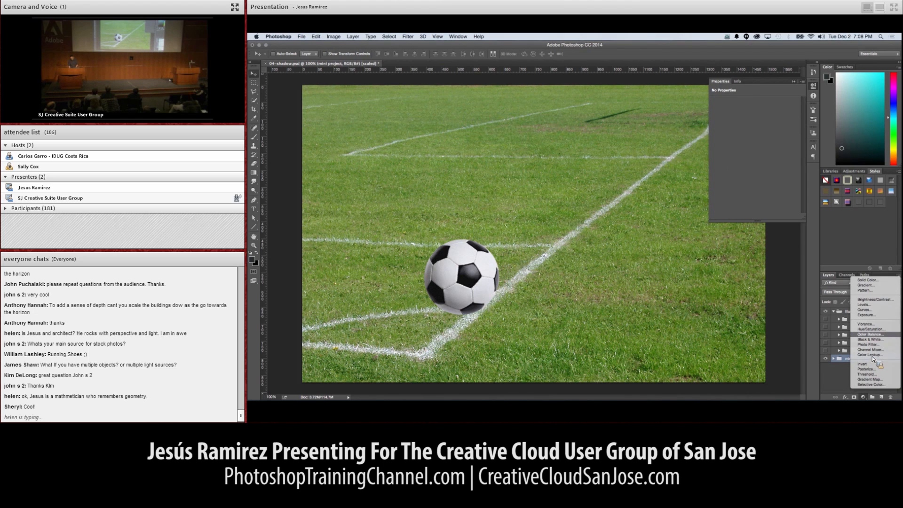
left_click(867, 315)
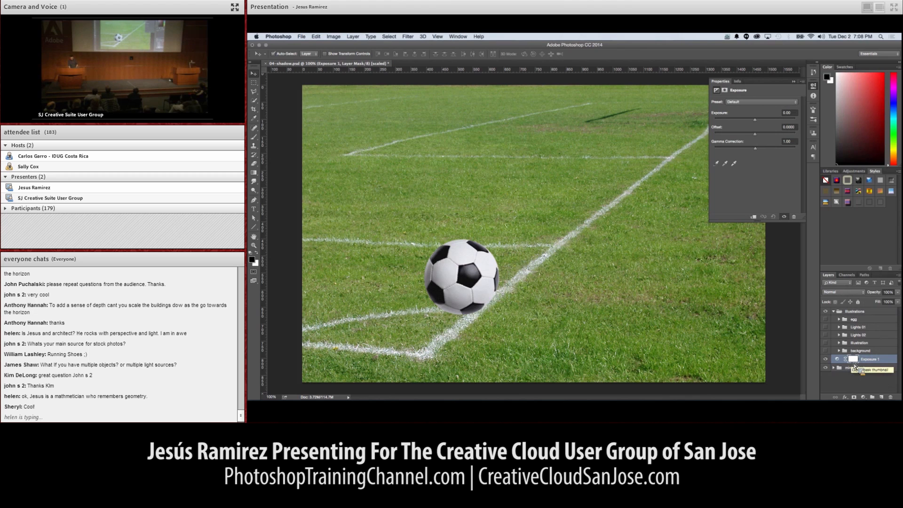
key("super+i")
left_click(838, 360)
left_click(853, 359)
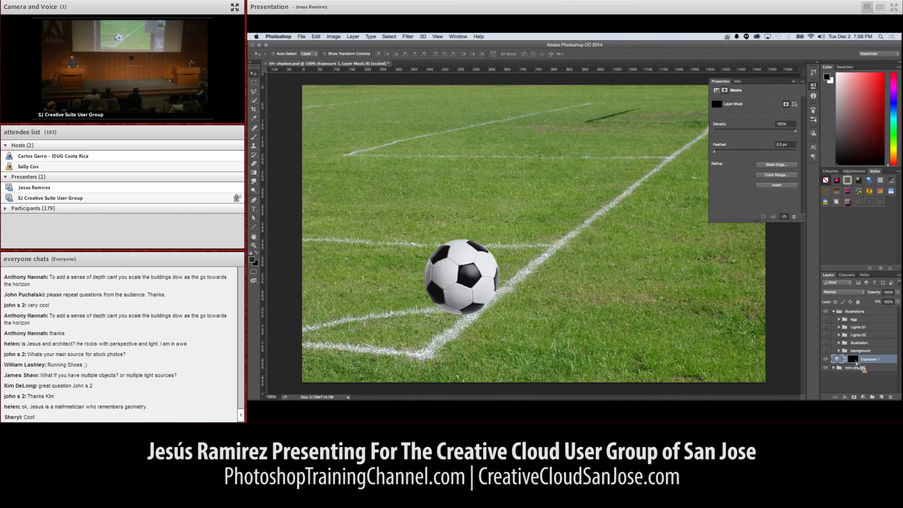
- Brush a white test spot into the Exposure 1 mask over the grass beside the ball and lower Exposure to -2.52
key("x")
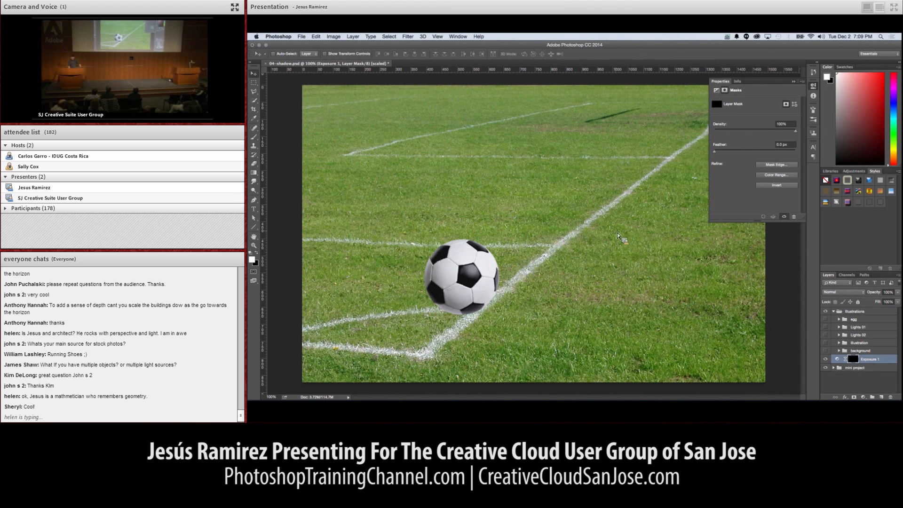
key("b")
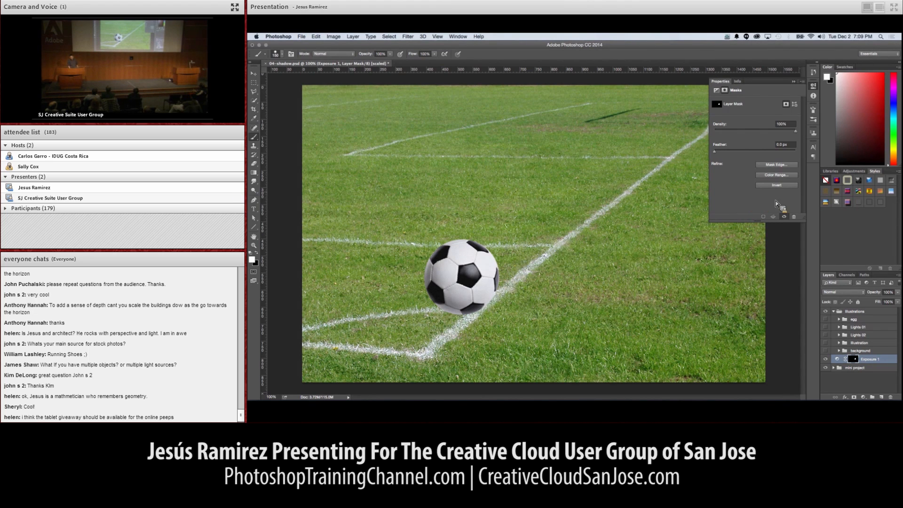
left_click(837, 359)
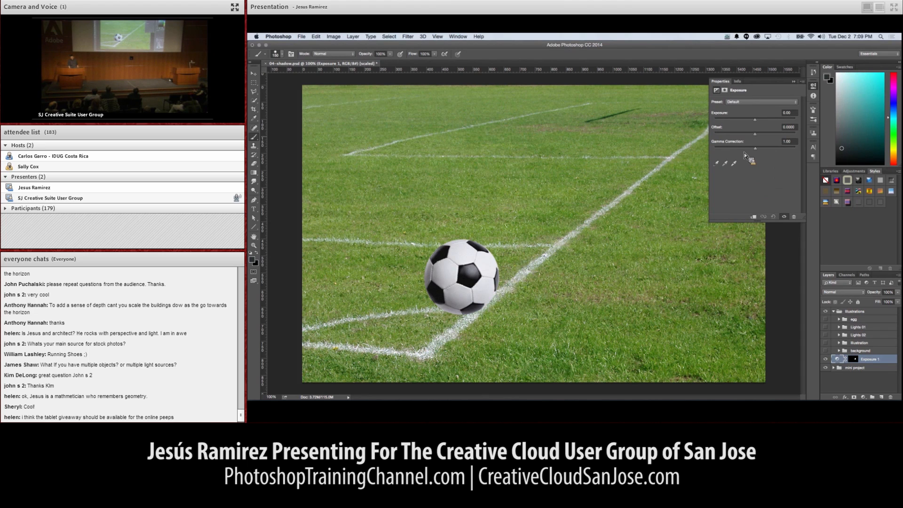
left_click_drag(757, 122, 740, 123)
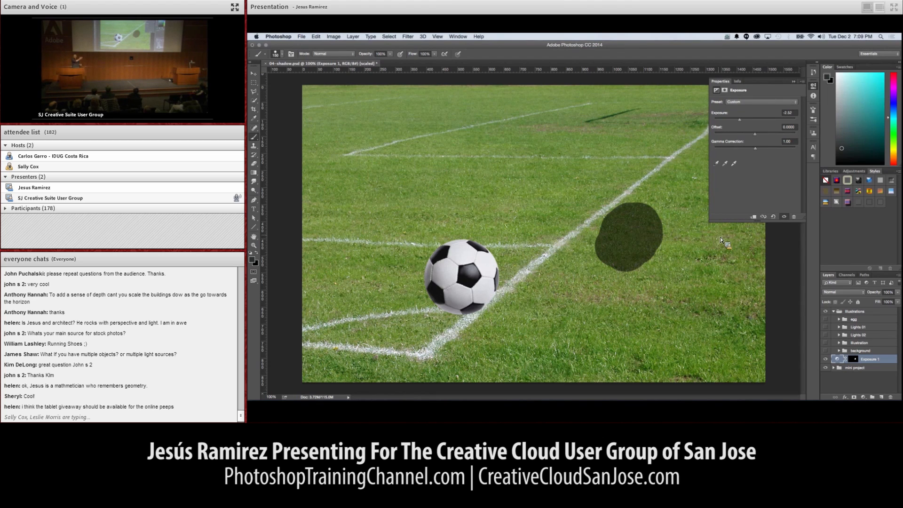
- Lower the Exposure value further for a darker shadow, and clear the test spot by filling the mask with black
left_click(791, 82)
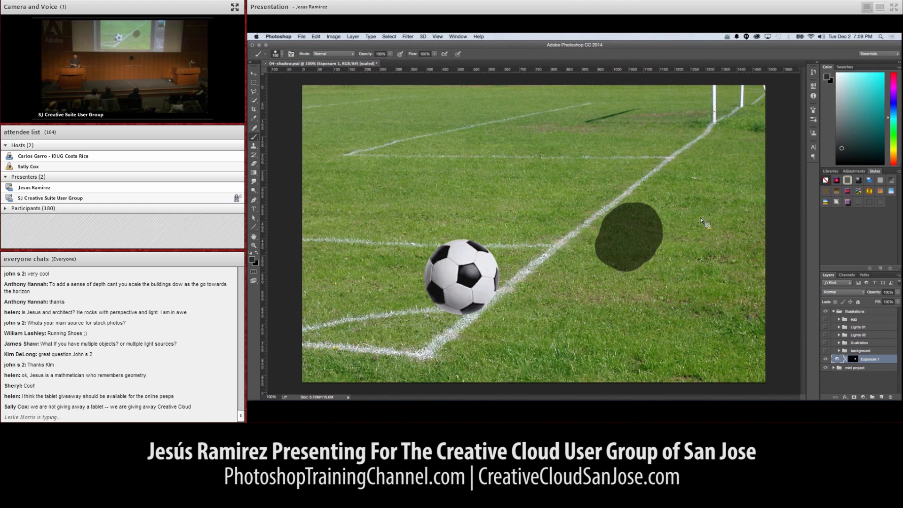
double_click(839, 360)
left_click_drag(740, 120, 736, 123)
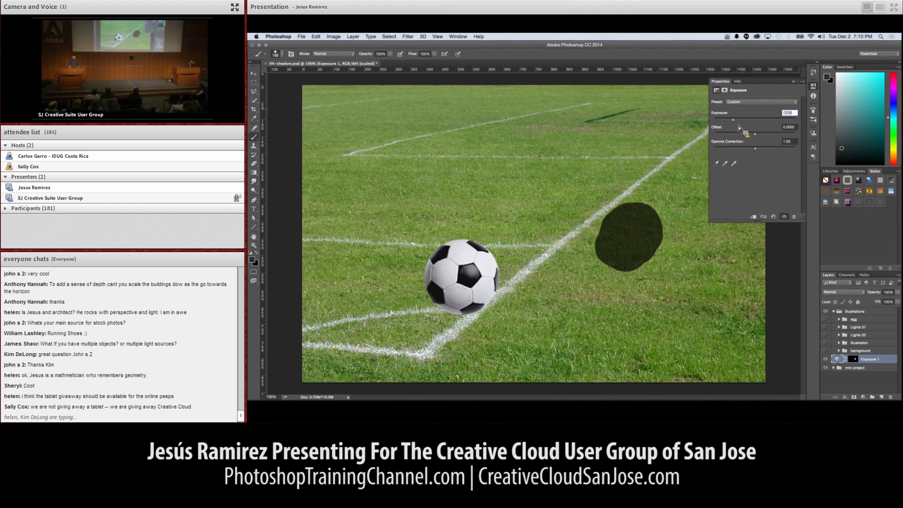
left_click_drag(736, 122, 734, 121)
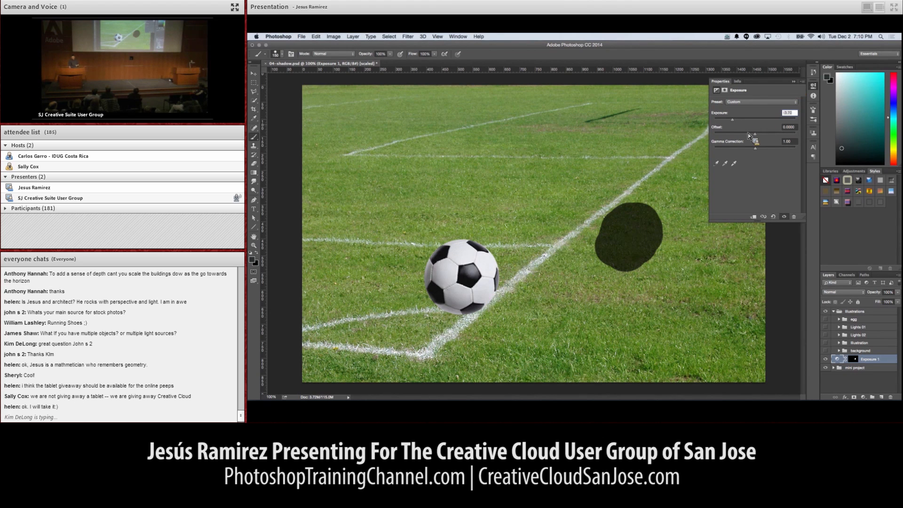
left_click(792, 82)
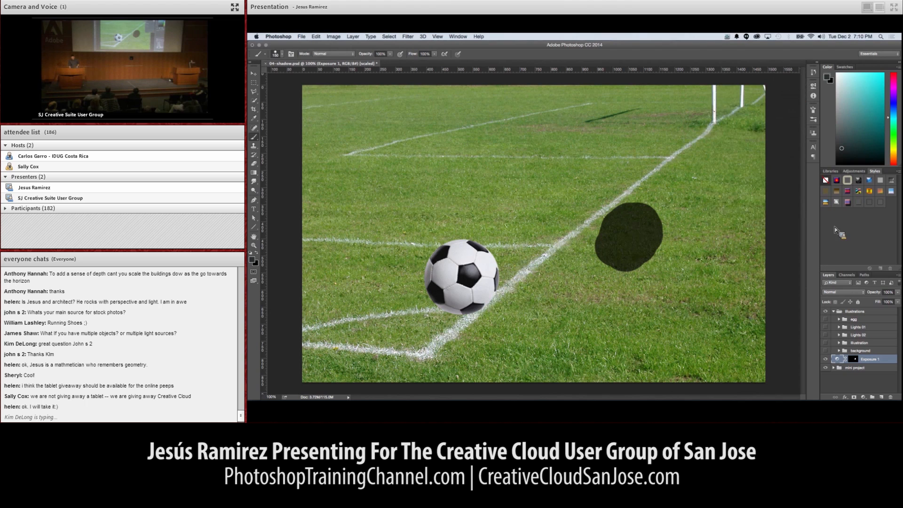
left_click(854, 359)
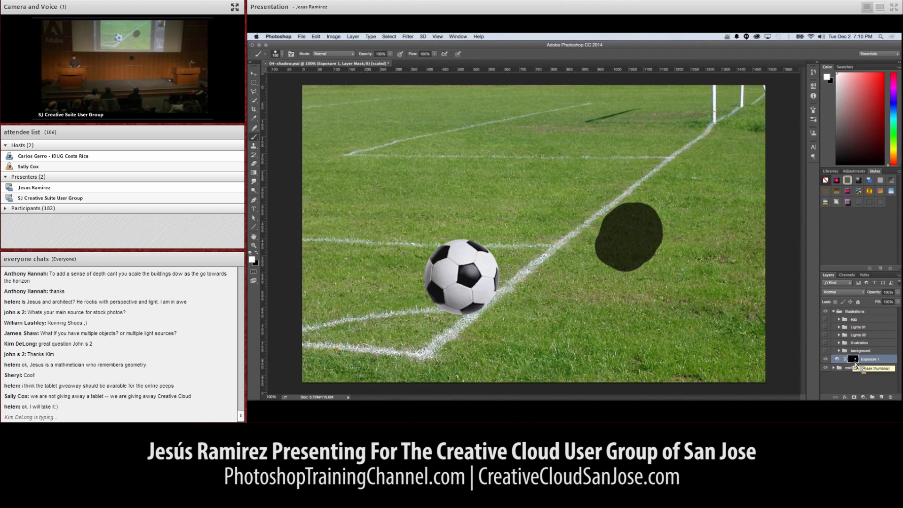
key("ctrl+BackSpace")
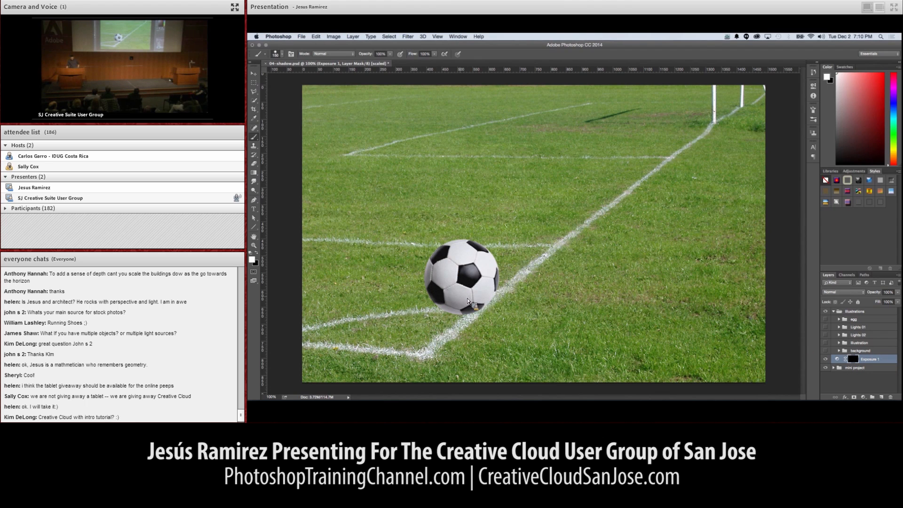
- Try to paint the ball's cast shadow along the grass beneath it with the hard brush on the Exposure 1 mask
left_click_drag(459, 314, 405, 315)
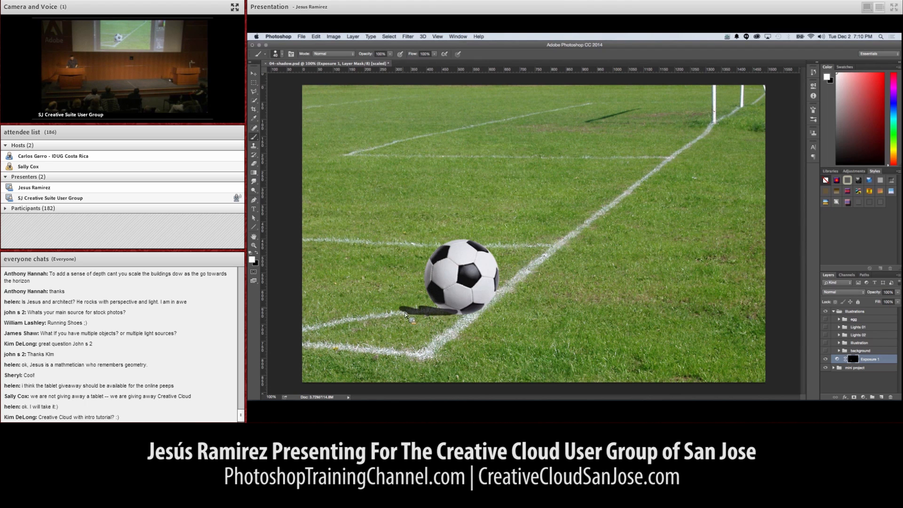
key("super+z")
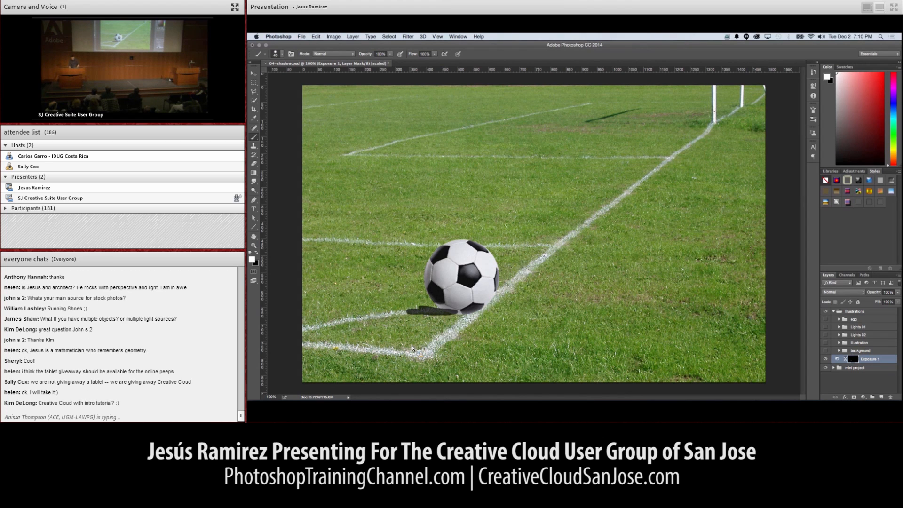
key("super+z")
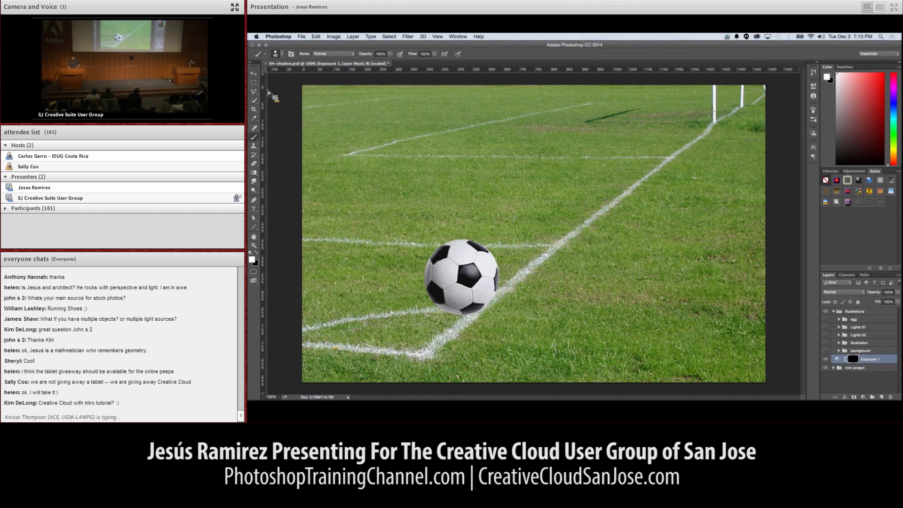
- Switch to a soft 40 px brush with 0% hardness, reduce its flow, and set its opacity to 1%
left_click(282, 54)
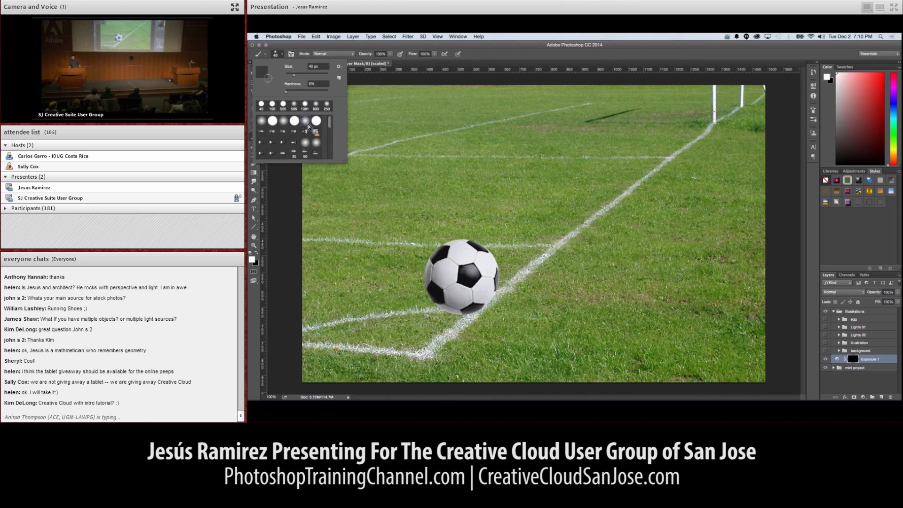
left_click(435, 55)
left_click_drag(435, 61, 353, 71)
left_click(390, 54)
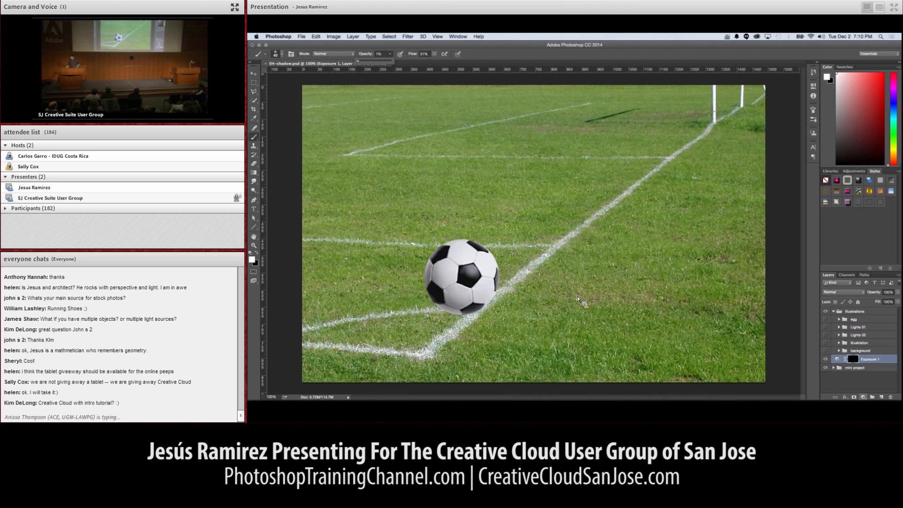
- Move the Exposure 1 layer into the mini project group, between the ball and field layers
left_click(838, 362)
left_click_drag(838, 362, 840, 376)
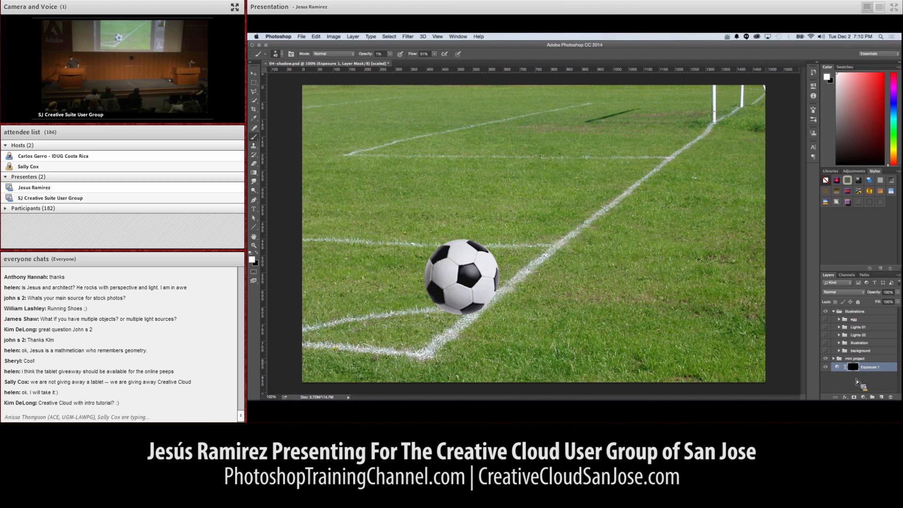
left_click(833, 358)
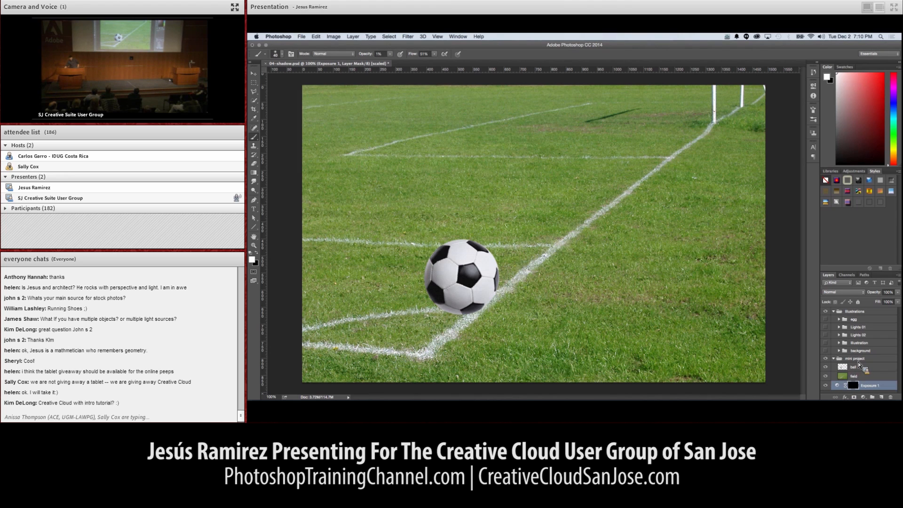
left_click_drag(832, 390, 843, 377)
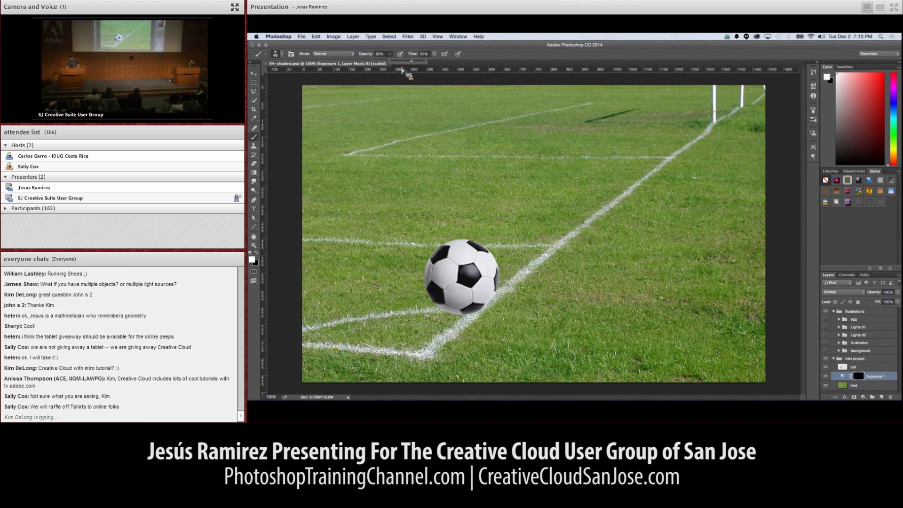
- Set the brush opacity to about 62% and paint a soft shadow on the mask beneath the ball, extending over the grass
left_click(422, 67)
mouse_move(443, 312)
left_mouse_down()
mouse_move(464, 316)
mouse_move(400, 316)
mouse_move(419, 319)
left_mouse_up()
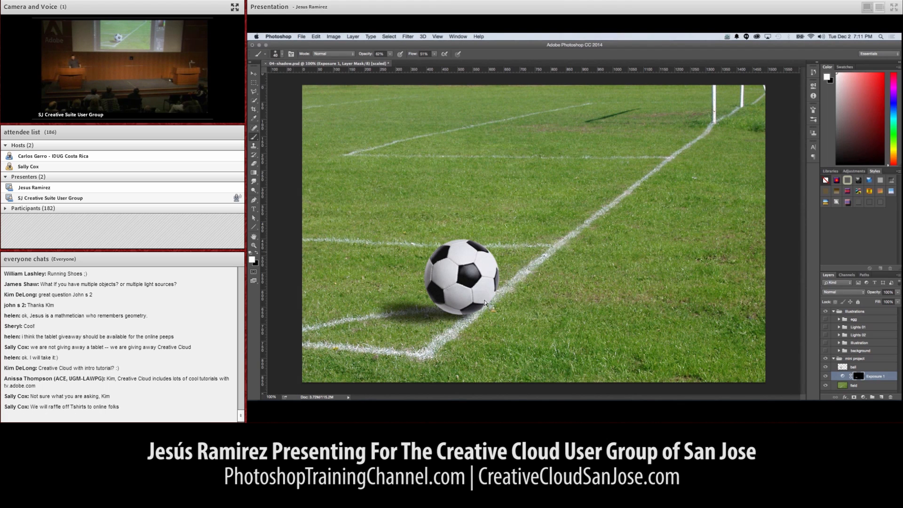
- Apply the Ripple distort filter to the shadow mask with the Large size and a small positive amount
left_click(253, 245)
left_click_drag(397, 318, 399, 318)
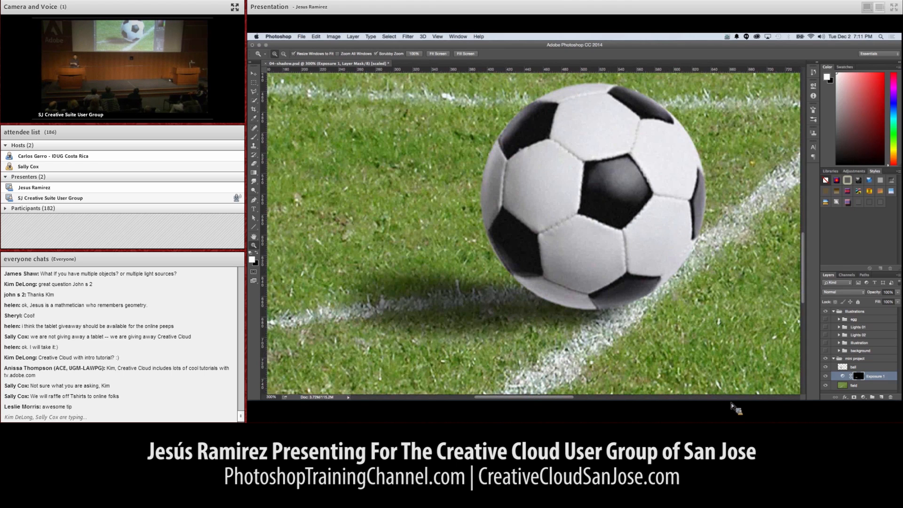
left_click(408, 37)
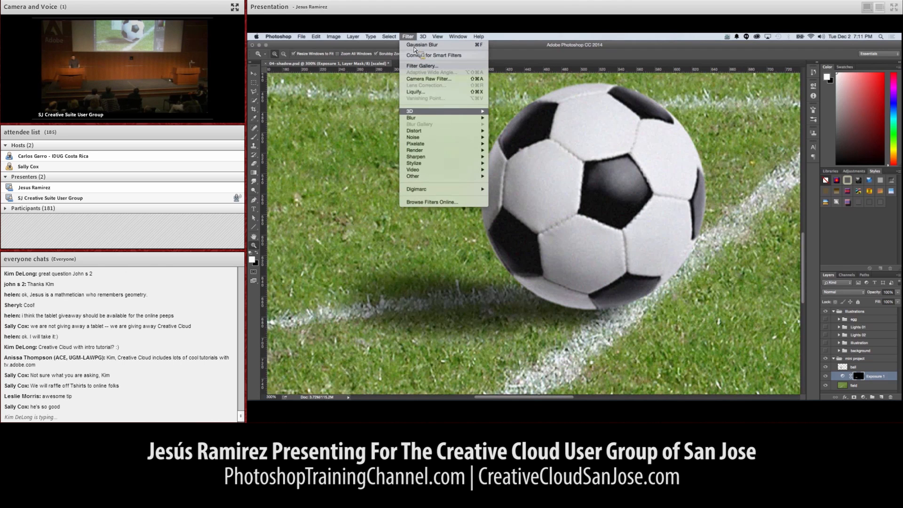
mouse_move(445, 132)
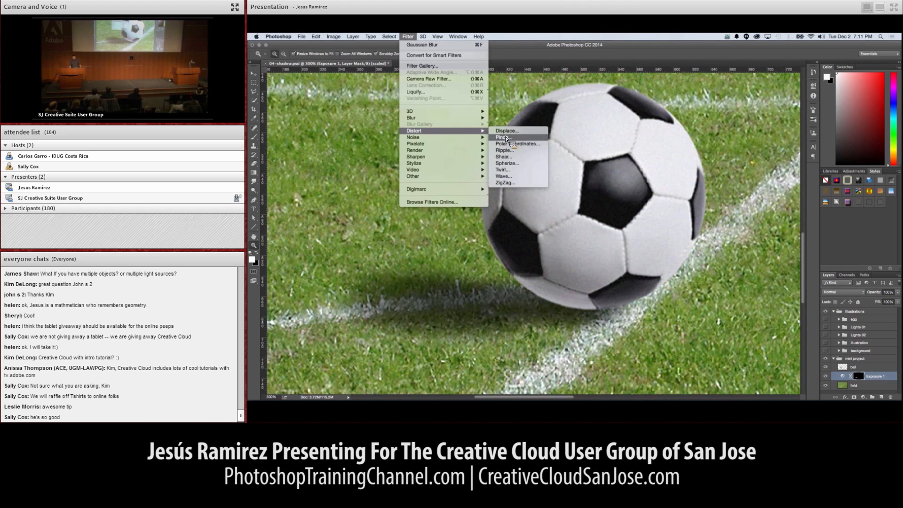
left_click(525, 151)
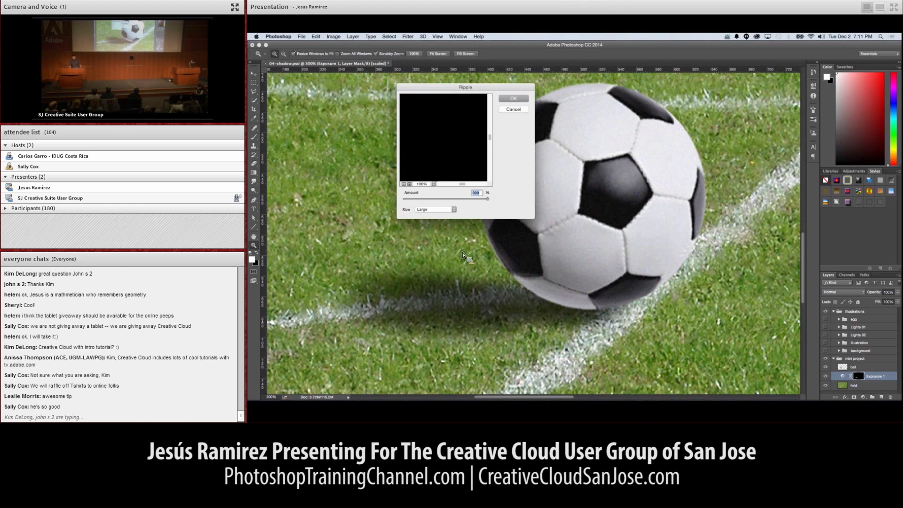
left_click(403, 184)
left_click(403, 184)
left_click(403, 184)
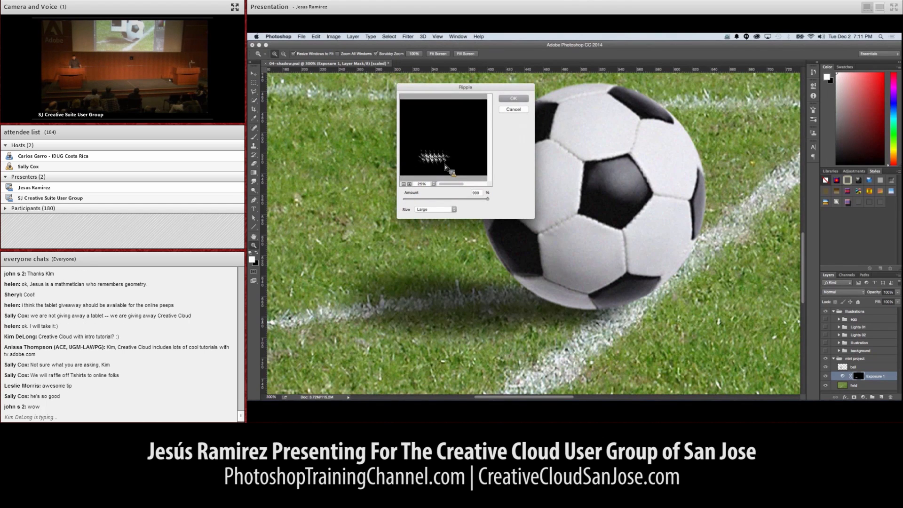
mouse_move(447, 199)
left_mouse_down()
mouse_move(416, 201)
mouse_move(452, 203)
left_mouse_up()
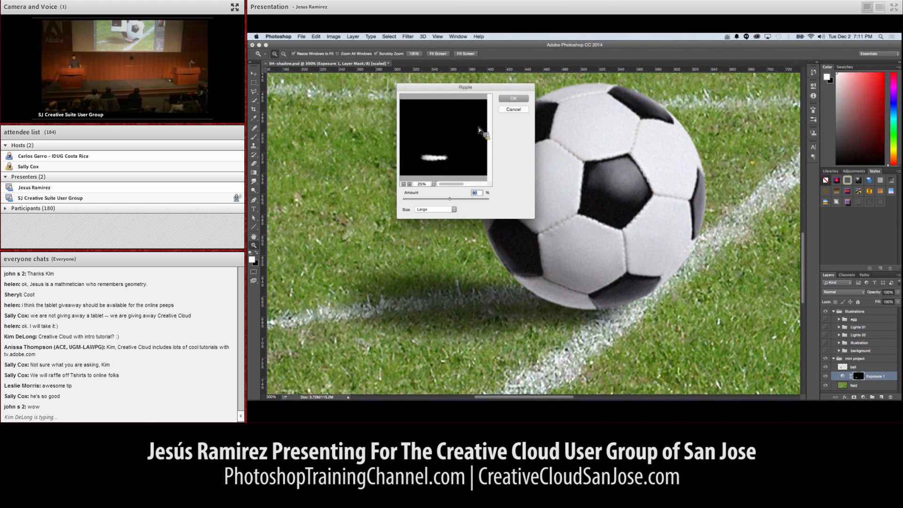
left_click(513, 98)
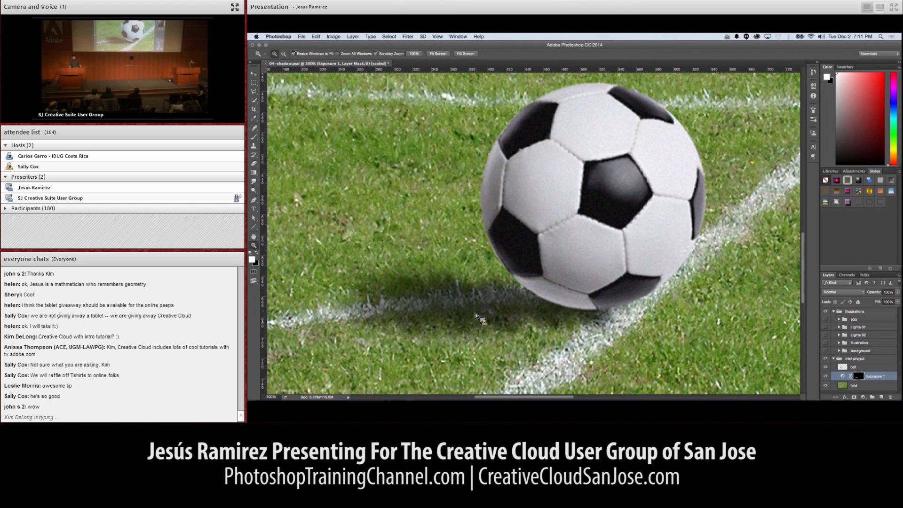
- Fade the Ripple filter on the shadow mask to a reduced opacity in Normal mode
left_click(315, 36)
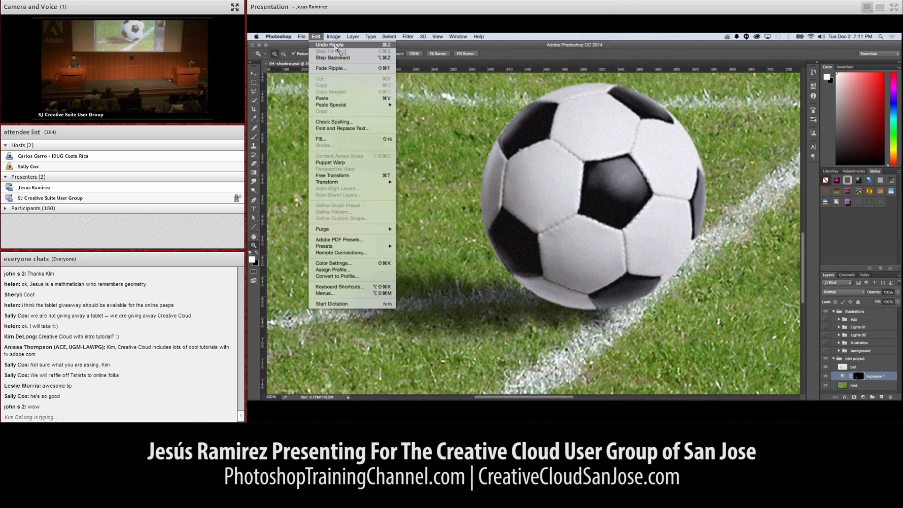
left_click(329, 69)
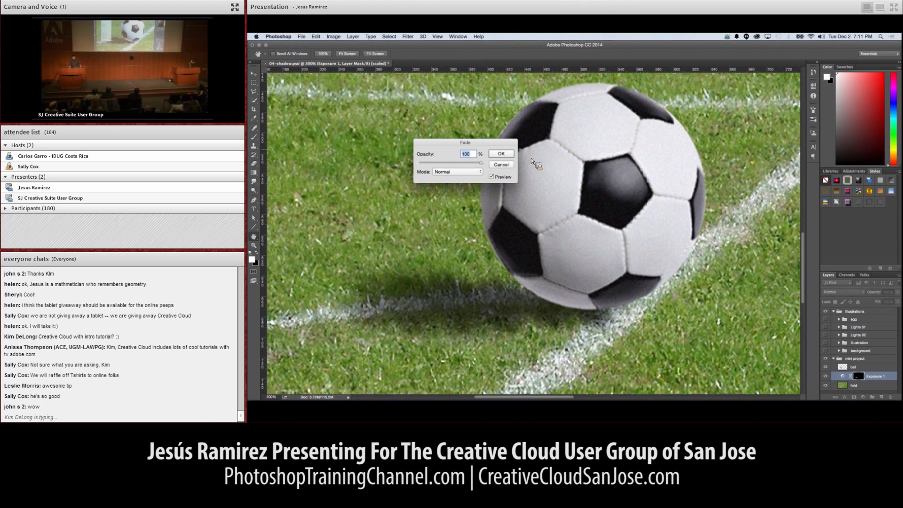
left_click_drag(480, 162, 456, 164)
left_click(501, 153)
key("z")
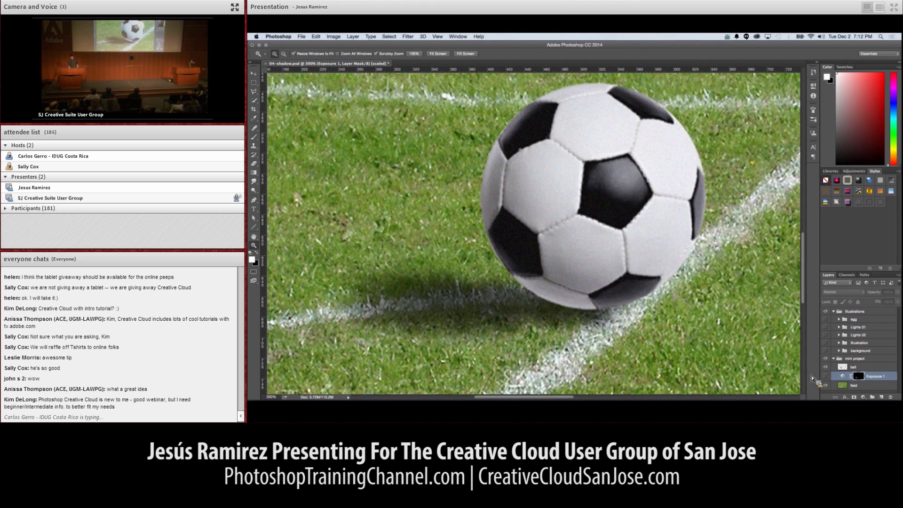
- Hide the Exposure 1 adjustment layer and add a Drop Shadow effect to the ball layer
left_click(825, 376)
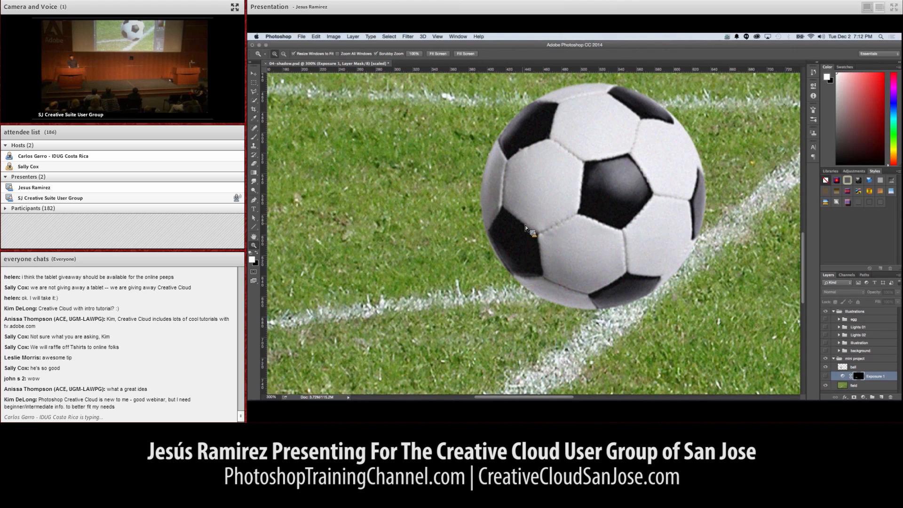
key("super+1")
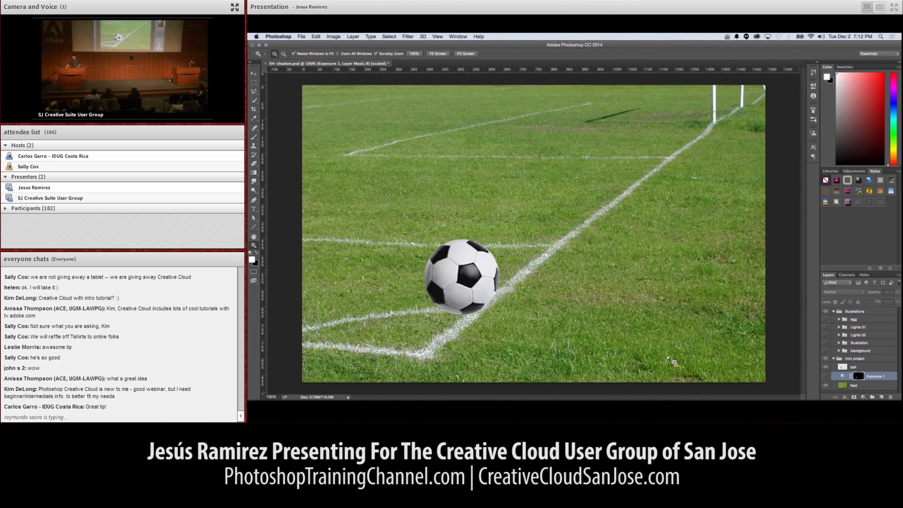
double_click(869, 366)
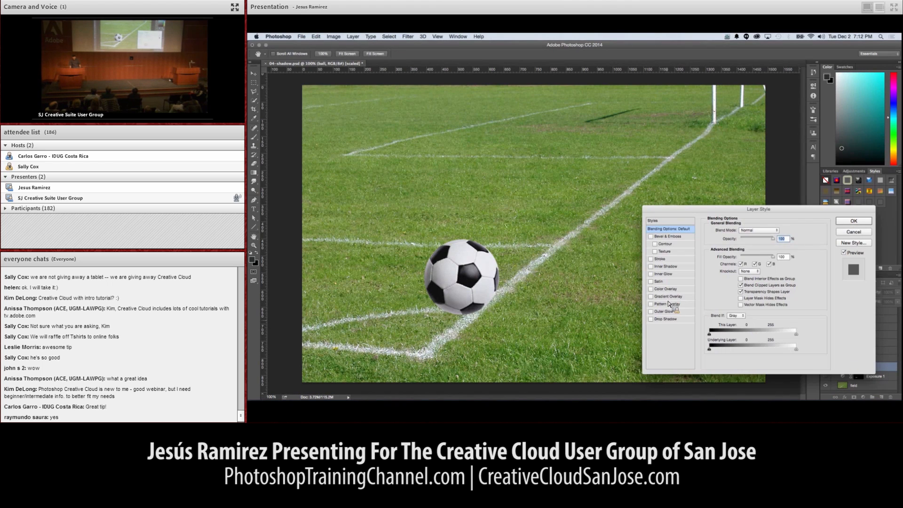
left_click(665, 319)
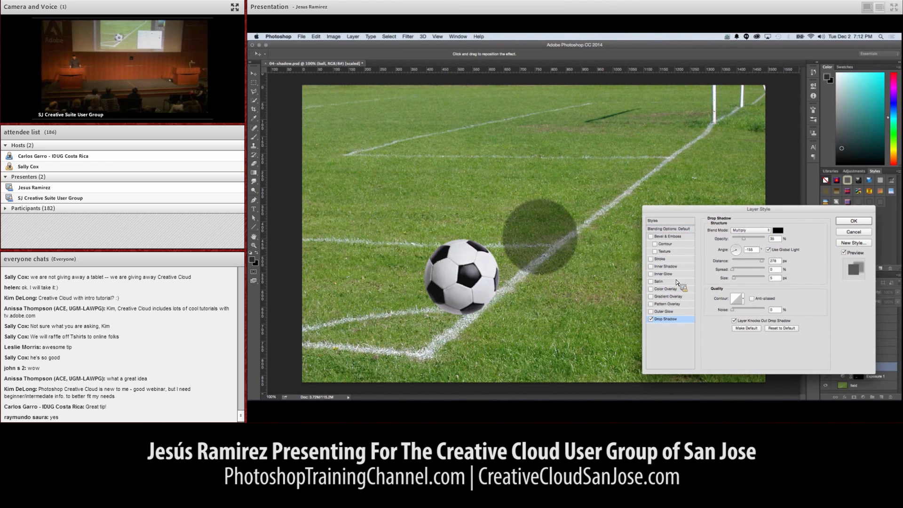
- Sample the drop shadow's color from the dark goalpost shadow on the grass and raise the shadow's opacity
left_click(777, 230)
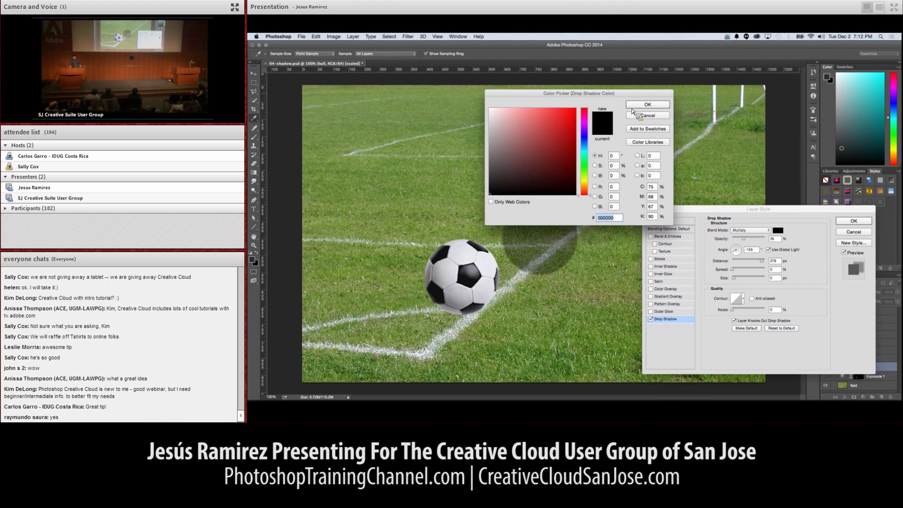
left_click_drag(578, 92, 617, 127)
left_click(611, 117)
left_click(610, 117)
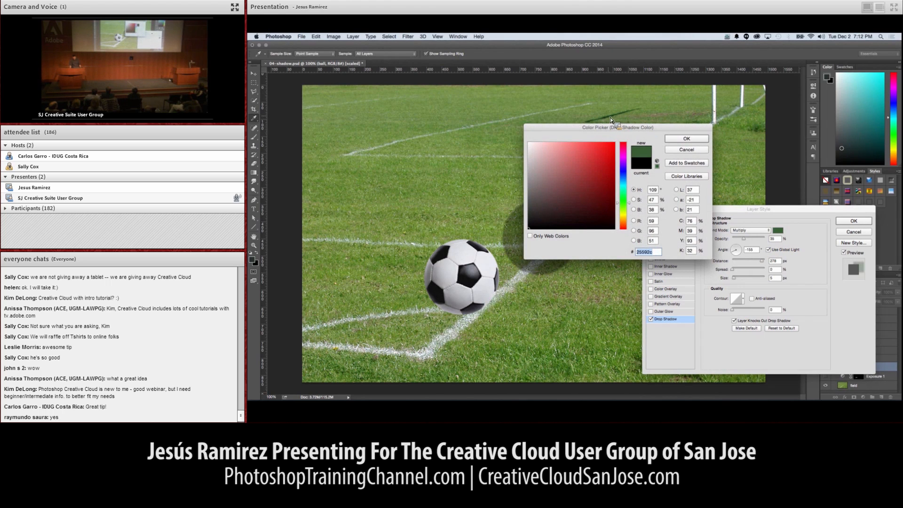
left_click(695, 150)
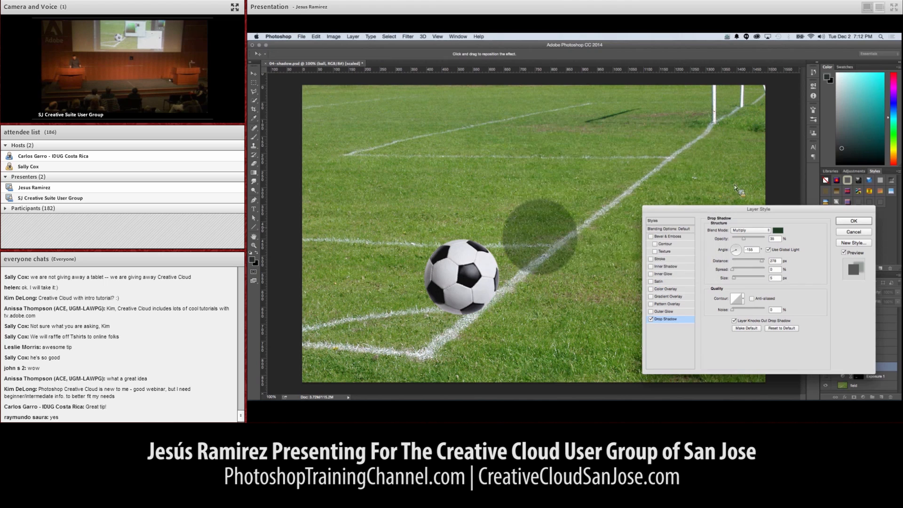
left_click_drag(743, 238, 761, 241)
left_click(853, 222)
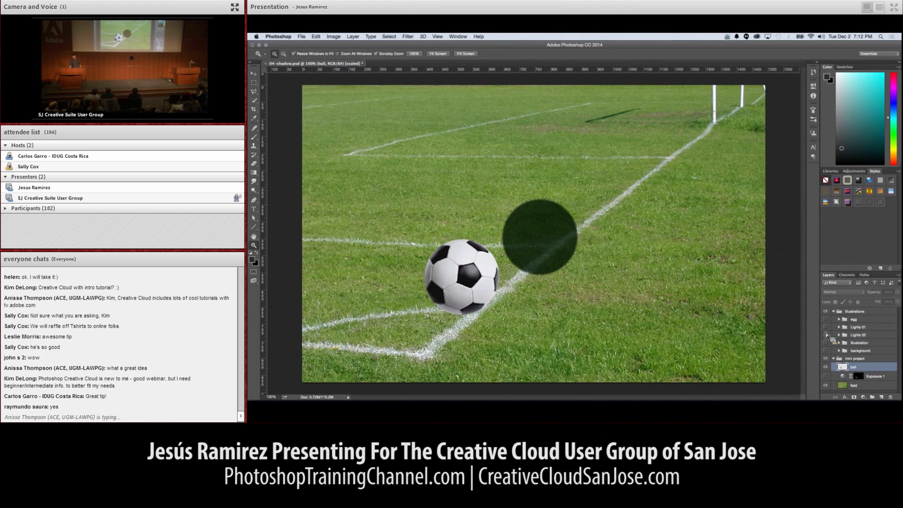
- Convert the ball's drop shadow effect into a separate layer
right_click(893, 371)
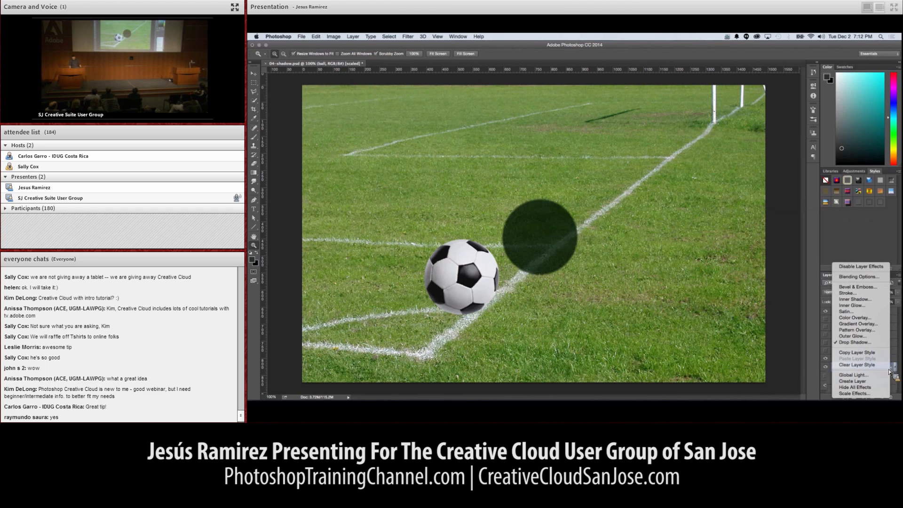
left_click(877, 381)
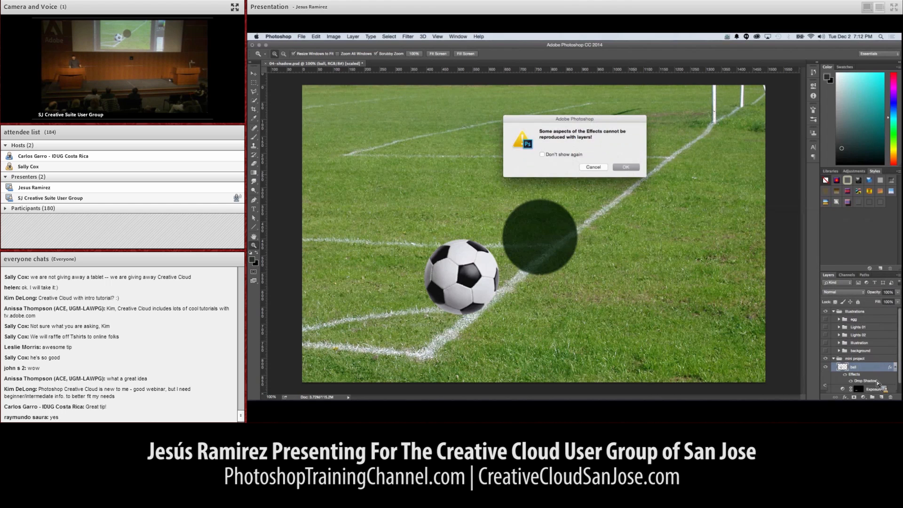
left_click(630, 171)
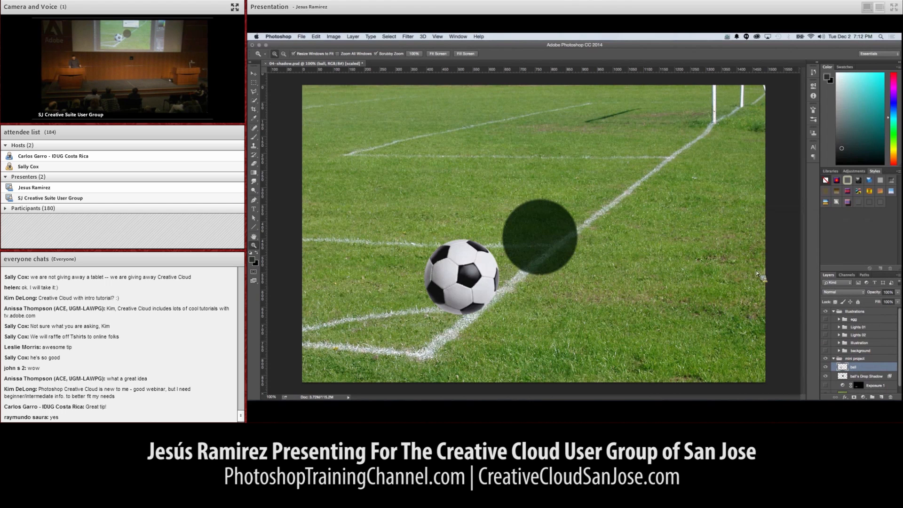
- Move the separated shadow behind the ball and distort it to lie flat on the grass, stretching left from the ball's base
left_click(841, 379)
left_click(826, 376)
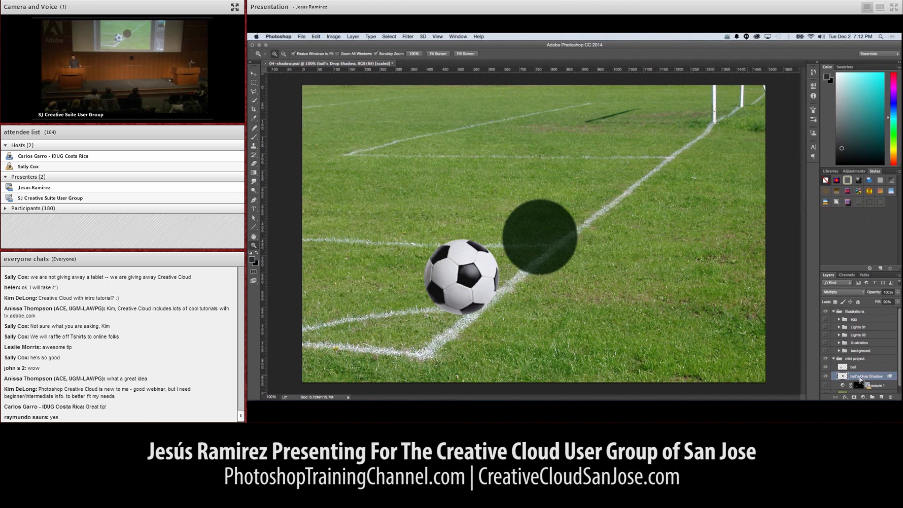
key("super+t")
left_click_drag(574, 266, 492, 298)
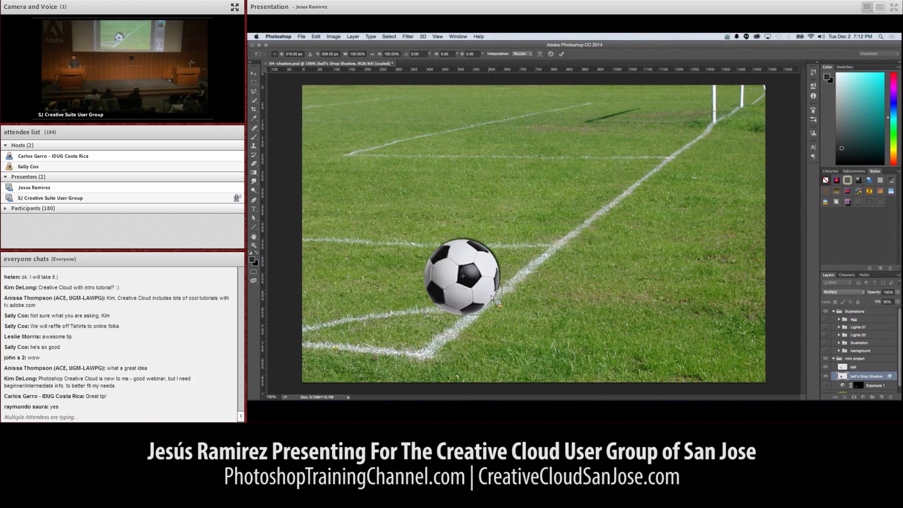
right_click(437, 278)
left_click(468, 308)
left_click_drag(470, 260, 380, 309)
key("Return")
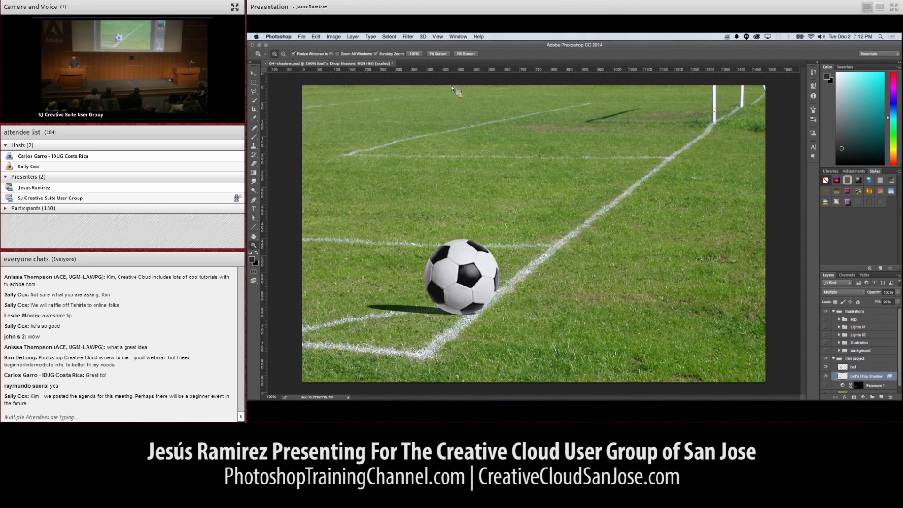
- Soften the flattened shadow layer with a small-radius Gaussian Blur
left_click(408, 36)
mouse_move(426, 118)
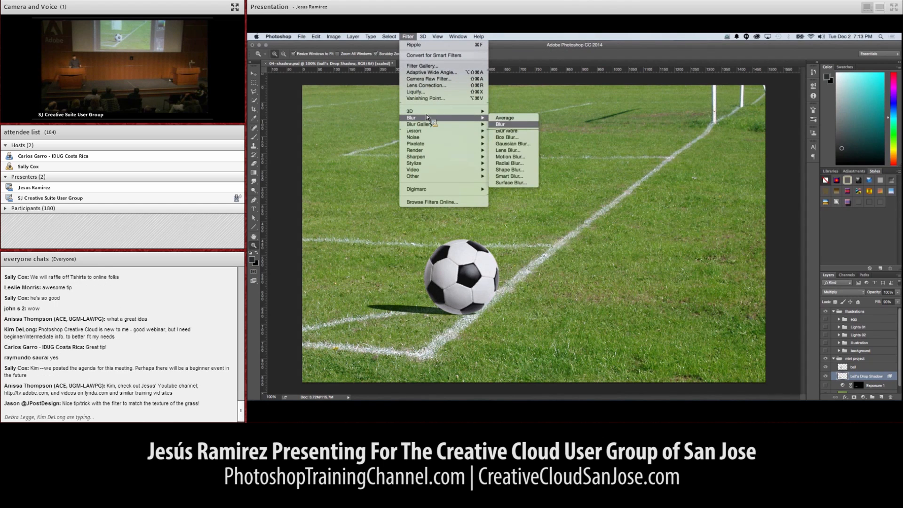
left_click(510, 143)
left_click_drag(601, 210, 592, 210)
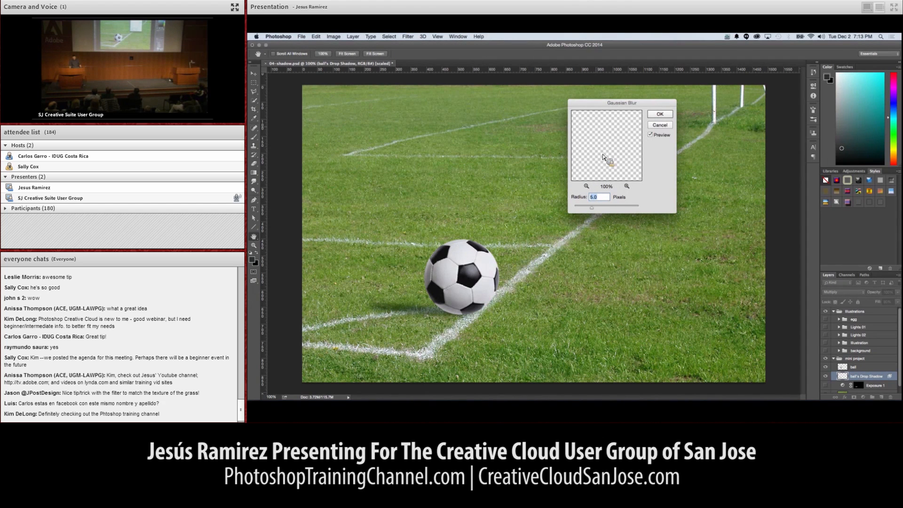
left_click_drag(606, 102, 651, 140)
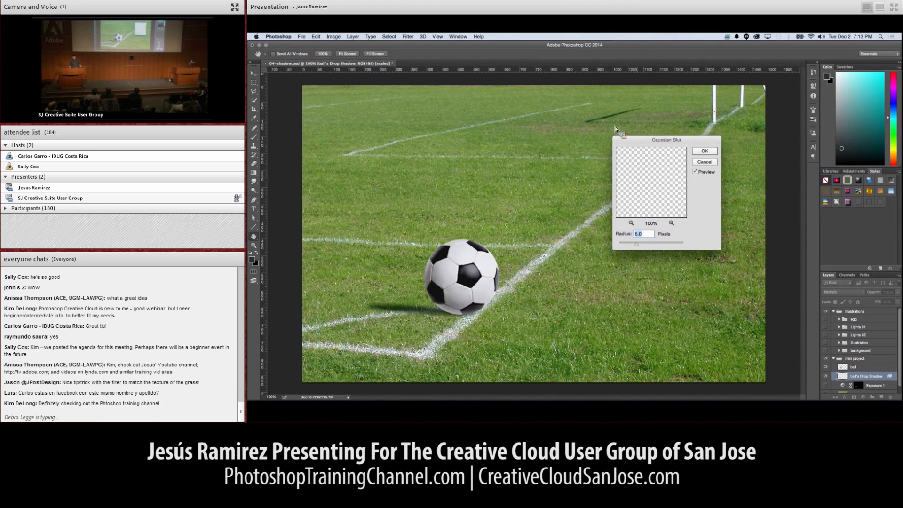
left_click_drag(636, 244, 632, 250)
left_click(704, 151)
- Duplicate the blurred shadow layer and shorten the copy toward the base of the ball
key("ctrl+j")
key("ctrl+t")
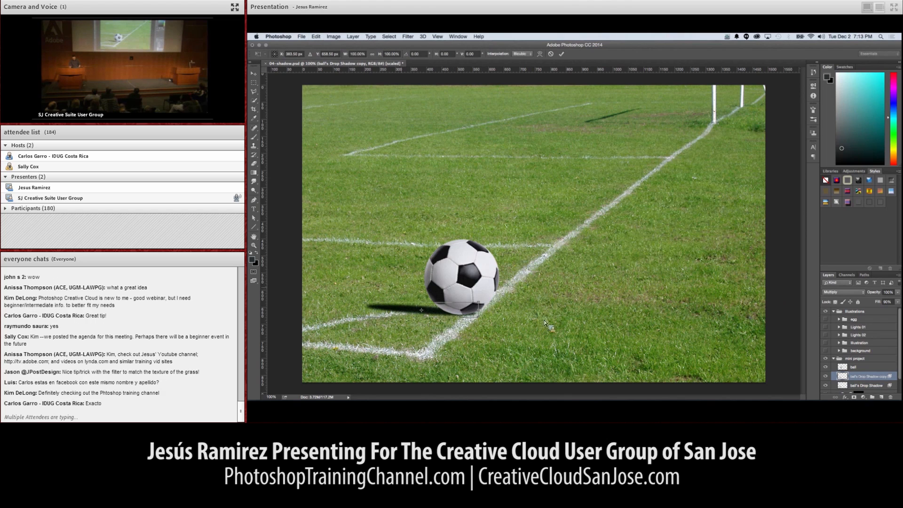
left_click_drag(368, 314, 424, 323)
key("Return")
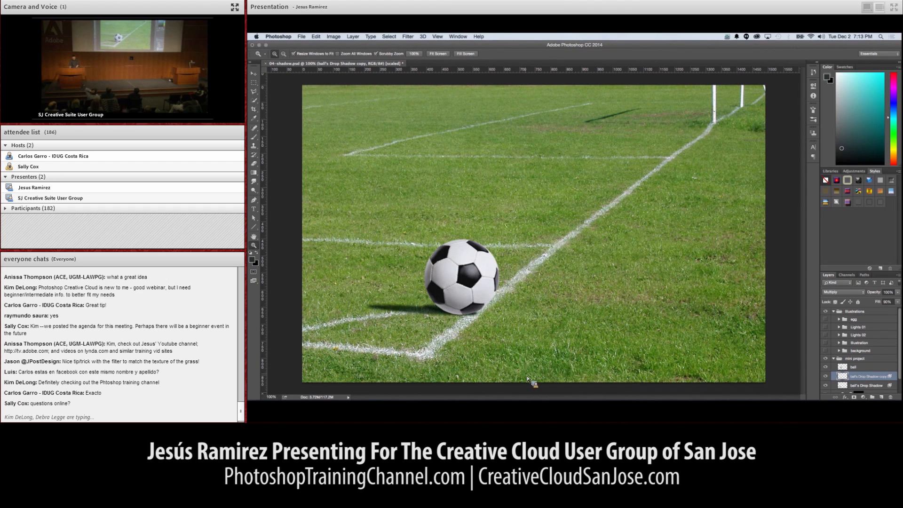
- Close 04-shadow.psd without saving the changes
mouse_move(512, 395)
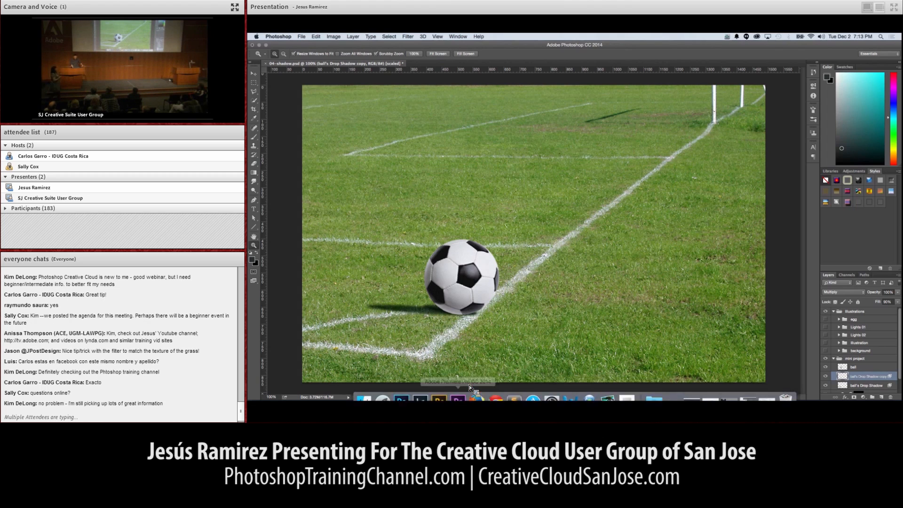
left_click(256, 76)
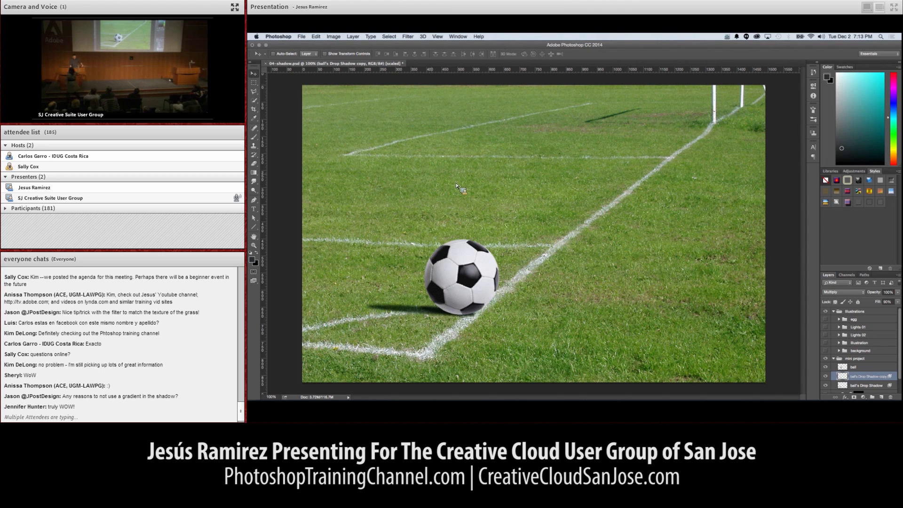
key("super+w")
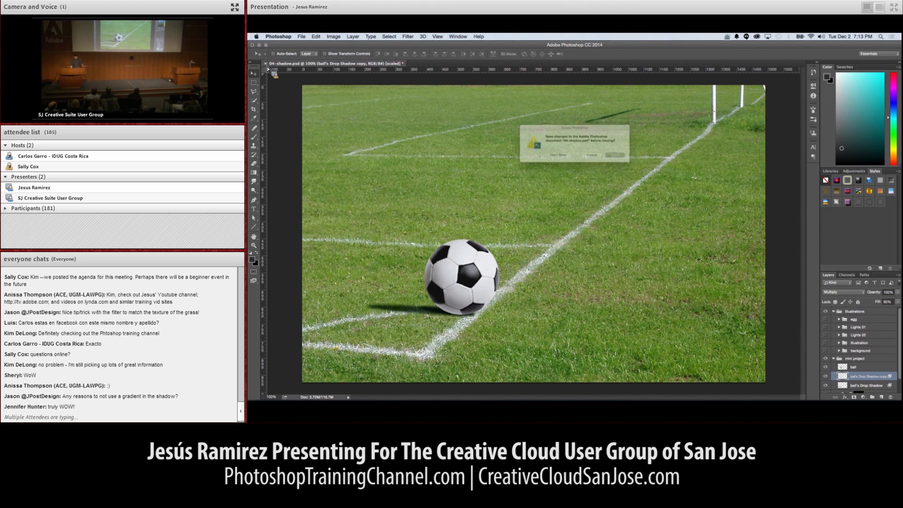
left_click(554, 160)
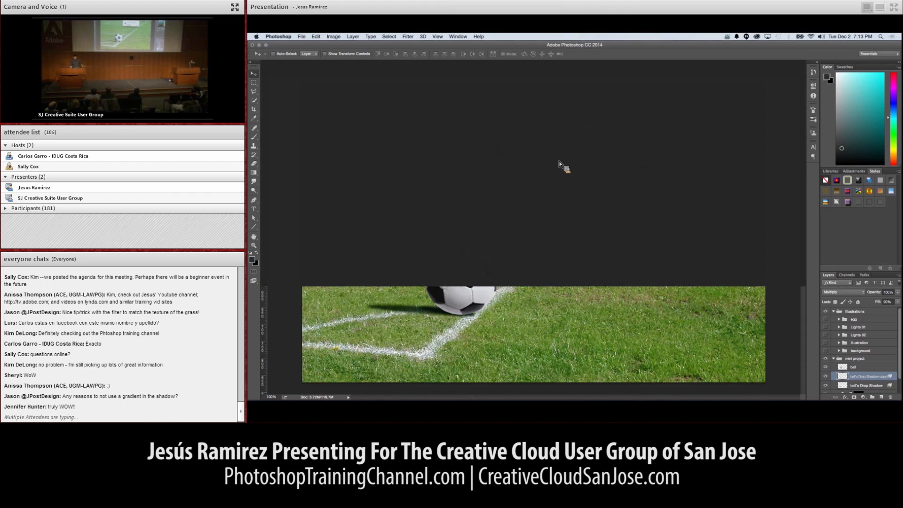
- Open 05-blur-sharpness.psd from the sj-user-group folder
left_click(301, 37)
left_click(308, 51)
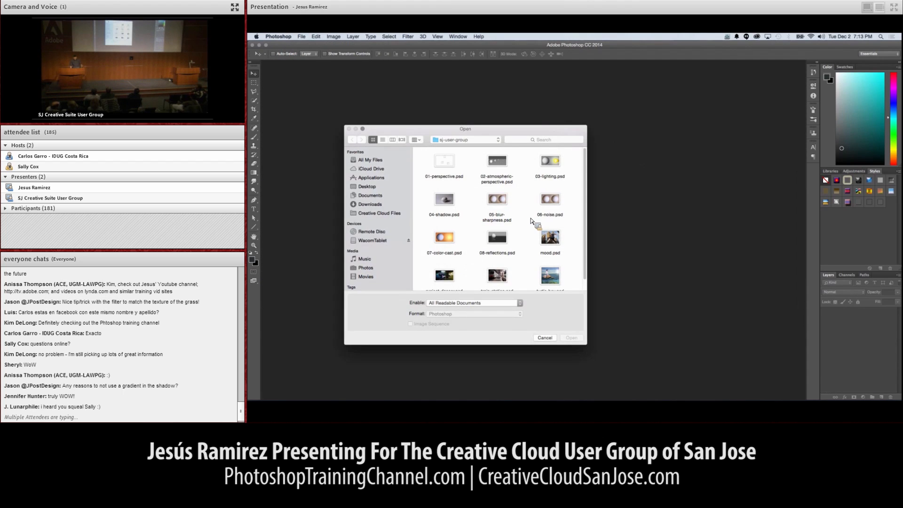
left_click(498, 200)
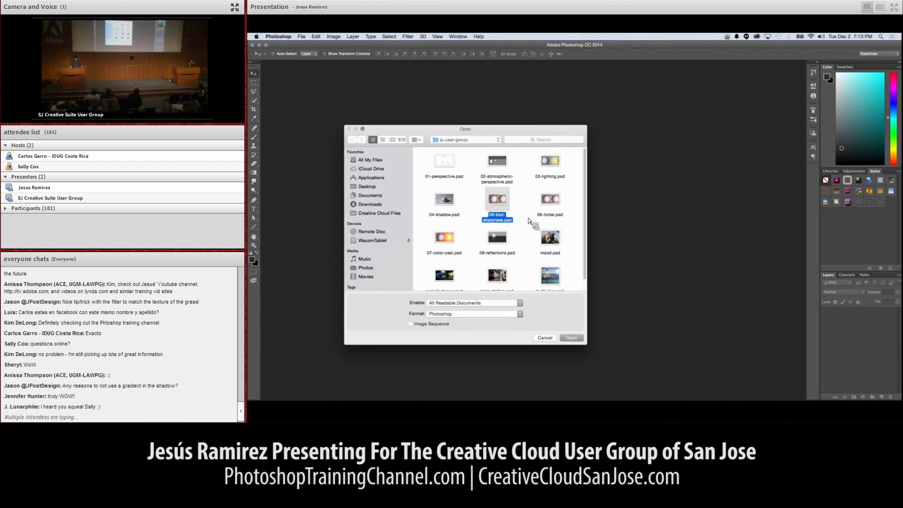
double_click(500, 202)
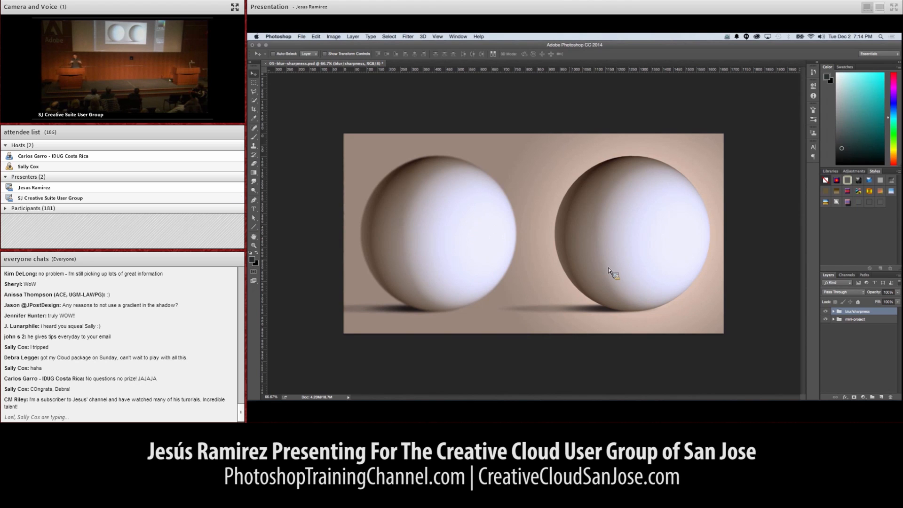
- Examine the edges of the two spheres up close to compare their sharpness, with the blur/sharpness group's layers listed
scroll(516, 249, "down", 5)
scroll(517, 253, "up", 9)
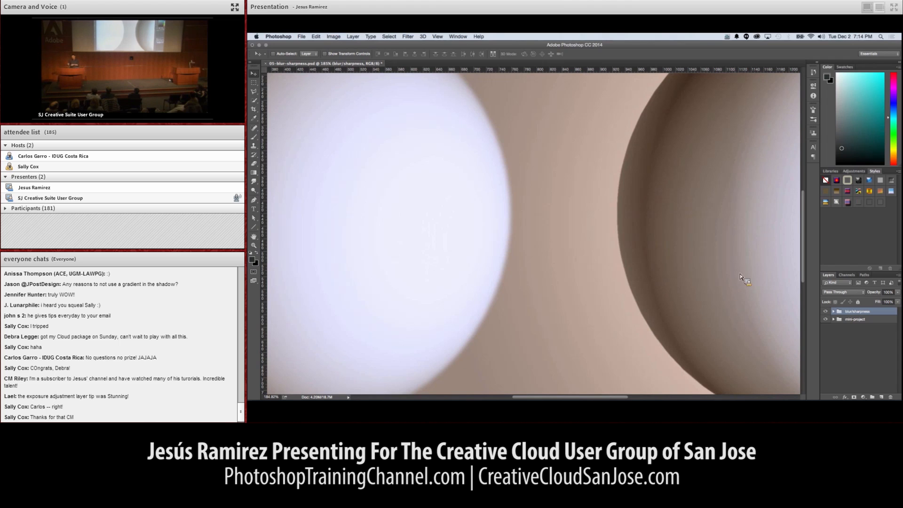
left_click(834, 312)
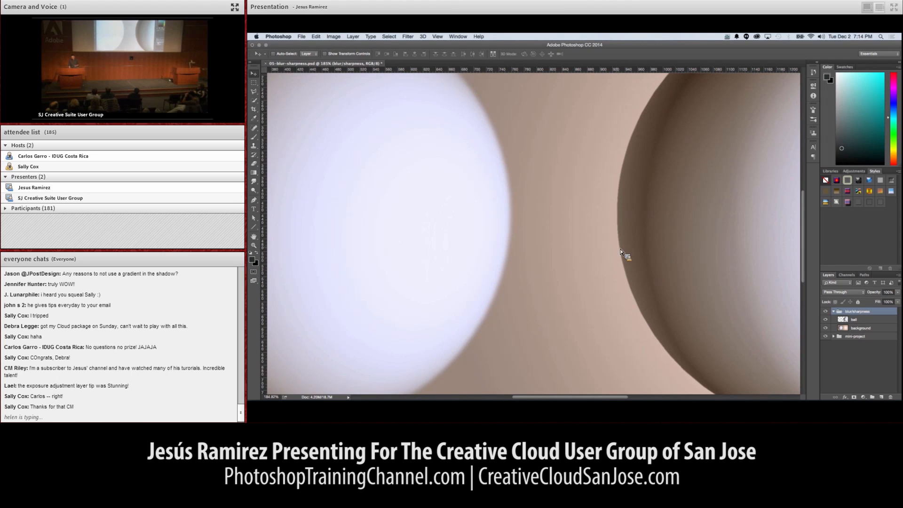
scroll(629, 256, "up", 5)
scroll(616, 249, "up", 3)
scroll(616, 250, "down", 15)
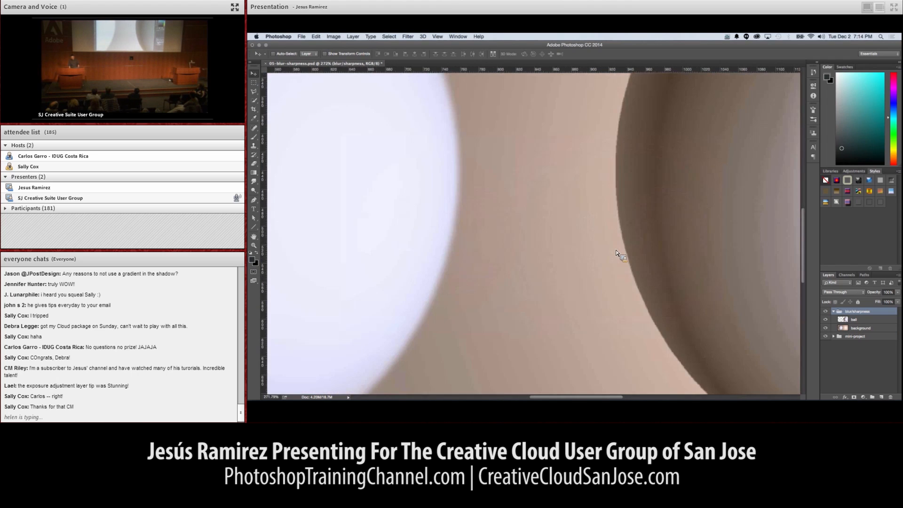
scroll(576, 242, "up", 8)
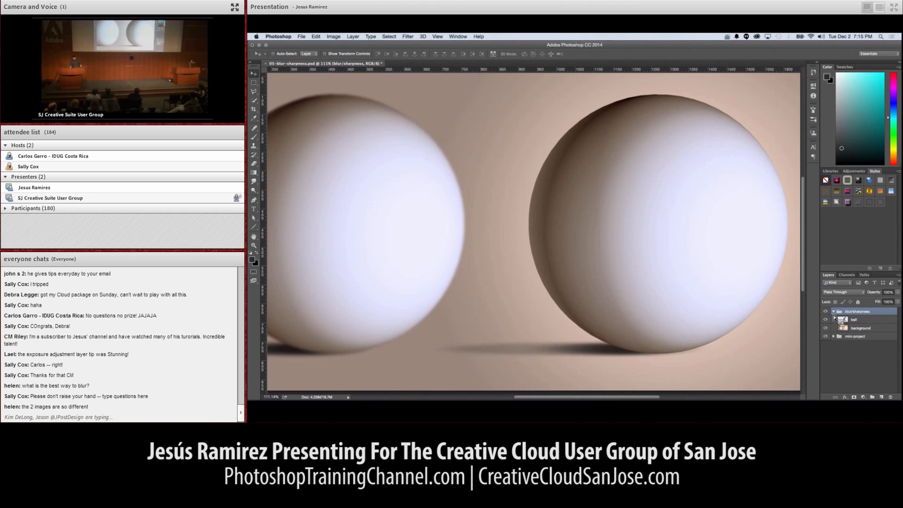
- Collapse and hide the blur/sharpness group to reveal the mini-project image of the dog
left_click(834, 312)
left_click(825, 311)
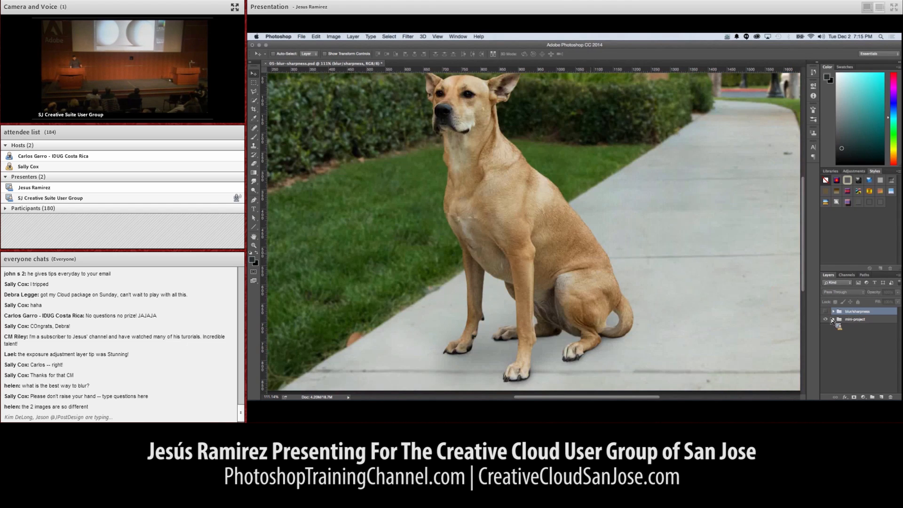
scroll(510, 259, "down", 10)
scroll(506, 260, "up", 20)
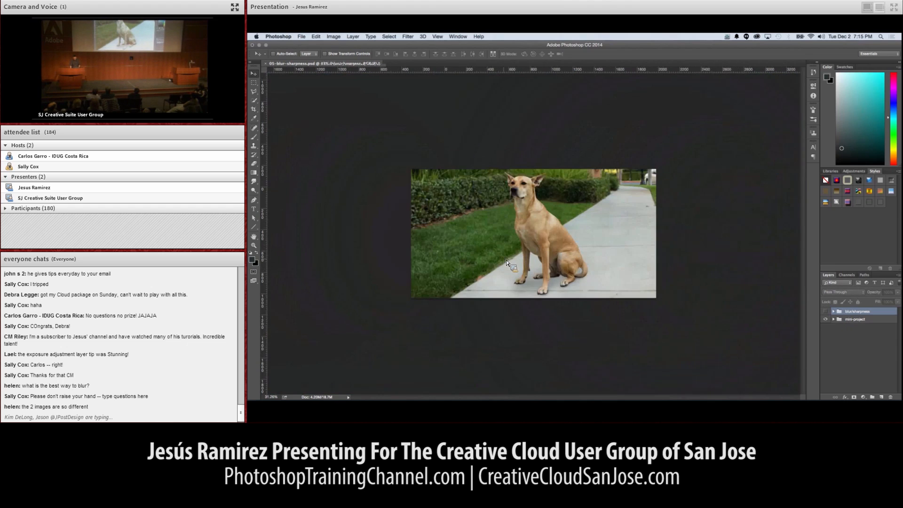
- Apply a Gaussian Blur with a 0.4-pixel radius to the dog layer in the mini-project group
scroll(511, 261, "down", 6)
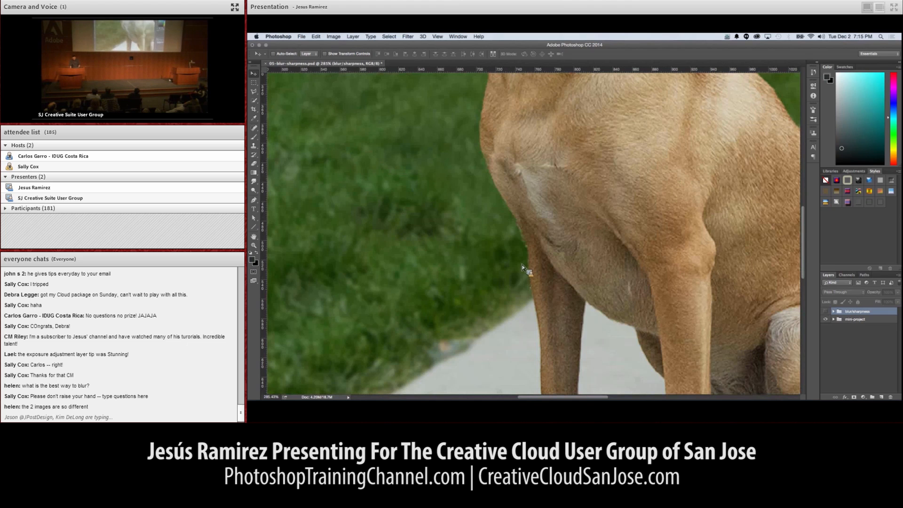
scroll(566, 303, "down", 8)
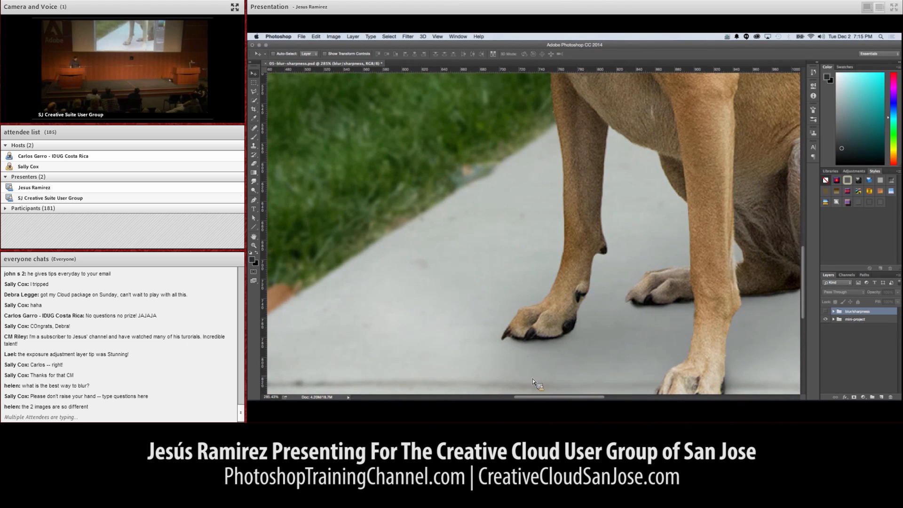
scroll(545, 353, "down", 3)
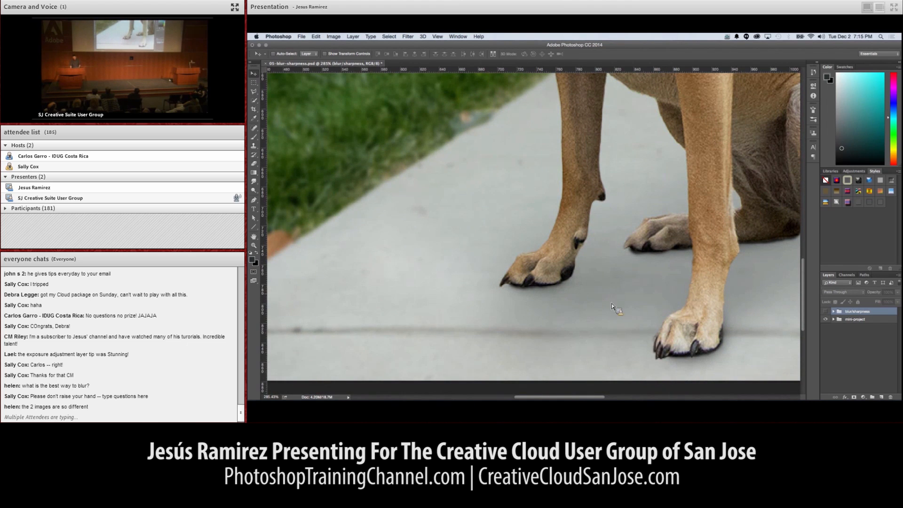
left_click(833, 319)
left_click(860, 327)
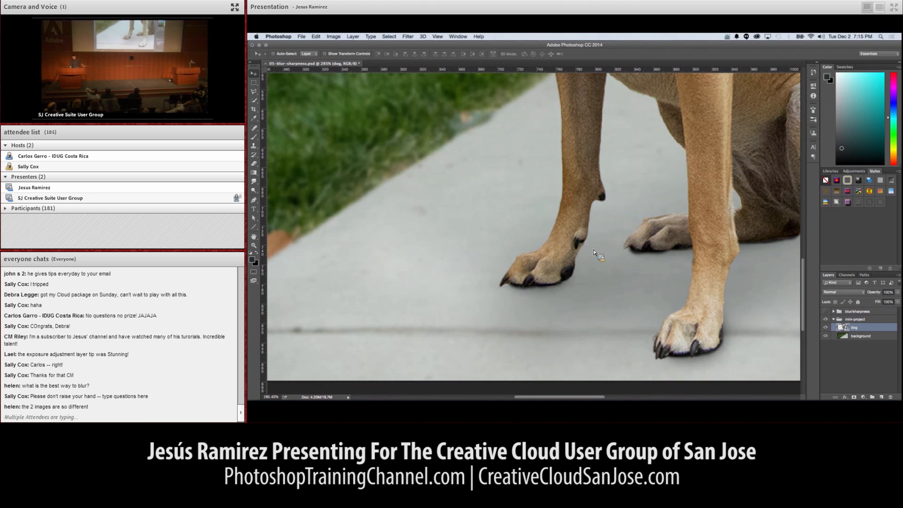
left_click(408, 37)
mouse_move(438, 120)
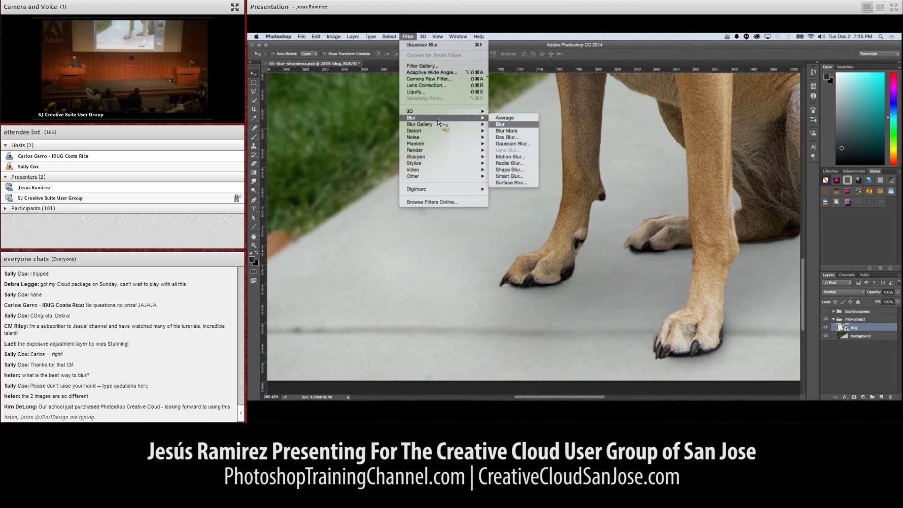
left_click(513, 144)
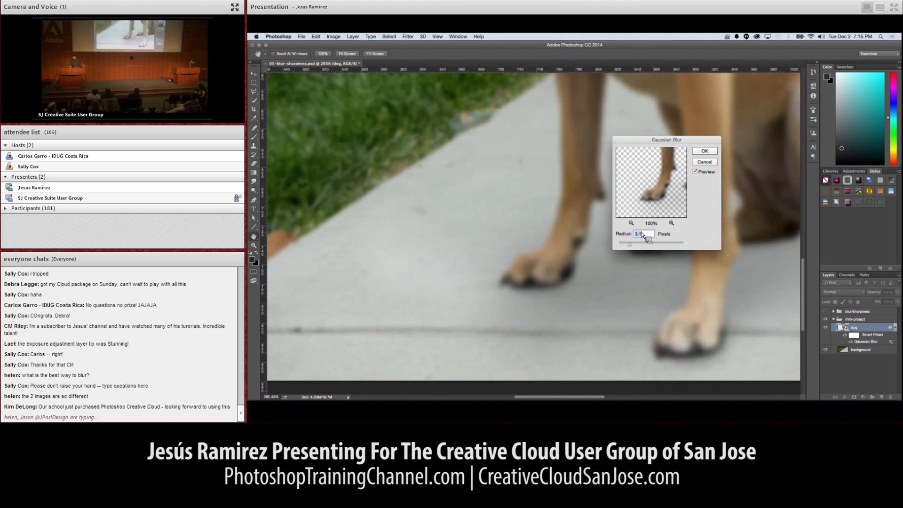
left_click_drag(629, 245, 621, 245)
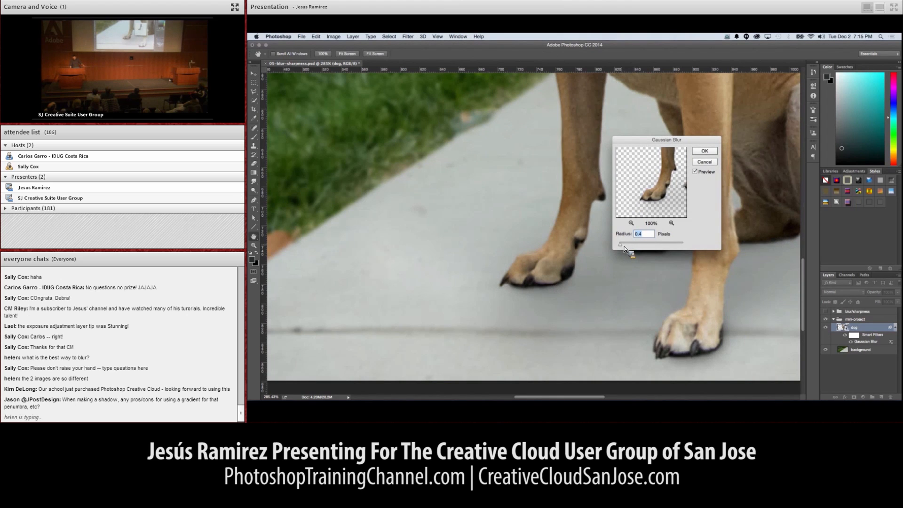
left_click(704, 150)
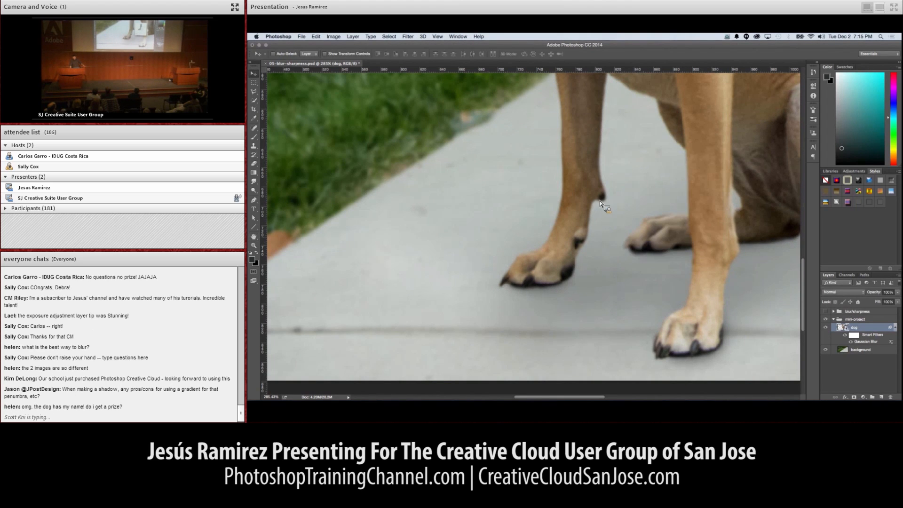
- Check how the blurred dog fits the whole image by hiding and showing the dog layer
scroll(600, 239, "up", 5)
scroll(601, 241, "down", 15)
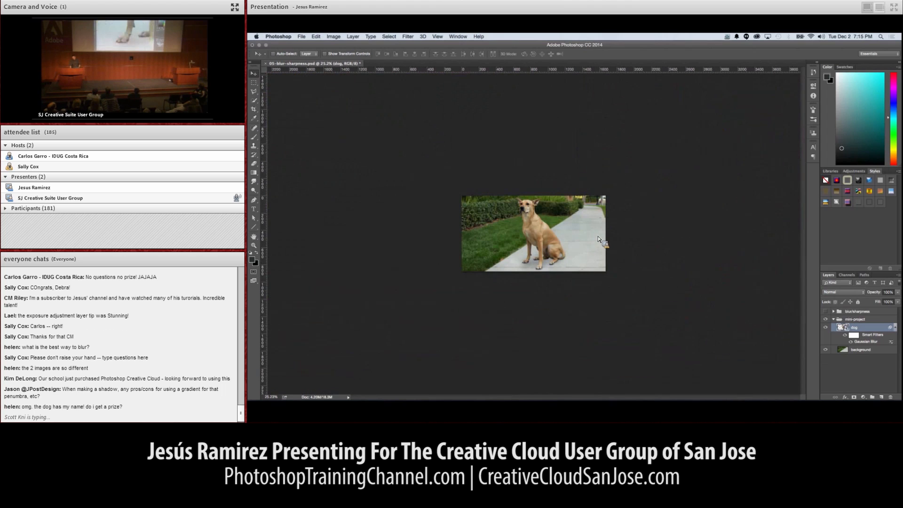
left_click(825, 327)
left_click(825, 328)
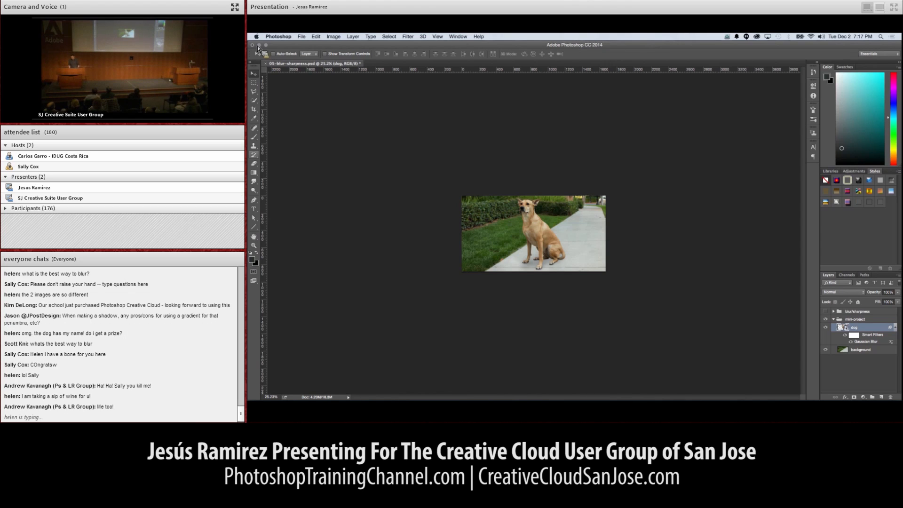
- Close 05-blur-sharpness.psd without saving and open 06-noise.psd from the sj-user-group folder
left_click(254, 100)
left_click(265, 64)
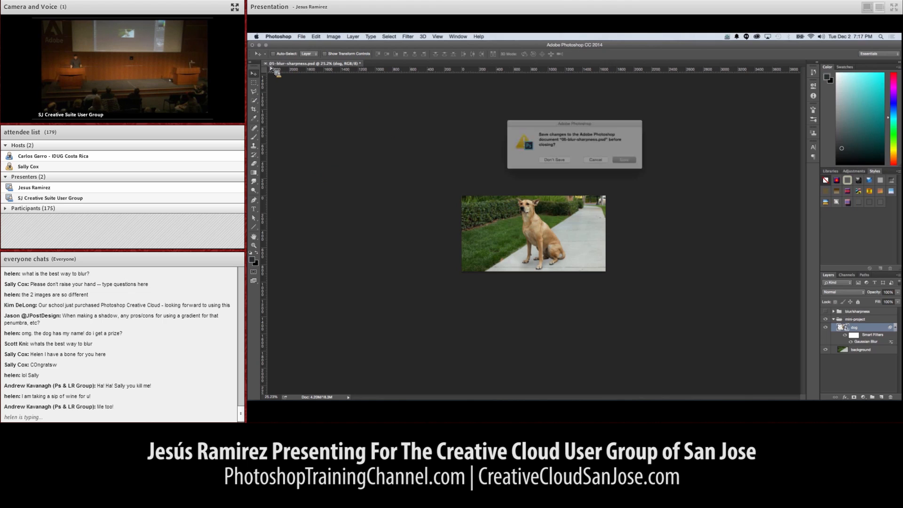
left_click(564, 163)
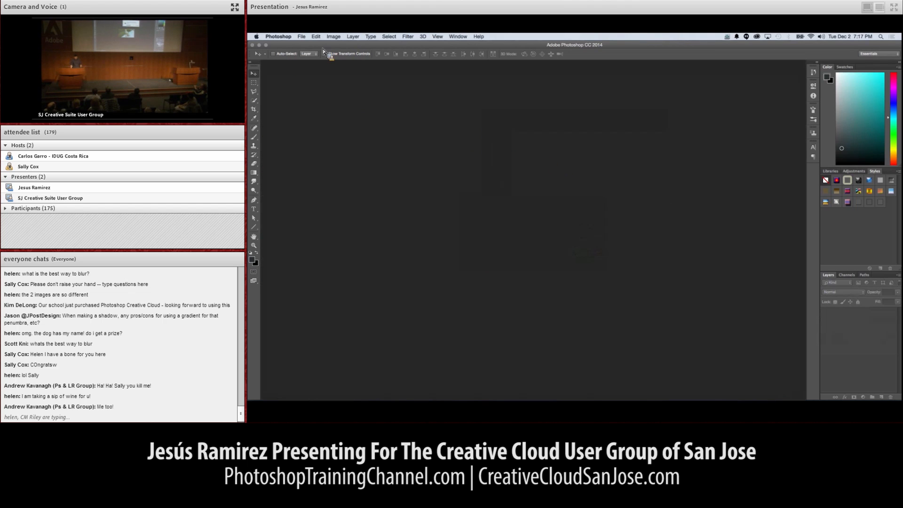
left_click(302, 37)
left_click(308, 51)
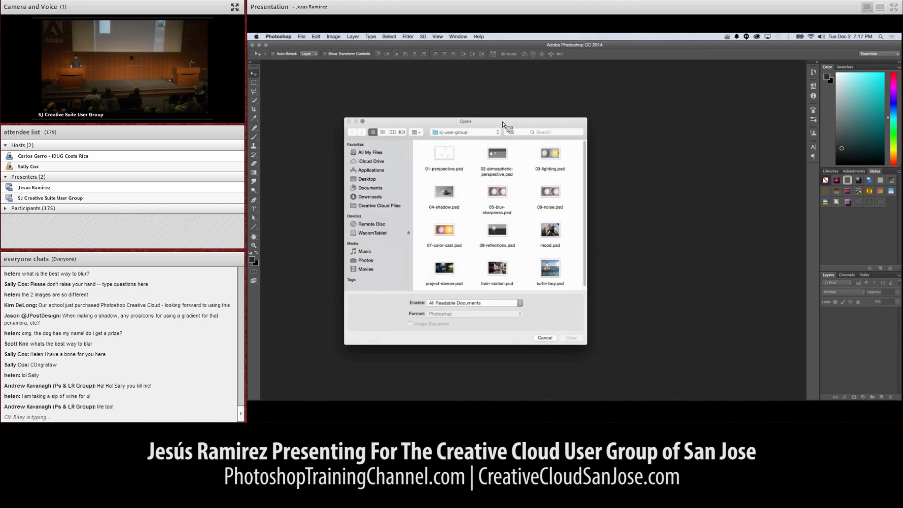
double_click(551, 201)
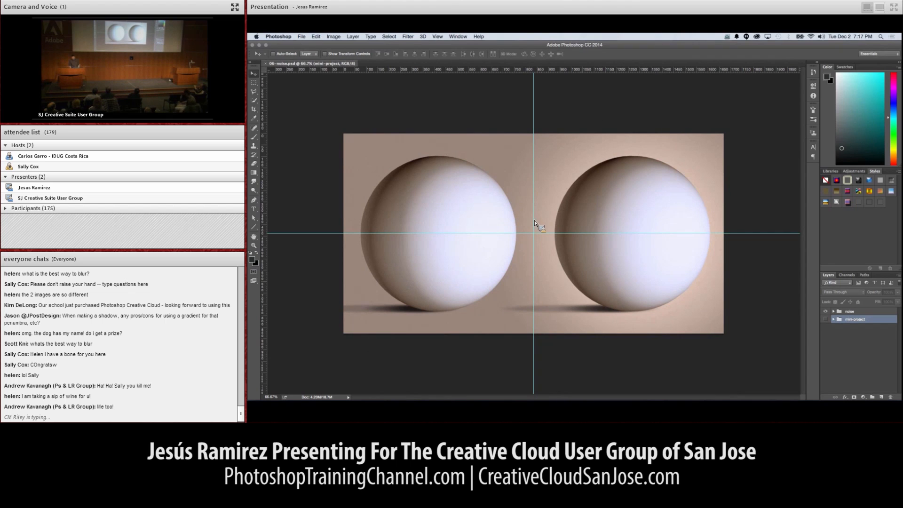
- Compare the grain of the background and the right-hand ball up close, hiding and showing the ball layer in the noise group
scroll(537, 225, "up", 5)
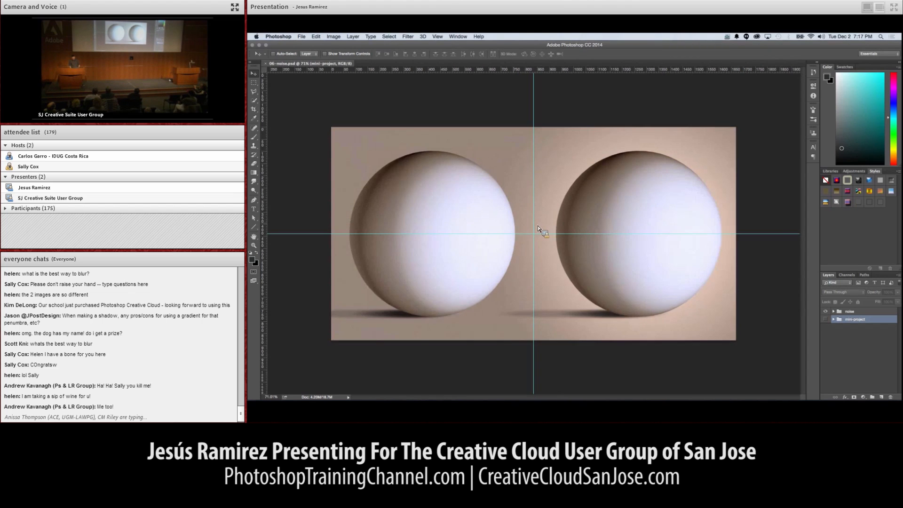
scroll(540, 227, "up", 5)
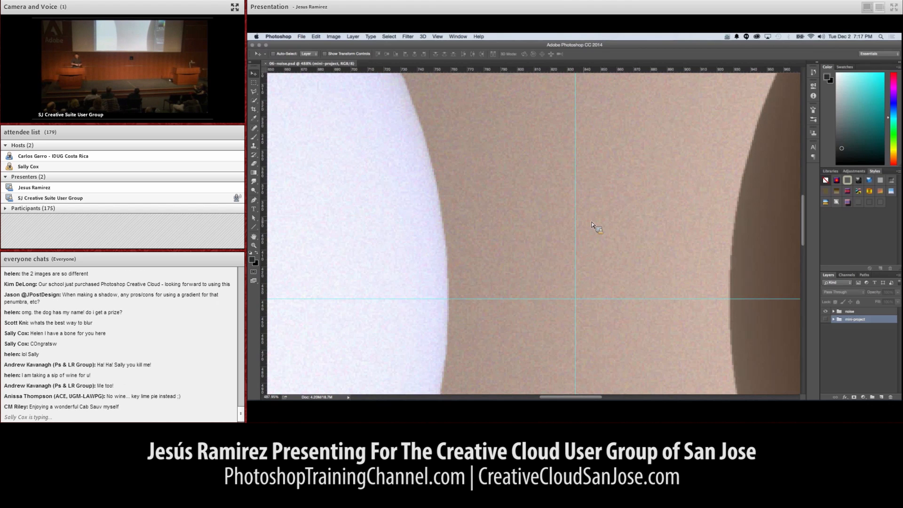
scroll(594, 227, "right", 10)
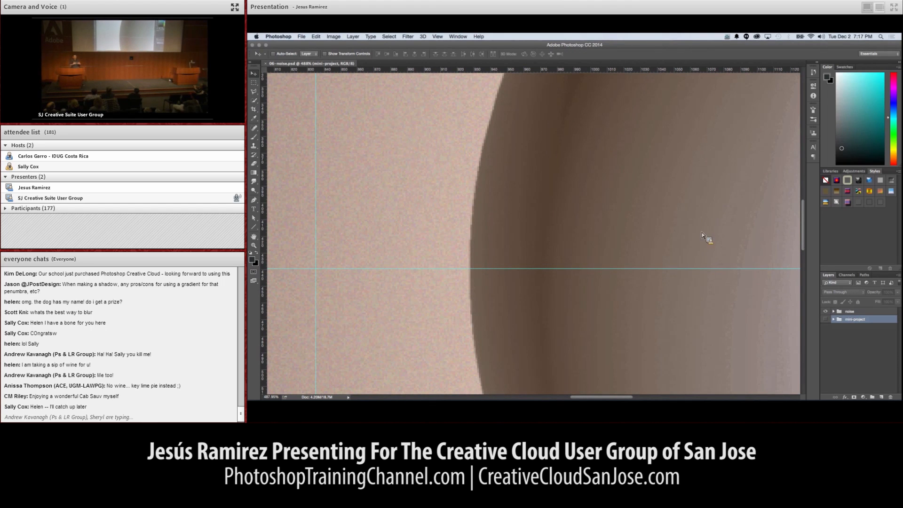
left_click(833, 312)
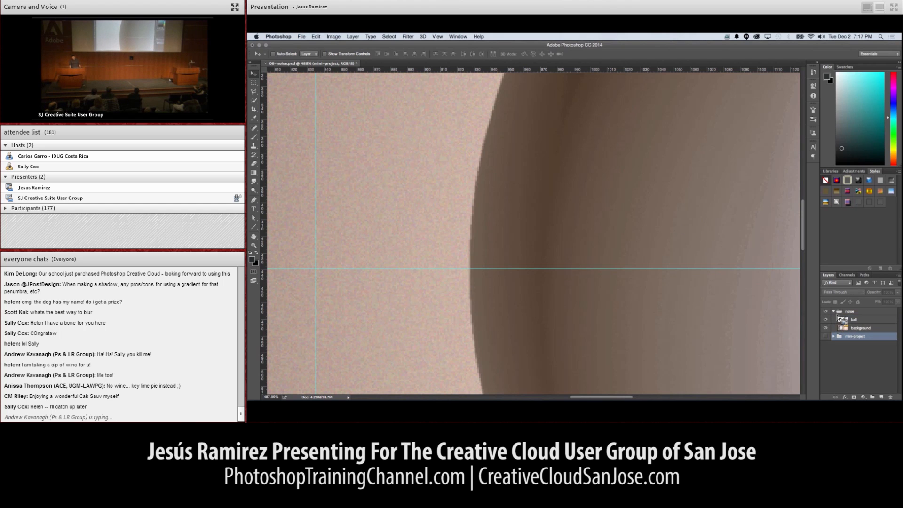
left_click(843, 320)
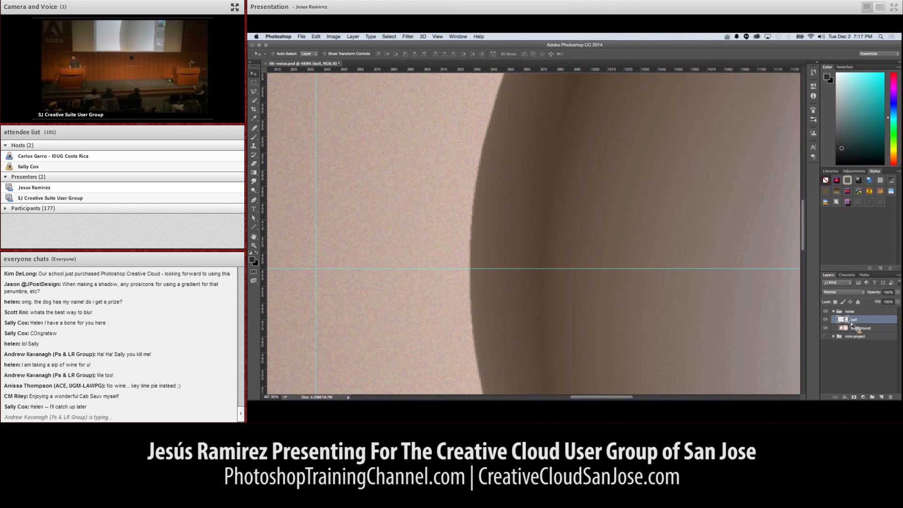
left_click(825, 319)
left_click(826, 319)
- Apply the Filter Gallery's Grain texture to the ball layer with Intensity 9, reduced Contrast and the Regular grain type
left_click(408, 36)
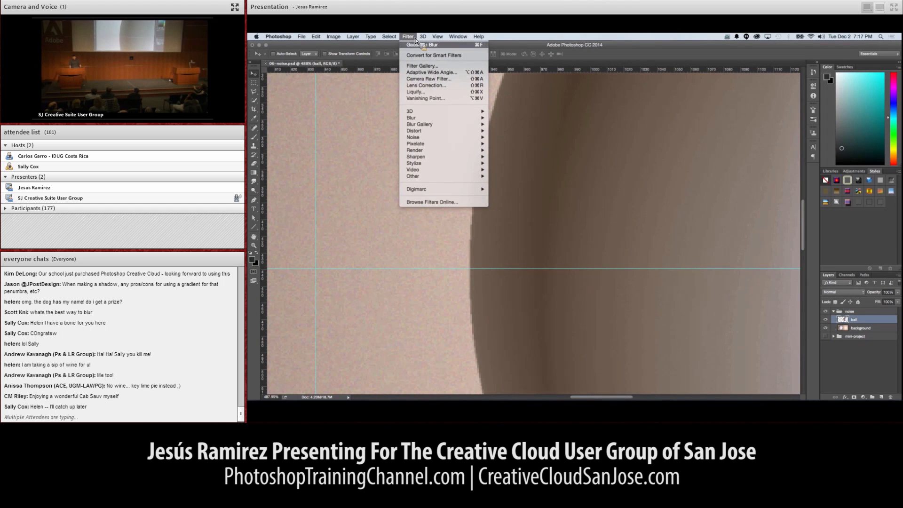
left_click(421, 66)
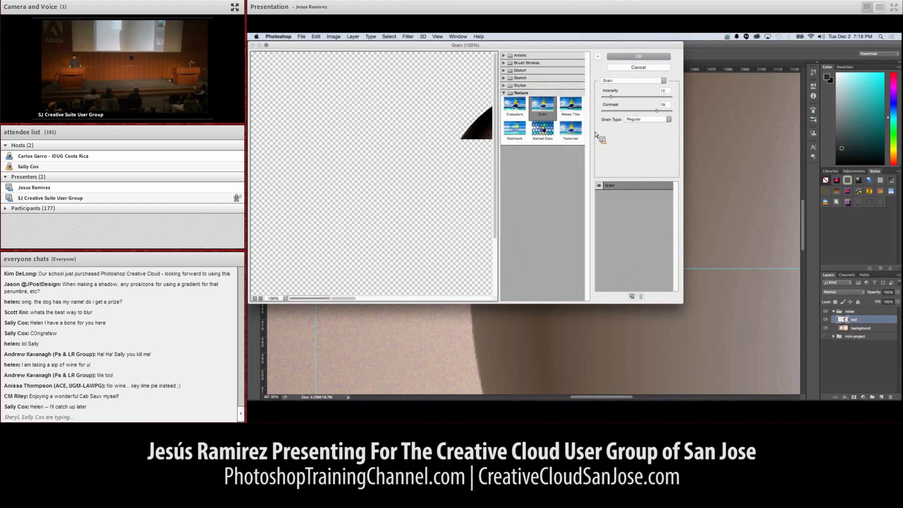
left_click_drag(489, 189, 429, 185)
mouse_move(610, 98)
left_mouse_down()
mouse_move(633, 100)
mouse_move(617, 99)
left_mouse_up()
left_click(616, 111)
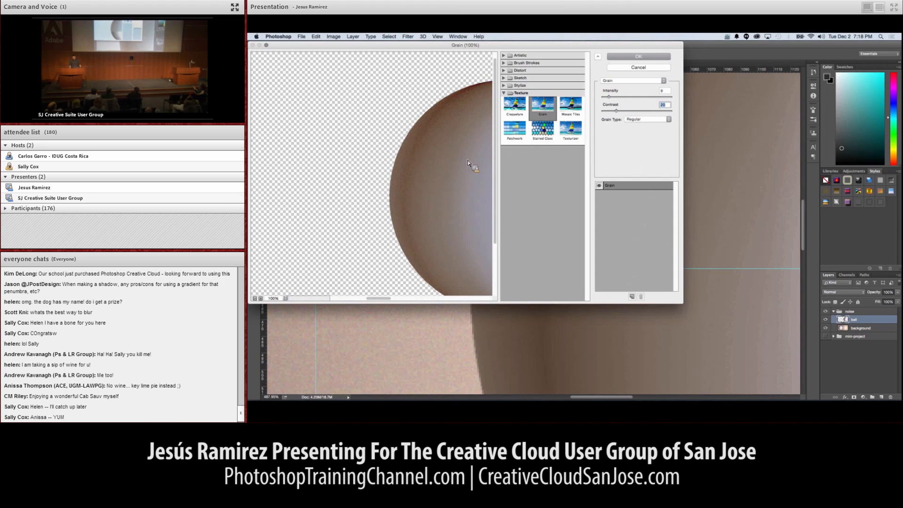
left_click(632, 57)
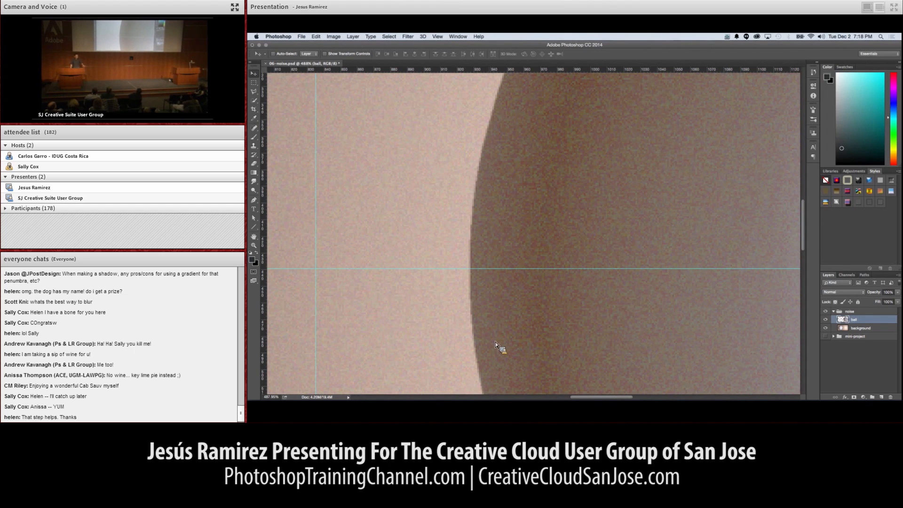
- Compare the grain on the right-hand ball with the background and the left-hand ball at several magnifications
scroll(471, 301, "up", 10)
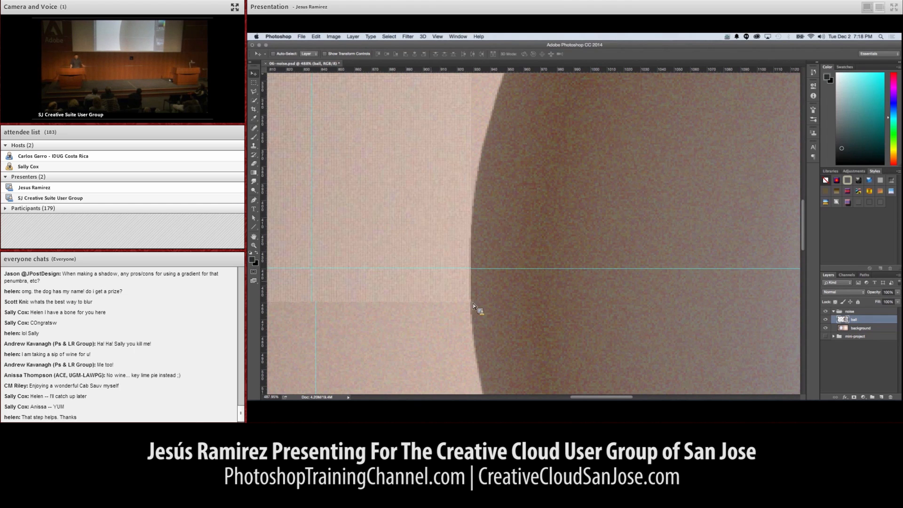
scroll(466, 296, "down", 10)
scroll(470, 294, "up", 6)
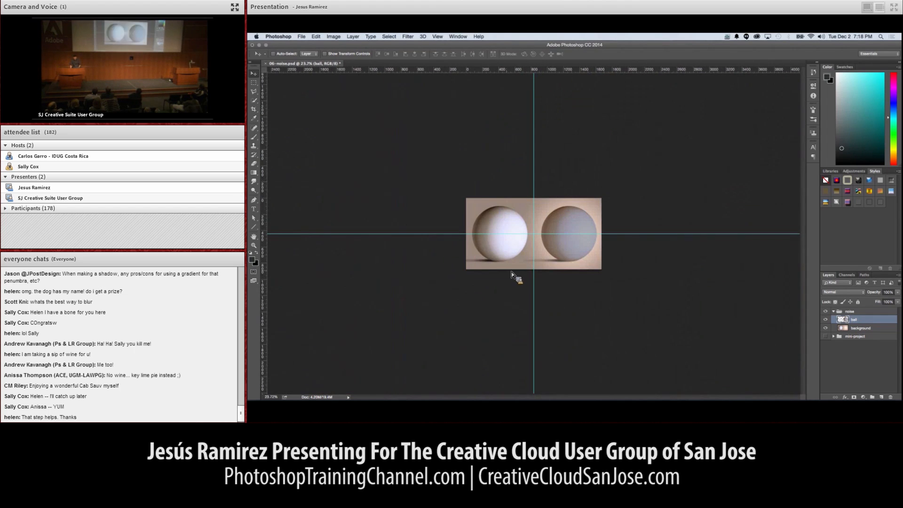
scroll(530, 274, "up", 4)
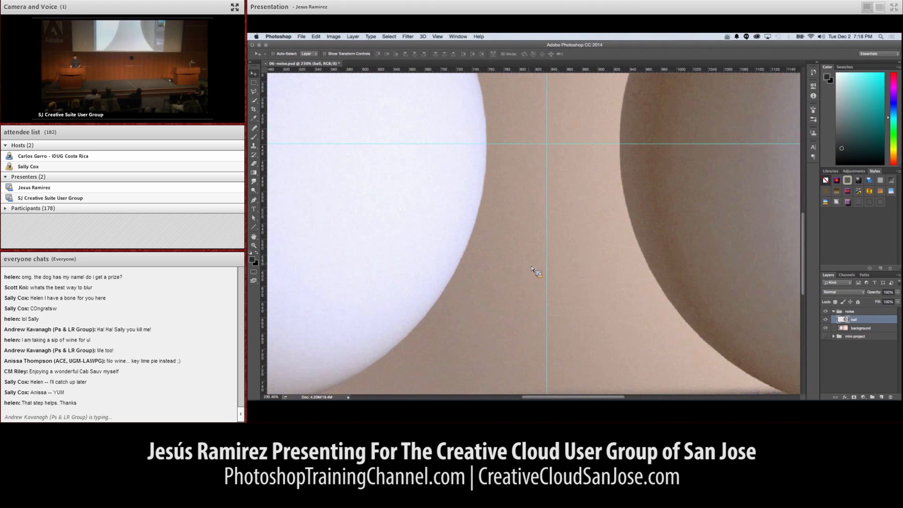
scroll(531, 269, "down", 3)
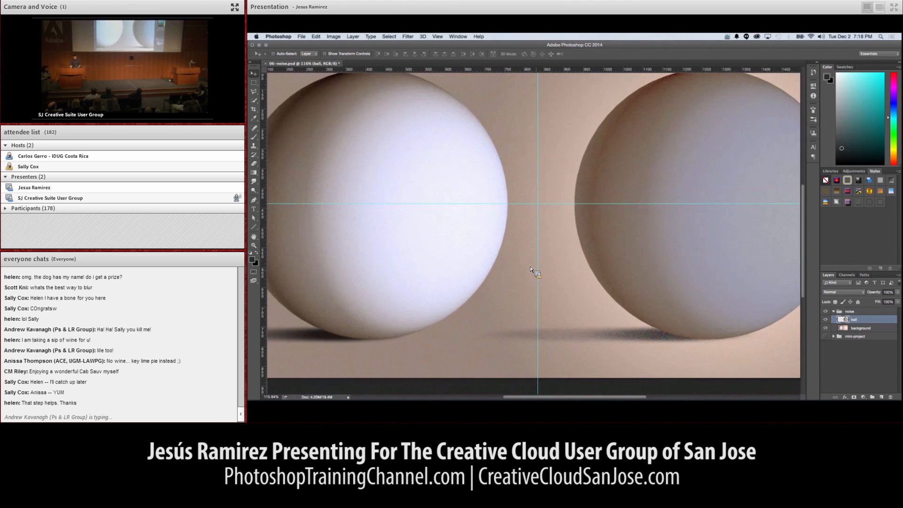
scroll(531, 269, "down", 1)
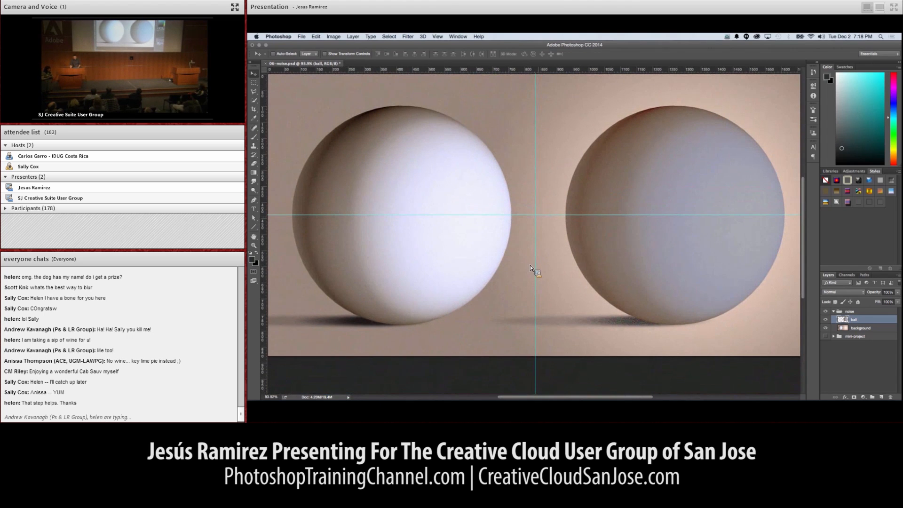
scroll(564, 202, "up", 1)
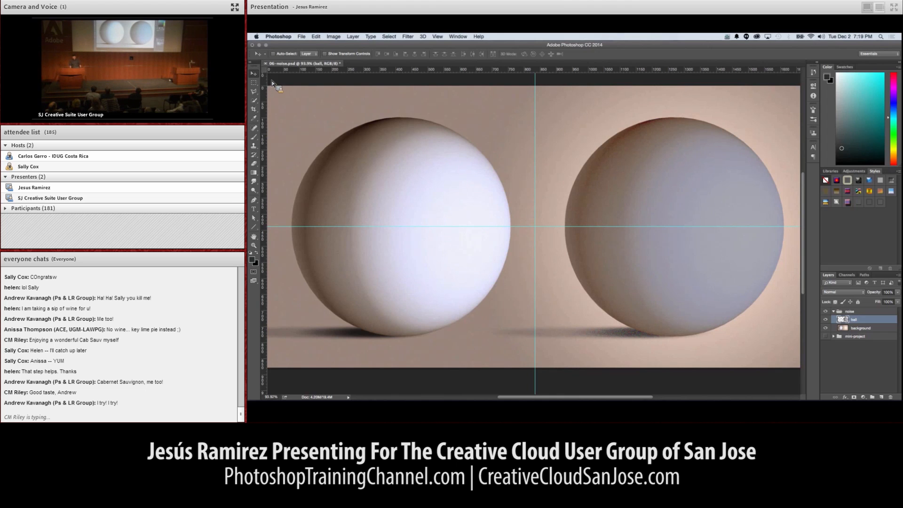
- Close 06-noise.psd without saving and open 07-color-cast.psd from the sj-user-group folder
left_click(269, 67)
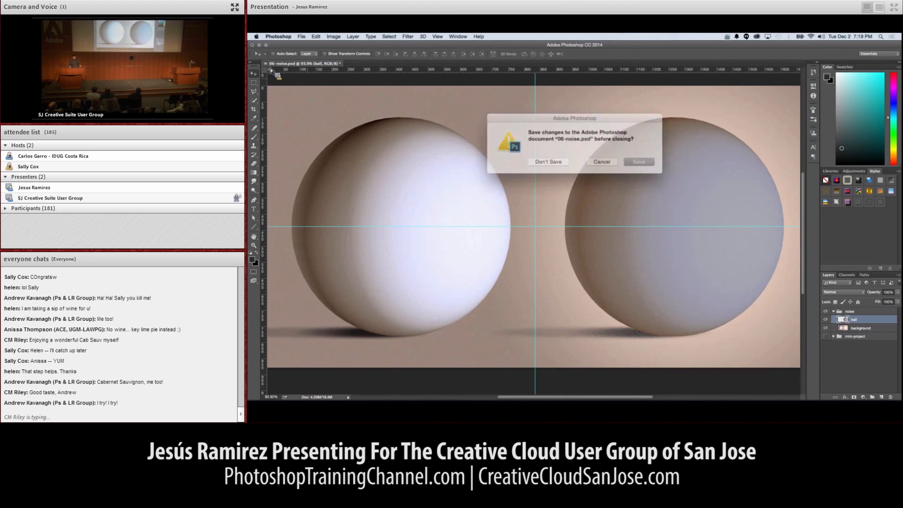
left_click(564, 159)
double_click(348, 159)
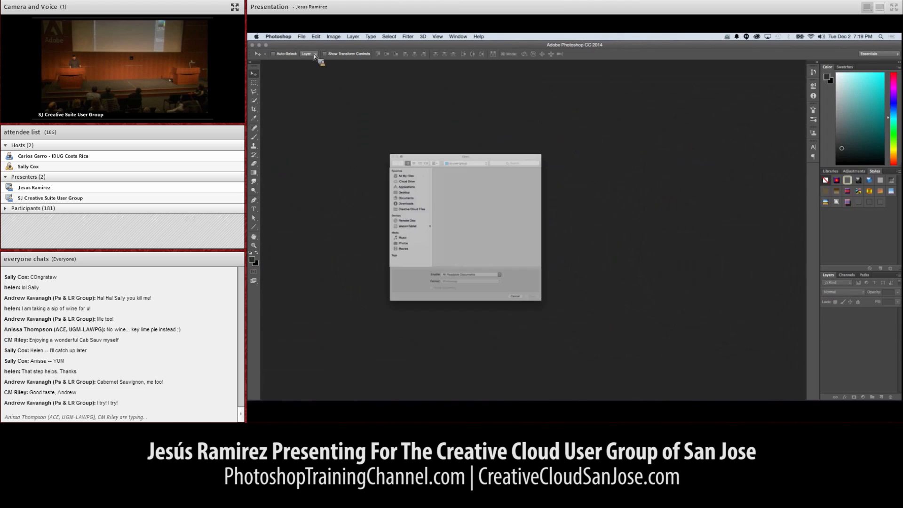
left_click(444, 223)
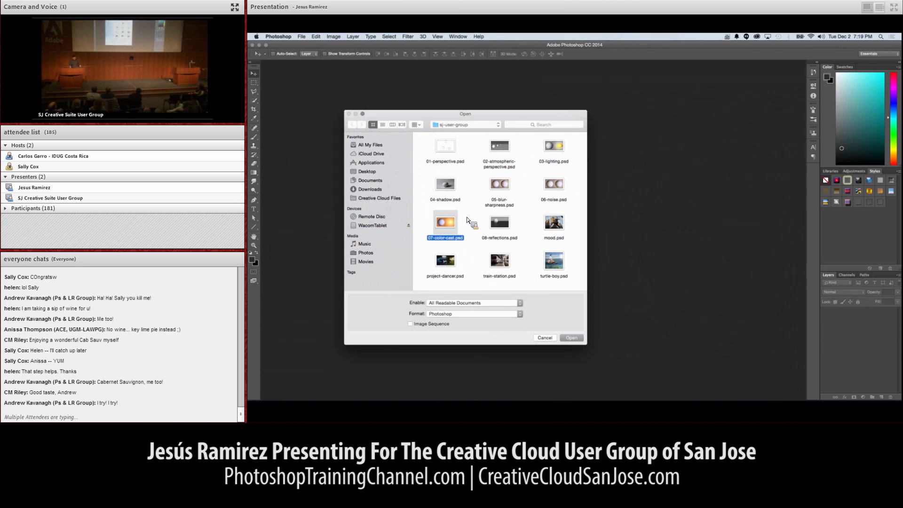
double_click(445, 225)
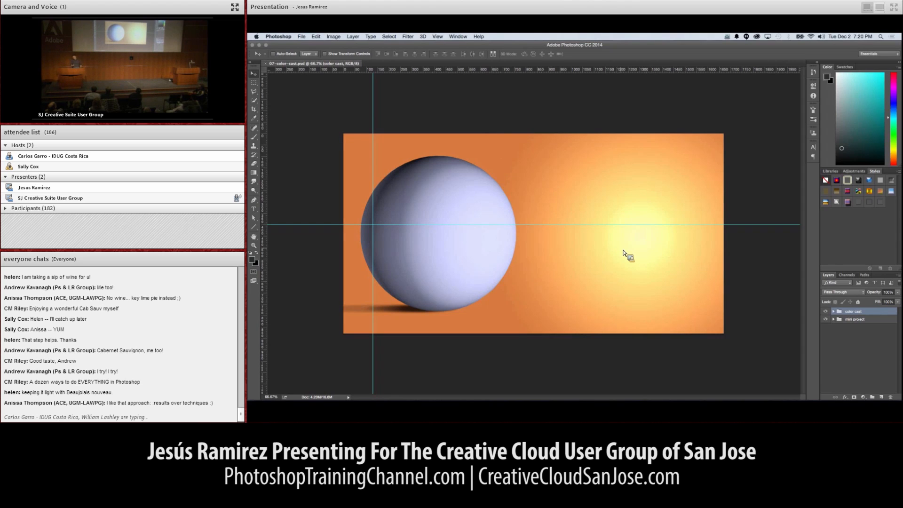
- Expand the color cast group and add a Color Lookup adjustment layer directly above its ball layer
left_click(834, 311)
left_click(841, 319)
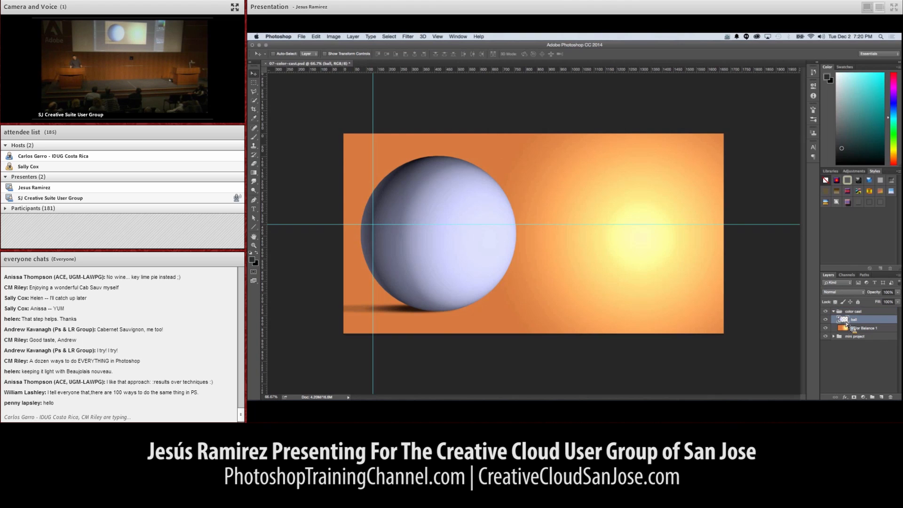
left_click(865, 400)
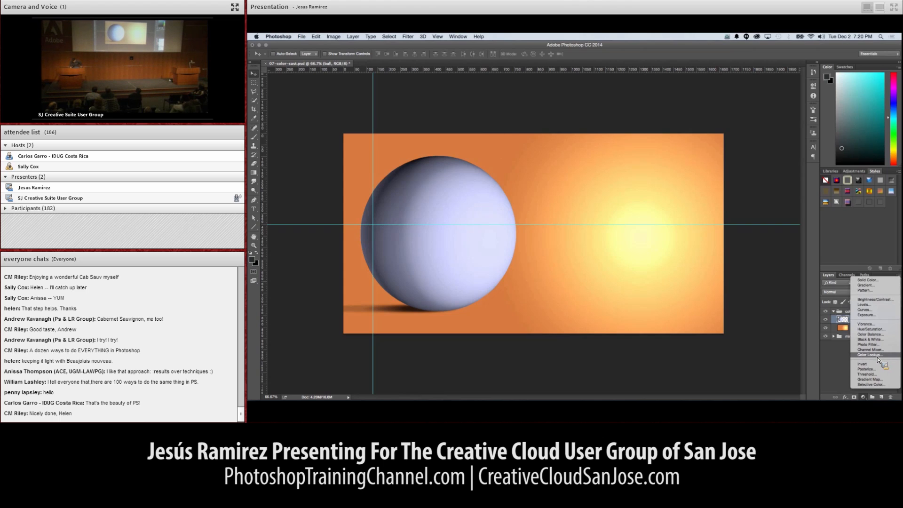
left_click(876, 356)
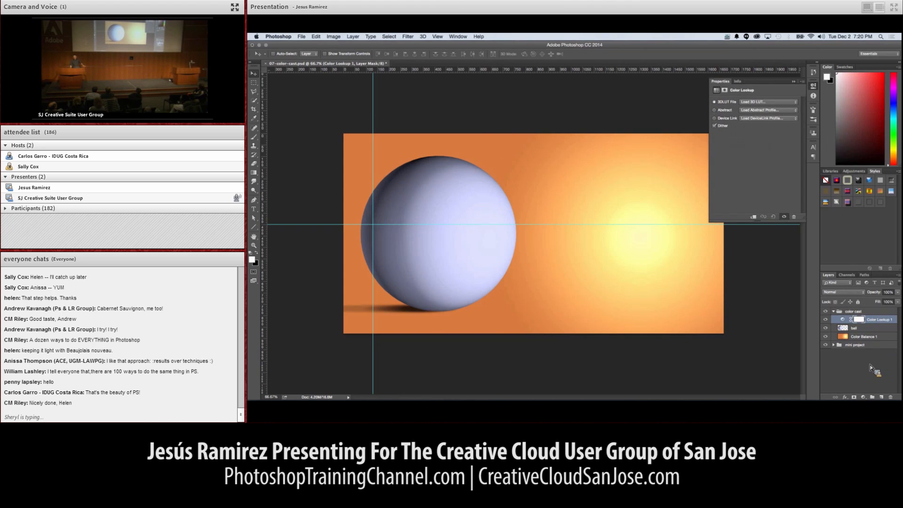
- Try the Candlelight.CUBE and Bleach Bypass.look 3D LUTs on the Color Lookup adjustment
left_click(792, 103)
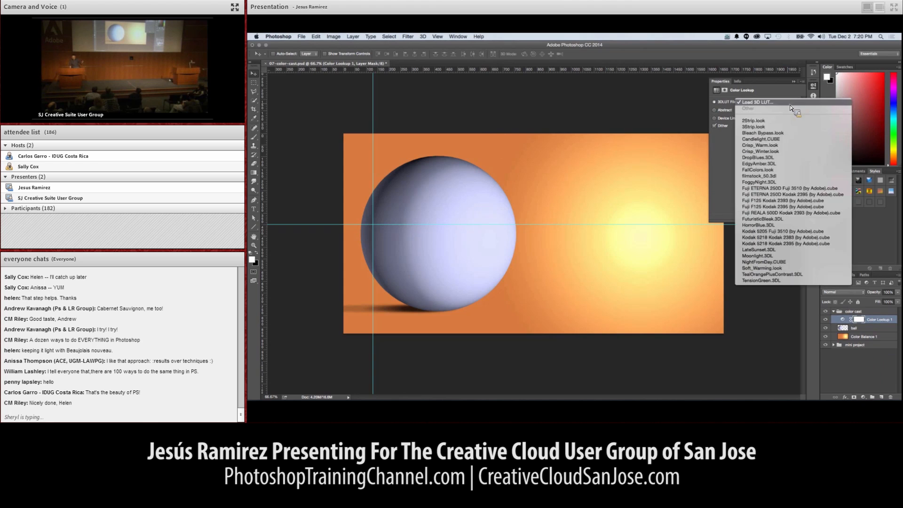
left_click(793, 139)
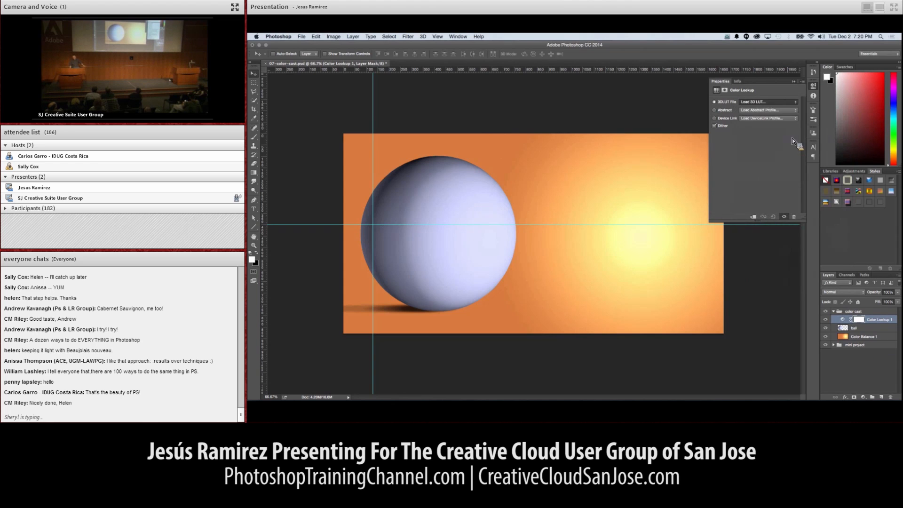
left_click(773, 108)
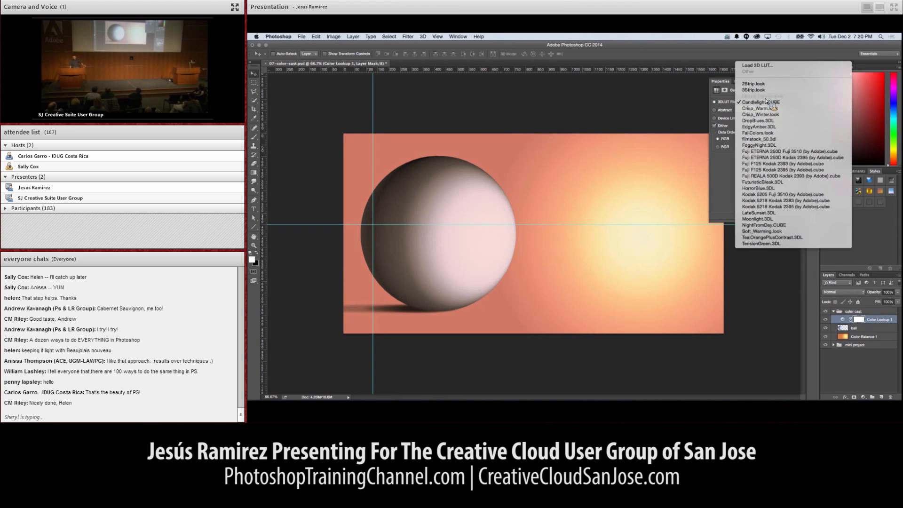
left_click(762, 96)
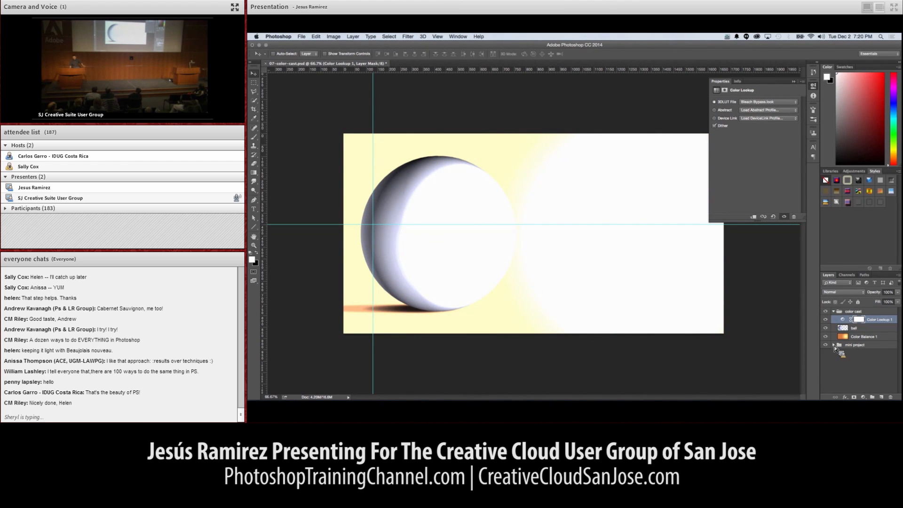
- Clip the Color Lookup adjustment to the ball layer, releasing and reapplying the clipping mask to demonstrate its effect
left_click(826, 328)
left_click(826, 329)
key("super+alt+g")
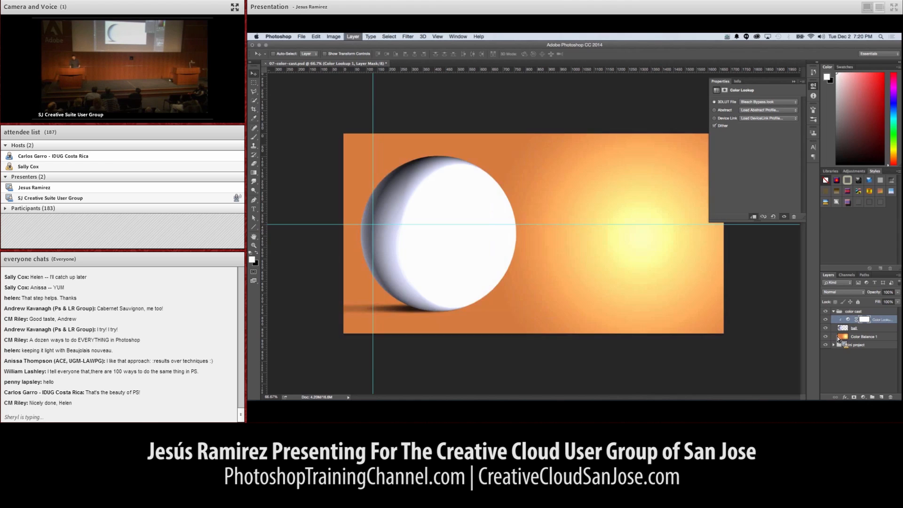
left_click_drag(838, 339, 844, 323)
key("super+alt+g")
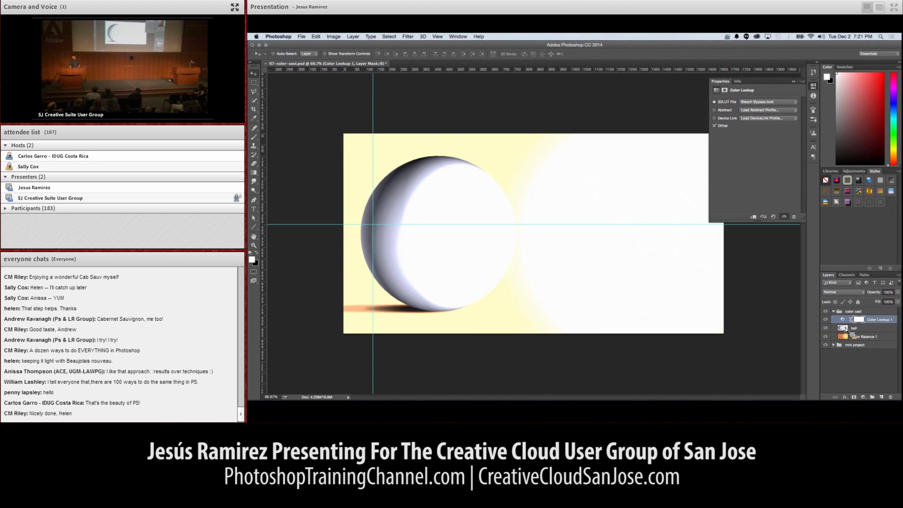
left_click(845, 328, "alt")
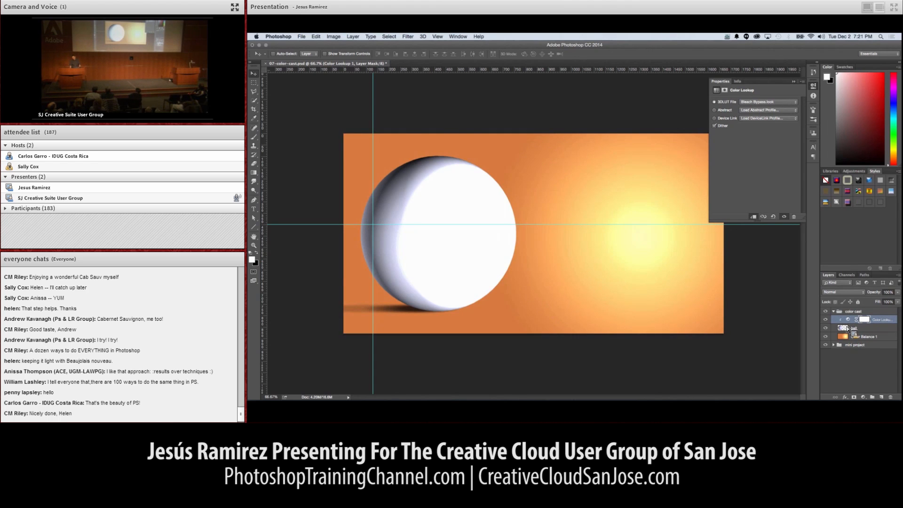
left_click(846, 326, "alt")
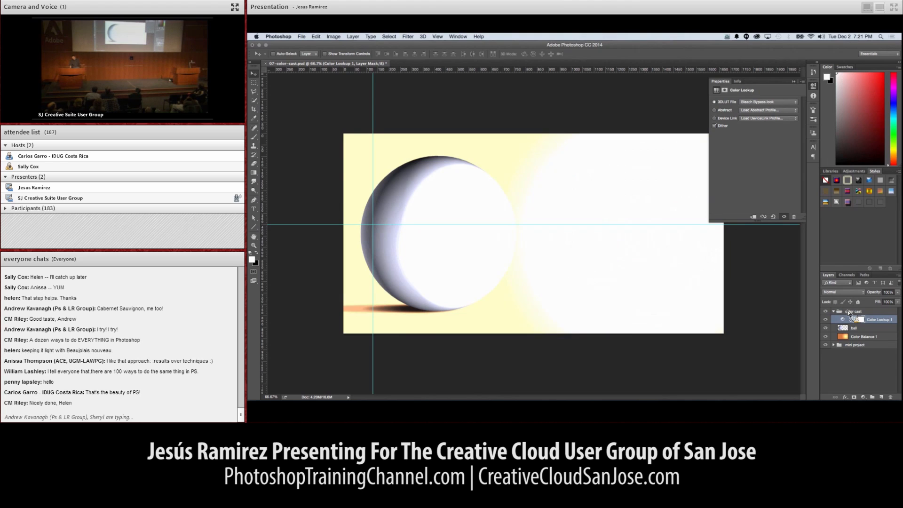
left_click_drag(865, 324, 796, 278)
left_click_drag(751, 221, 754, 220)
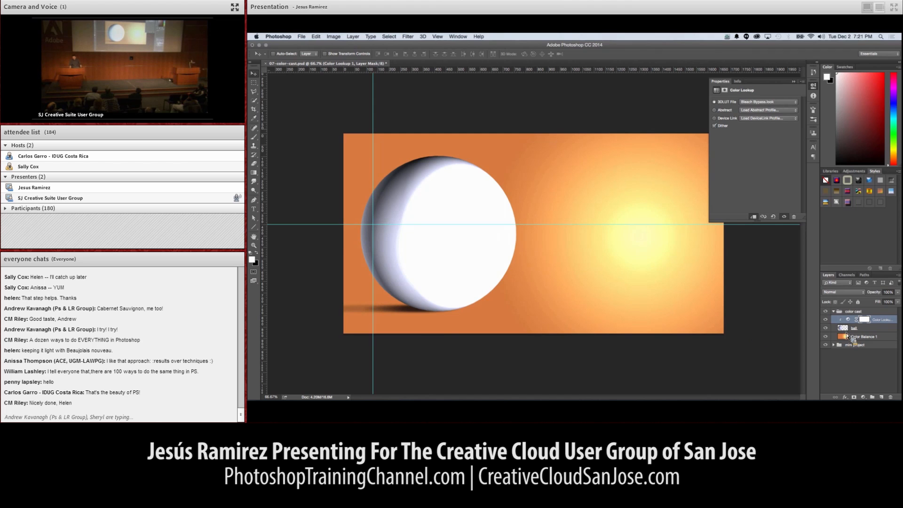
- Try the Crisp_Warm and Crisp_Winter LUTs on the ball, settle on EdgyAmber.3DL and reduce the adjustment's opacity to about 75%
left_click(766, 102)
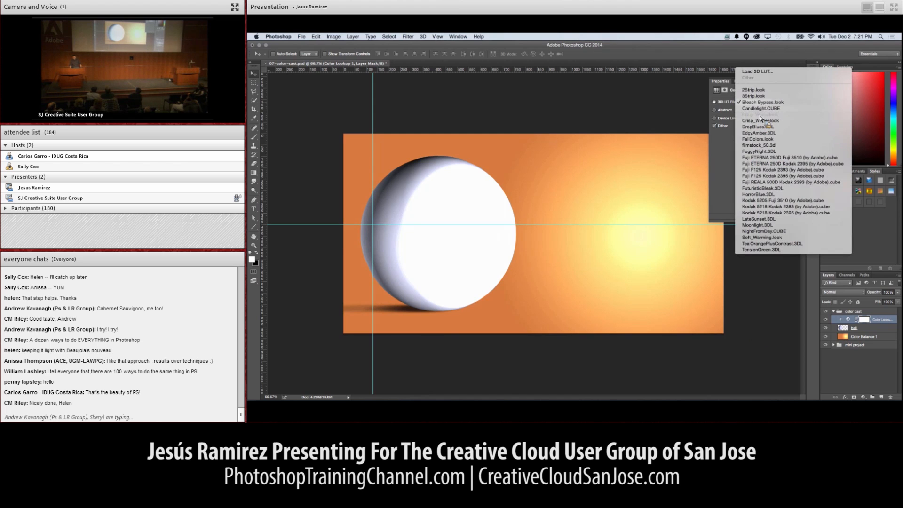
left_click(760, 116)
left_click(762, 104)
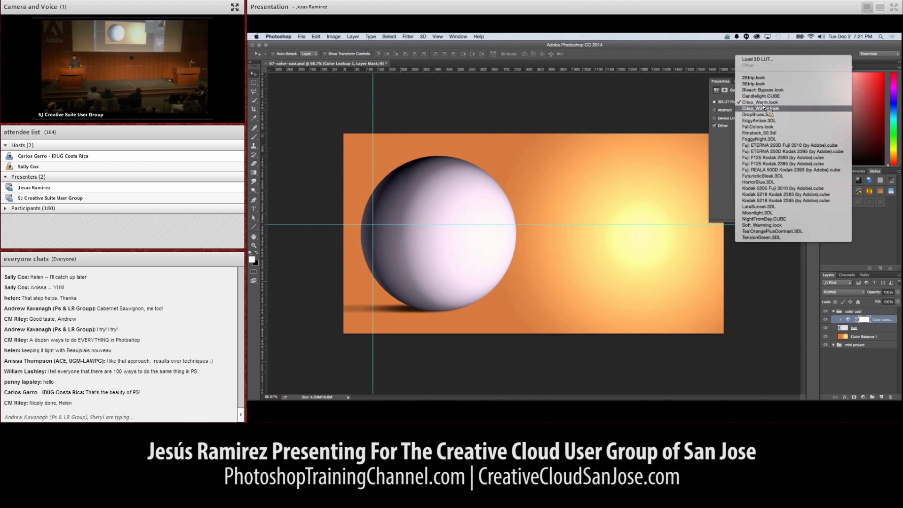
left_click(762, 108)
left_click(766, 108)
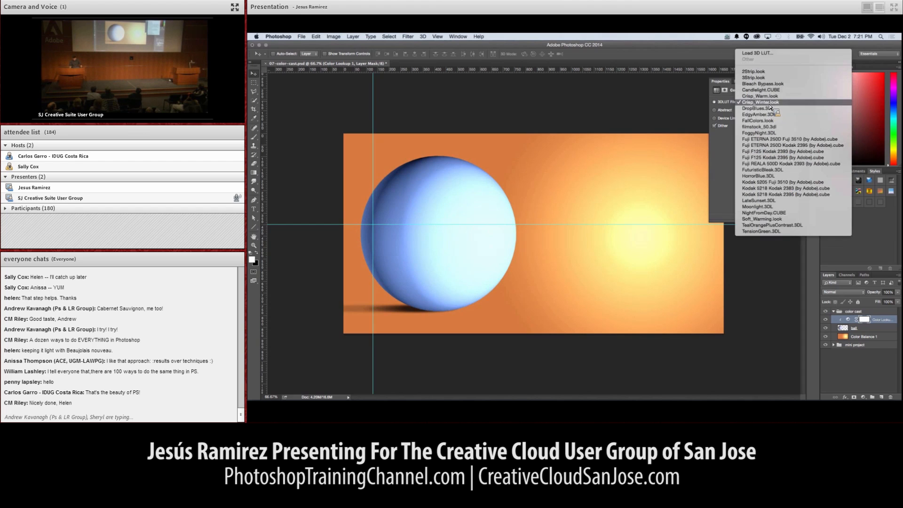
left_click(771, 114)
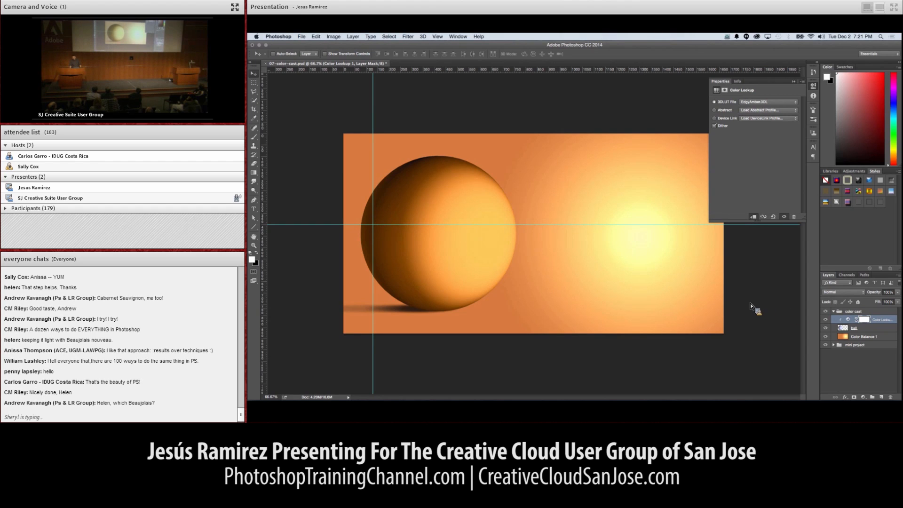
left_click(897, 292)
mouse_move(898, 299)
left_mouse_down()
mouse_move(884, 302)
mouse_move(893, 303)
left_mouse_up()
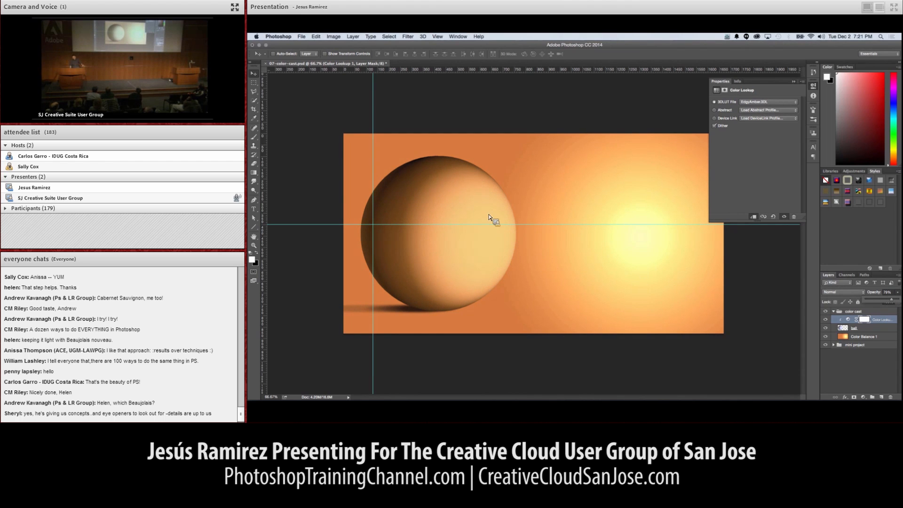
- Collapse and hide the color cast group and expand the mini project group
left_click(853, 311)
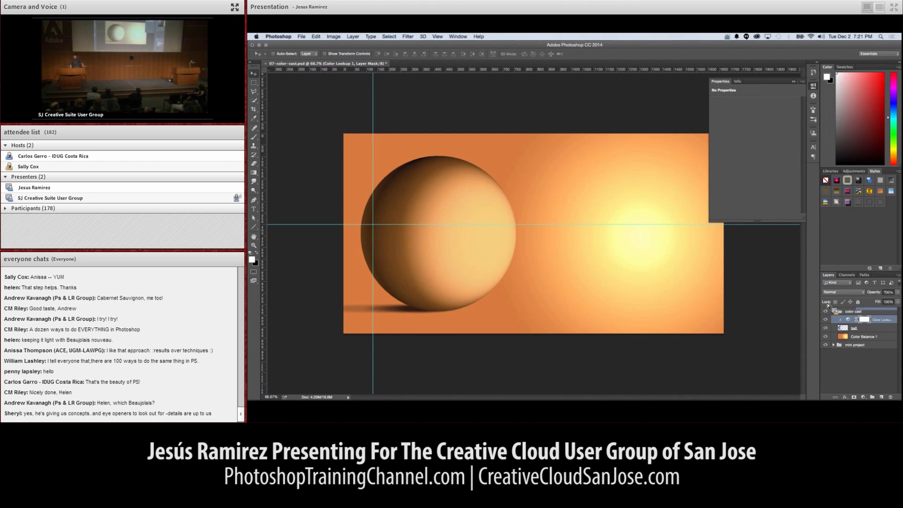
left_click(833, 312)
left_click(825, 312)
left_click(833, 320)
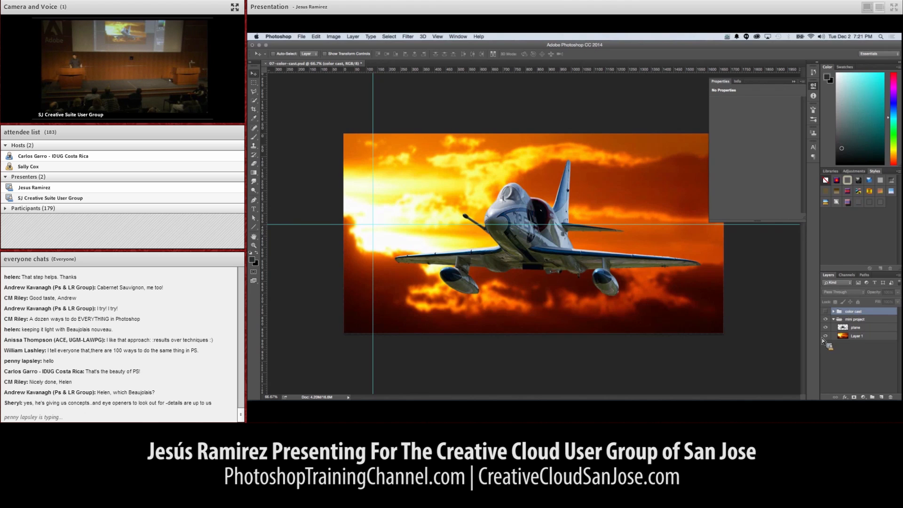
- Add a Curves adjustment layer above the plane layer and clip it to the plane
left_click(856, 328)
left_click(863, 397)
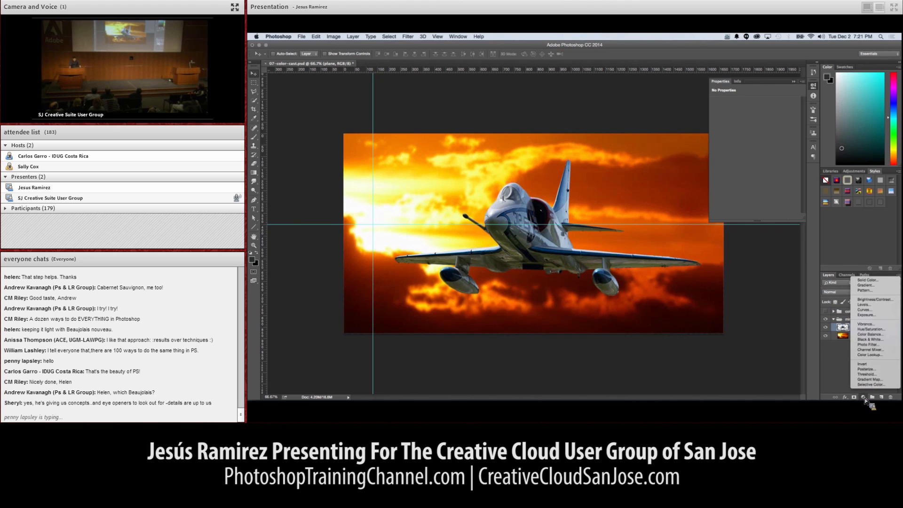
left_click(873, 310)
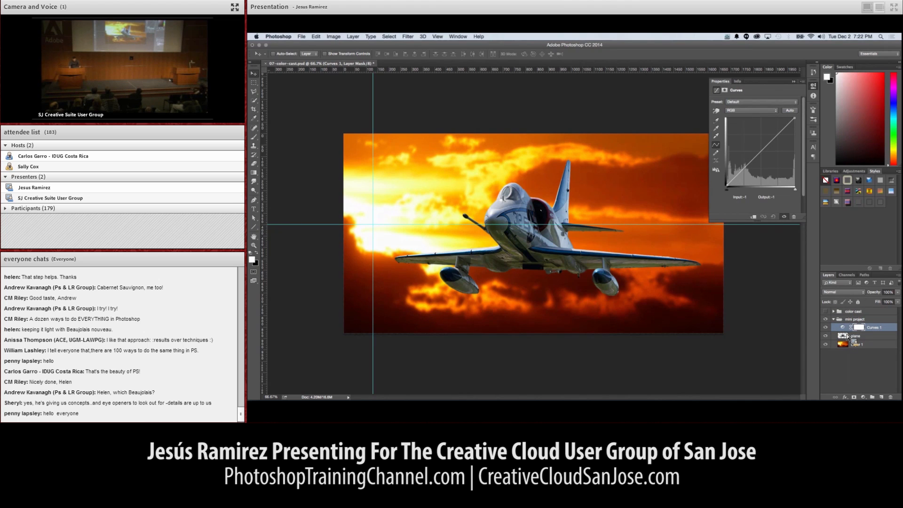
left_click(847, 334)
left_click(849, 331, "alt")
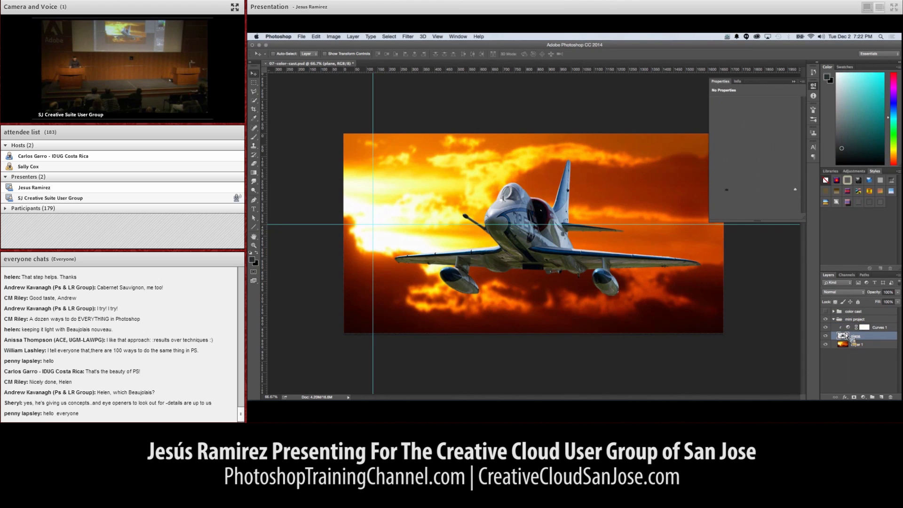
left_click(849, 328)
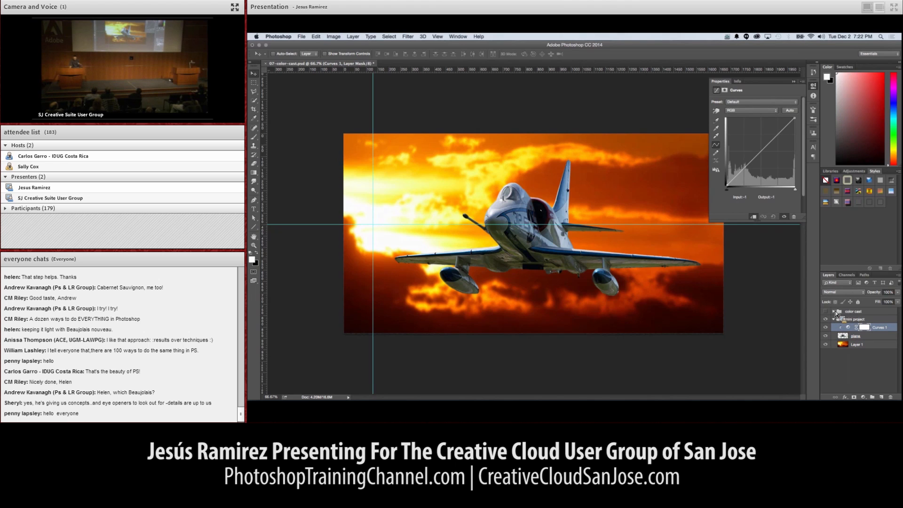
left_click(802, 81)
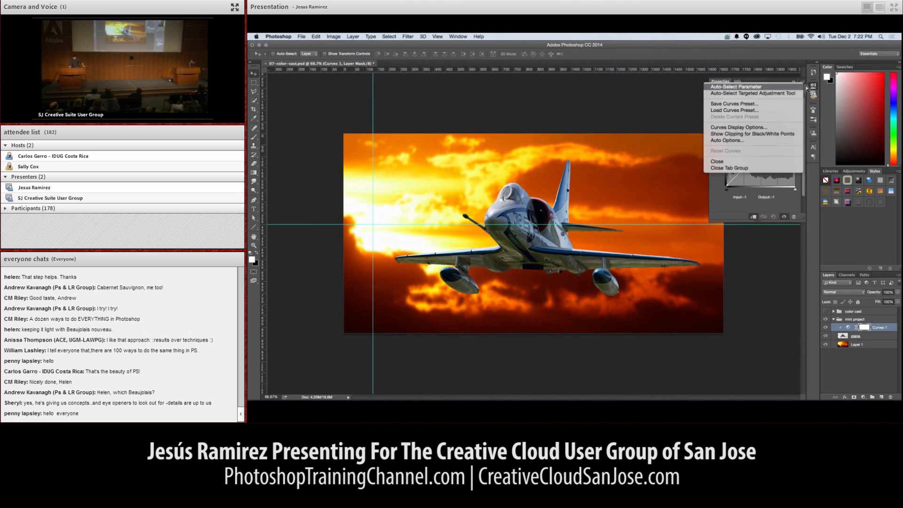
left_click(804, 81)
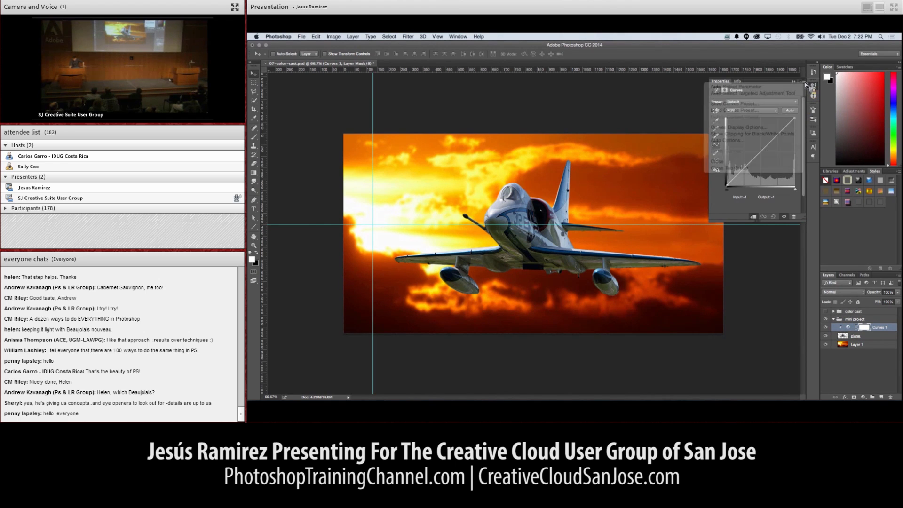
left_click(806, 84)
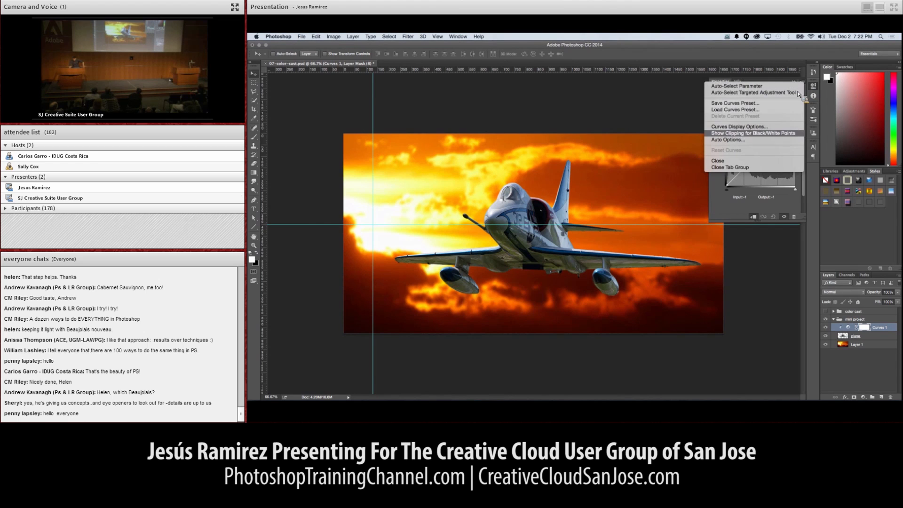
left_click(752, 140)
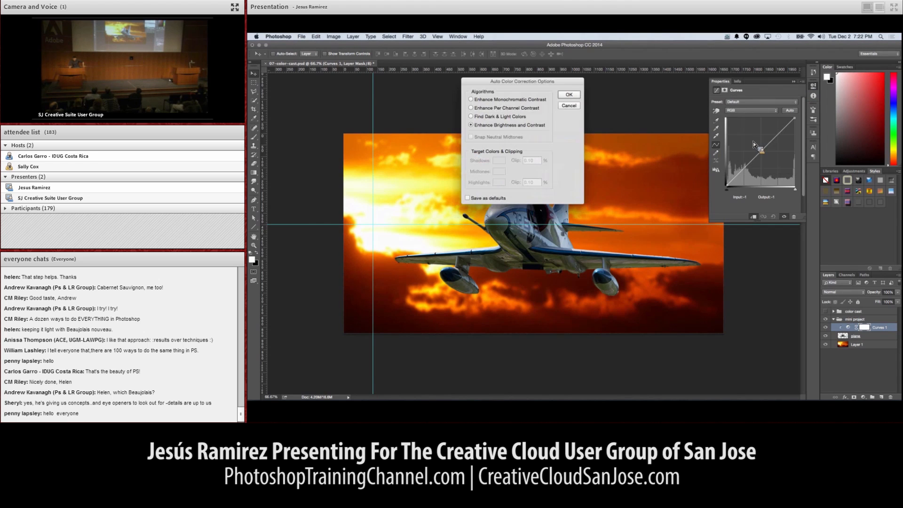
left_click(512, 117)
left_click_drag(528, 89, 684, 104)
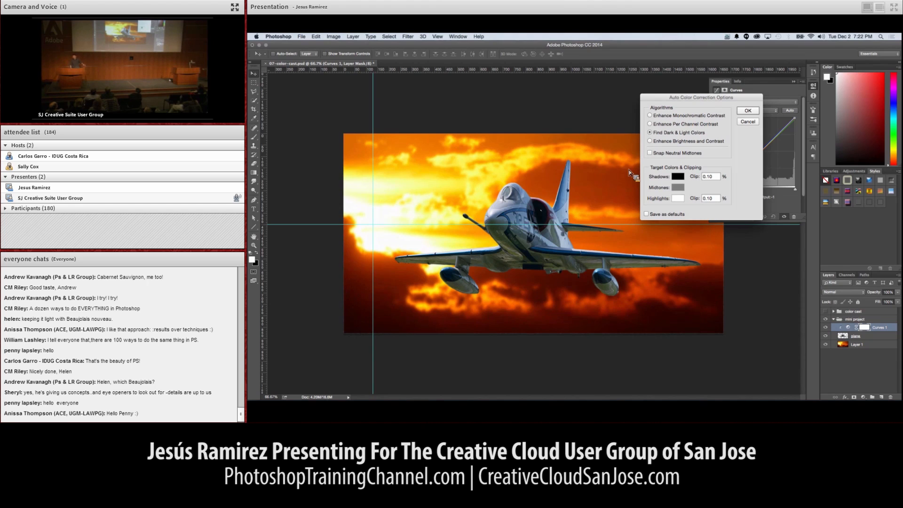
left_click(681, 177)
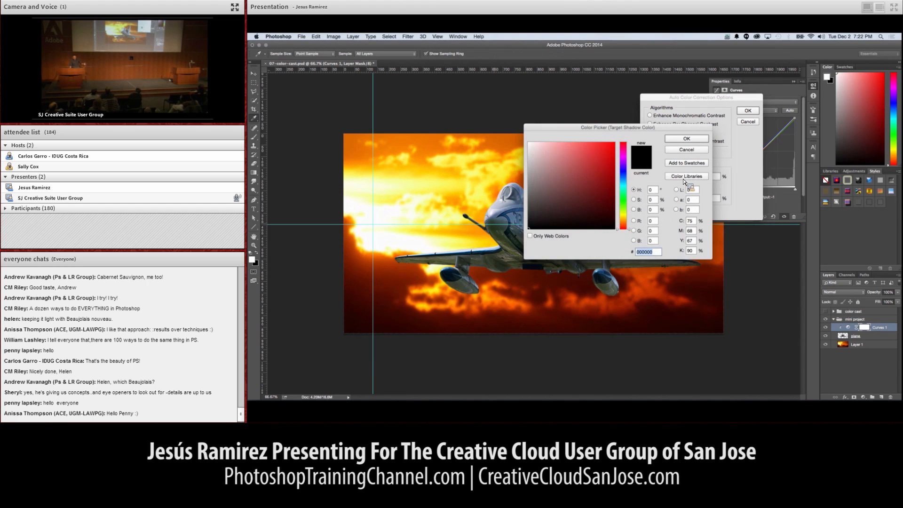
left_click(388, 315)
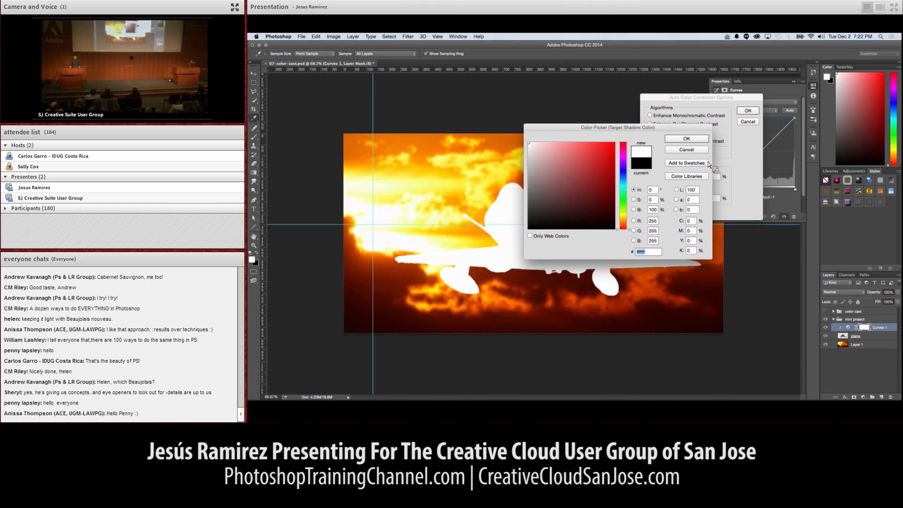
left_click(686, 149)
left_click(747, 121)
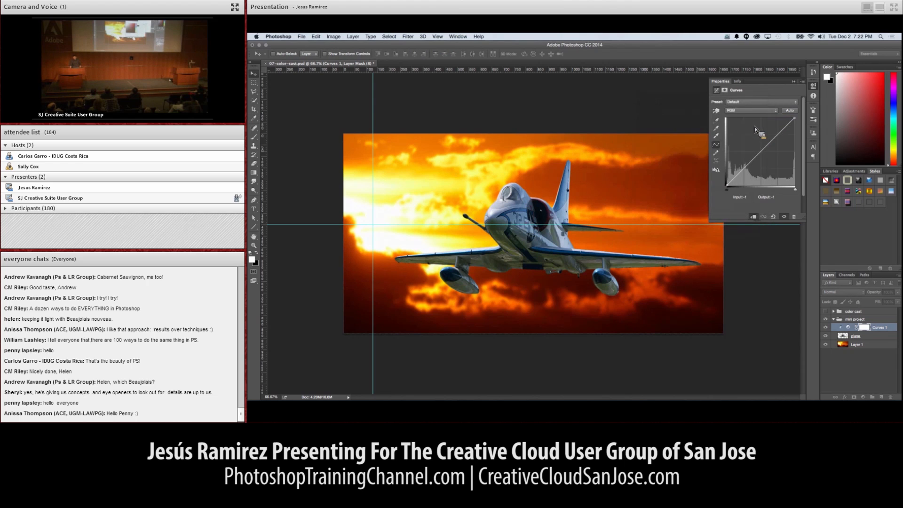
- Open the Curves adjustment's Auto Color Correction Options and choose the Find Dark & Light Colors algorithm
left_click(851, 329)
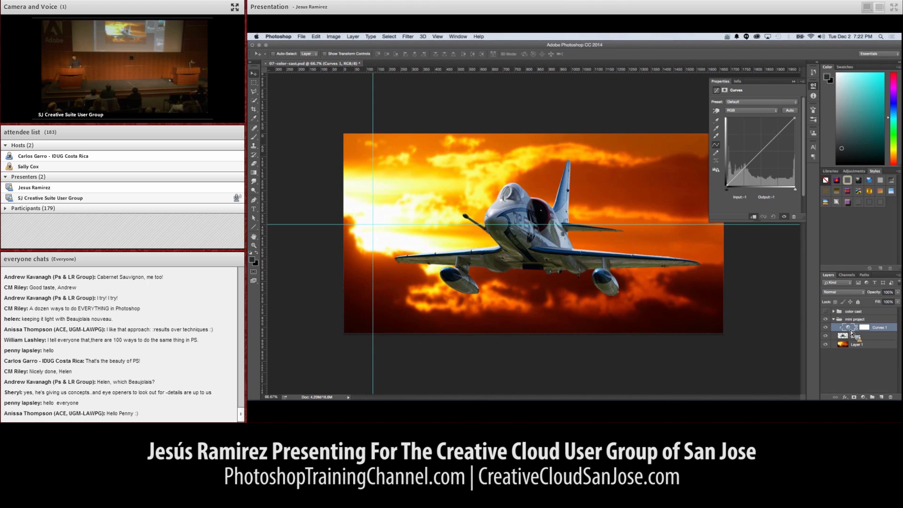
left_click_drag(852, 332, 849, 339)
left_click(803, 82)
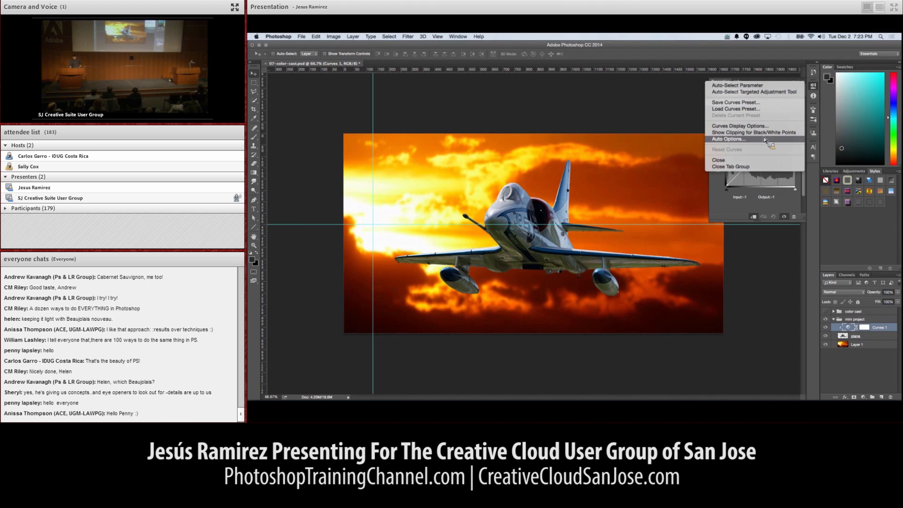
left_click(749, 139)
left_click(682, 132)
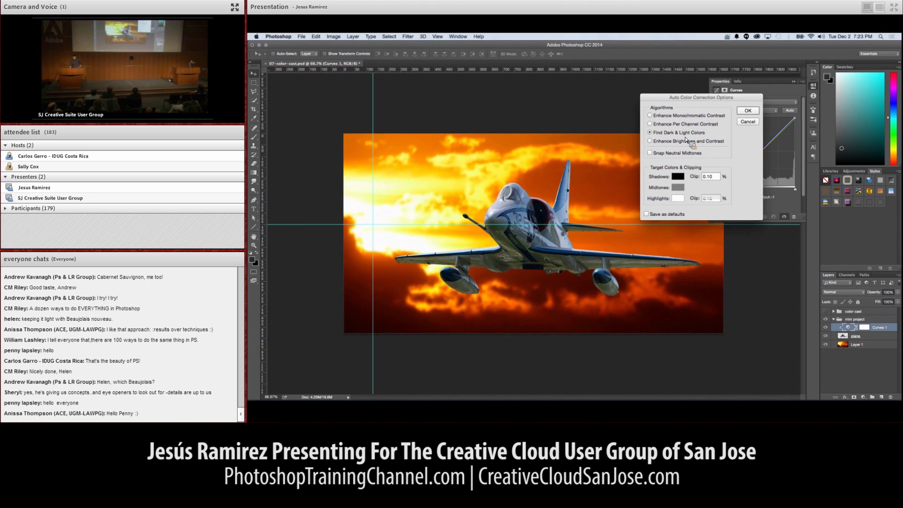
- Set the target shadow color to the dark red #310700 sampled from the lower edge of the sunset background
left_click(680, 177)
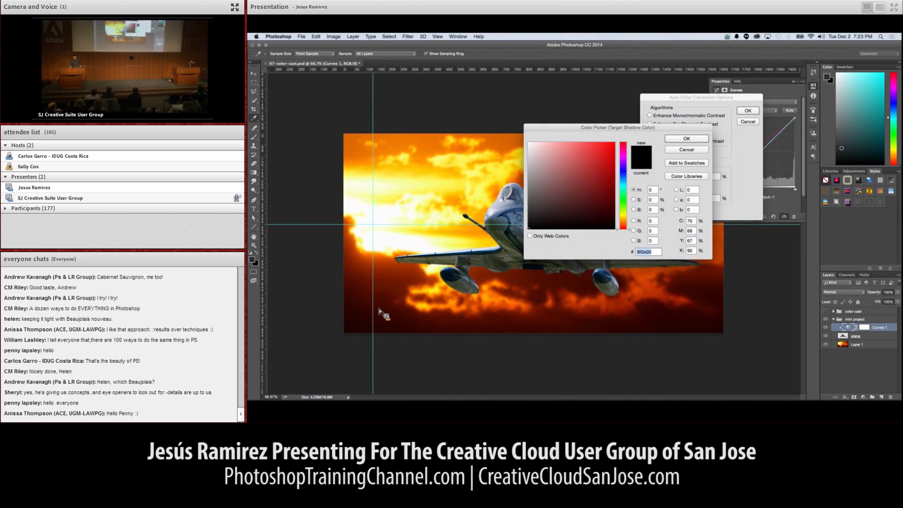
left_click(384, 332)
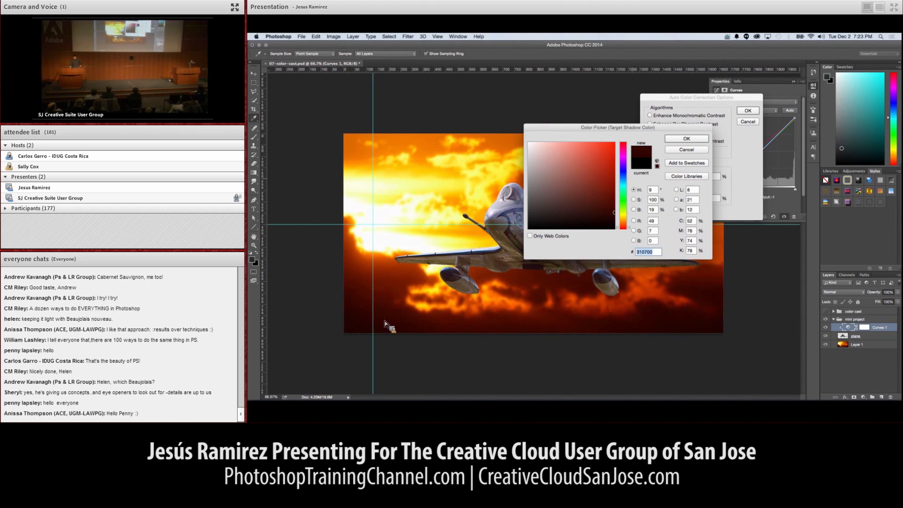
left_click(686, 138)
- Set the target highlight color to the yellow #fafd6c sampled beside the cockpit, and accept the options without saving them as defaults
left_click(682, 200)
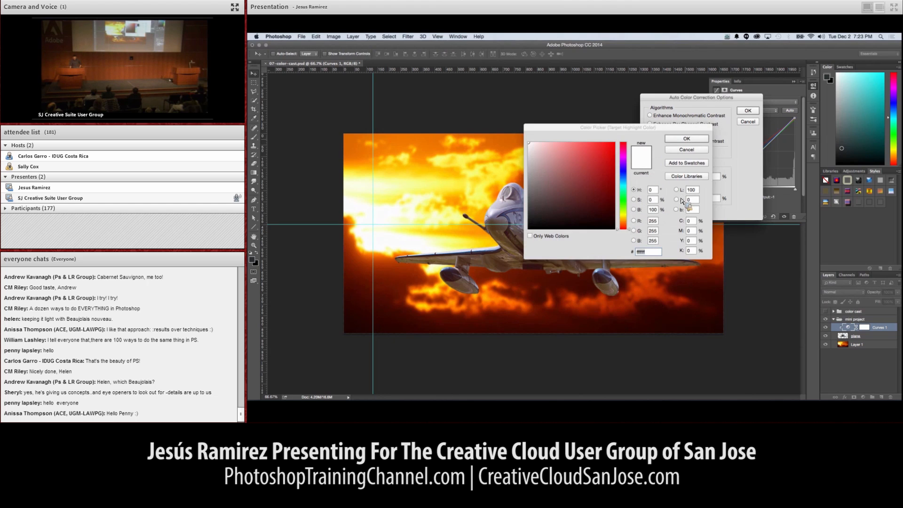
left_click(472, 180)
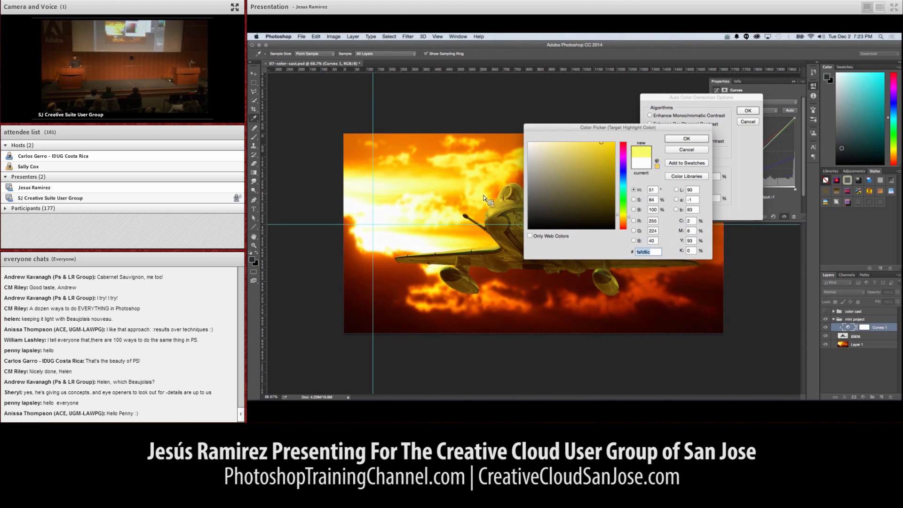
left_click(484, 199)
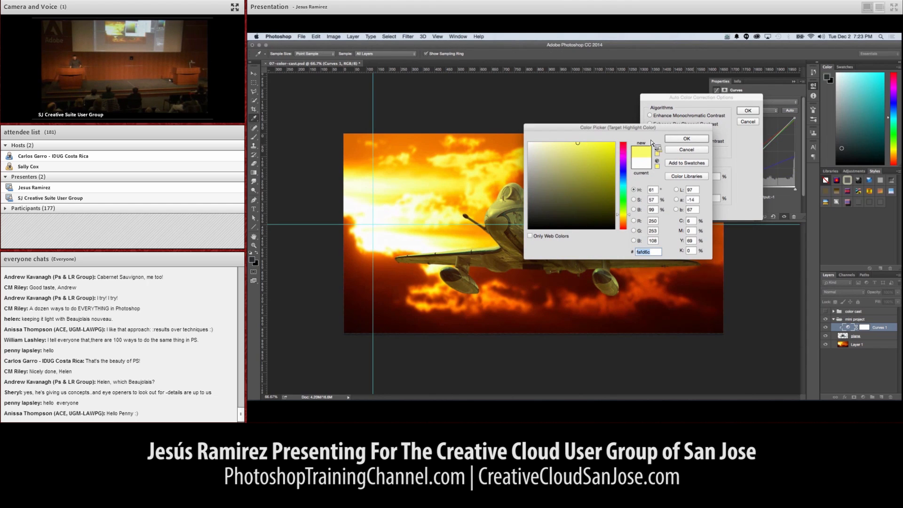
left_click(695, 138)
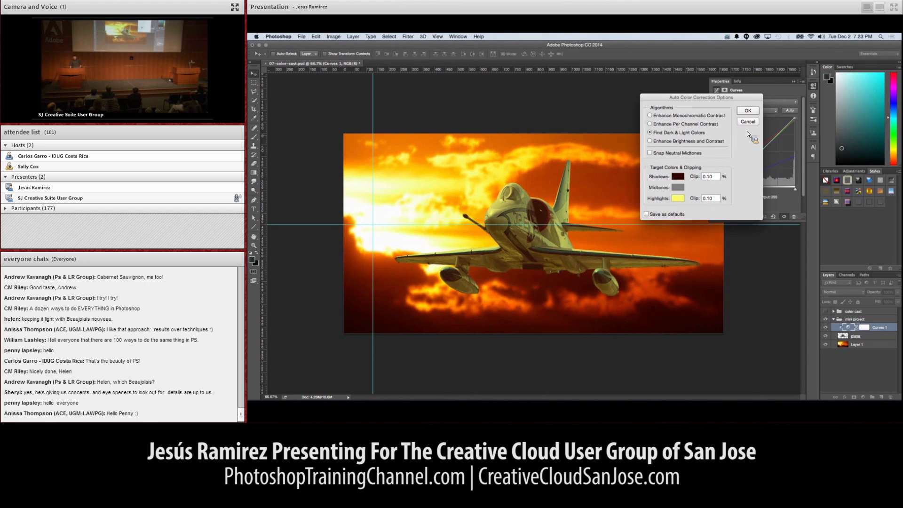
left_click(747, 112)
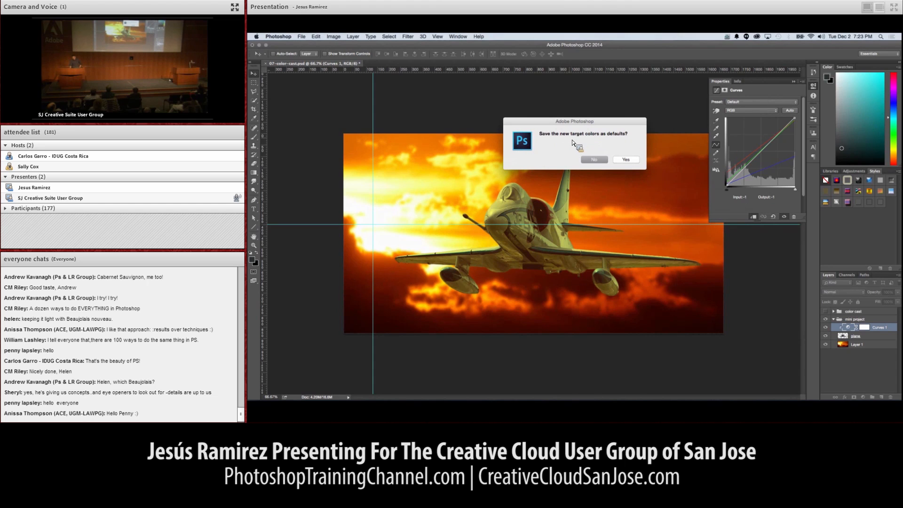
left_click(605, 160)
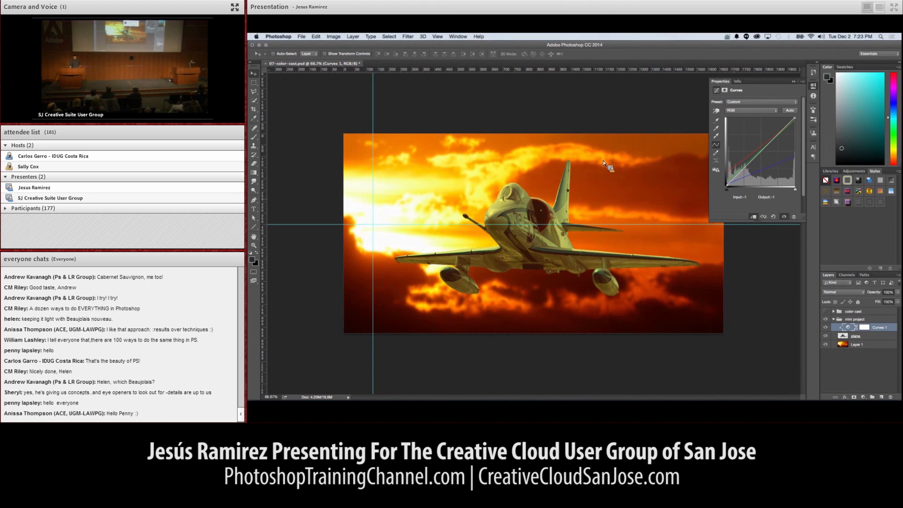
- Examine the Red channel curve and the list of color channels in the plane's Curves adjustment
left_click(748, 111)
left_click_drag(752, 139, 776, 205)
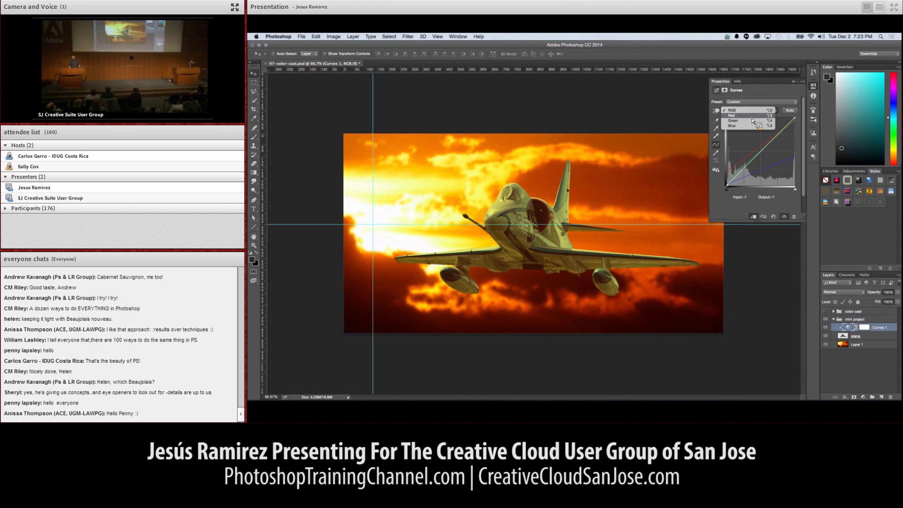
left_click(751, 116)
left_click(759, 152)
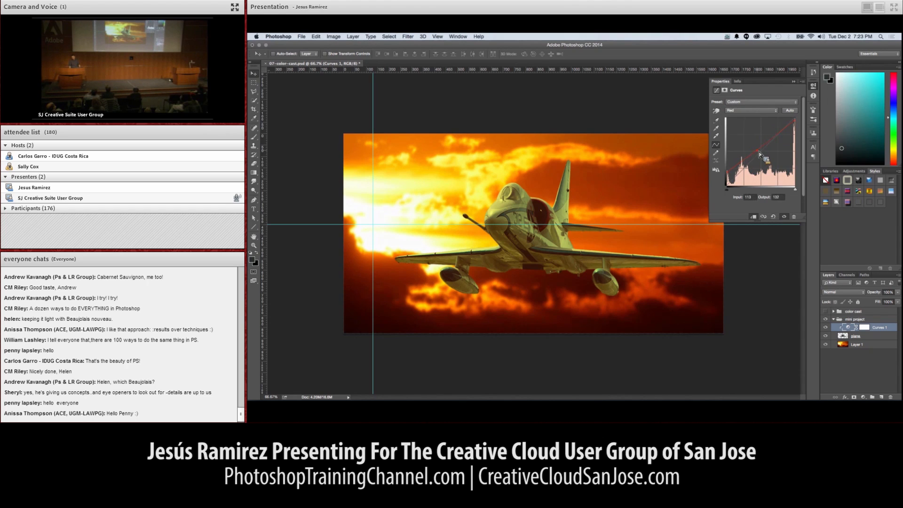
left_click_drag(758, 151, 780, 196)
left_click(749, 111)
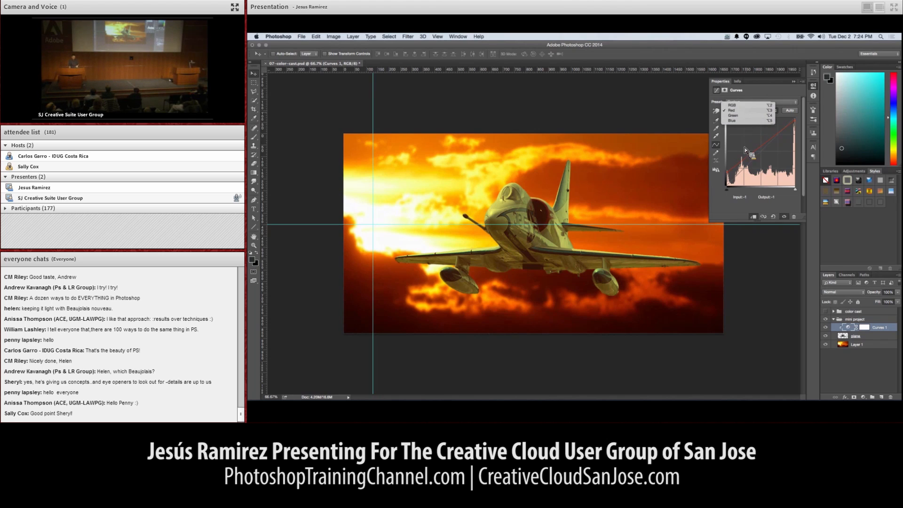
left_click(743, 140)
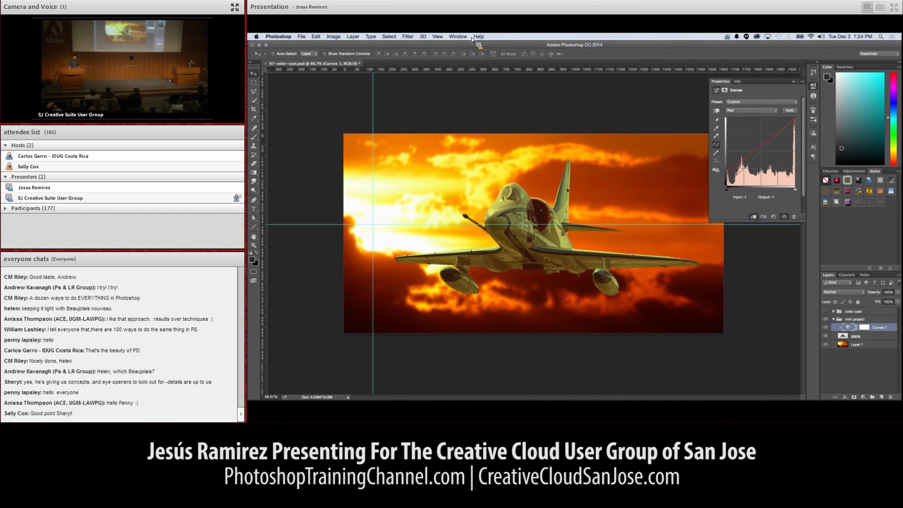
- Show the Info panel's RGB and CMYK readouts, collapse the panel, and hide the Curves adjustment to compare the plane's original color
left_click(457, 37)
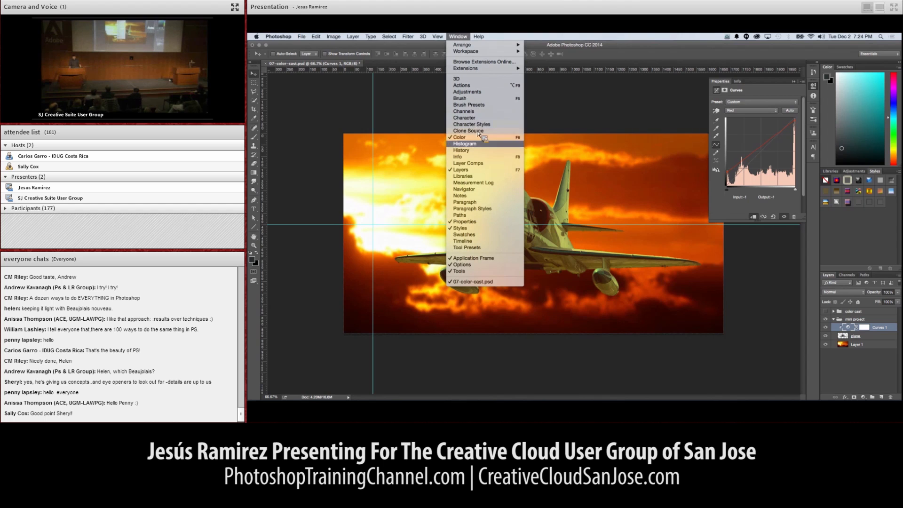
left_click(479, 157)
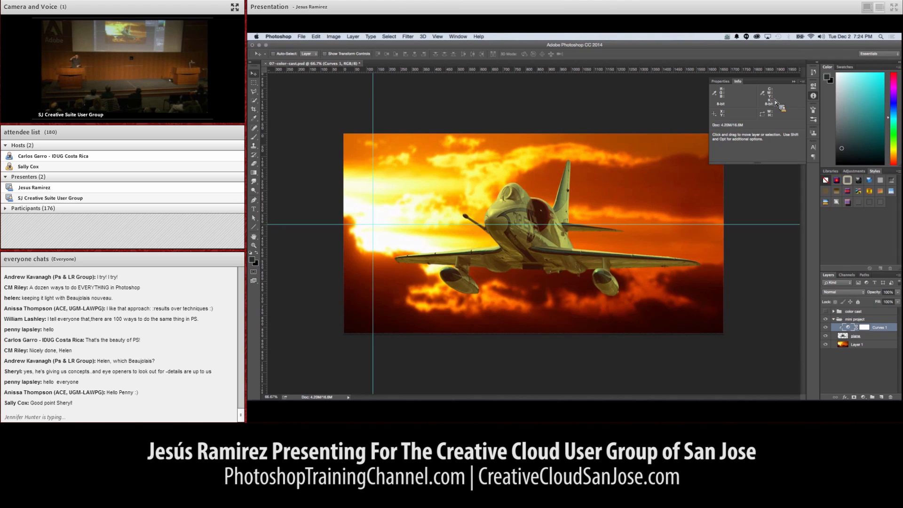
left_click(794, 82)
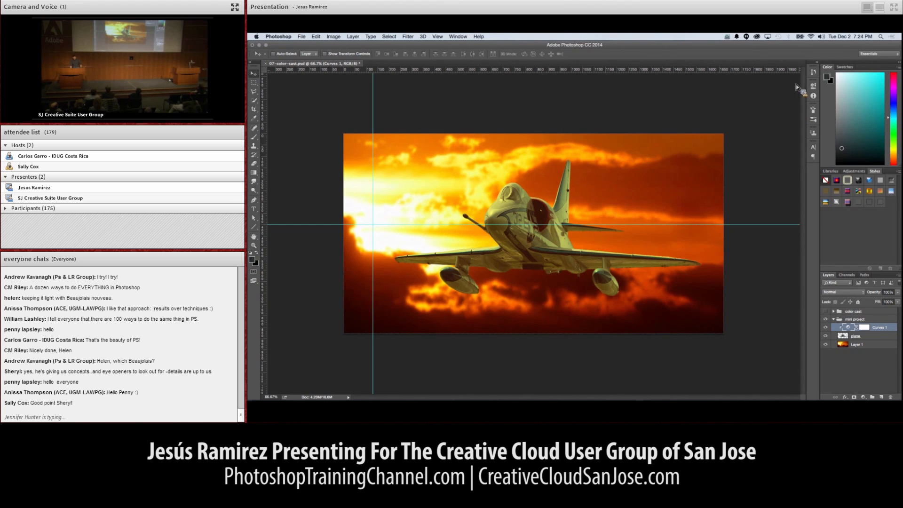
right_click(733, 180)
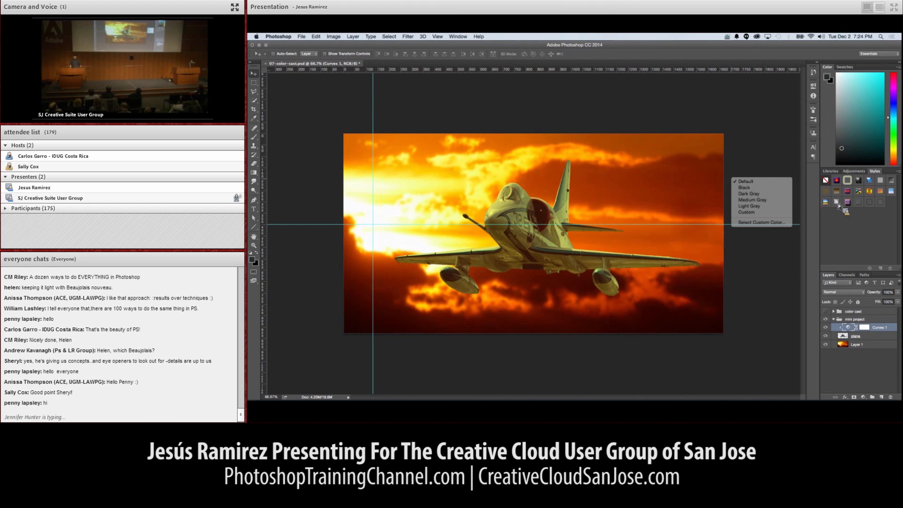
left_click(842, 317)
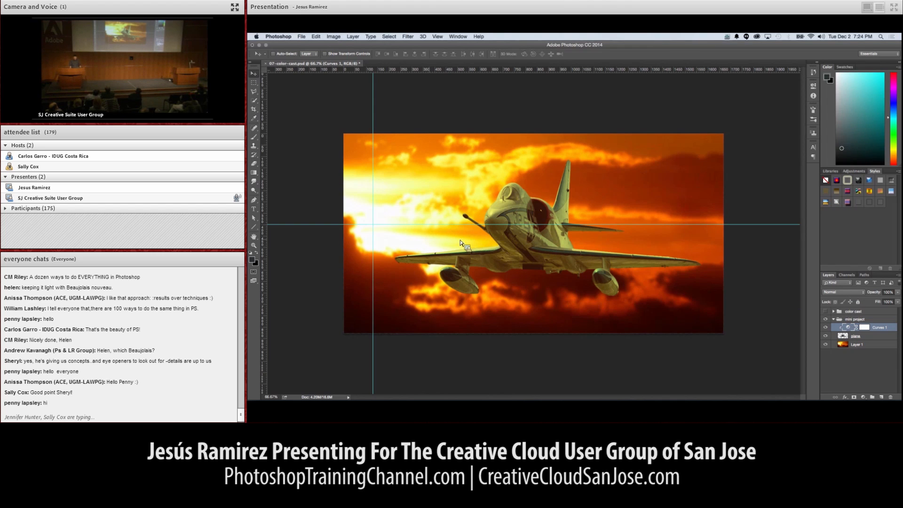
left_click(825, 327)
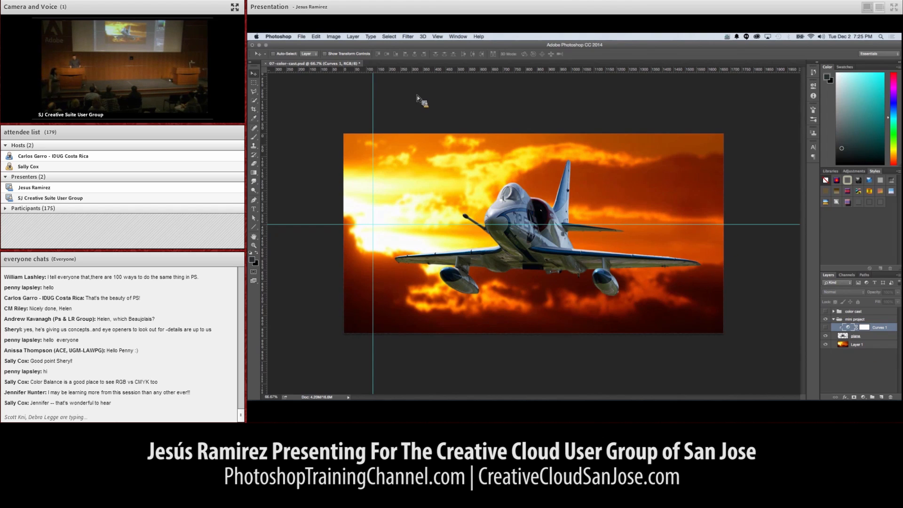
- Close 07-color-cast.psd and open 08-reflections.psd from the sj-user-group folder
left_click(266, 64)
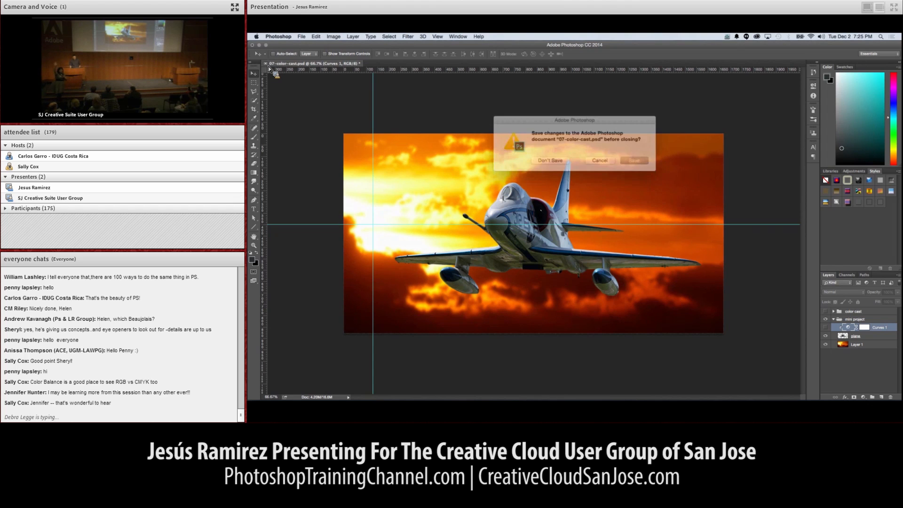
key("super+o")
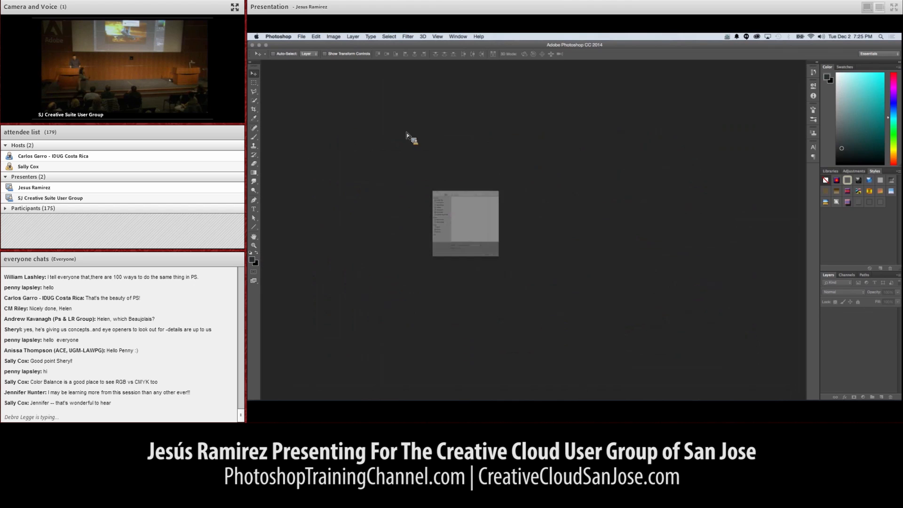
left_click(486, 228)
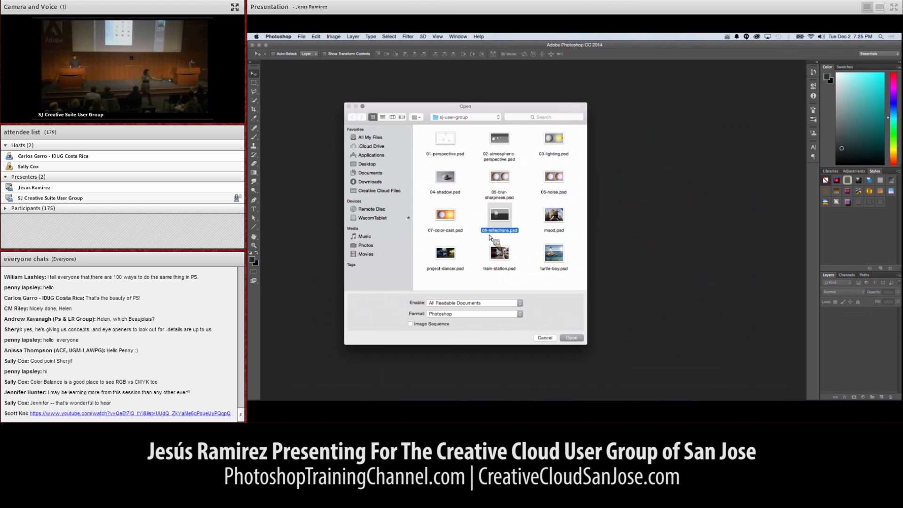
double_click(500, 217)
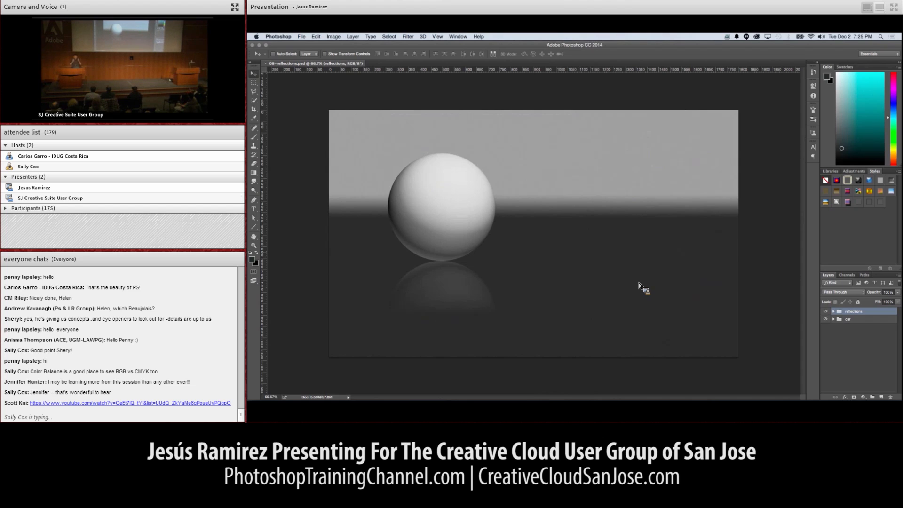
- Hide the reflections group and duplicate the car layer inside the car group
left_click(825, 312)
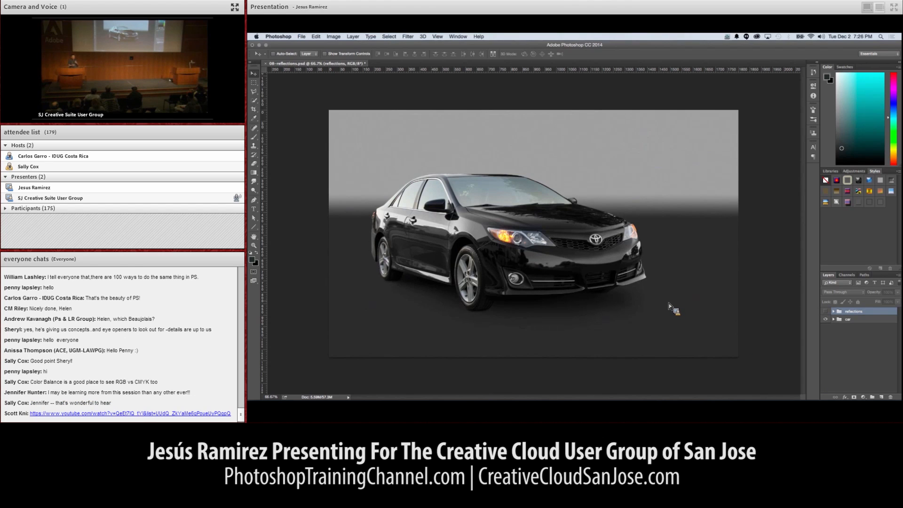
left_click(833, 318)
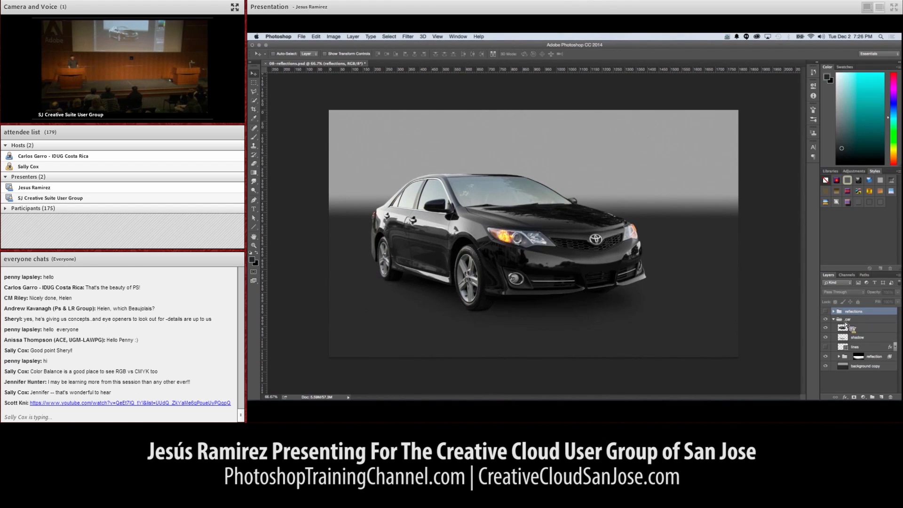
left_click(856, 328)
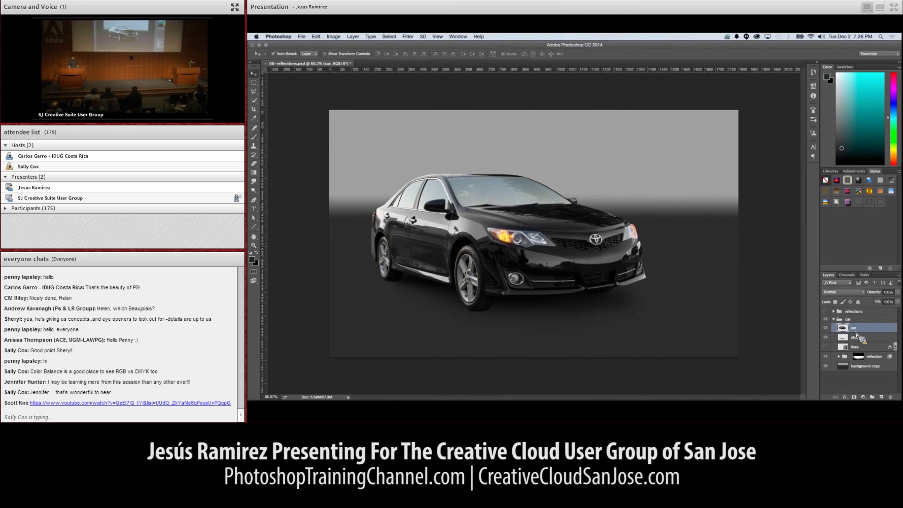
key("super+j")
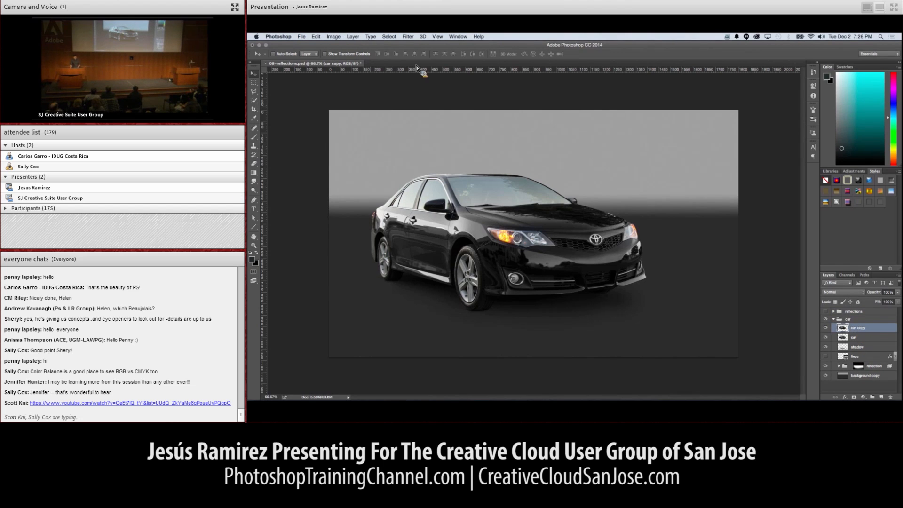
- Flip the car copy layer vertically with Free Transform
key("super+t")
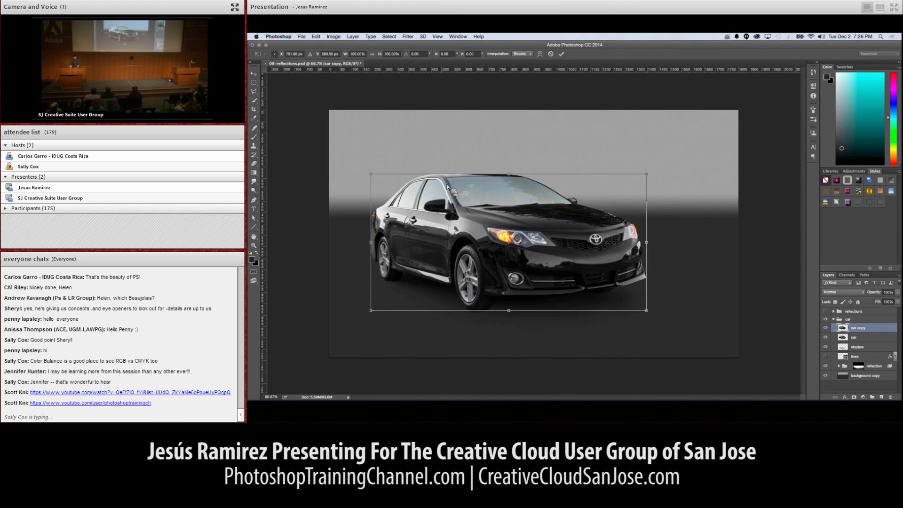
right_click(455, 213)
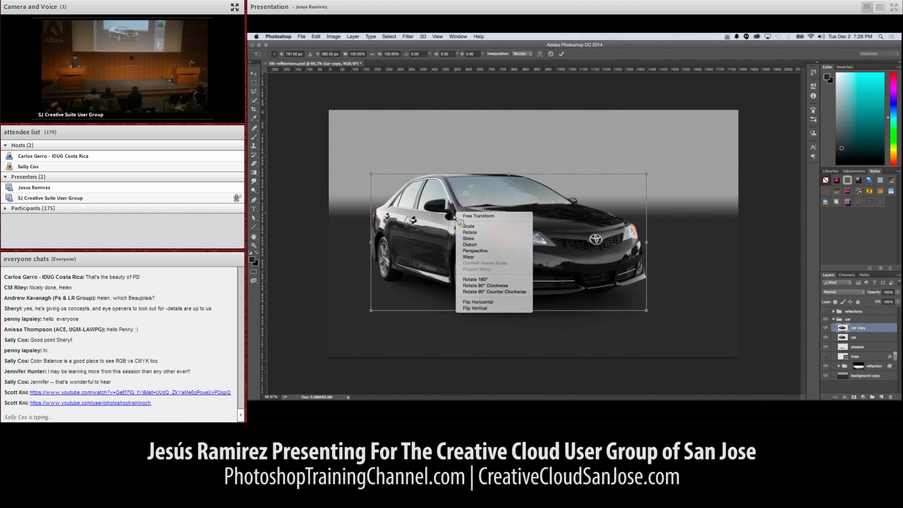
left_click(489, 308)
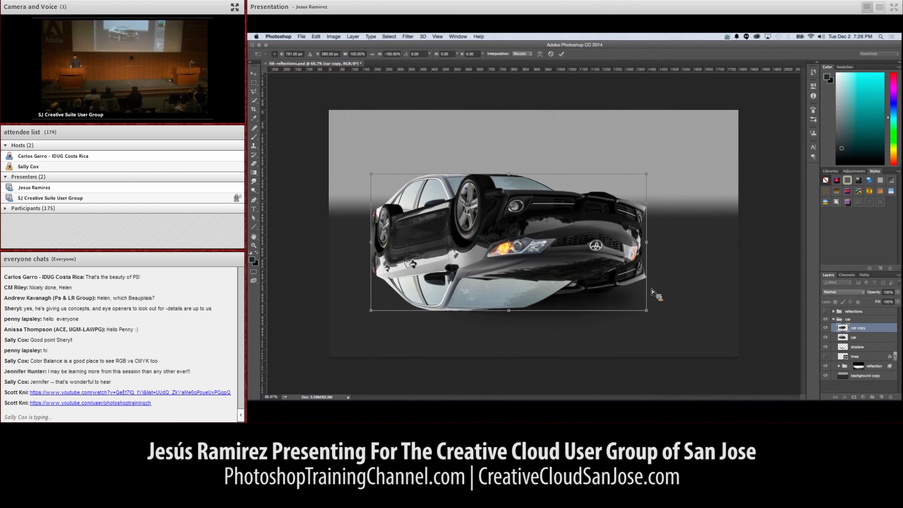
key("Return")
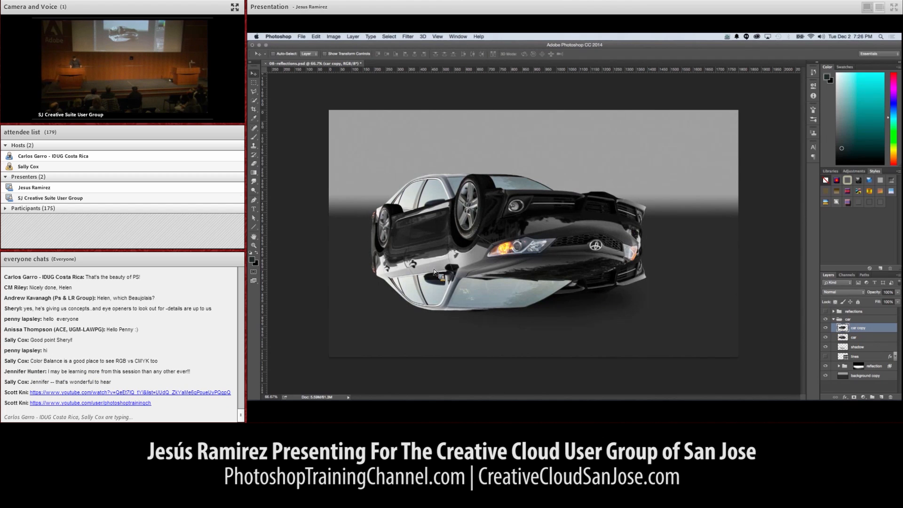
- Move the flipped car copy down until its wheels meet the original car's wheels, then hide the copy
left_click_drag(481, 224, 478, 336)
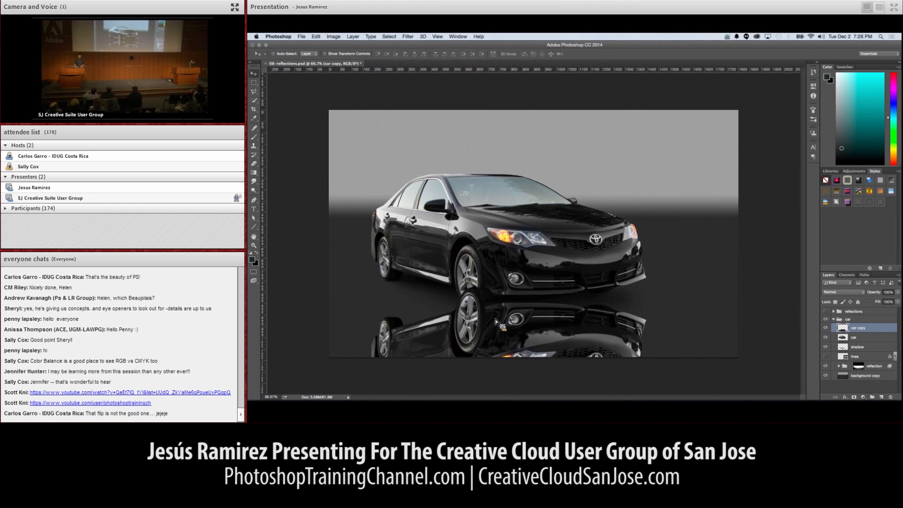
left_click(825, 328)
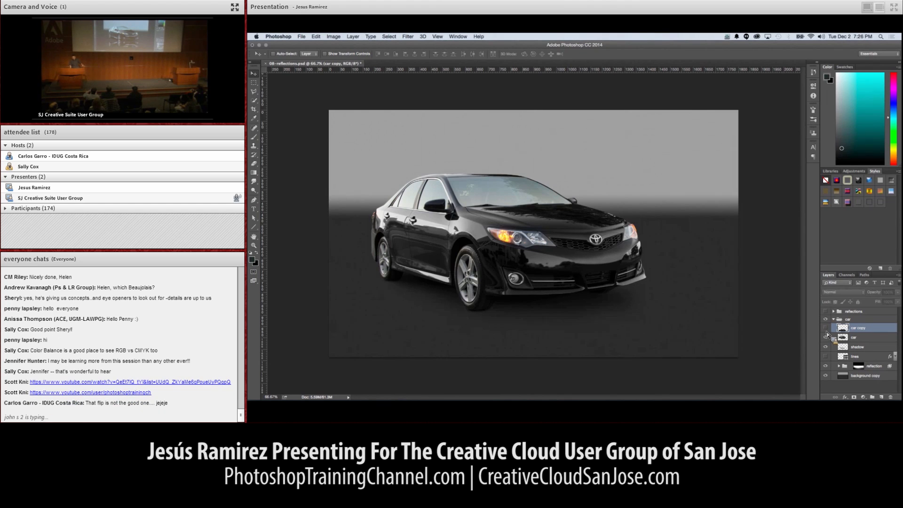
- Compare the car, car copy, shadow and lines layers by toggling their visibility, leaving only the car and shadow showing over the background
left_click_drag(825, 337, 825, 347)
left_click(825, 356)
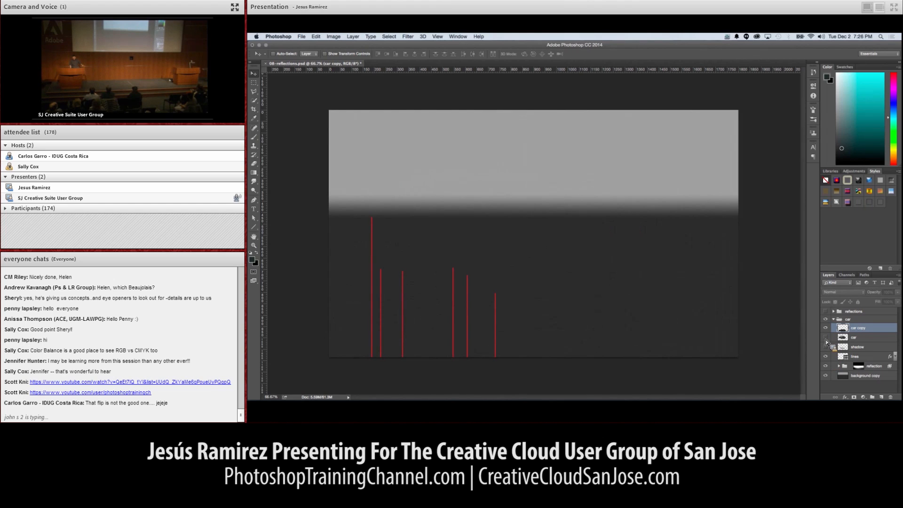
left_click(826, 330)
left_click(826, 328)
left_click(825, 338)
left_click(825, 356)
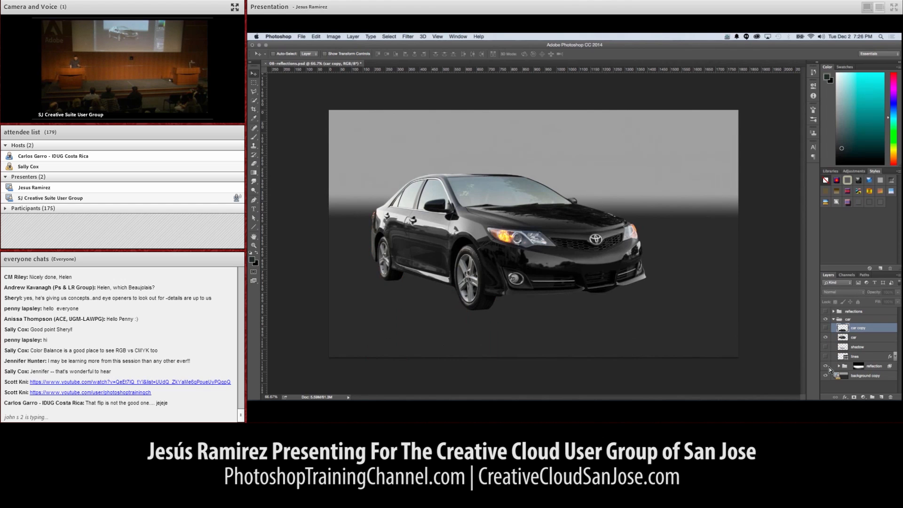
left_click(826, 367)
left_click(825, 346)
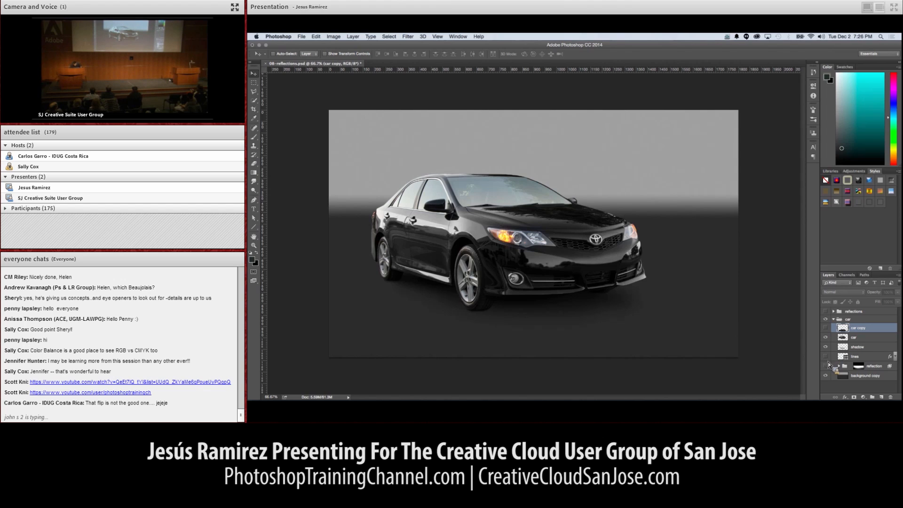
- Expand the reflection group and show its pieces subgroup together with the lines layer to check how the reflection lines up with the car
left_click(838, 366)
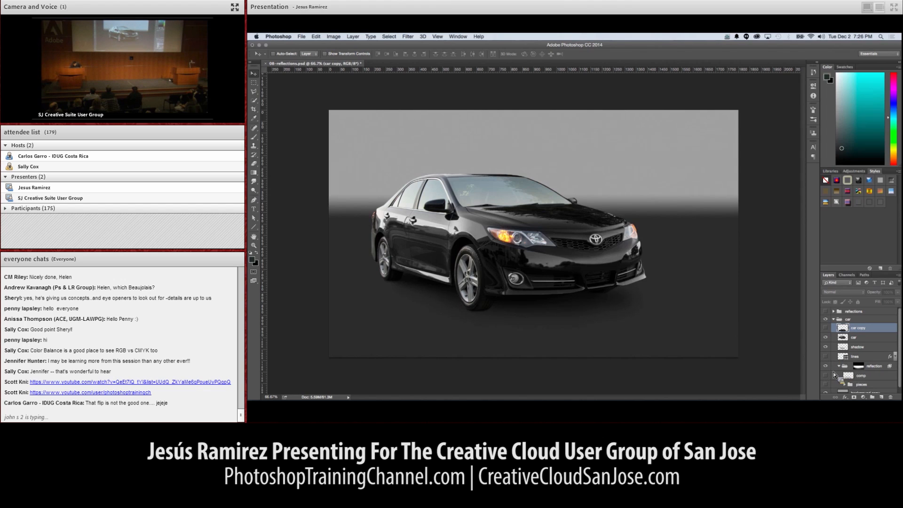
left_click(826, 375)
left_click_drag(846, 326, 836, 383)
left_click(825, 384)
left_click(825, 357)
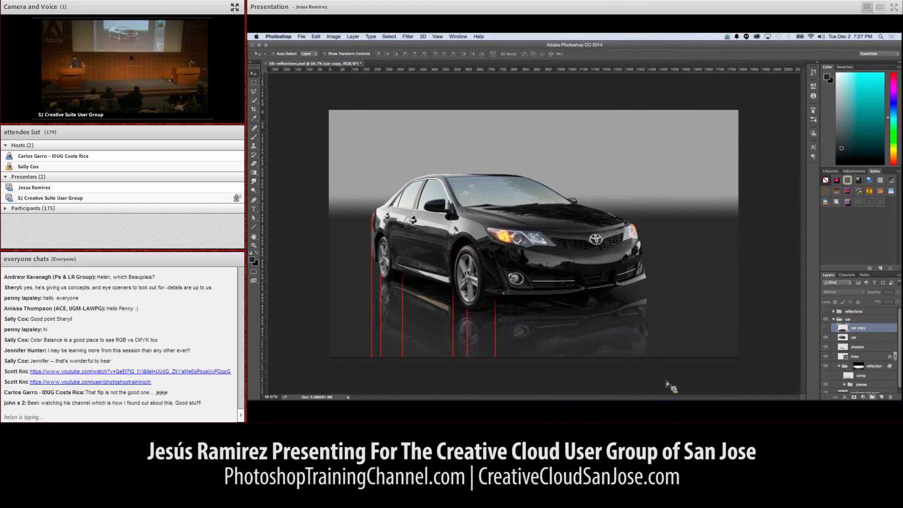
- Hide the lines layer and inspect the separate reflection pieces (front, tire front, side, back tire) by toggling them, restoring all and collapsing the reflection group
left_click(845, 384)
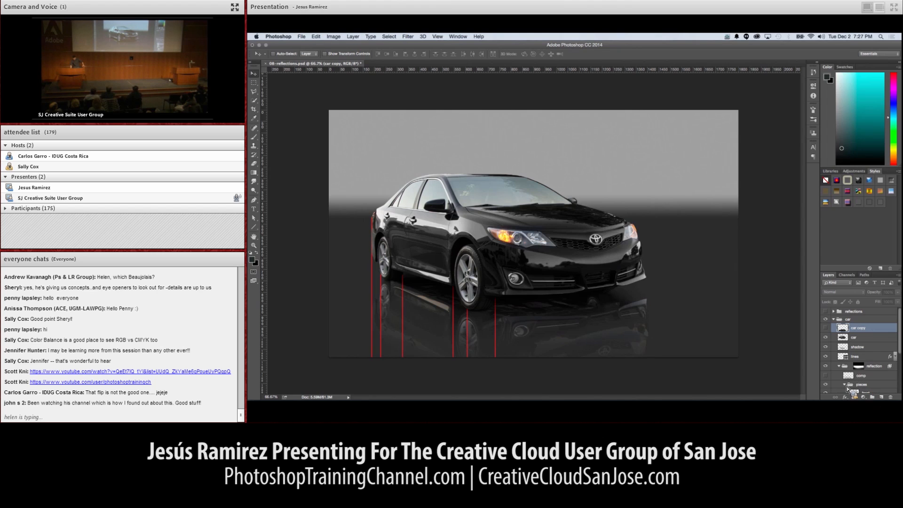
left_click(825, 357)
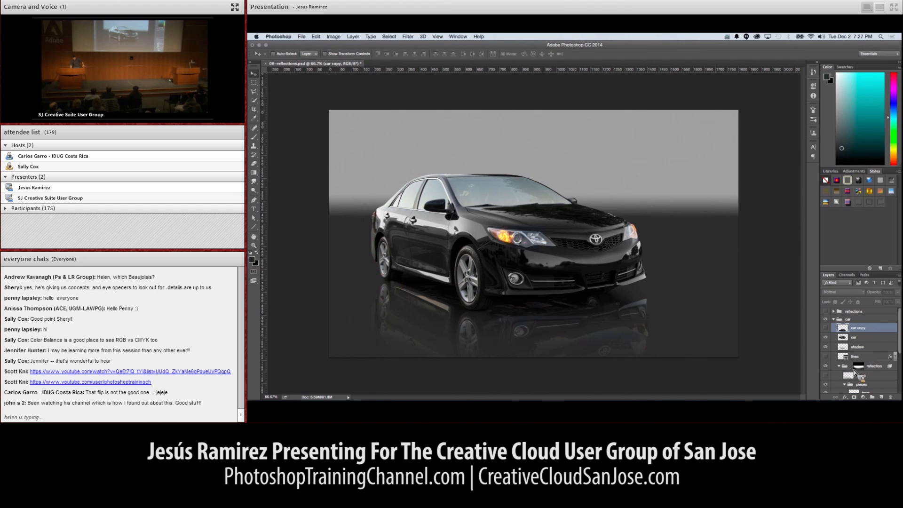
scroll(831, 350, "down", 5)
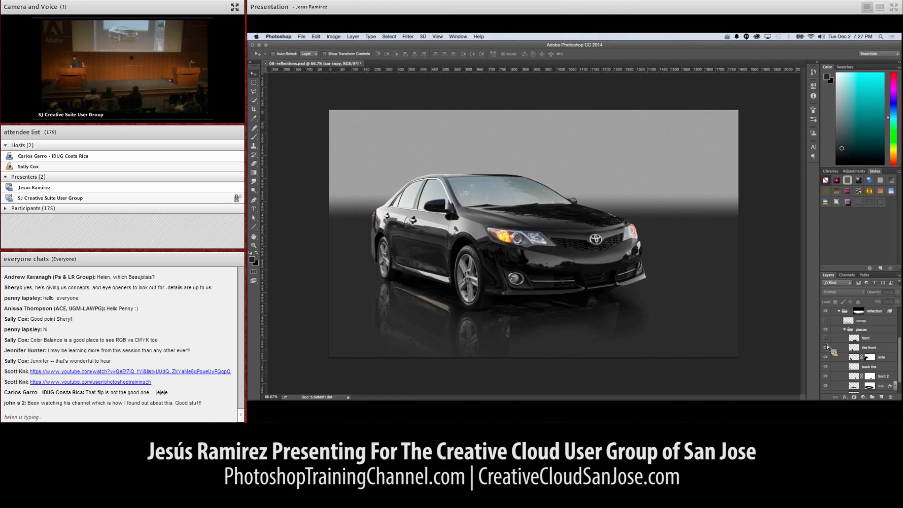
left_click(826, 348)
left_click(826, 347)
left_click(827, 357)
left_click(828, 363)
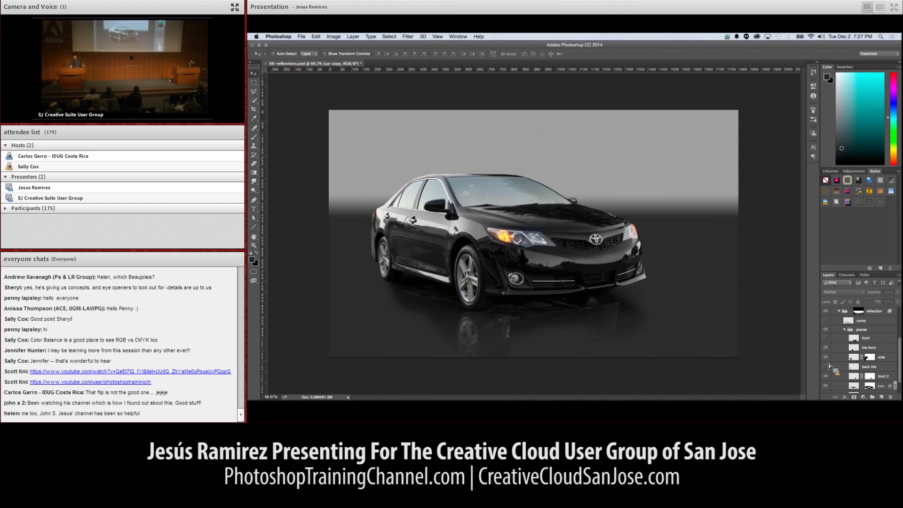
left_click(825, 361)
left_click(825, 347)
left_click(825, 338)
left_click(825, 347)
left_click(825, 367)
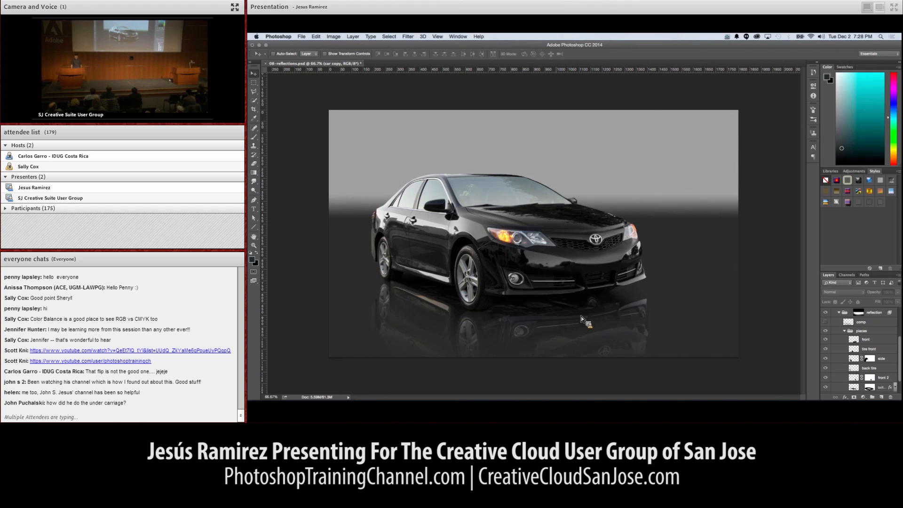
left_click(839, 312)
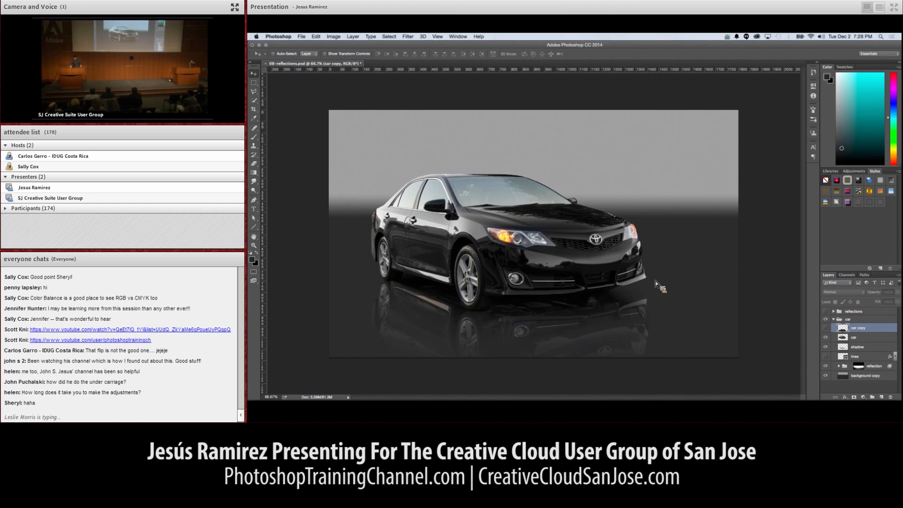
- Close 08-reflections.psd without saving and open mood.psd from the sj-user-group folder
left_click(266, 63)
left_click(557, 160)
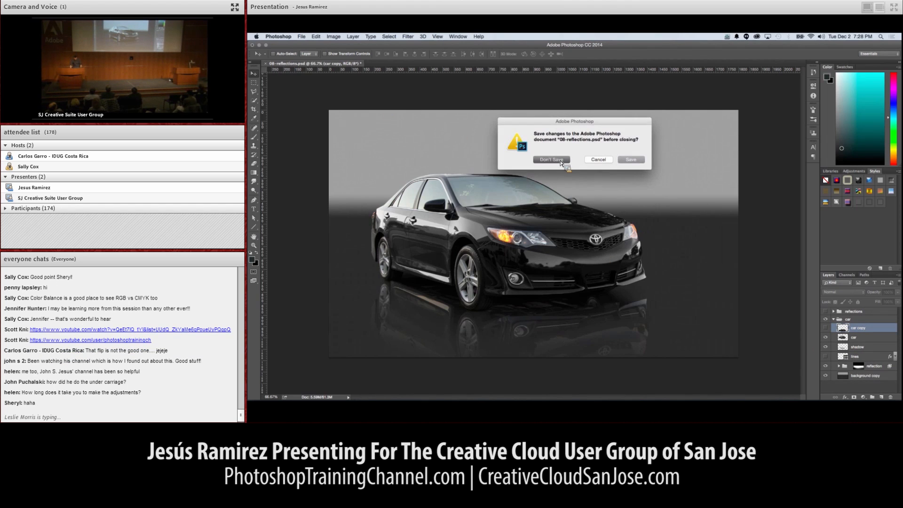
left_click(302, 36)
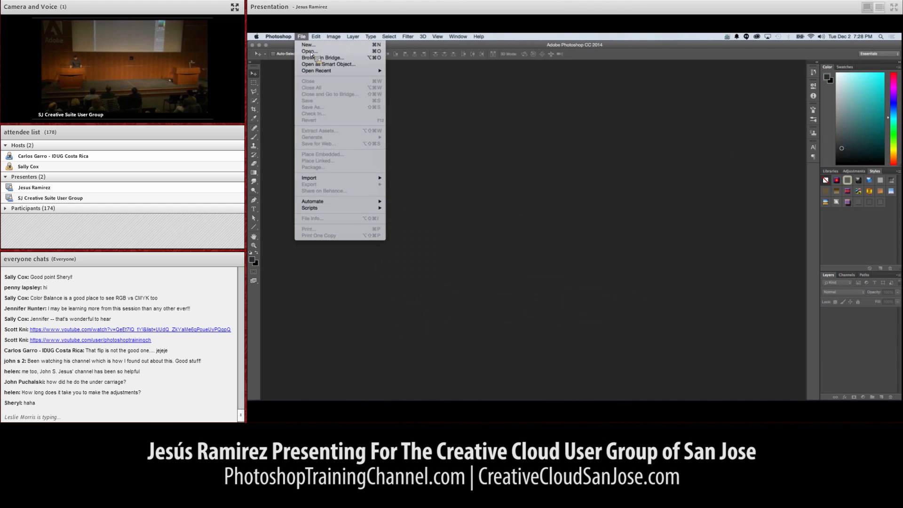
left_click(308, 51)
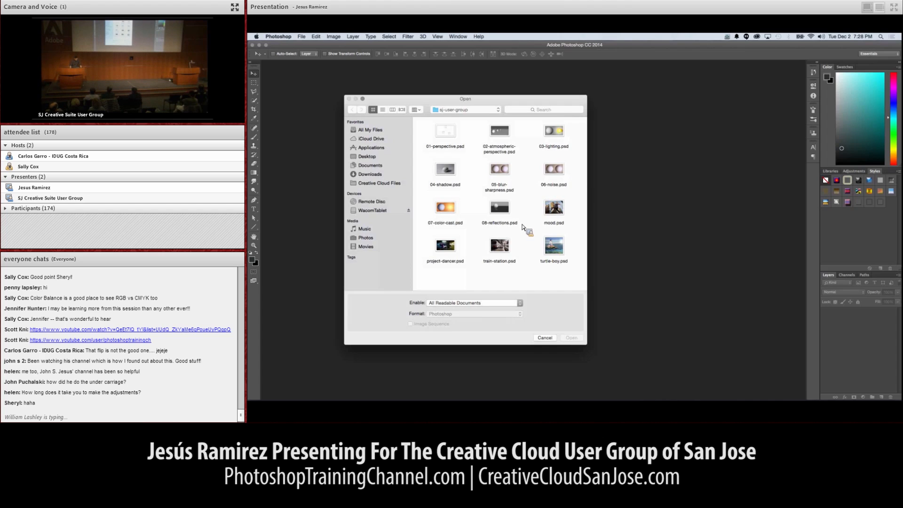
key("m")
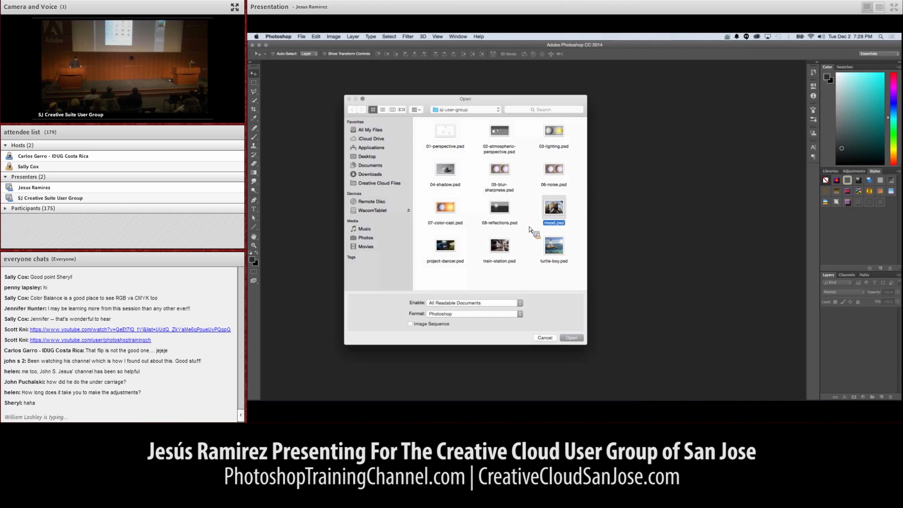
double_click(556, 213)
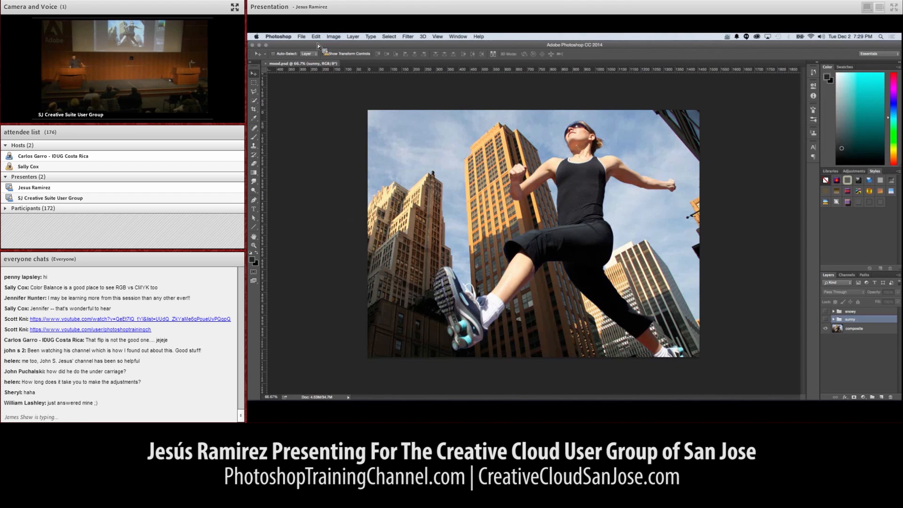
- Reopen 08-reflections.psd from the sj-user-group folder, expand its car group and hide the reflections group to show the car
left_click(303, 37)
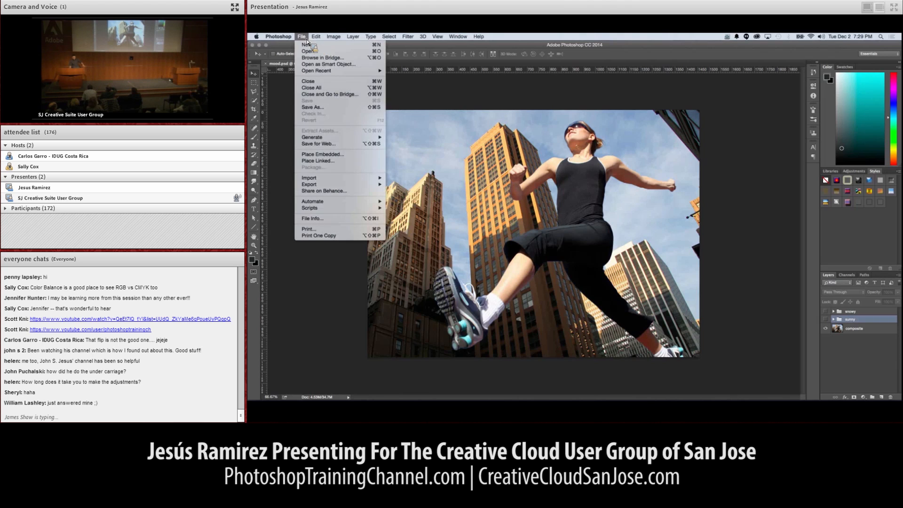
left_click(317, 52)
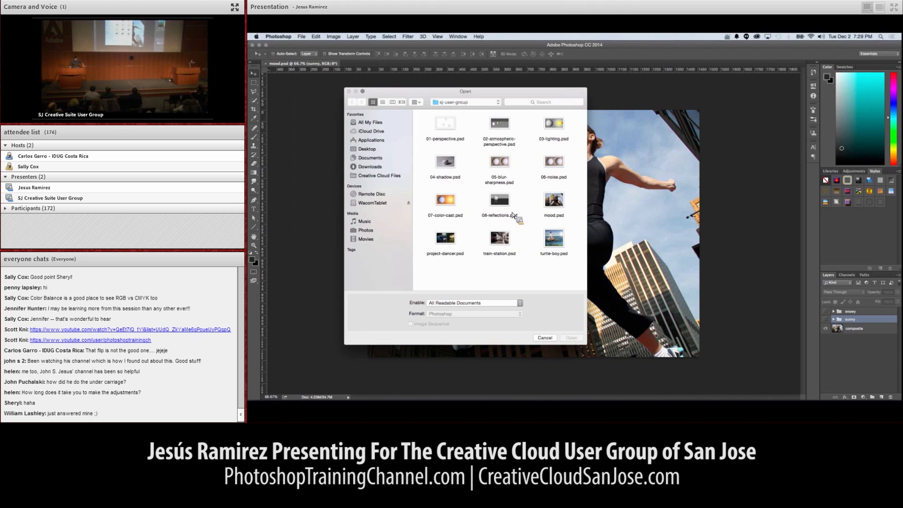
left_click(500, 202)
double_click(501, 206)
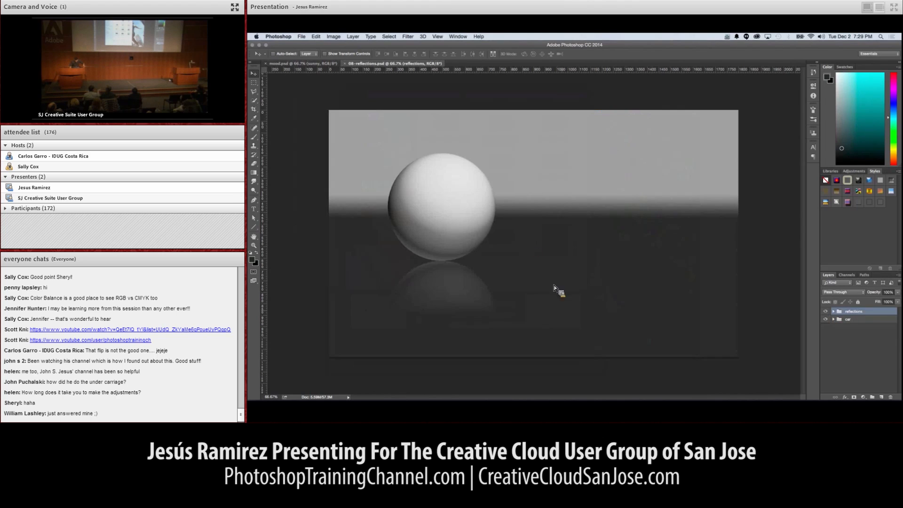
left_click(833, 320)
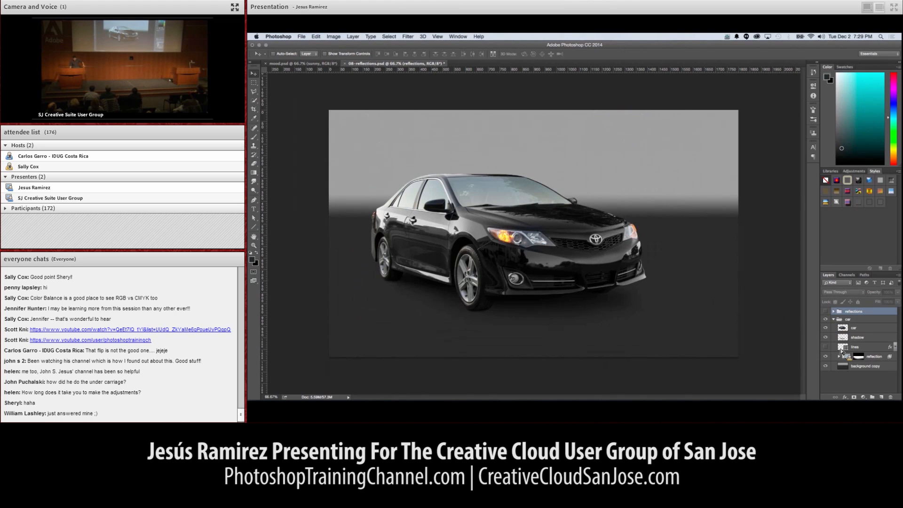
left_click_drag(835, 356, 478, 286)
left_click_drag(407, 268, 525, 281)
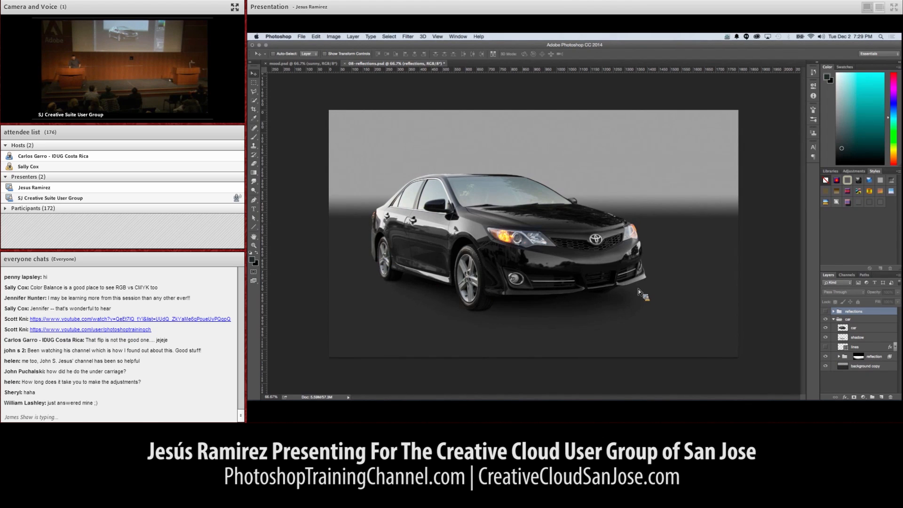
- Duplicate the car layer and start a Free Transform on the copy
left_click(856, 328)
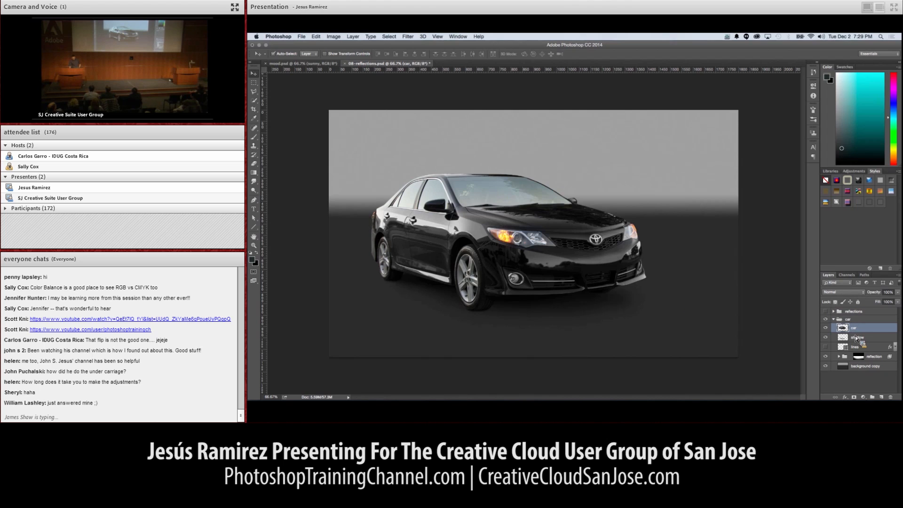
key("super+j")
key("super+t")
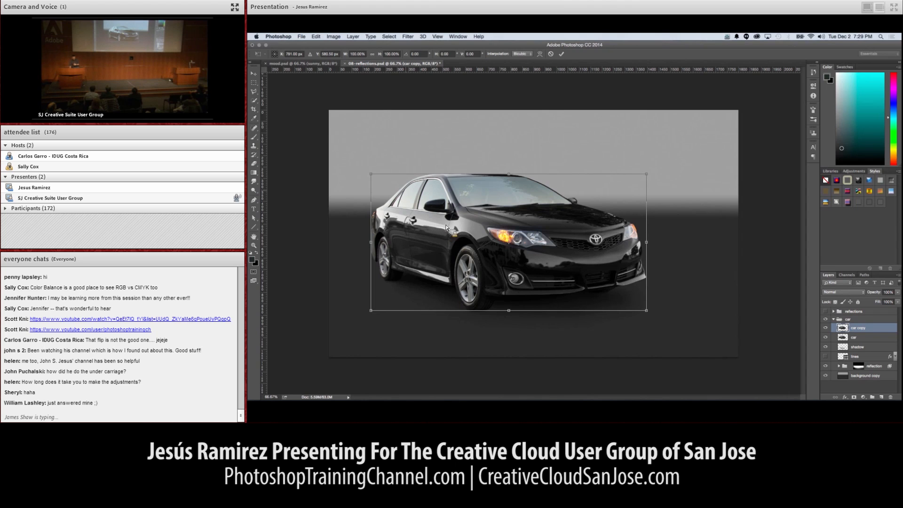
- Rotate the car copy layer clockwise by about 5.8° and apply the transform
left_click_drag(650, 176, 663, 194)
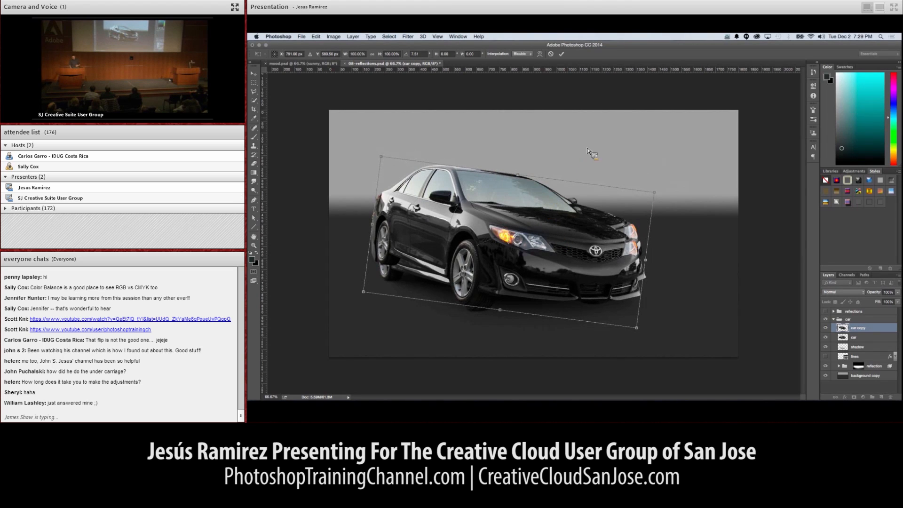
left_click_drag(674, 173, 670, 182)
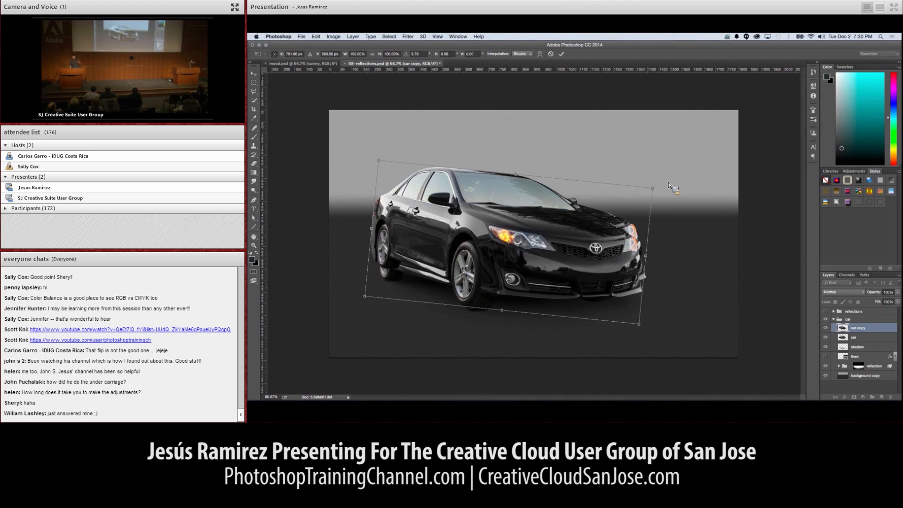
key("Return")
- Flip the car copy vertically and place it directly below the car as a mirrored reflection
left_click(316, 36)
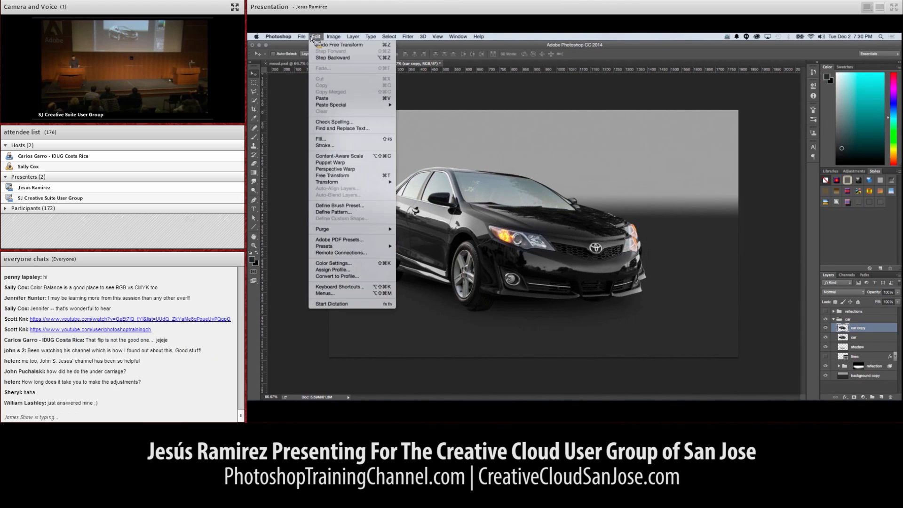
mouse_move(352, 182)
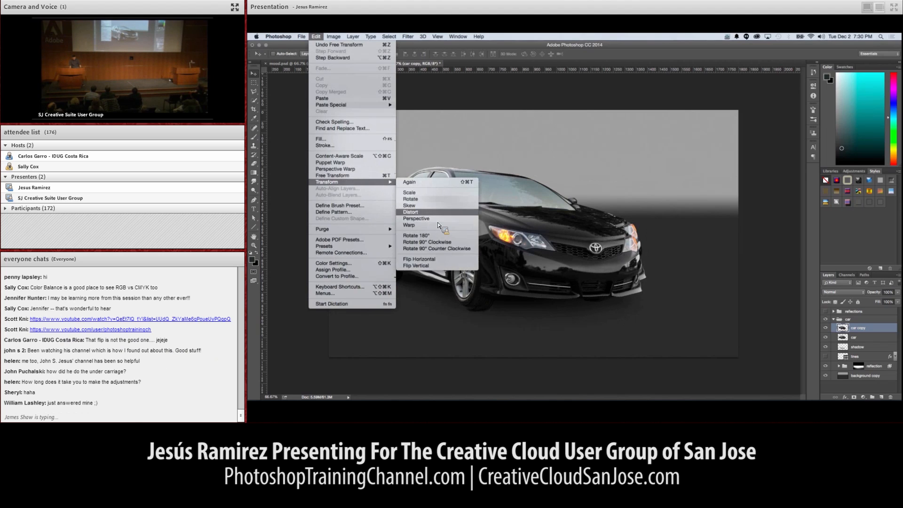
left_click(433, 265)
left_click_drag(496, 178, 509, 340)
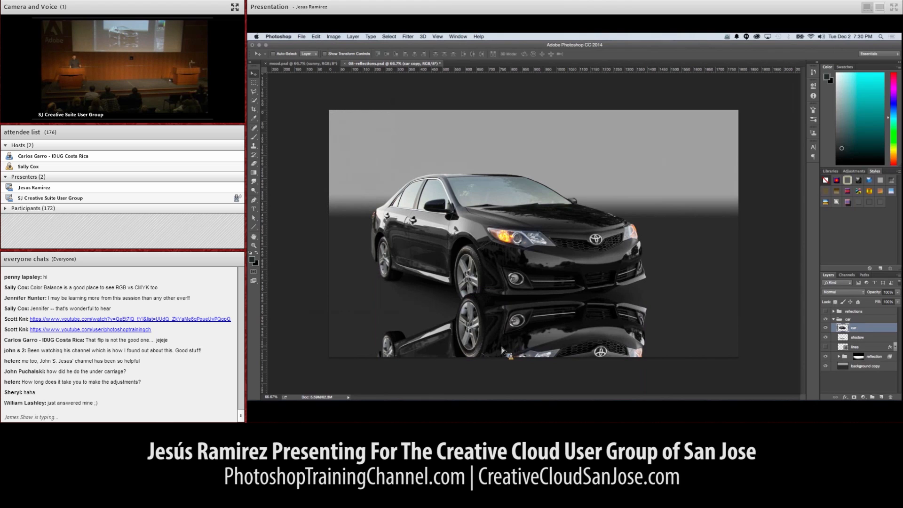
- Delete the car copy layer and close 08-reflections.psd without saving
key("Delete")
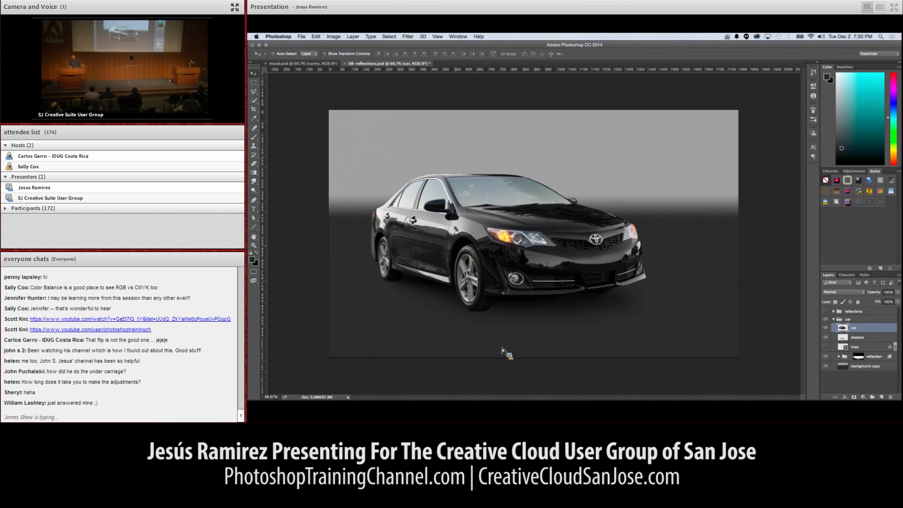
left_click(346, 64)
left_click(539, 160)
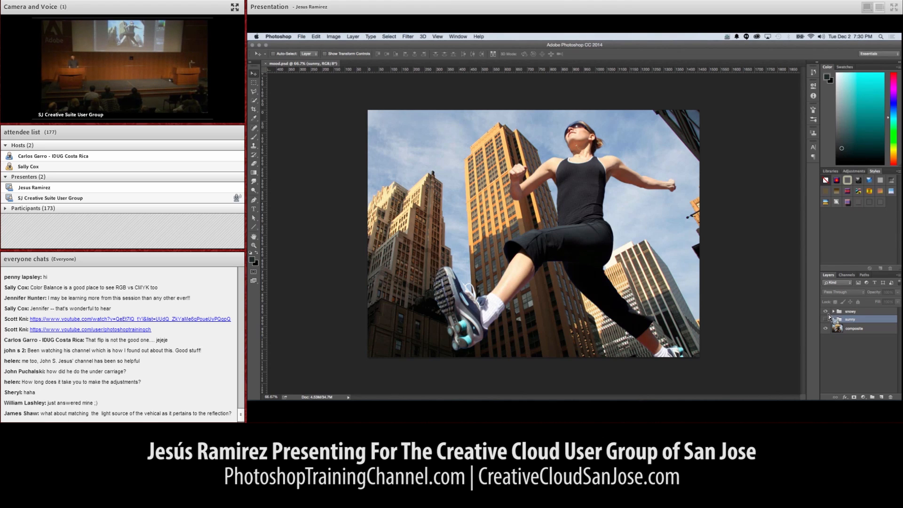
- Show and expand the snowy group in mood.psd, then hide its fog group and snow layer
left_click(827, 313)
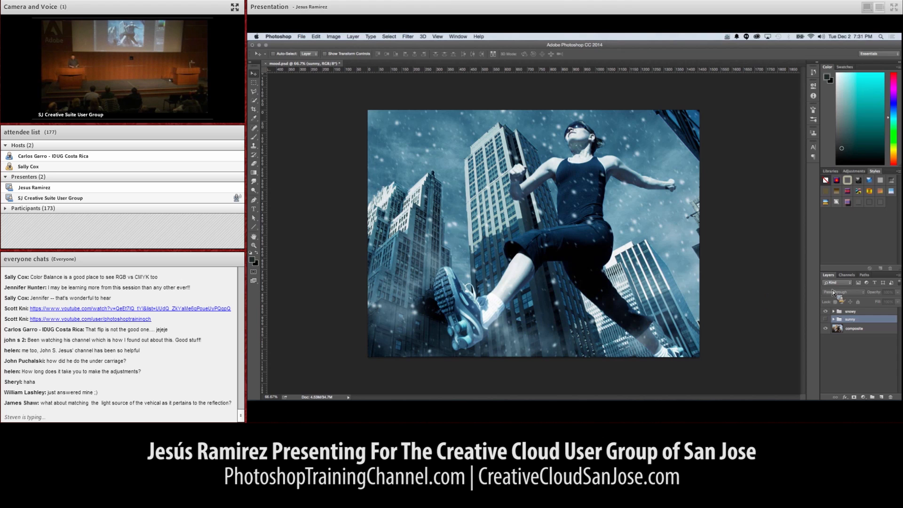
left_click(833, 311)
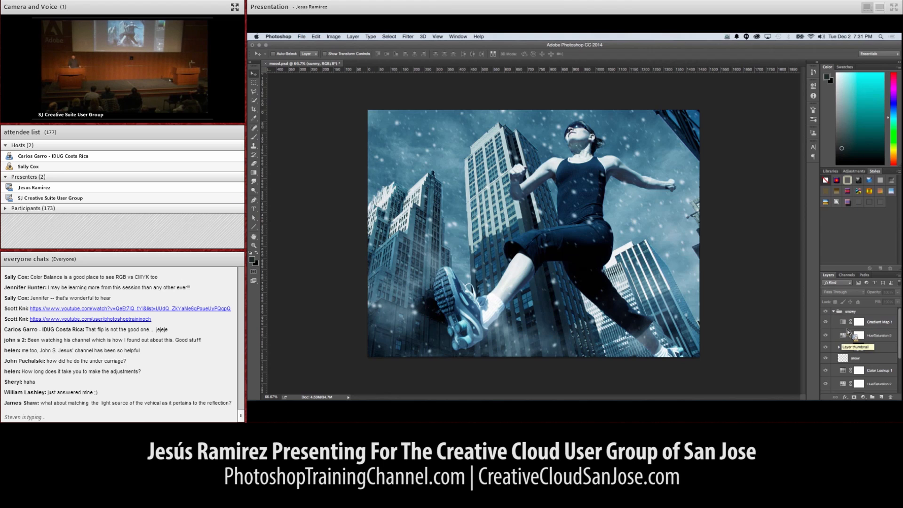
left_click(825, 347)
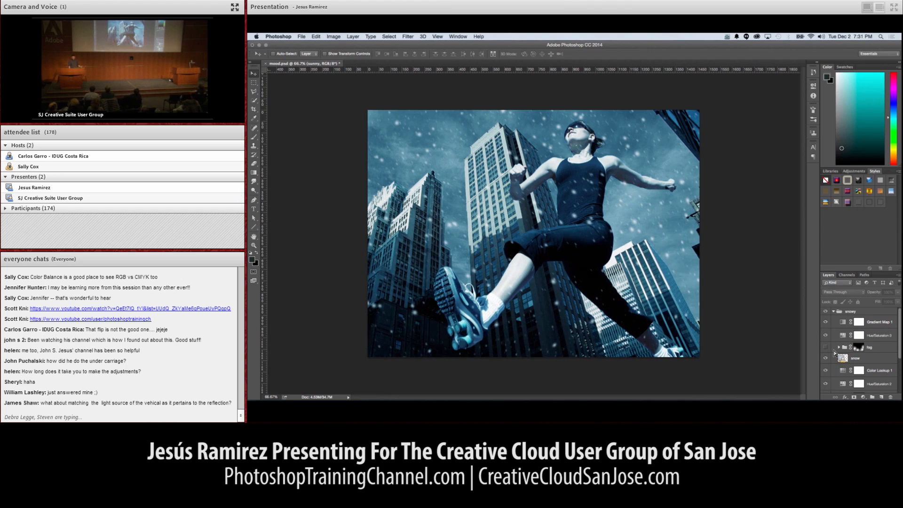
scroll(900, 375, "down", 4)
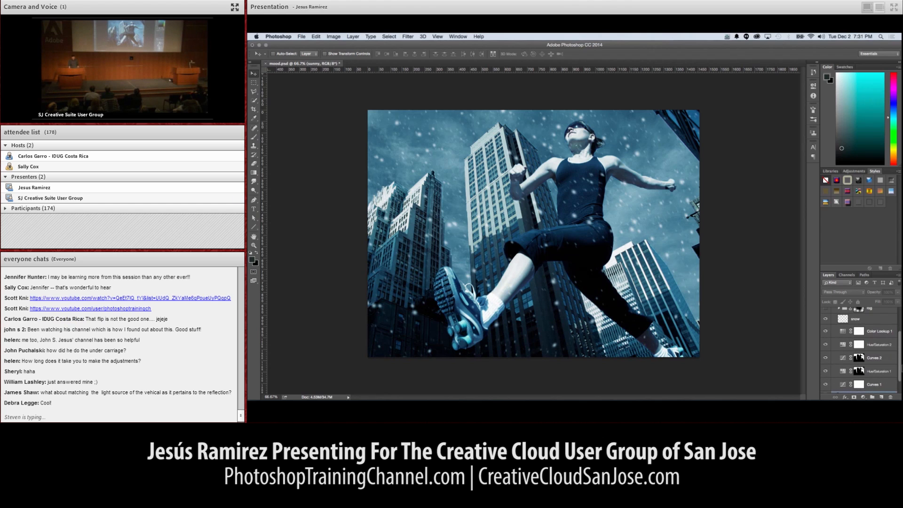
scroll(900, 371, "up", 6)
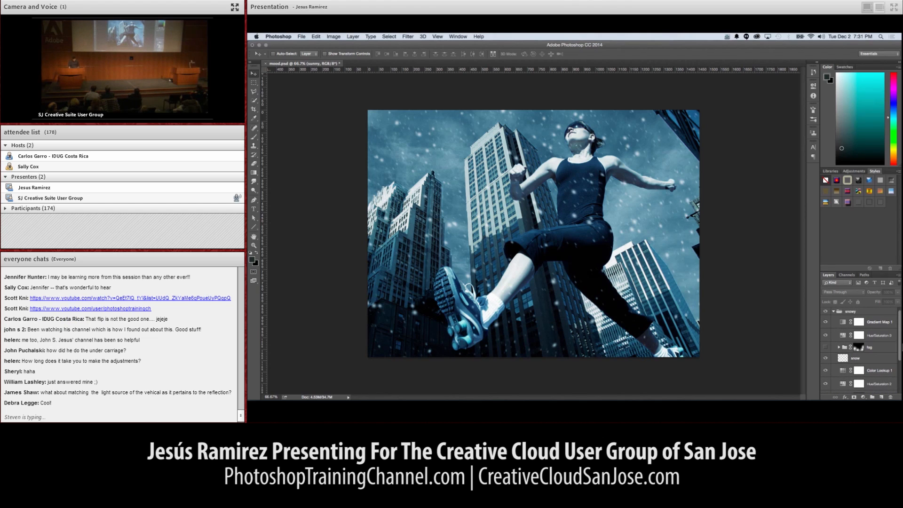
left_click(826, 358)
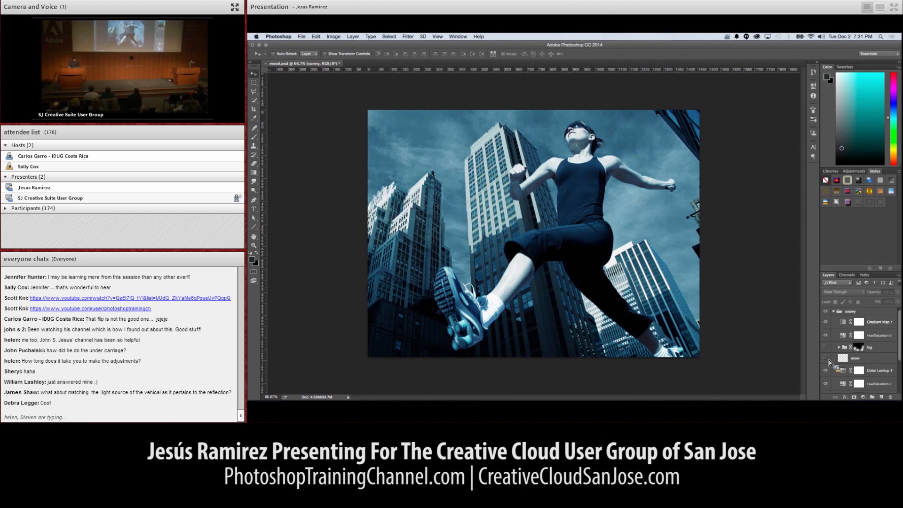
left_click(859, 349)
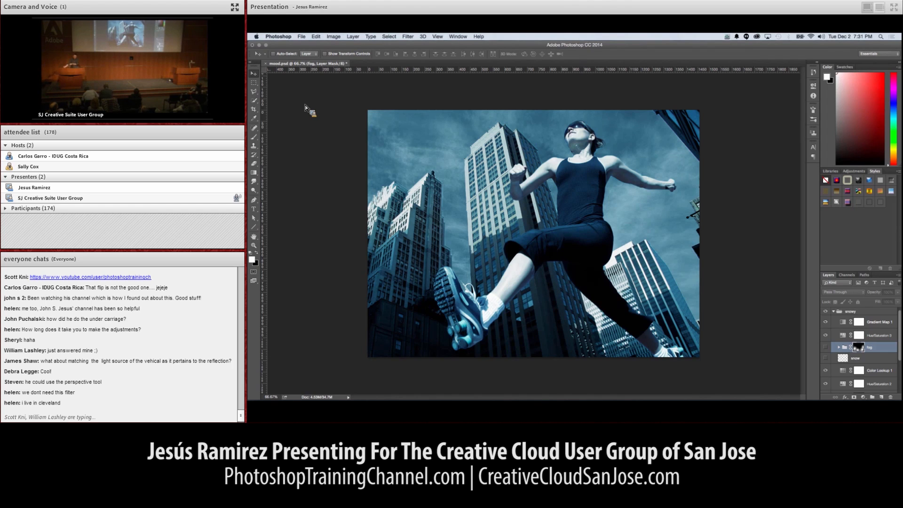
- Create a new 200 by 200 pixel document with a white background
left_click(301, 36)
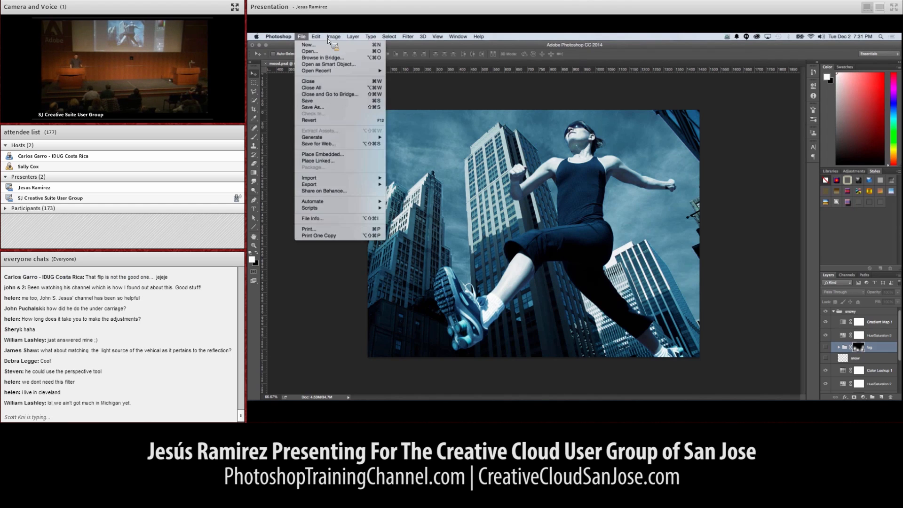
left_click(327, 45)
key("Tab")
type("20")
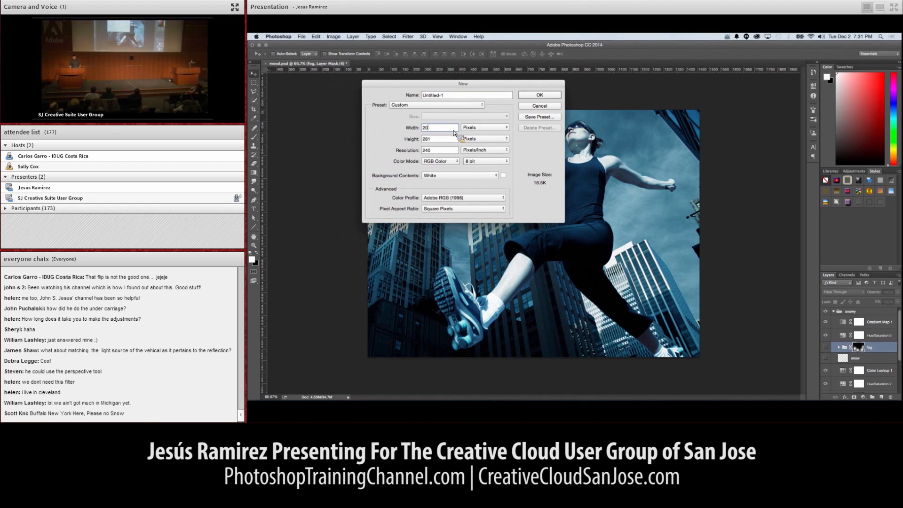
type("0")
key("Tab")
type("200")
left_click(541, 95)
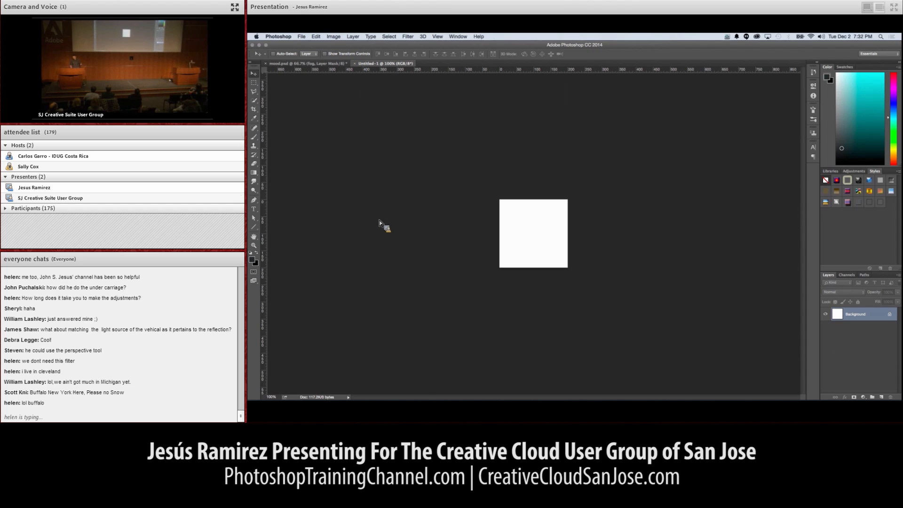
- Set the Brush to 100% opacity and 100% flow and paint a small dot near the canvas's upper-left corner
left_click(254, 137)
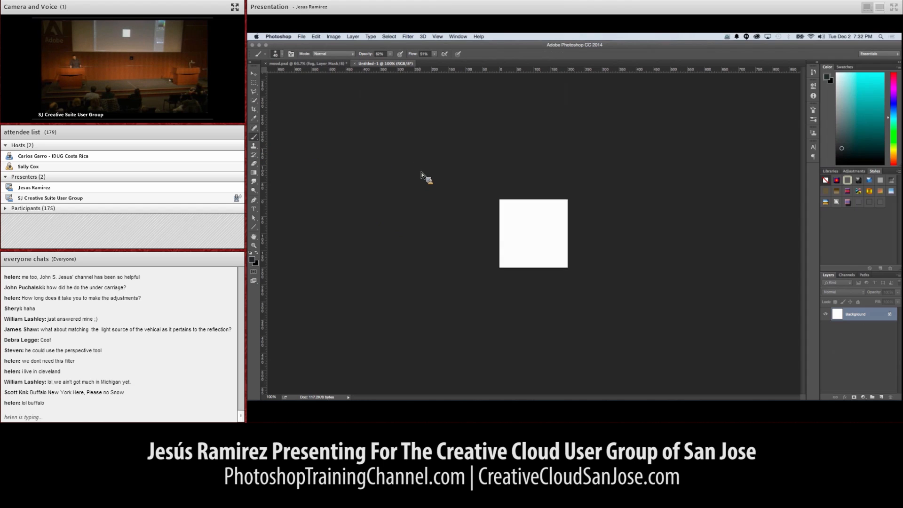
left_click(507, 209)
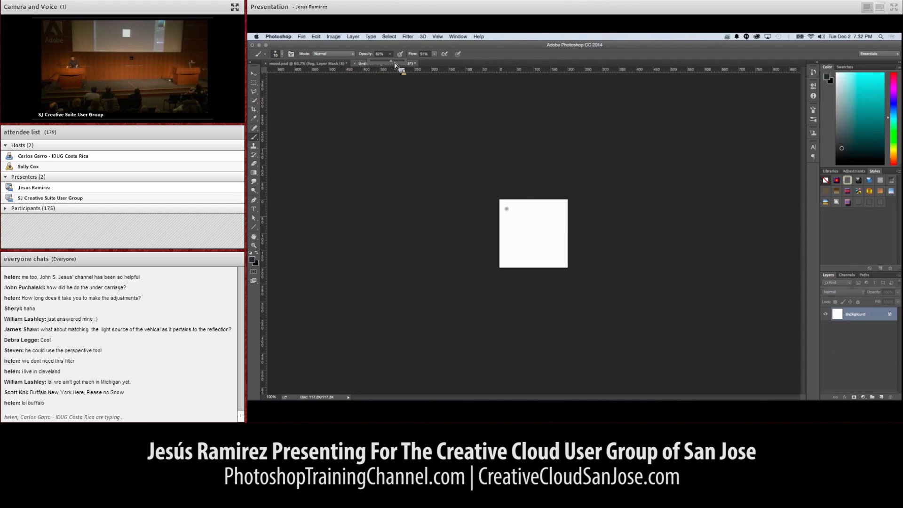
left_click_drag(400, 63, 434, 63)
left_click(435, 54)
left_click(507, 208)
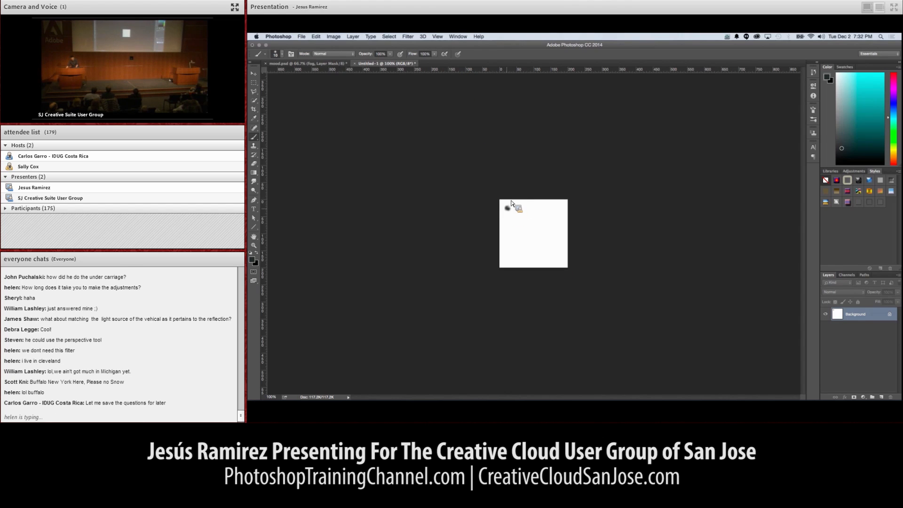
- Paint a larger, soft dark dot near the canvas's lower-right corner
left_click(557, 258)
left_click(558, 259)
left_click(558, 259)
left_click(558, 258)
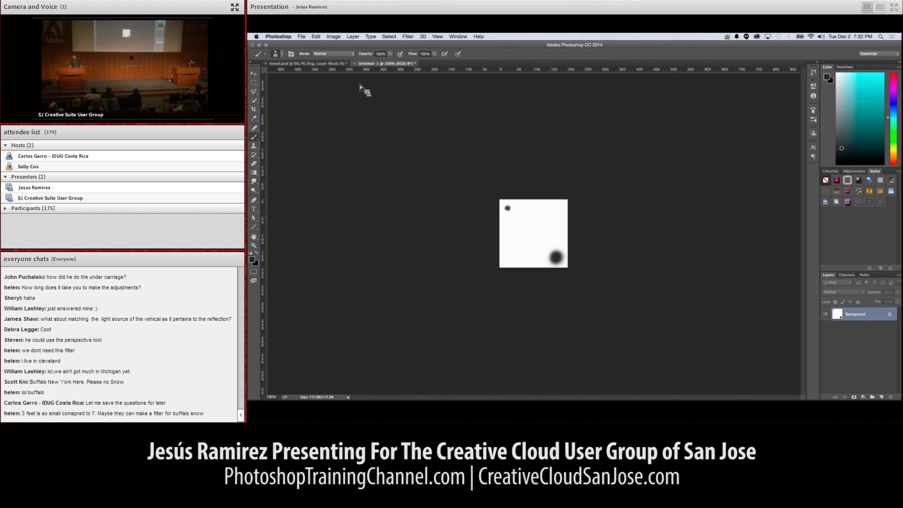
- Define the two-dot artwork as a brush preset named snow
left_click(316, 36)
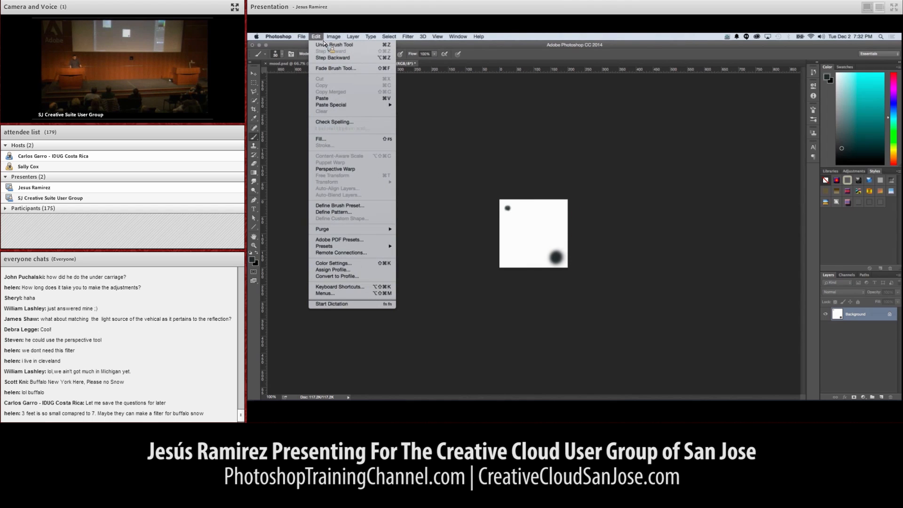
left_click(358, 205)
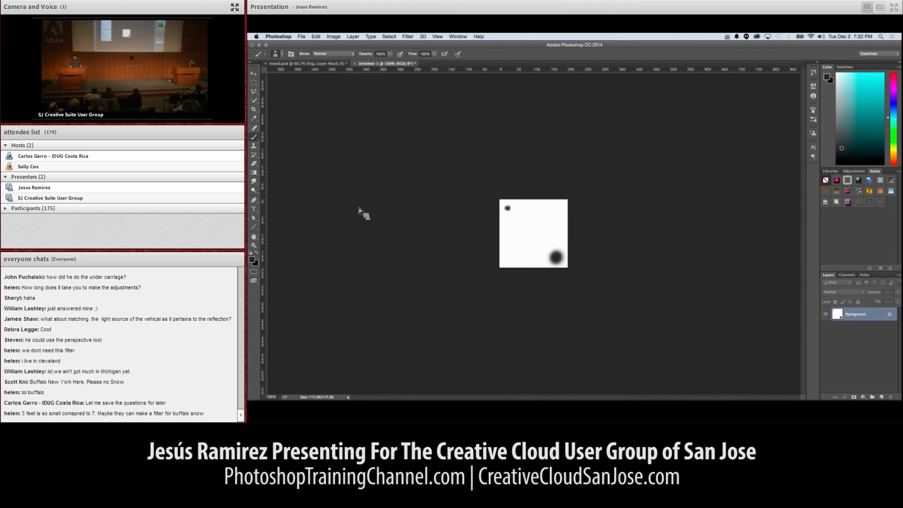
type("s")
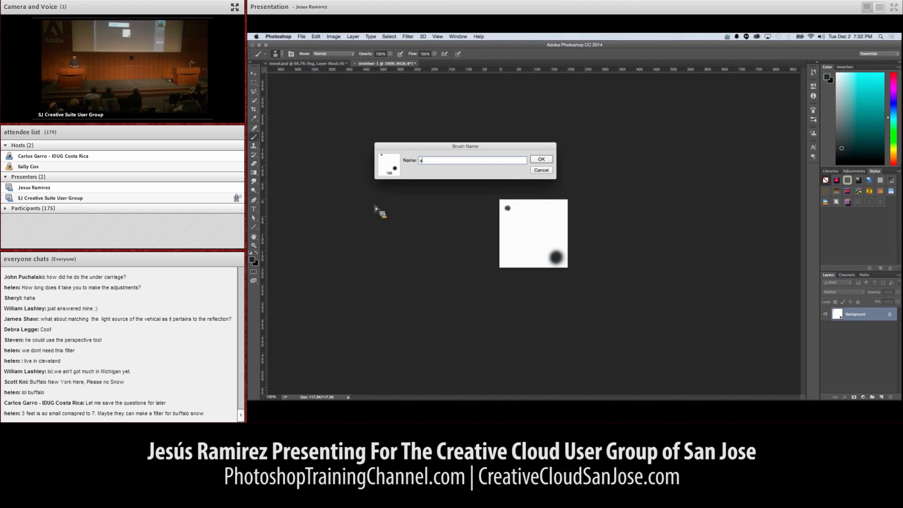
type("now")
key("Return")
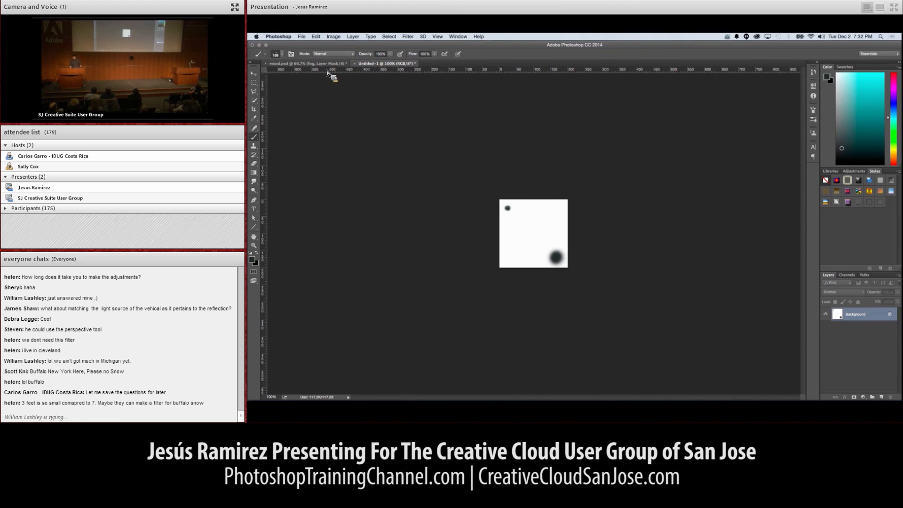
- Return to mood.psd, add a new layer above the snow layer, and set the foreground colour to white
key("ctrl+Tab")
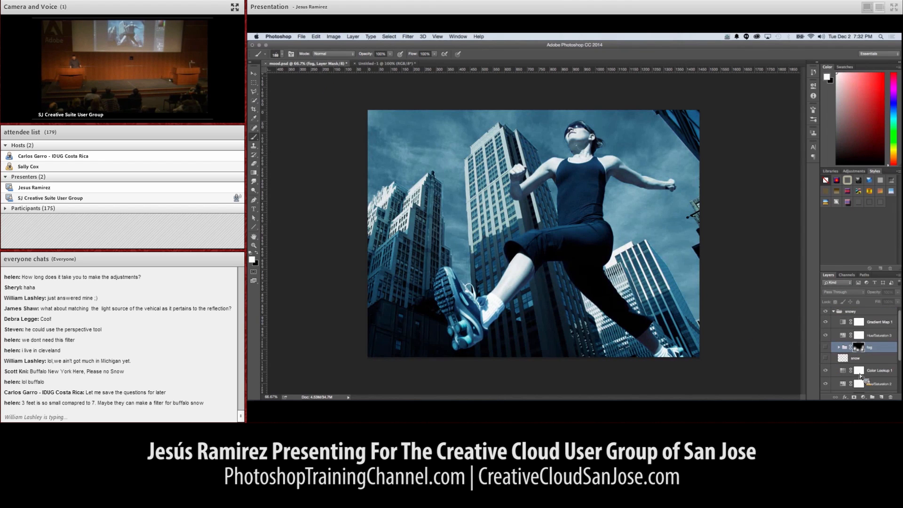
left_click(857, 359)
left_click(880, 396)
left_click(252, 260)
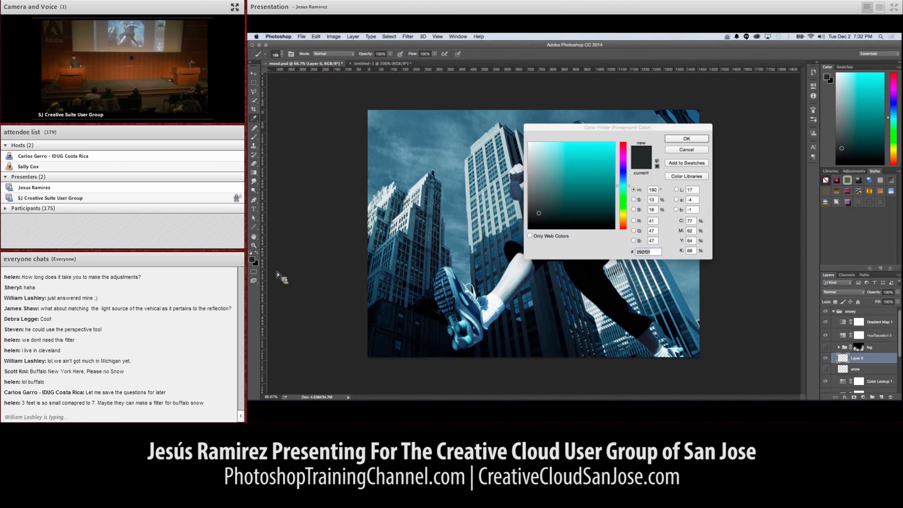
left_click_drag(554, 174, 519, 141)
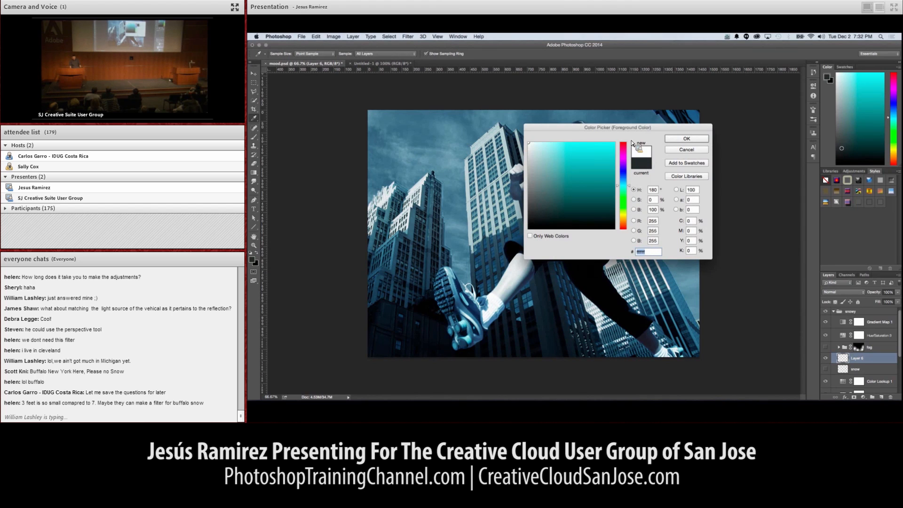
left_click(676, 139)
- Paint a test scribble with the custom snow brush, then replace its layer with a new empty one
key("b")
mouse_move(497, 176)
left_mouse_down()
mouse_move(506, 153)
mouse_move(553, 189)
left_mouse_up()
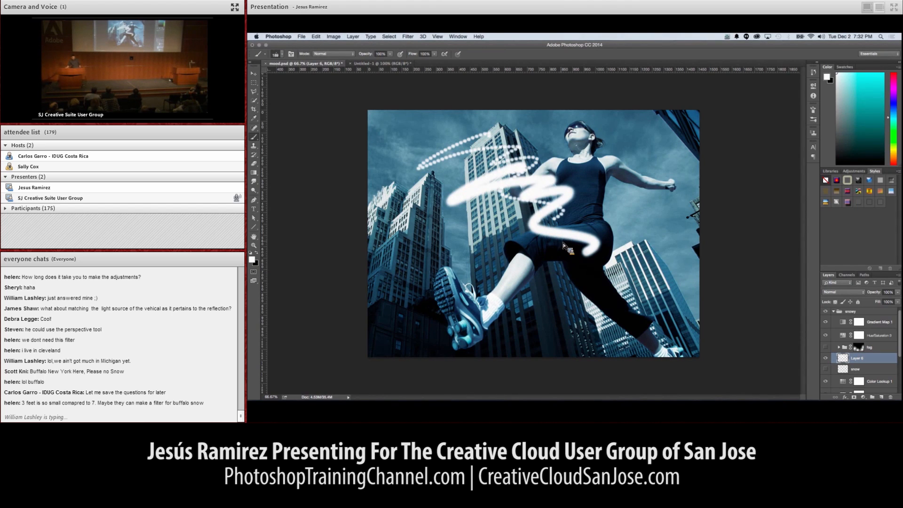
left_click_drag(856, 358, 890, 397)
left_click(881, 397)
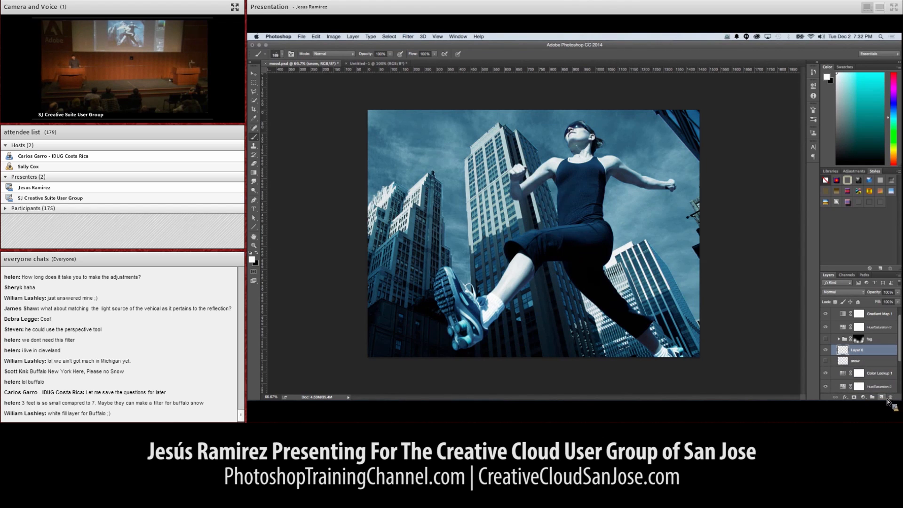
- Increase the spacing of the snow brush tip, try it with a short stroke, and undo the stroke
left_click(292, 54)
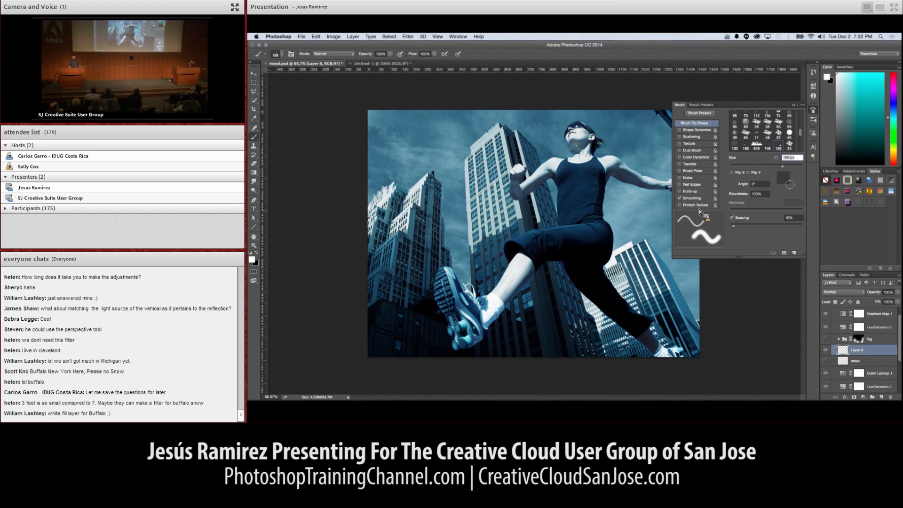
left_click_drag(733, 226, 739, 226)
left_click_drag(472, 204, 516, 205)
key("super+z")
- Enable Shape Dynamics for the snow brush with a high Size Jitter and adjust the Minimum Diameter
left_click(697, 130)
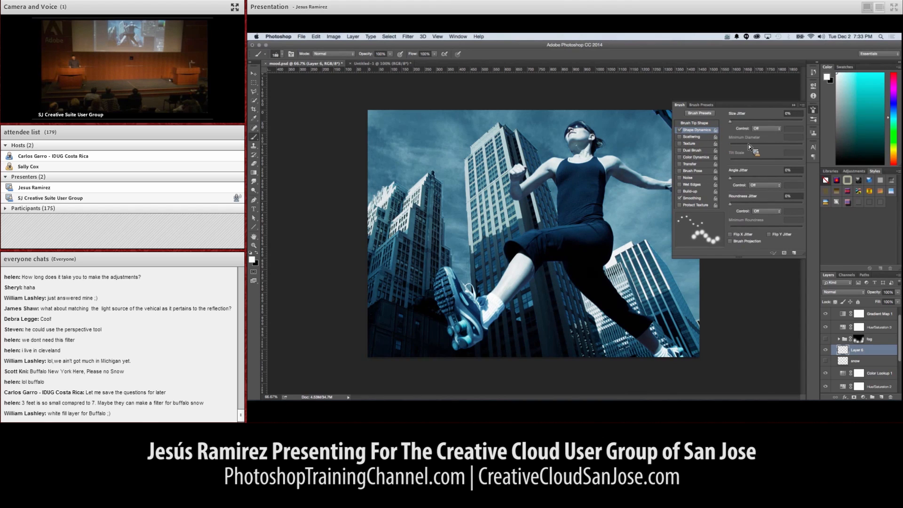
left_click_drag(730, 121, 794, 126)
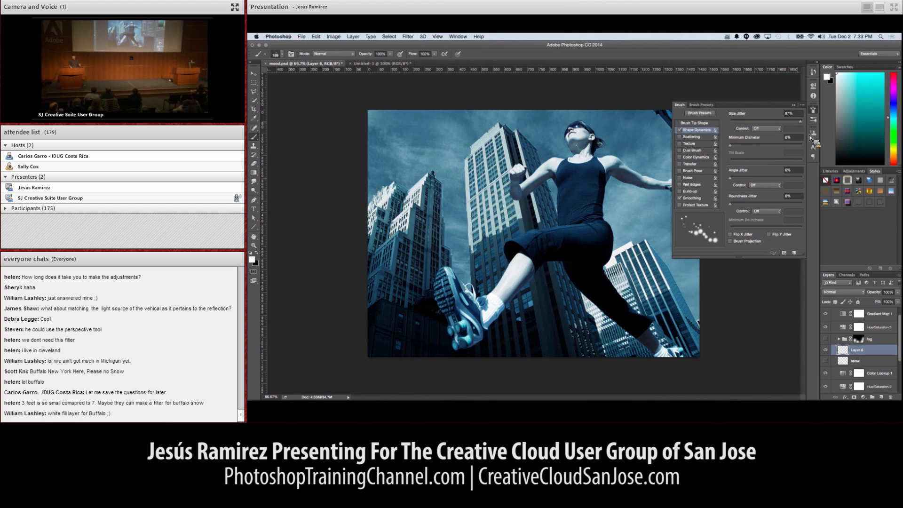
left_click_drag(742, 145, 759, 147)
- Enable Scattering at 1000% for the snow brush and paint snowflakes across the runner image
left_click(698, 138)
left_click_drag(730, 122, 808, 125)
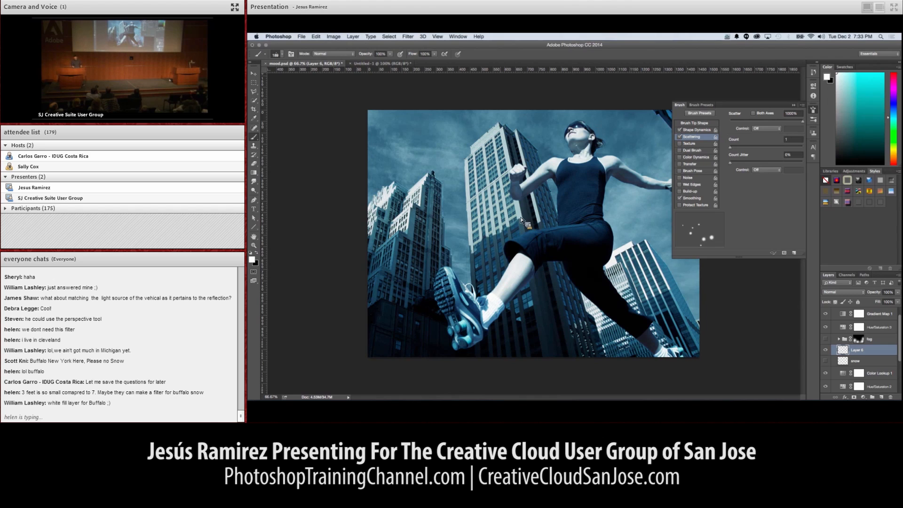
mouse_move(388, 159)
left_mouse_down()
mouse_move(481, 178)
mouse_move(573, 168)
mouse_move(637, 202)
mouse_move(686, 305)
left_mouse_up()
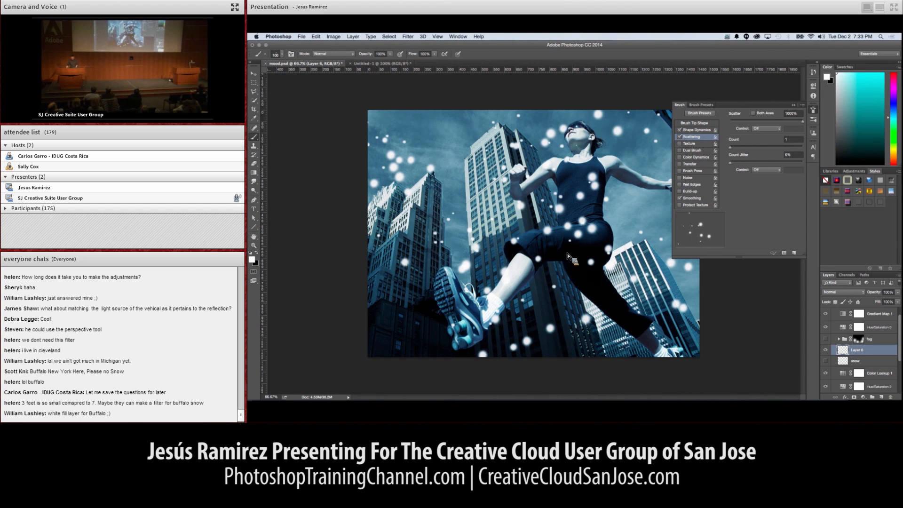
- Hide the layer with the large snowflakes, add a new layer, and paint smaller scattered snowflakes across the runner image
left_click(822, 349)
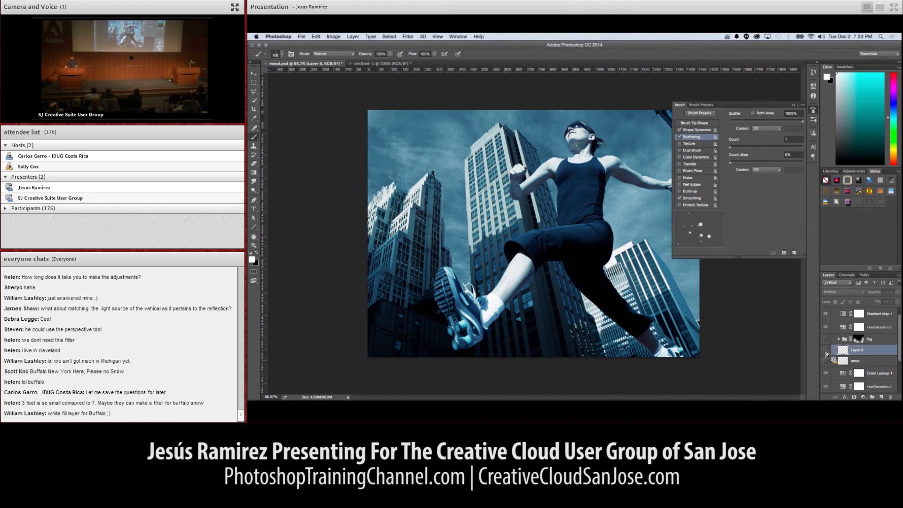
left_click(378, 147)
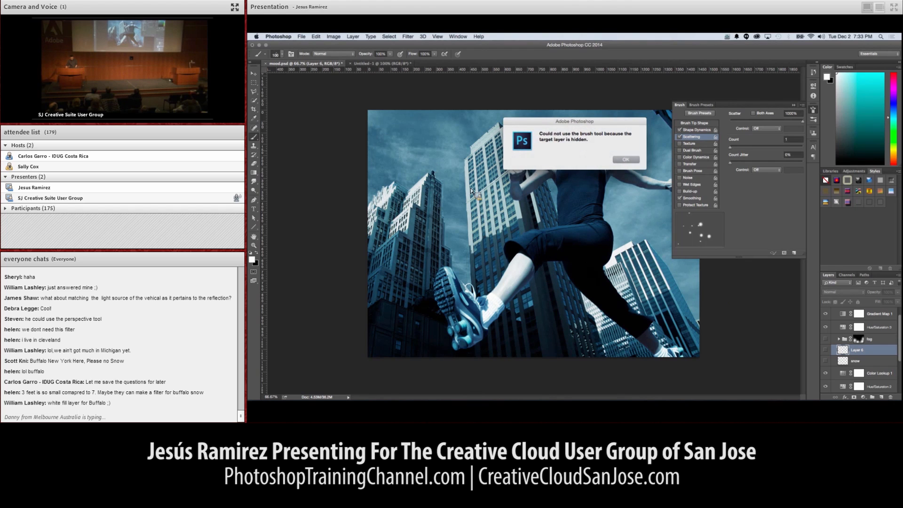
left_click(625, 160)
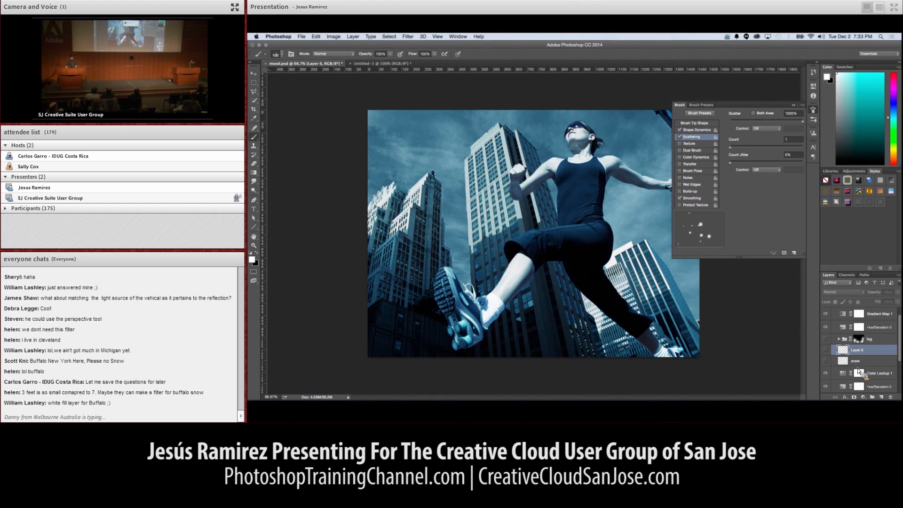
left_click(880, 397)
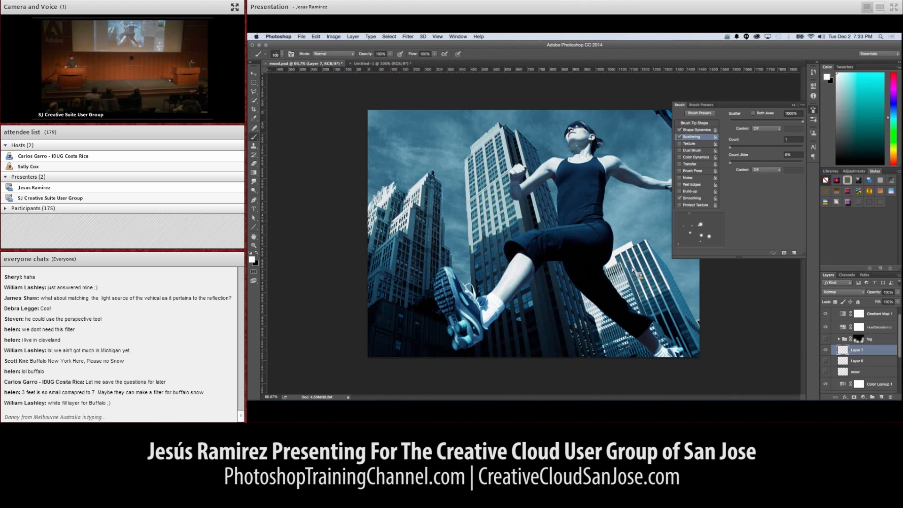
mouse_move(444, 187)
left_mouse_down()
mouse_move(395, 147)
mouse_move(432, 181)
mouse_move(532, 219)
mouse_move(588, 305)
mouse_move(638, 272)
mouse_move(572, 118)
mouse_move(664, 173)
mouse_move(365, 288)
mouse_move(430, 354)
left_mouse_up()
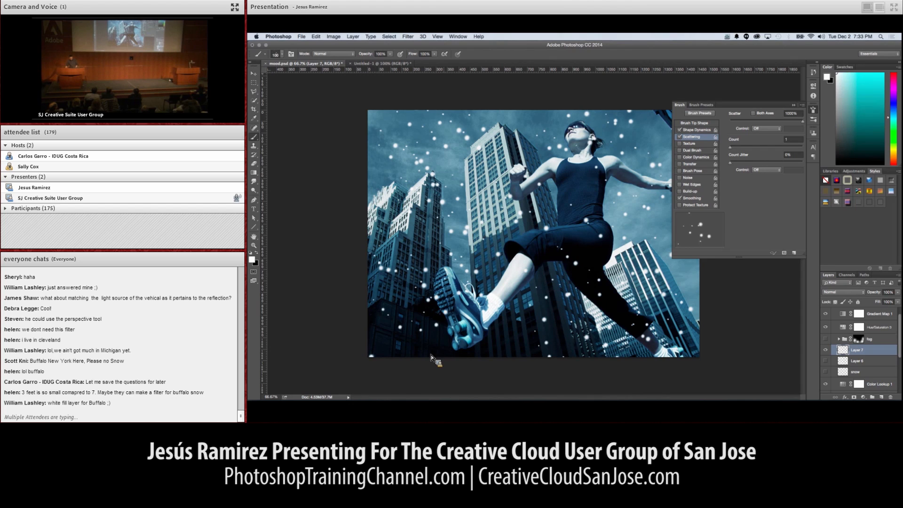
- Apply a Gaussian Blur with a 2.5 pixel radius to the small snowflakes layer
left_click(408, 36)
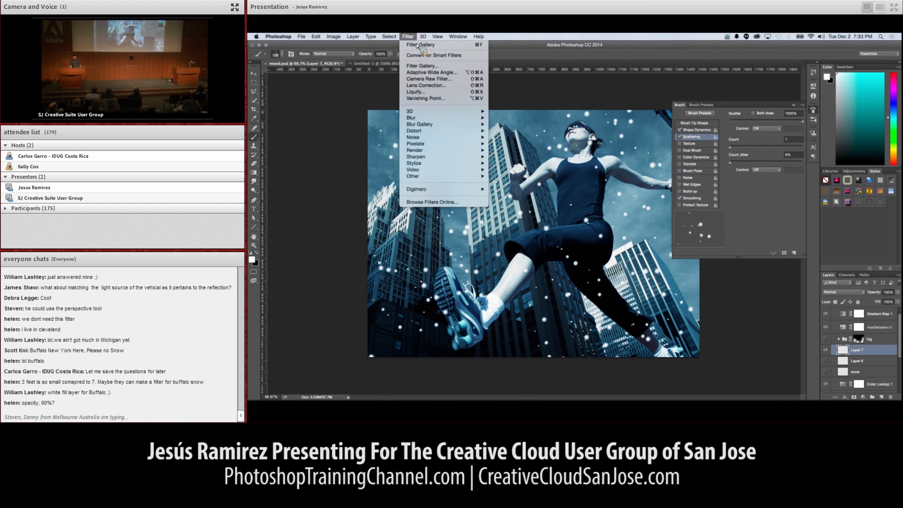
mouse_move(432, 118)
left_click(513, 143)
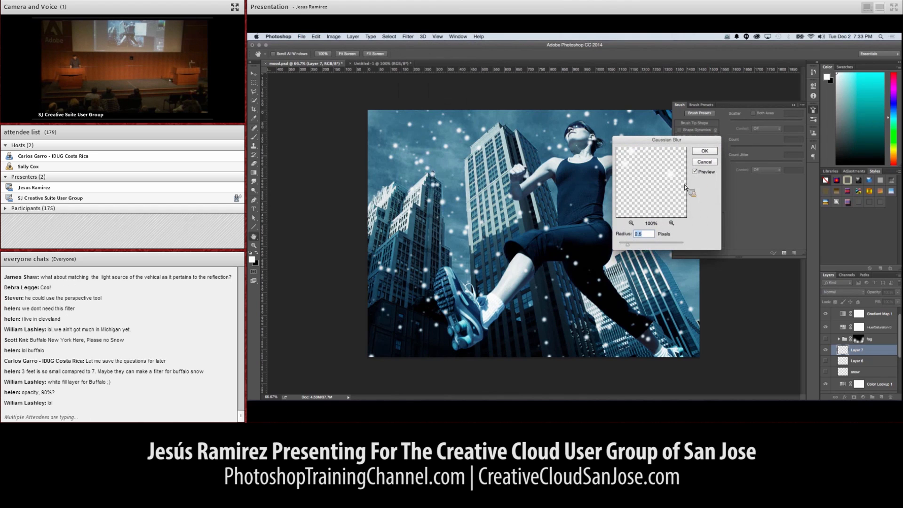
left_click(704, 161)
- Apply a diagonal Motion Blur with a short distance to the small snowflakes layer so the snow appears to be falling
left_click(407, 36)
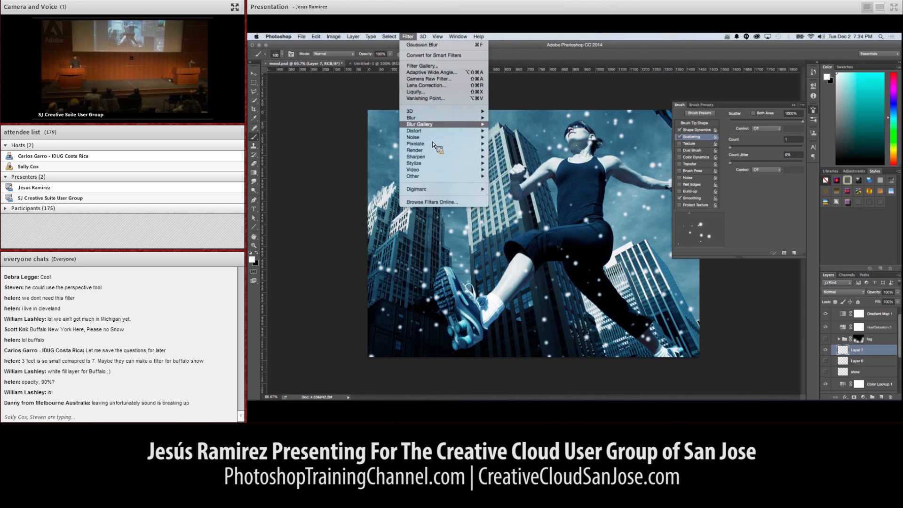
mouse_move(435, 118)
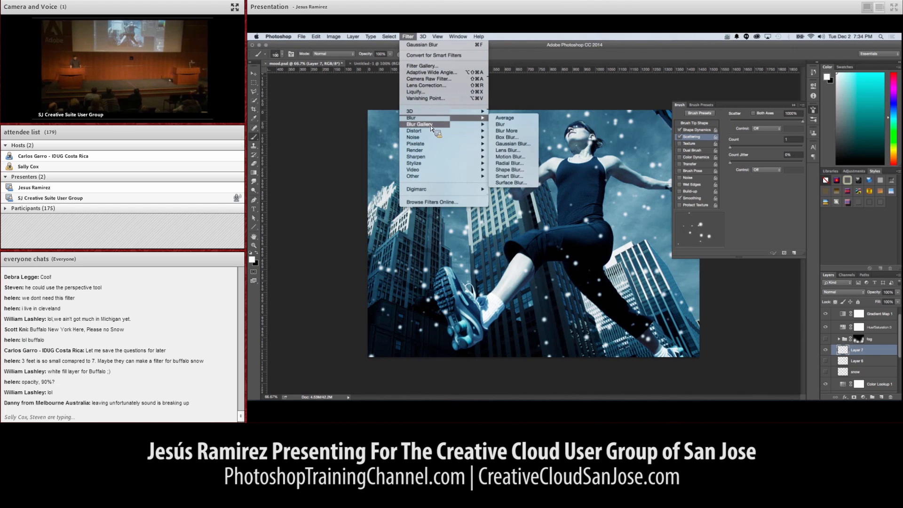
left_click(509, 156)
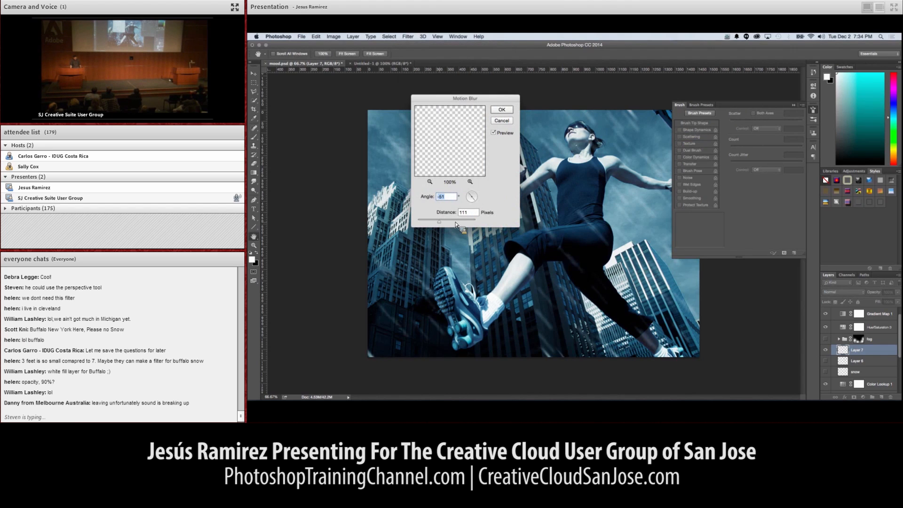
left_click(425, 221)
left_click_drag(426, 222, 427, 221)
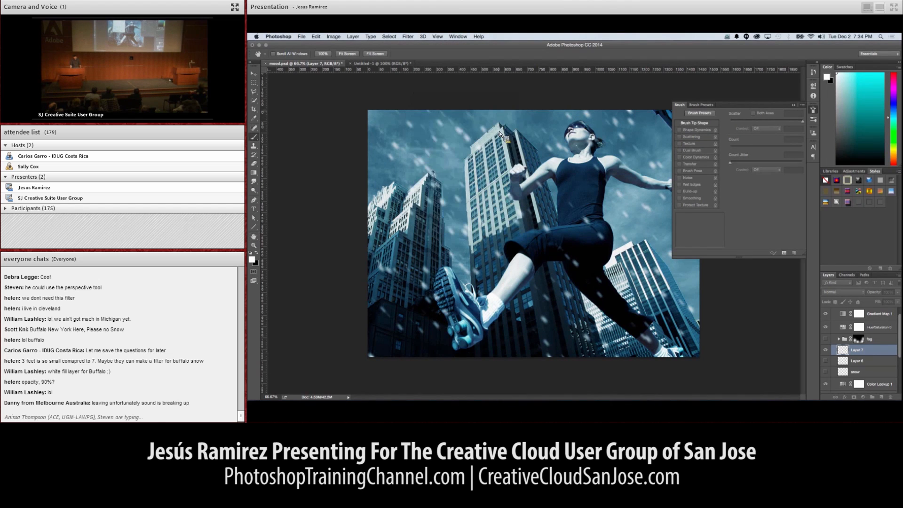
left_click(501, 110)
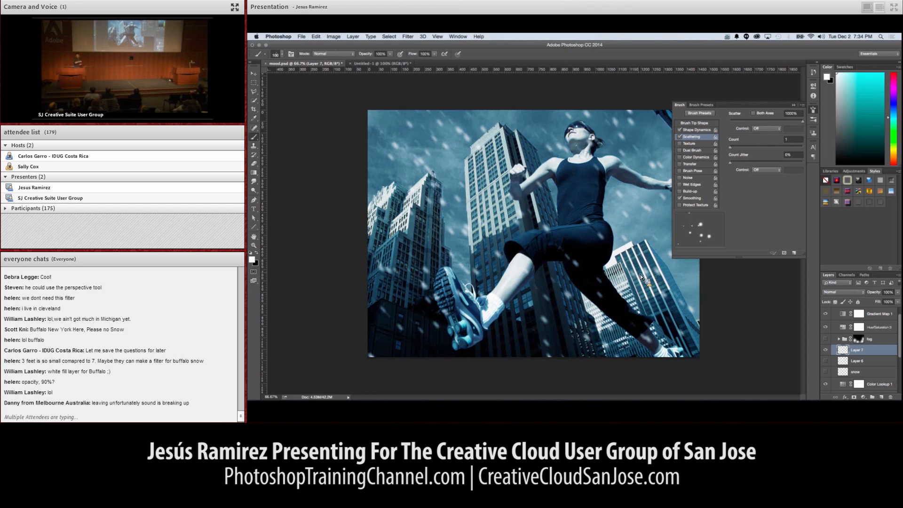
- Hide the newly painted snowflakes layer, then show and select the existing snow layer
left_click(825, 350)
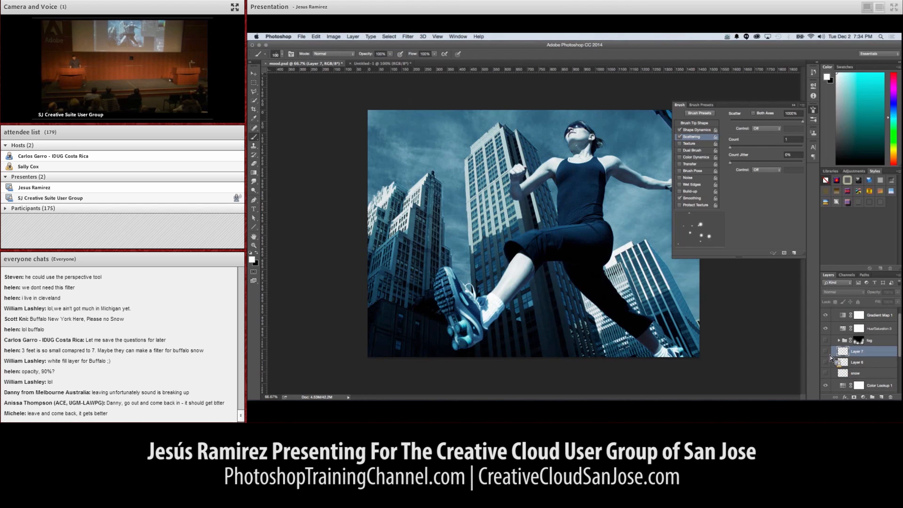
scroll(832, 352, "down", 2)
left_click(825, 361)
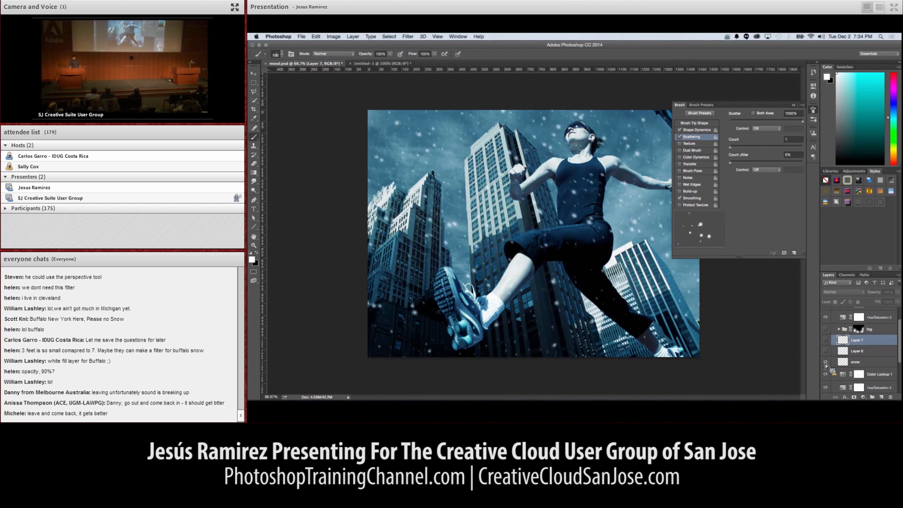
left_click(852, 363)
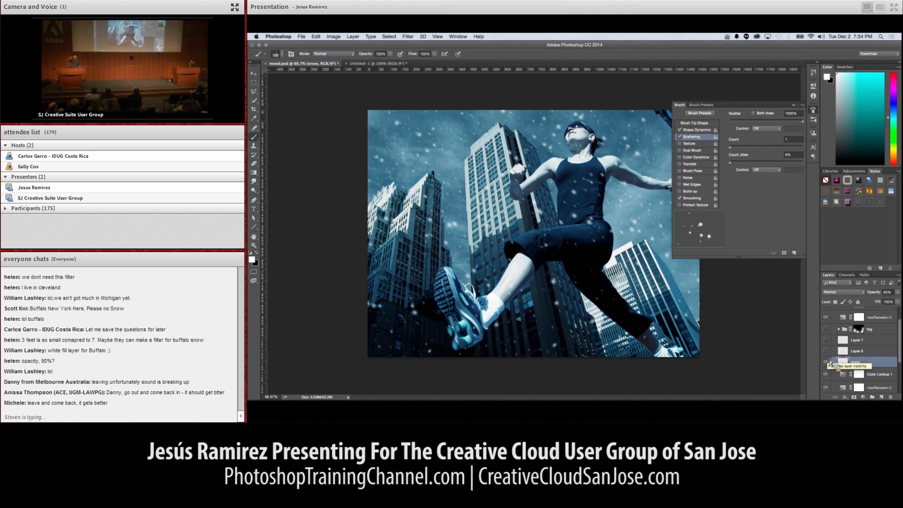
- Examine the flakes of the snow layer close up around the building tops, then put away the brush settings
left_click(254, 245)
mouse_move(427, 199)
left_mouse_down()
mouse_move(454, 191)
mouse_move(441, 182)
left_mouse_up()
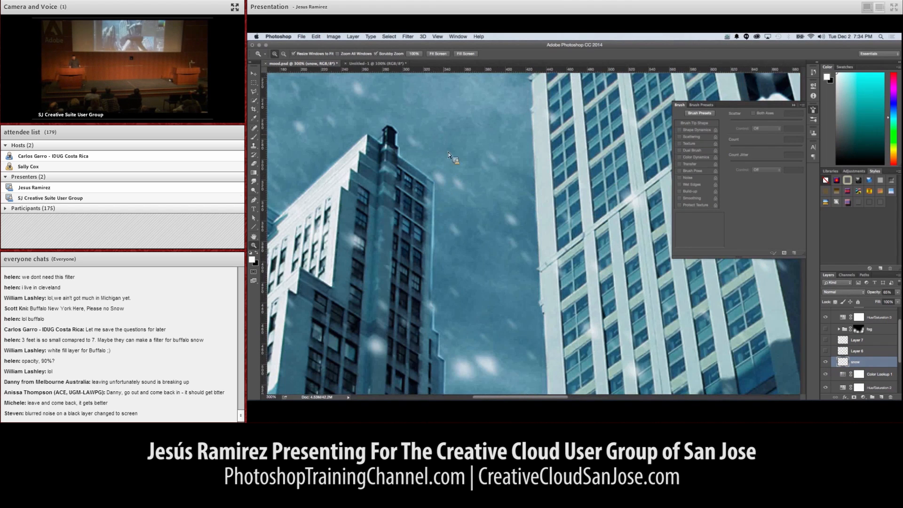
left_click(481, 183, "alt")
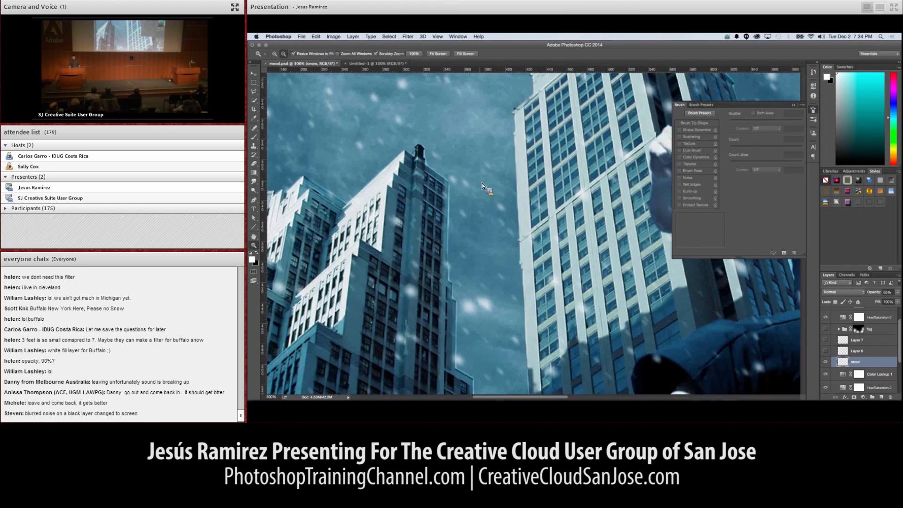
left_click(481, 183, "alt")
left_click(482, 183, "alt")
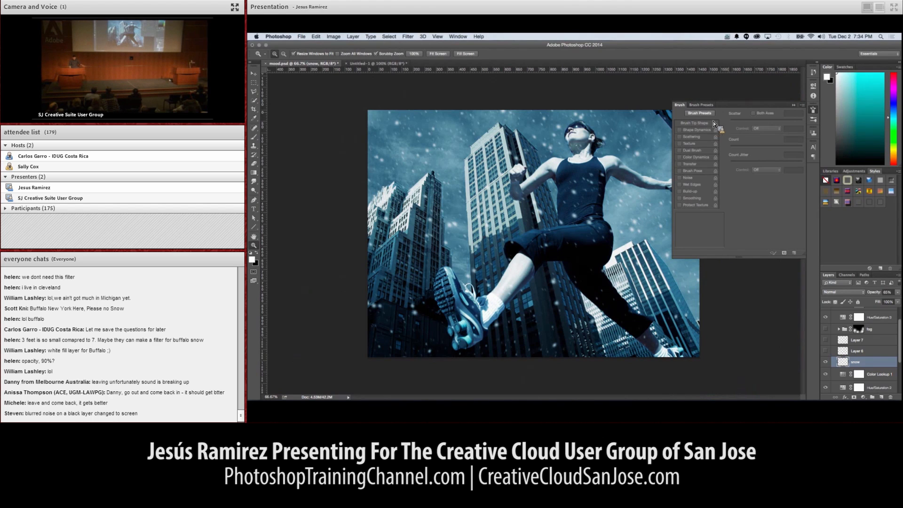
left_click(794, 105)
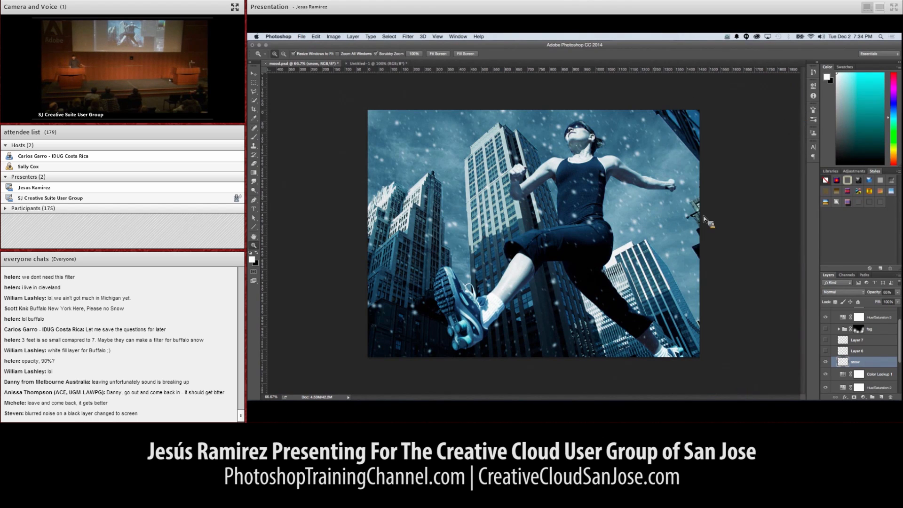
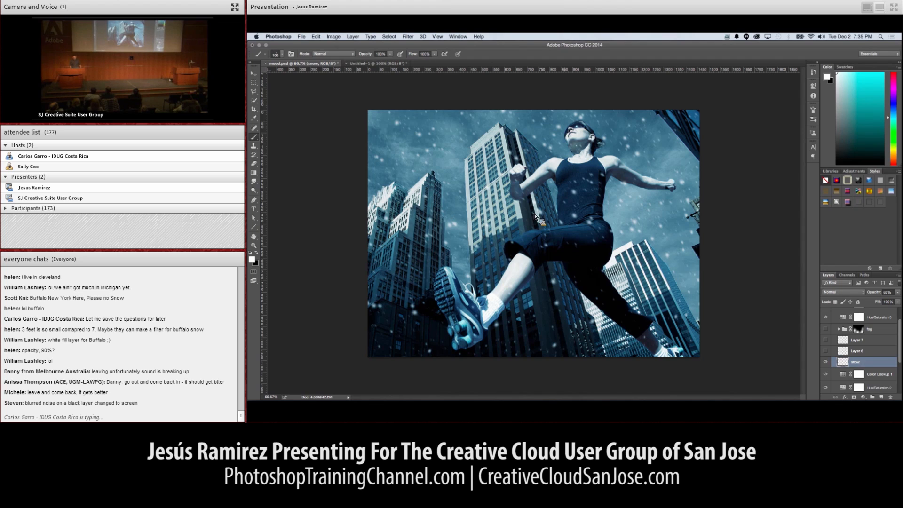
- Hide the snow layer, then close mood.psd and the untitled brush tip document without saving
left_click(827, 363)
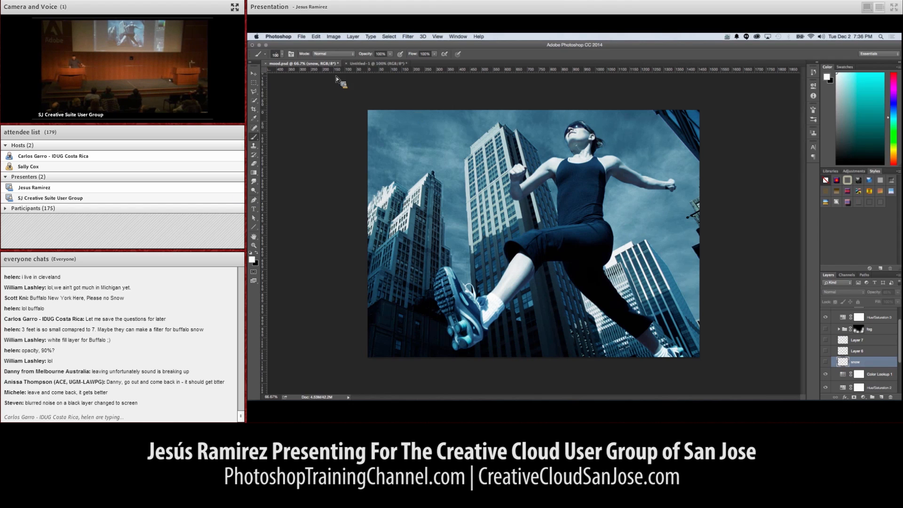
left_click(266, 63)
left_click(554, 160)
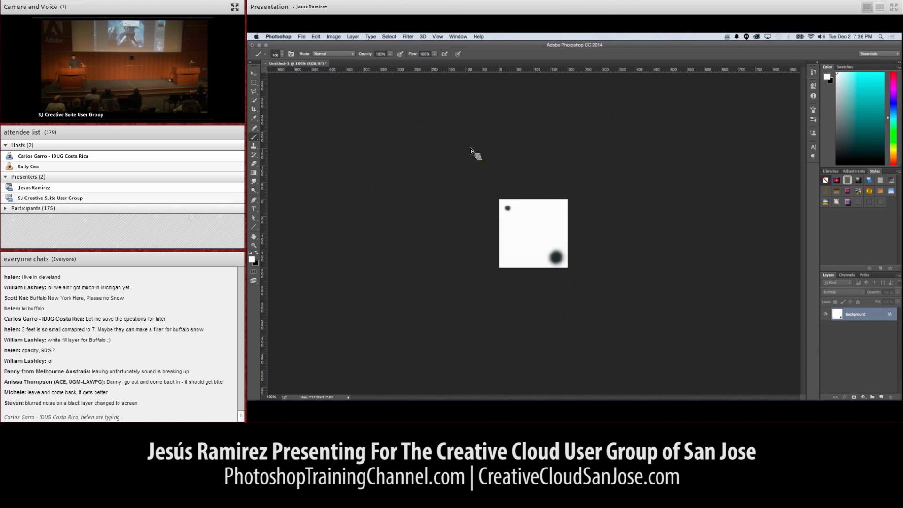
left_click(266, 63)
left_click(534, 159)
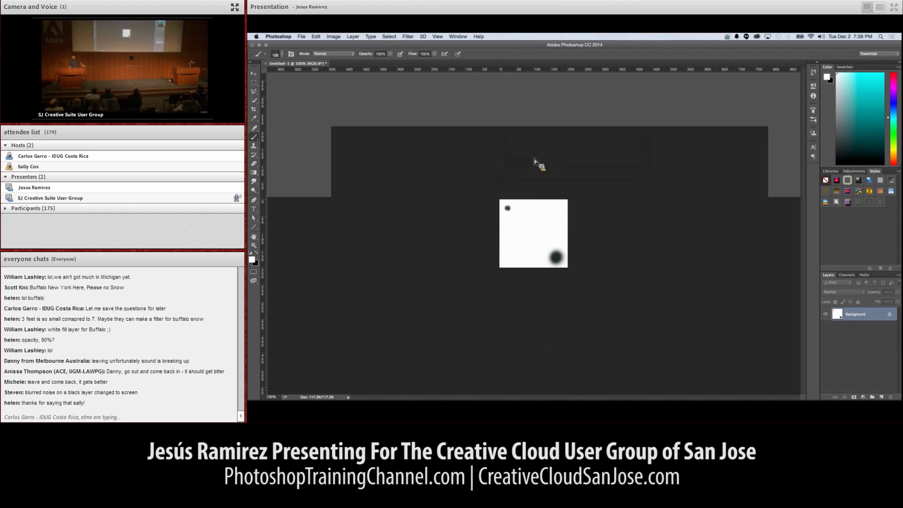
- Open turtle-boy.psd from the sj-user-group folder
left_click(301, 36)
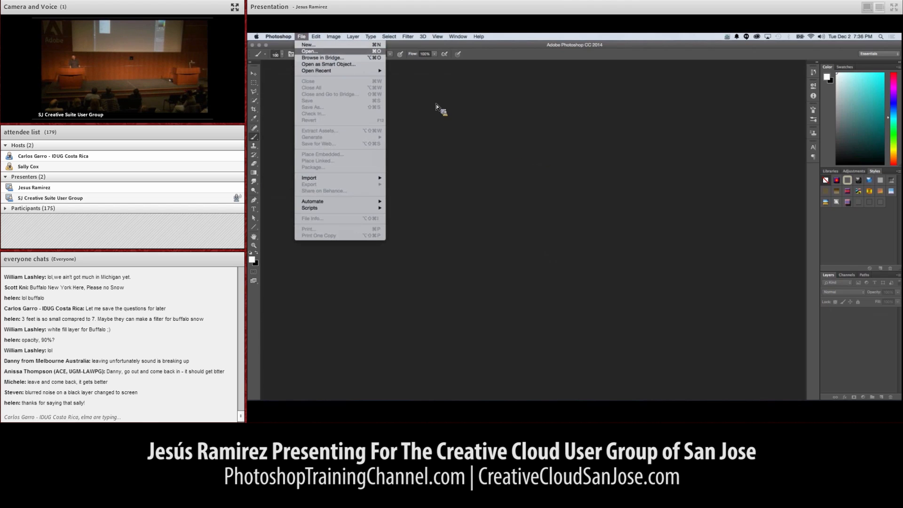
left_click(320, 51)
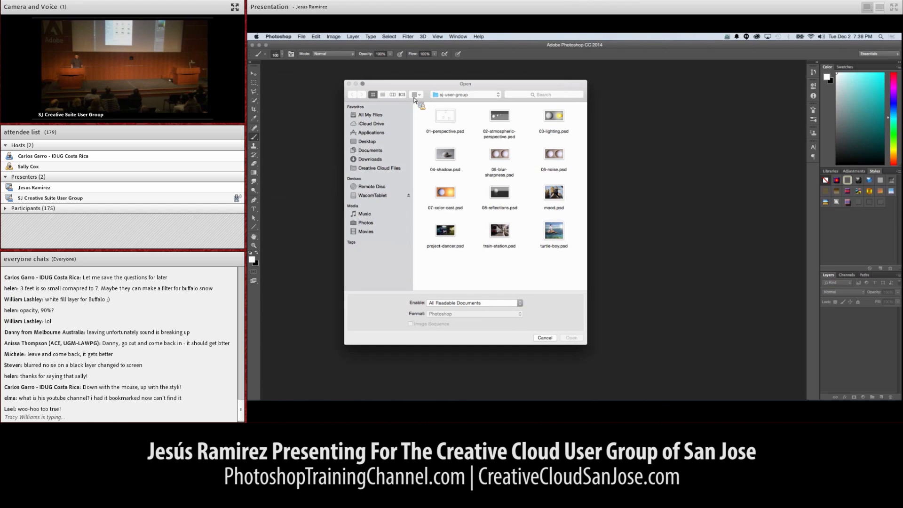
left_click(554, 232)
double_click(559, 237)
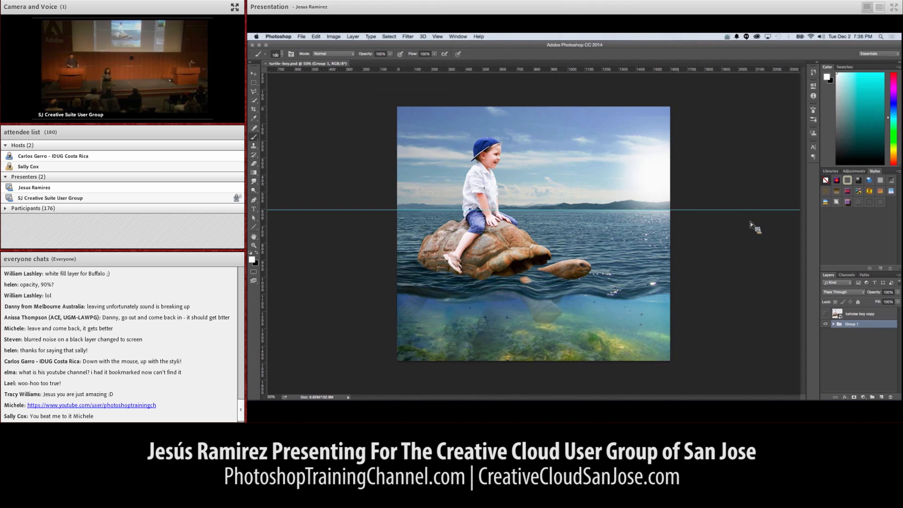
- Open mood.psd from the sj-user-group folder alongside the turtle composite
left_click(306, 37)
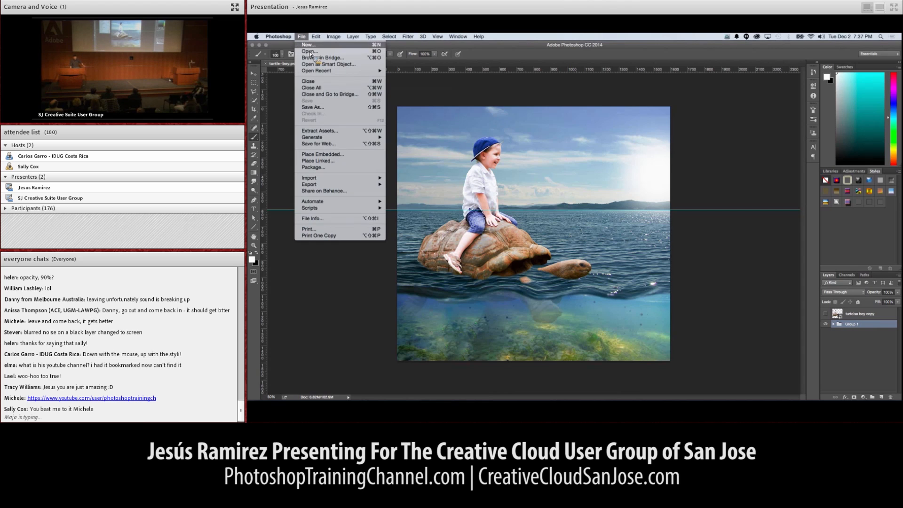
left_click(311, 51)
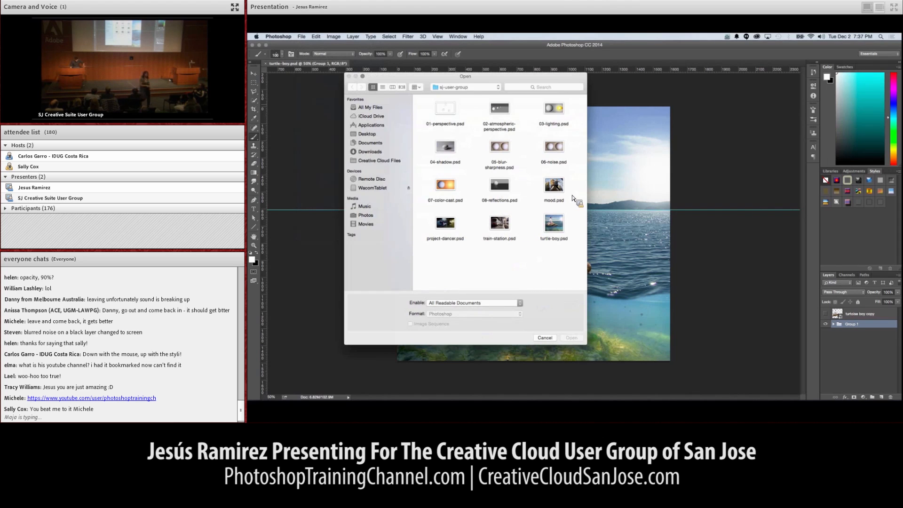
left_click(559, 188)
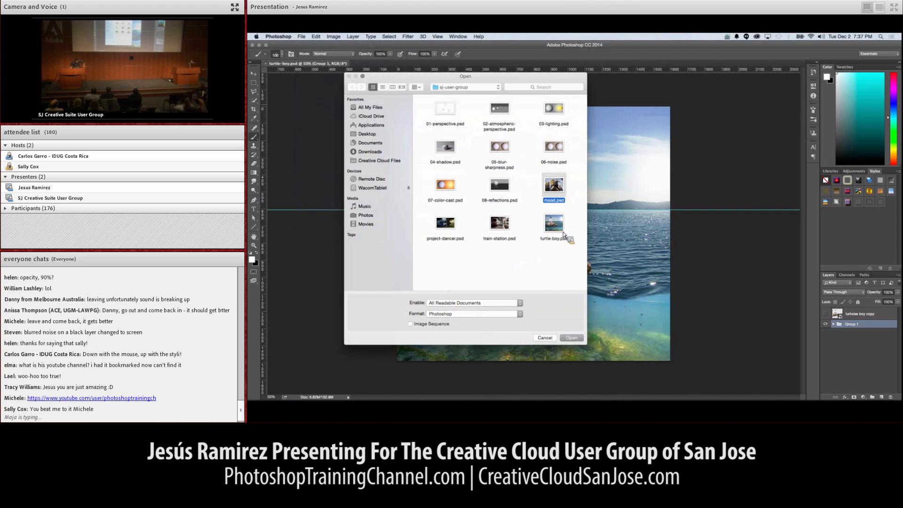
double_click(560, 192)
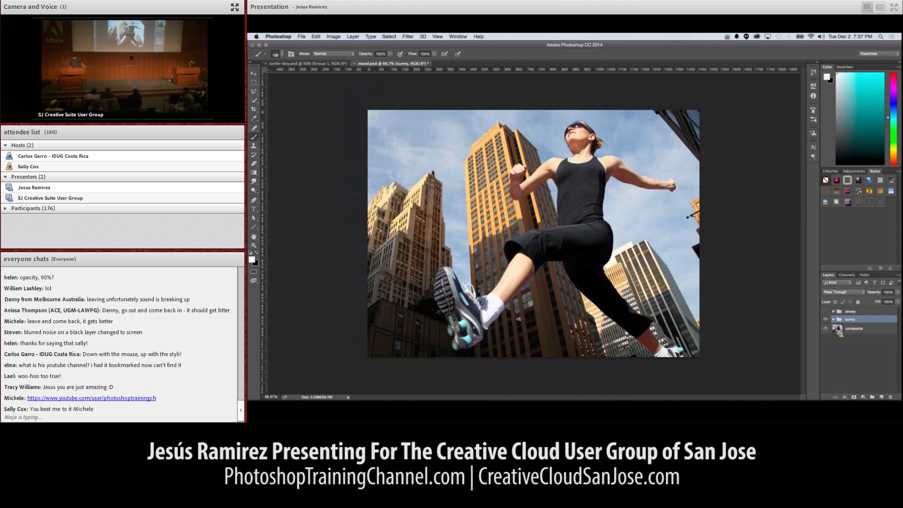
- Hide the sunny group, show and expand the snowy group, and hide the fog group inside it
left_click(826, 320)
left_click(826, 319)
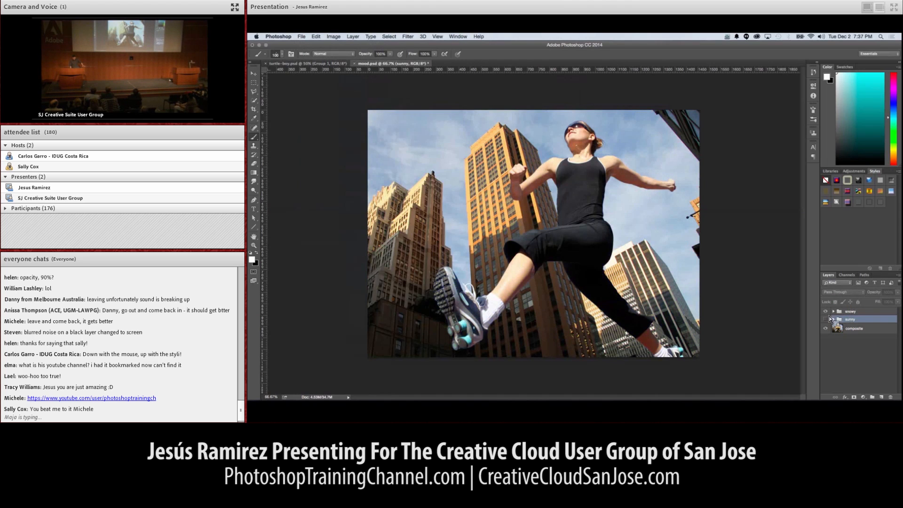
left_click(825, 312)
left_click(833, 311)
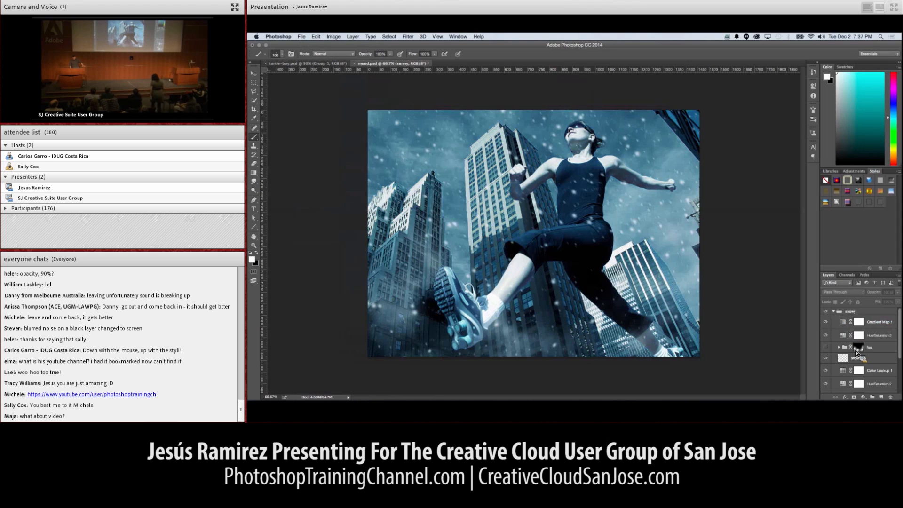
left_click(825, 347)
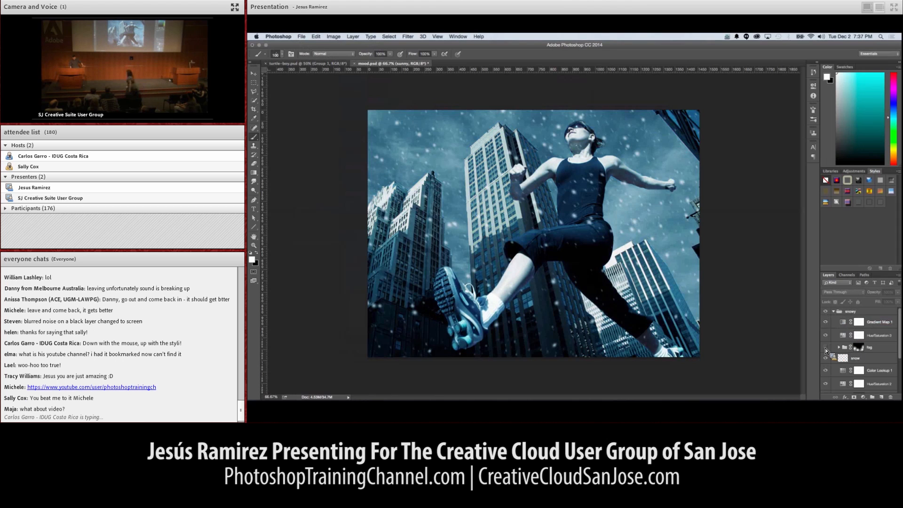
- Try rendering clouds on a new layer above the hidden fog group, then delete that layer
left_click(881, 396)
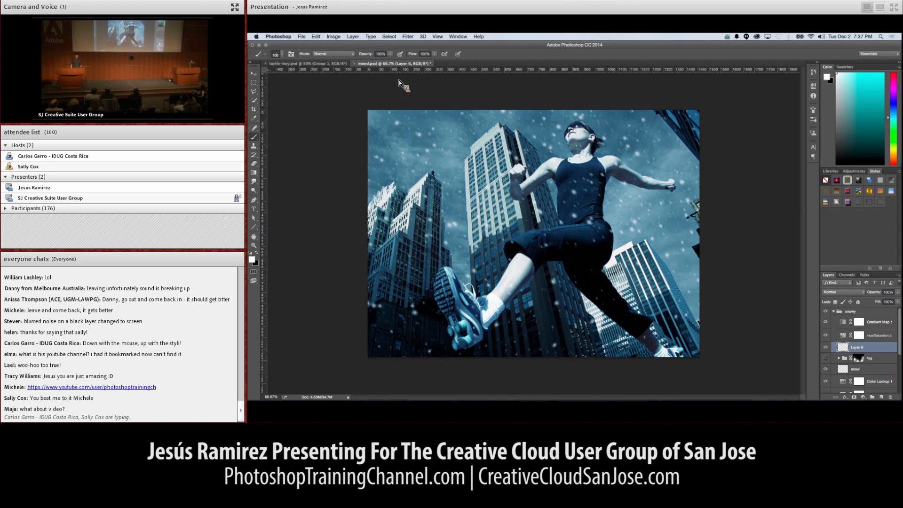
left_click(407, 36)
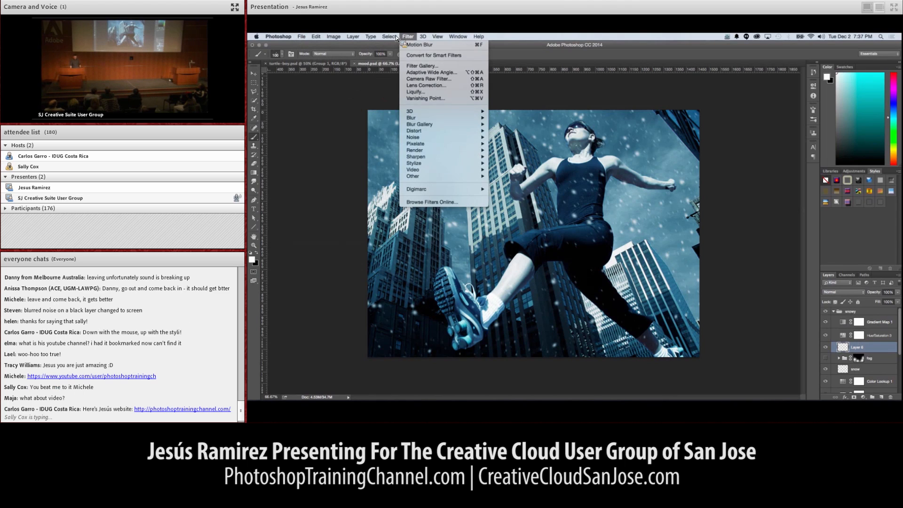
left_click(349, 133)
left_click(408, 36)
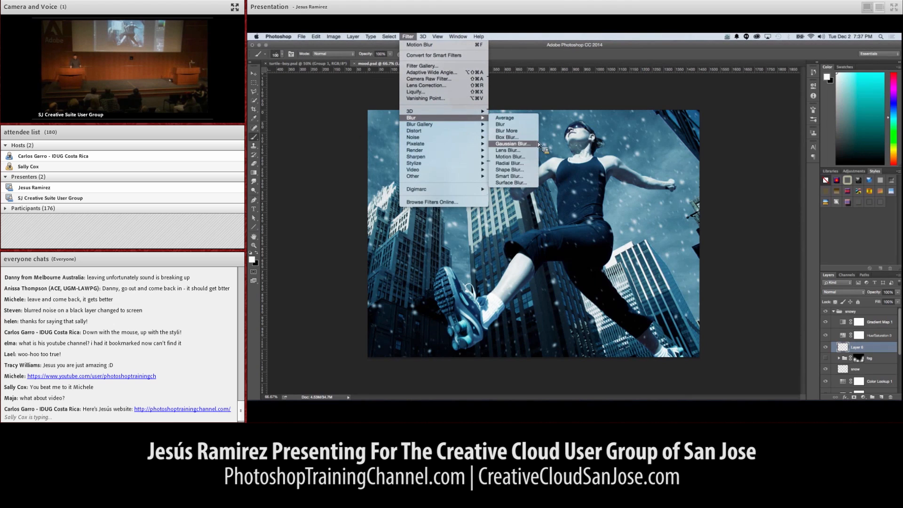
mouse_move(465, 150)
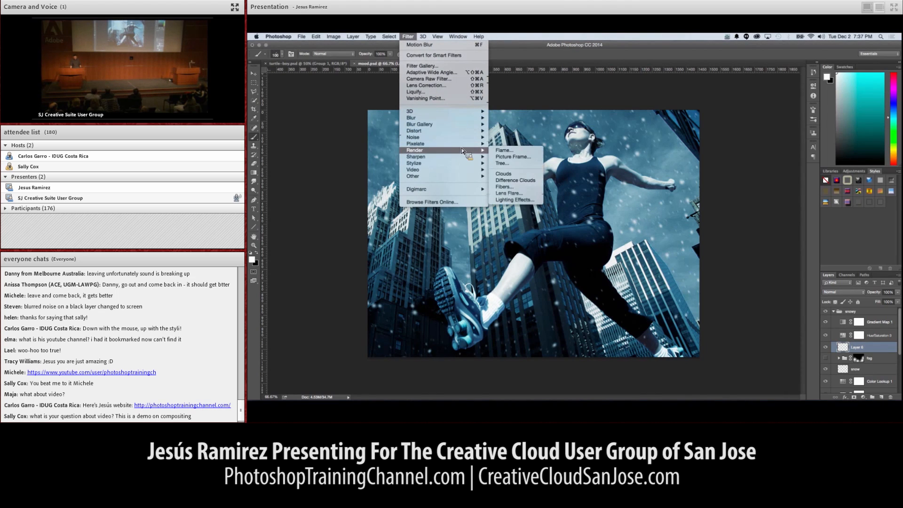
left_click(514, 174)
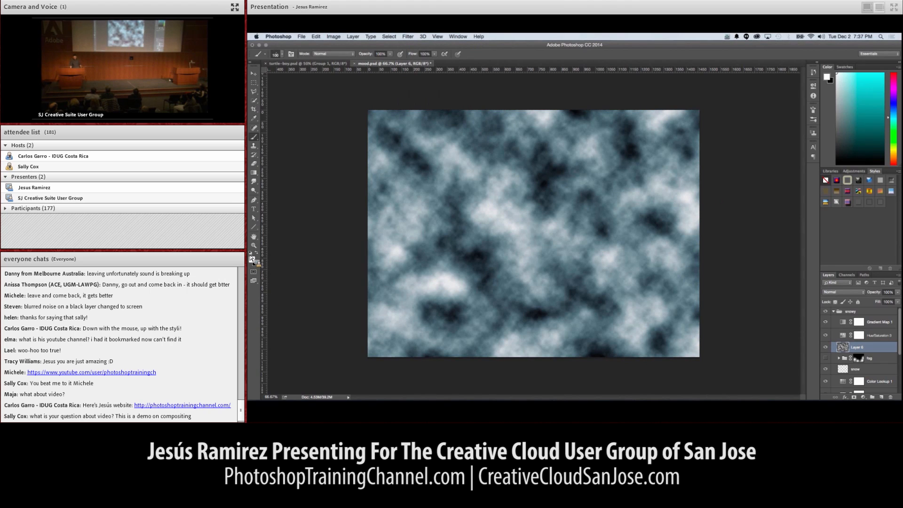
left_click(258, 255)
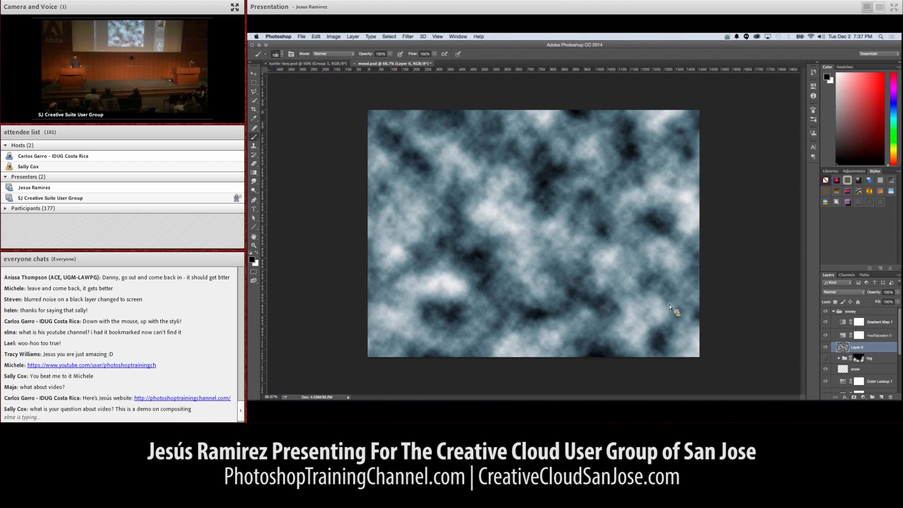
key("Delete")
- Add a new layer at the top of the snowy group and render clouds on it in black and white
left_click(881, 397)
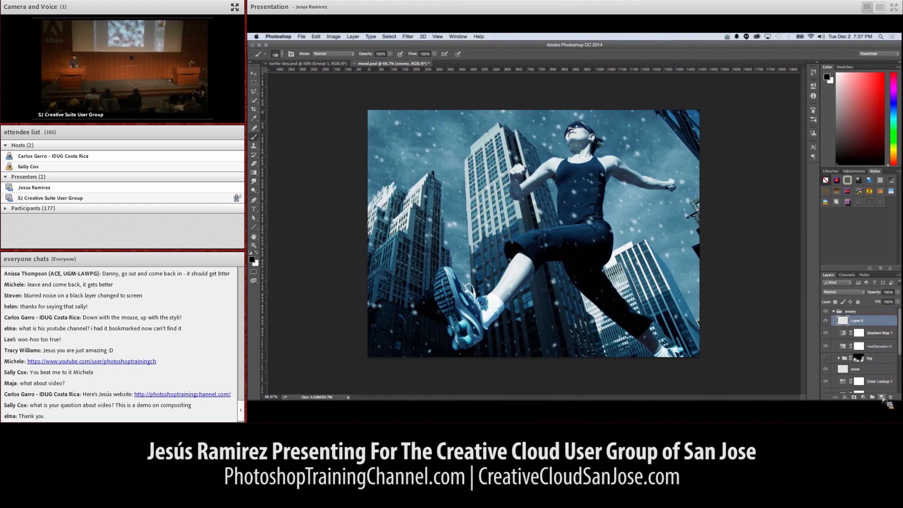
left_click(408, 37)
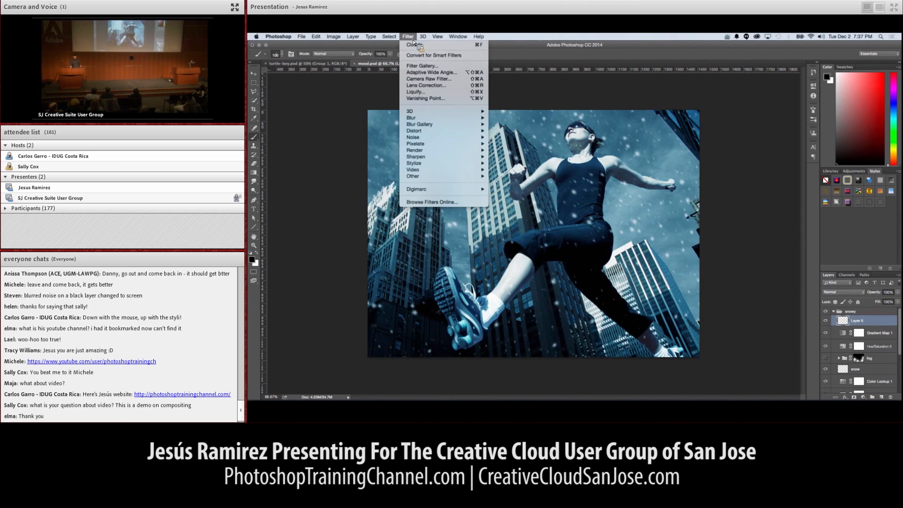
mouse_move(438, 119)
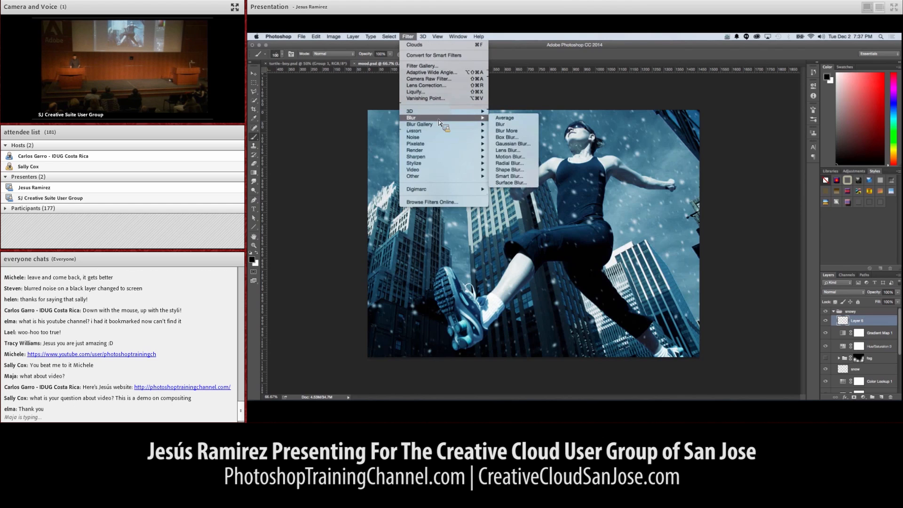
left_click(515, 144)
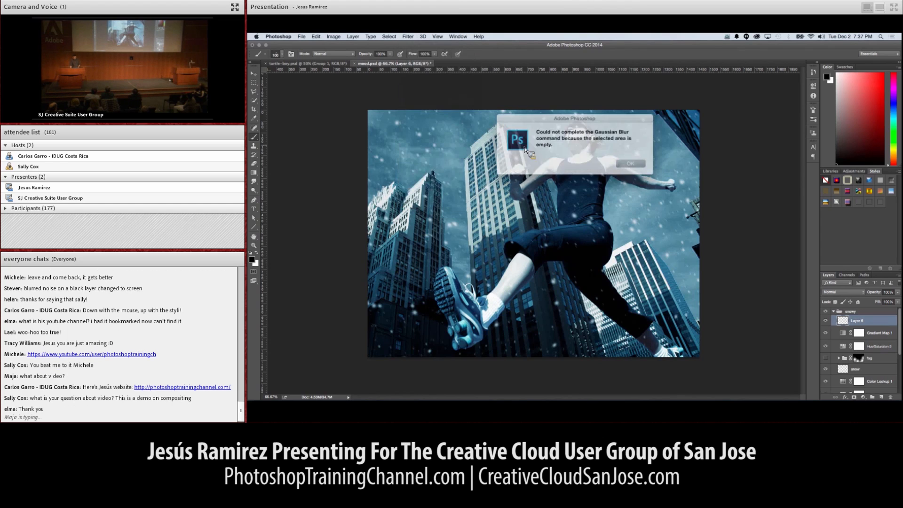
key("Return")
left_click(408, 37)
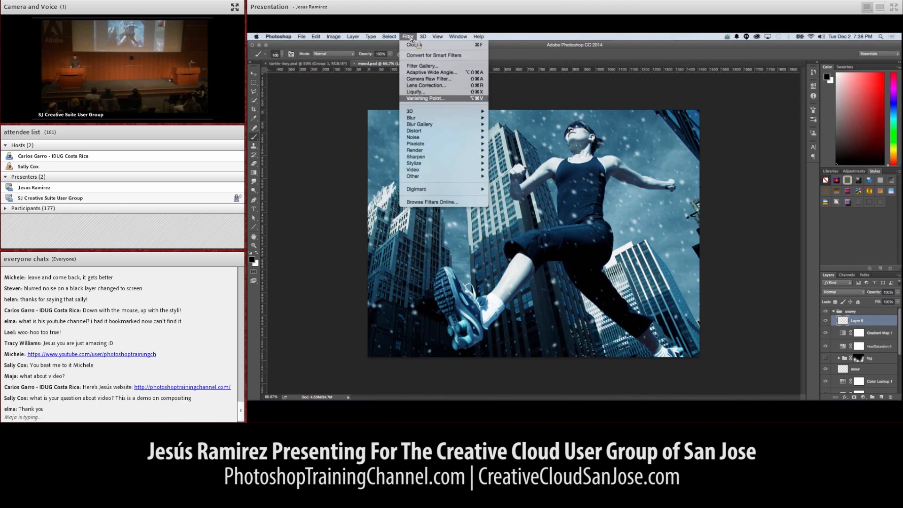
mouse_move(440, 152)
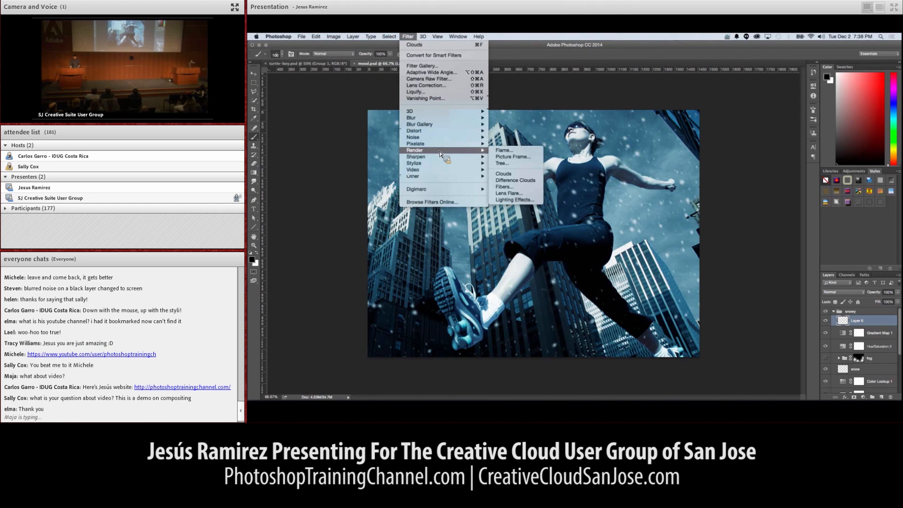
left_click(519, 176)
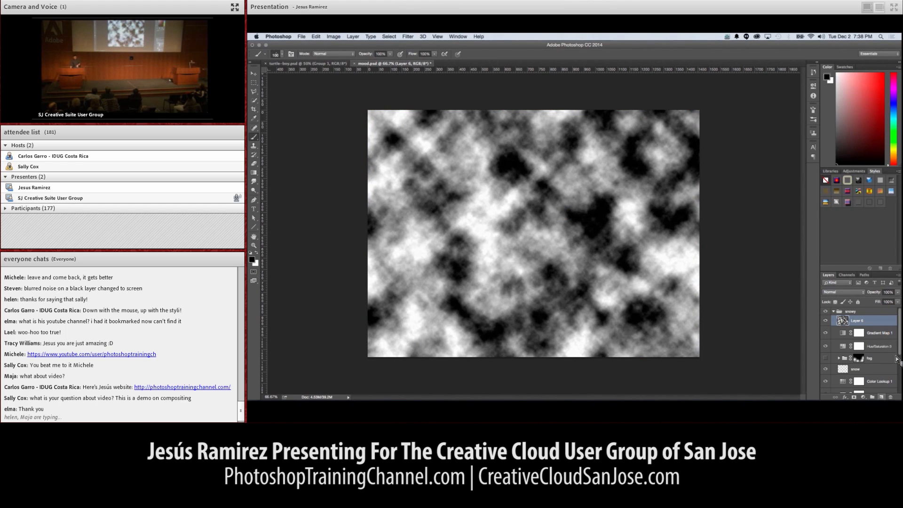
- Add another layer above the first clouds layer and render a second set of clouds on it
left_click(881, 397)
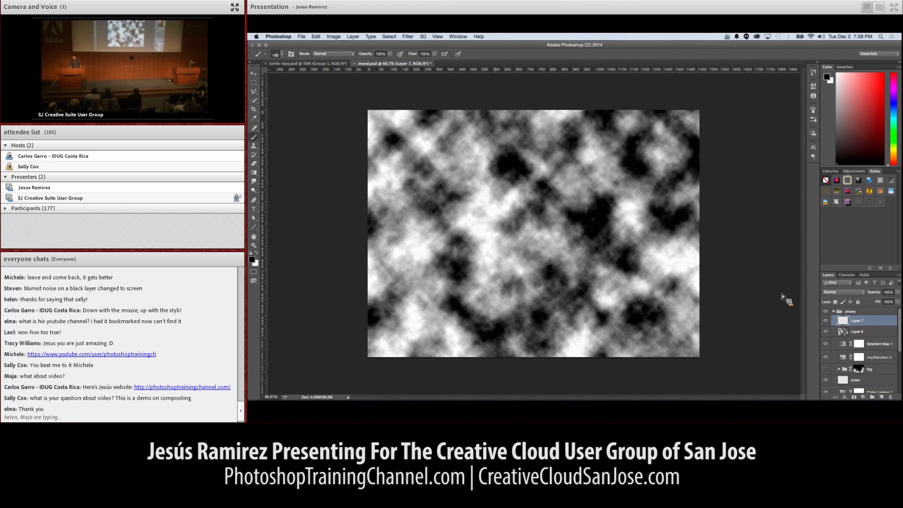
left_click(408, 36)
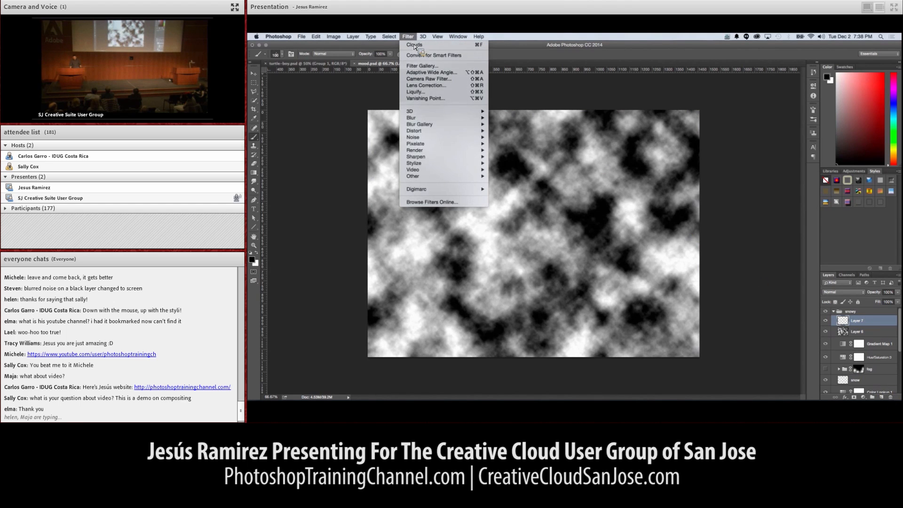
mouse_move(433, 149)
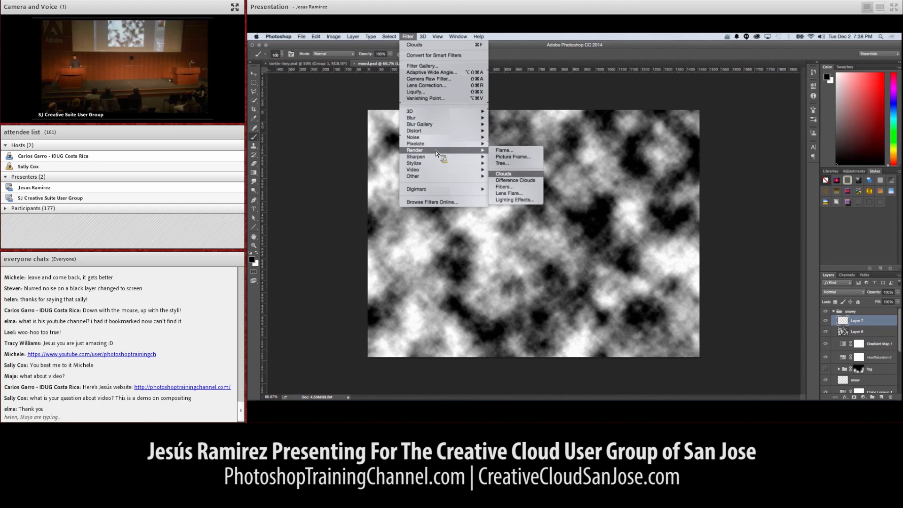
left_click(525, 177)
- Compare the two cloud patterns by toggling the upper layer's visibility, then delete the lower clouds layer
left_click(826, 321)
left_click(826, 322)
left_click(828, 323)
left_click(827, 323)
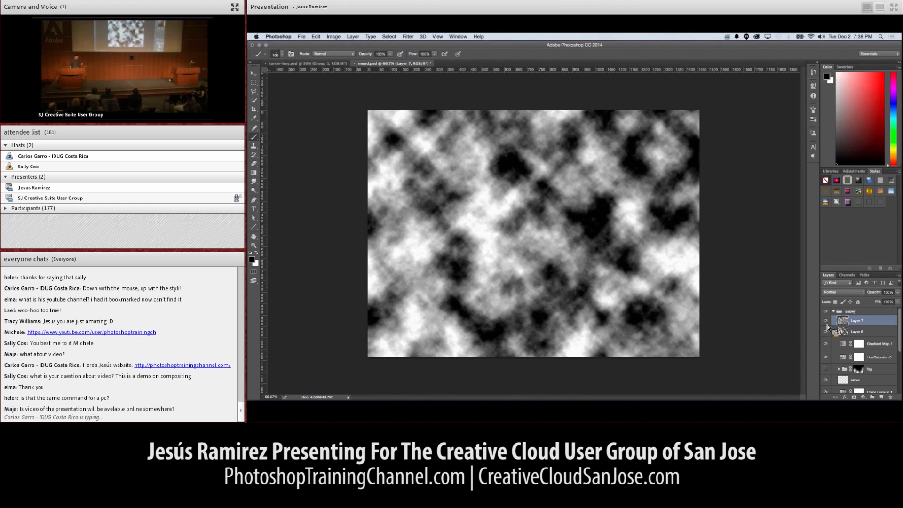
left_click(827, 323)
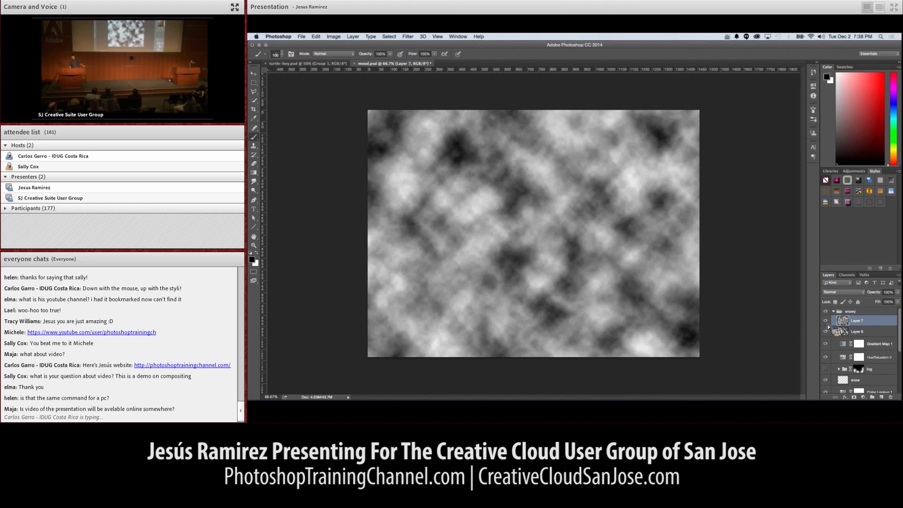
left_click(827, 322)
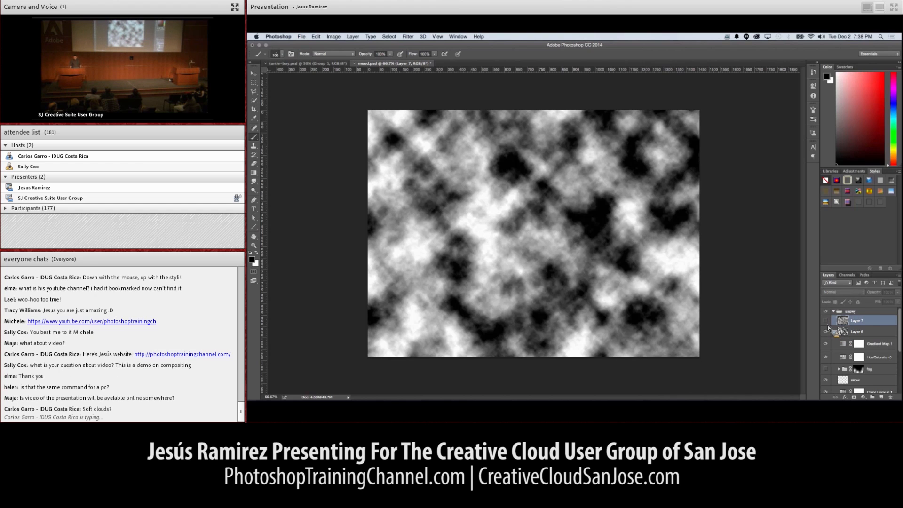
left_click(848, 332)
key("Delete")
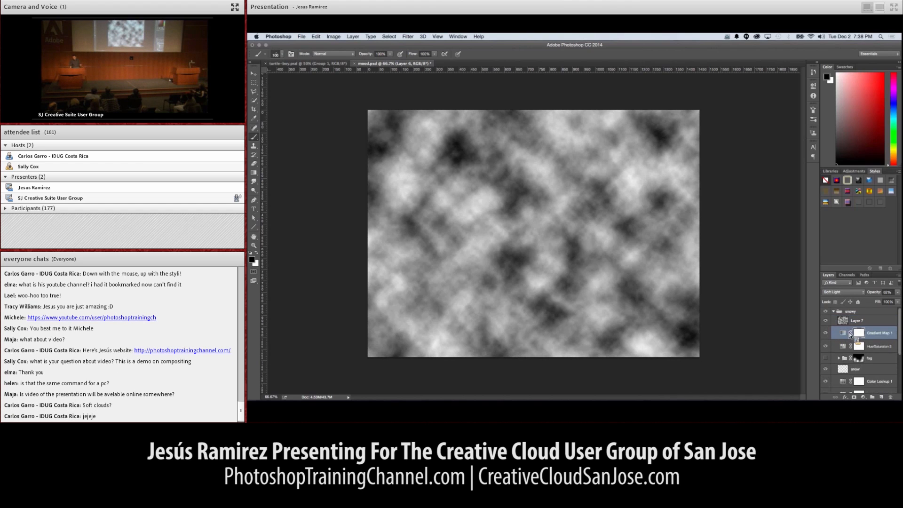
- Add a layer mask to the remaining clouds layer and render clouds into the mask
left_click(845, 322)
left_click(827, 322)
left_click(827, 321)
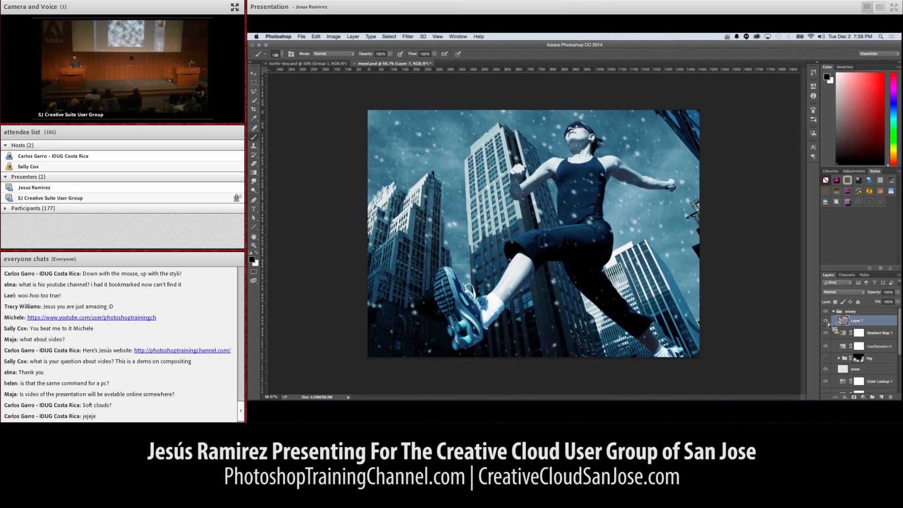
left_click(856, 398)
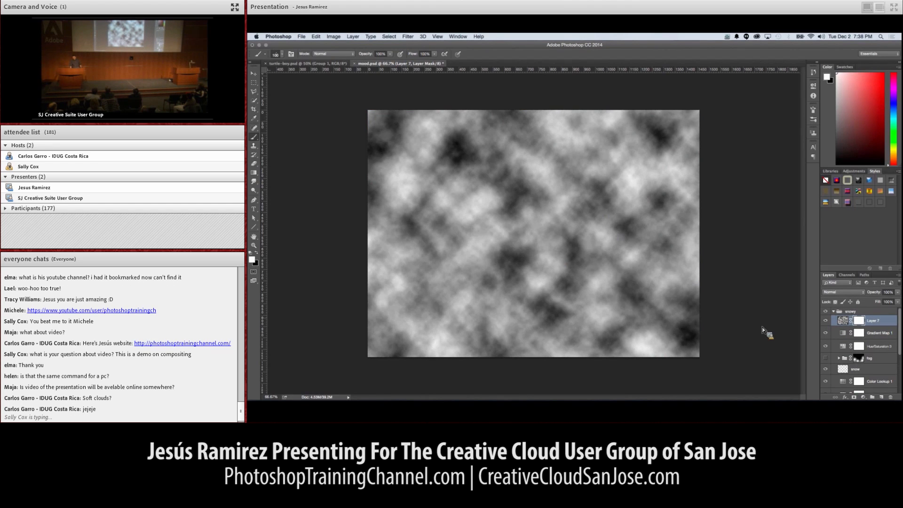
left_click(408, 37)
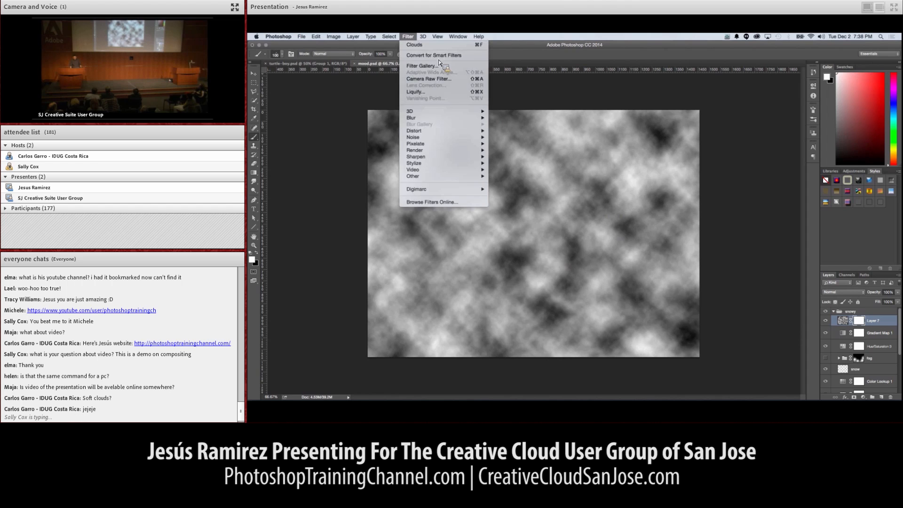
left_click(413, 44)
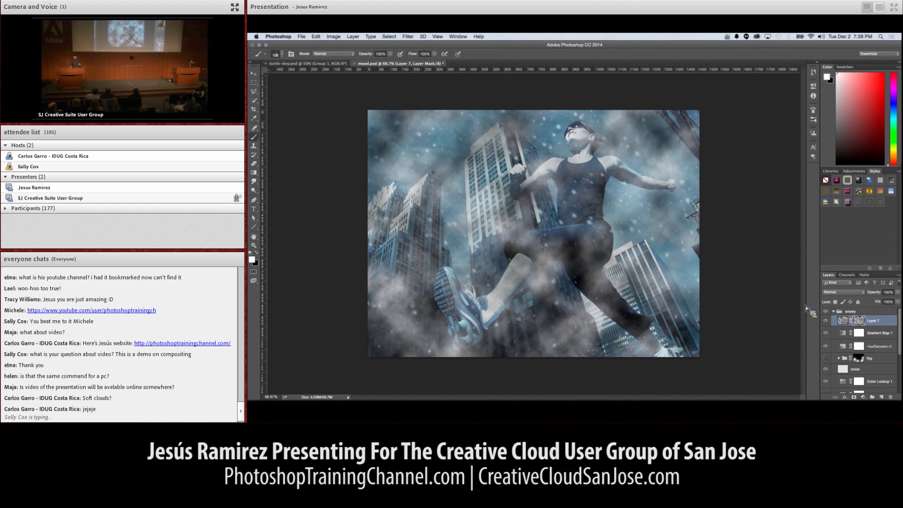
- Set the clouds layer's blend mode to Screen and place the layer in a new group
left_click(838, 293)
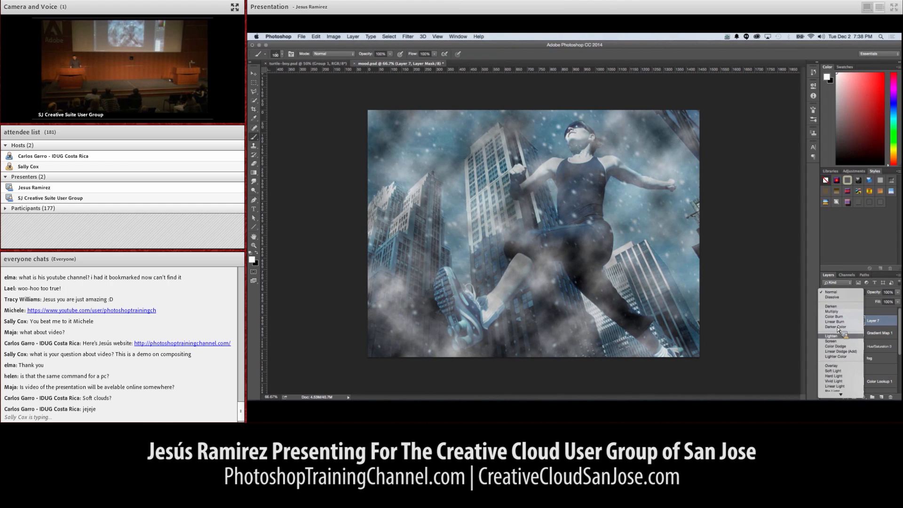
left_click(838, 342)
left_click_drag(840, 346, 873, 399)
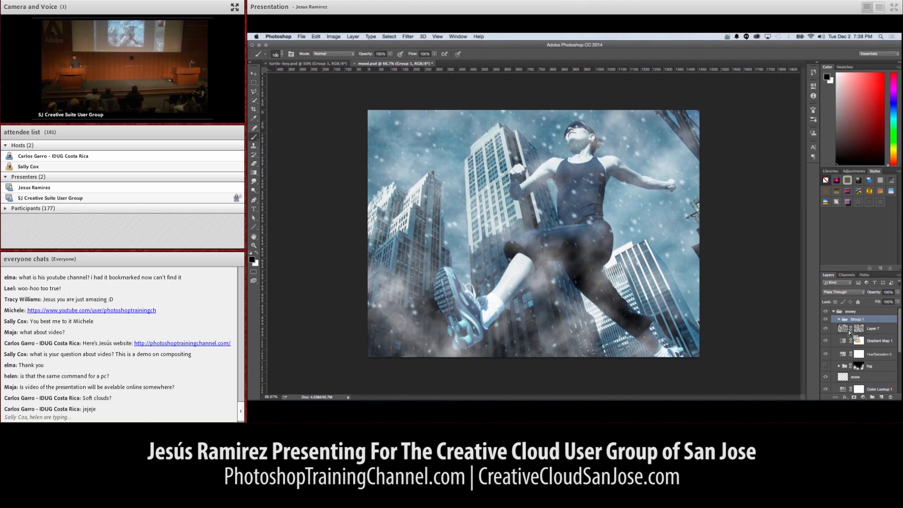
- Collapse the new clouds group and add a black layer mask that hides its contents
left_click_drag(847, 337, 857, 400)
left_click(838, 320)
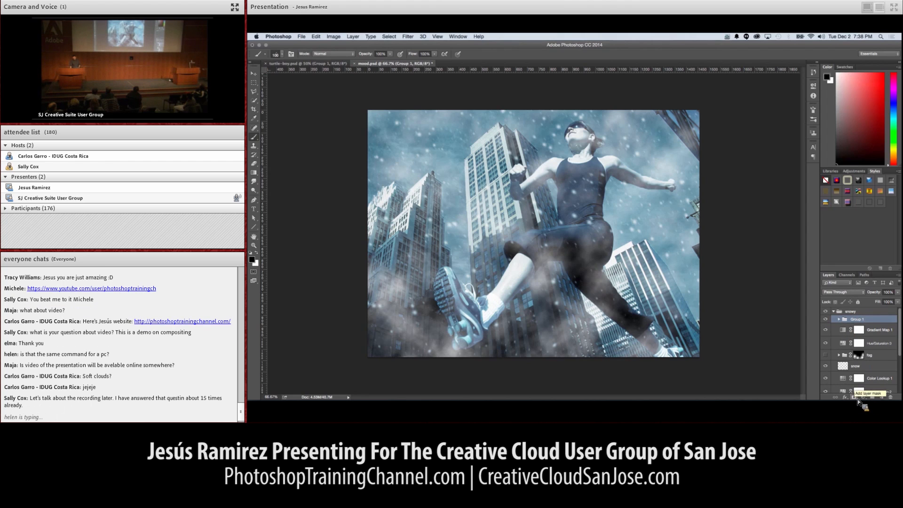
left_click(856, 399, "alt")
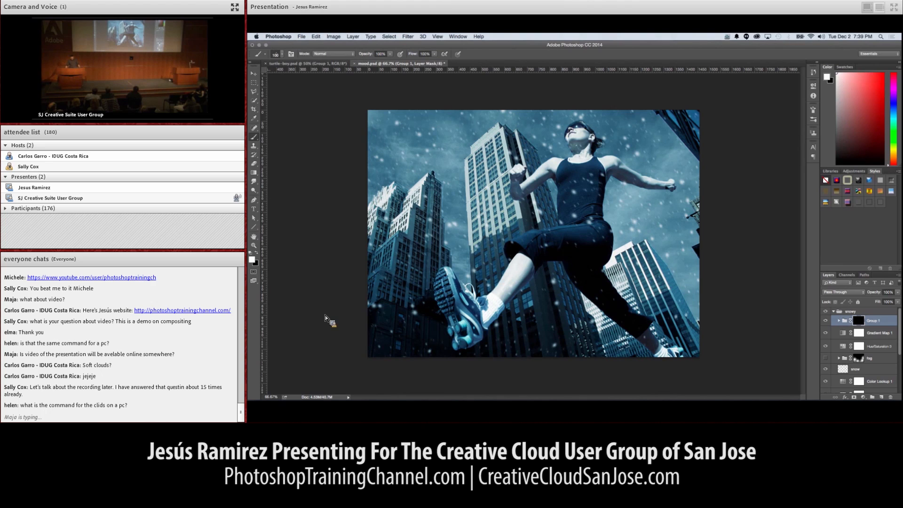
- Choose a soft round brush and enlarge it to 700 px
left_click(281, 55)
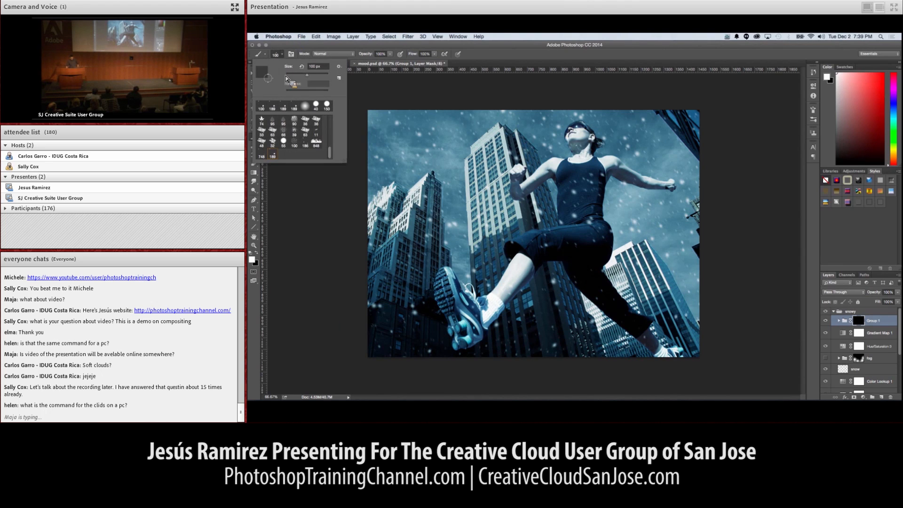
scroll(331, 123, "up", 5)
left_click(302, 125)
left_click(311, 174)
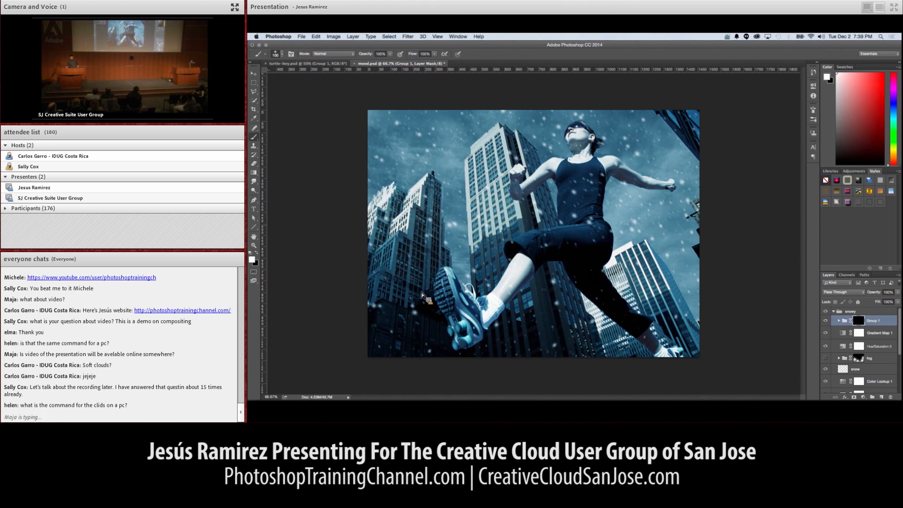
key("bracketright")
key("bracketright")
key("bracketright")
key("bracketright")
key("bracketright")
key("bracketright")
key("bracketright")
key("bracketright")
key("bracketright")
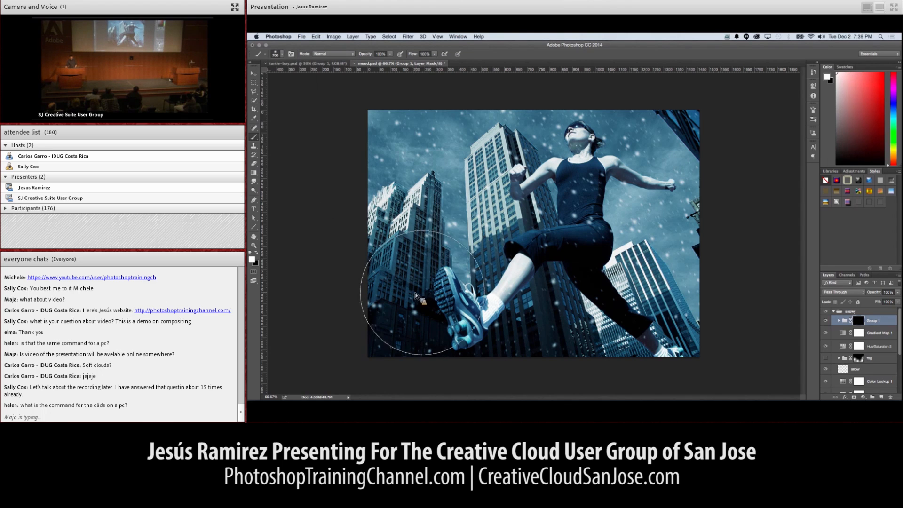
key("bracketright")
- Paint white on the group's mask to reveal fog over the lower buildings and around the runner's legs
left_click(436, 303)
mouse_move(576, 314)
left_mouse_down()
mouse_move(684, 252)
mouse_move(674, 317)
mouse_move(684, 362)
left_mouse_up()
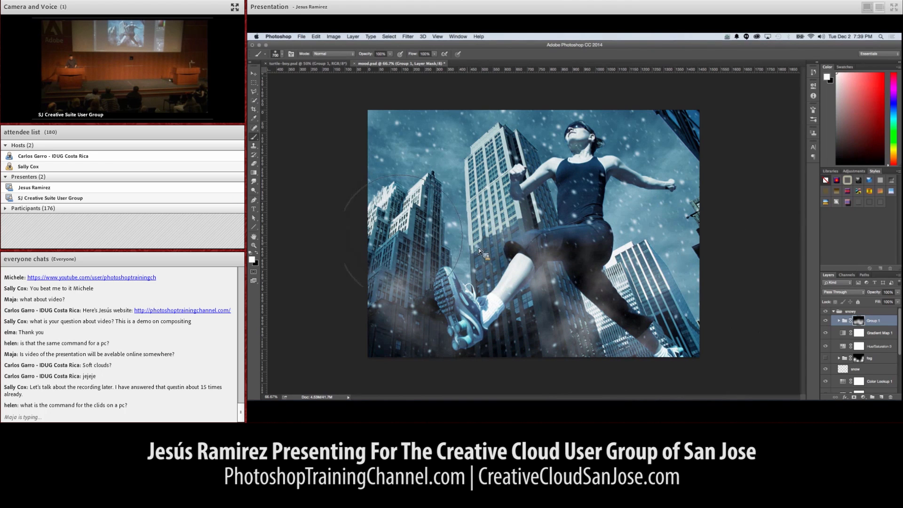
left_click(376, 237)
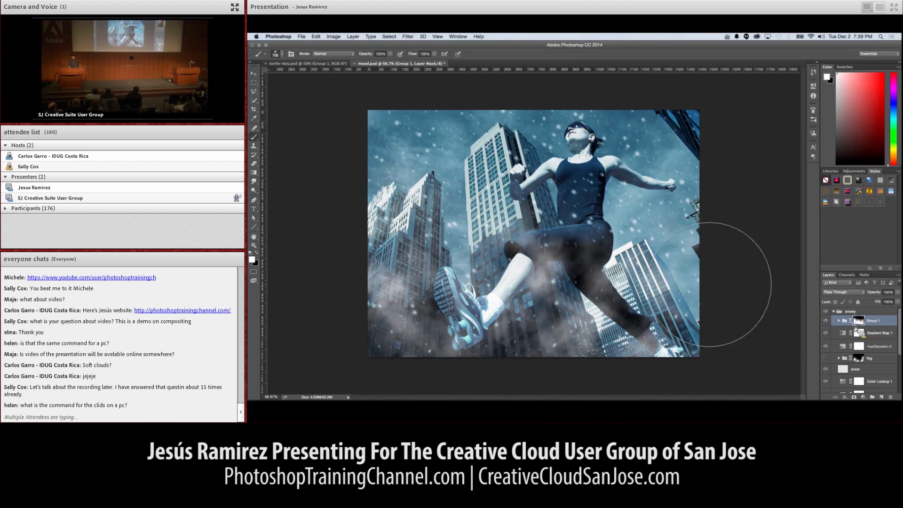
- Move the new fog group below the Curves 1 layer, then hide it together with the adjustment layers directly above it
left_click_drag(845, 320, 856, 376)
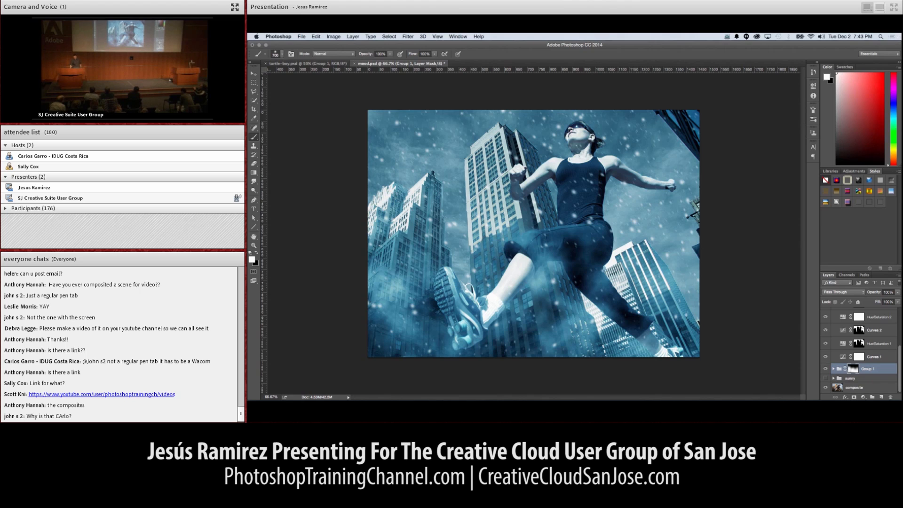
left_click_drag(825, 369, 826, 319)
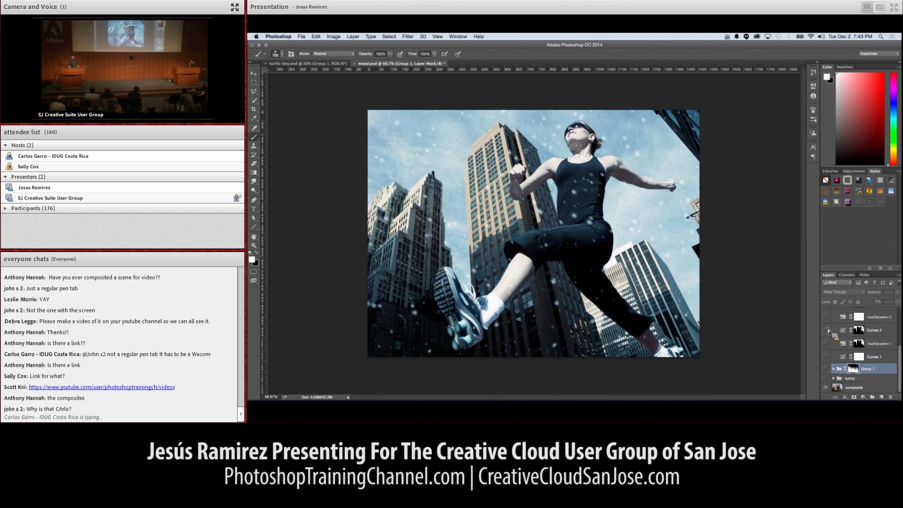
- Hide the Gradient Map 1, Hue/Saturation, snow and Color Lookup 1 layers in the snowy group
left_click_drag(854, 373, 829, 390)
scroll(832, 386, "up", 1)
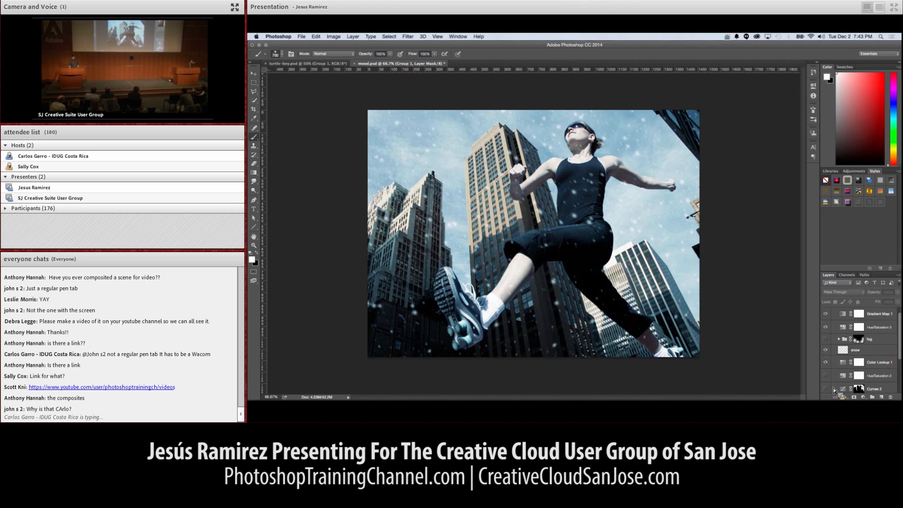
left_click_drag(825, 356, 828, 327)
scroll(832, 338, "down", 1)
scroll(834, 341, "down", 3)
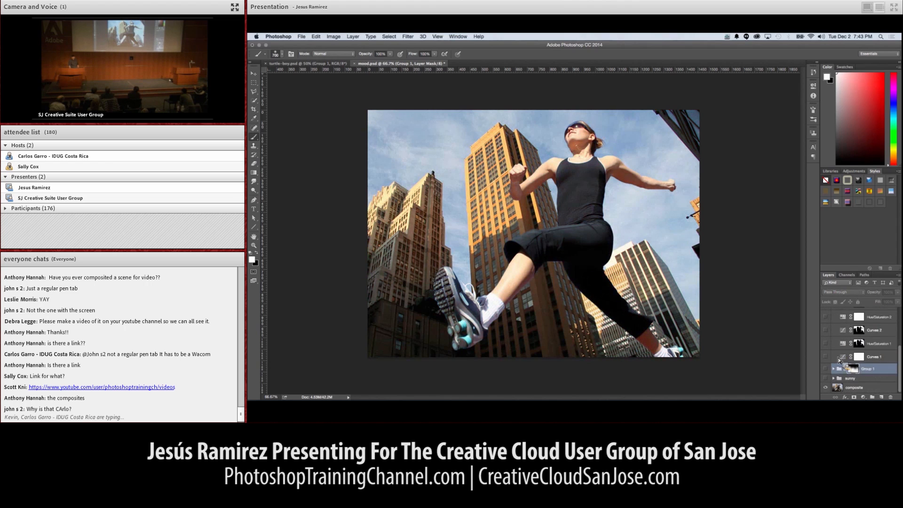
scroll(831, 348, "up", 5)
- Collapse and hide the snowy group, and select the composite layer
left_click(847, 312)
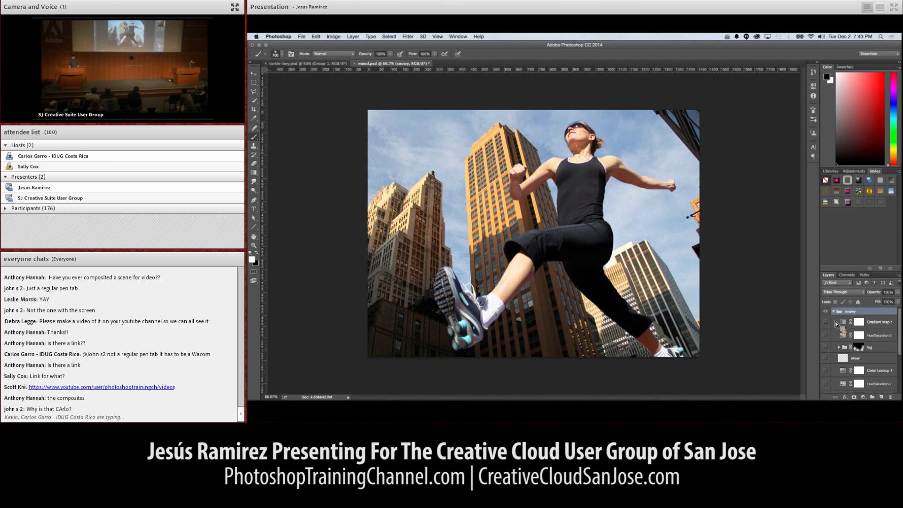
left_click(834, 311)
left_click(850, 339)
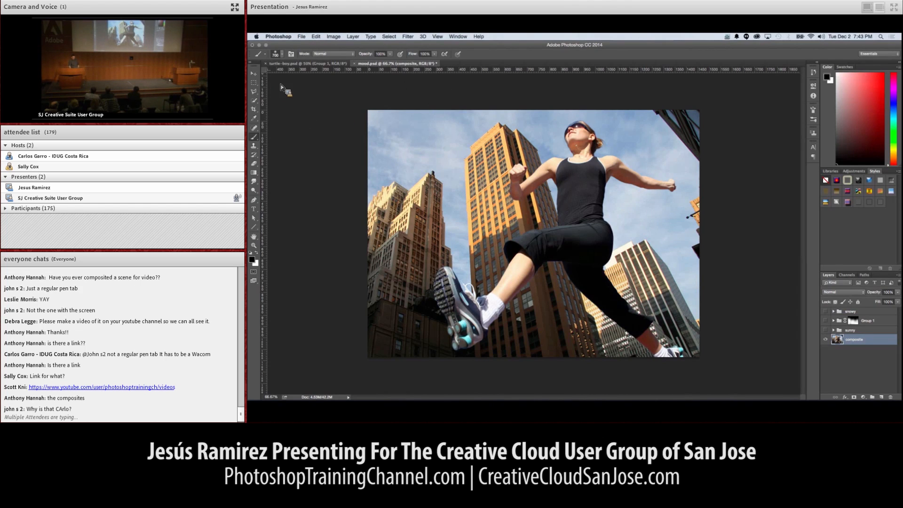
- Choose the 74 px maple leaf brush preset
left_click(281, 54)
left_click_drag(332, 113, 331, 154)
left_click(261, 133)
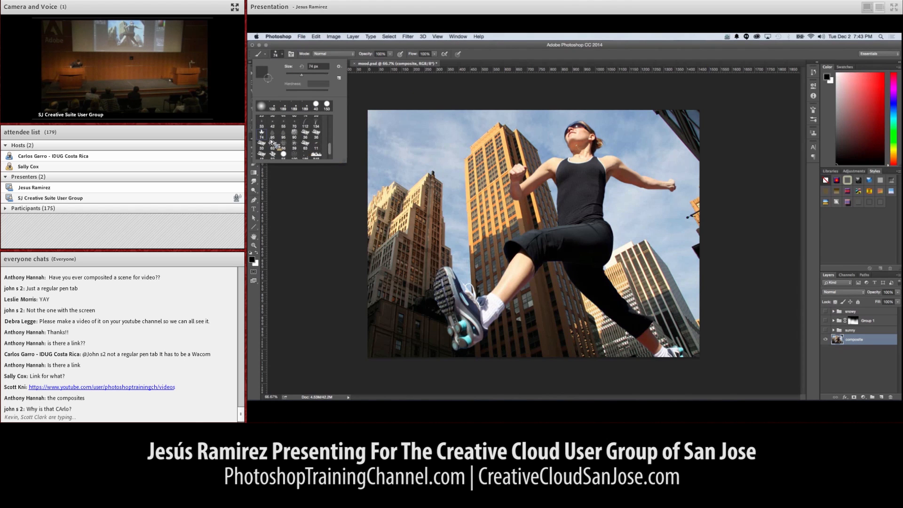
left_click(346, 162)
- Set the foreground color to orange d28a00 and the background color to dark brown 301700
left_click(253, 260)
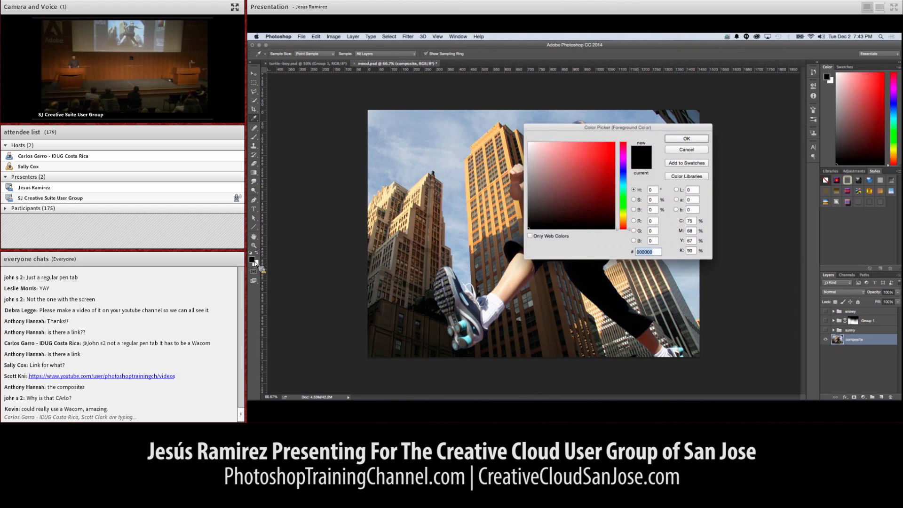
left_click(614, 158)
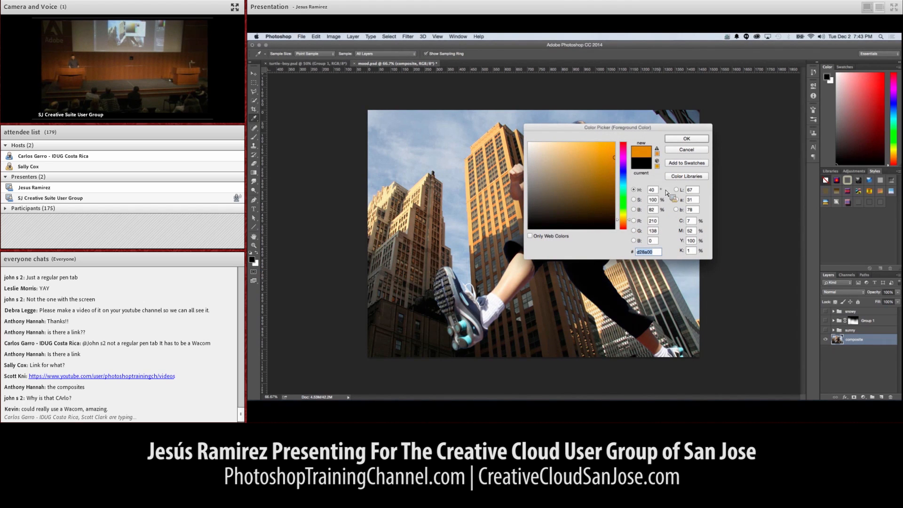
left_click(700, 140)
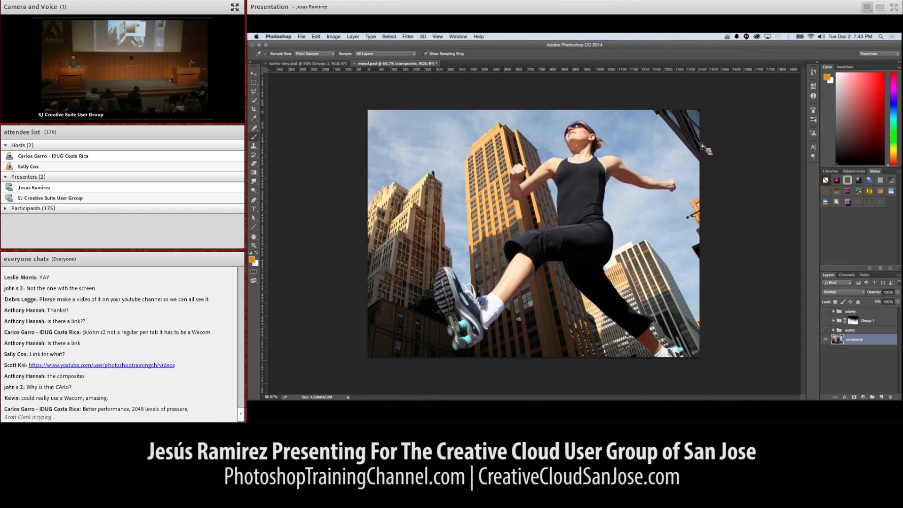
left_click(256, 263)
left_click_drag(627, 201, 625, 222)
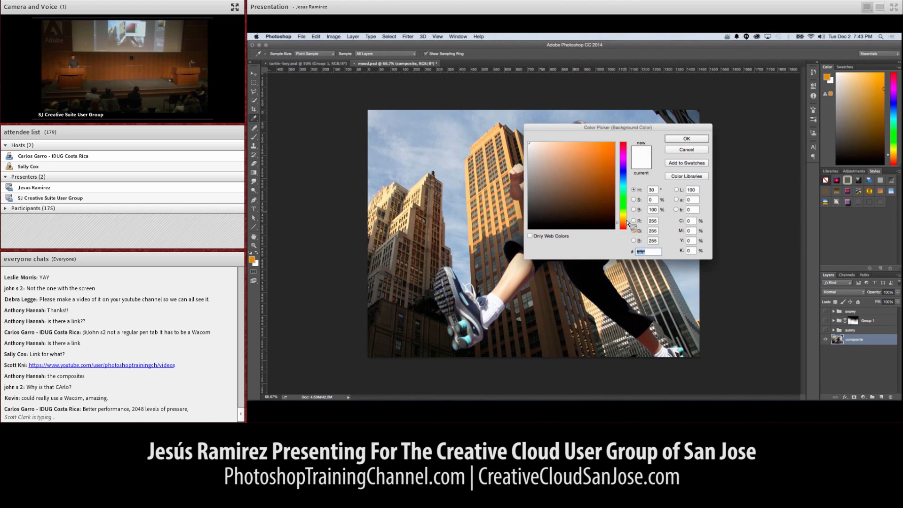
left_click(614, 213)
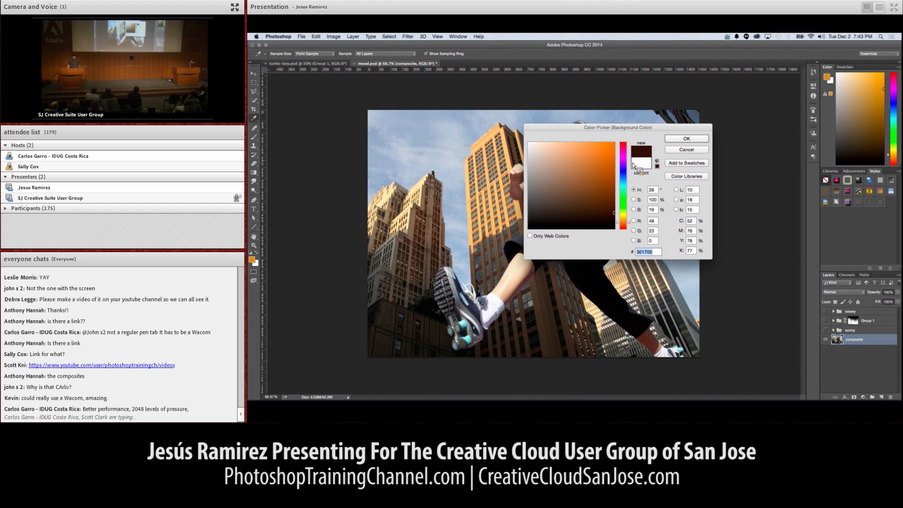
left_click(690, 139)
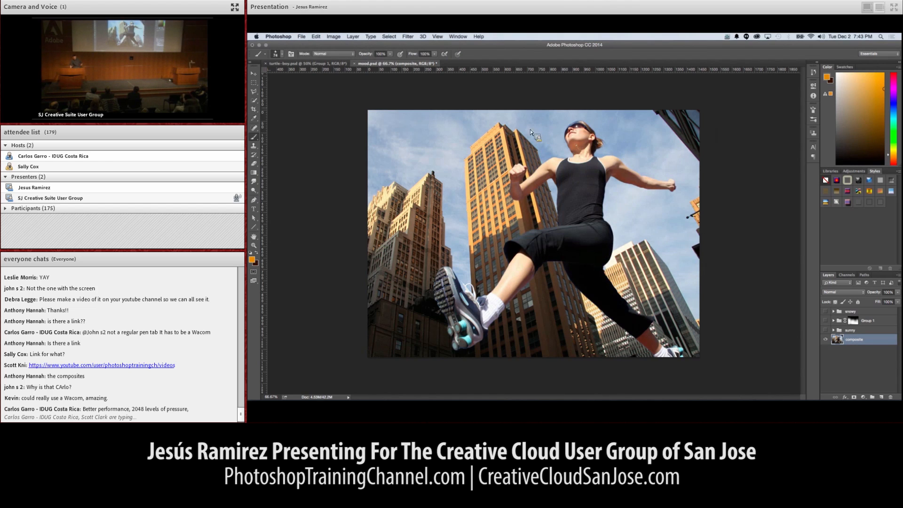
- Try a stroke of scattered leaves diagonally across the composite layer and undo it
mouse_move(405, 115)
left_mouse_down()
mouse_move(391, 148)
mouse_move(400, 164)
mouse_move(658, 348)
left_mouse_up()
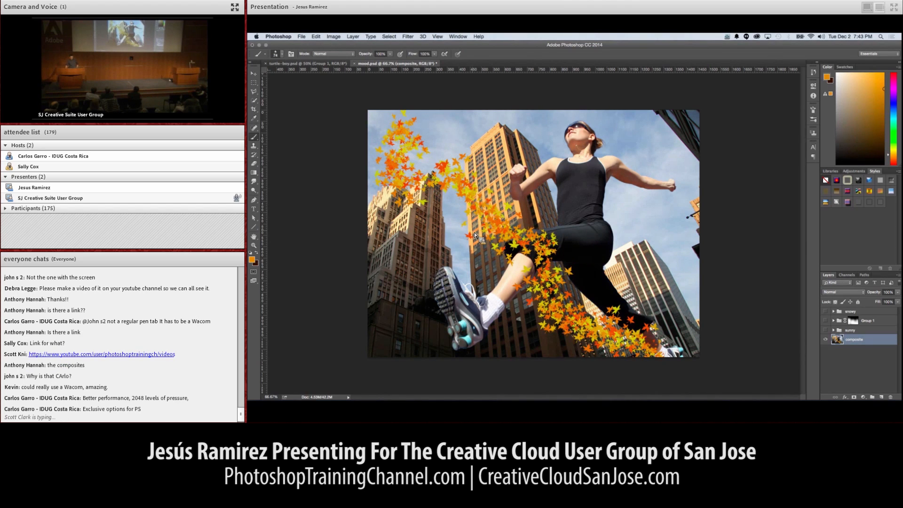
key("super+z")
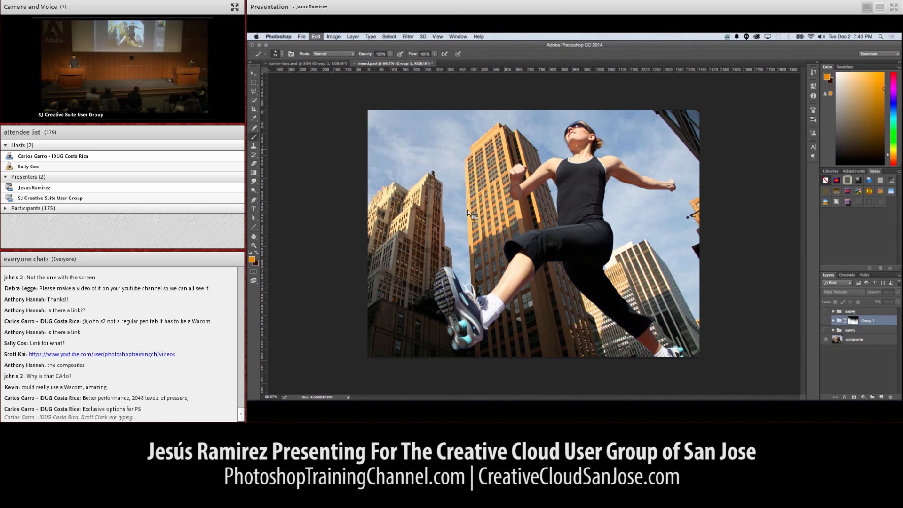
- Set the leaf brush's scatter to 1000% and count to 1, and add a new layer above Group 1
left_click(291, 53)
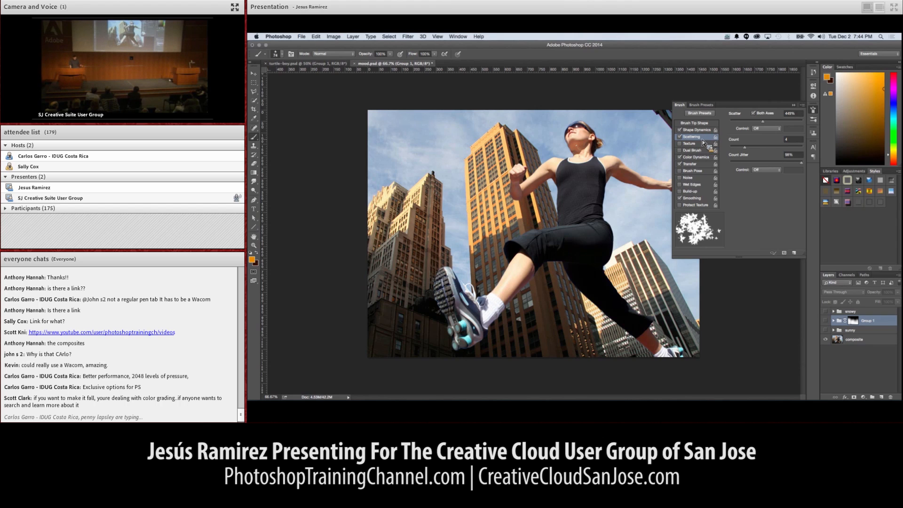
left_click_drag(763, 122, 802, 124)
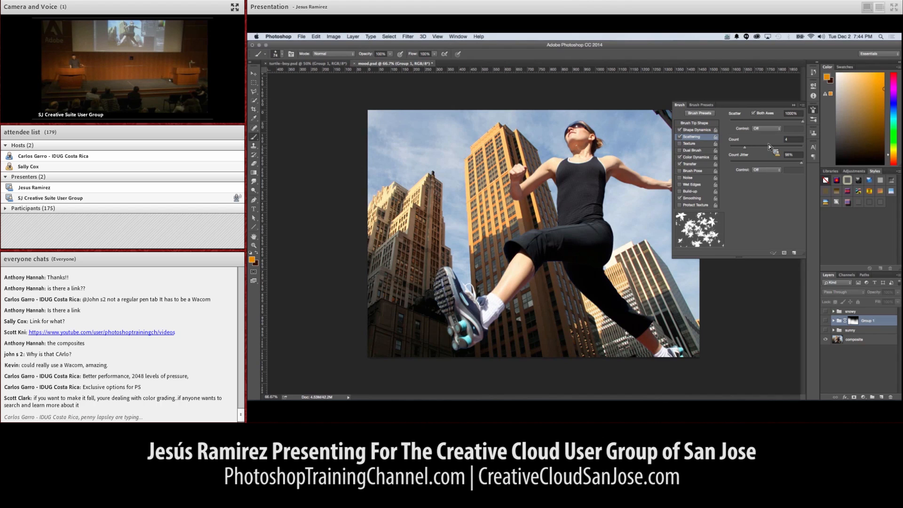
left_click_drag(747, 149, 731, 150)
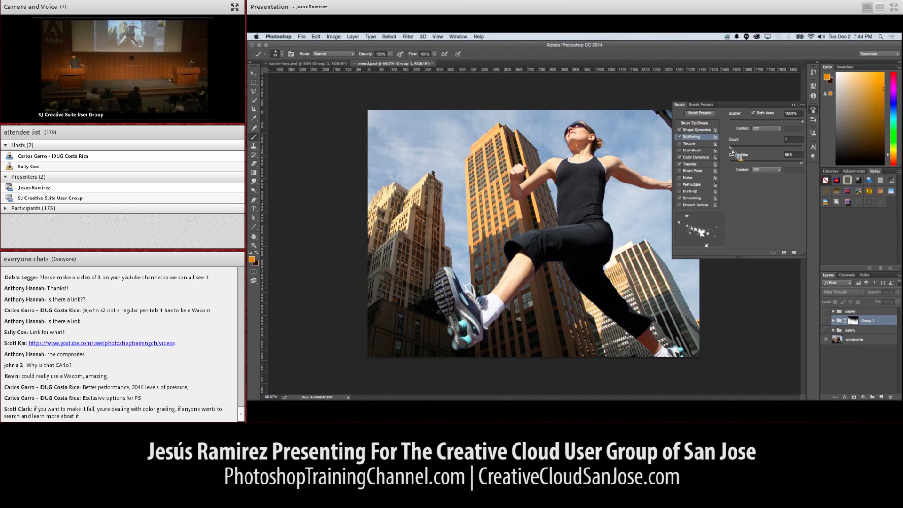
left_click(696, 129)
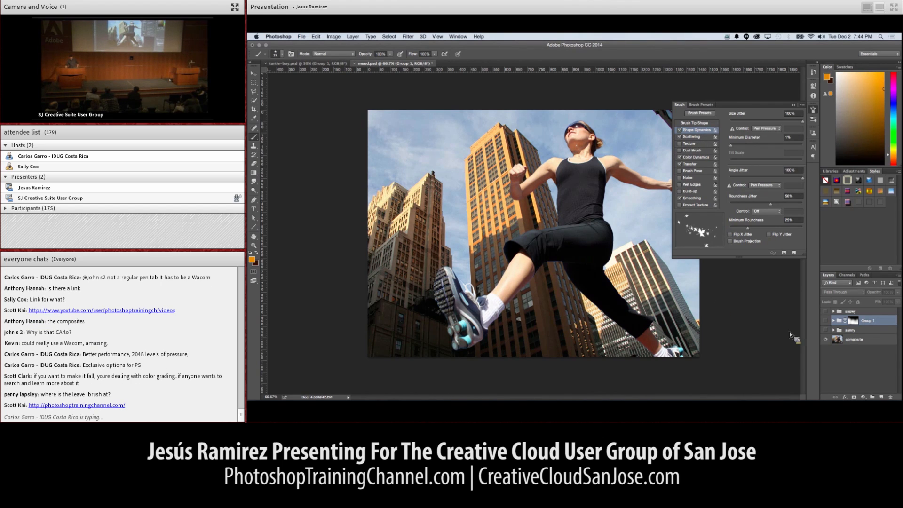
left_click(881, 397)
left_click_drag(371, 157, 527, 350)
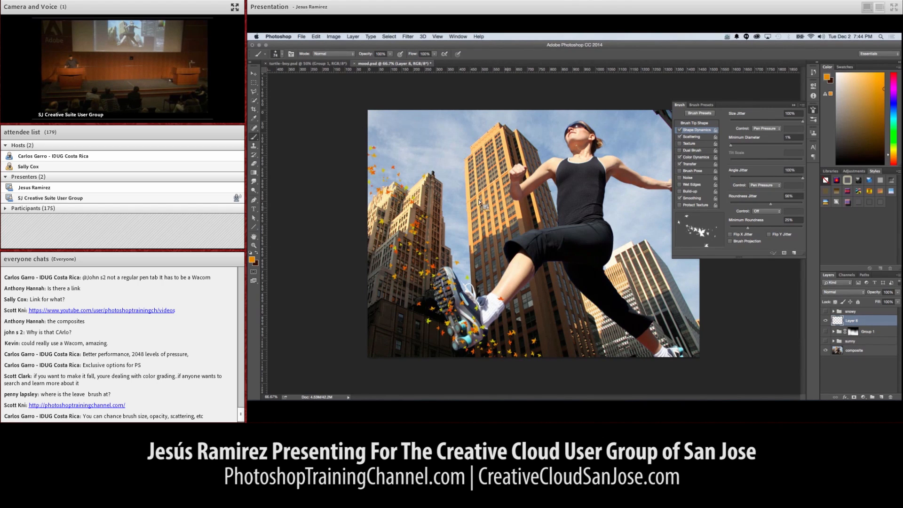
key("super+z")
key("alt+super+z")
- Enlarge the leaf brush to 175 px and paint scattered autumn leaves around the runner and buildings on the new layer
key("bracketright")
key("bracketright")
key("bracketright")
key("bracketright")
key("bracketright")
key("bracketright")
mouse_move(379, 129)
left_mouse_down()
mouse_move(420, 222)
mouse_move(559, 319)
left_mouse_up()
mouse_move(673, 361)
left_mouse_down()
mouse_move(619, 171)
mouse_move(578, 151)
mouse_move(417, 288)
left_mouse_up()
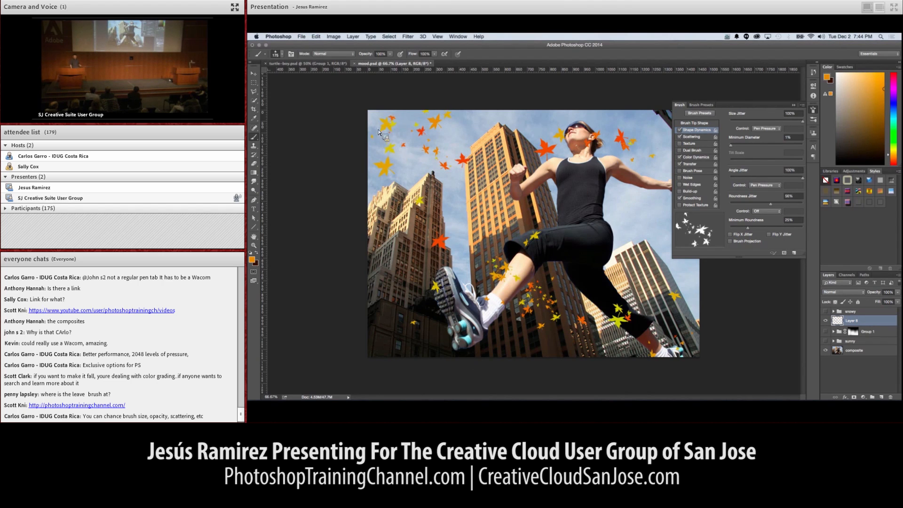
- Create a new 200 × 200 pixel document with a white background
left_click(301, 36)
left_click(310, 44)
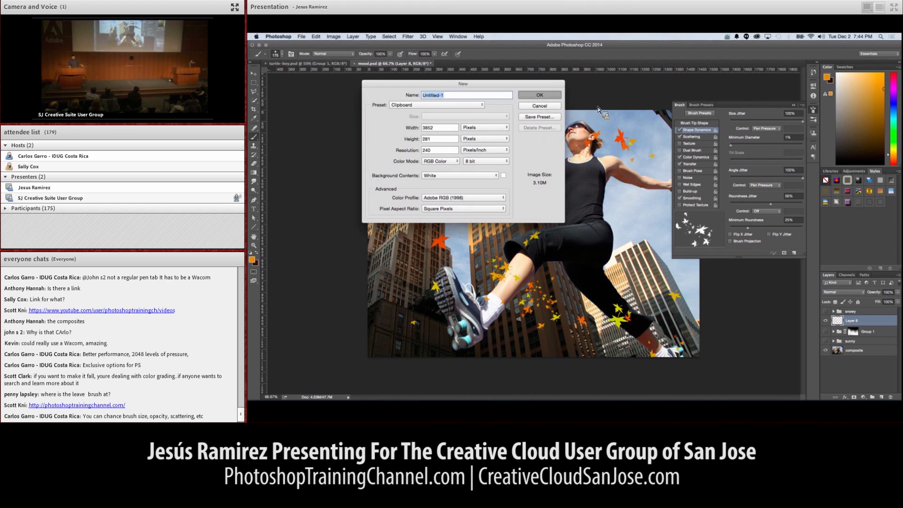
key("Tab")
type("200")
key("Tab")
type("200")
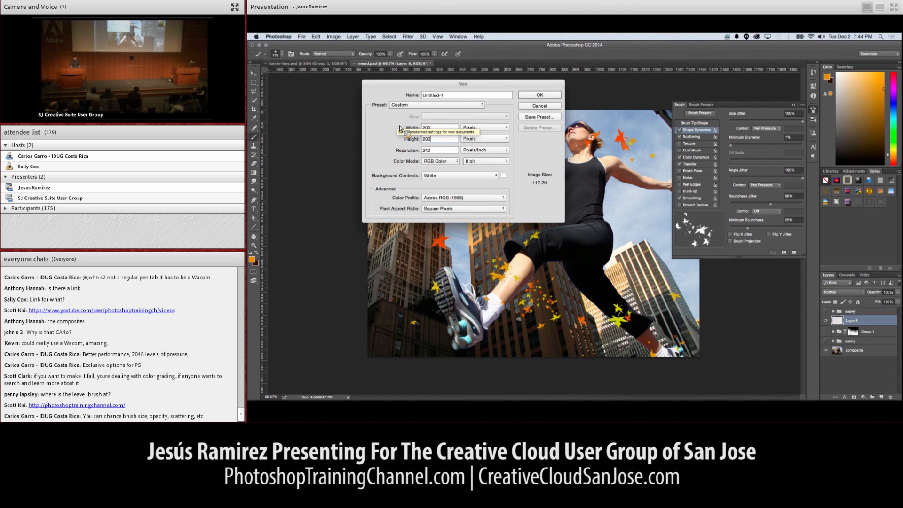
key("Return")
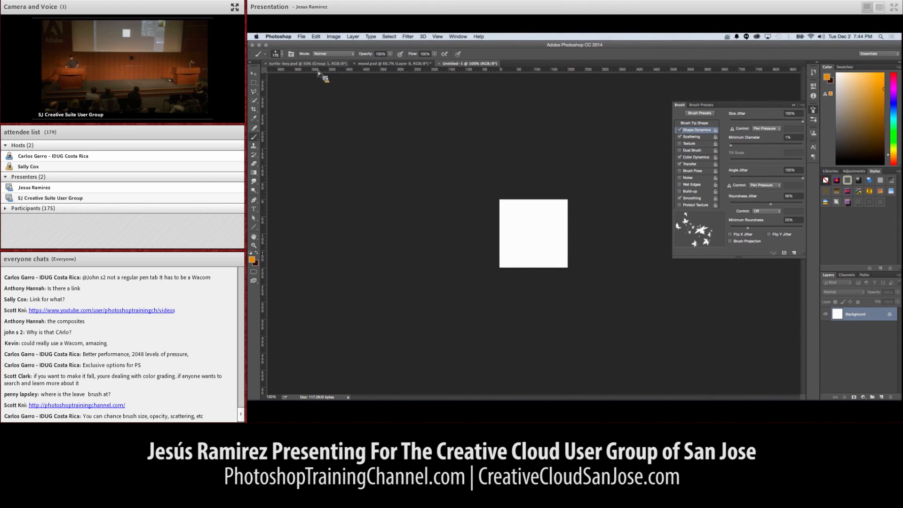
- Choose a hard round brush and shrink it to fit the small canvas
left_click(278, 54)
scroll(333, 137, "up", 5)
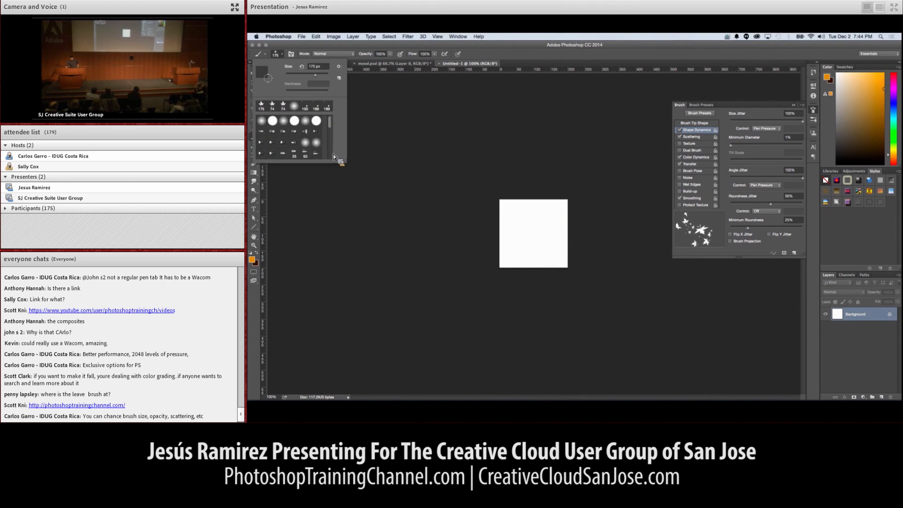
left_click(317, 121)
left_click(407, 143)
key("bracketleft")
key("bracketleft")
key("bracketleft")
key("bracketleft")
key("bracketleft")
key("bracketleft")
key("bracketleft")
key("bracketleft")
key("bracketleft")
key("bracketleft")
key("bracketleft")
key("bracketleft")
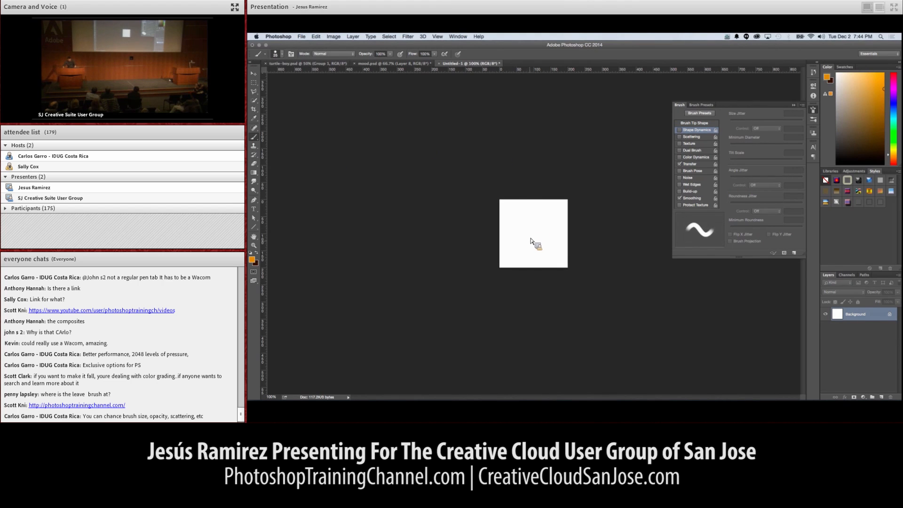
- Paint a filled orange leaf shape with a thin stem in the middle of the white canvas
mouse_move(532, 254)
left_mouse_down()
mouse_move(517, 231)
mouse_move(528, 207)
mouse_move(536, 256)
mouse_move(529, 218)
mouse_move(534, 241)
mouse_move(536, 234)
left_mouse_up()
key("bracketright")
key("bracketright")
key("bracketright")
key("bracketright")
key("bracketright")
key("bracketright")
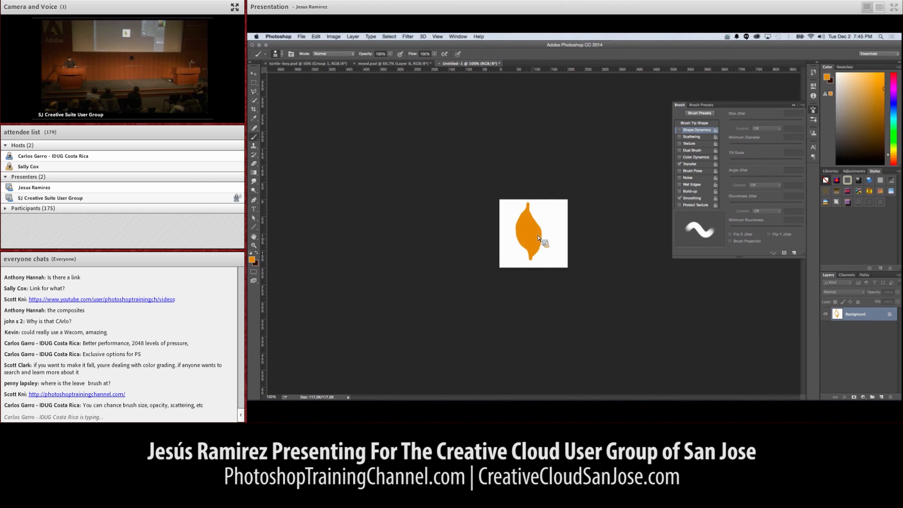
key("bracketleft")
key("bracketleft")
key("bracketleft")
key("bracketleft")
key("bracketleft")
key("bracketleft")
left_click_drag(529, 259, 531, 263)
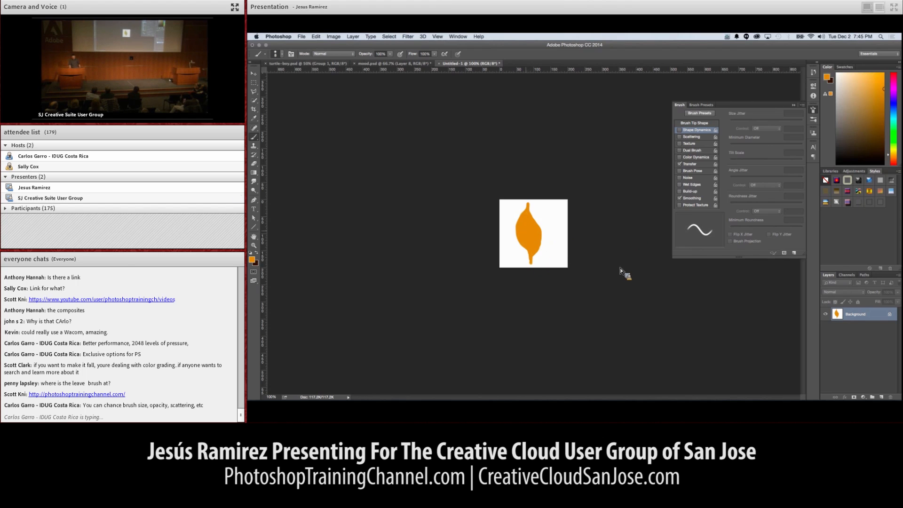
- Reset the colors to black and white, select the orange leaf with Quick Selection, fill it with black and deselect
left_click(315, 36)
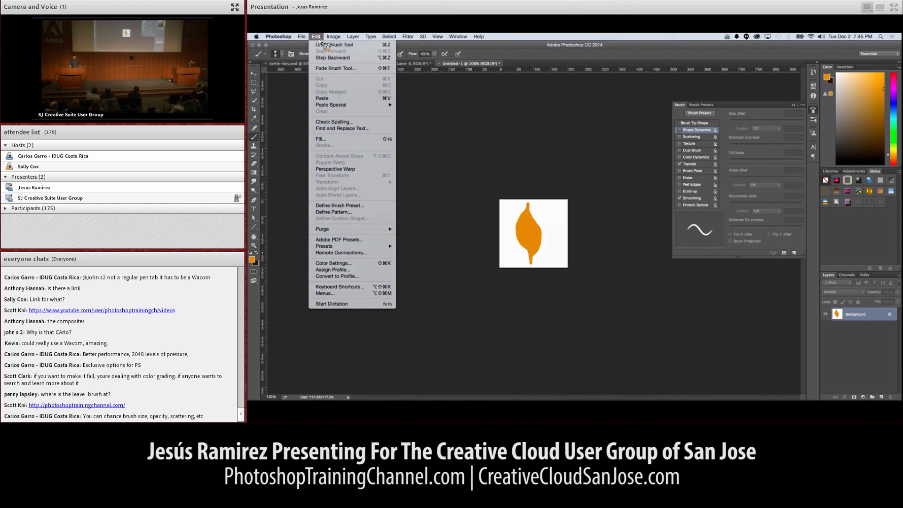
left_click(502, 185)
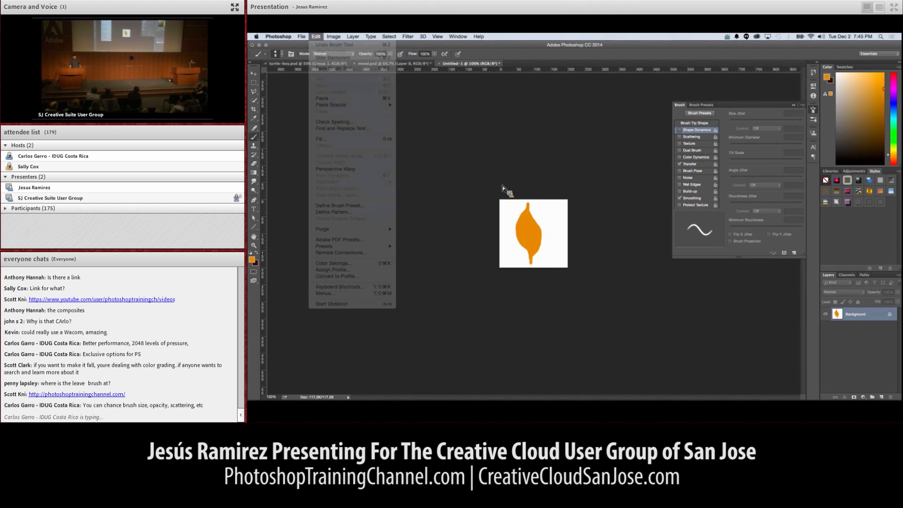
left_click(251, 253)
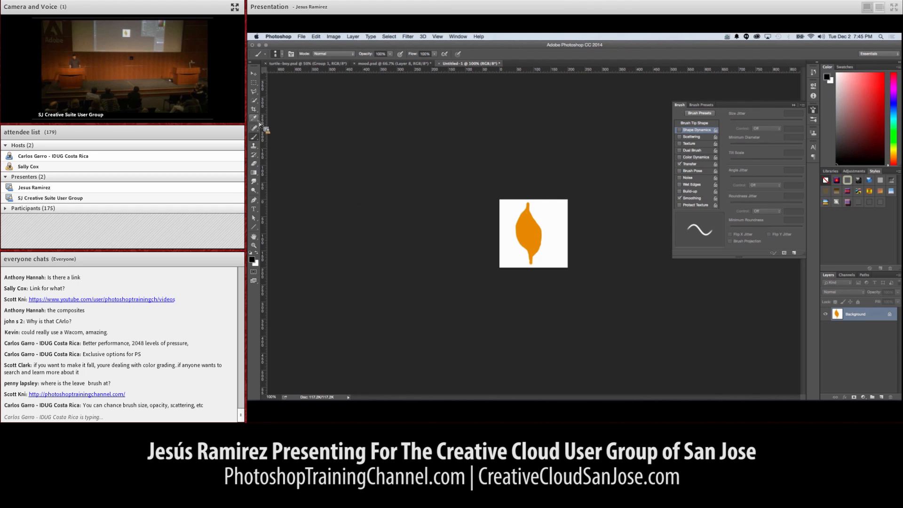
left_click_drag(522, 233, 543, 247)
key("super+BackSpace")
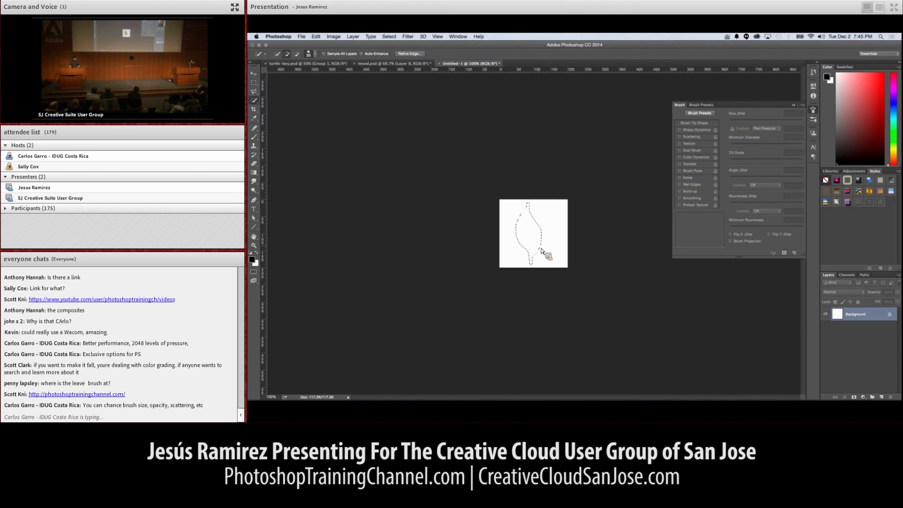
key("alt+BackSpace")
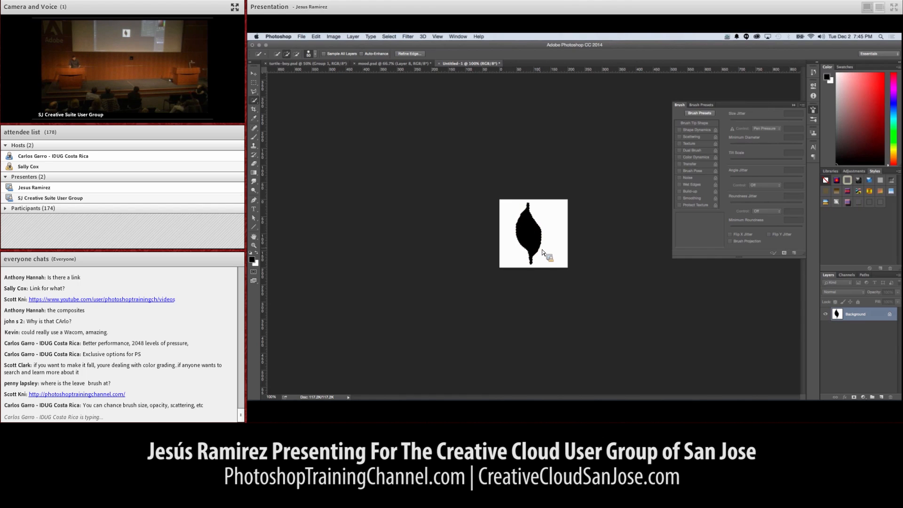
key("super+d")
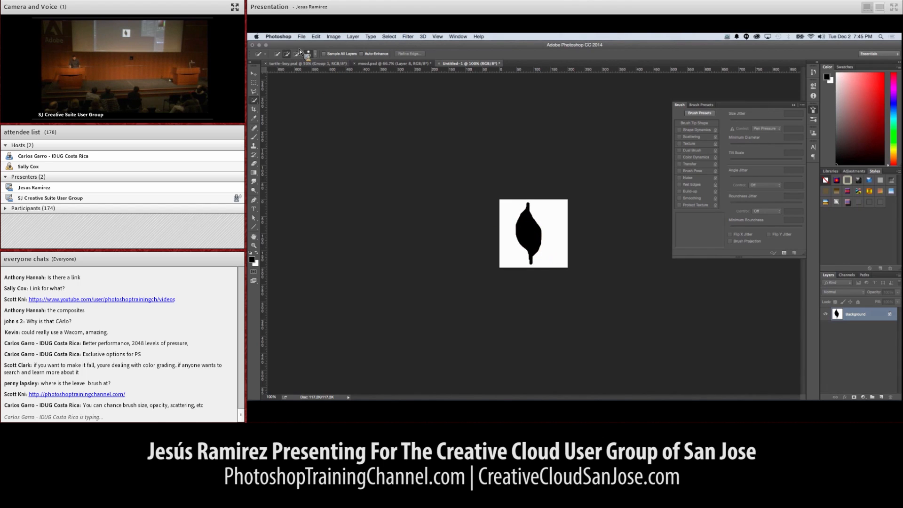
- Define the black leaf as a brush preset named "lea"
left_click(315, 36)
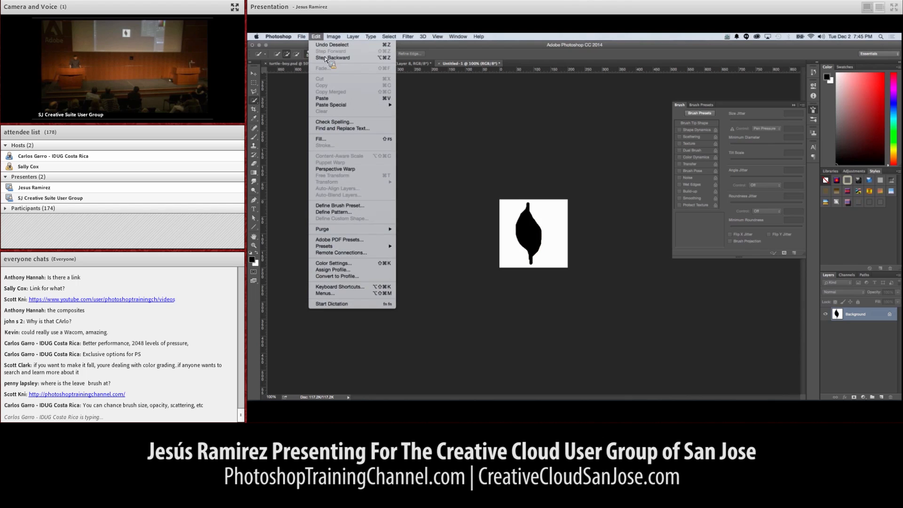
left_click(350, 207)
key("BackSpace")
type("lea")
key("Return")
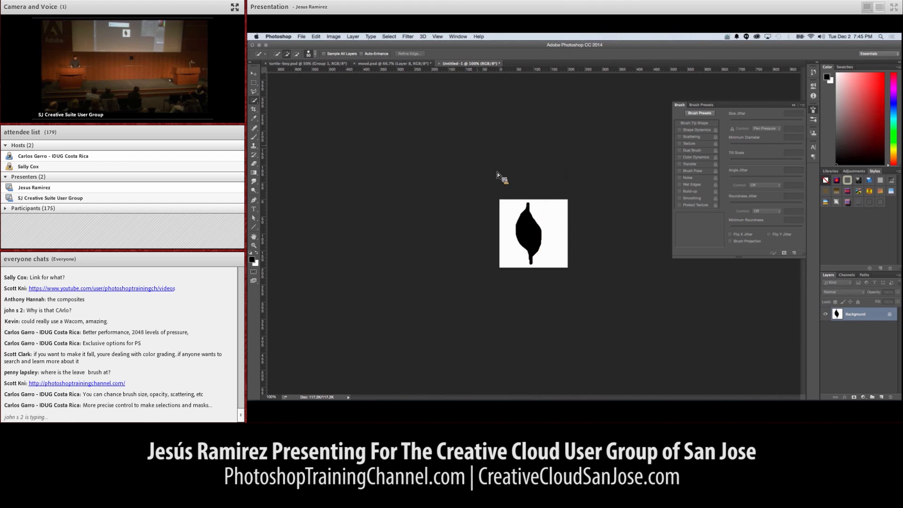
- Switch to mood.psd, choose the new 186 px leaf brush and stamp one black leaf beside the runner
left_click(347, 64)
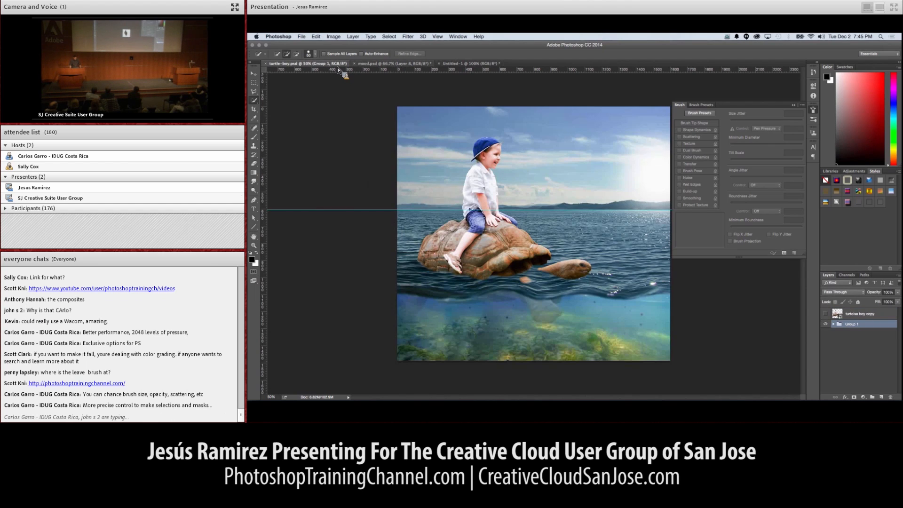
left_click(371, 64)
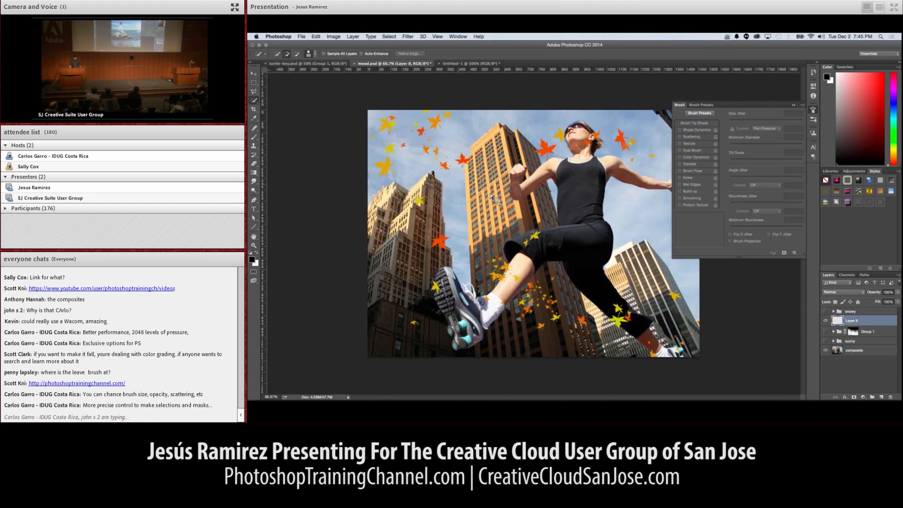
left_click(309, 54)
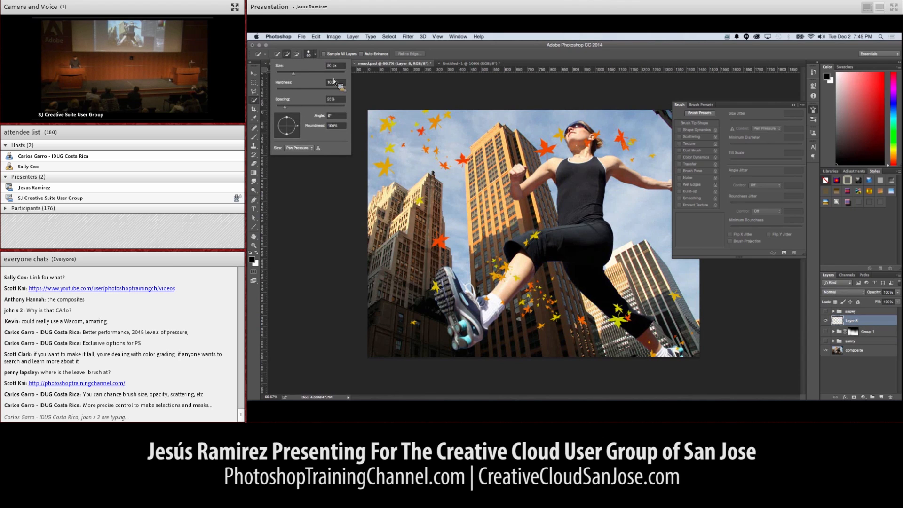
left_click(255, 146)
left_click(254, 137)
left_click(277, 53)
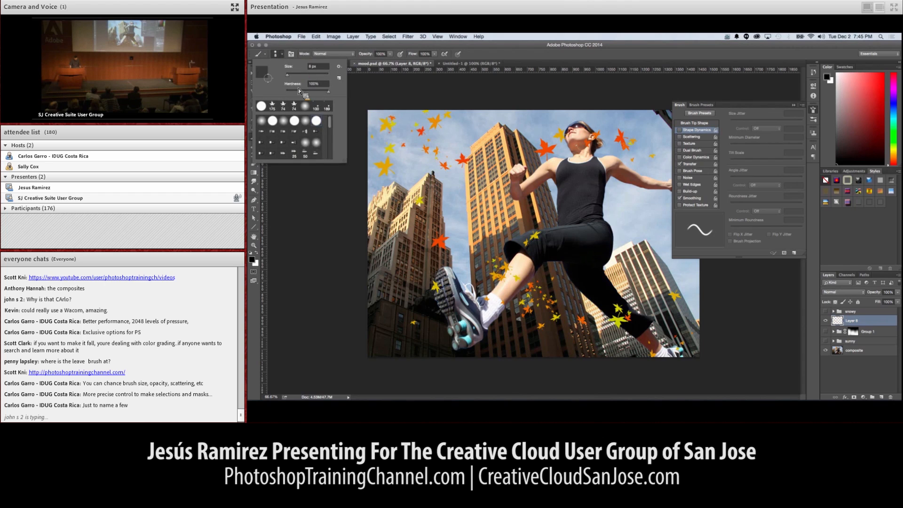
left_click_drag(329, 121, 330, 158)
left_click(282, 155)
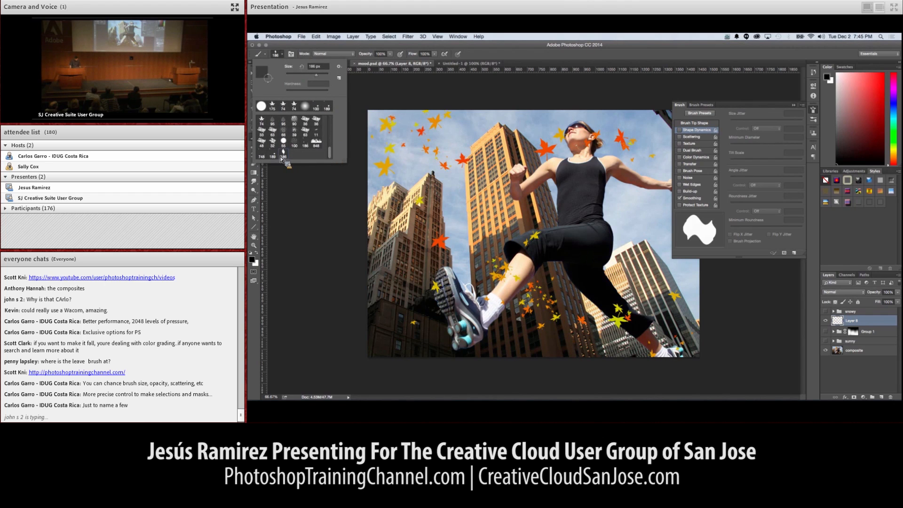
left_click(470, 209)
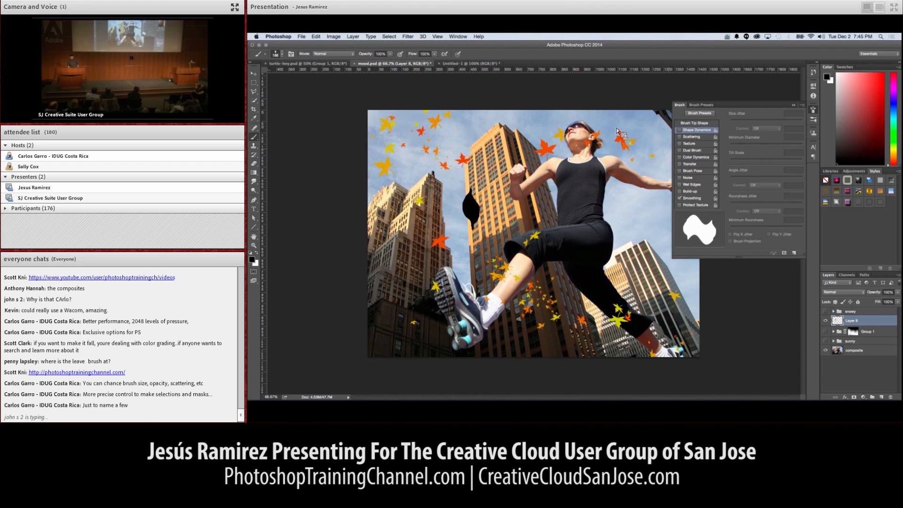
- Give the leaf brush 41% size jitter, 25% minimum diameter, 71% angle jitter, wide scattering and 66% spacing
left_click(696, 123)
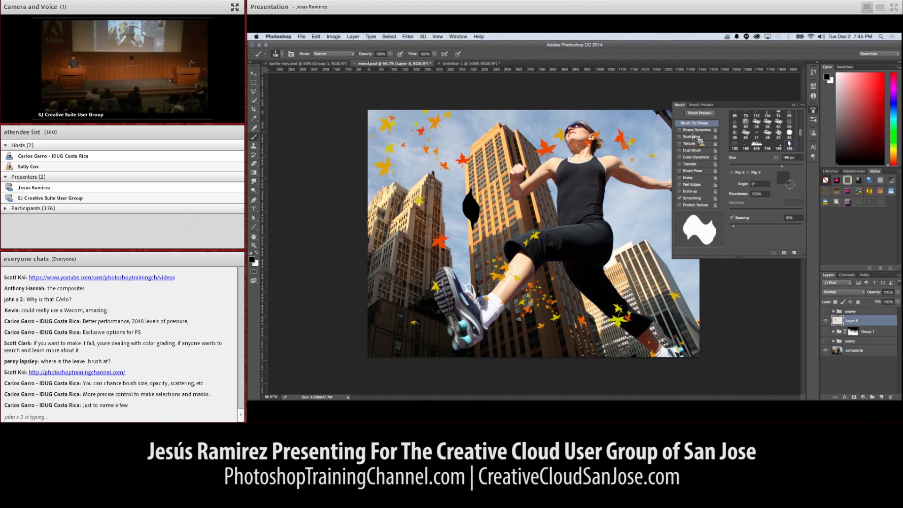
left_click(696, 130)
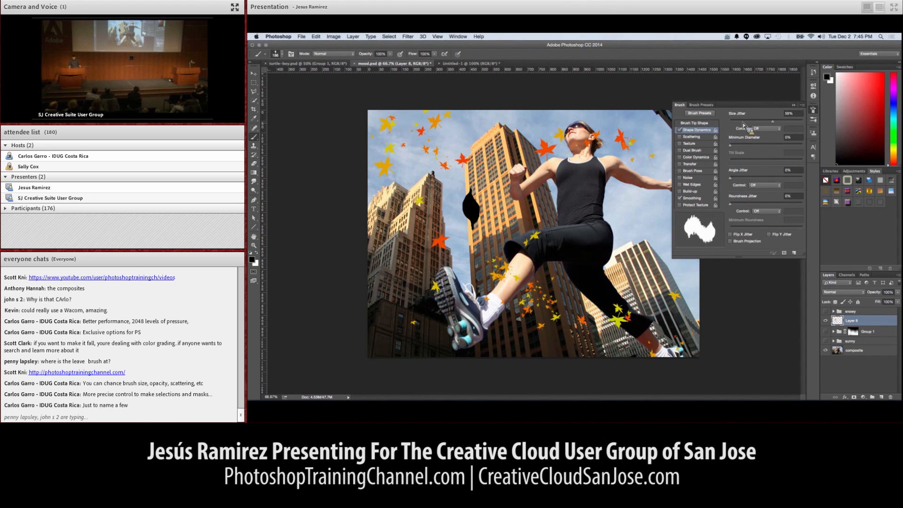
left_click(700, 136)
left_click_drag(729, 121, 790, 121)
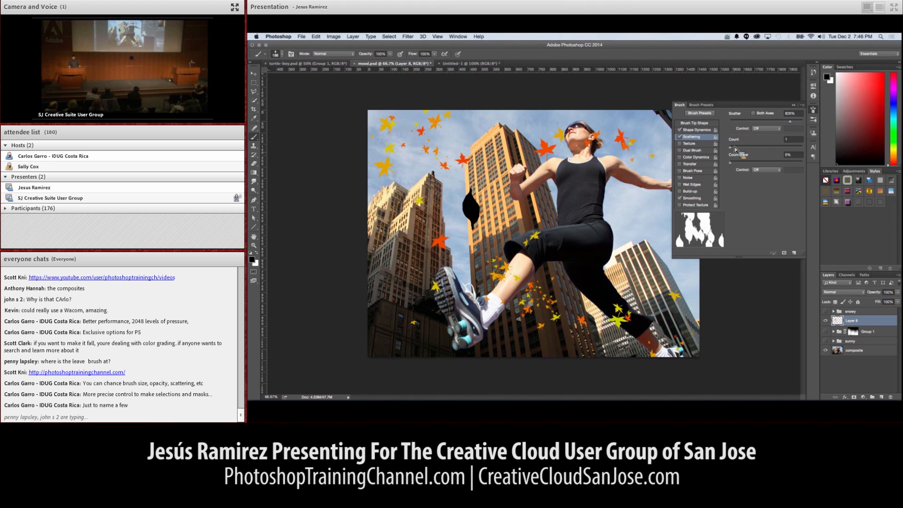
left_click(703, 130)
mouse_move(733, 143)
left_mouse_down()
mouse_move(754, 151)
mouse_move(757, 178)
mouse_move(783, 181)
left_mouse_up()
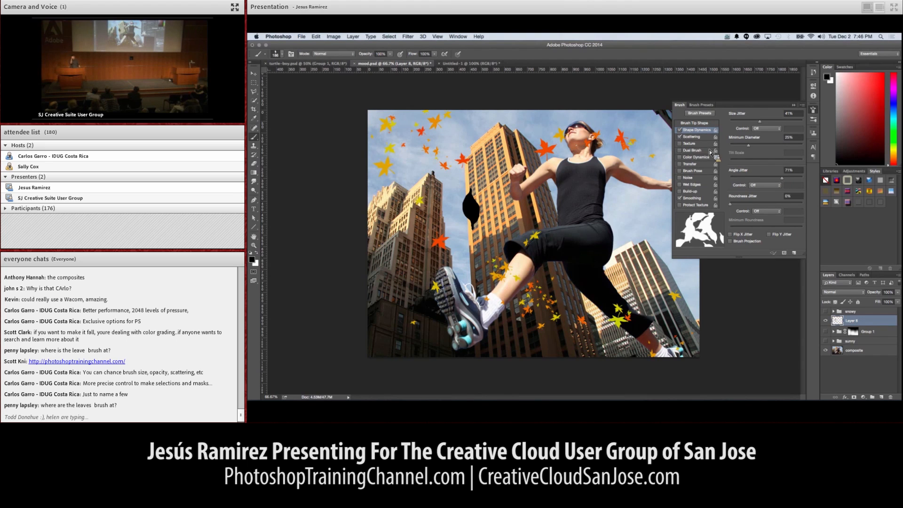
left_click(703, 123)
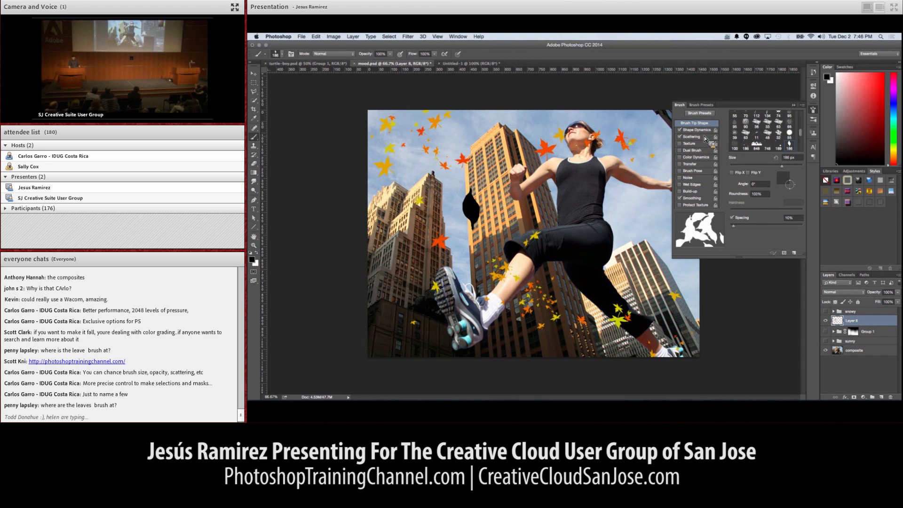
mouse_move(732, 225)
left_mouse_down()
mouse_move(788, 226)
mouse_move(753, 235)
left_mouse_up()
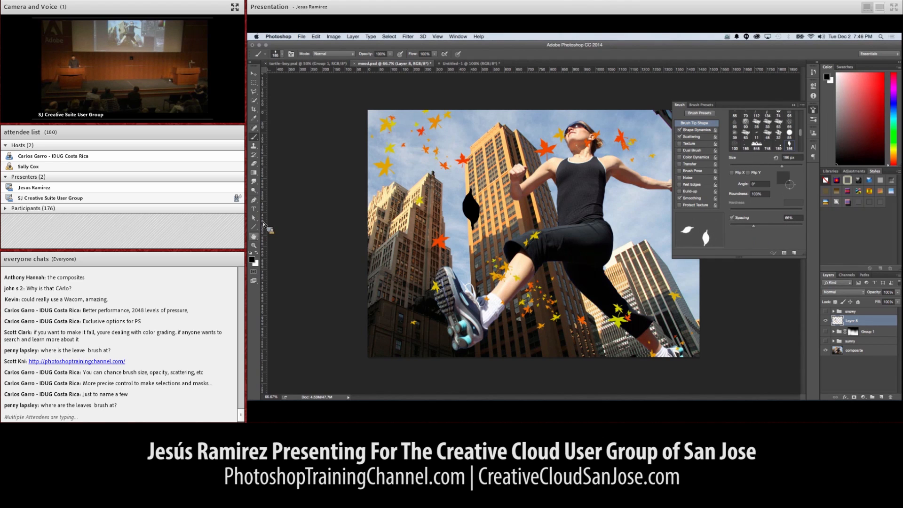
- Sample orange from an existing maple leaf as the foreground color and paint scattered leaves across the runner image
left_click(252, 259)
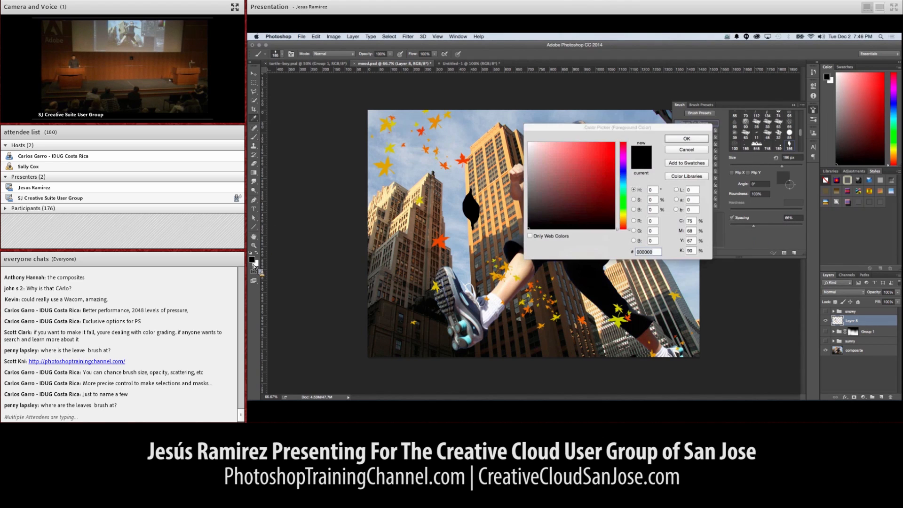
left_click(442, 130)
left_click(667, 139)
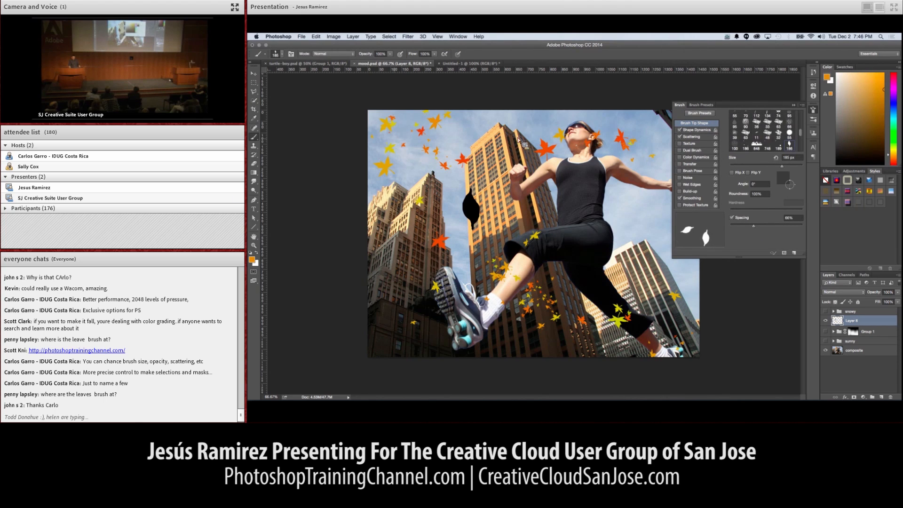
mouse_move(479, 167)
left_mouse_down()
mouse_move(535, 233)
mouse_move(651, 301)
left_mouse_up()
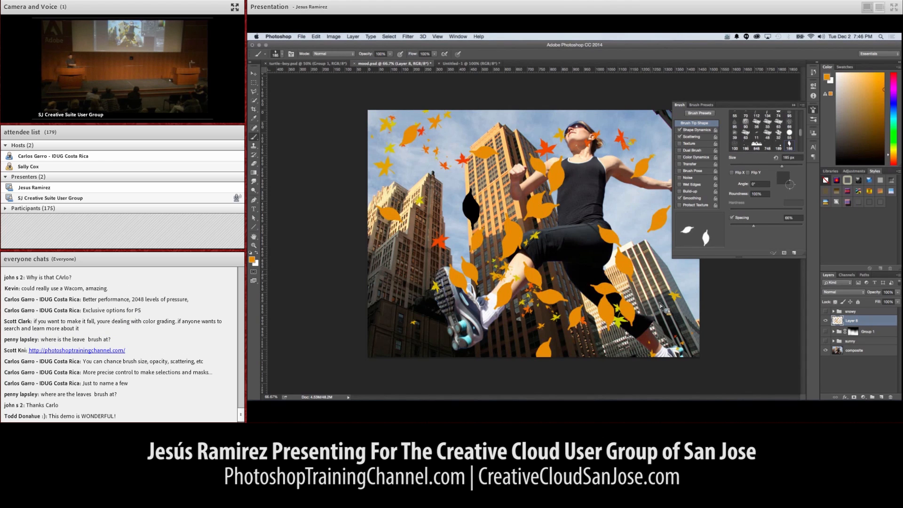
left_click(826, 322)
left_click(825, 322)
- Add a Color Lookup adjustment above the composite layer with the EdgyAmber.3DL look and reduce its opacity to about 45%
left_click(852, 350)
left_click(863, 397)
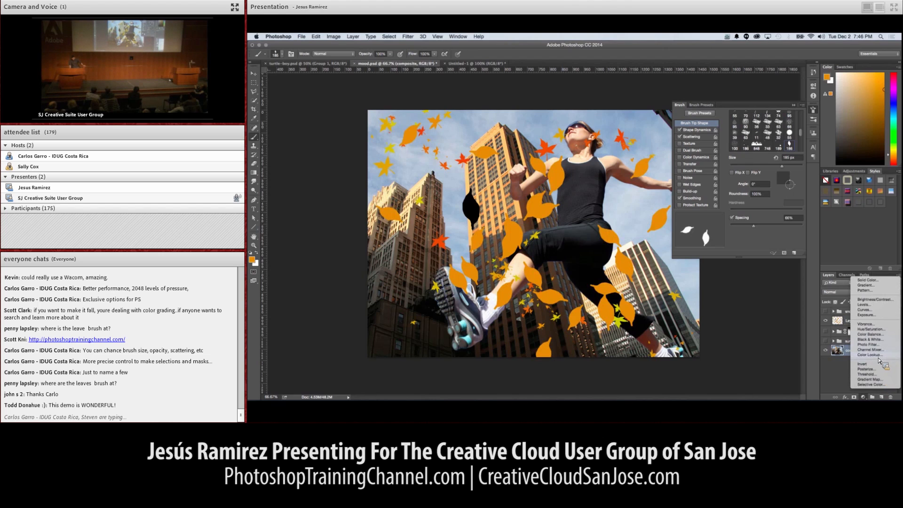
left_click(874, 355)
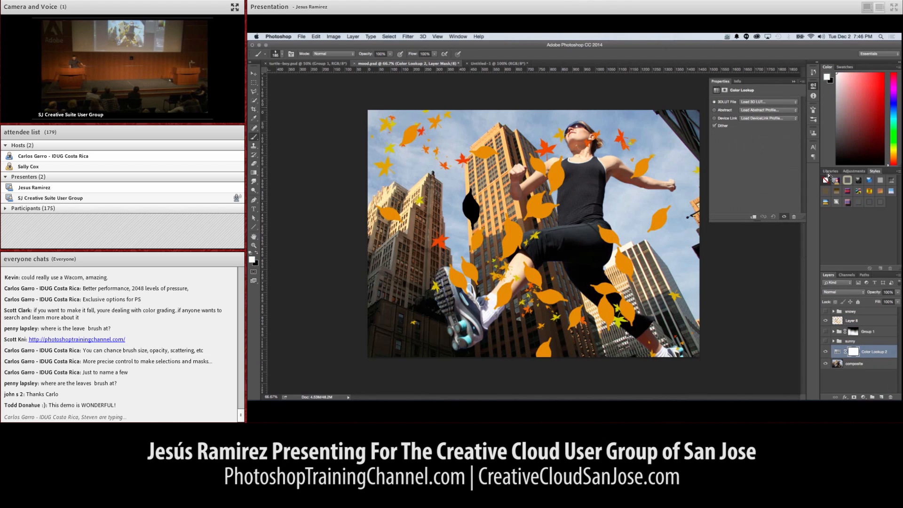
left_click(753, 101)
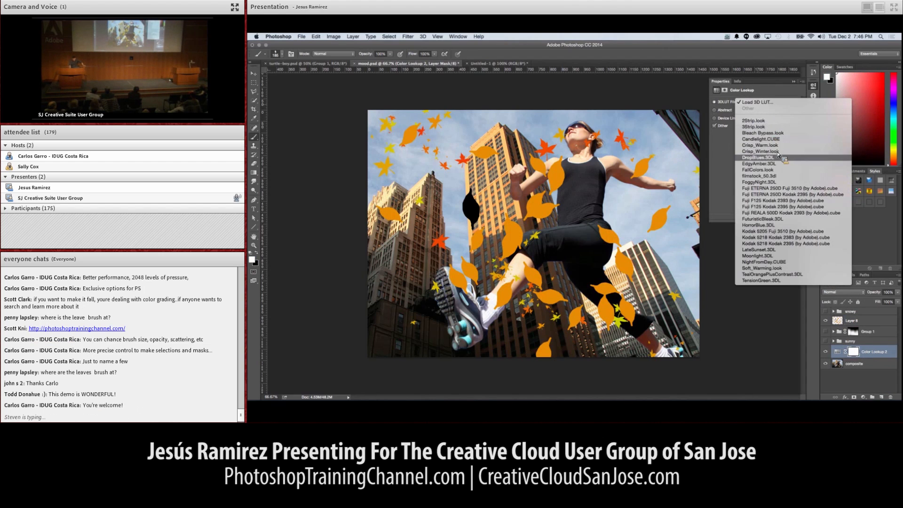
left_click(779, 164)
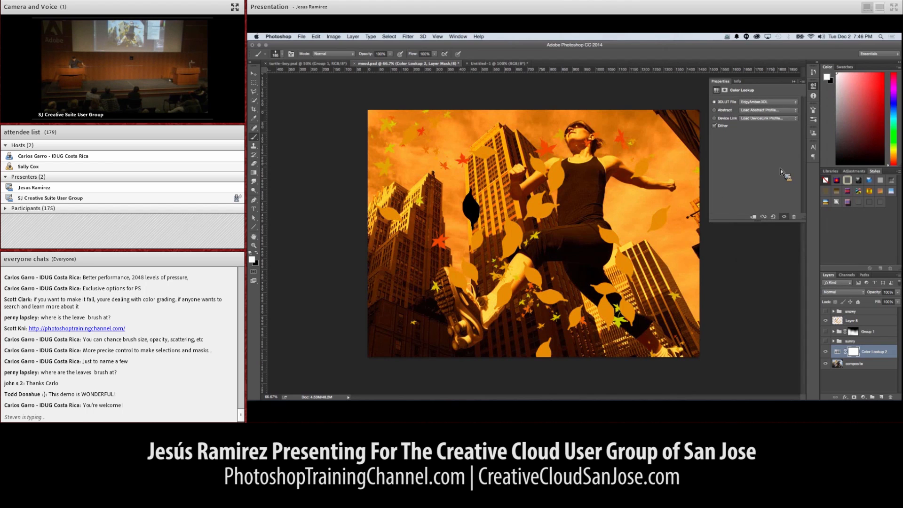
left_click_drag(897, 291, 884, 305)
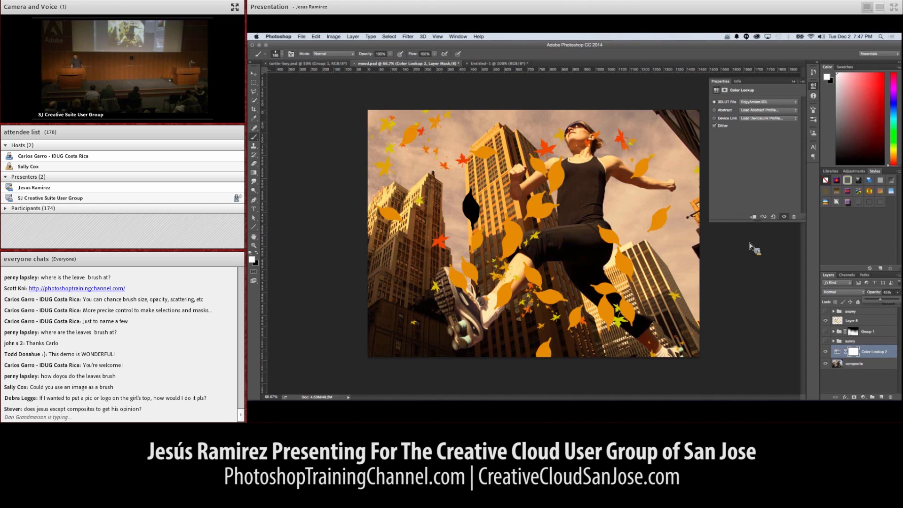
left_click_drag(822, 301, 880, 356)
left_click(879, 353)
- Add a drop shadow to the leaves on Layer 8, offset well to their right with a distance of 215 px
left_click(840, 324)
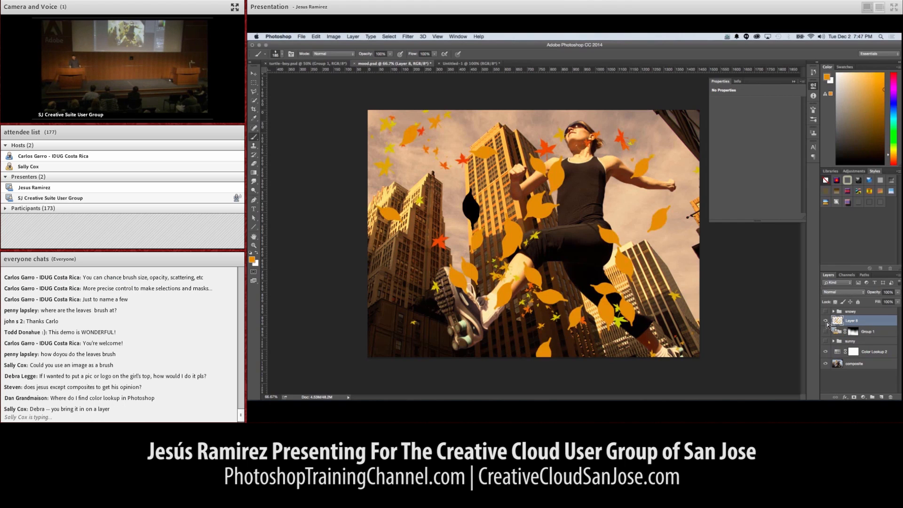
double_click(884, 322)
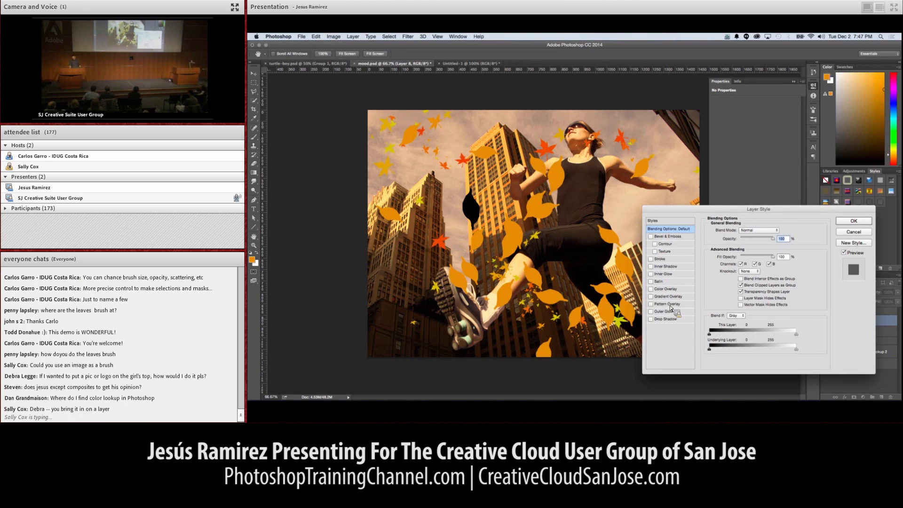
left_click(672, 319)
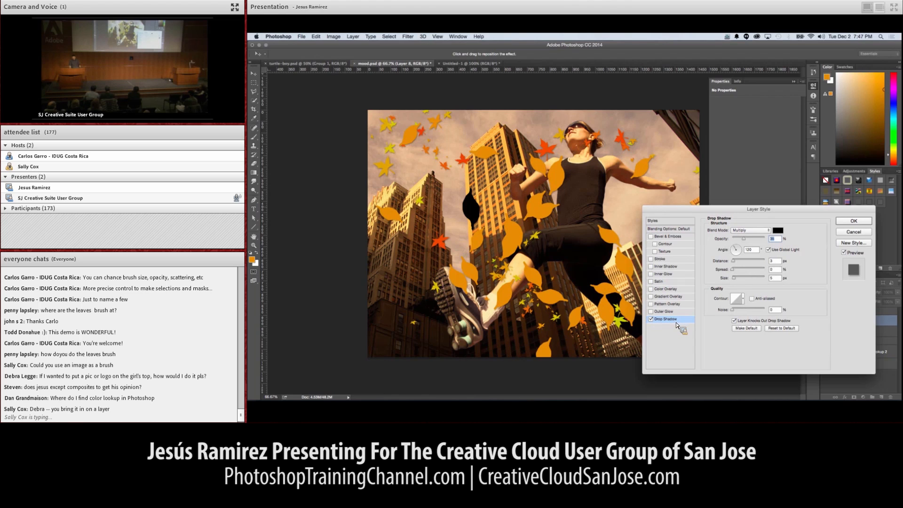
left_click_drag(542, 193, 589, 207)
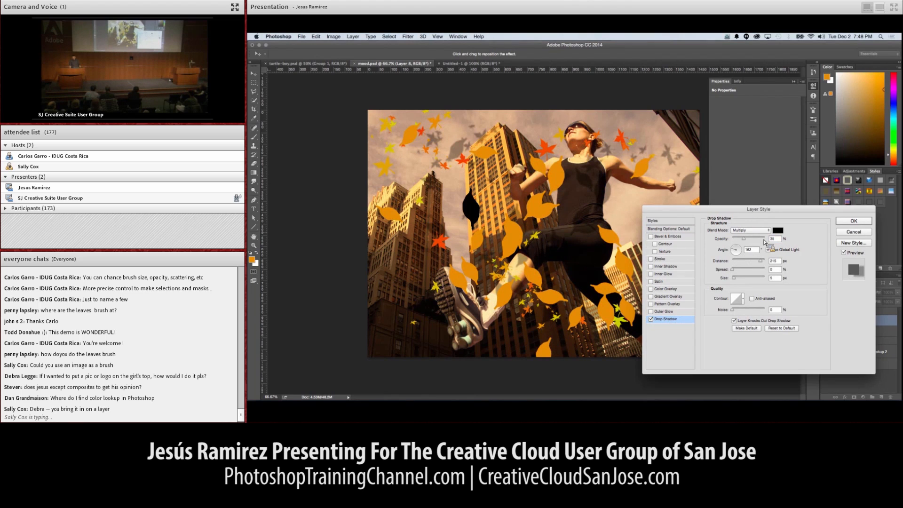
- Color the drop shadow with dark brown 514030 sampled from the building, raise the shadow's opacity and apply the style
left_click(777, 229)
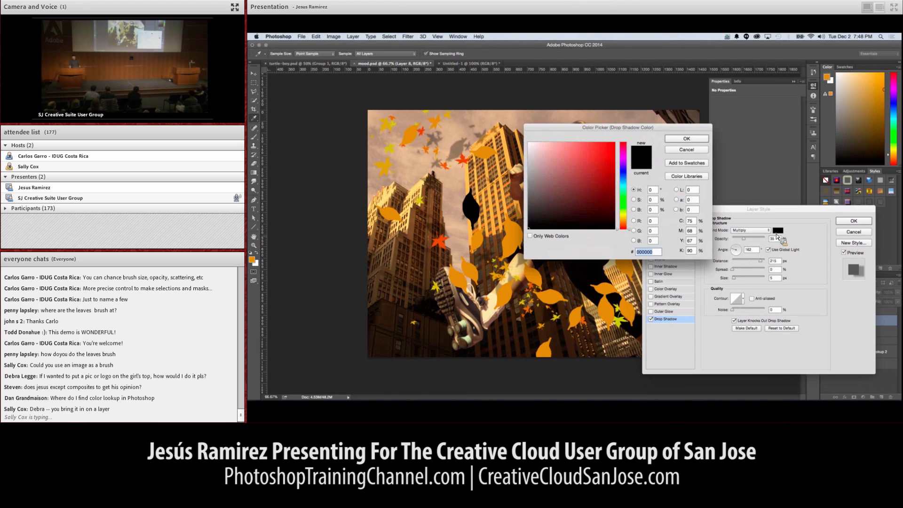
left_click(486, 202)
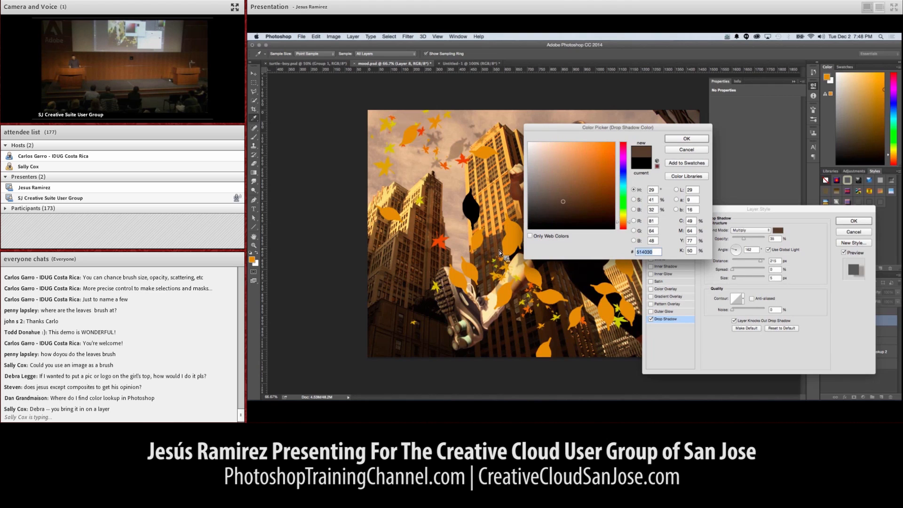
left_click(685, 140)
left_click(752, 239)
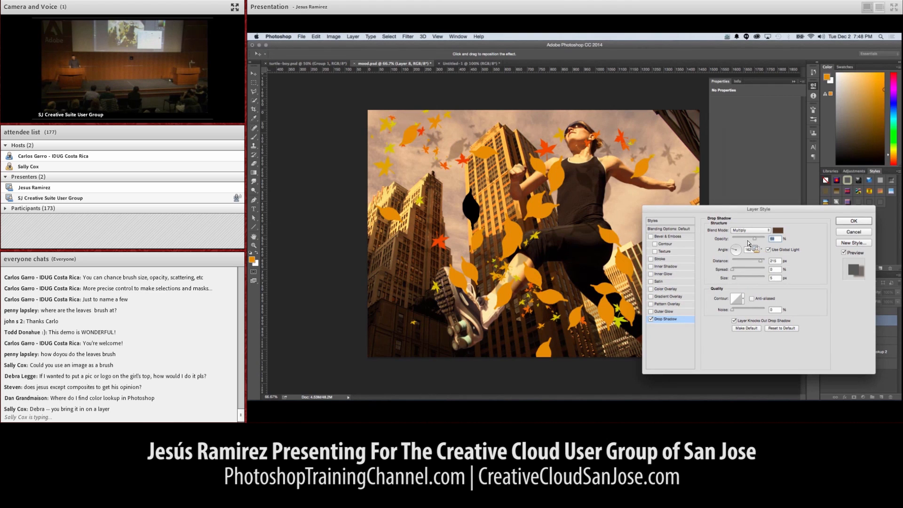
left_click(844, 223)
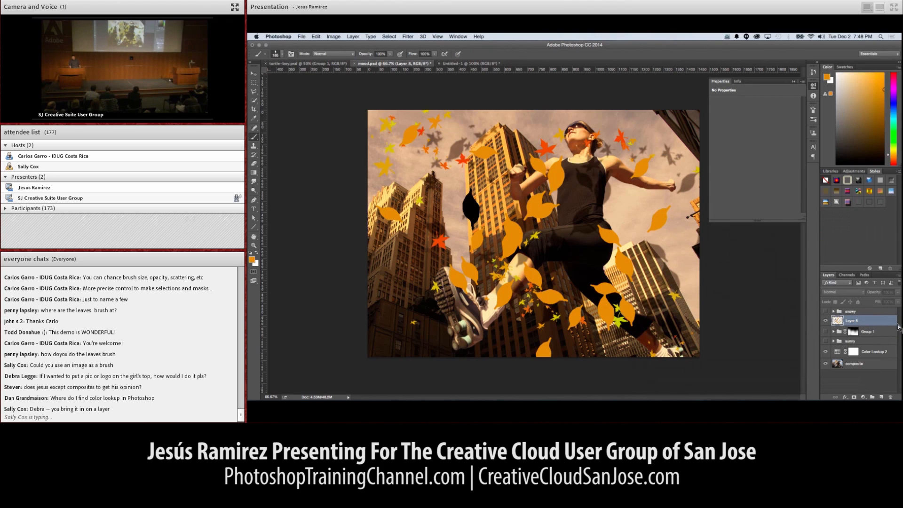
- Convert Layer 8's drop shadow effect into its own layer and toggle the leaf and shadow layers to check them
right_click(891, 321)
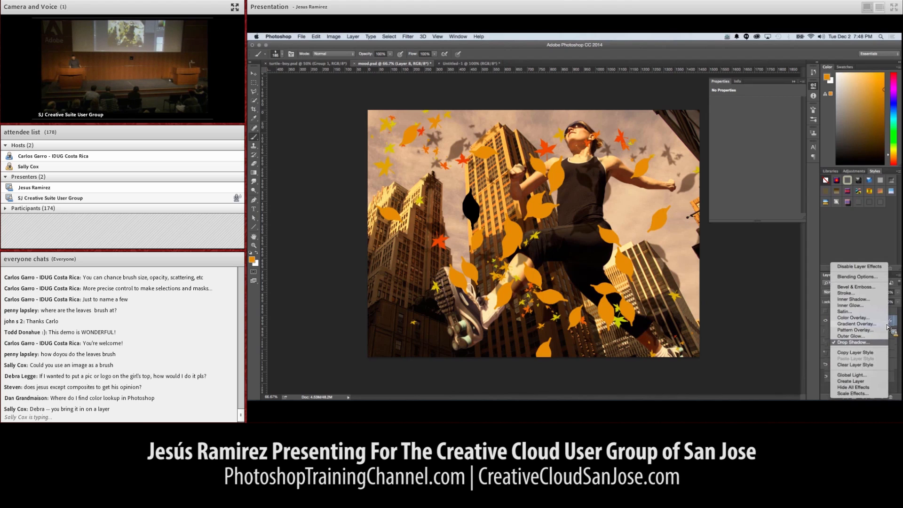
left_click(868, 383)
left_click(620, 168)
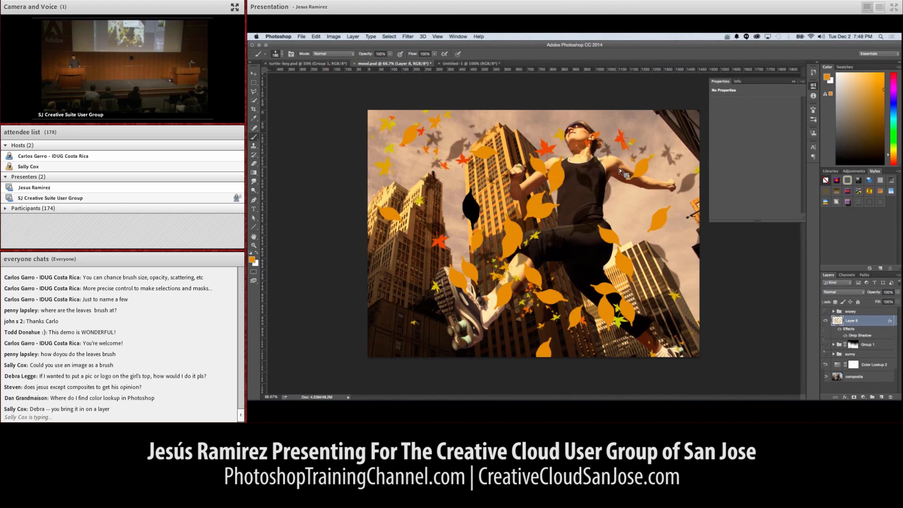
left_click(825, 320)
left_click(825, 321)
left_click(825, 331)
left_click(825, 331)
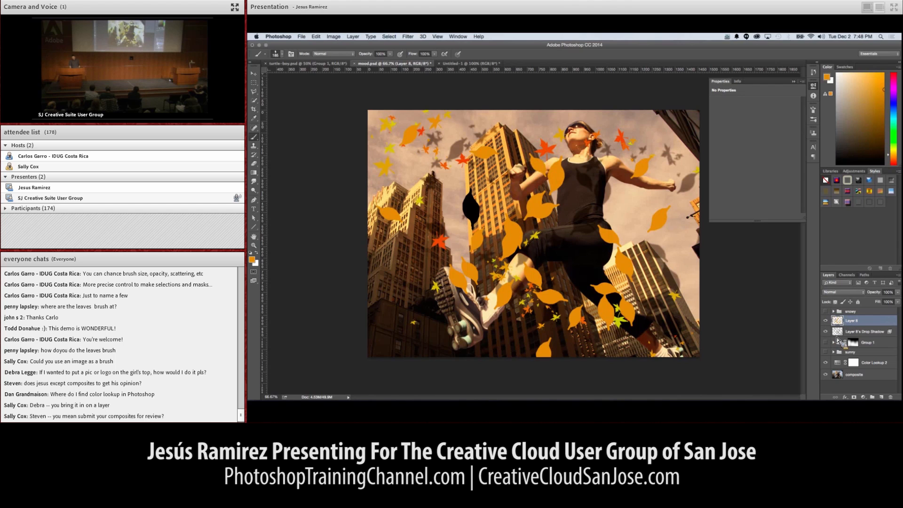
- Warp the leaves on Layer 8 slightly up and to the left and apply the transformation
key("ctrl+t")
right_click(589, 216)
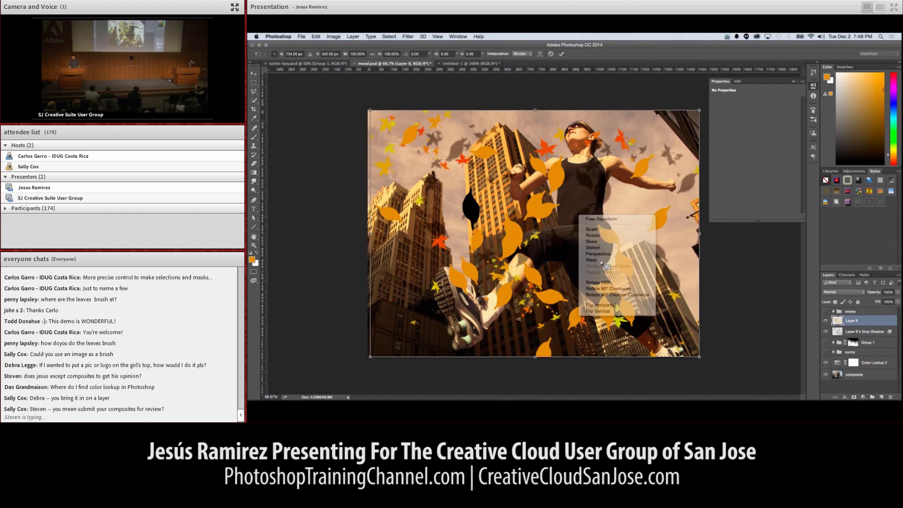
left_click(599, 260)
left_click_drag(584, 227, 577, 223)
key("Return")
key("b")
- Warp Layer 8's Drop Shadow layer slightly upward around the runner's outstretched arm and apply the transformation
left_click(843, 333)
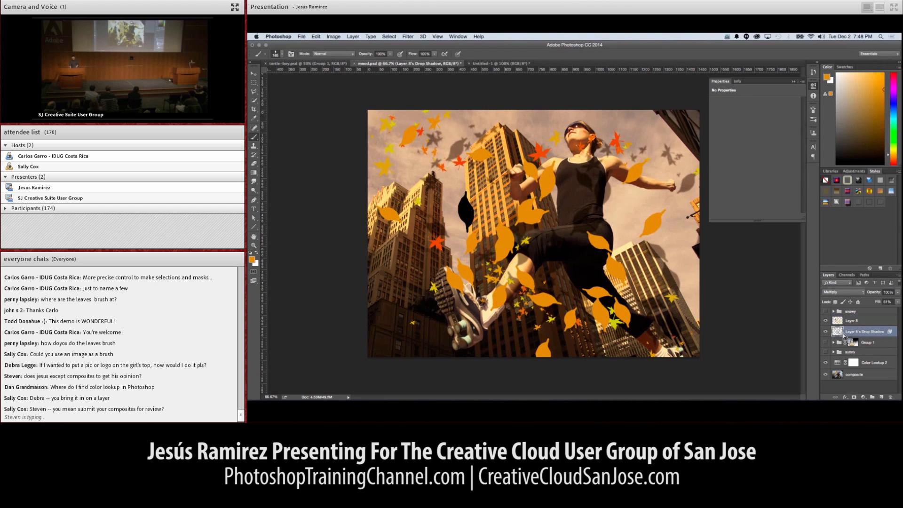
key("ctrl+t")
right_click(604, 204)
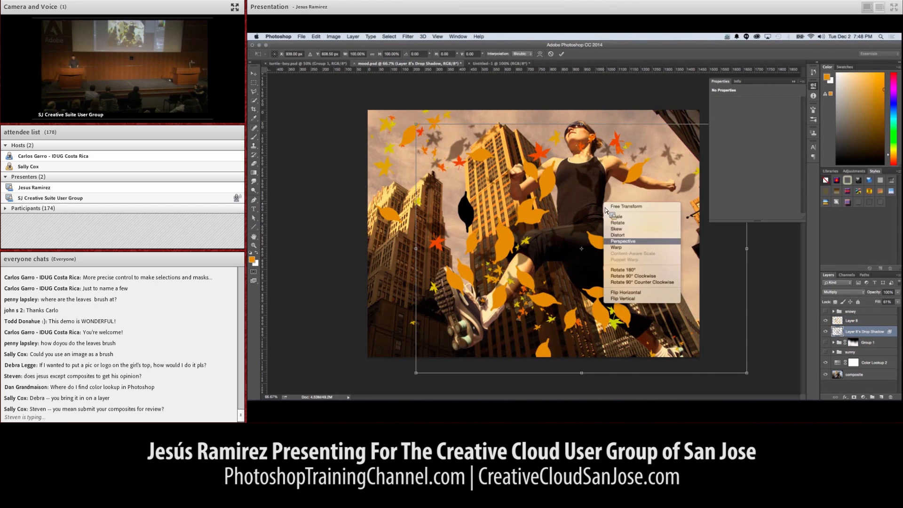
left_click(616, 246)
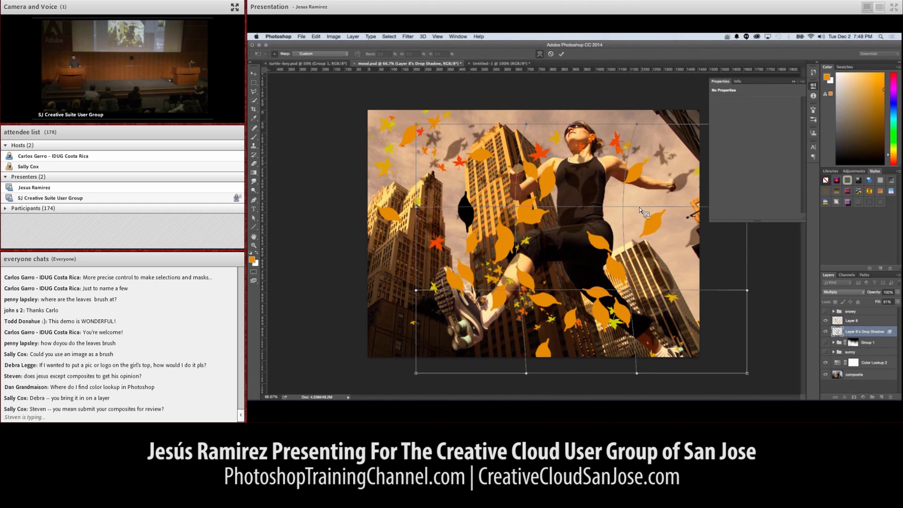
left_click_drag(639, 207, 640, 171)
key("Return")
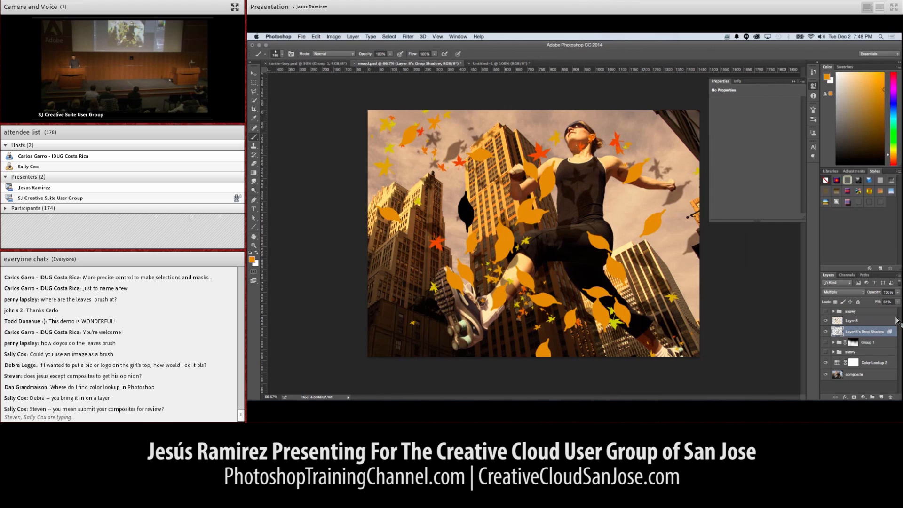
- Test Blend If on the shadow layer's underlying tones with black at 51, white at 175, and black split at 0/115
double_click(898, 330)
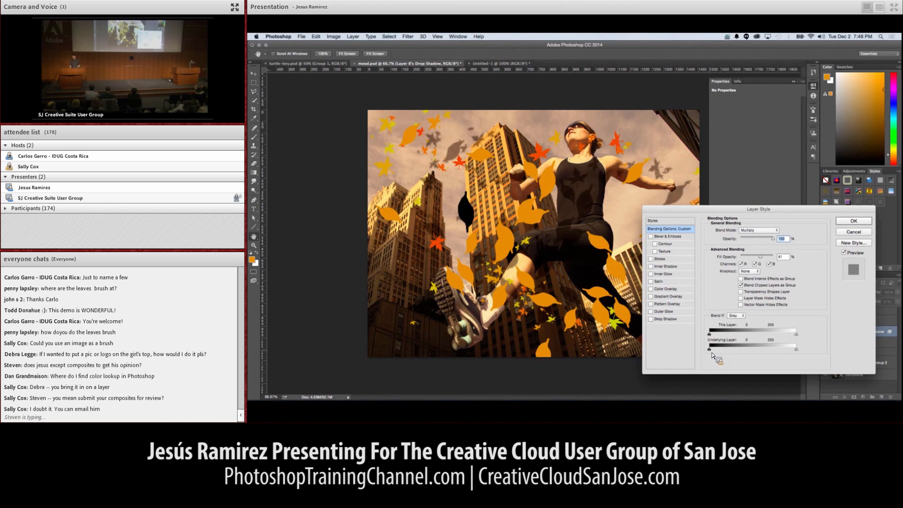
mouse_move(712, 351)
left_mouse_down()
mouse_move(745, 354)
mouse_move(728, 354)
left_mouse_up()
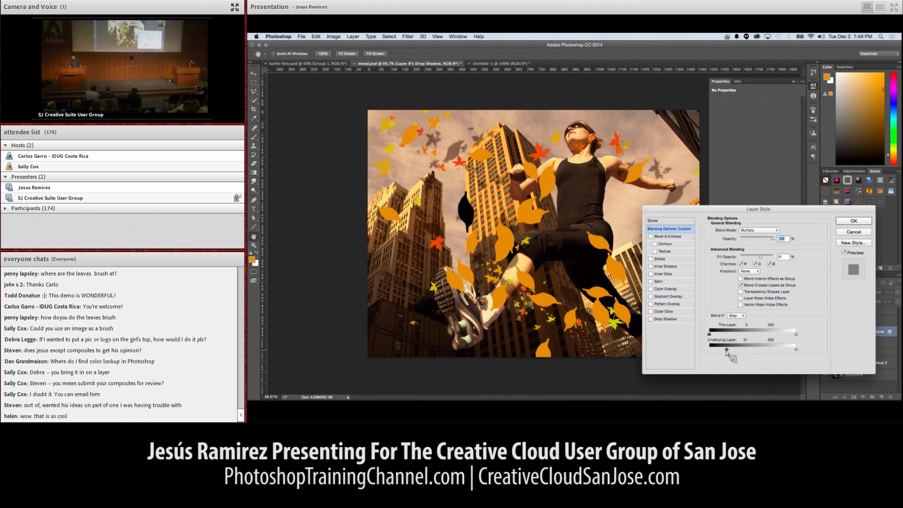
left_click_drag(725, 349, 709, 349)
left_click_drag(796, 352, 772, 352)
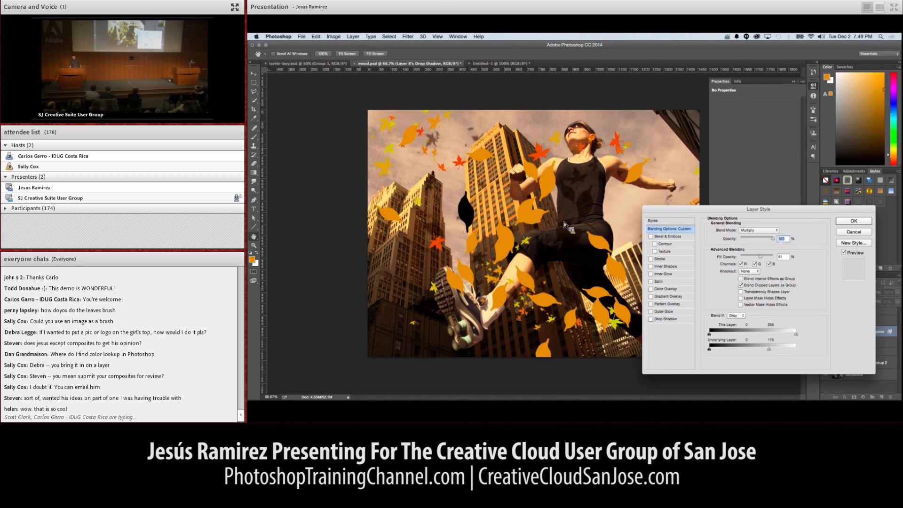
left_click_drag(769, 350, 796, 350)
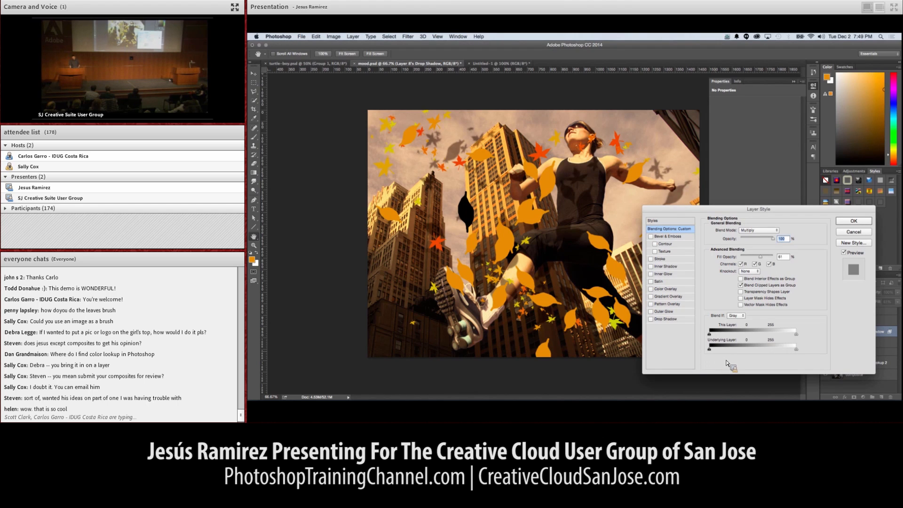
left_click_drag(709, 348, 751, 356)
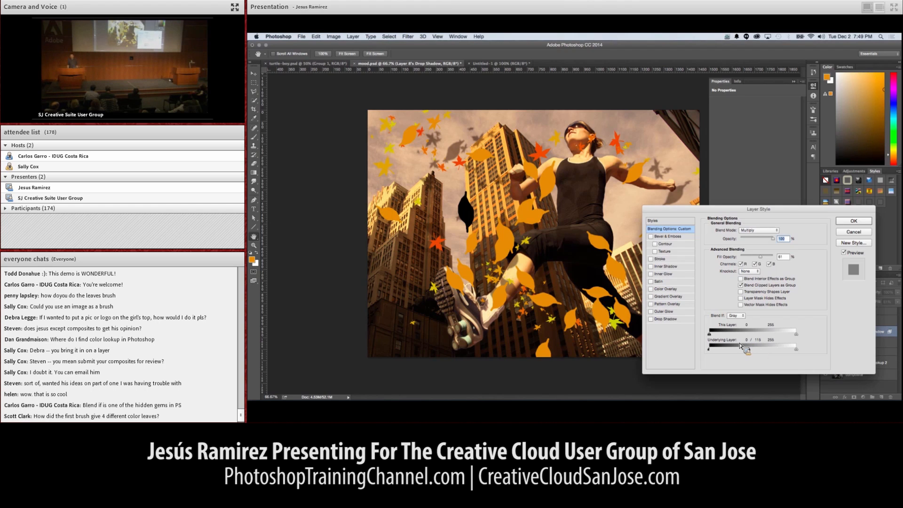
key("Return")
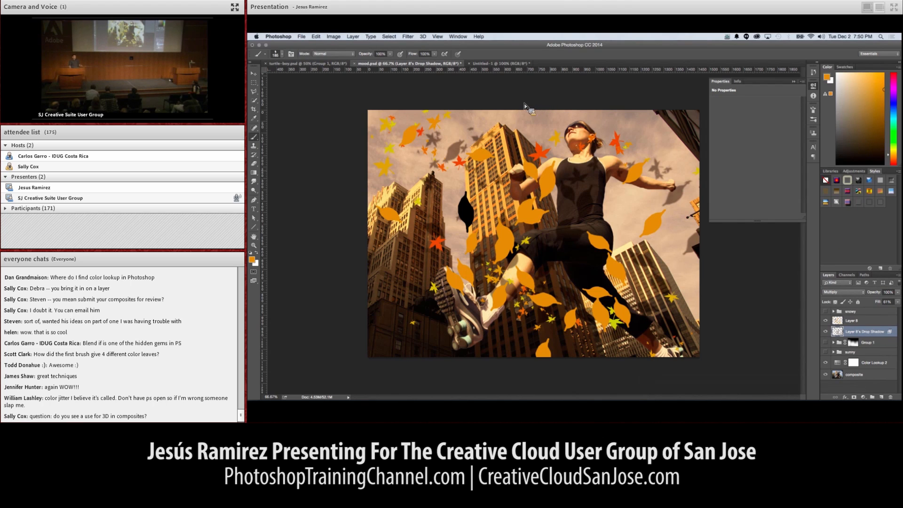
- Open 01-perspective.psd and show its center of image group
left_click(301, 36)
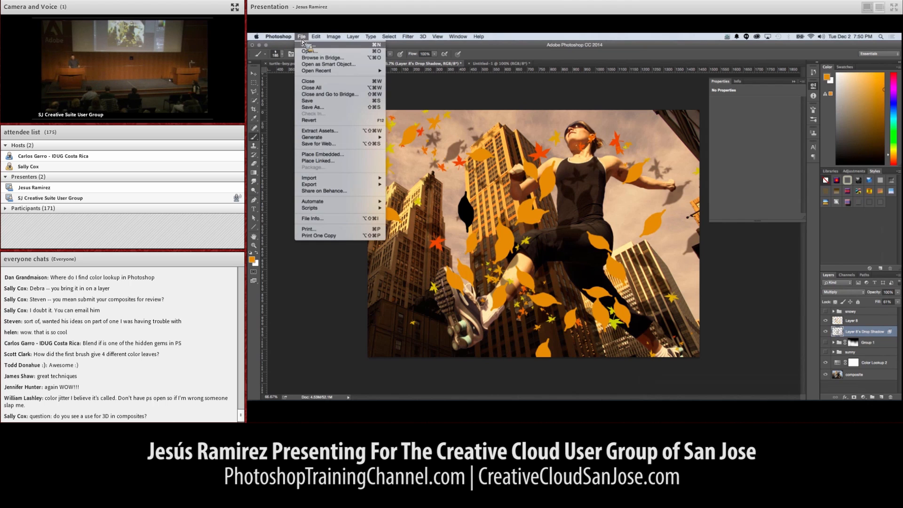
left_click(309, 52)
left_click(437, 118)
key("Return")
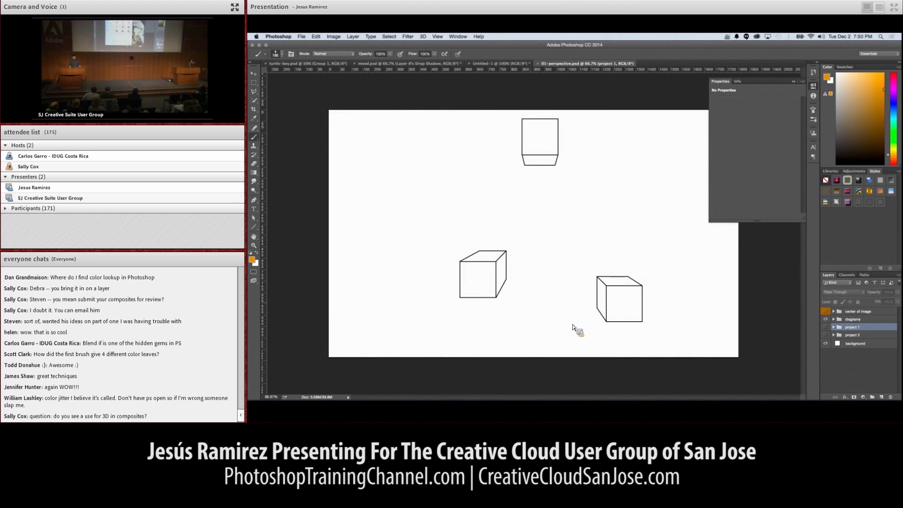
left_click(825, 311)
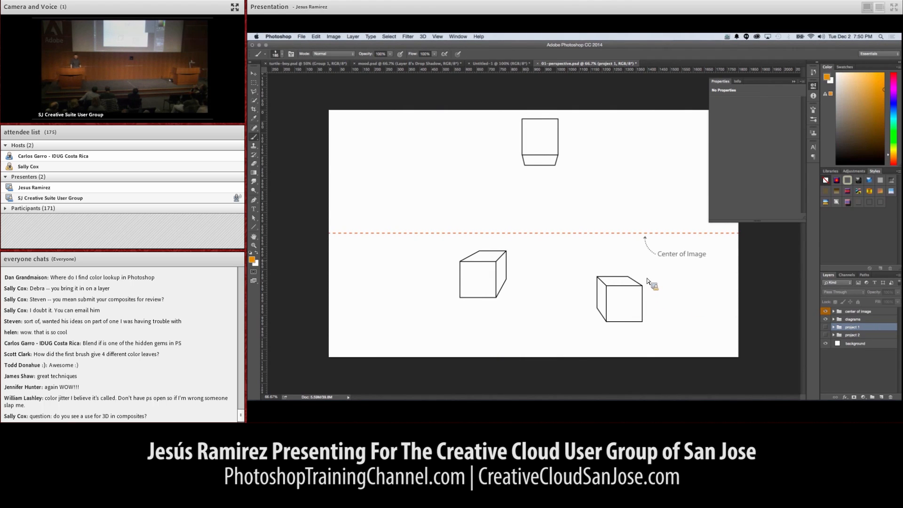
- Create a new layer above project 1 and turn it into a 3D cube with the Cube mesh preset
left_click(255, 75)
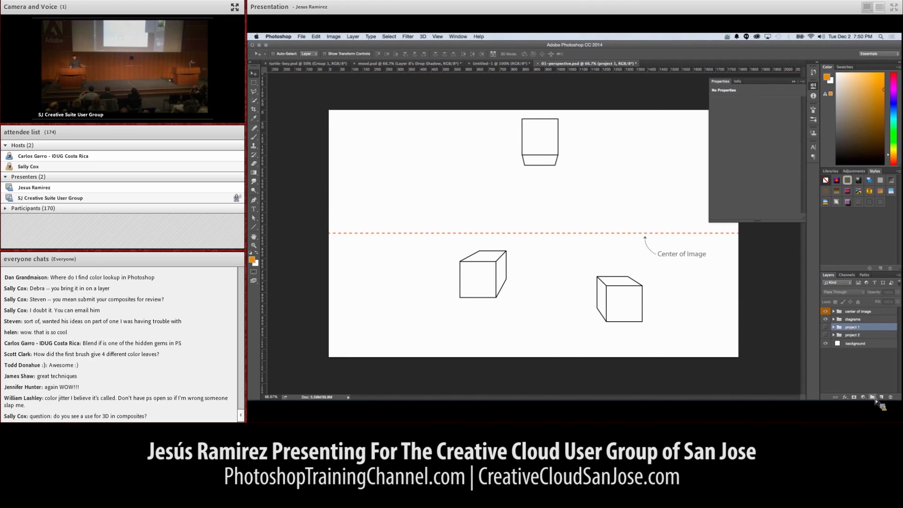
left_click(880, 397)
left_click(423, 36)
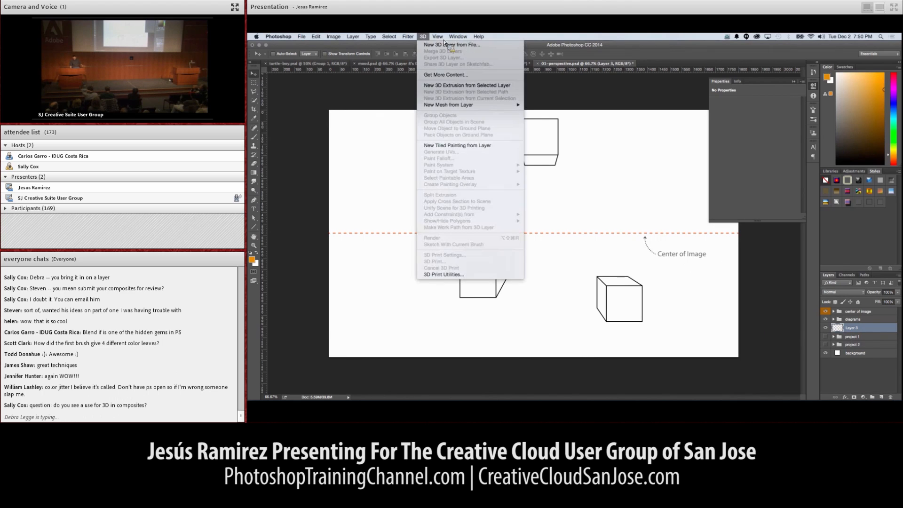
mouse_move(461, 105)
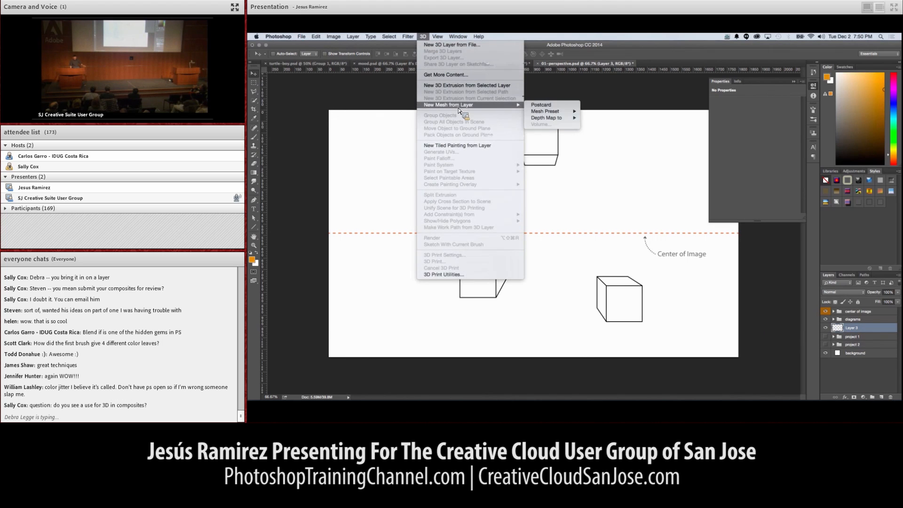
mouse_move(566, 113)
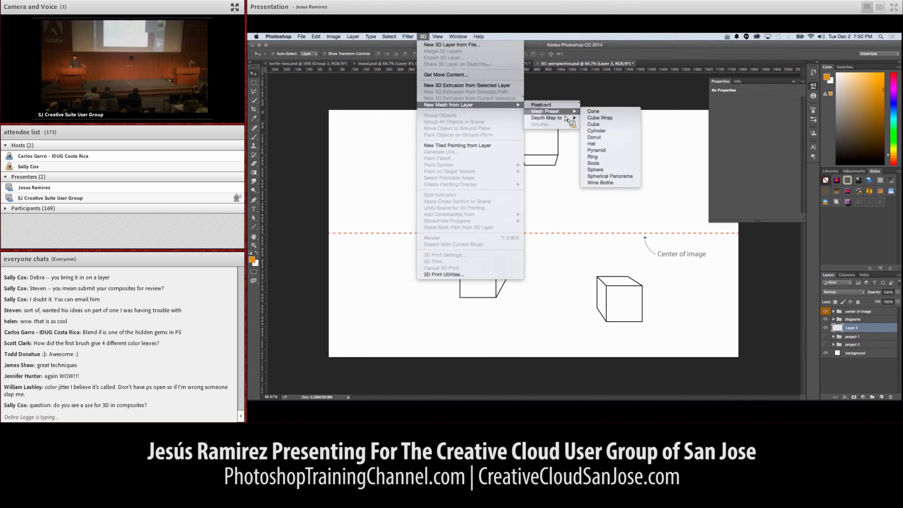
left_click(603, 127)
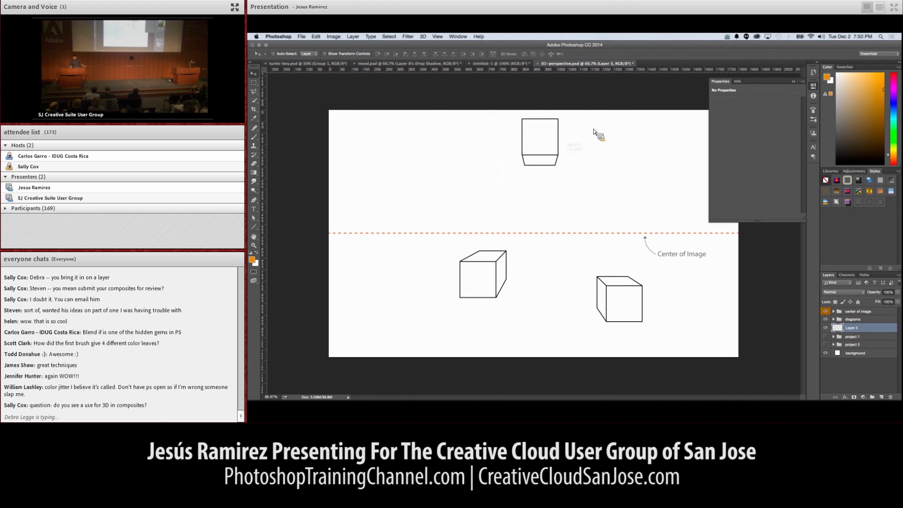
left_click(626, 168)
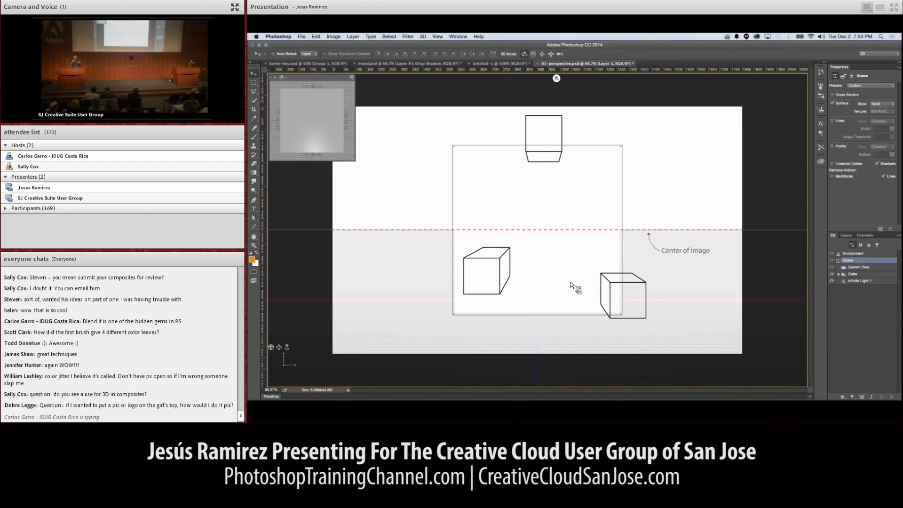
- Select the whole cube and adjust the 3D camera, bringing the ground plane's horizon close to the Center of Image line
left_click(535, 209)
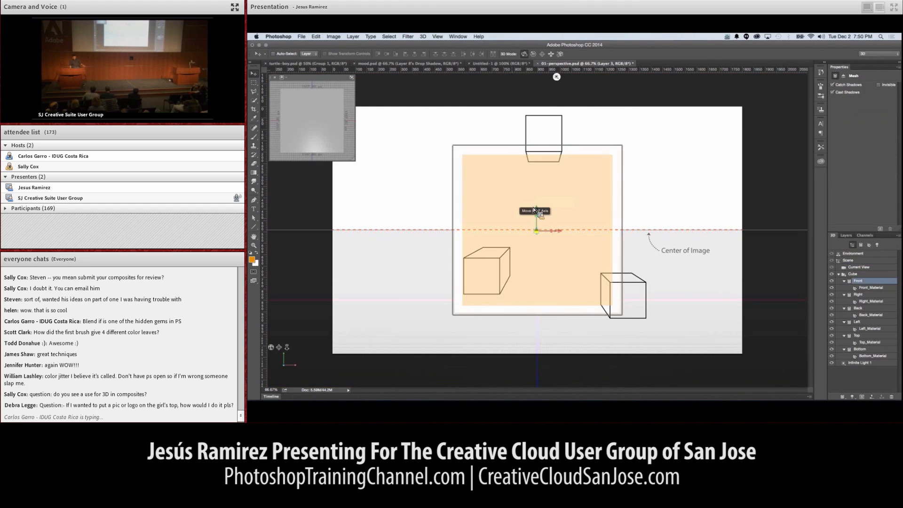
left_click(852, 274)
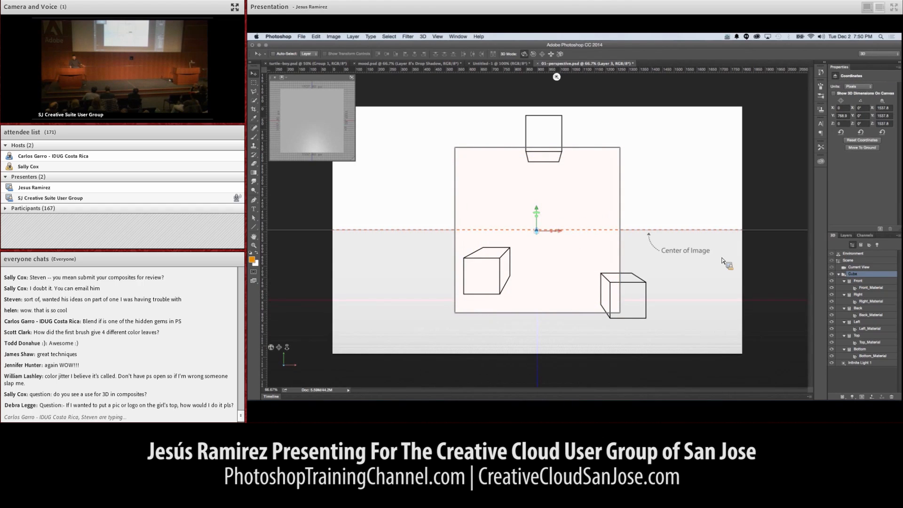
left_click_drag(309, 345, 292, 360)
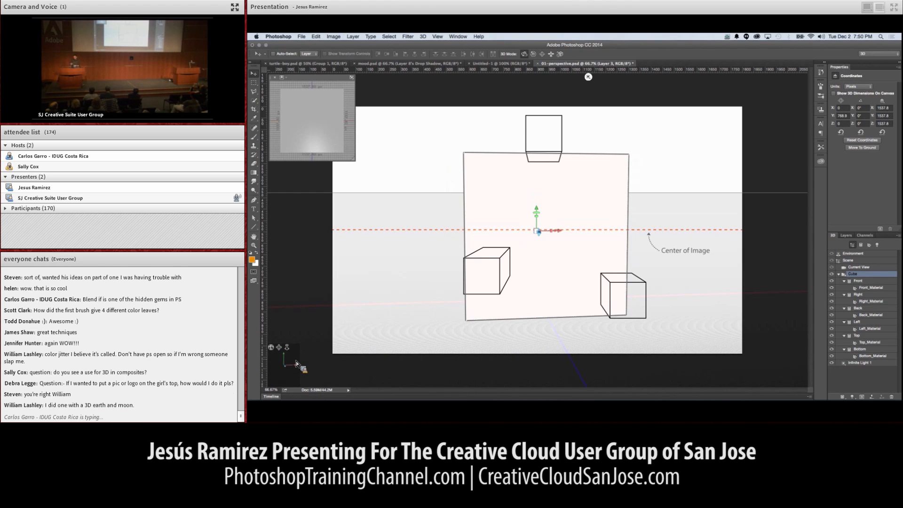
left_click_drag(295, 360, 294, 362)
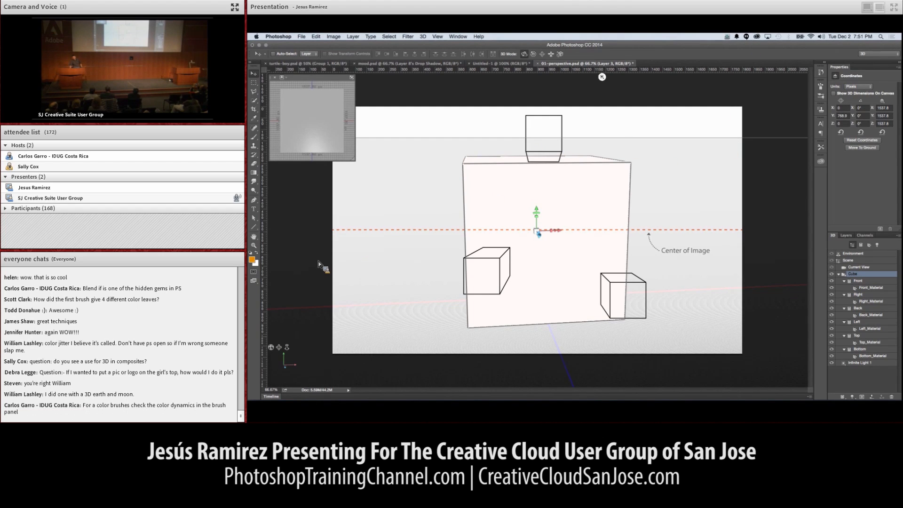
mouse_move(284, 360)
left_mouse_down()
mouse_move(288, 352)
mouse_move(278, 351)
mouse_move(278, 366)
mouse_move(289, 362)
left_mouse_up()
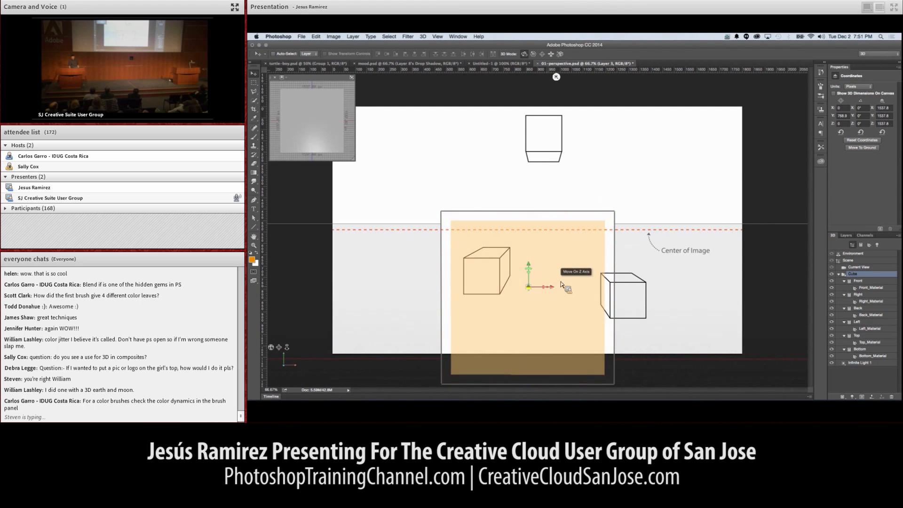
- Scale the cube uniformly to about 576 px, shift it along X to about 329 px and set its X rotation to -0.9°
left_click_drag(545, 290, 431, 366)
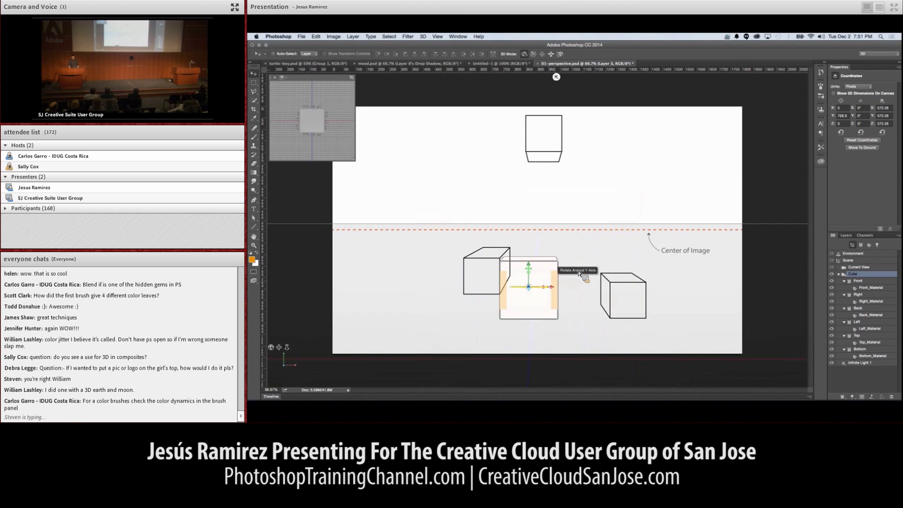
left_click_drag(555, 288, 587, 286)
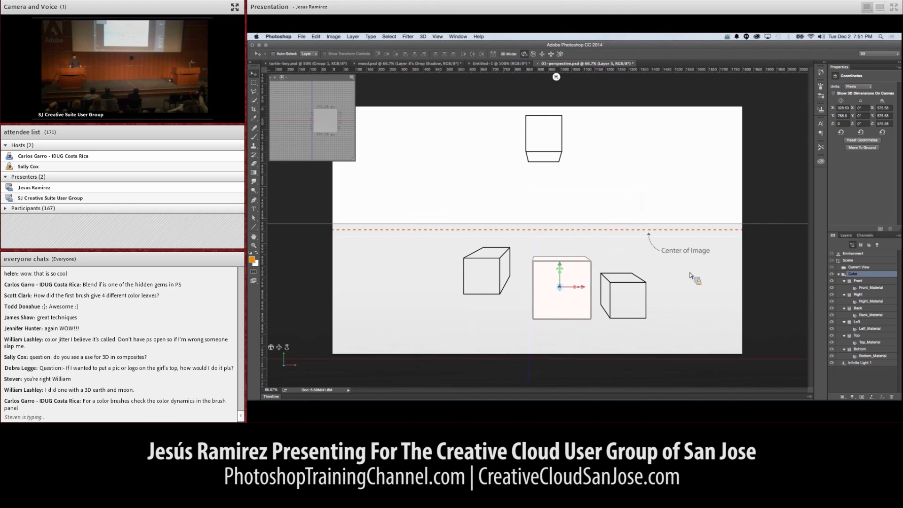
left_click(873, 109)
left_click_drag(872, 111, 850, 112)
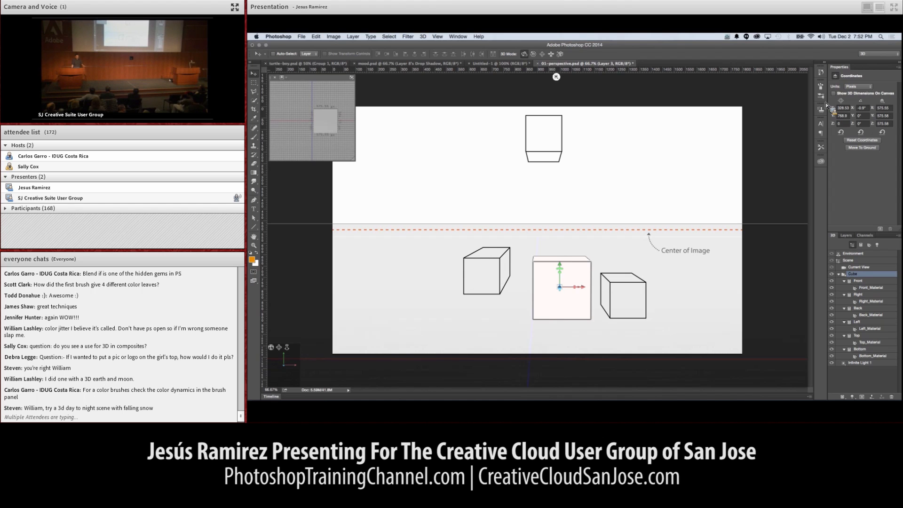
- Return to mood.psd, hide every layer and group above the composite layer, and activate the Pen tool over the buildings
left_click(499, 63)
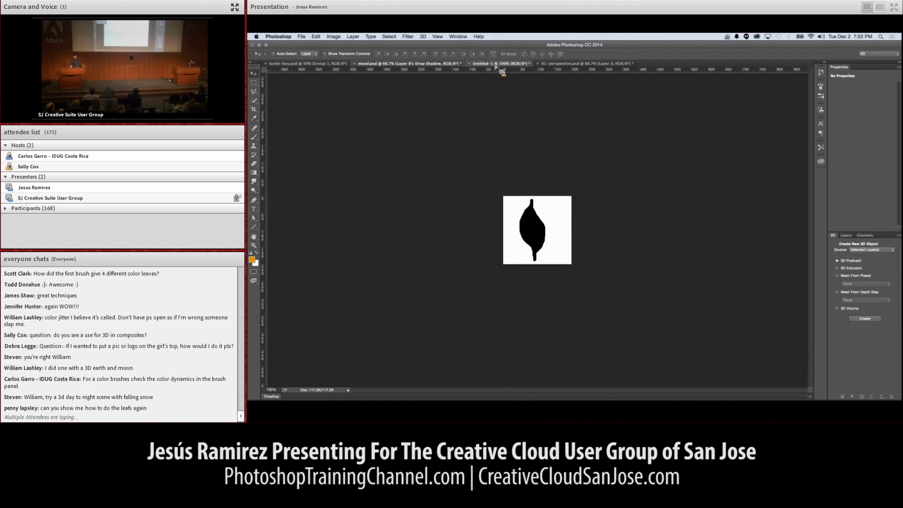
left_click(413, 64)
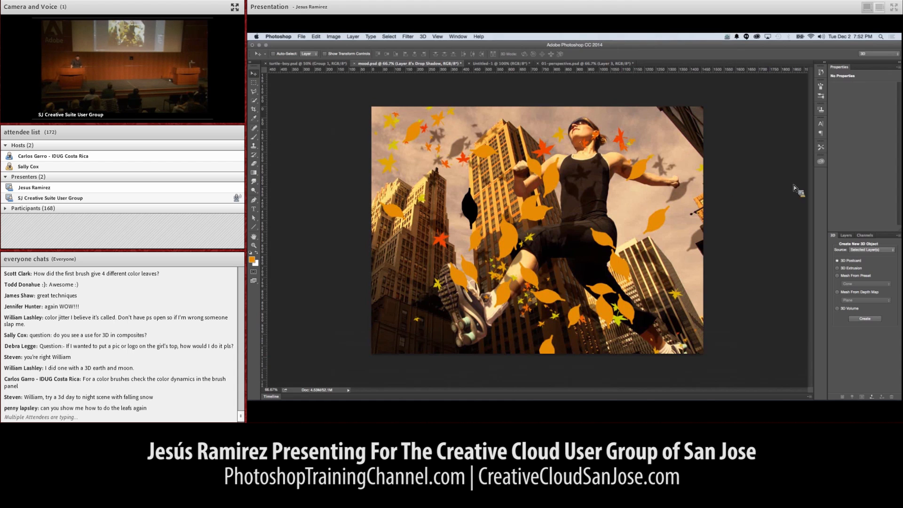
left_click(845, 235)
left_click_drag(857, 283, 858, 278)
left_click(825, 323)
left_click(825, 292)
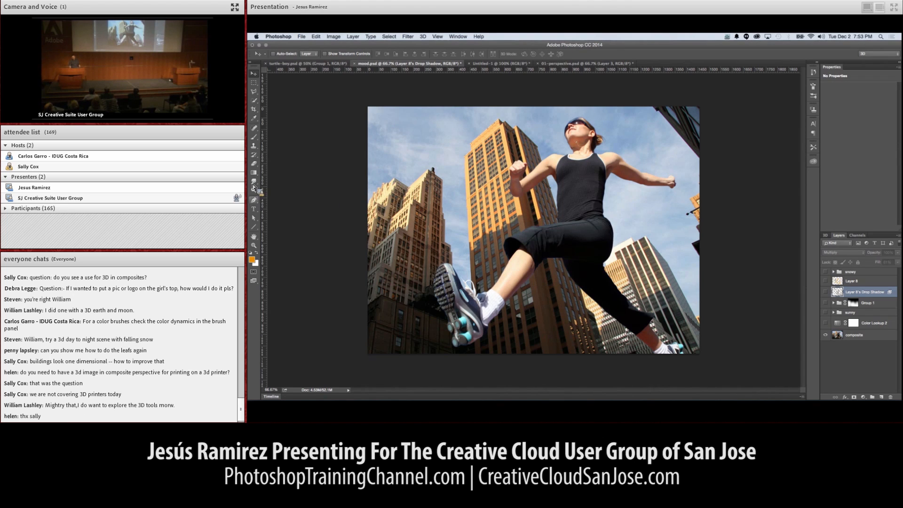
left_click(258, 200)
left_click(497, 188)
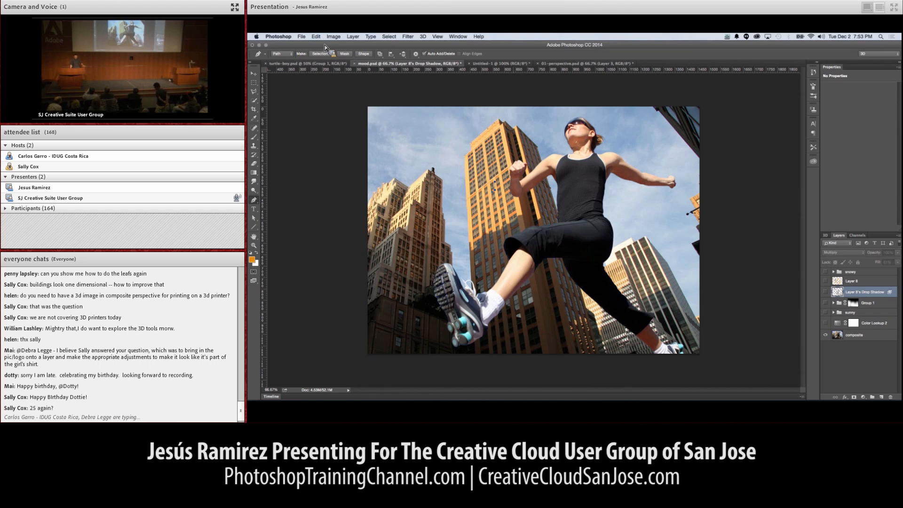
- Look through the open turtle-boy, mood and leaf documents and return to 01-perspective.psd
left_click(572, 63)
left_click(492, 64)
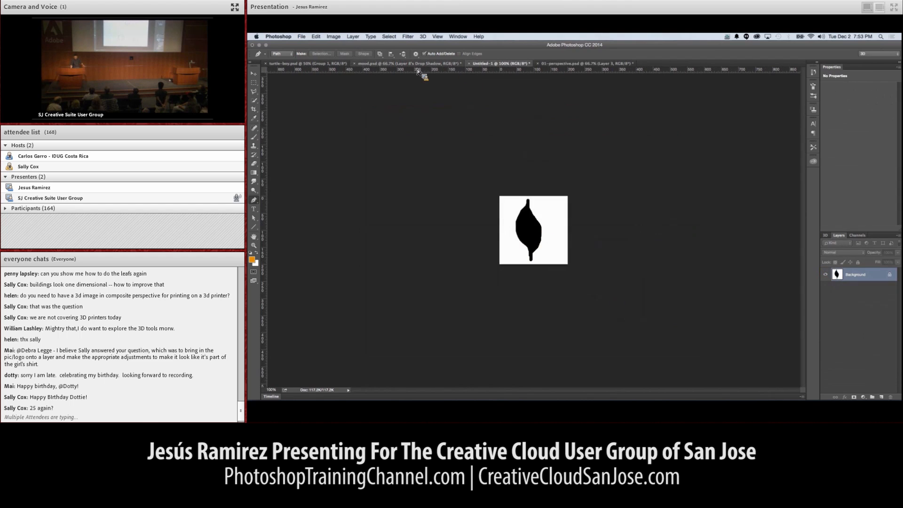
left_click(381, 65)
left_click(341, 64)
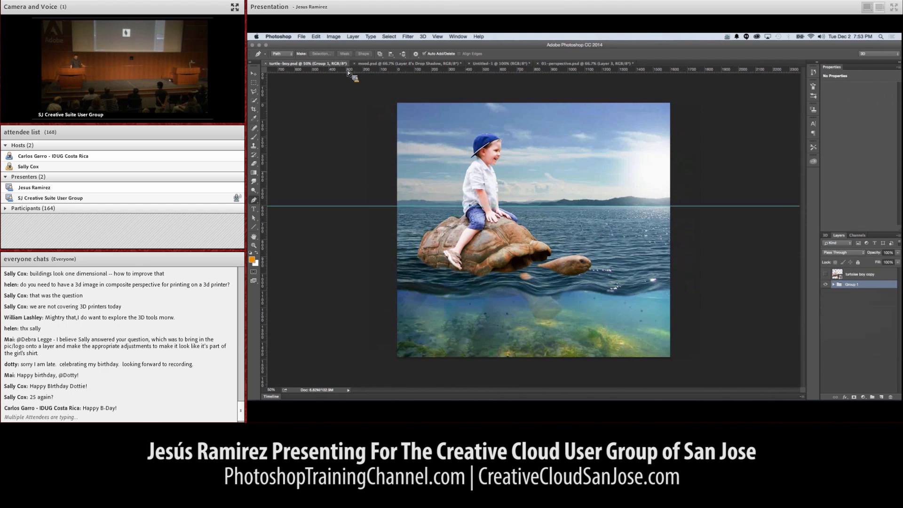
left_click(444, 64)
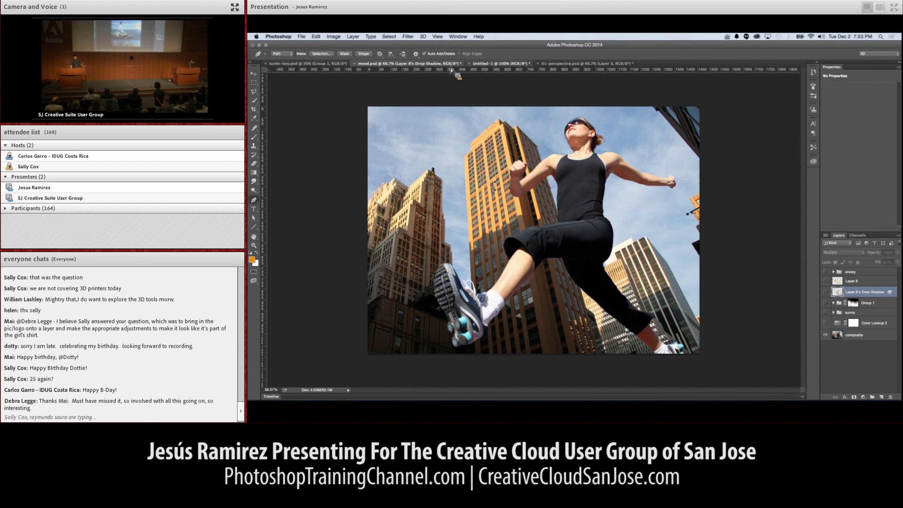
left_click(522, 63)
left_click(596, 64)
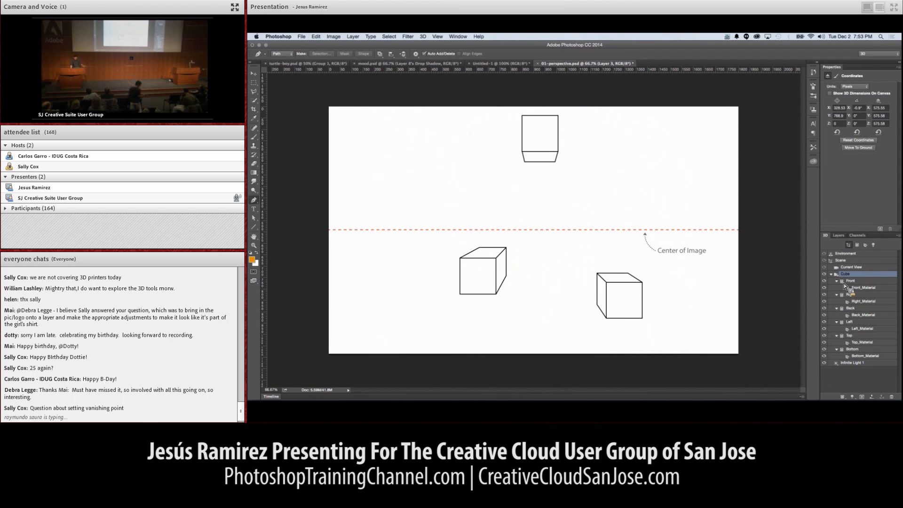
- Orbit the 3D camera slightly around the cube, bringing the ground plane's horizon onto the Center of Image line
left_click(254, 72)
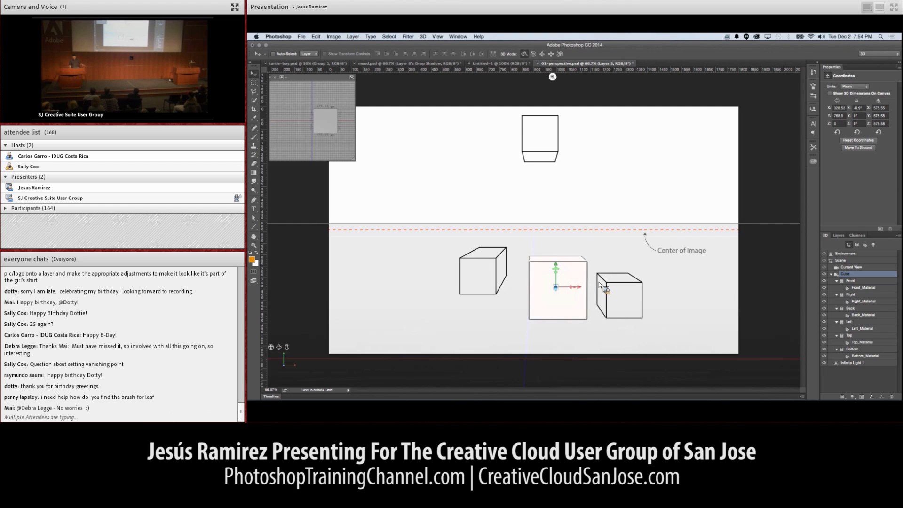
left_click_drag(302, 315, 285, 355)
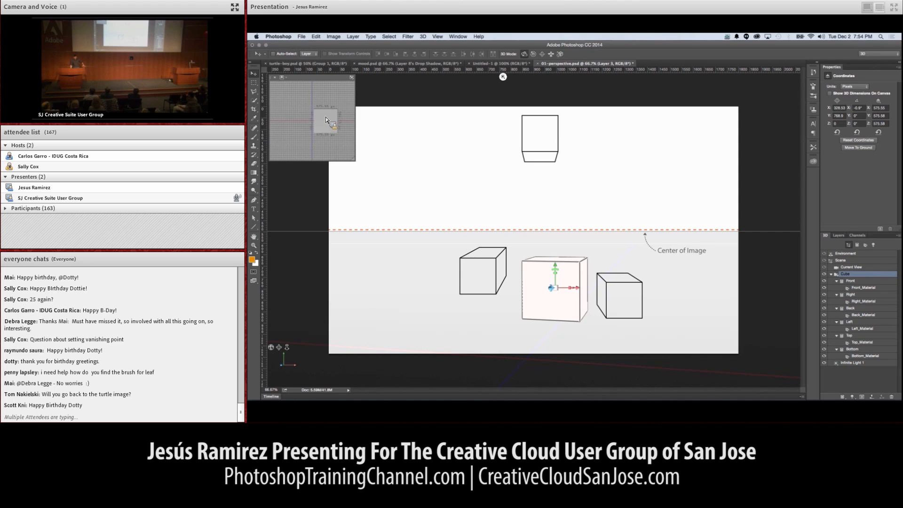
- Switch to turtle-boy.psd and examine the layers inside Group 1 and what the group contributes to the image
left_click(305, 64)
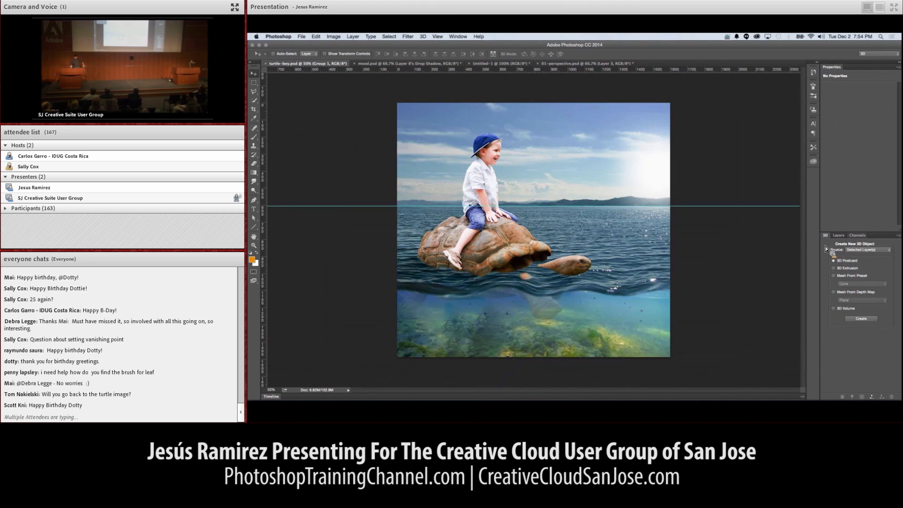
left_click(844, 237)
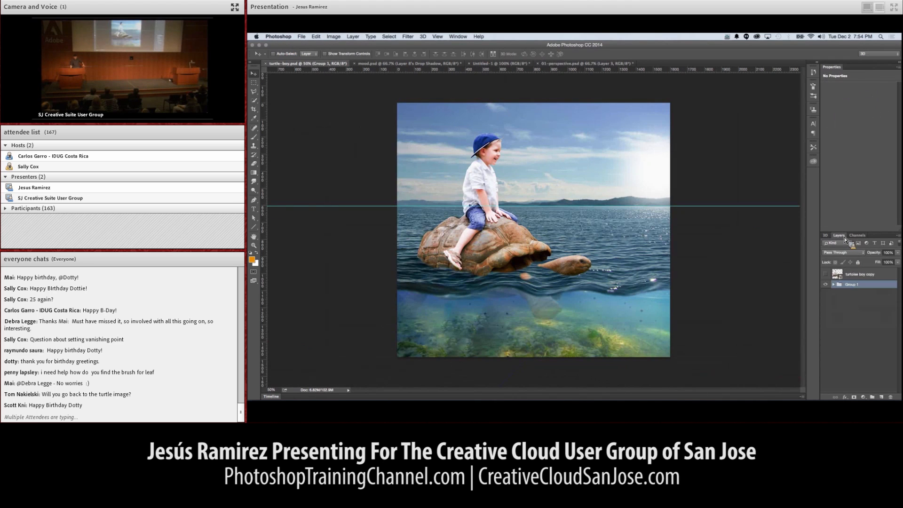
left_click(833, 284)
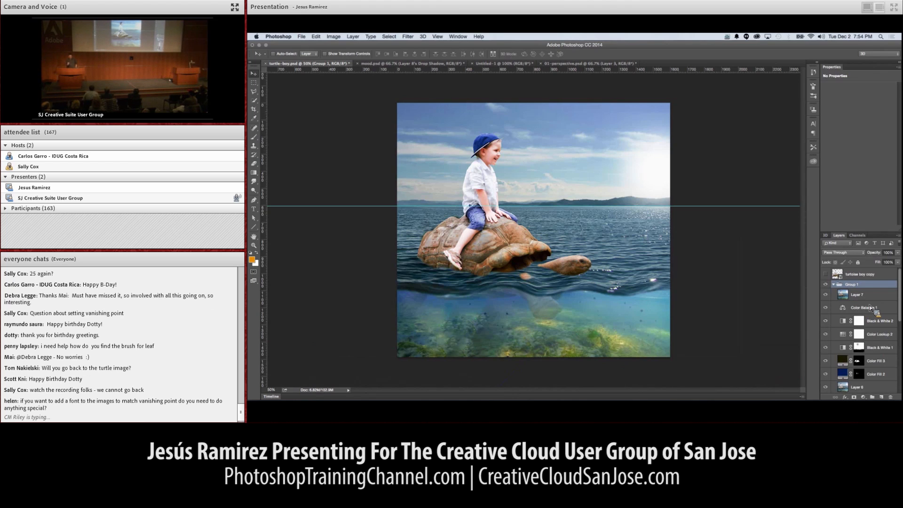
left_click(833, 284)
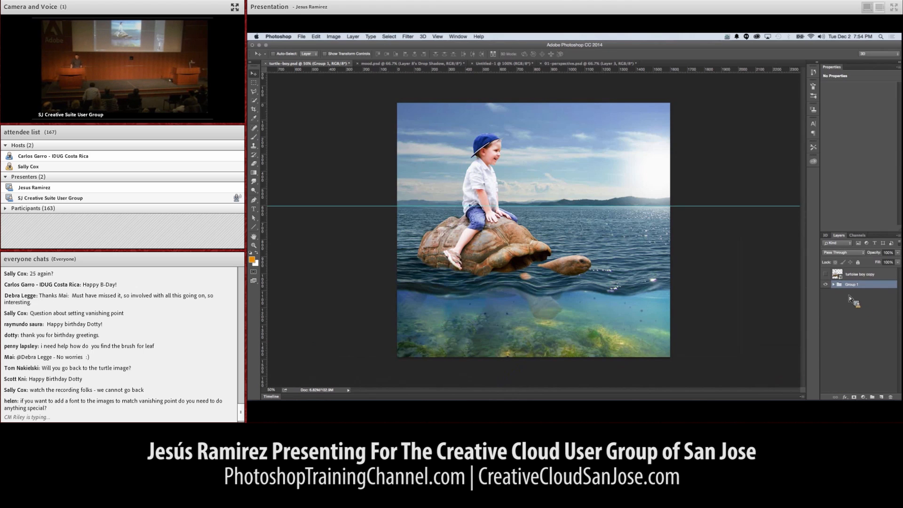
left_click(826, 284)
left_click(826, 284)
left_click(833, 285)
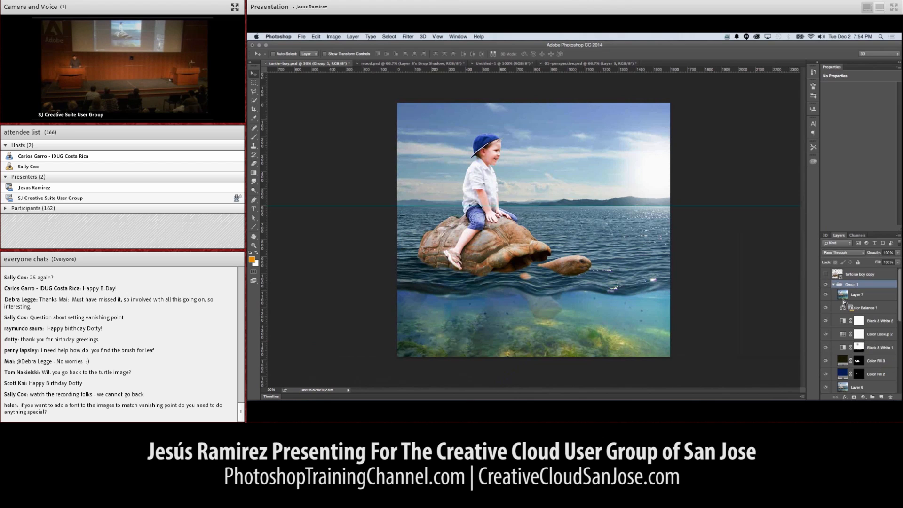
left_click(834, 284)
left_click(301, 36)
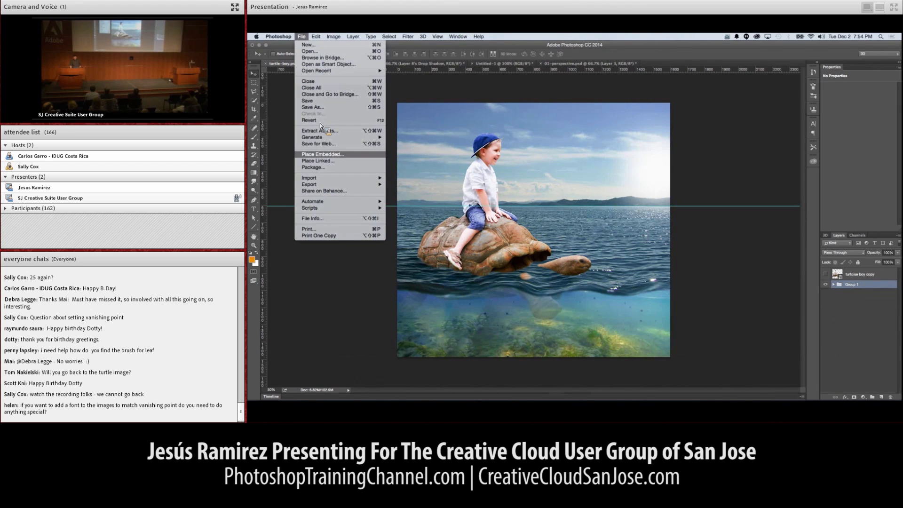
left_click(331, 154)
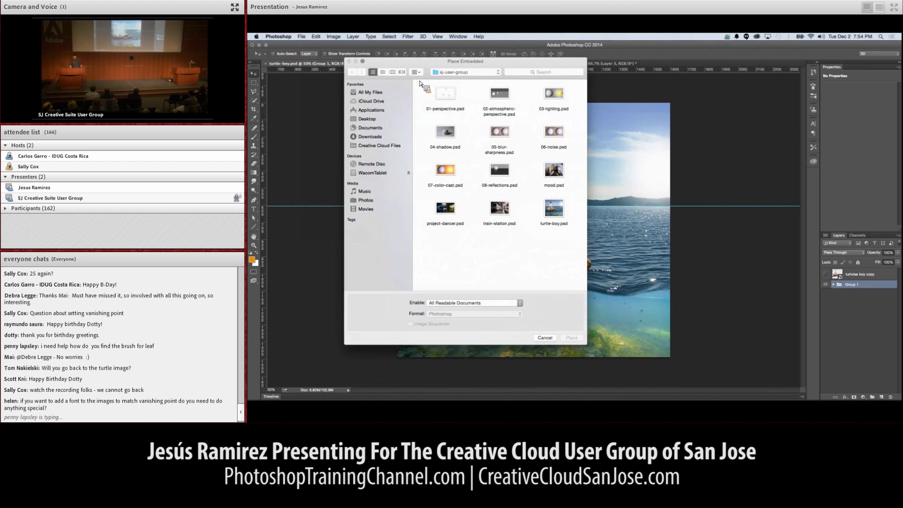
left_click(370, 119)
left_click(499, 96)
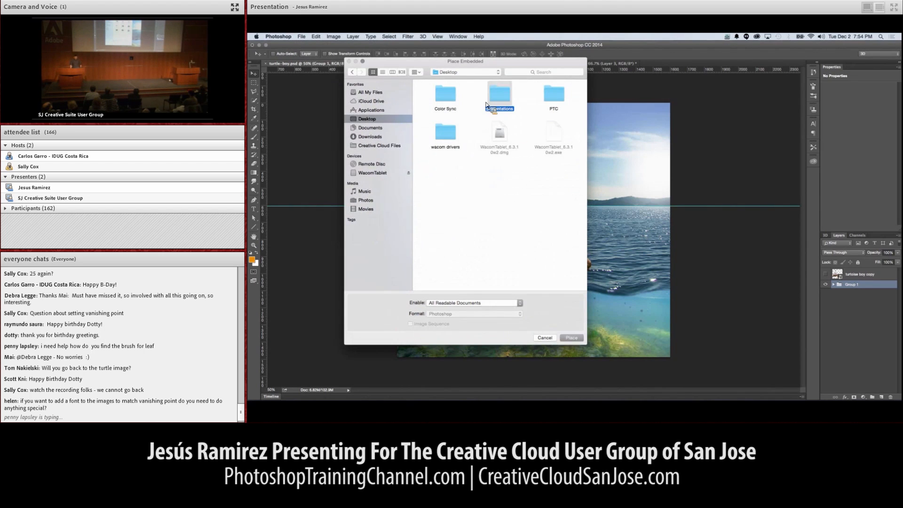
double_click(499, 96)
left_click(446, 103)
double_click(447, 103)
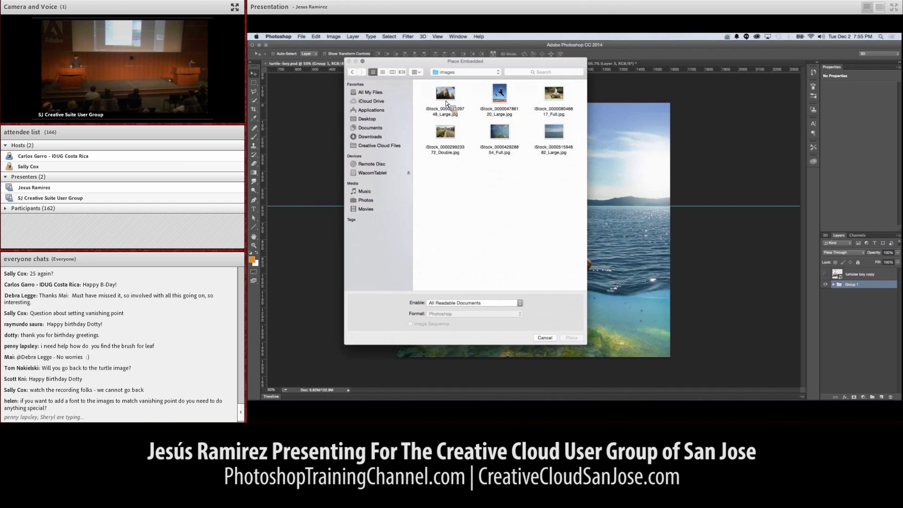
left_click(536, 149)
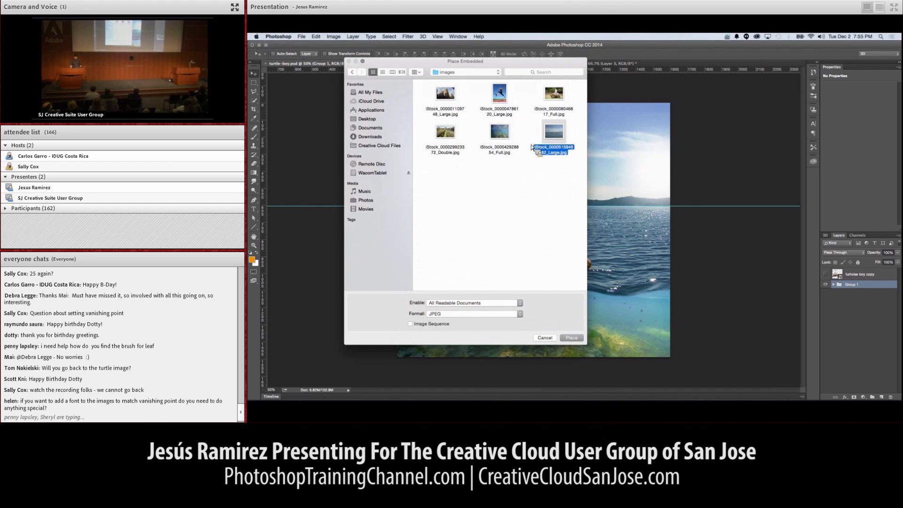
left_click(576, 338)
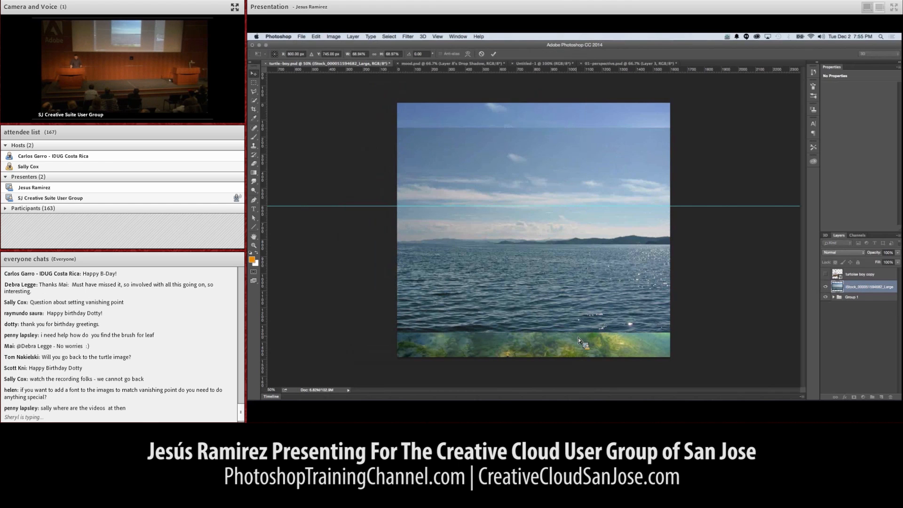
key("Return")
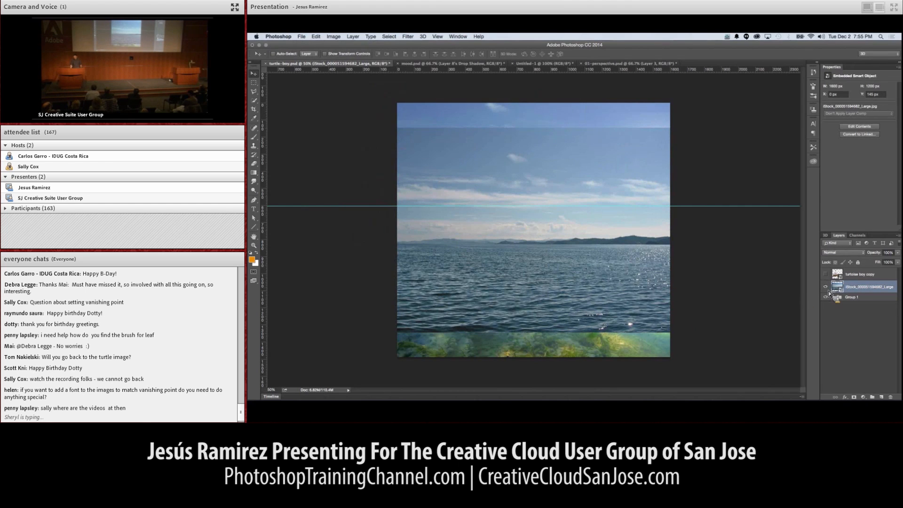
left_click_drag(836, 293, 707, 264)
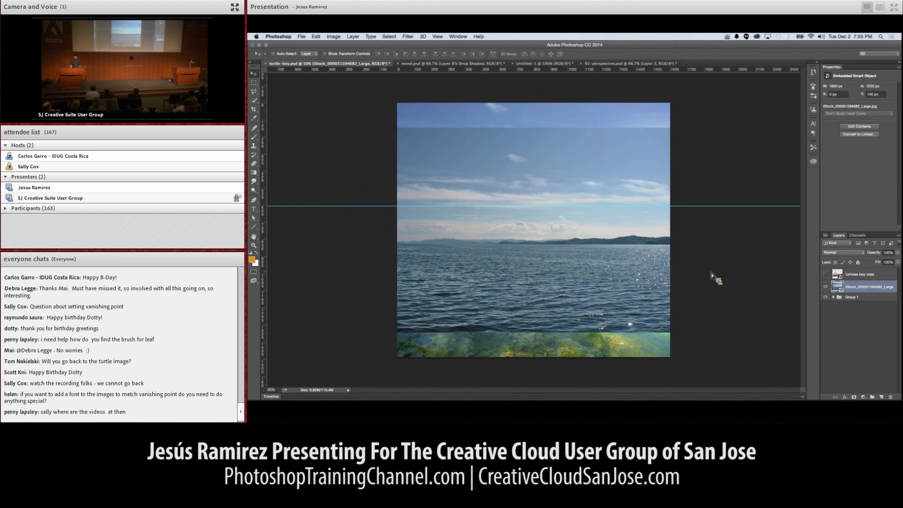
- Turn off the general preference Always Create Smart Objects when Placing
key("super+k")
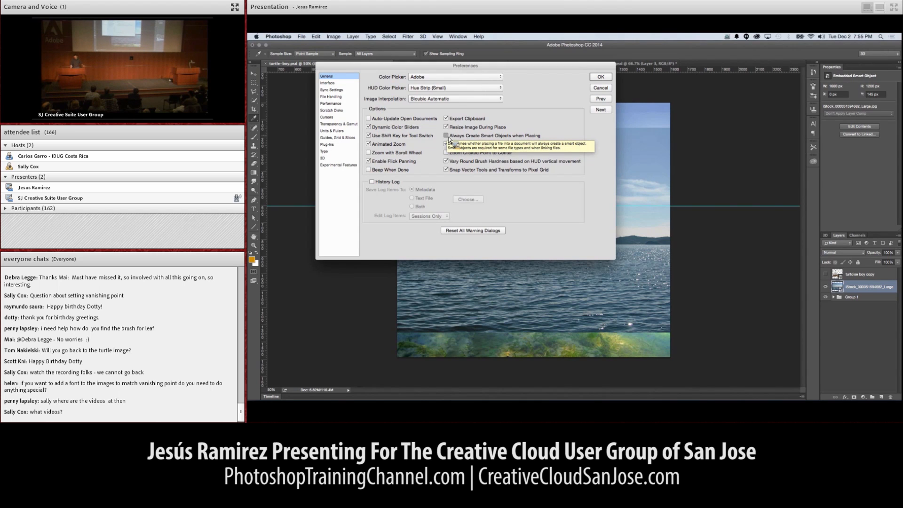
left_click(601, 77)
left_click(302, 36)
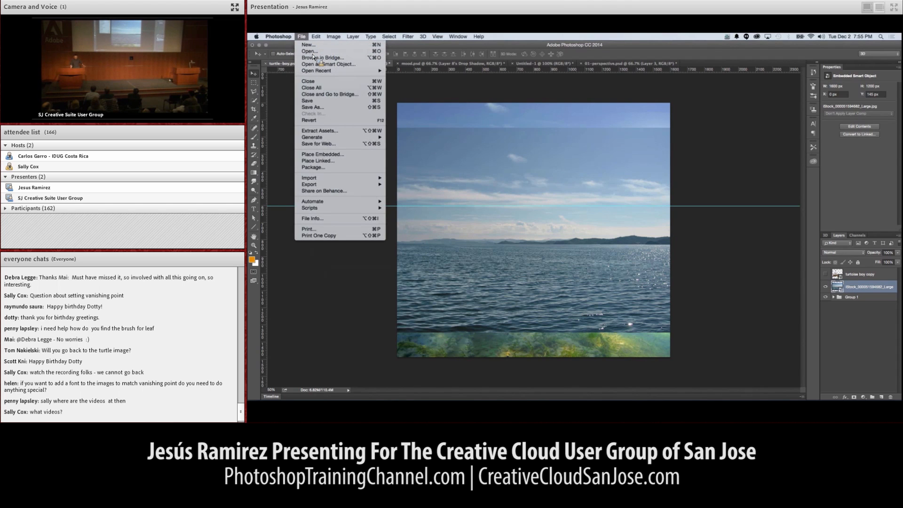
left_click(324, 154)
left_click(498, 141)
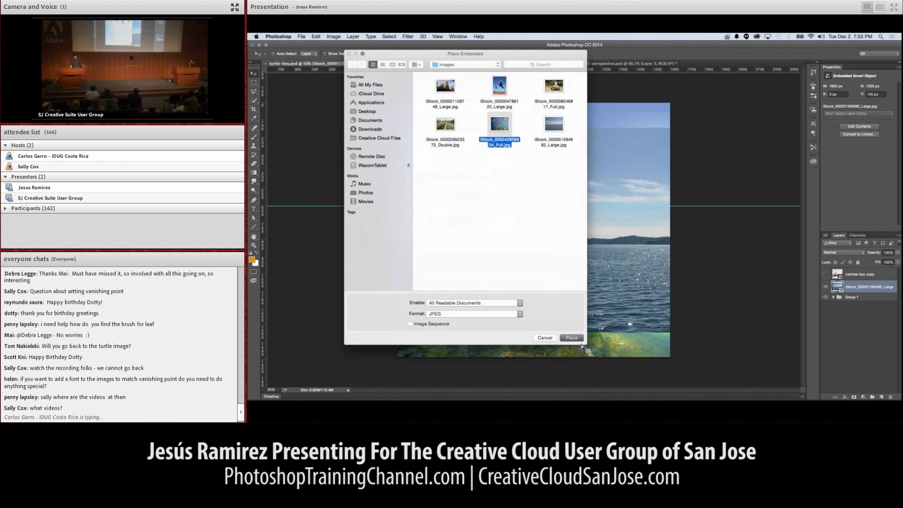
left_click(577, 340)
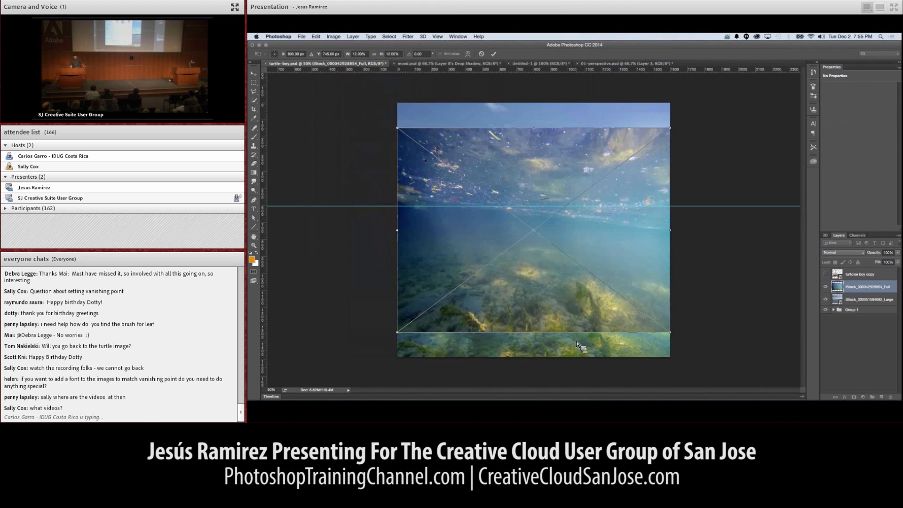
key("Return")
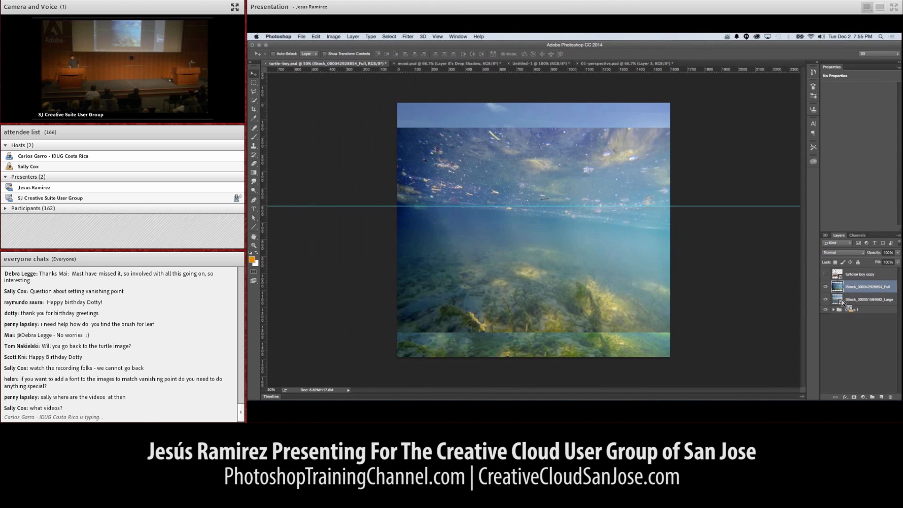
- Rasterize the ocean photo's smart object layer
left_click(880, 303)
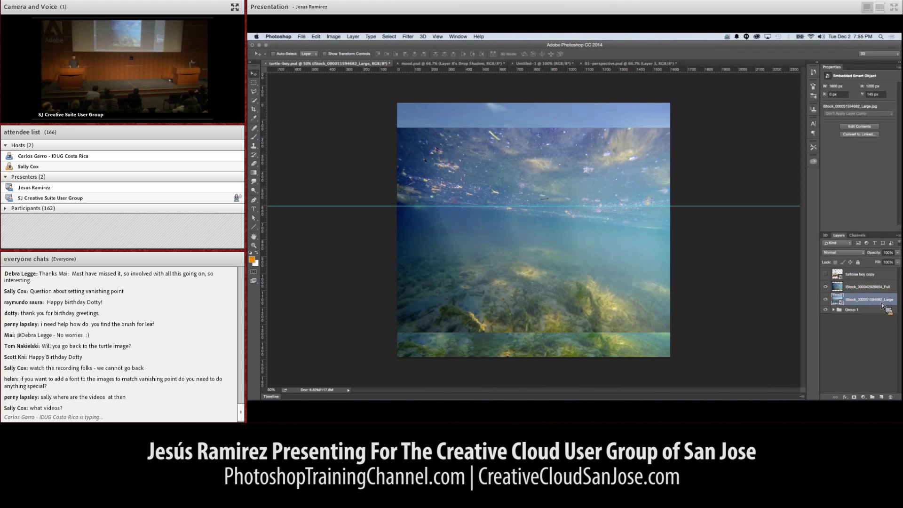
right_click(890, 307)
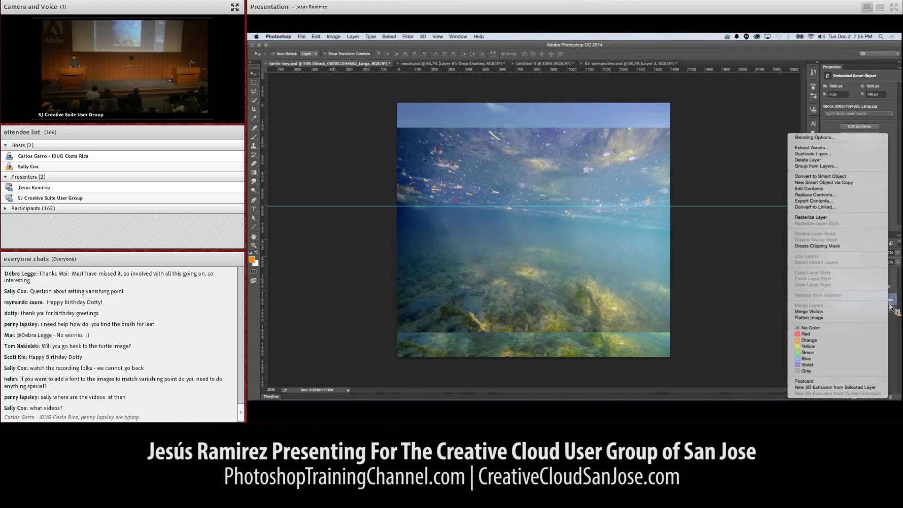
left_click(828, 218)
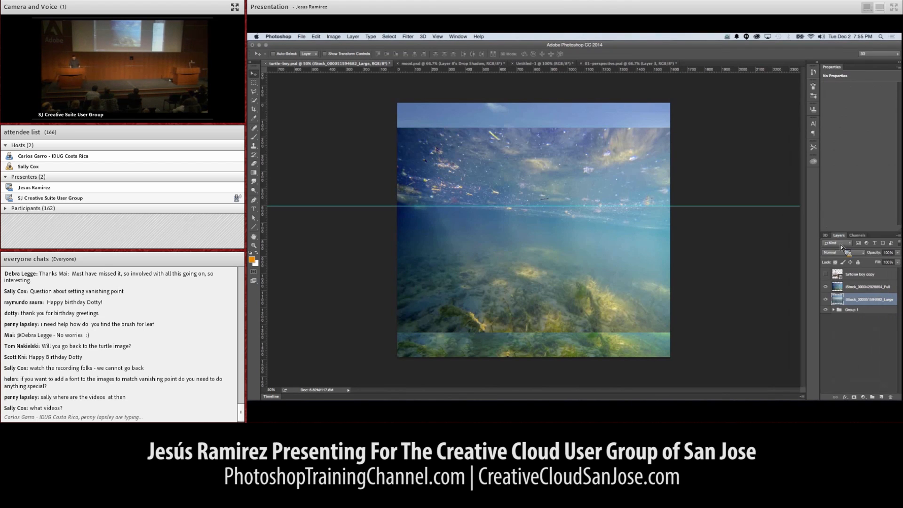
- Hide the underwater layer and Group 1, leaving only the ocean photo, and move it up until its horizon meets the guide
left_click(827, 288)
left_click(827, 288)
left_click(826, 298)
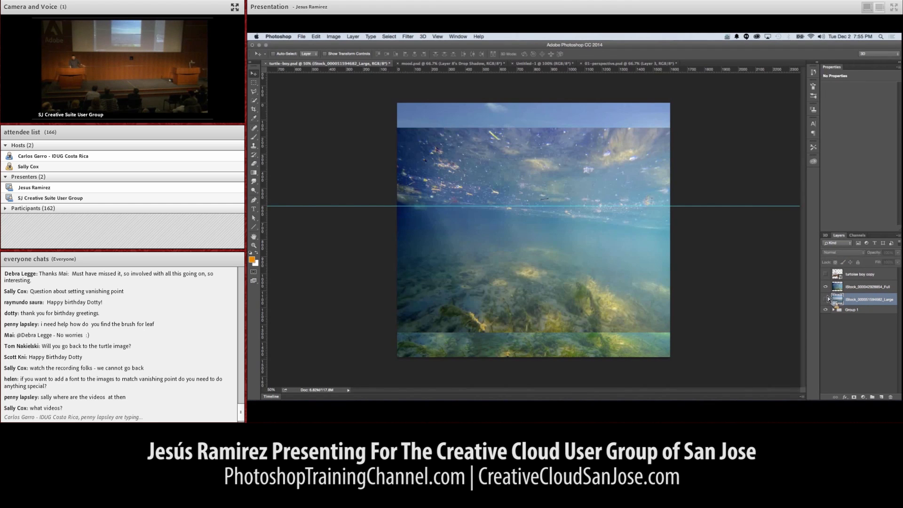
left_click(826, 287)
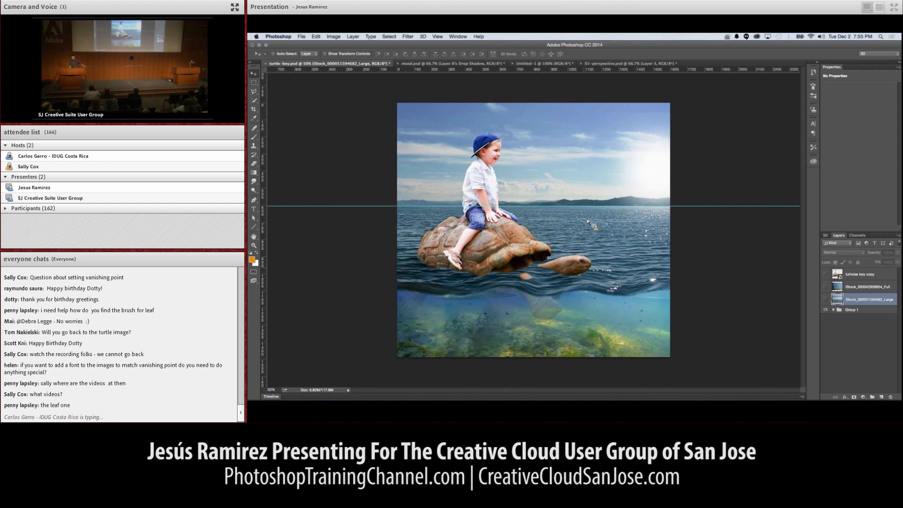
left_click(826, 310)
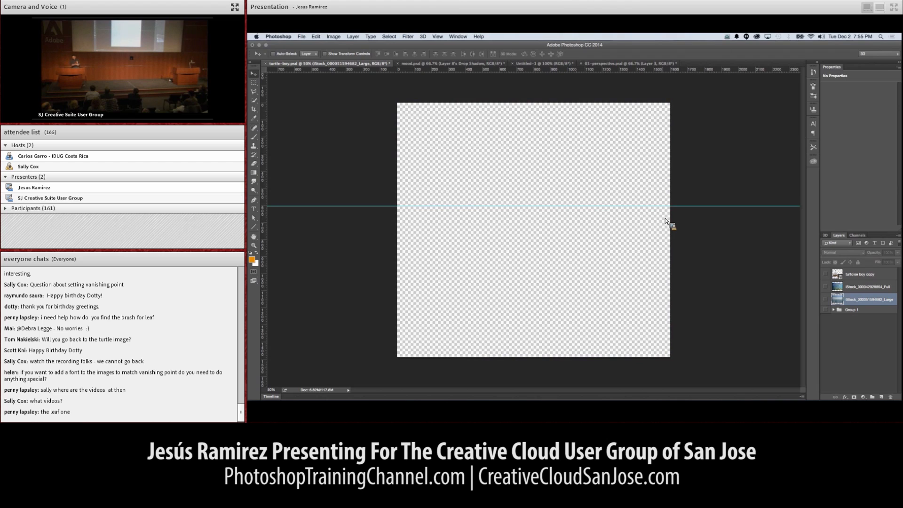
left_click(825, 299)
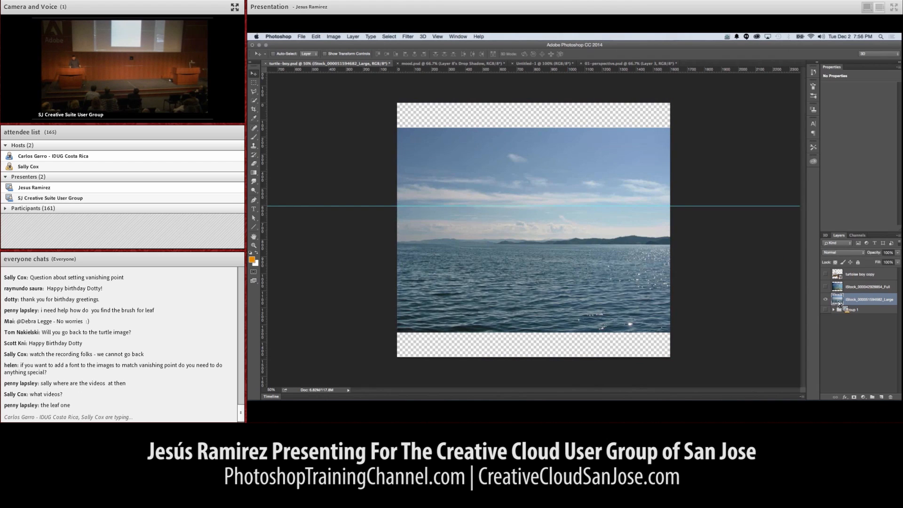
left_click_drag(670, 236, 590, 207)
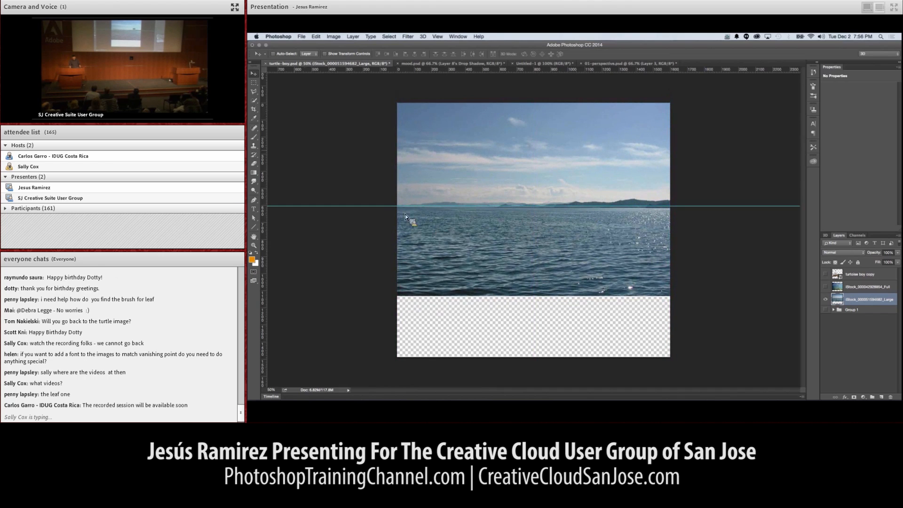
- Select the water below the horizon guide with the Rectangular Marquee and copy it from the ocean photo to a new layer
left_click(253, 82)
left_click_drag(470, 244, 374, 211)
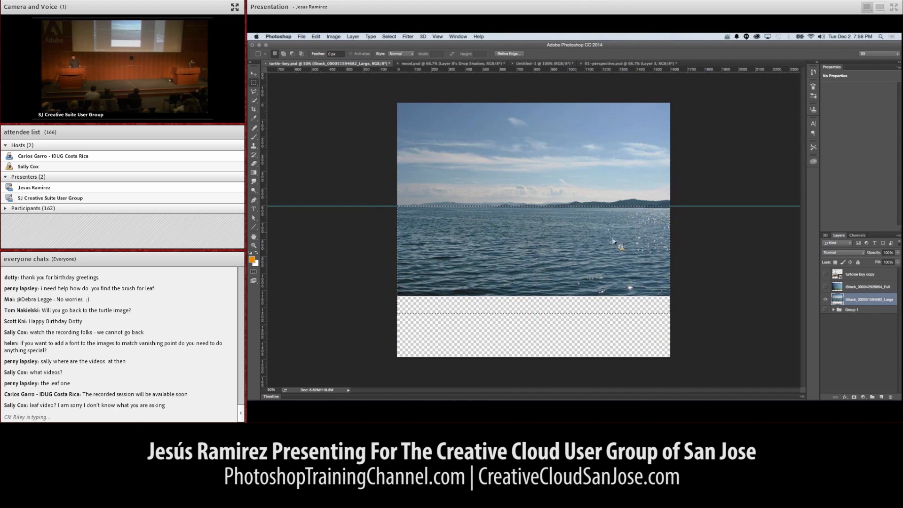
key("ctrl+j")
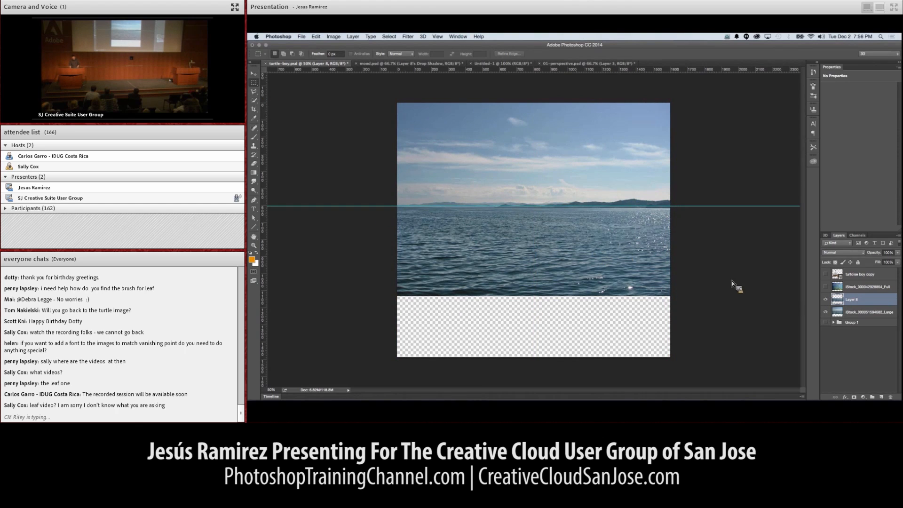
left_click(825, 301)
left_click(825, 301)
left_click(825, 301)
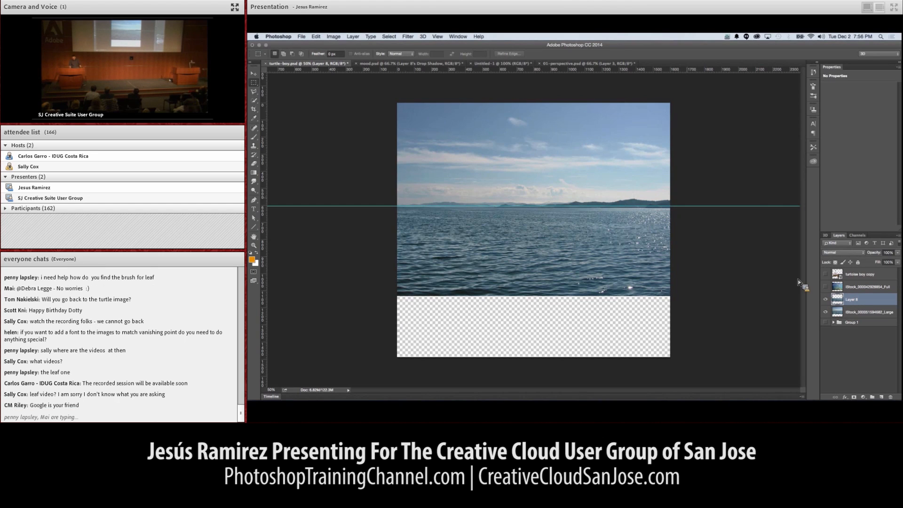
- Select the sky above the horizon guide and copy it from the ocean photo layer to its own new layer
left_click_drag(684, 203, 393, 101)
key("ctrl+j")
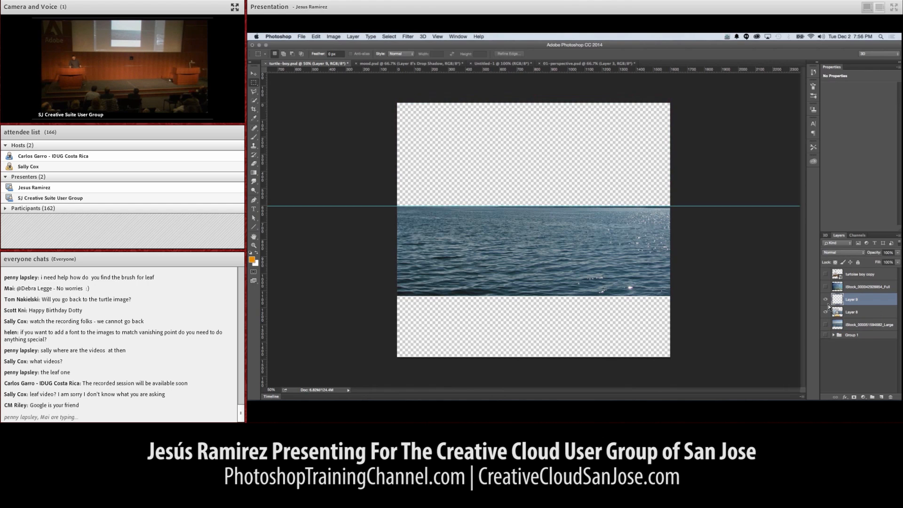
key("ctrl+z")
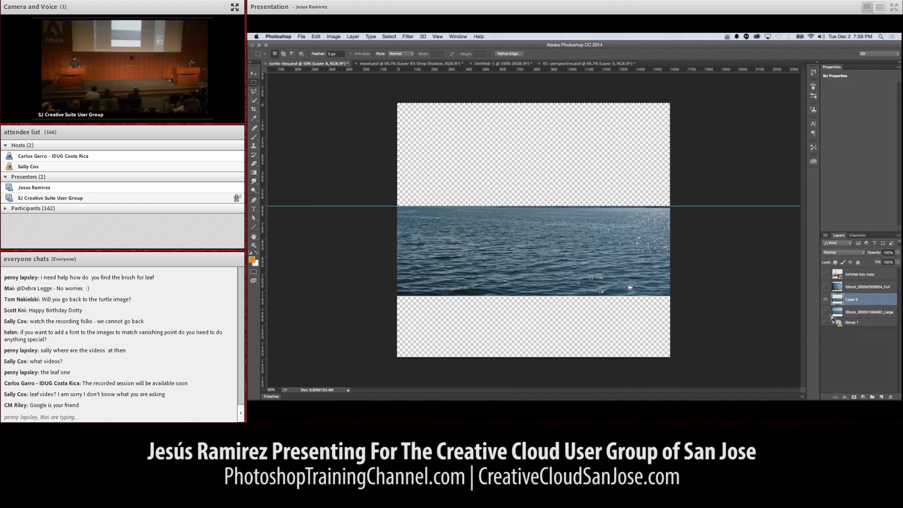
left_click(825, 312)
left_click(841, 311)
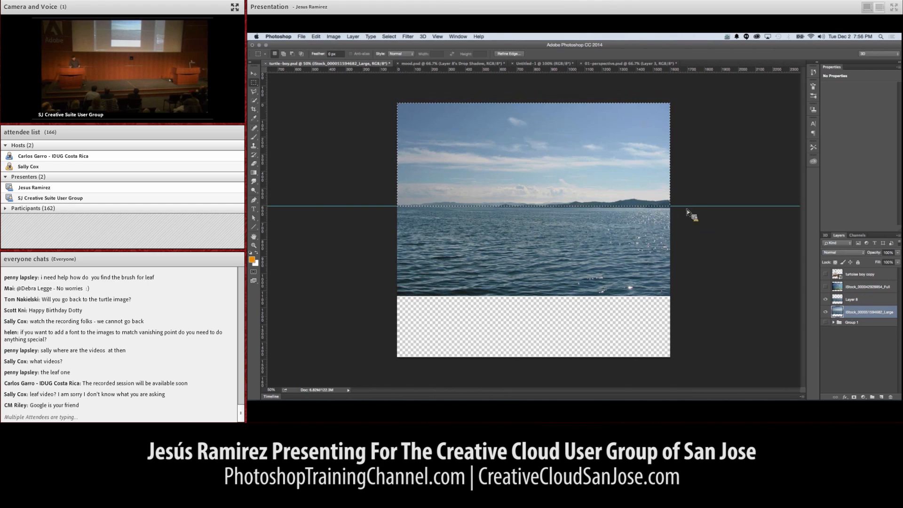
key("ctrl+j")
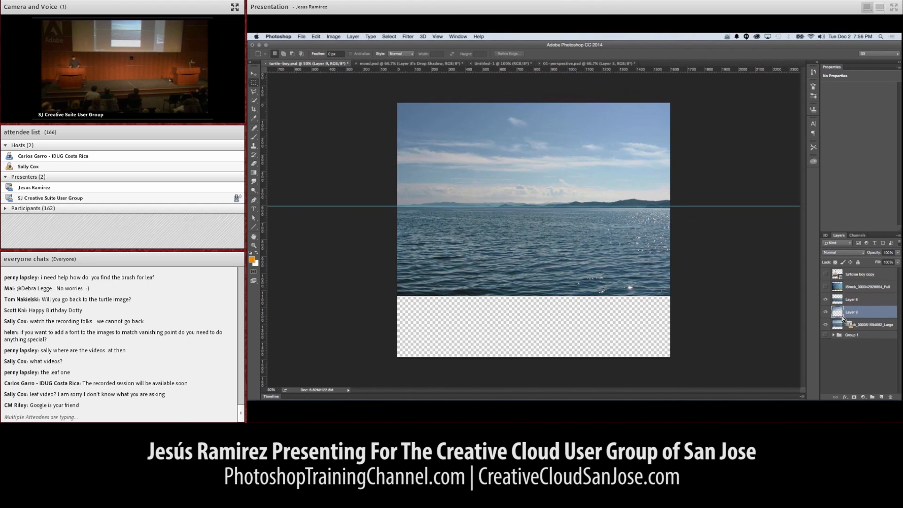
- Hide the original ocean photo layer, leaving only the separate sky and water layers visible
left_click(825, 324)
left_click(825, 299)
left_click(825, 300)
- Squash the water layer vertically with Free Transform, raising its bottom edge while its top edge stays on the horizon guide
left_click(839, 303)
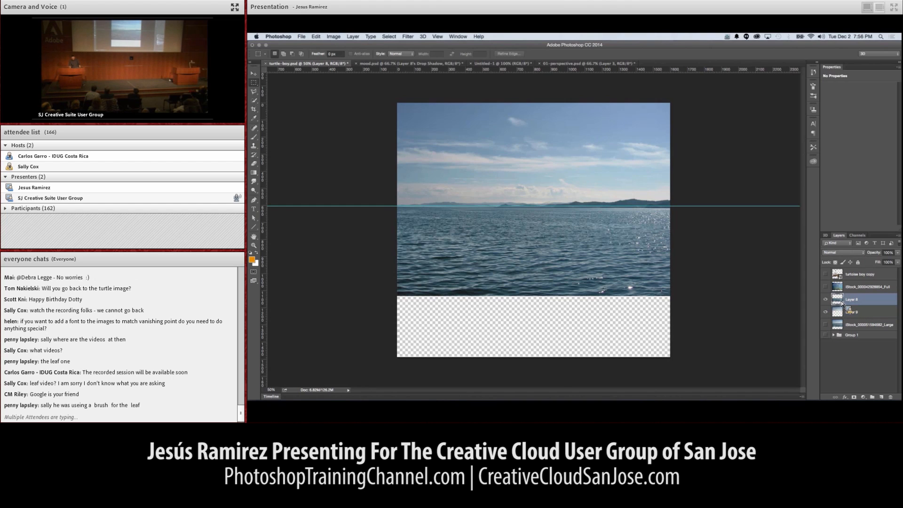
key("ctrl+t")
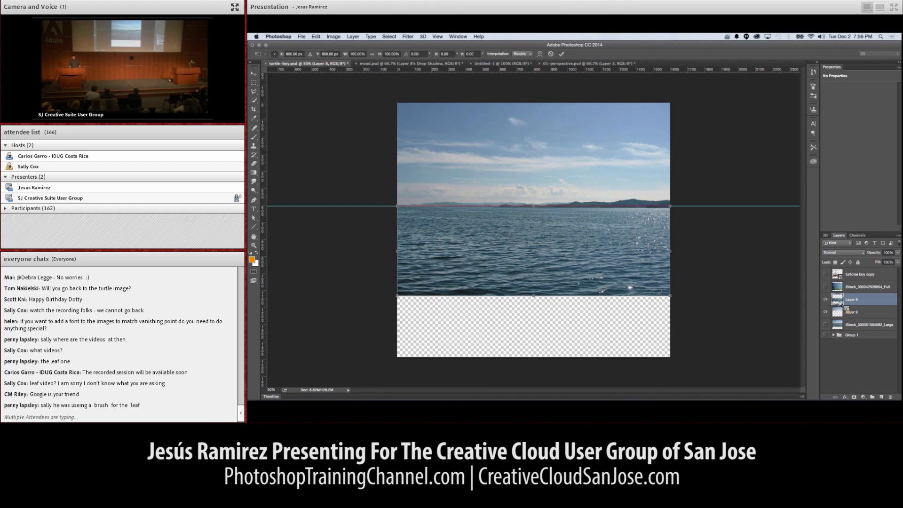
right_click(552, 265)
left_click(565, 274)
left_click_drag(534, 295, 535, 263)
key("Return")
- Show the tortoise boy copy layer and duplicate the squashed water layer
left_click(825, 275)
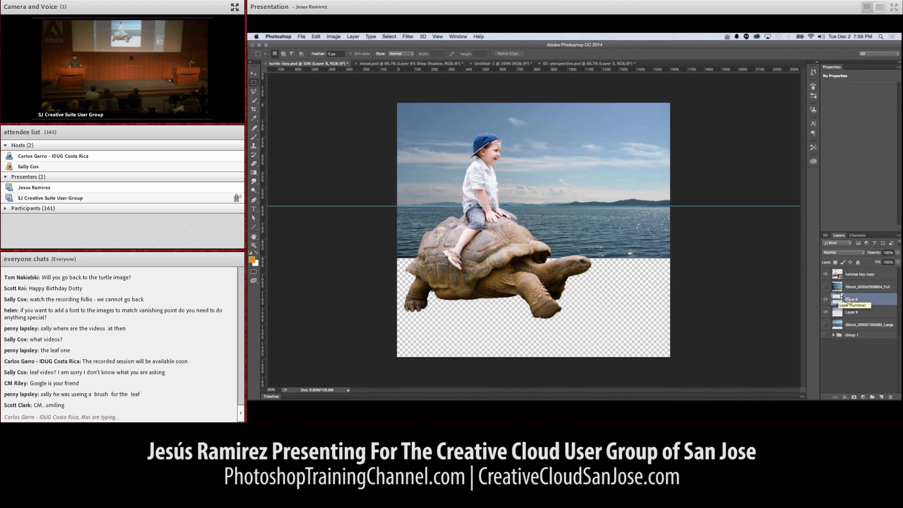
key("super+j")
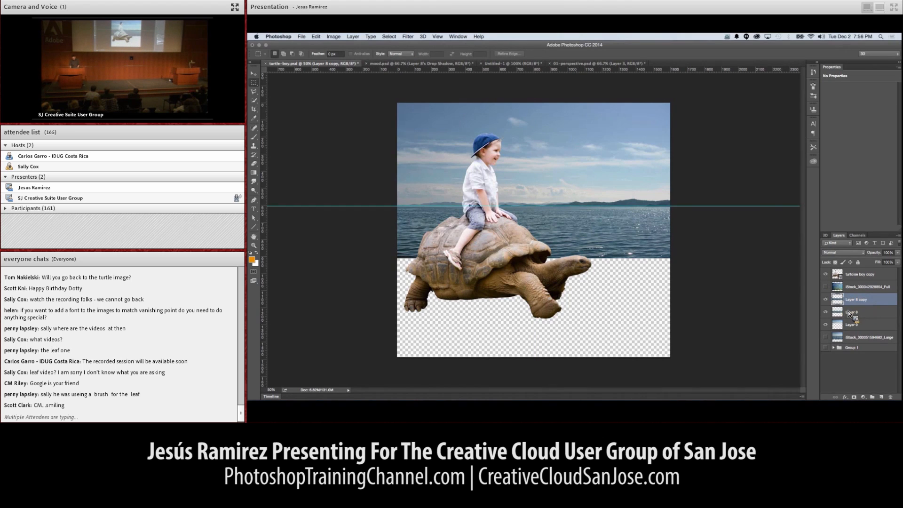
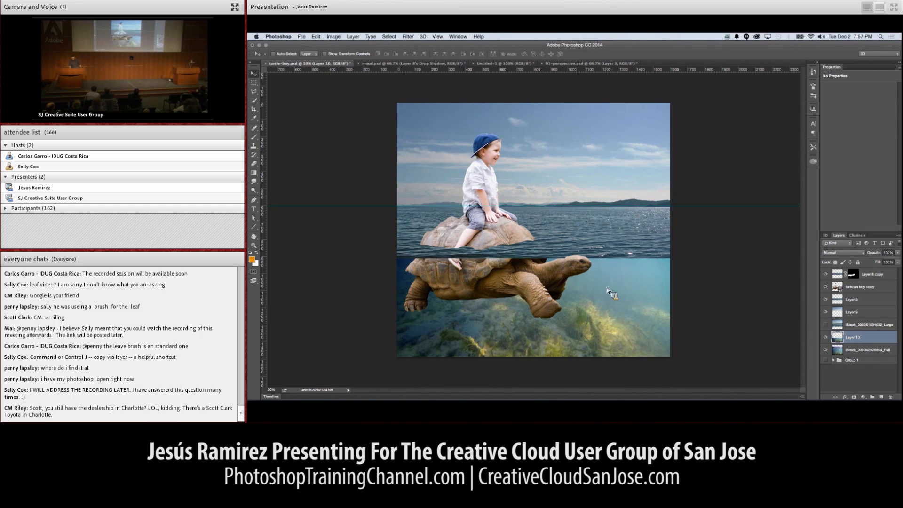
- Move the underwater Layer 10 above the tortoise boy copy layer and lower its opacity to 57%
left_click_drag(838, 337, 829, 283)
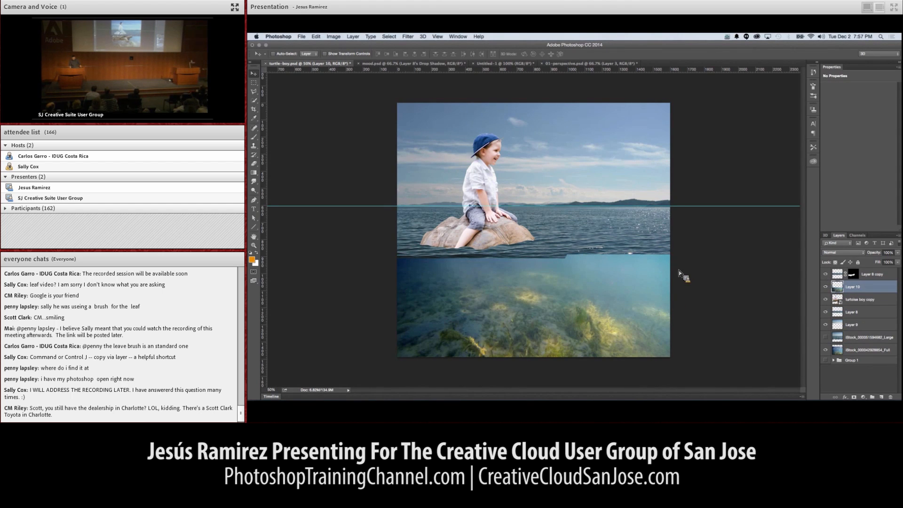
left_click(897, 253)
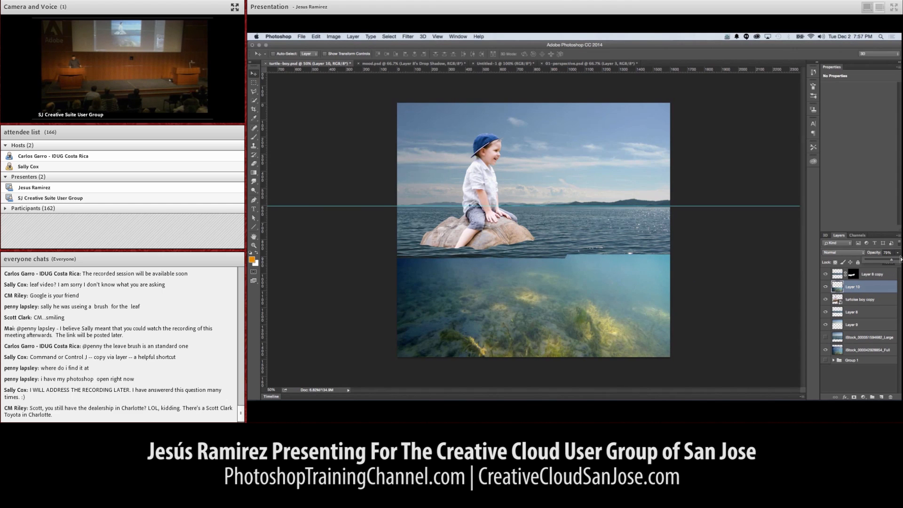
mouse_move(897, 260)
left_mouse_down()
mouse_move(876, 261)
mouse_move(886, 264)
left_mouse_up()
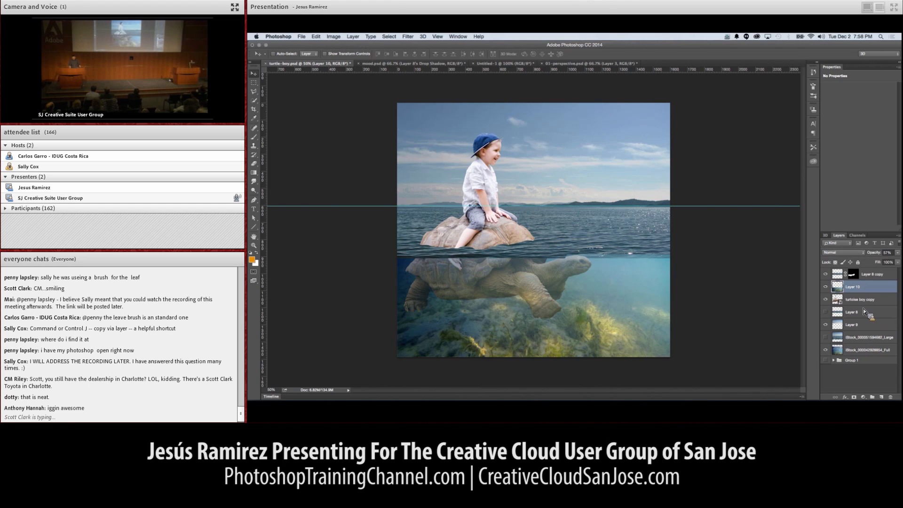
- Toggle the water layer and its masked copy to compare the composite with and without each
left_click(825, 312)
left_click(826, 312)
left_click(826, 274)
left_click(826, 276)
left_click(826, 276)
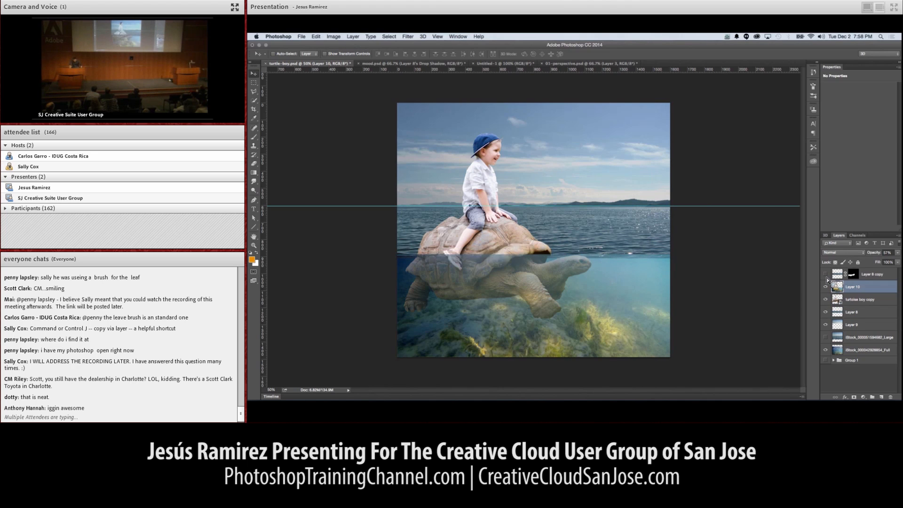
left_click(826, 275)
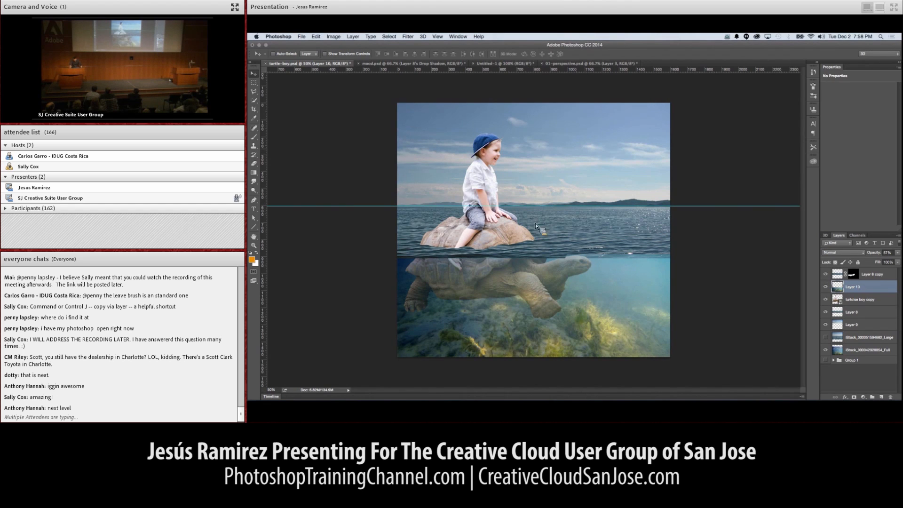
left_click(408, 36)
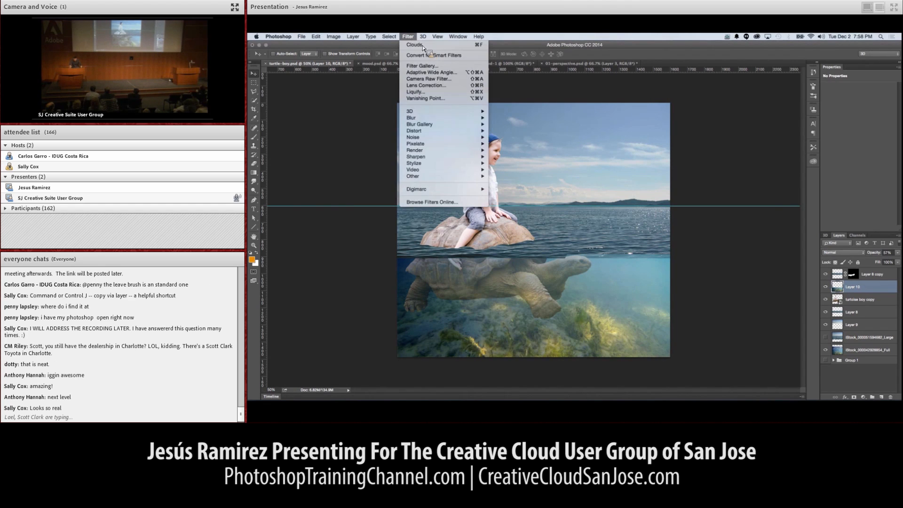
left_click(429, 92)
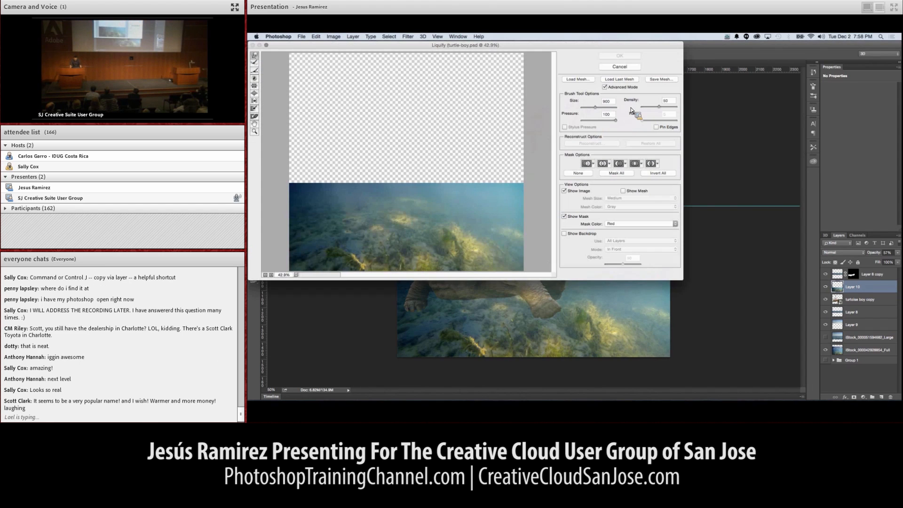
left_click(619, 67)
- Liquify the image of the masked water copy, pushing its straight lower edge into gentle waves
left_click(840, 278)
left_click(825, 274)
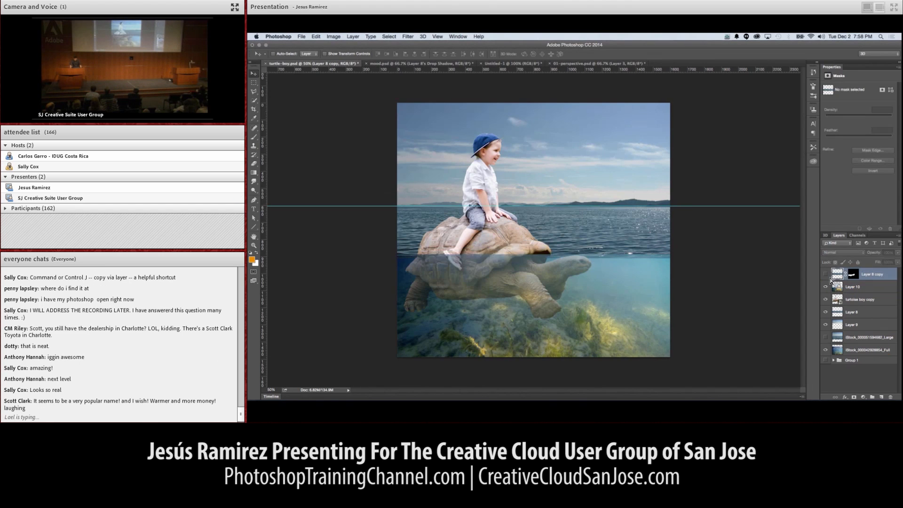
left_click(825, 274)
left_click(407, 37)
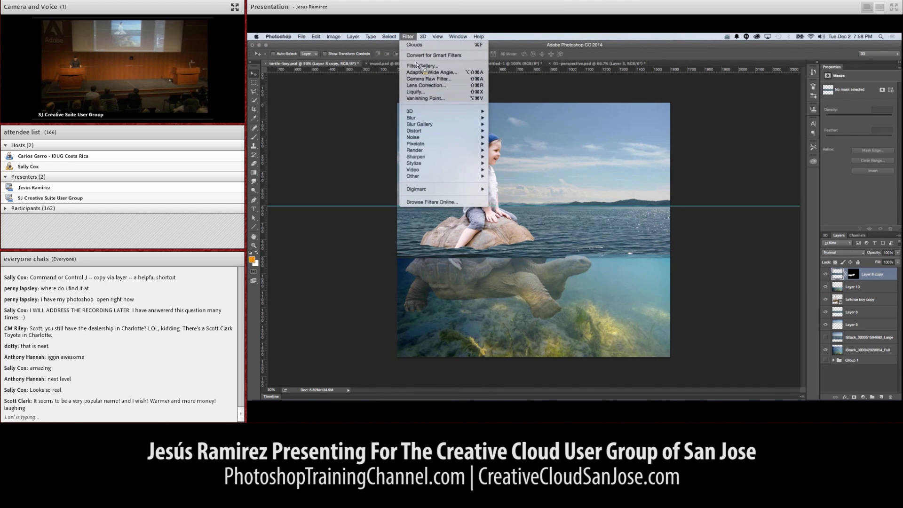
left_click(431, 92)
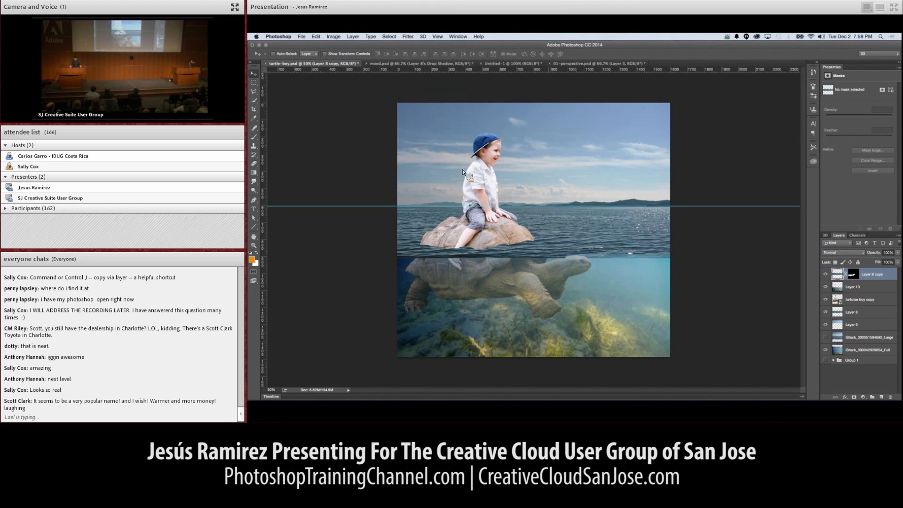
mouse_move(412, 220)
left_mouse_down()
mouse_move(329, 203)
mouse_move(368, 204)
left_mouse_up()
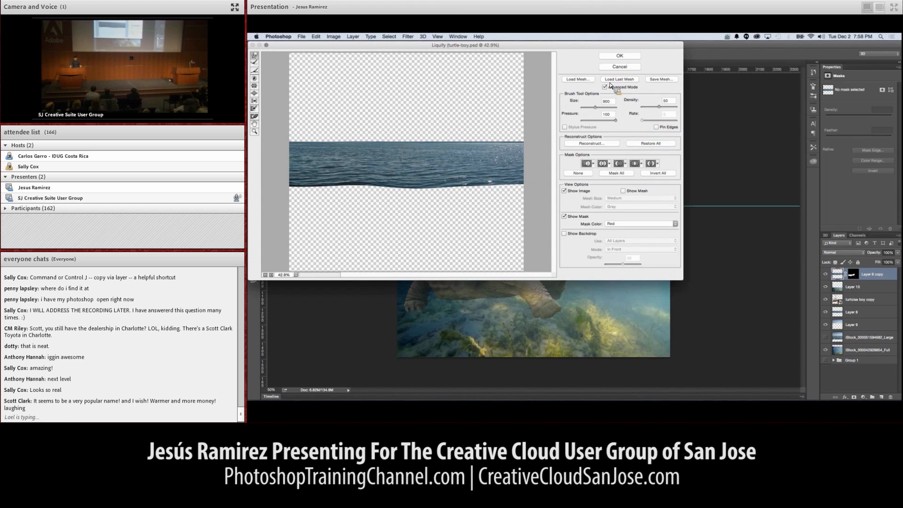
left_click(619, 56)
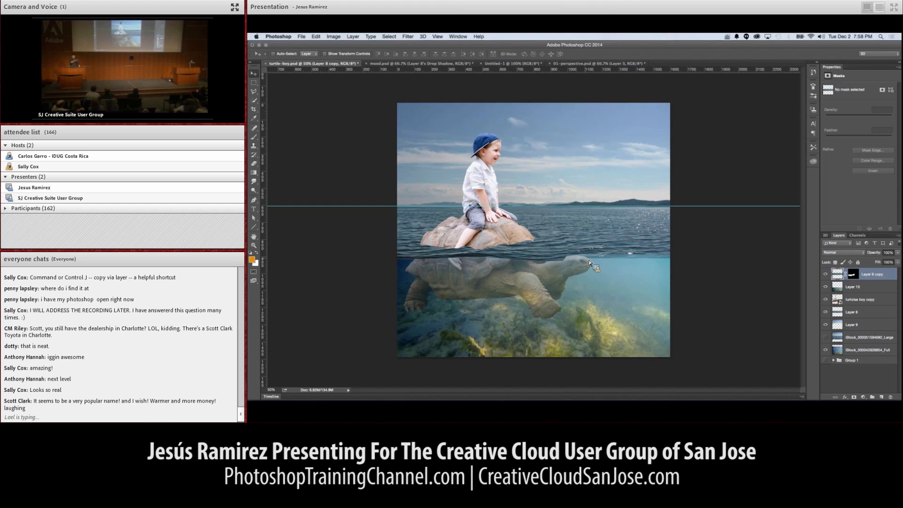
- Hide the tortoise boy copy layer and brush white on the water copy's mask to reveal its wavy edge across the canvas
left_click(826, 299)
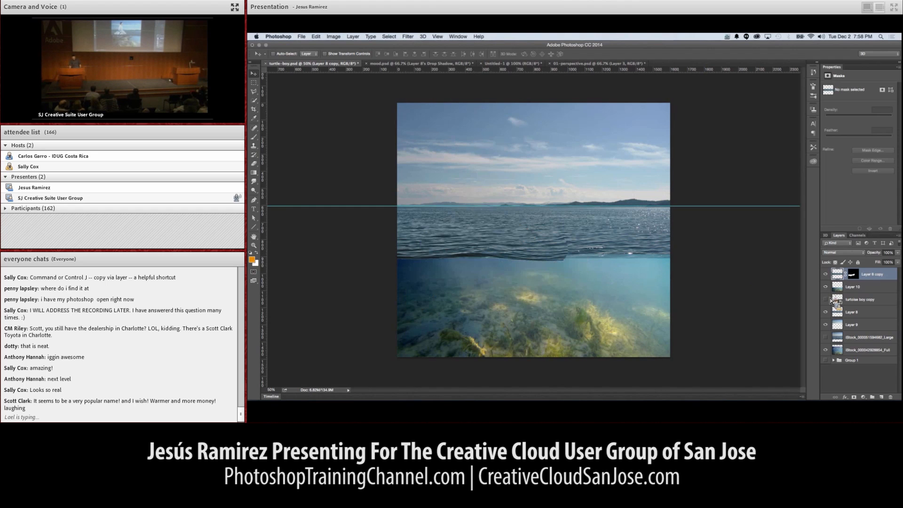
left_click(826, 300)
left_click(825, 300)
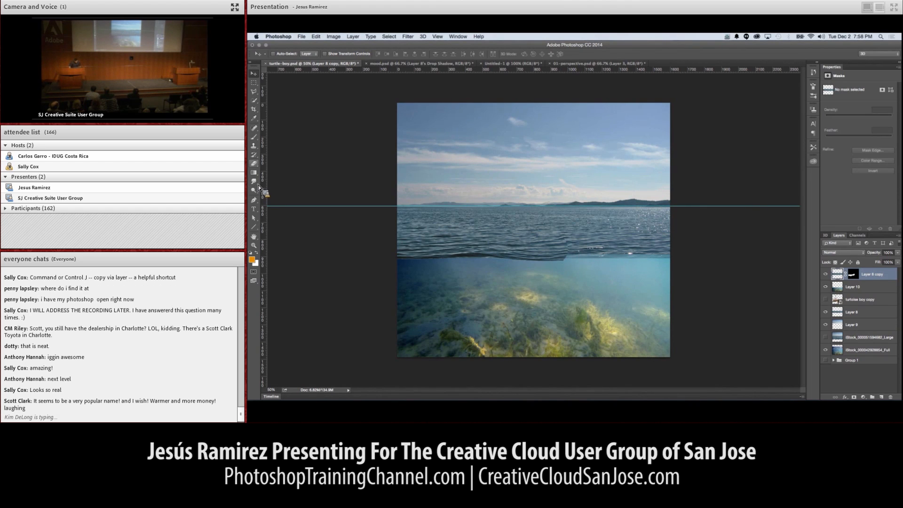
left_click(255, 137)
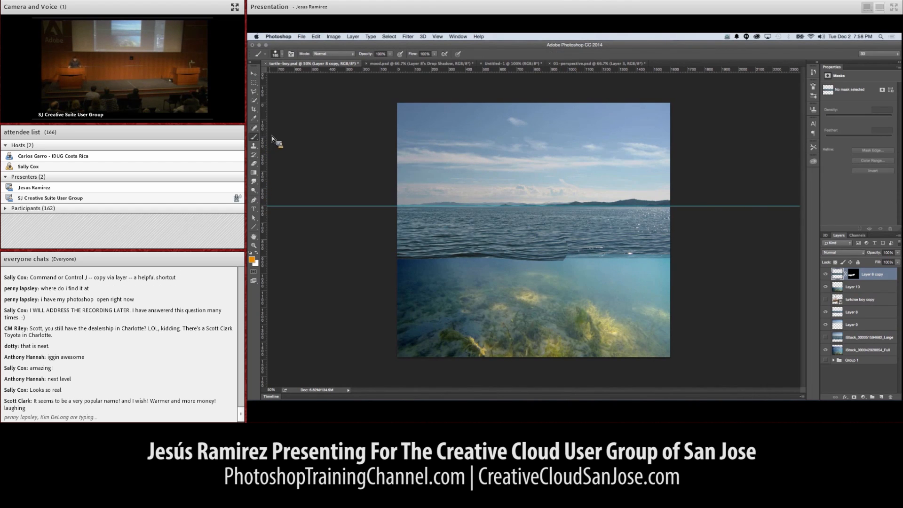
left_click(852, 274)
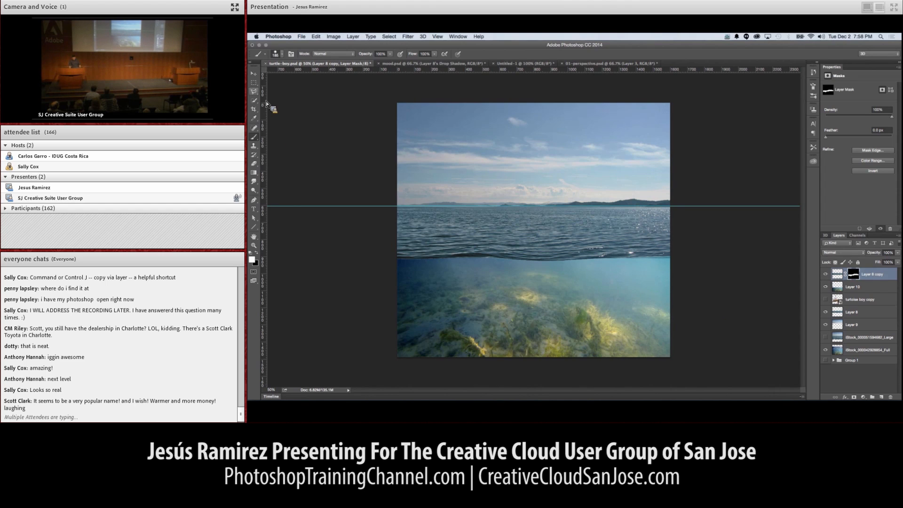
- Select a full-width strip around the waterline with the Rectangular Marquee, copy it merged and paste it as a new layer
left_click(255, 85)
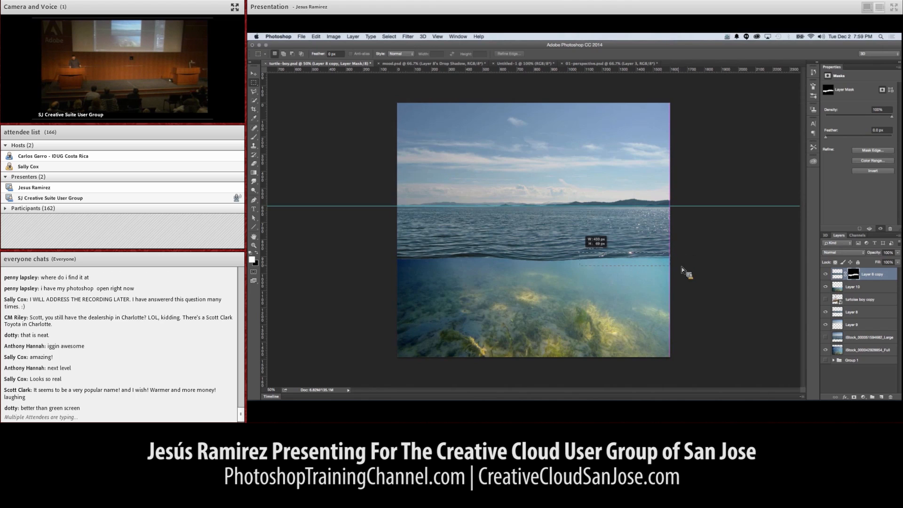
left_click_drag(682, 267, 390, 251)
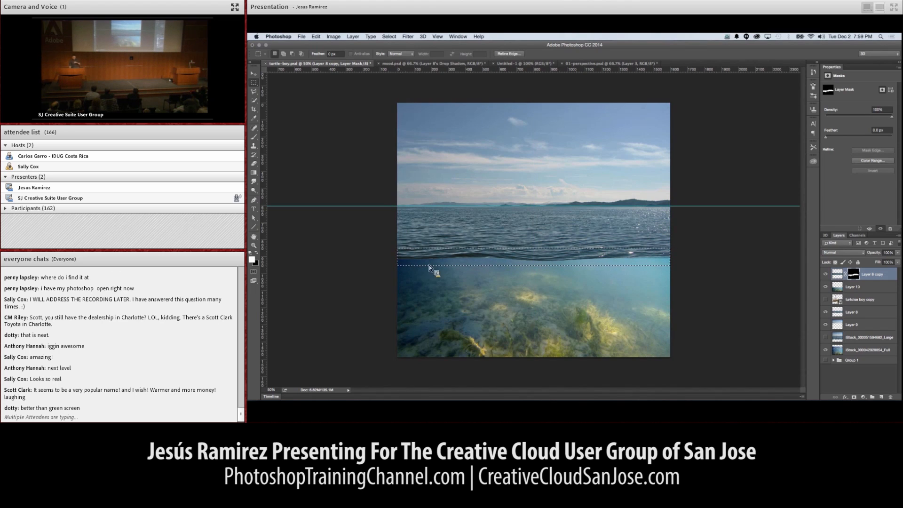
left_click(316, 37)
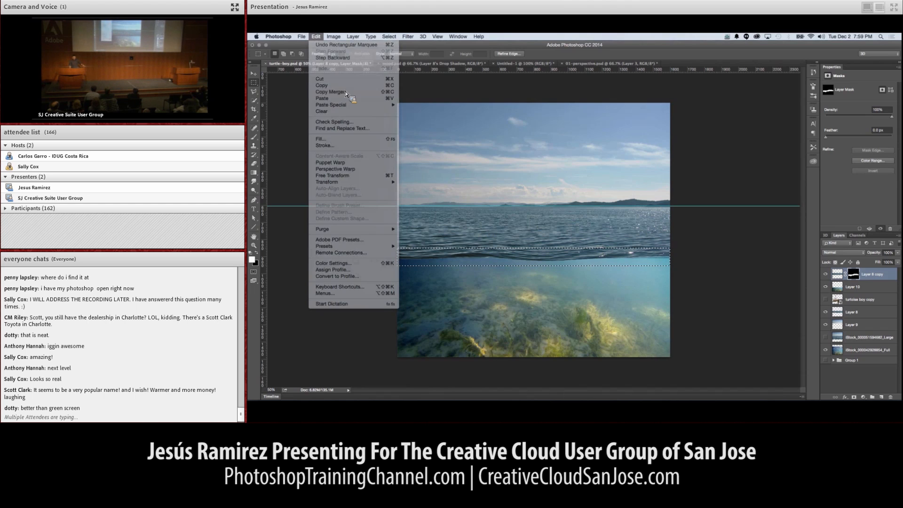
left_click(330, 91)
key("super+v")
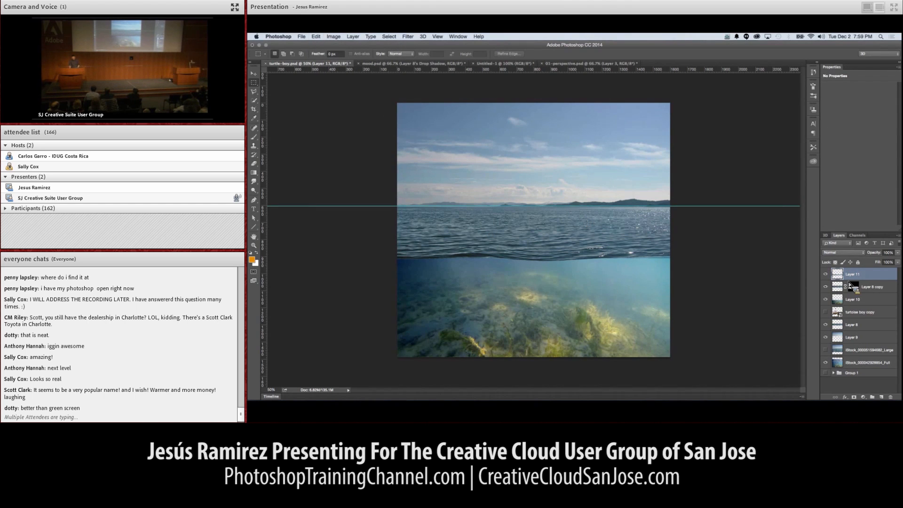
- Toggle the pasted waterline strip's visibility to compare it with the layers beneath
left_click(826, 275)
left_click(826, 274)
left_click(826, 274)
left_click(825, 274)
left_click(826, 275)
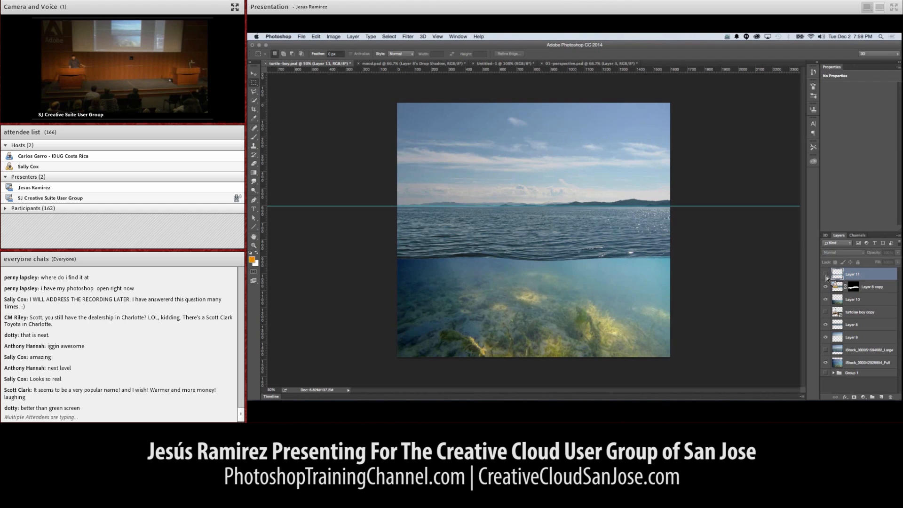
left_click(825, 275)
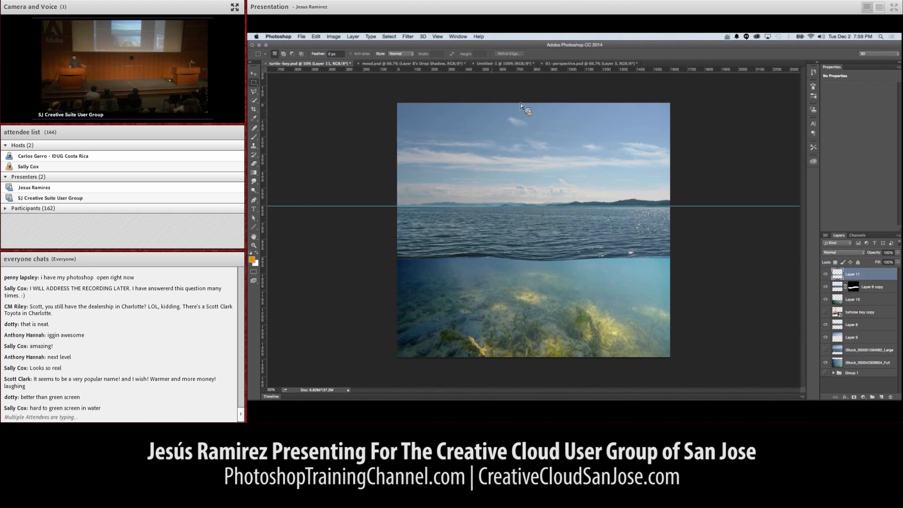
- Apply a Gaussian Blur with a 6.0 pixel radius to the pasted waterline strip
left_click(407, 37)
mouse_move(423, 117)
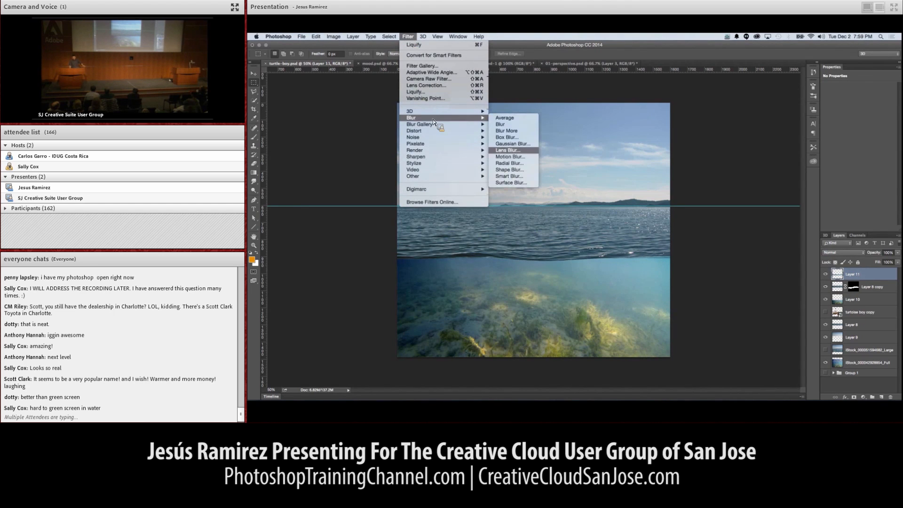
left_click(508, 143)
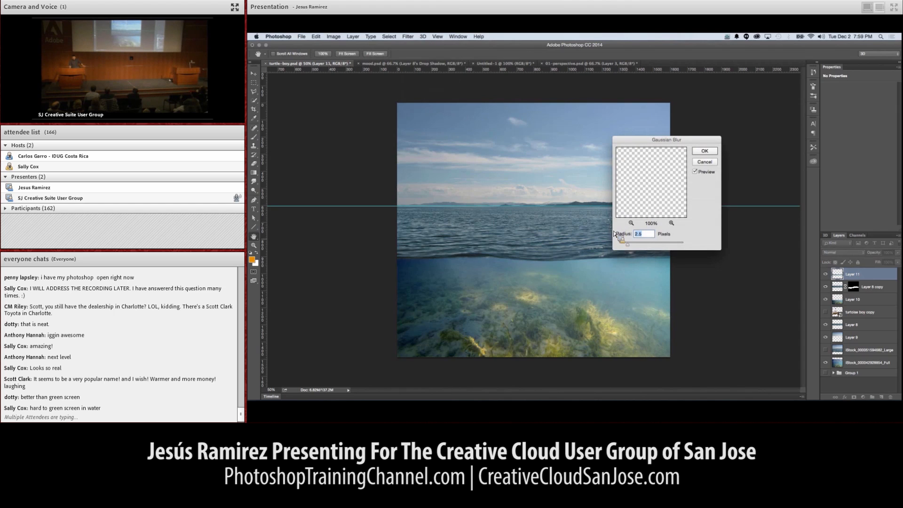
left_click_drag(627, 244, 640, 250)
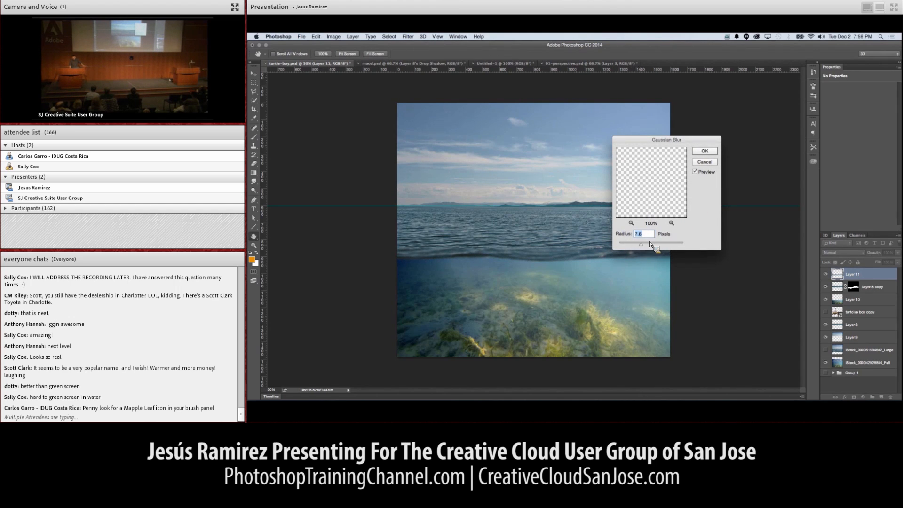
left_click_drag(645, 247, 639, 247)
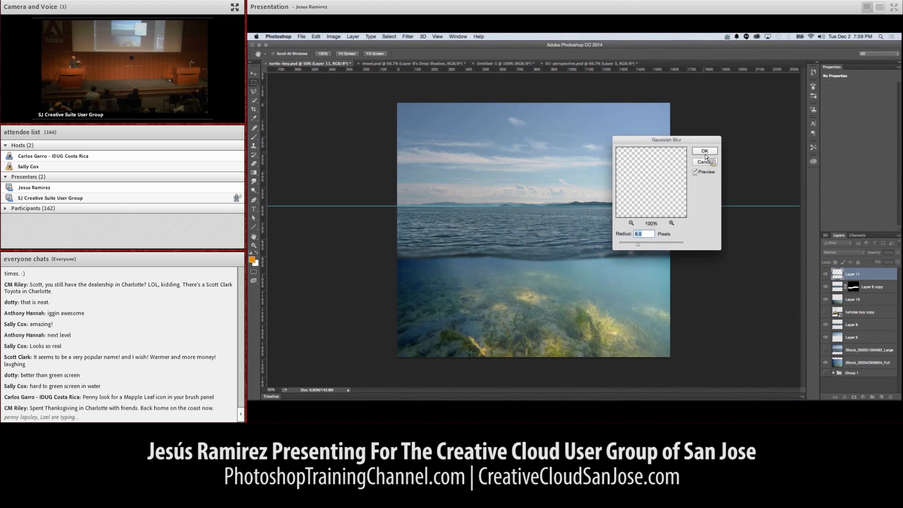
key("Return")
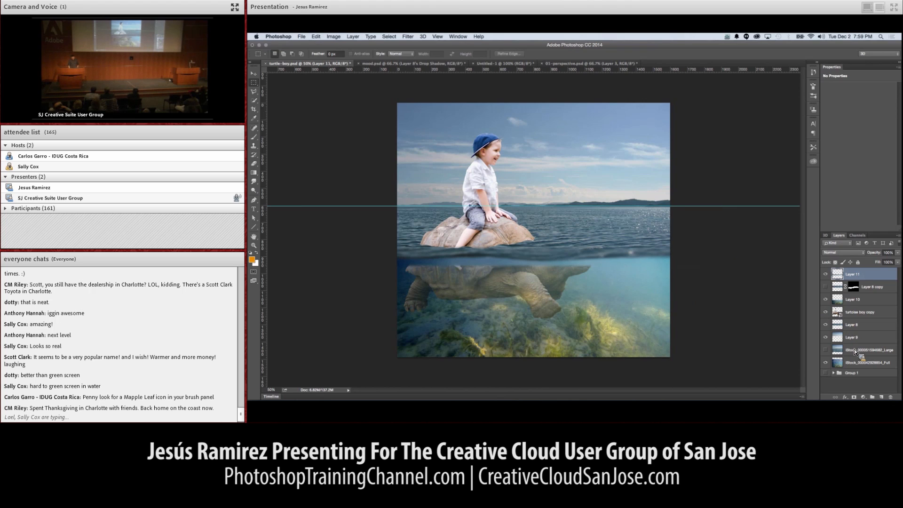
- Add a mask to the blurred waterline strip and brush black with a soft brush over the submerged turtle
left_click(827, 274)
left_click(826, 274)
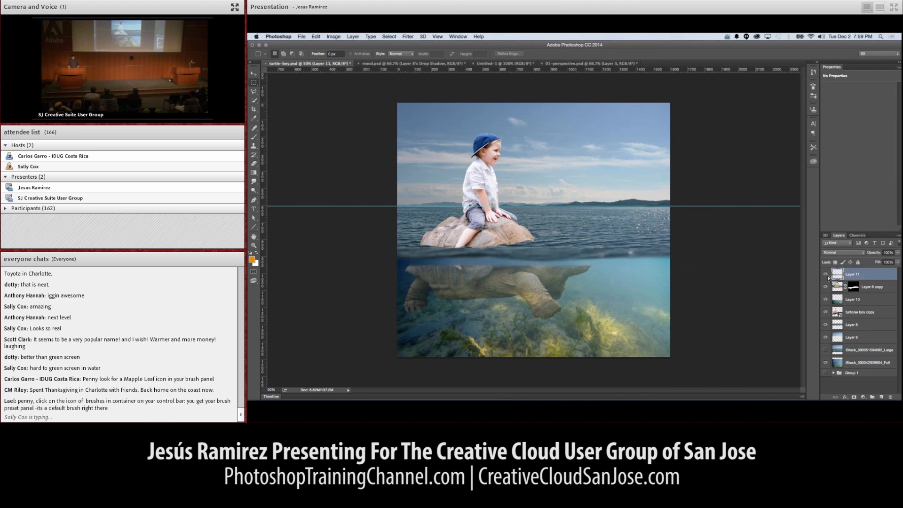
left_click(854, 397)
key("b")
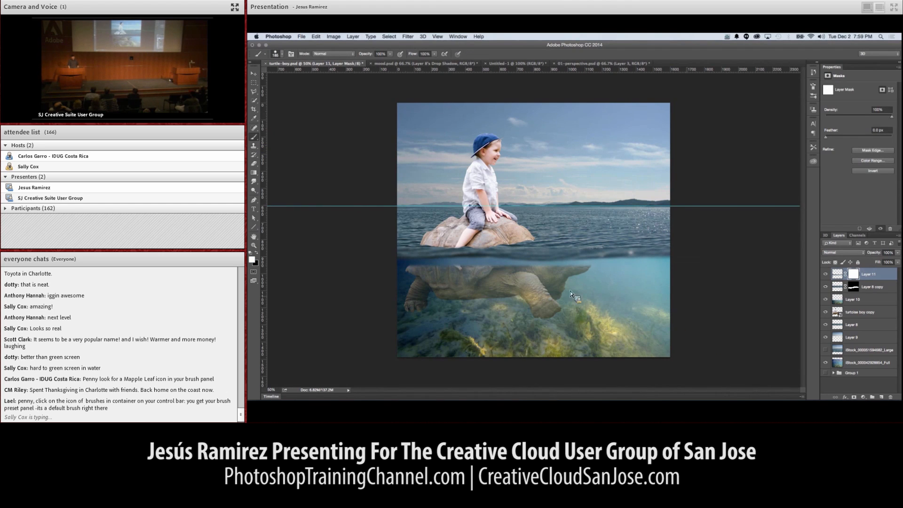
key("x")
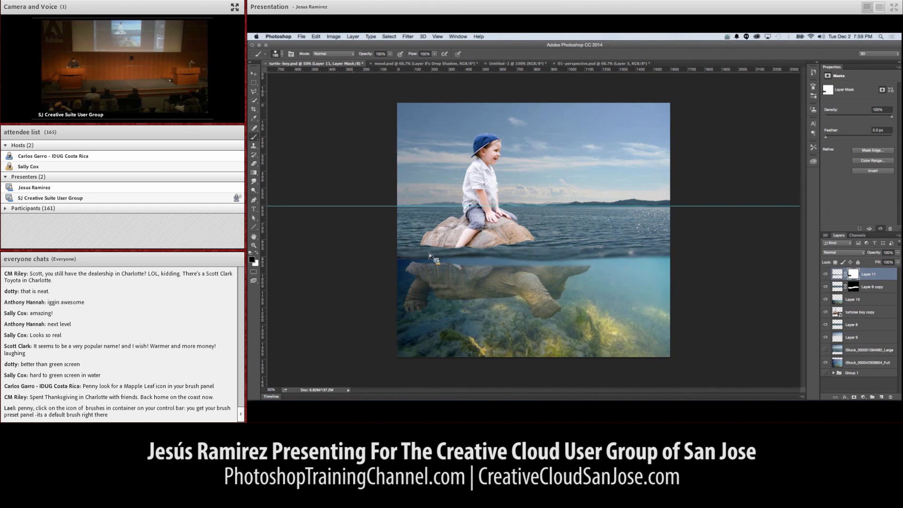
left_click(280, 54)
left_click(305, 123)
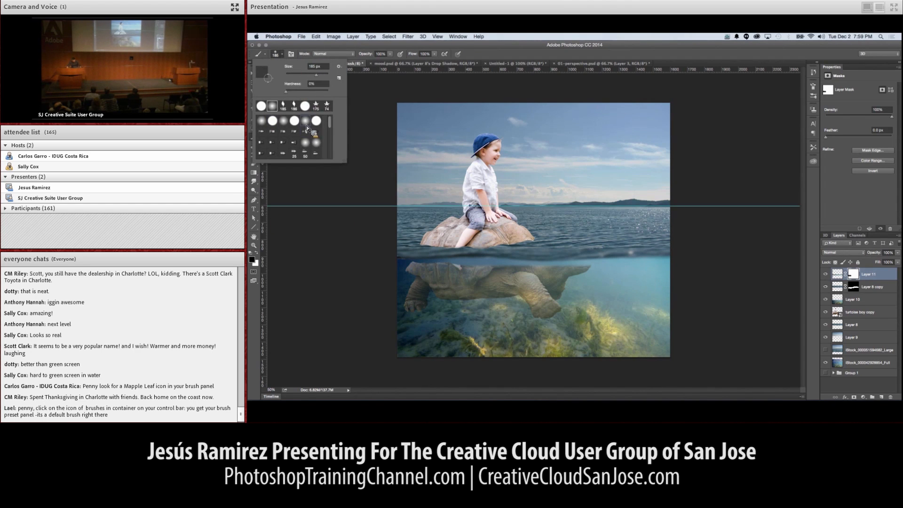
left_click_drag(454, 264, 467, 277)
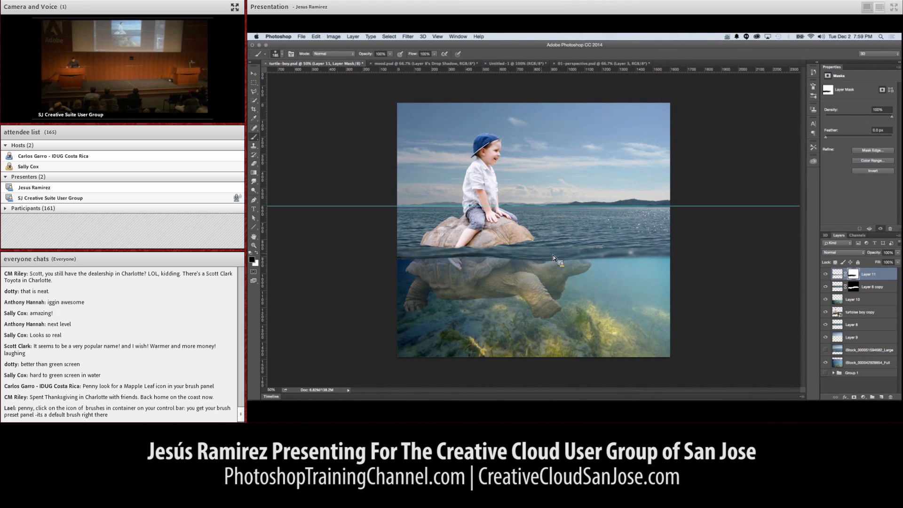
key("x")
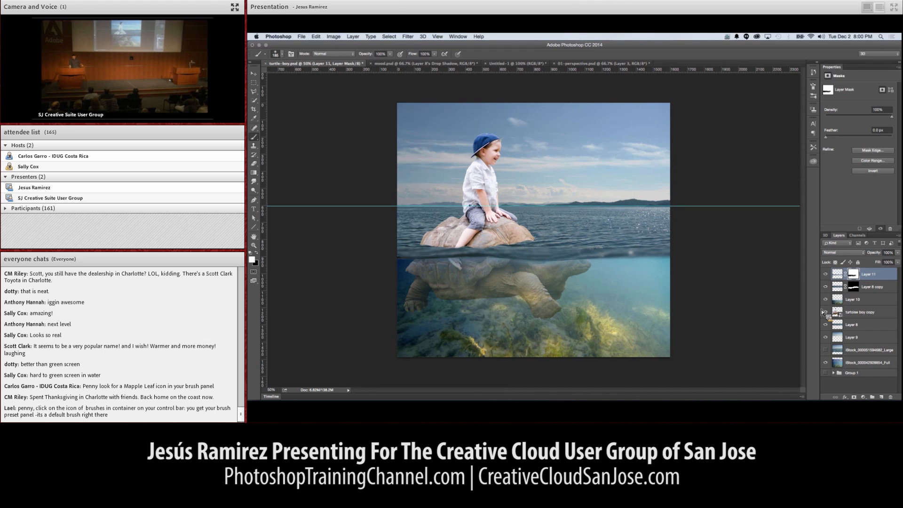
- Open the tortoise boy copy layer in the Liquify filter
left_click(836, 310)
left_click_drag(836, 311, 770, 310)
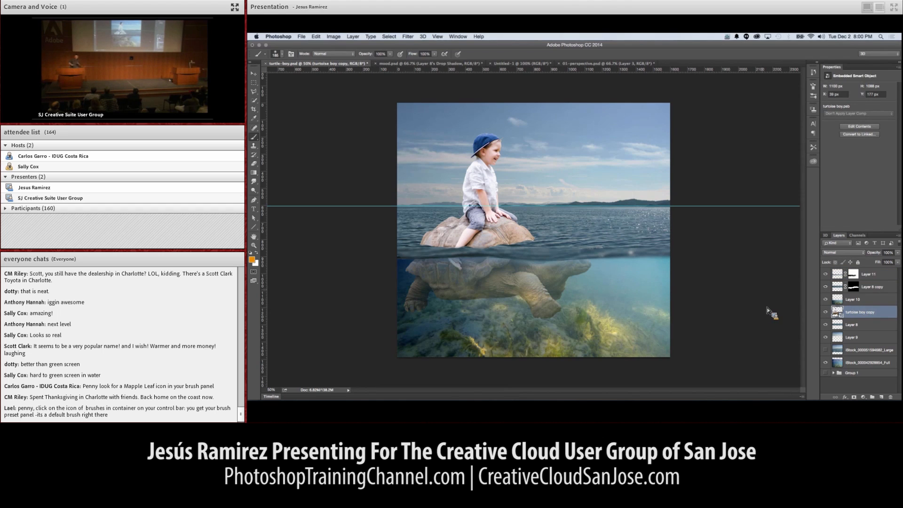
left_click_drag(766, 310, 765, 308)
left_click(410, 37)
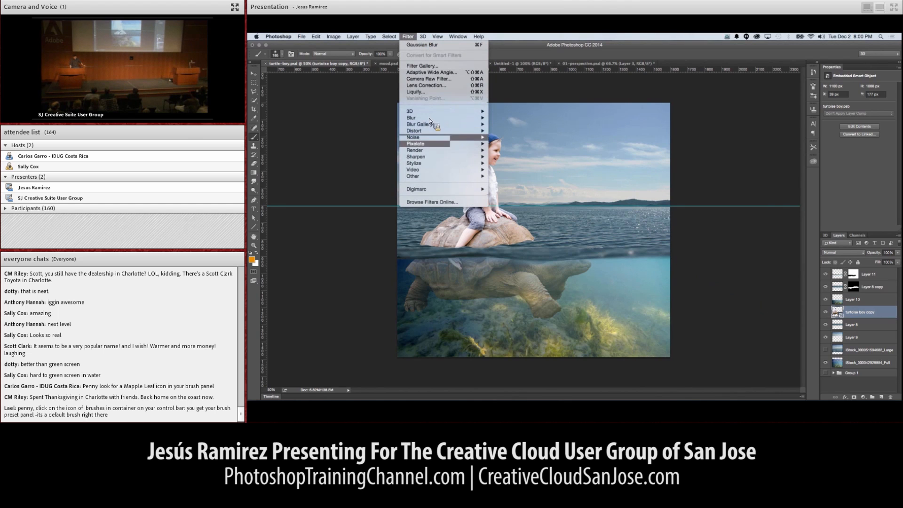
left_click(438, 92)
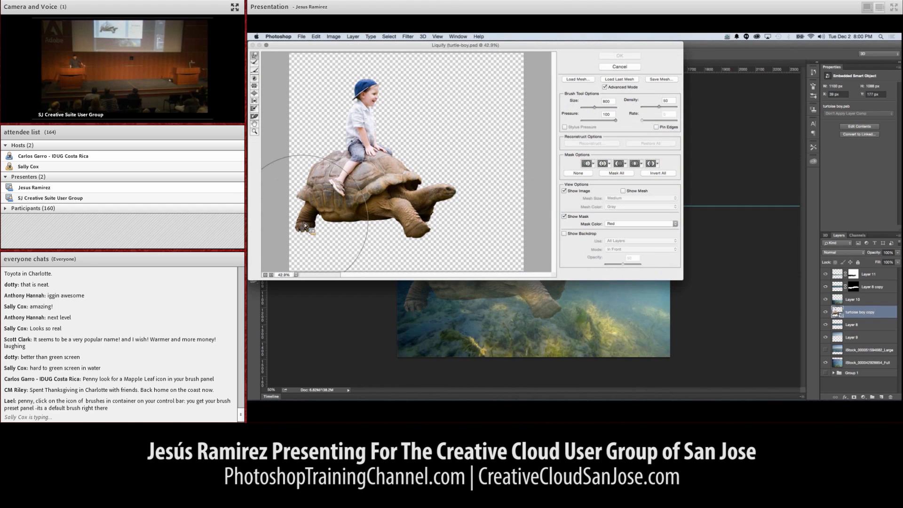
- Enlarge the turtle's rear foot with the Bloat tool, reducing the brush size to 400
key("bracketleft")
key("bracketleft")
key("bracketleft")
key("bracketleft")
key("bracketleft")
key("bracketleft")
key("bracketleft")
key("bracketleft")
left_click(255, 78)
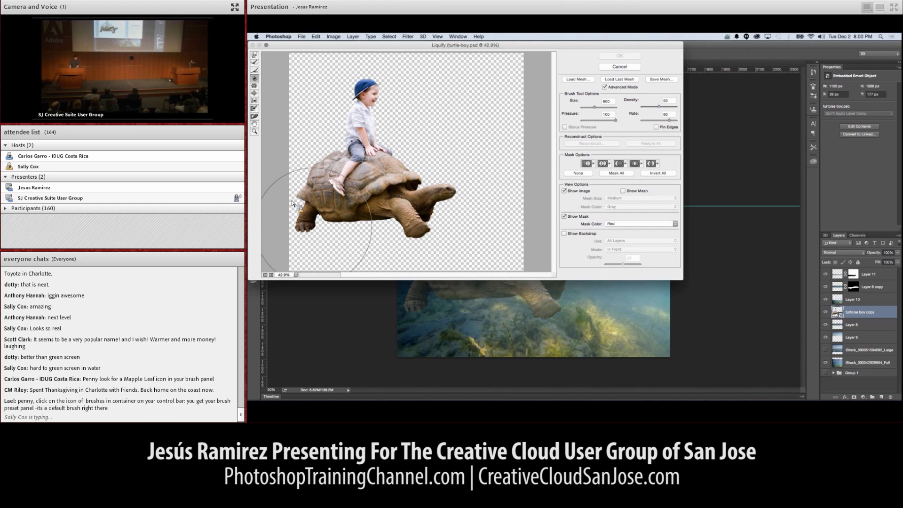
left_click(308, 228)
key("bracketleft")
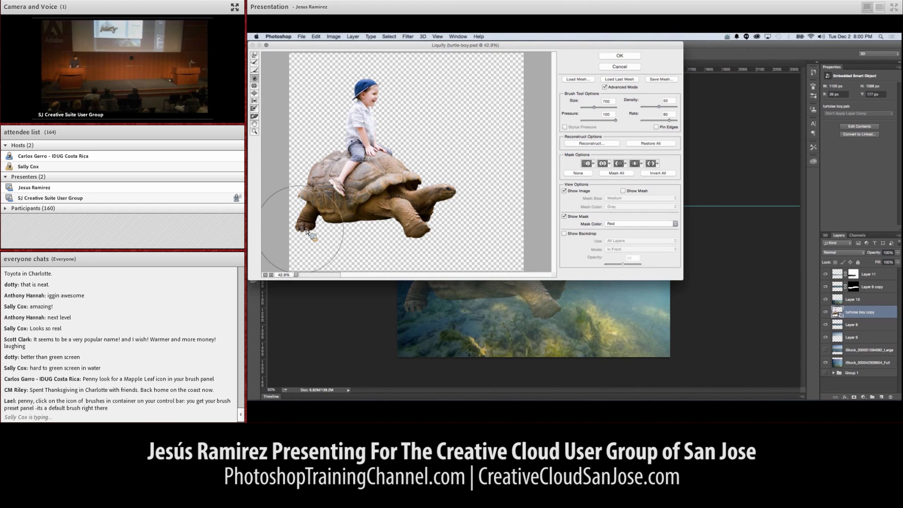
key("bracketleft")
key("bracketleft")
key("bracketleft")
left_click(304, 230)
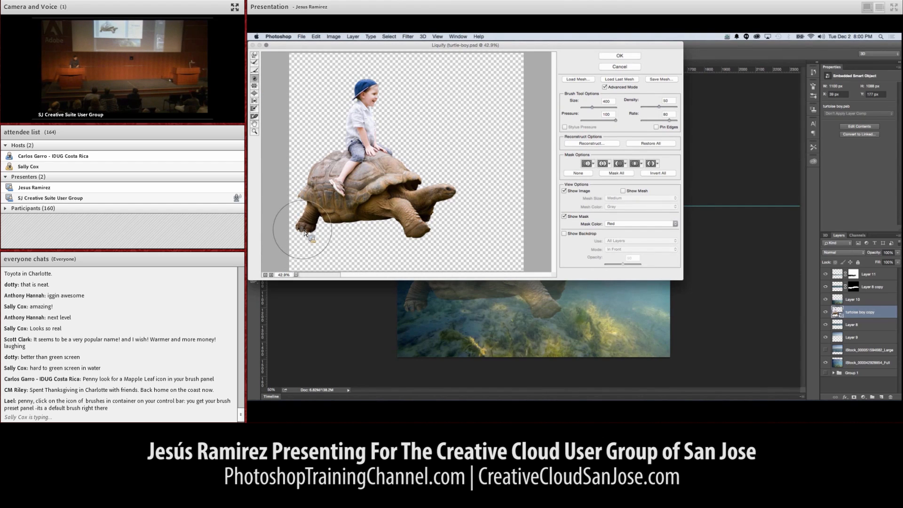
- Push the turtle's rear foot outward with Forward Warp at size 400, bloat its front foot and apply the filter
left_click(255, 55)
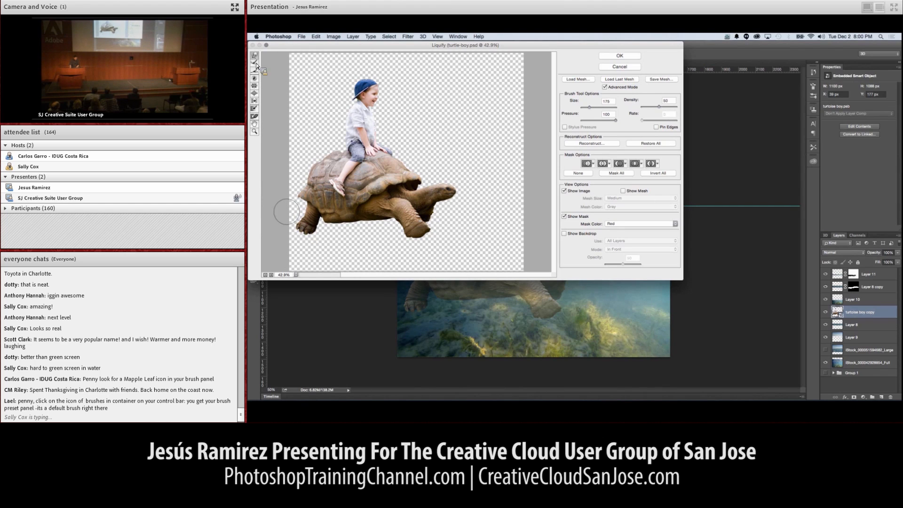
key("bracketright")
key("bracketright")
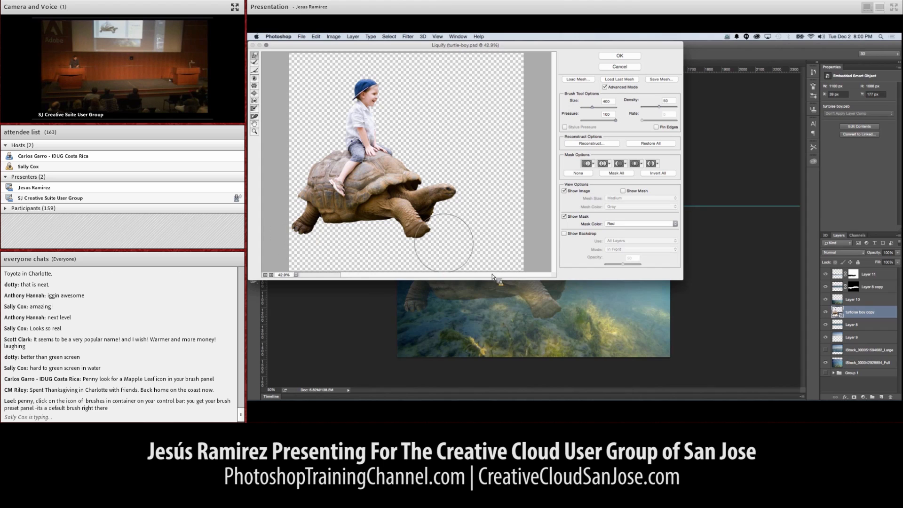
left_click(254, 78)
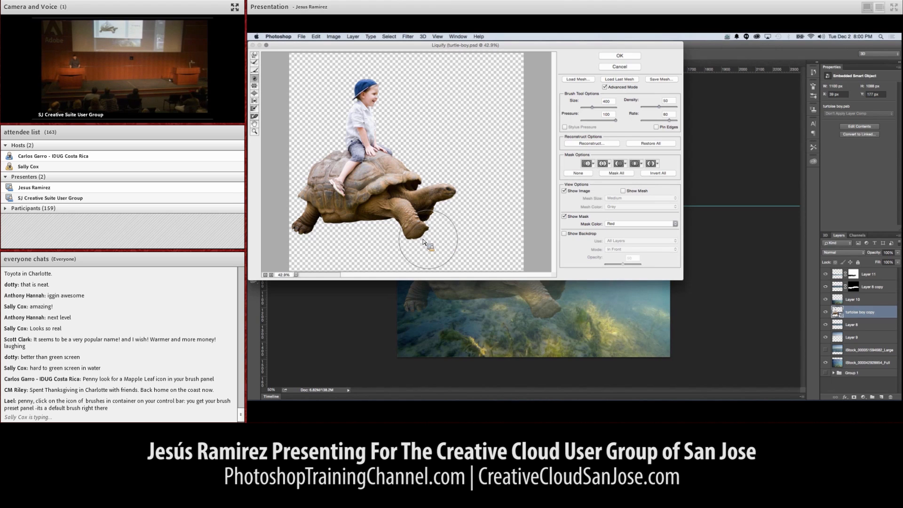
left_click(255, 55)
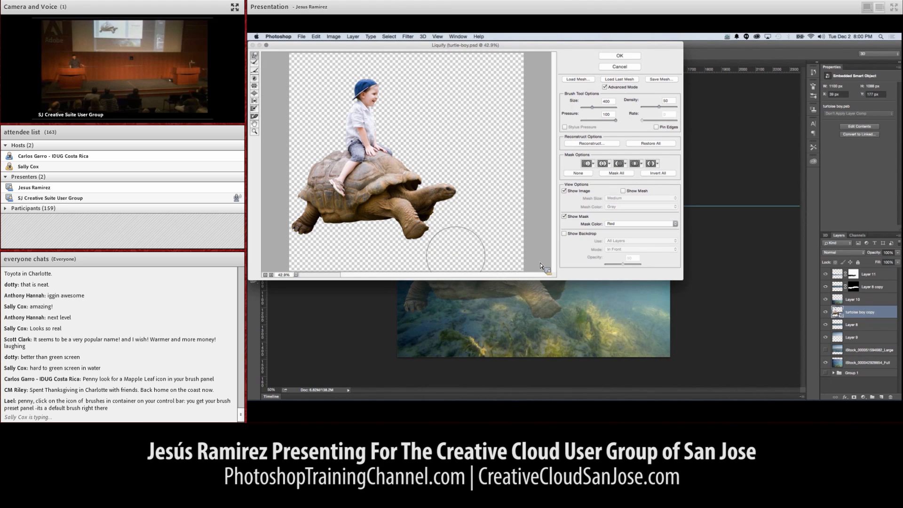
left_click(624, 58)
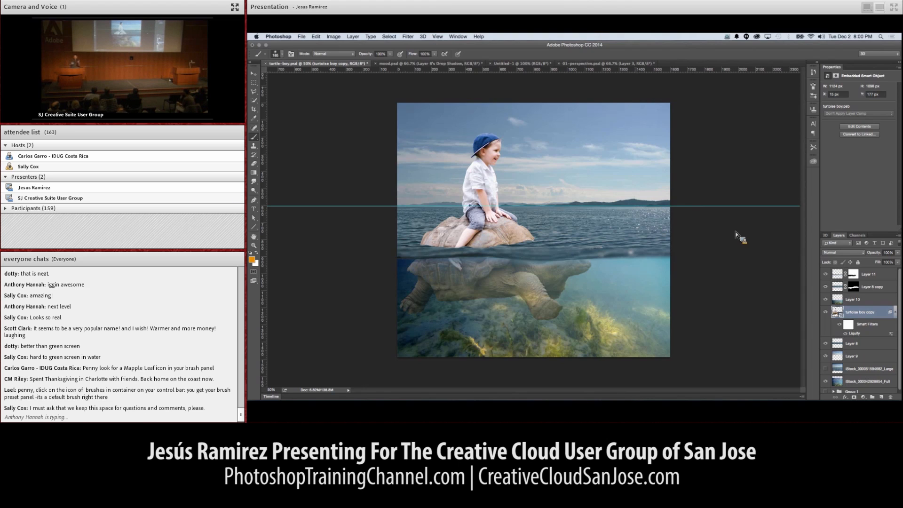
- Choose the custom speckle brush preset and add a new layer above the tortoise boy copy
left_click(282, 54)
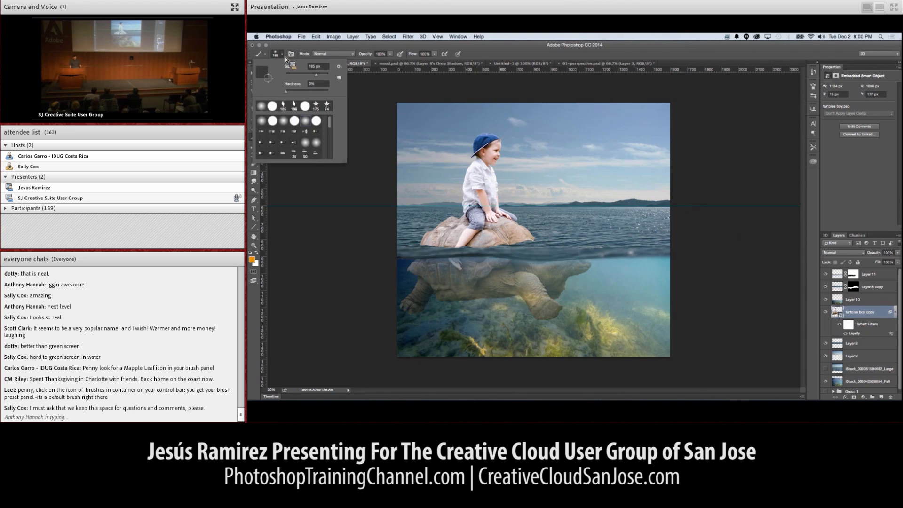
scroll(294, 137, "down", 5)
left_click(273, 155)
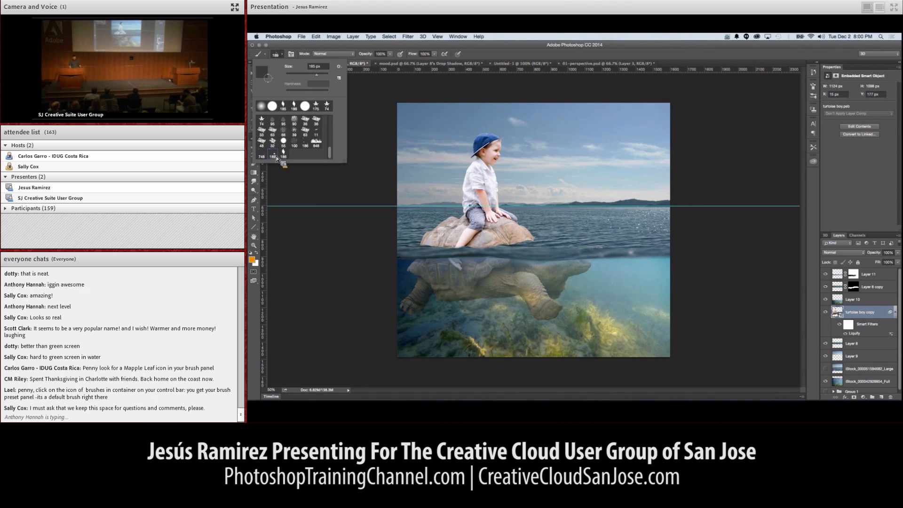
left_click(879, 394)
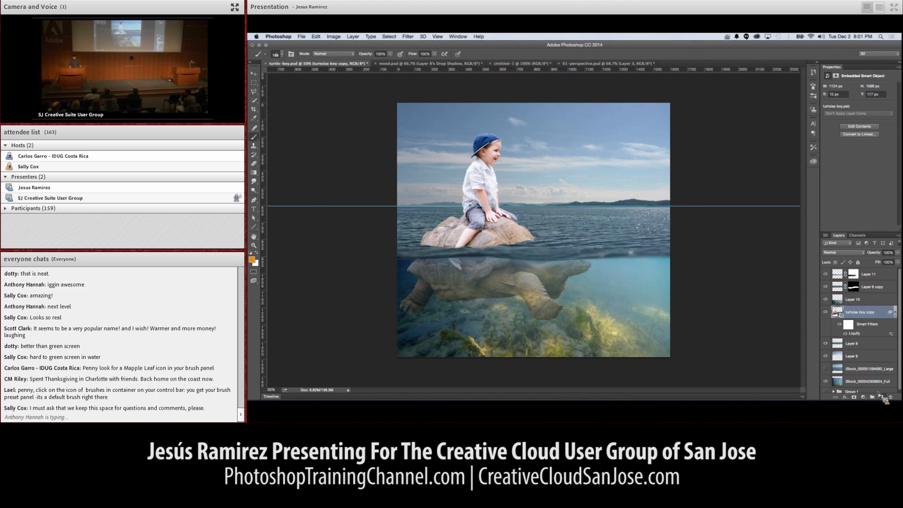
left_click(879, 394)
- Test the brush with orange strokes over the water and turtle shell, and undo them
left_click_drag(597, 220, 569, 230)
left_click_drag(571, 197, 491, 225)
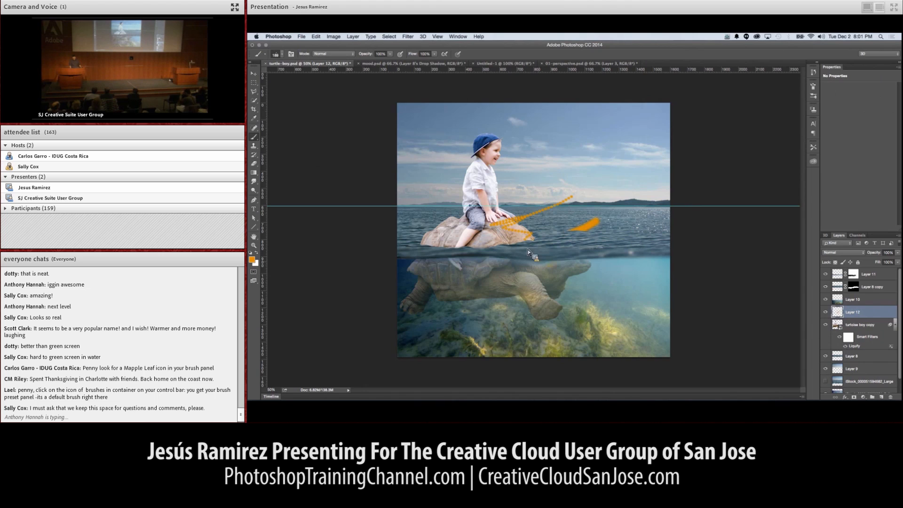
key("alt+super+z")
key("alt+super+z")
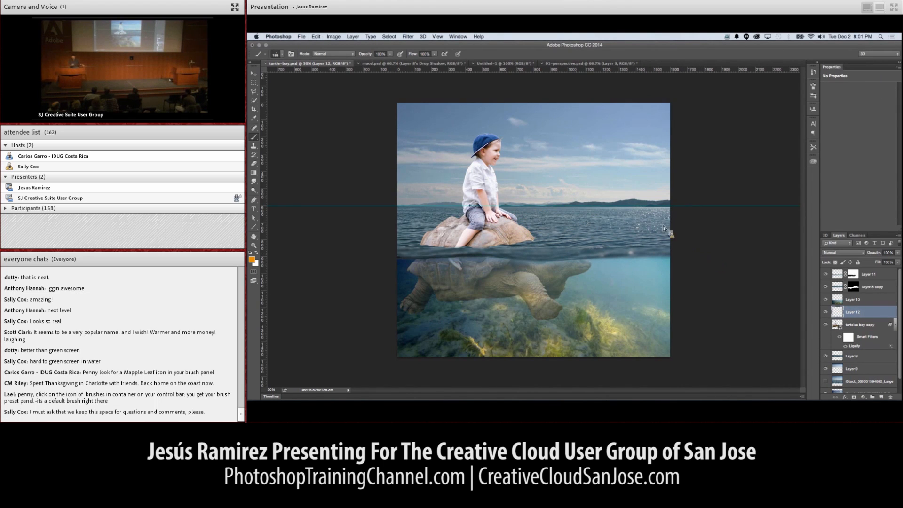
- Swap the foreground colour to white, raise the brush's size jitter to 97% and widen its tip spacing
left_click(257, 254)
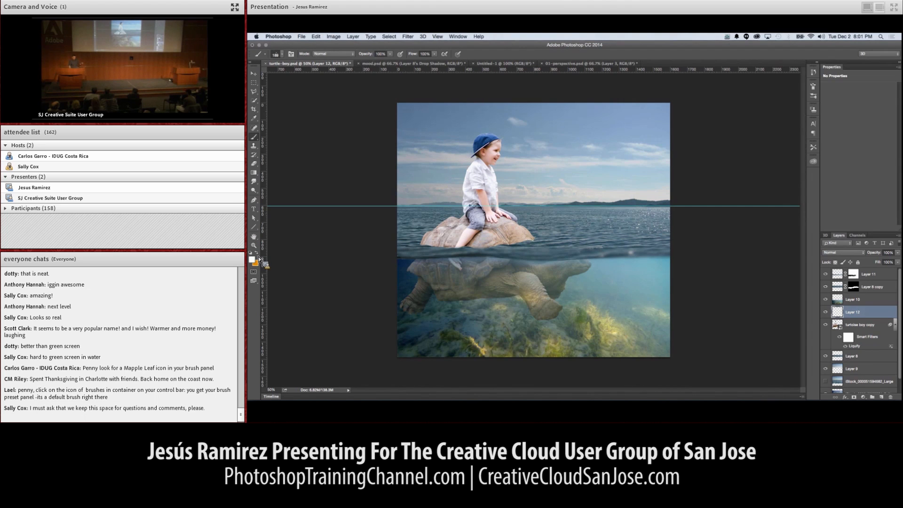
left_click(295, 54)
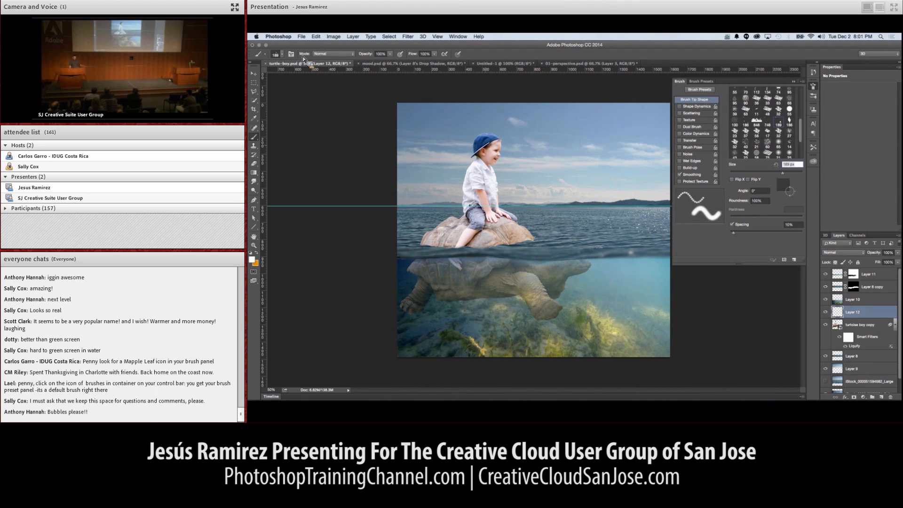
left_click(704, 106)
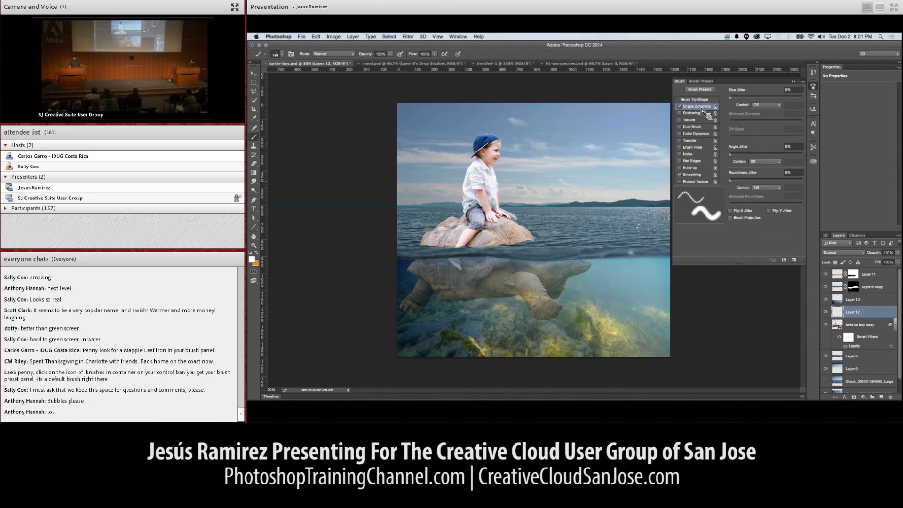
left_click_drag(782, 97, 803, 106)
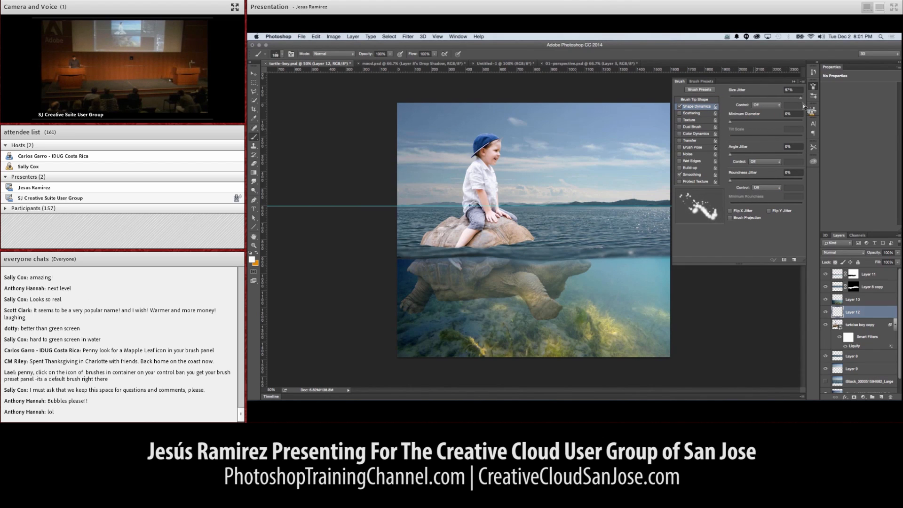
mouse_move(743, 122)
left_mouse_down()
mouse_move(745, 99)
mouse_move(803, 99)
left_mouse_up()
left_click(696, 99)
mouse_move(733, 232)
left_mouse_down()
mouse_move(782, 235)
mouse_move(773, 234)
left_mouse_up()
left_click(793, 82)
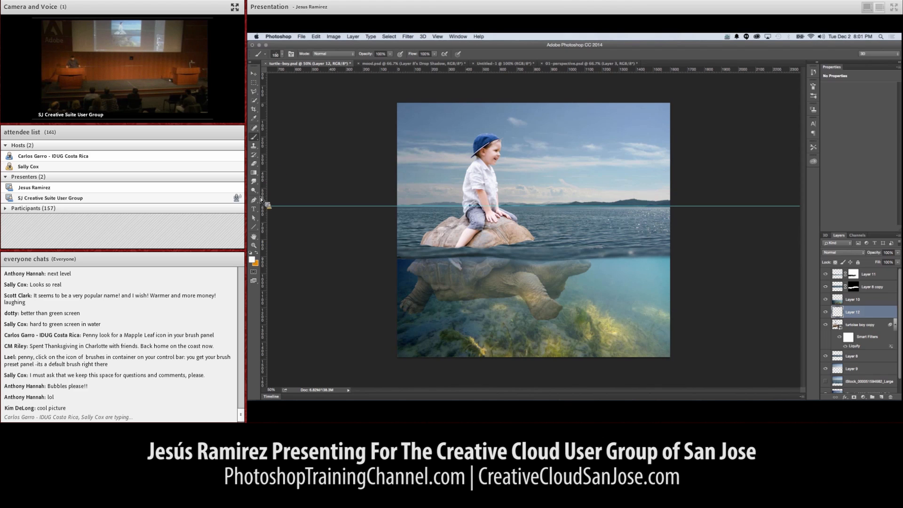
- Sample dark blue from the water beside the turtle and paint scattered specks underwater in front of it, using progressively smaller brushes
left_click(254, 118)
left_click(413, 262)
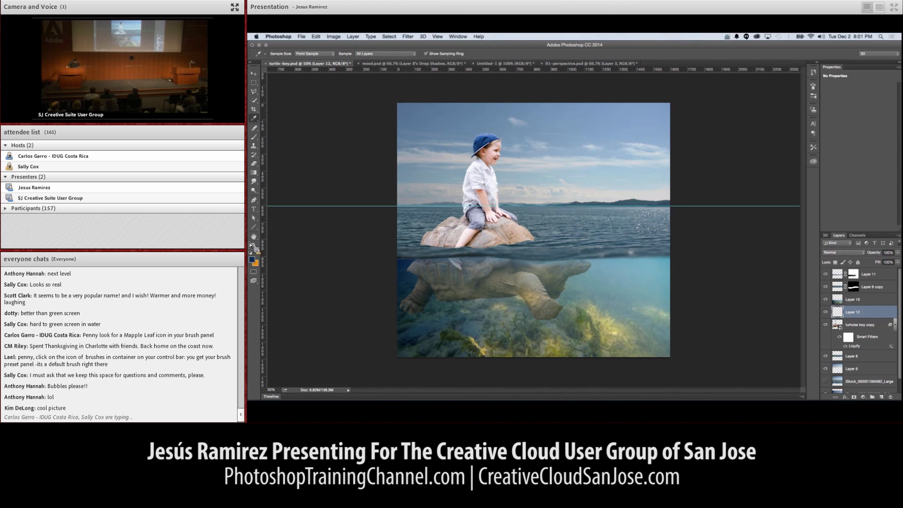
left_click(254, 137)
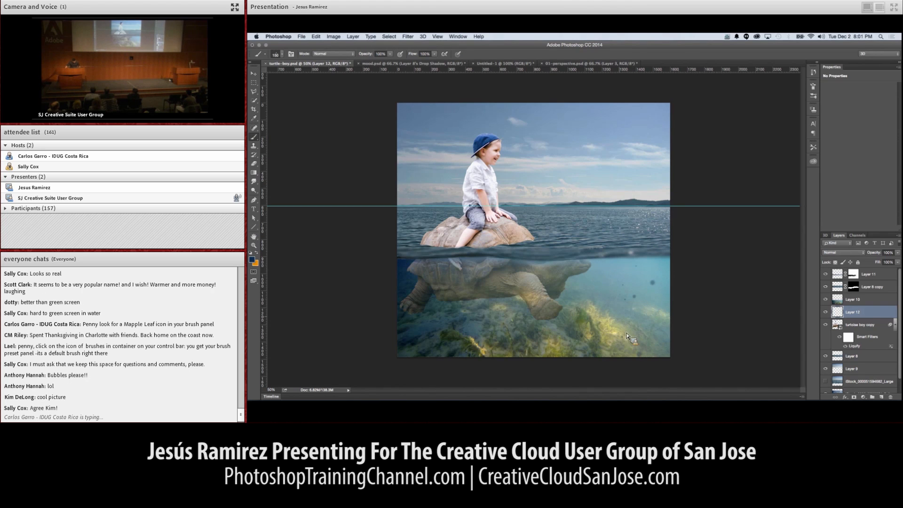
key("bracketleft")
key("bracketleft")
key("bracketleft")
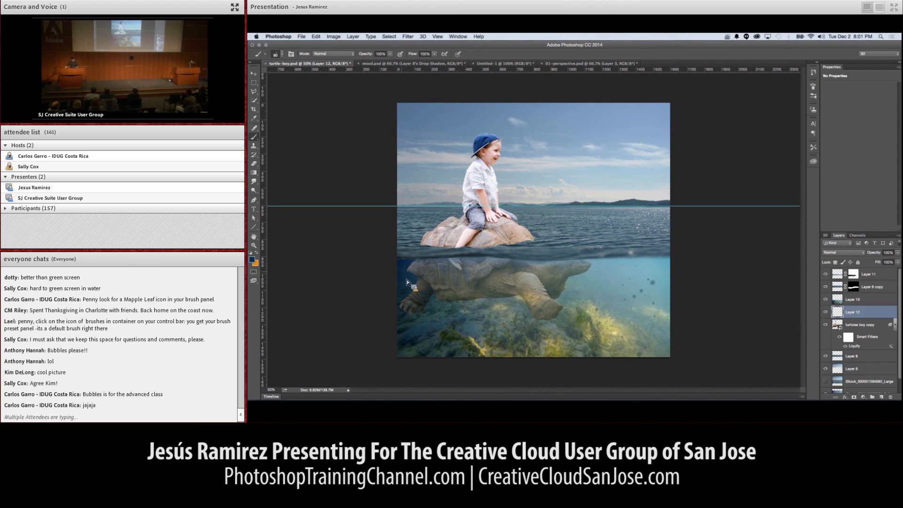
left_click_drag(608, 294, 623, 304)
- Apply a Gaussian Blur with a 2.6 pixel radius to the underwater specks layer
left_click(408, 36)
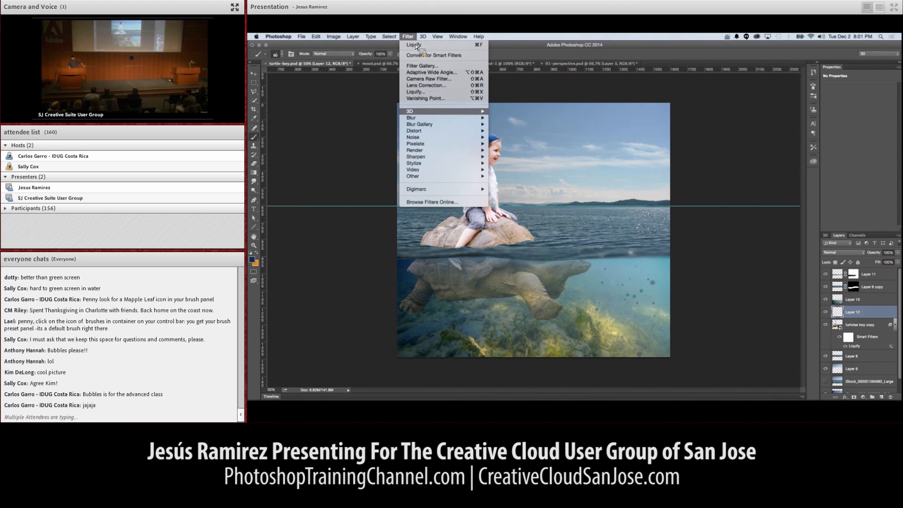
mouse_move(425, 118)
left_click(513, 143)
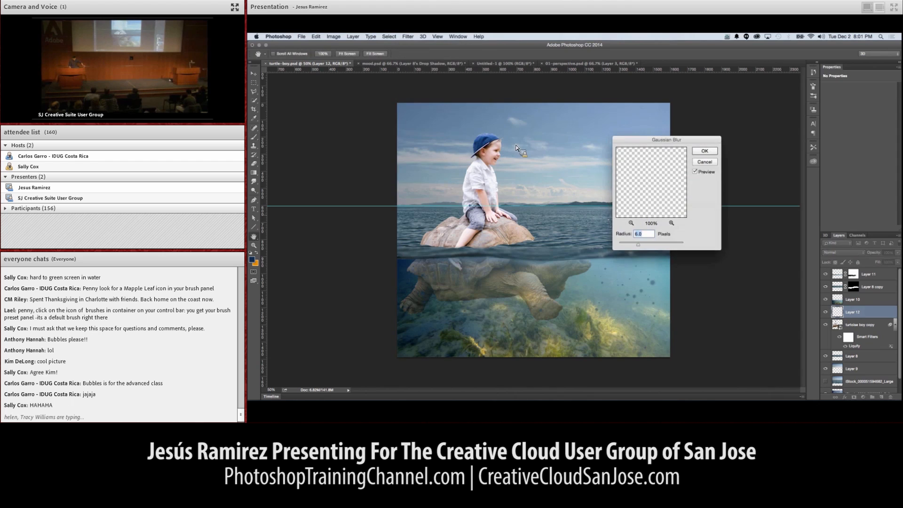
left_click_drag(642, 246, 631, 247)
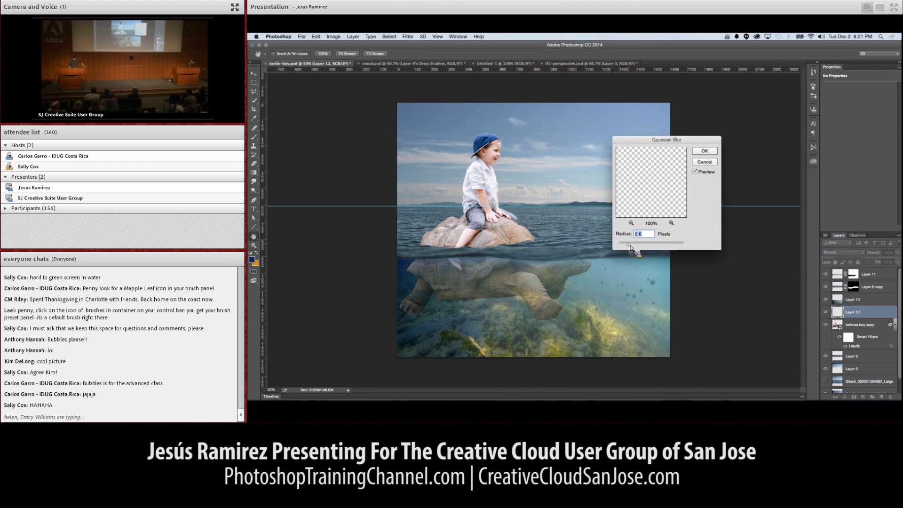
left_click(700, 154)
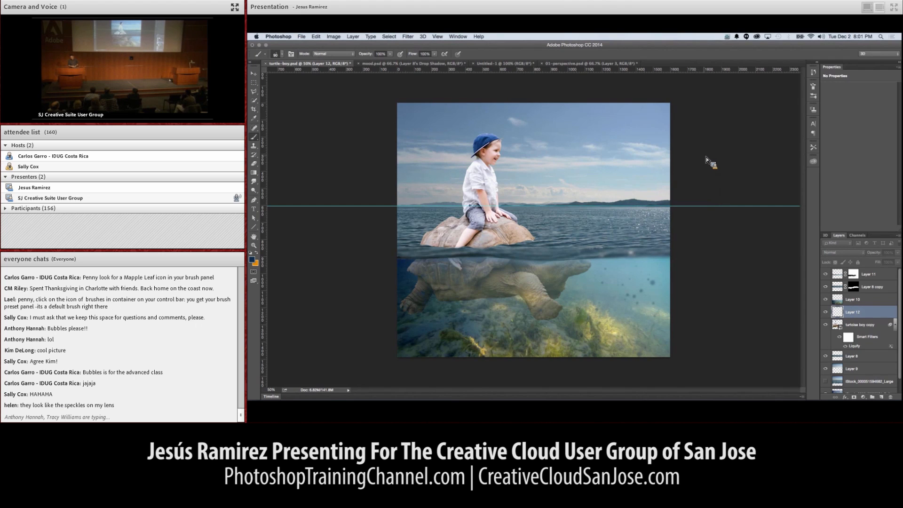
scroll(880, 310, "down", 1)
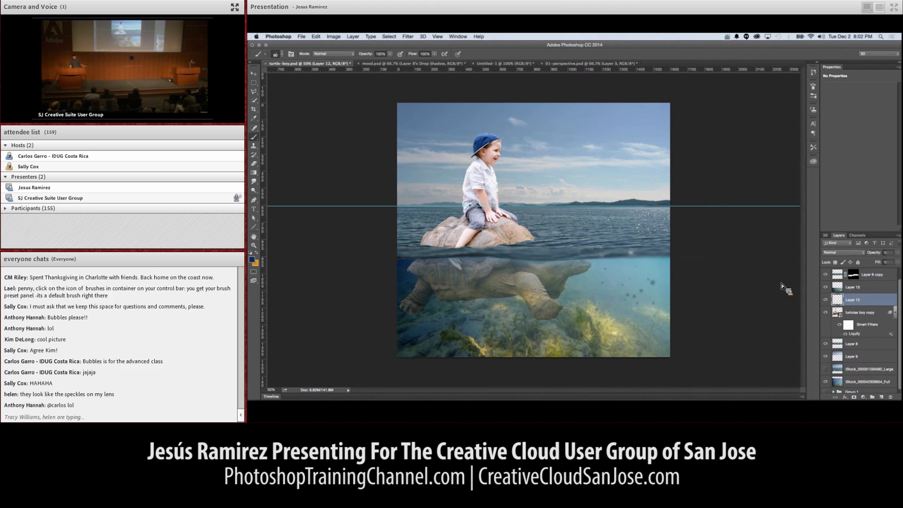
- Add a new layer, move it to the top of the layer stack and choose a soft round brush
left_click(881, 396)
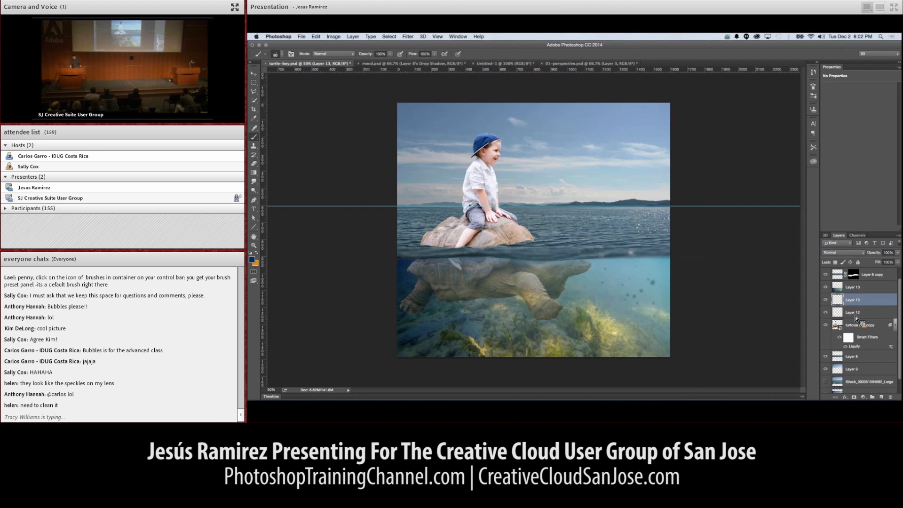
left_click_drag(841, 303, 840, 273)
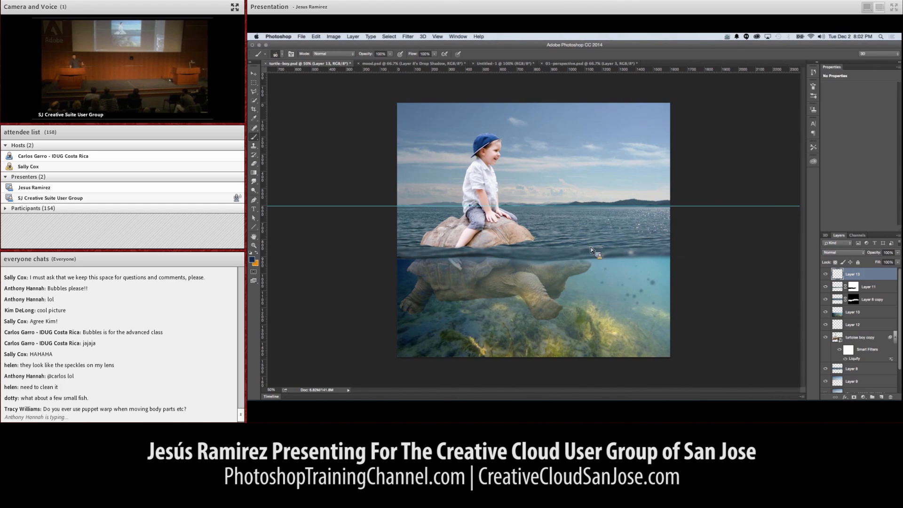
left_click(283, 54)
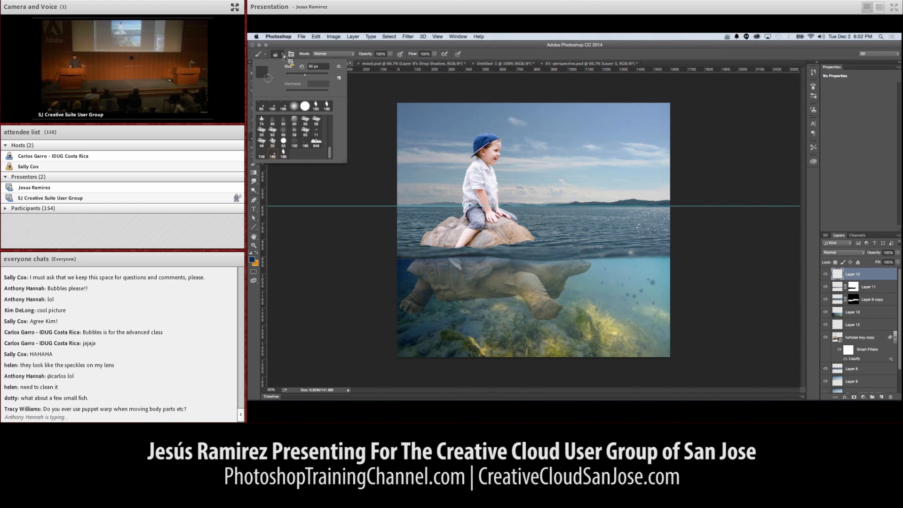
double_click(299, 106)
- Paint a large soft white glow at the right end of the horizon, and lower the layer's opacity to 44%
key("d")
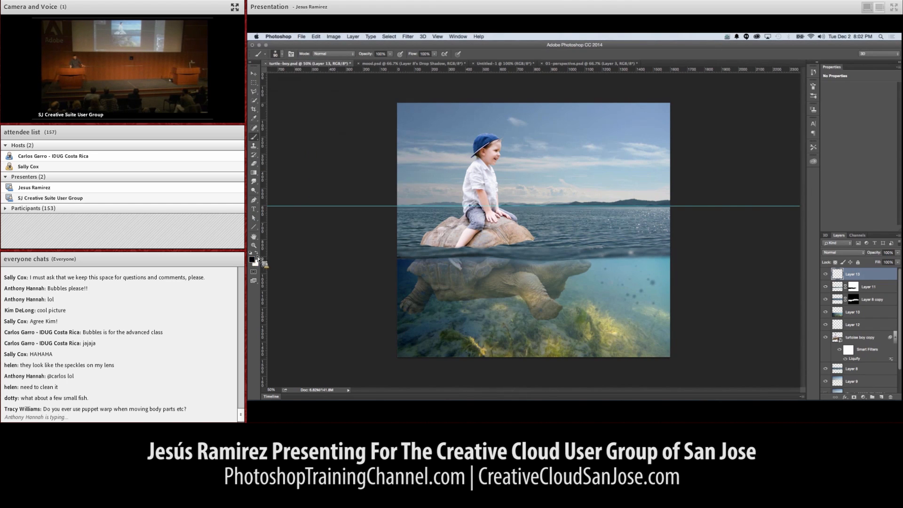
key("x")
key("bracketright")
key("bracketright")
key("bracketright")
key("bracketright")
key("bracketright")
key("bracketright")
key("bracketright")
key("bracketright")
key("bracketright")
key("bracketright")
key("bracketright")
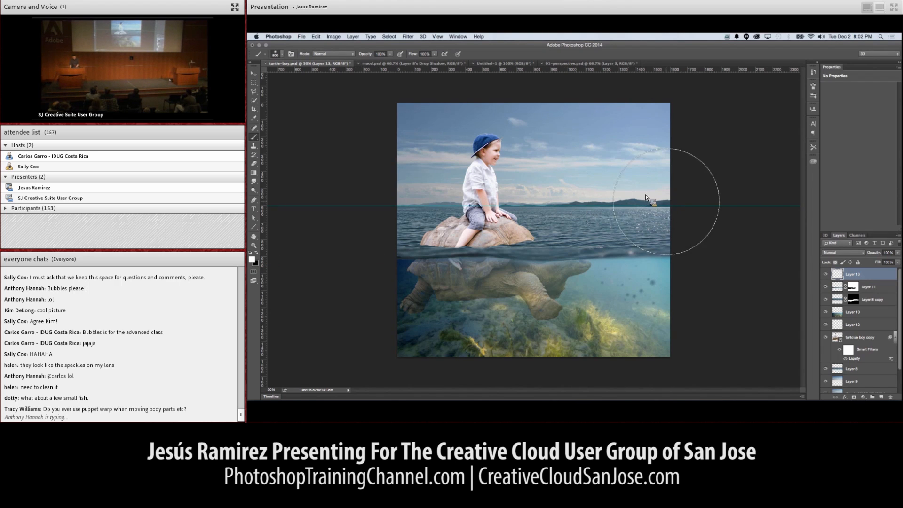
key("bracketright")
key("bracketright")
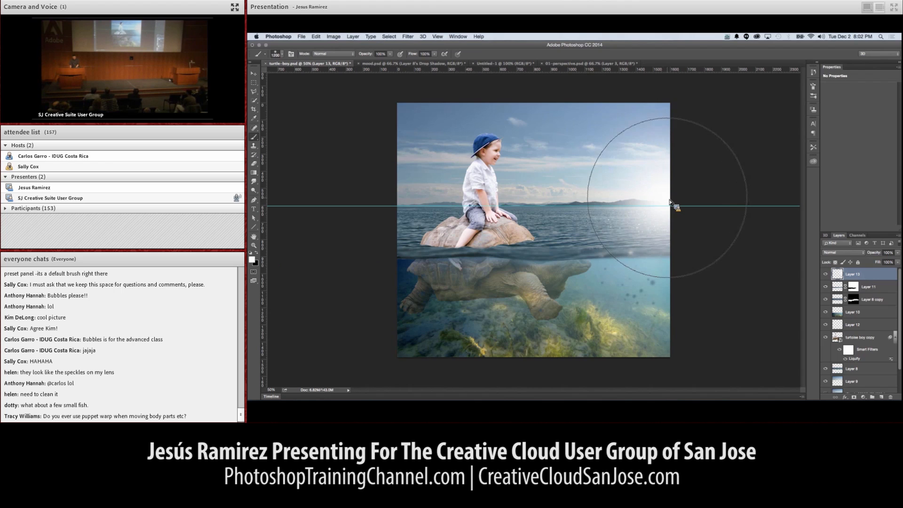
left_click(670, 203)
left_click(897, 252)
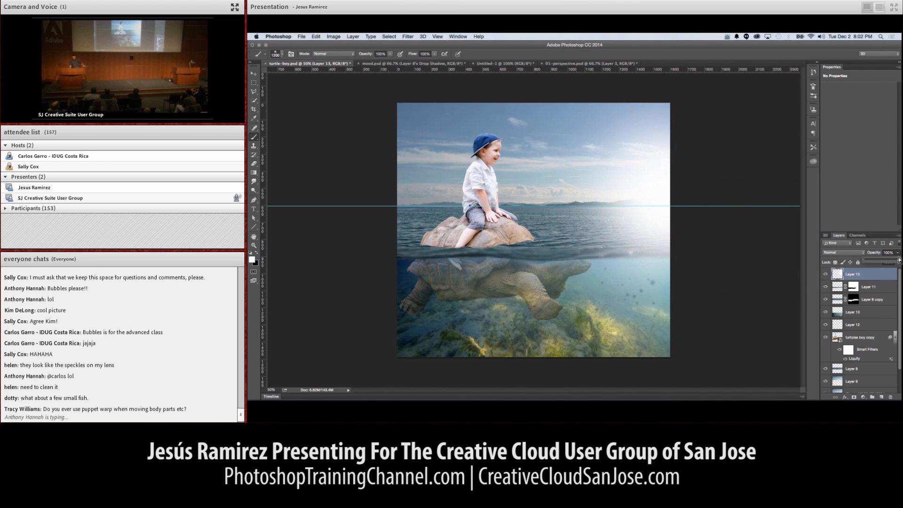
mouse_move(896, 259)
left_mouse_down()
mouse_move(870, 264)
mouse_move(882, 264)
left_mouse_up()
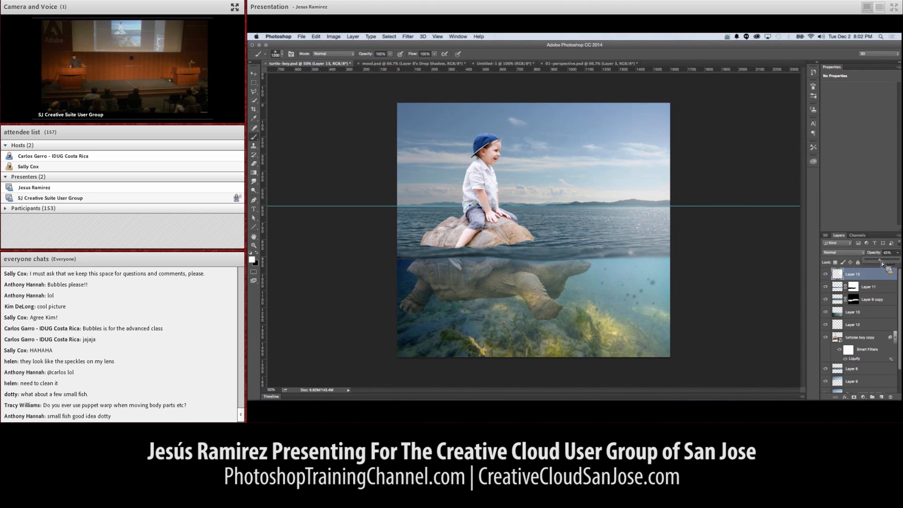
- Add a Color Lookup adjustment layer using the 3Strip.look 3DLUT file
left_click(863, 398)
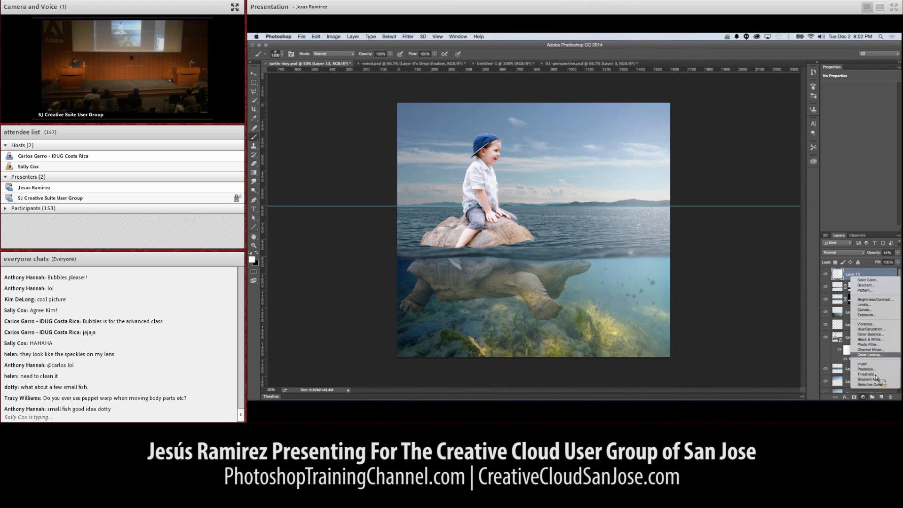
left_click(869, 354)
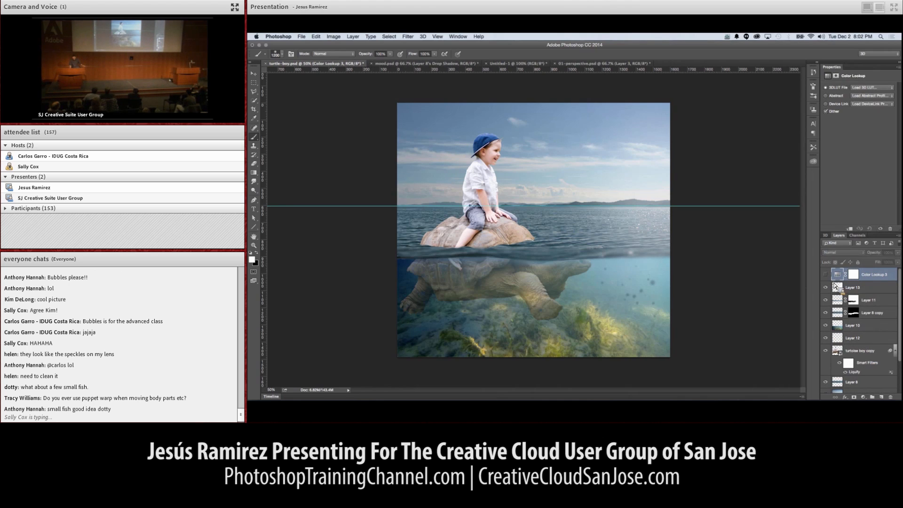
left_click(877, 89)
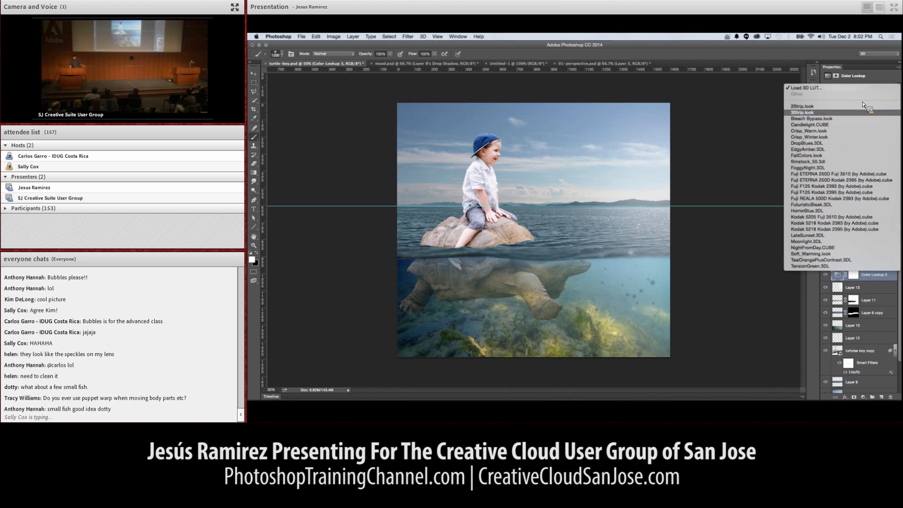
left_click(848, 114)
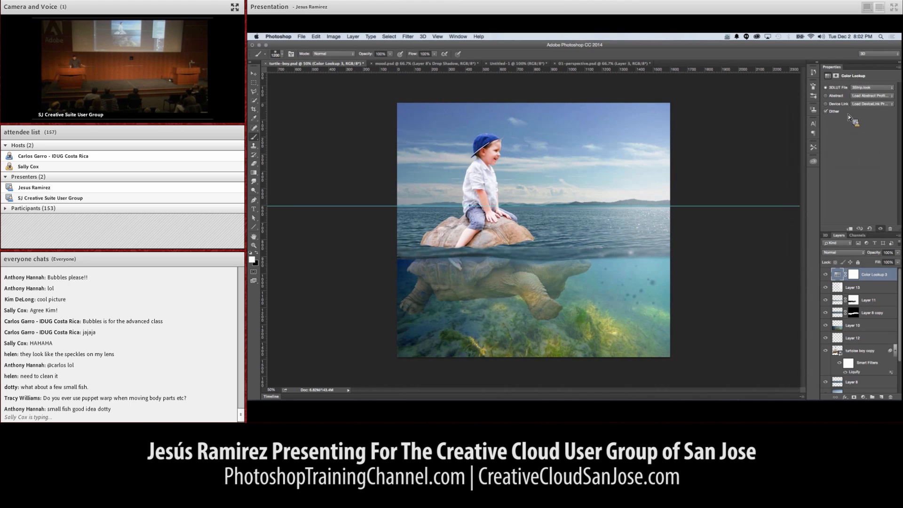
- Compare the composite with and without the Color Lookup adjustment
left_click(825, 275)
left_click(825, 274)
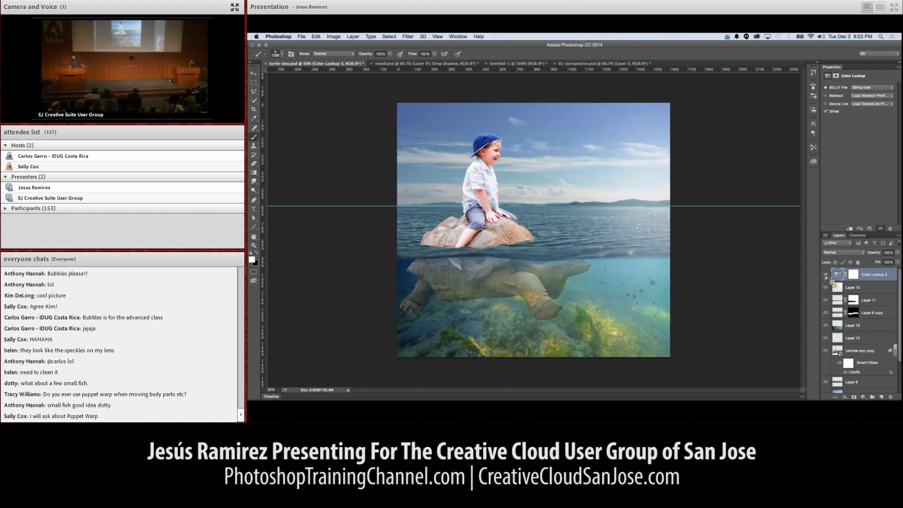
left_click(825, 274)
left_click(825, 274)
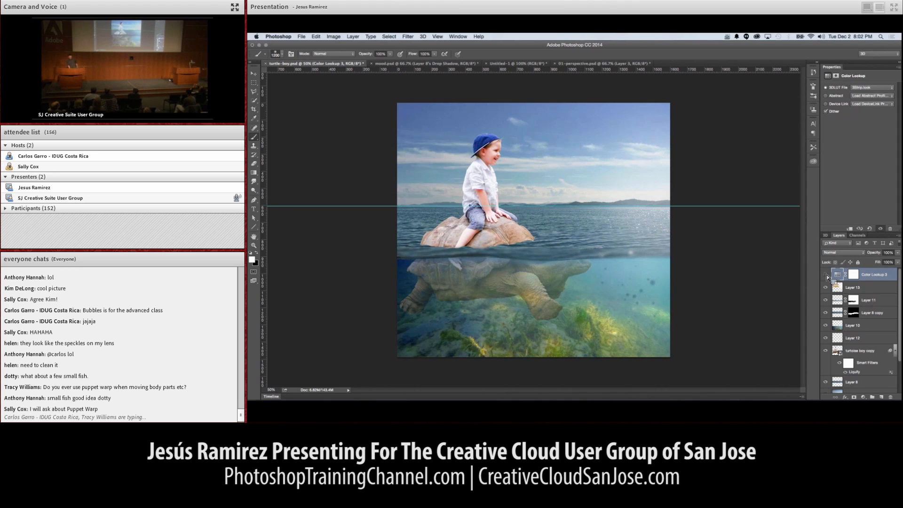
left_click(826, 274)
left_click(826, 275)
left_click(826, 275)
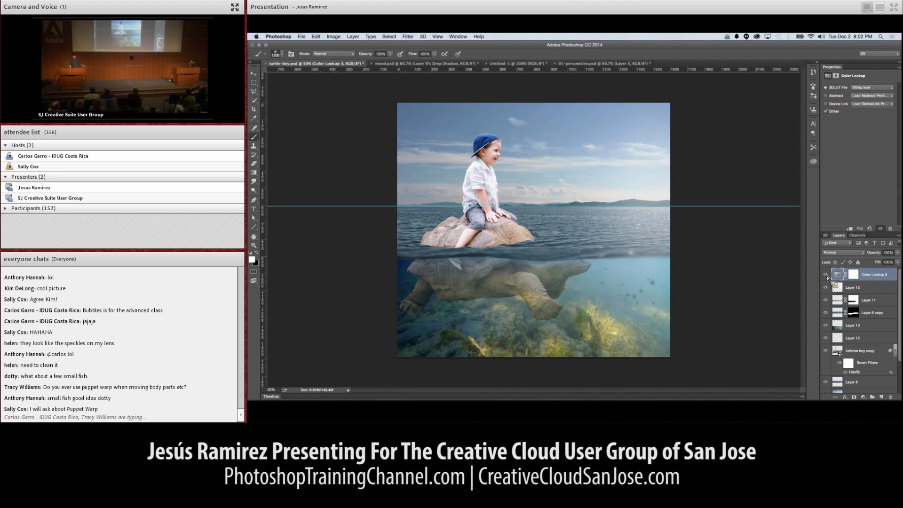
left_click(825, 274)
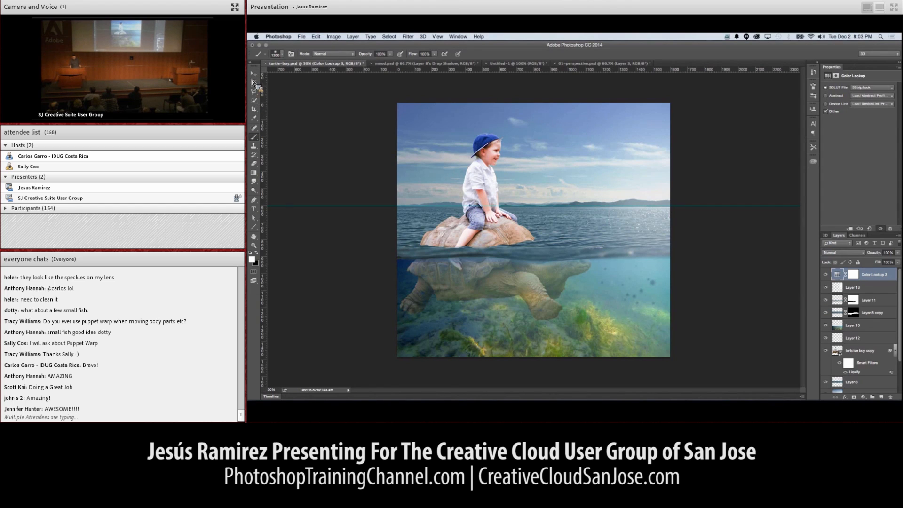
- Reset the colours to default and add the black text "TYPE" beside the boy's head on a new layer
left_click(254, 209)
left_click(256, 253)
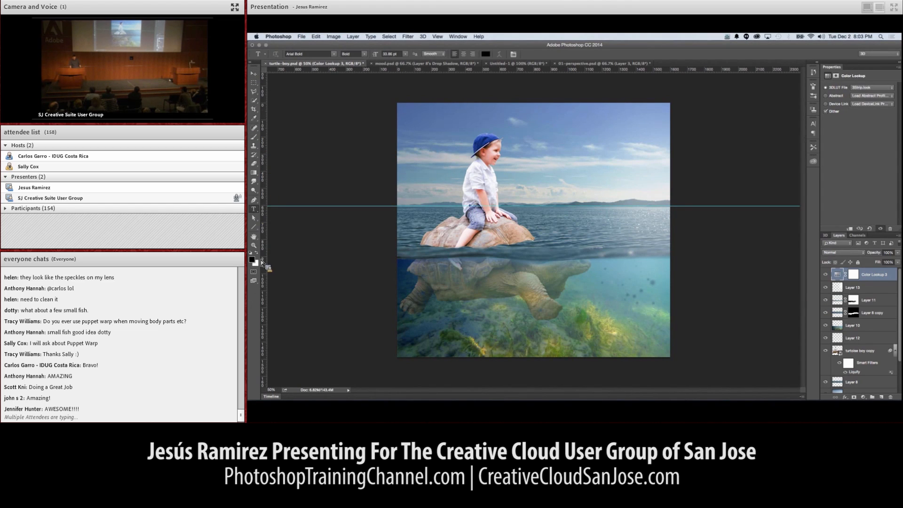
left_click(881, 398)
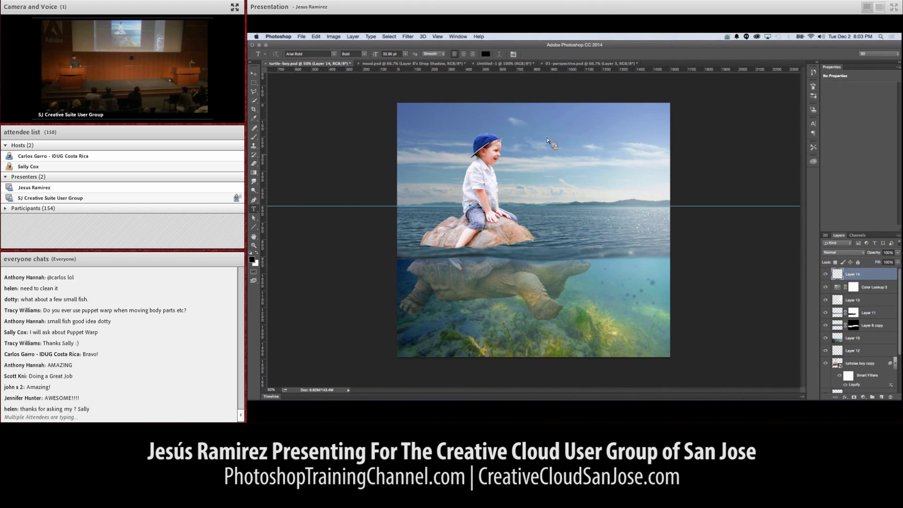
left_click(519, 156)
type("T")
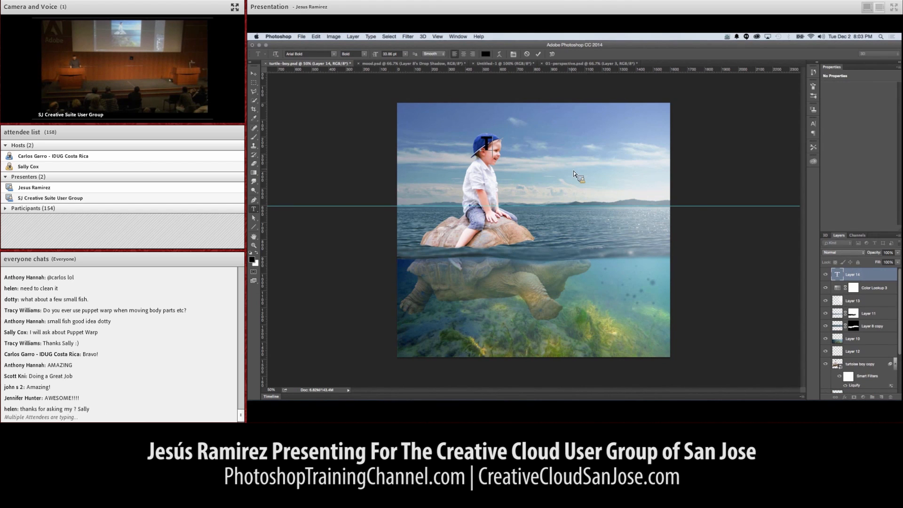
type("YPE")
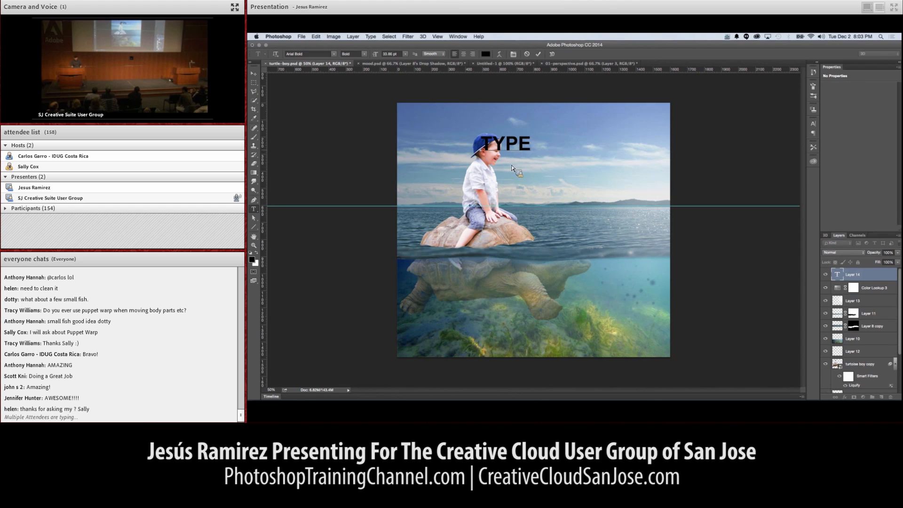
double_click(499, 143)
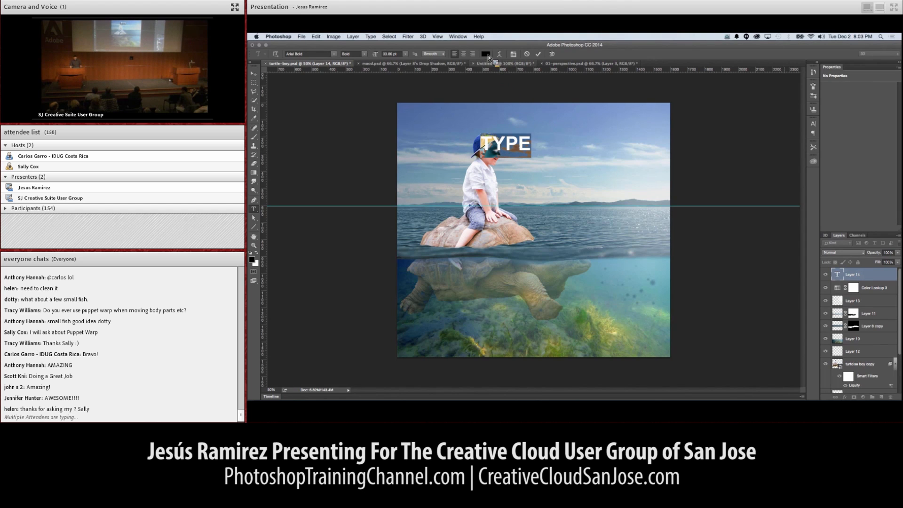
left_click(539, 53)
- Add a pure red Solid Color fill layer and place the TYPE text layer above it
left_click(863, 398)
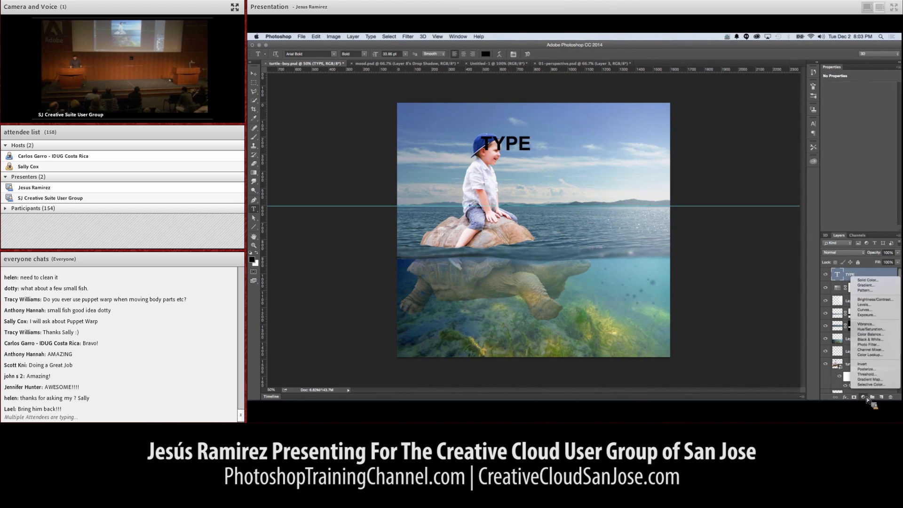
left_click(866, 280)
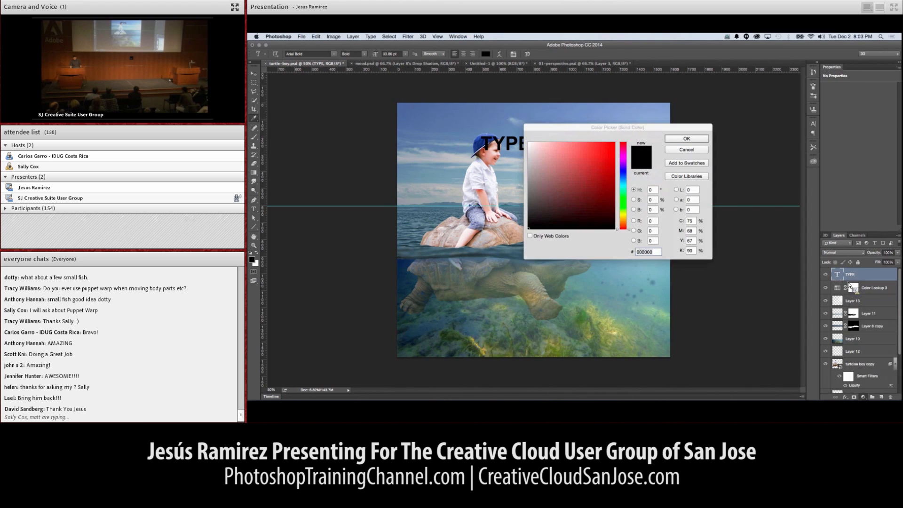
left_click_drag(592, 184, 665, 133)
left_click(677, 138)
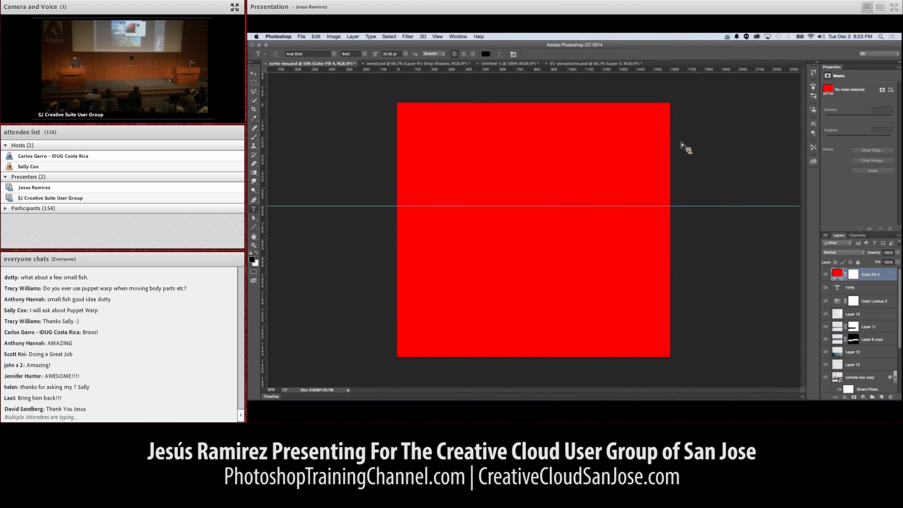
left_click_drag(848, 287, 840, 274)
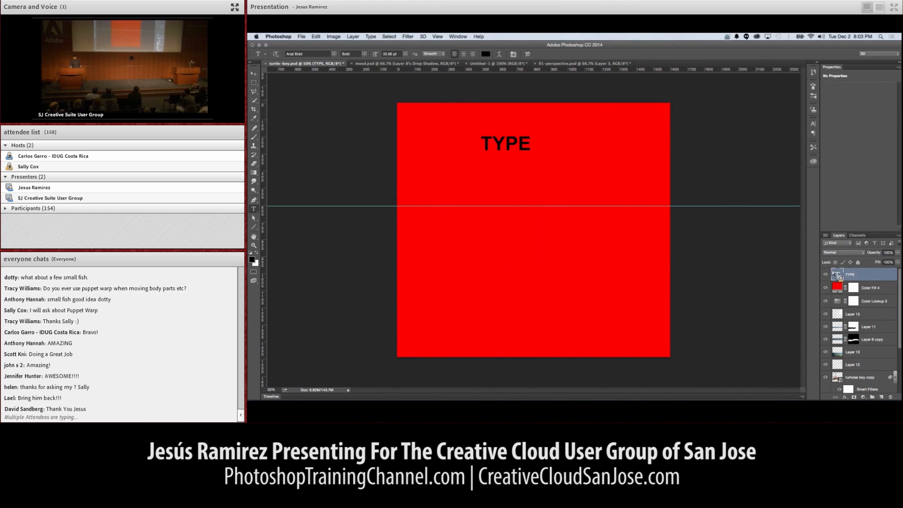
- Enlarge the TYPE text with Free Transform and position it around the middle of the red canvas
left_click(254, 74)
key("t")
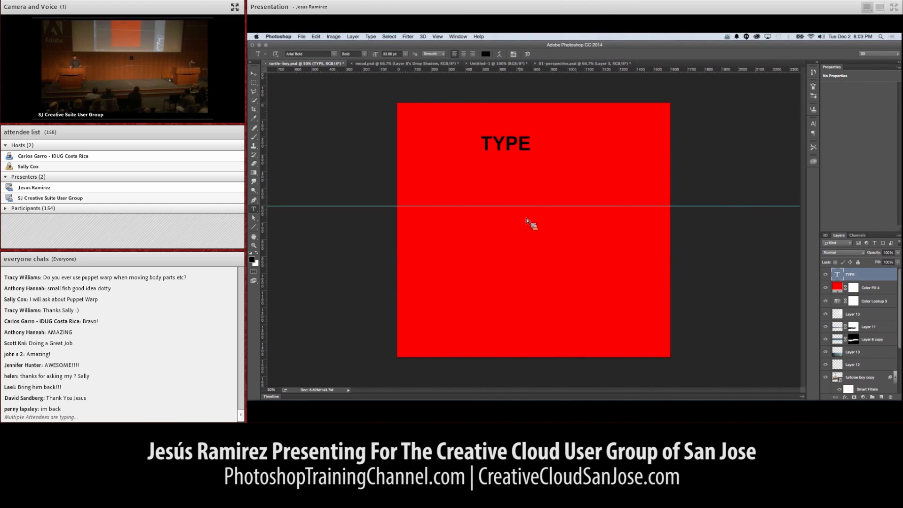
left_click(508, 151)
double_click(504, 146)
left_click(252, 76)
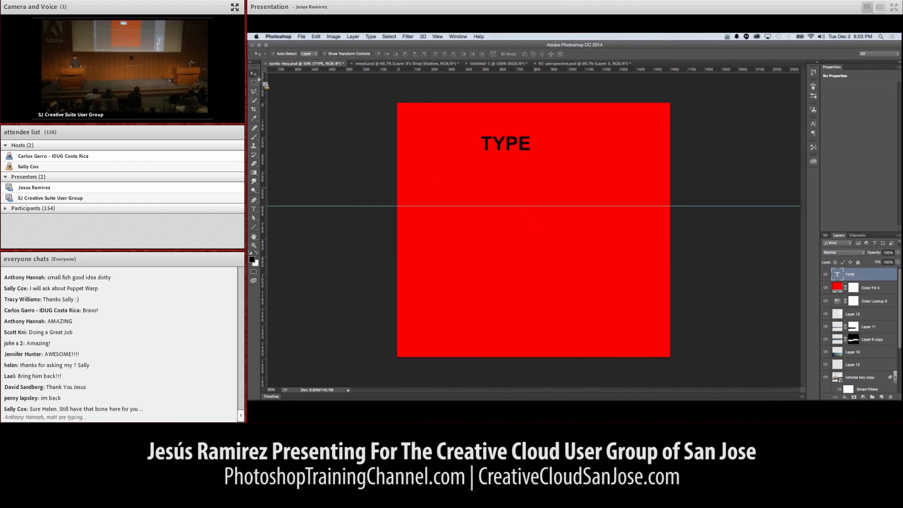
key("super+t")
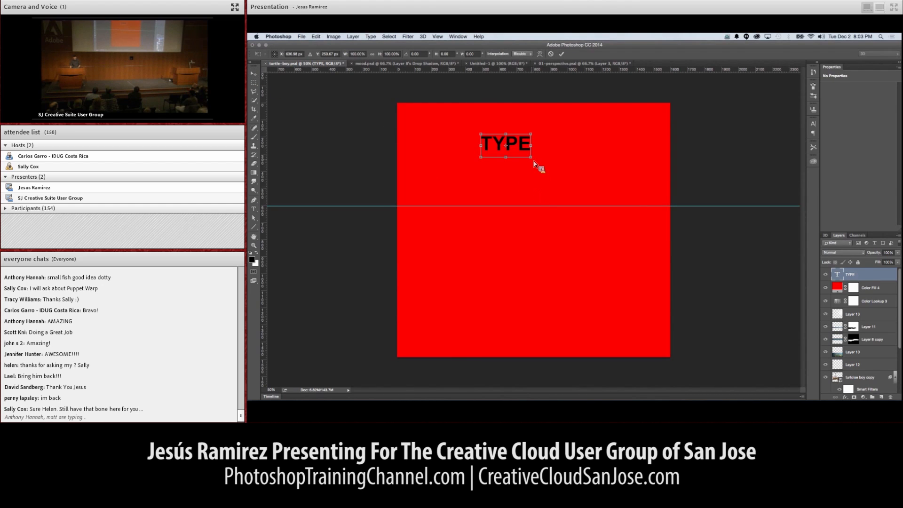
left_click_drag(533, 160, 600, 221)
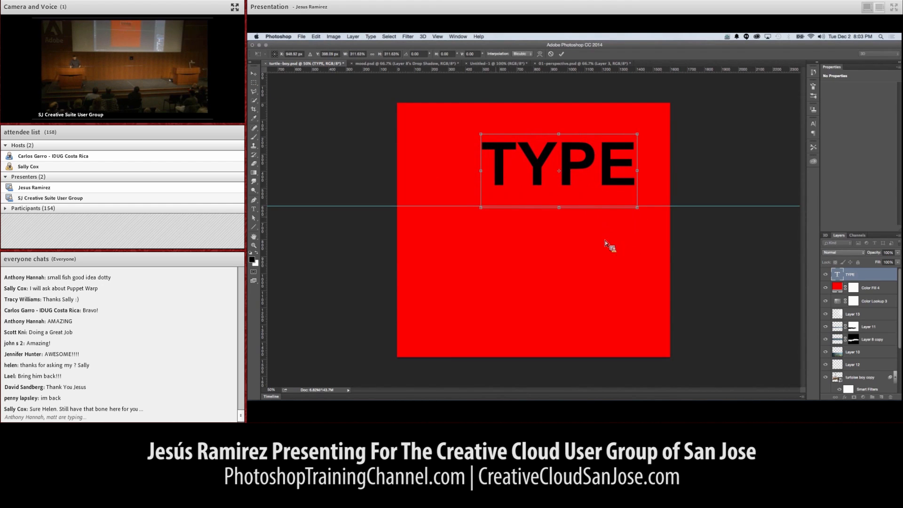
left_click_drag(481, 207, 452, 222)
left_click_drag(527, 176, 517, 216)
key("Return")
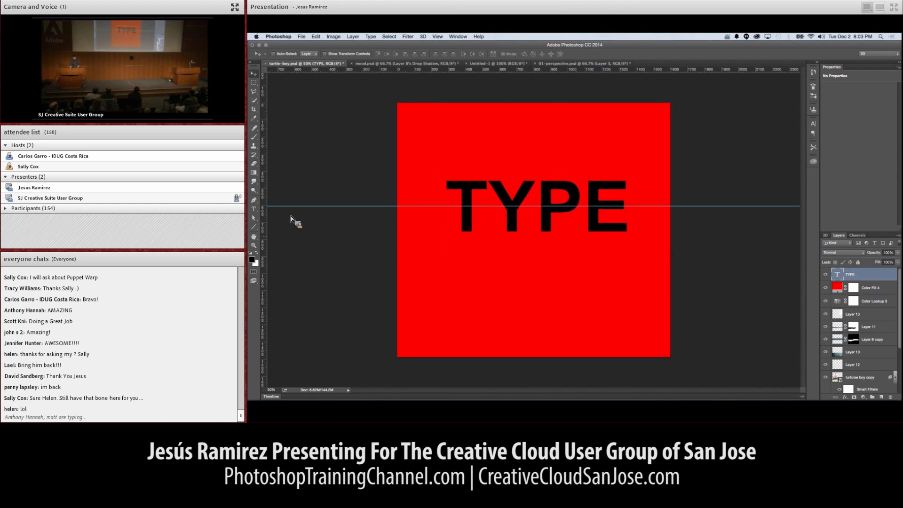
- Change the colour of the TYPE text to white
double_click(514, 216)
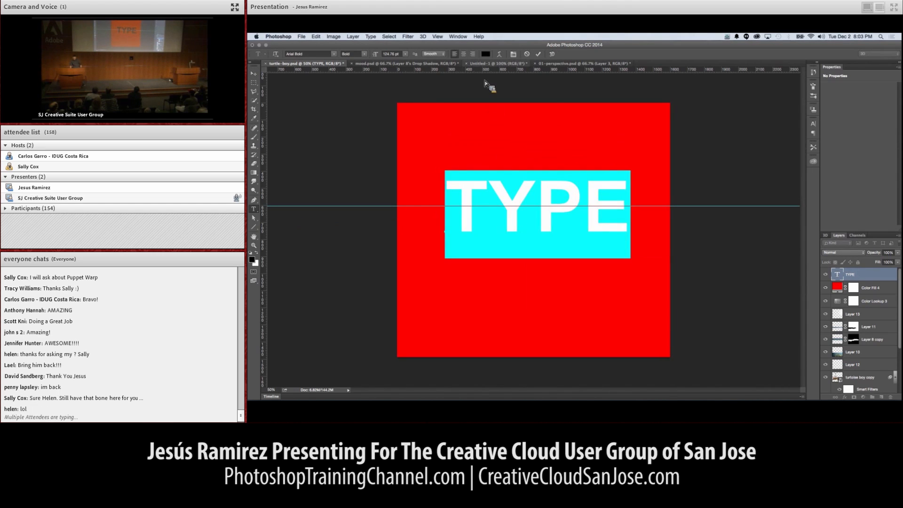
left_click(485, 55)
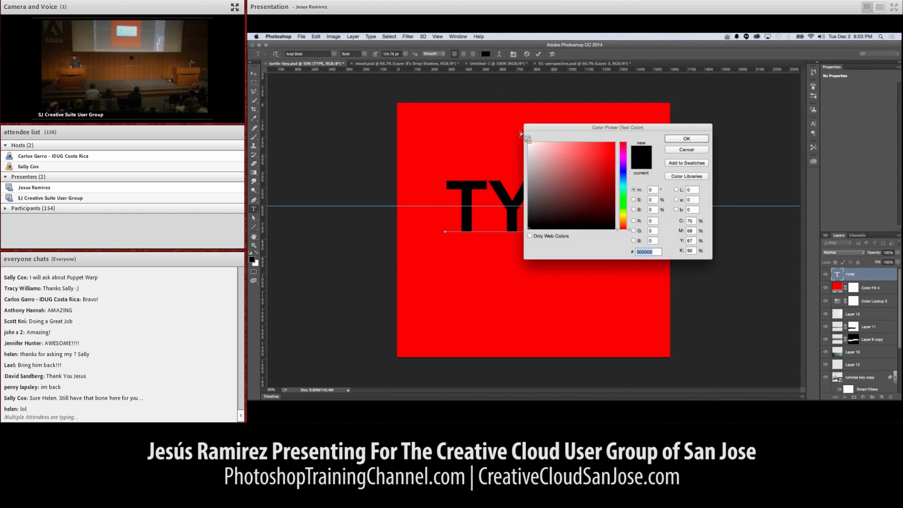
left_click_drag(529, 143, 510, 136)
left_click(687, 139)
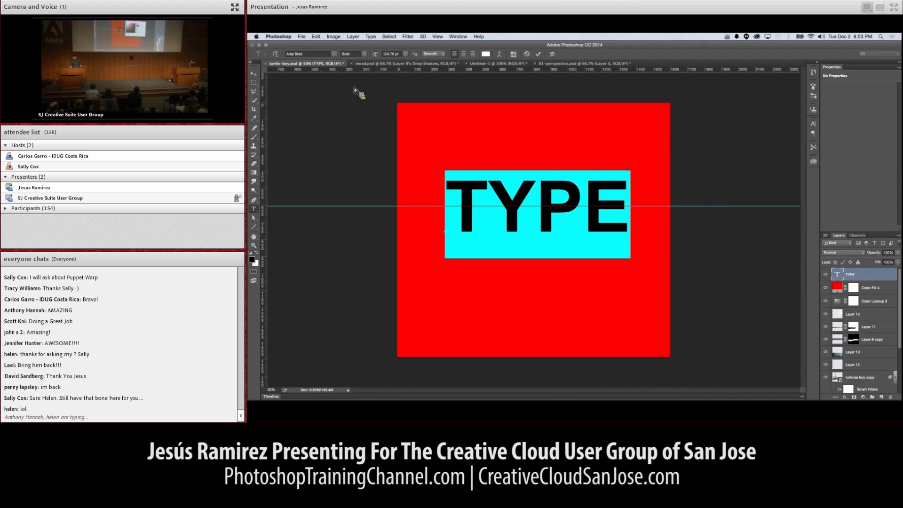
left_click(254, 82)
- Add a new empty layer between the TYPE text and the red fill, and hide Layer 13 and Layer 11
left_click(873, 288)
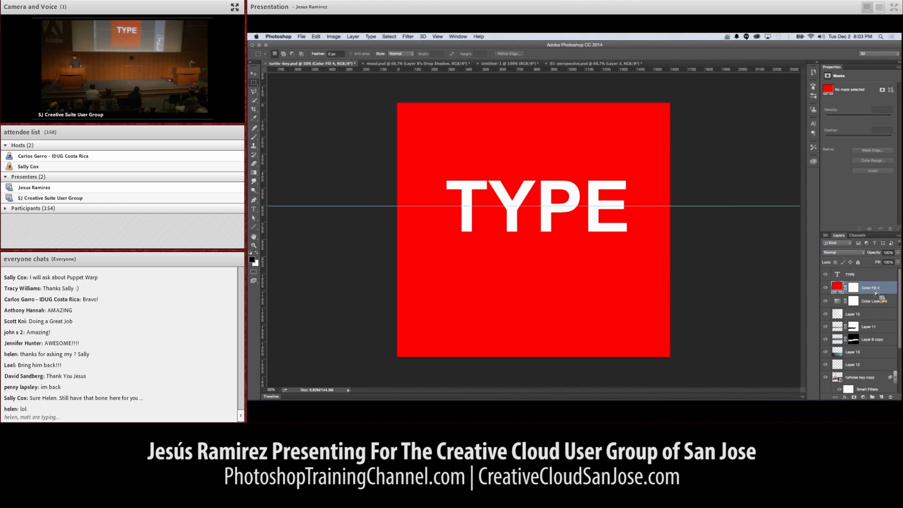
left_click(882, 397)
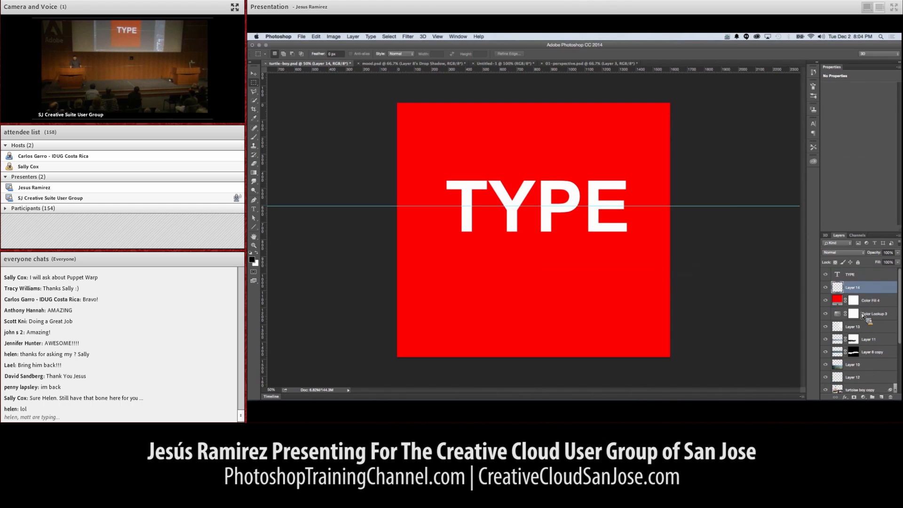
left_click(825, 300)
left_click_drag(826, 313, 825, 339)
left_click(825, 301)
left_click(825, 313)
left_click(839, 308)
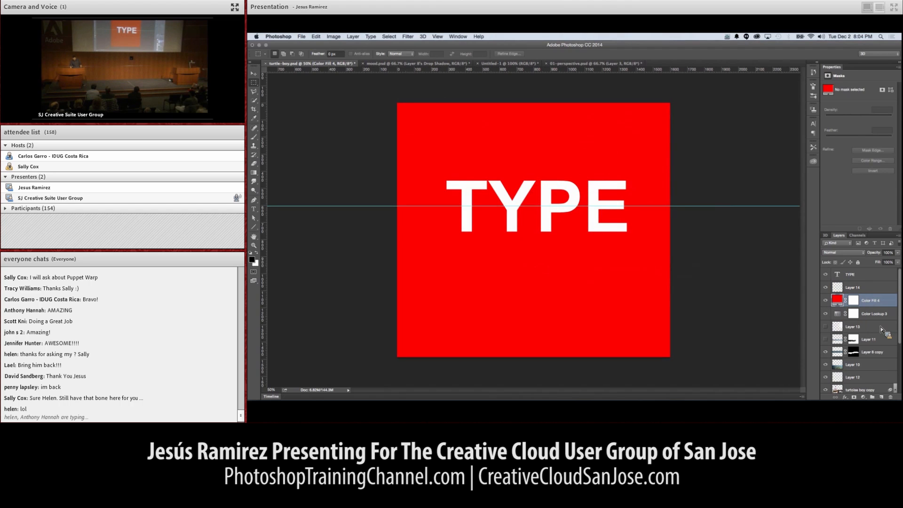
- Load the TYPE lettering as a selection and fill it with black on Layer 14 beneath the text
left_click(865, 275)
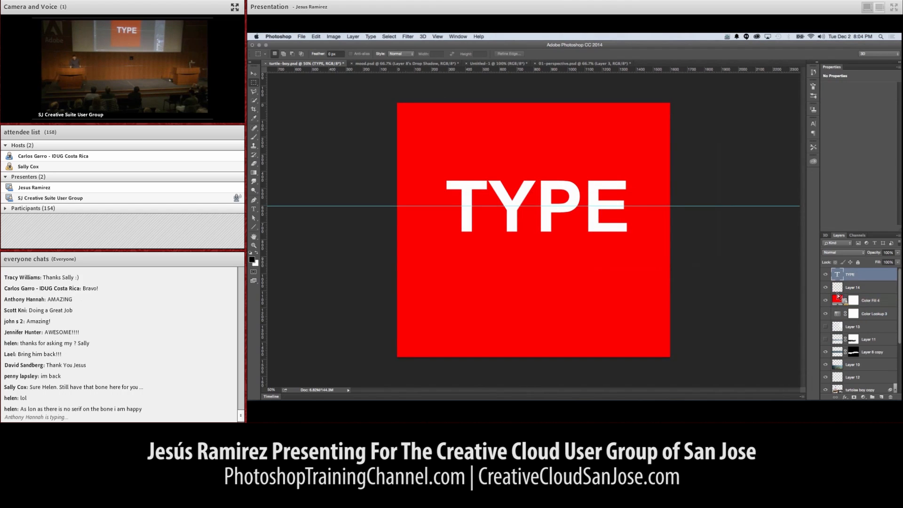
left_click(825, 275)
left_click(825, 277)
left_click(825, 288)
left_click(847, 288)
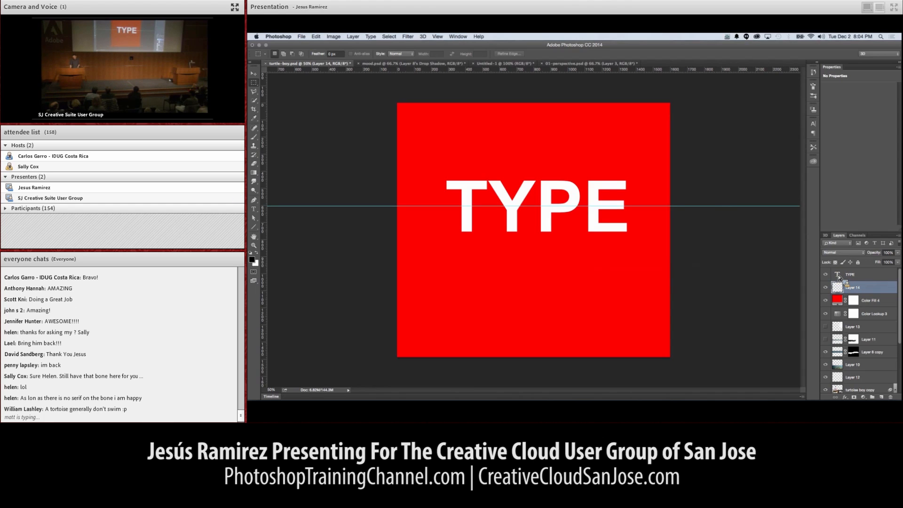
left_click(837, 274, "ctrl")
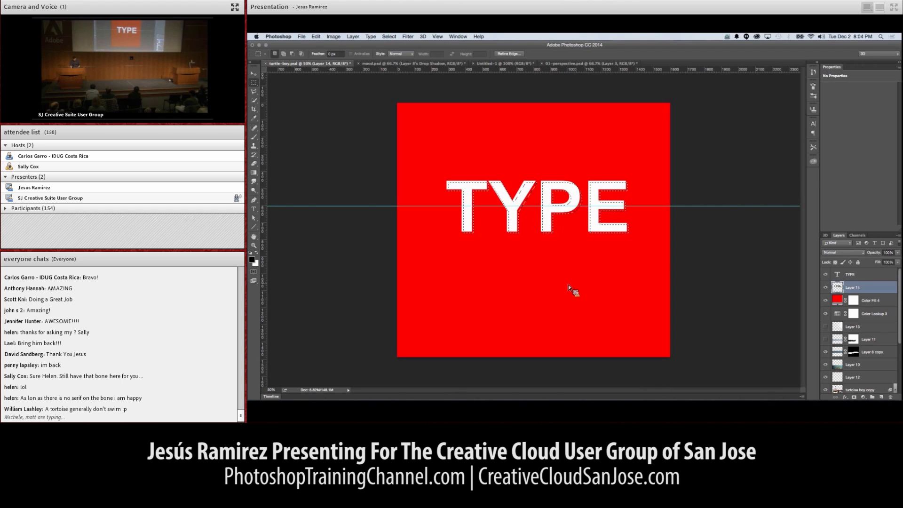
left_click(850, 274)
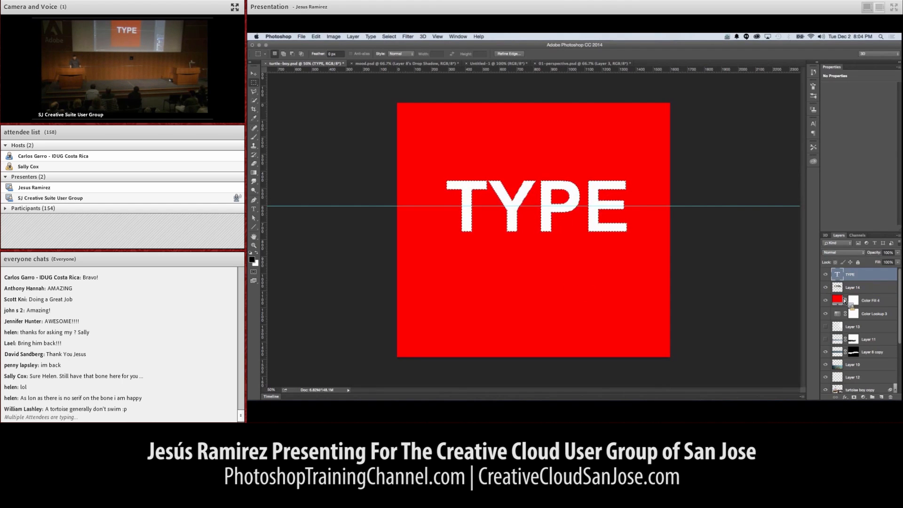
left_click(842, 291)
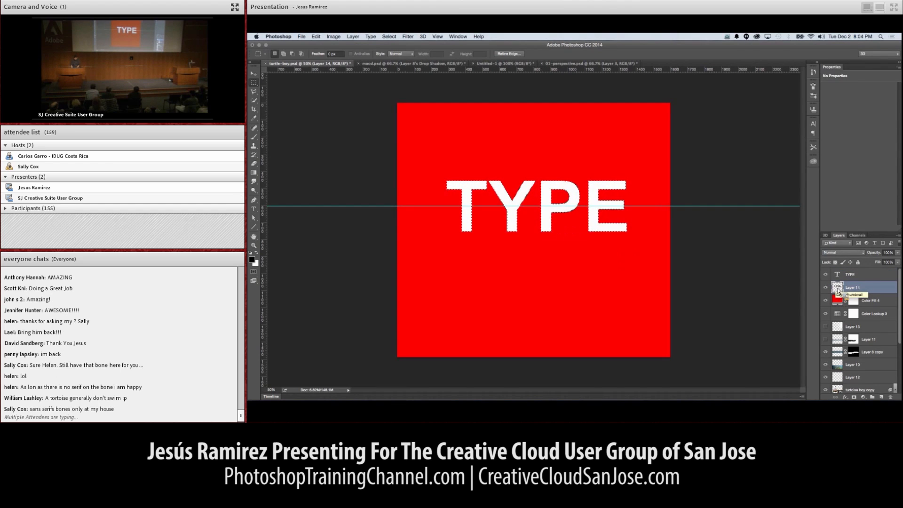
- Duplicate the black letter shapes repeatedly in one-pixel nudges right and down to build a 3D extrusion behind TYPE, and deselect
key("alt+super+Right")
key("alt+super+Down")
key("alt+super+Right")
key("alt+super+Down")
key("alt+super+Right")
key("alt+super+Down")
key("alt+super+Right")
key("alt+super+Down")
key("alt+super+Right")
key("alt+super+Down")
key("alt+super+Right")
key("alt+super+Down")
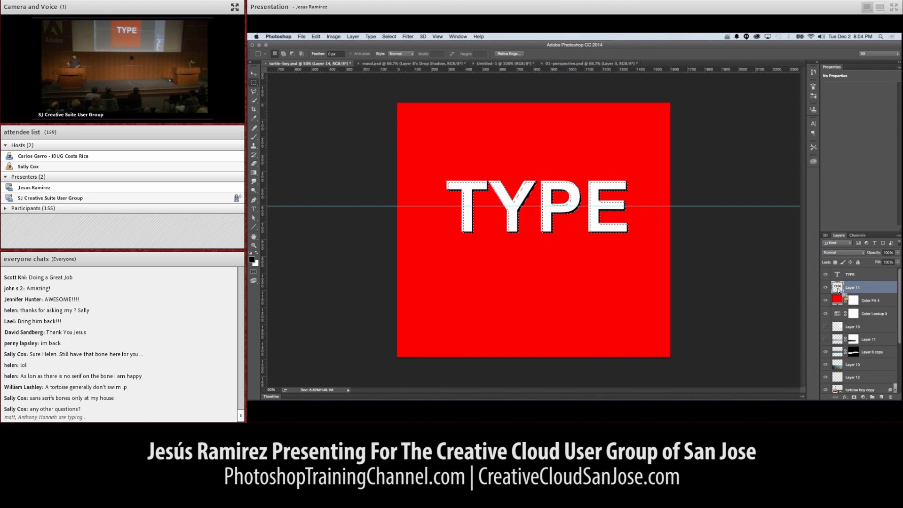
key("alt+super+Right")
key("alt+super+Down")
key("alt+super+Right")
key("alt+super+Down")
key("alt+super+Right")
key("alt+super+Down")
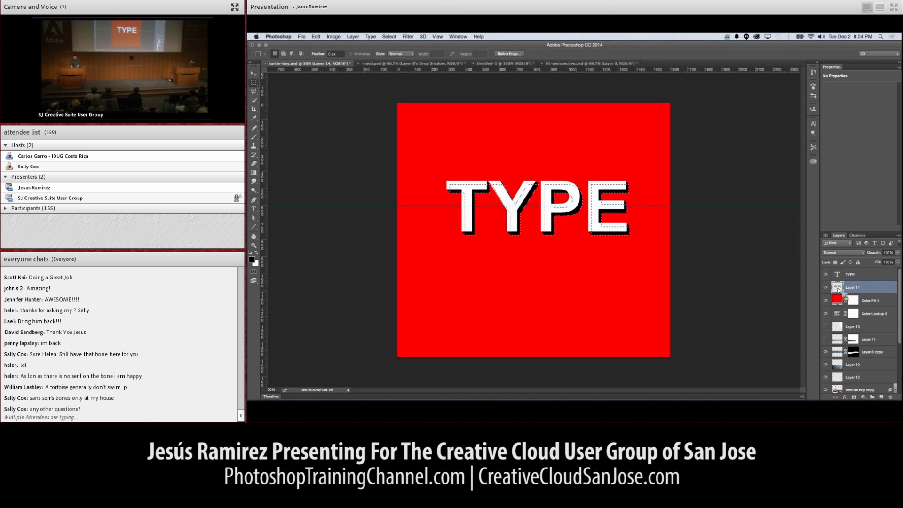
key("alt+super+Right")
key("alt+super+Down")
key("alt+super+Right")
key("alt+super+Down")
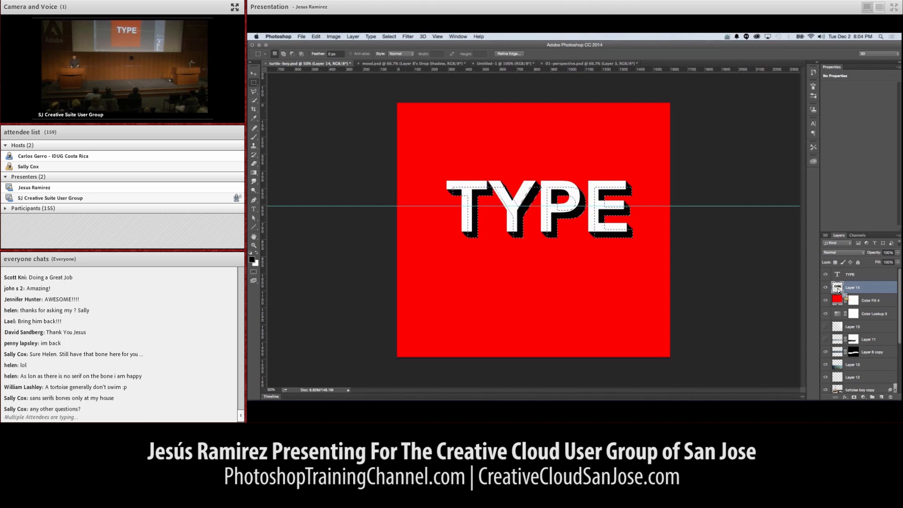
key("alt+super+Right")
key("alt+super+Down")
key("alt+super+Right")
key("alt+super+Down")
key("alt+super+Right")
key("alt+super+Down")
key("alt+super+Right")
key("alt+super+Down")
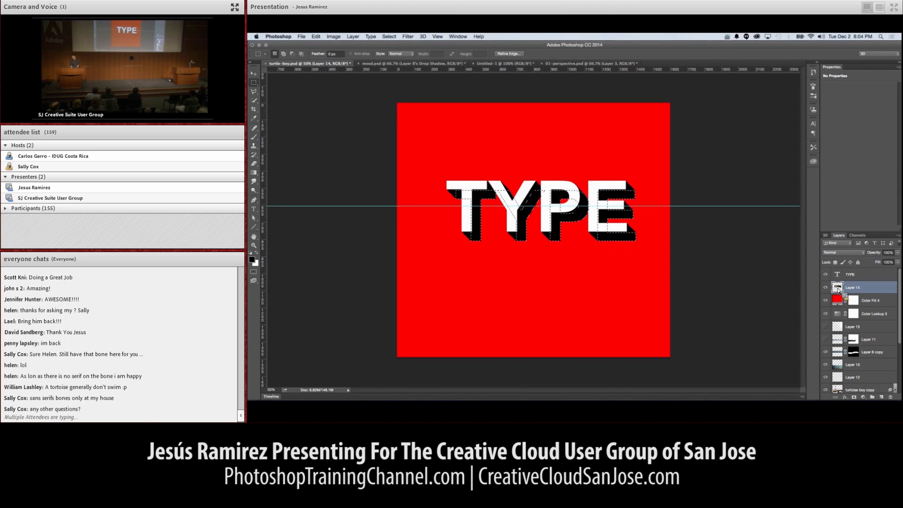
key("alt+super+Right")
key("alt+super+Down")
key("alt+super+Right")
key("alt+super+Down")
key("alt+super+Right")
key("alt+super+Down")
key("alt+super+Right")
key("alt+super+Down")
key("alt+super+Right")
key("alt+super+Down")
key("alt+super+Right")
key("alt+super+Down")
key("alt+super+Right")
key("alt+super+Down")
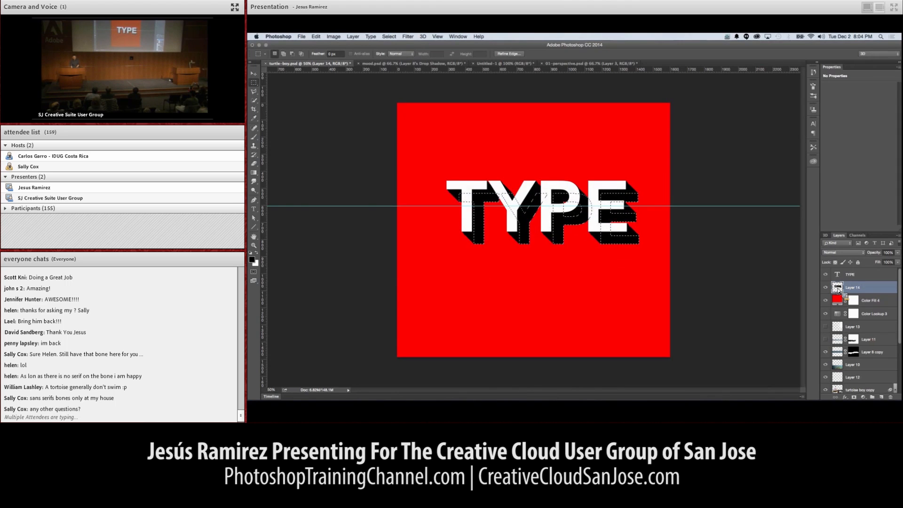
key("alt+super+Right")
key("alt+super+Down")
key("alt+super+Right")
key("alt+super+Down")
key("alt+super+Right")
key("alt+super+Down")
key("alt+super+Right")
key("alt+super+Down")
key("alt+super+Right")
key("alt+super+Down")
key("alt+super+Right")
key("alt+super+Down")
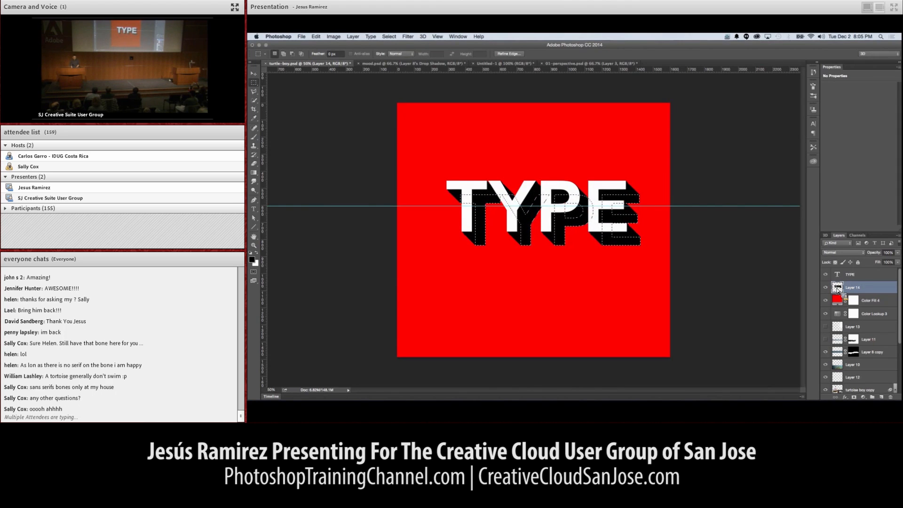
right_click(836, 289)
left_click(710, 277)
key("super+d")
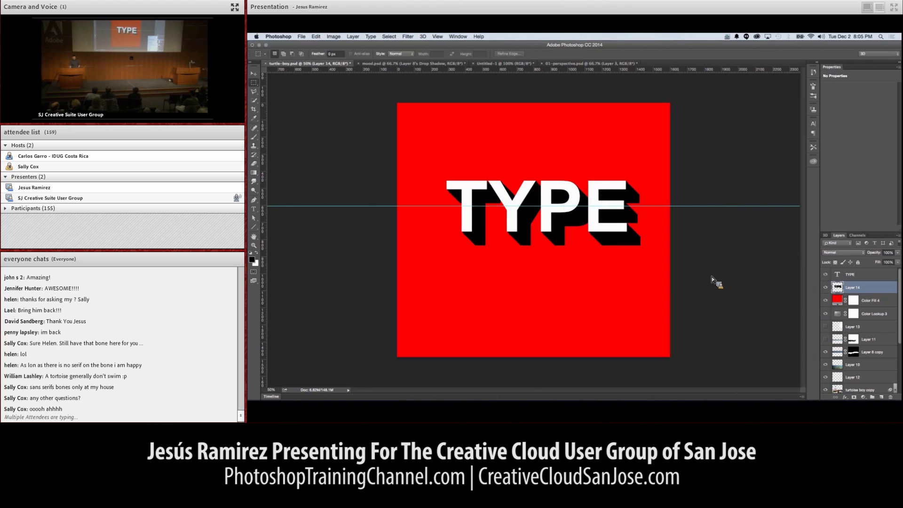
left_click(825, 287)
left_click(825, 287)
- Apply a Color Overlay layer style in dark red 780000 to the extrusion layer
double_click(838, 287)
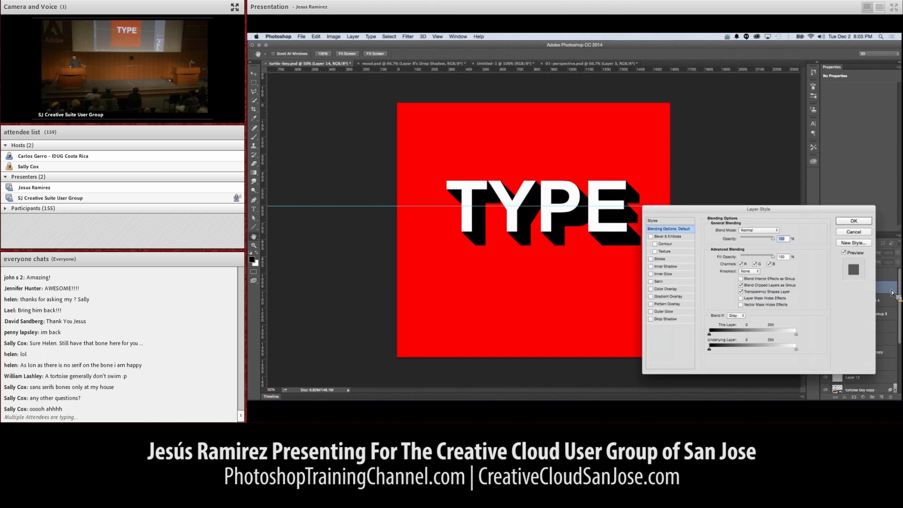
left_click(675, 290)
left_click(778, 230)
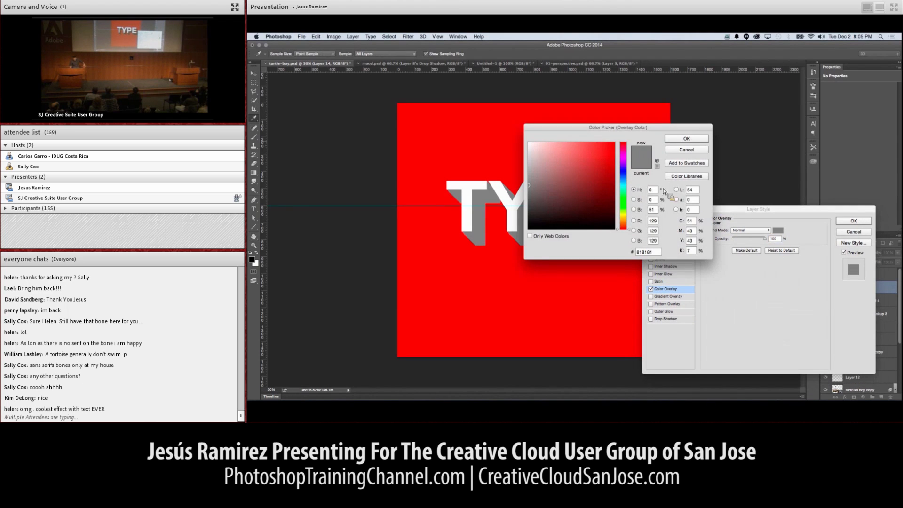
left_click(518, 132)
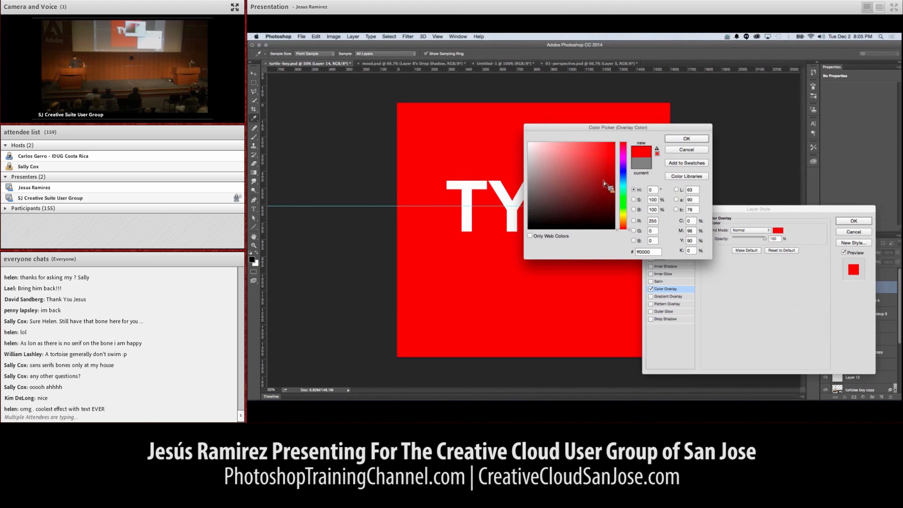
left_click_drag(615, 188, 618, 189)
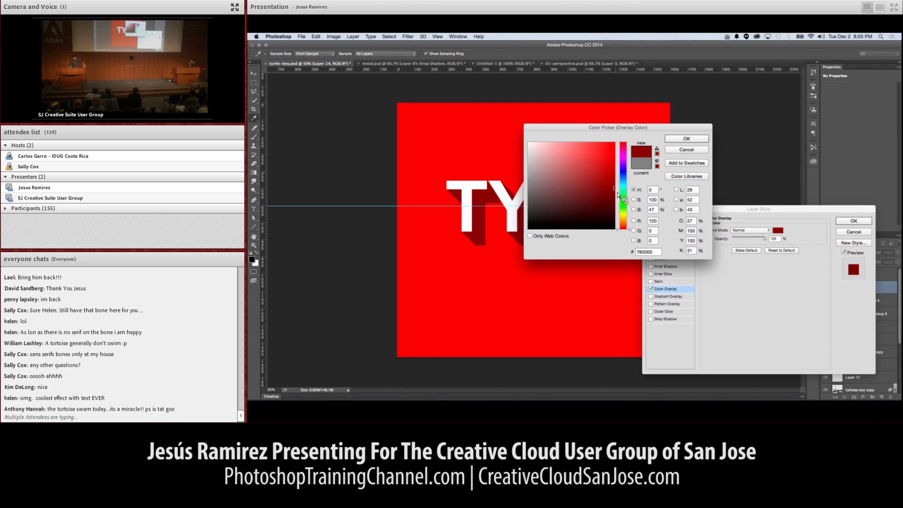
left_click_drag(636, 127, 748, 139)
key("Return")
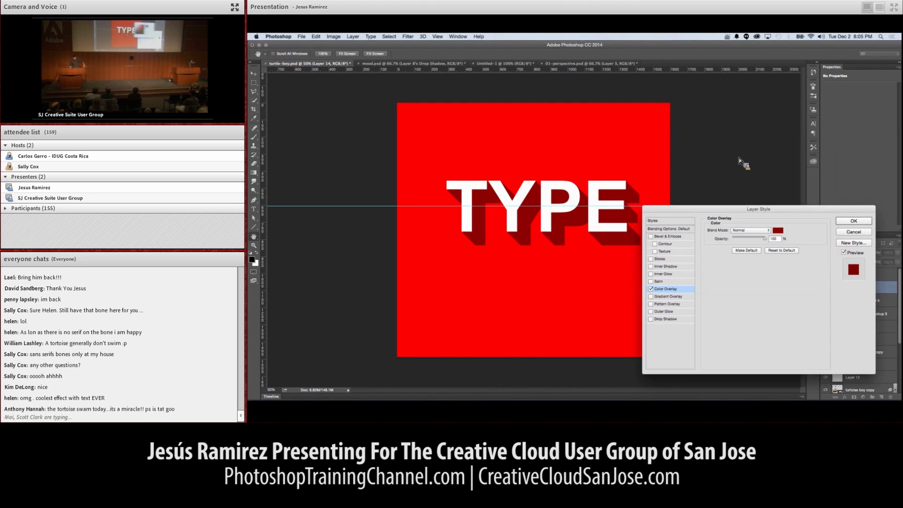
left_click(854, 220)
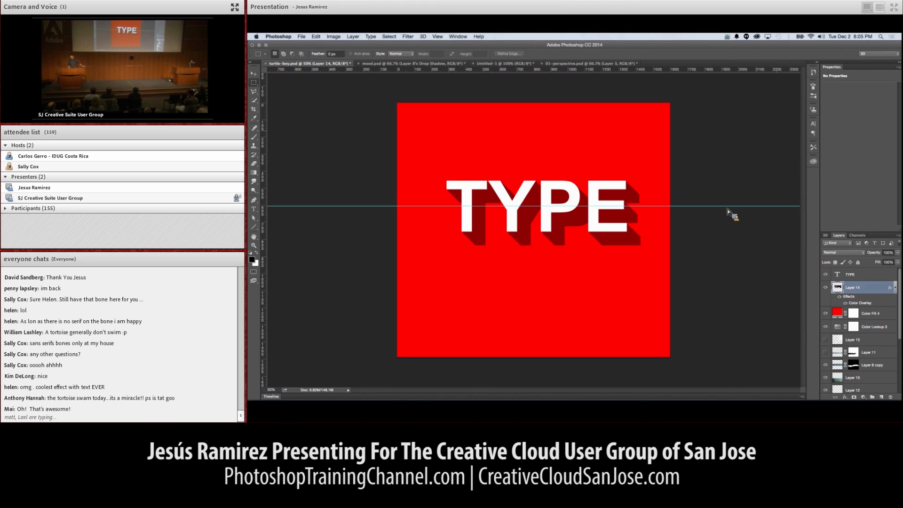
- Hide the TYPE text, its extrusion, the red fill and the Color Lookup 3 layer, and select the tortoise boy copy layer
left_click(825, 287)
left_click_drag(825, 313, 829, 323)
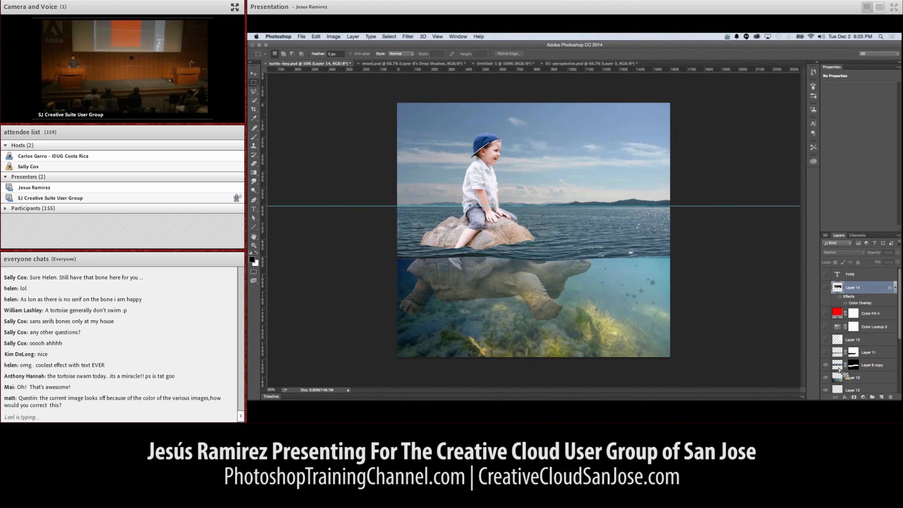
left_click(843, 377)
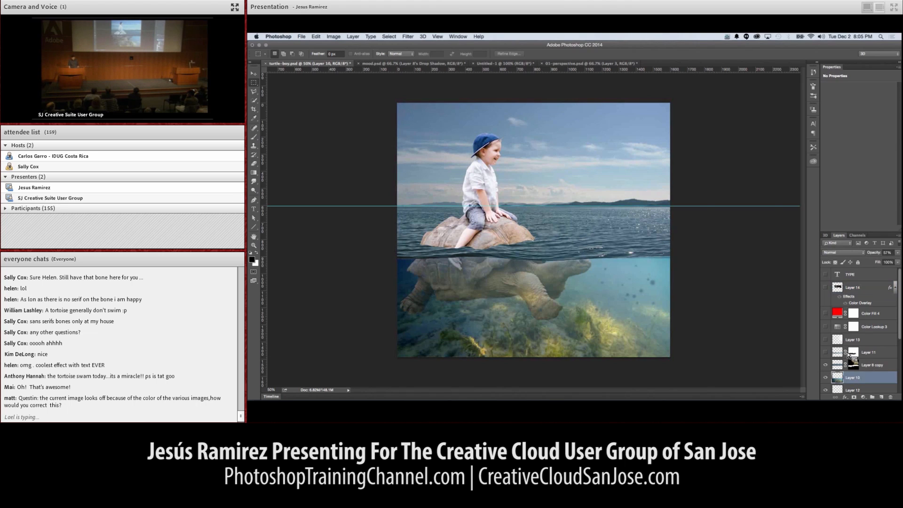
scroll(842, 378, "down", 1)
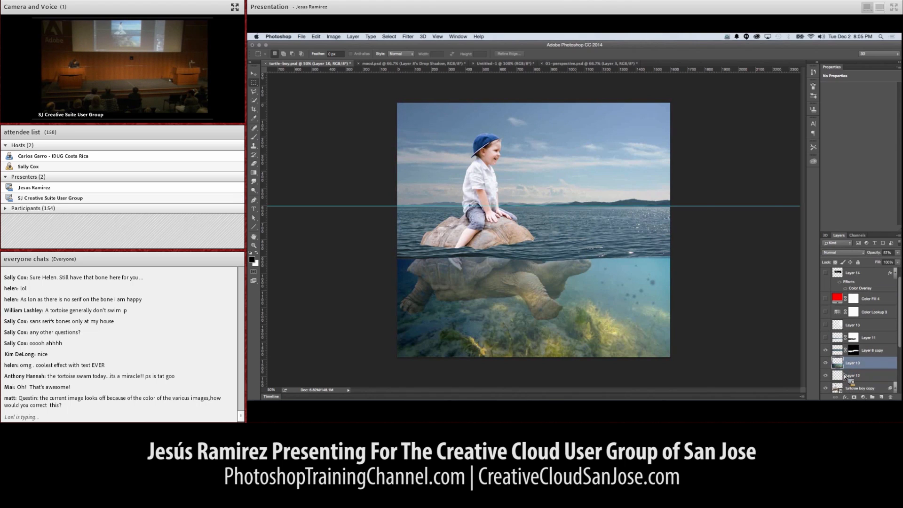
left_click(844, 386)
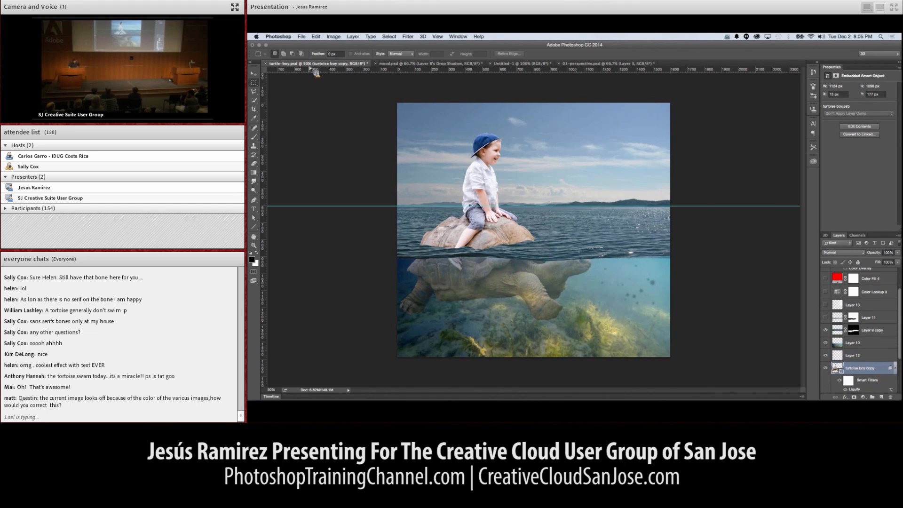
- Start Puppet Warp on the tortoise boy copy layer and place pins across the boy and the tortoise's body and rear foot
left_click(315, 37)
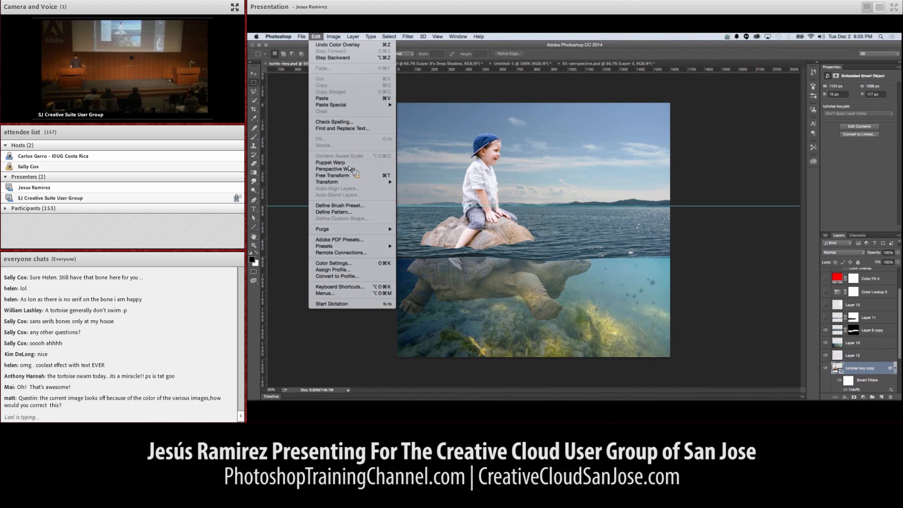
left_click(329, 162)
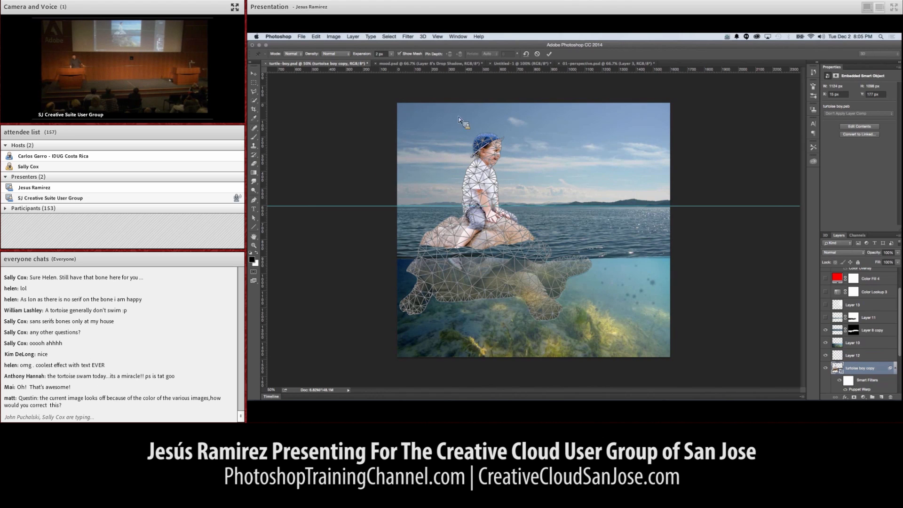
left_click(483, 144)
left_click(481, 180)
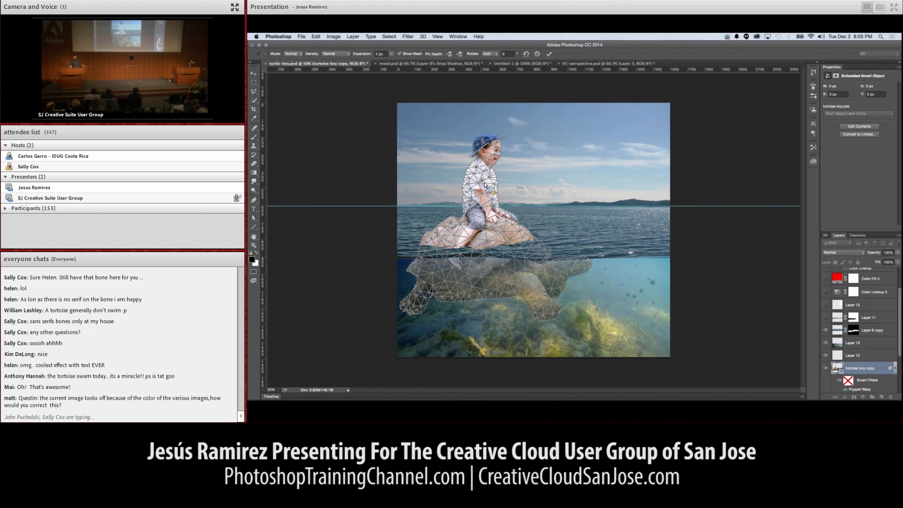
left_click(480, 221)
left_click(466, 253)
left_click(422, 275)
left_click(407, 311)
left_click(489, 288)
- Puppet-warp the tortoise's rear foot inward, raise its head above the waterline and tilt the boy's head back, and apply the warp
left_click_drag(408, 311, 428, 323)
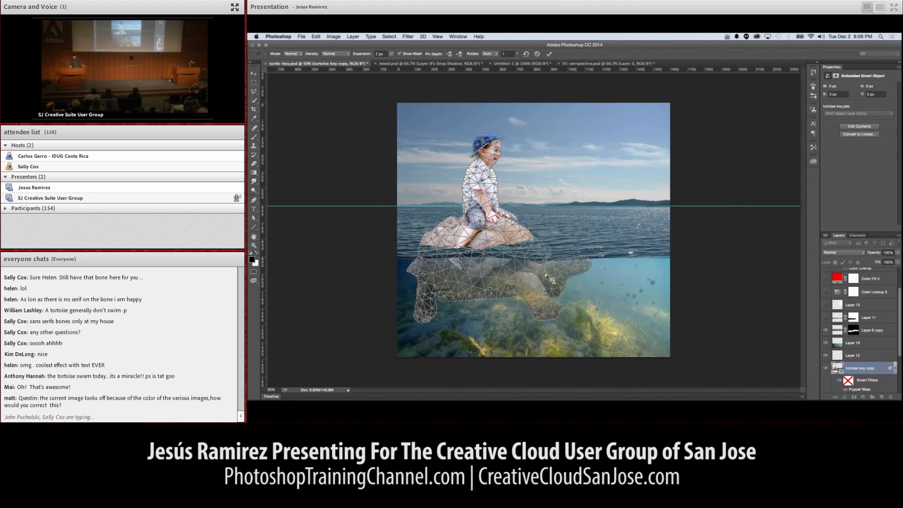
left_click_drag(576, 270, 578, 221)
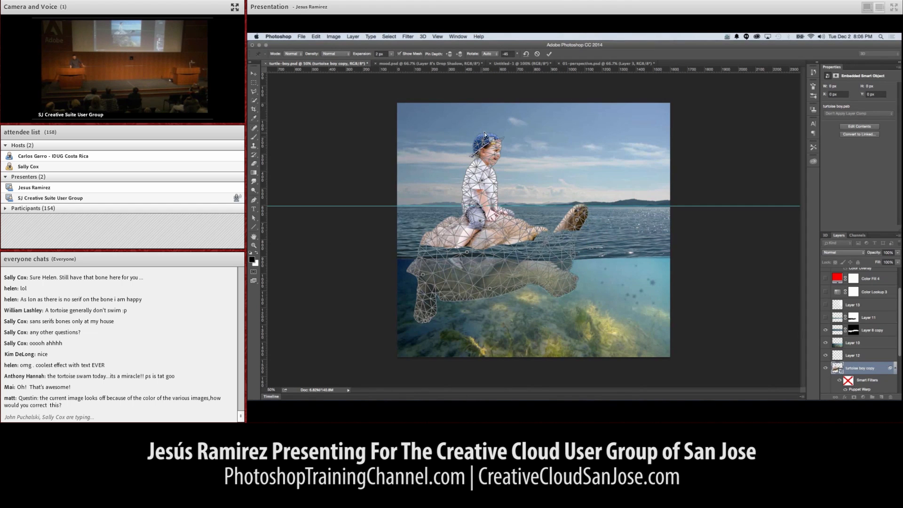
left_click_drag(489, 148, 487, 183)
key("Return")
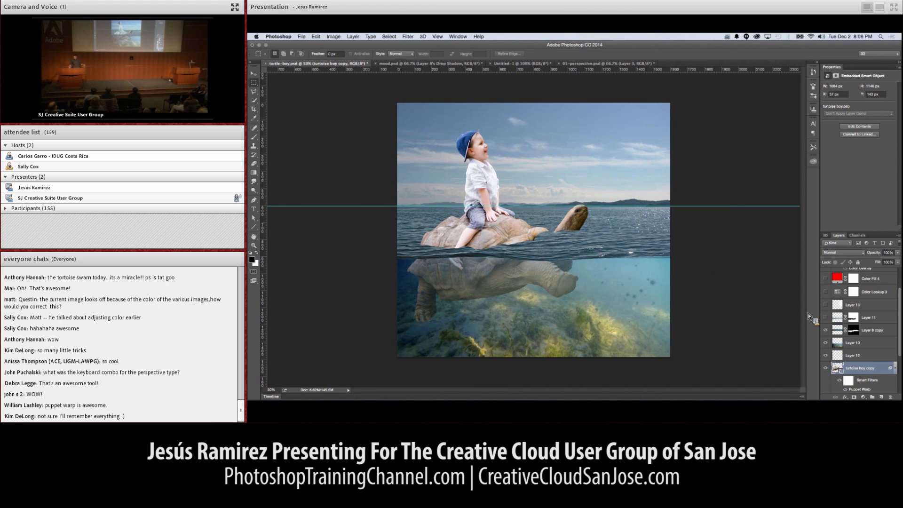
- Add a Curves adjustment layer directly above the tortoise boy copy layer
left_click_drag(808, 313, 848, 354)
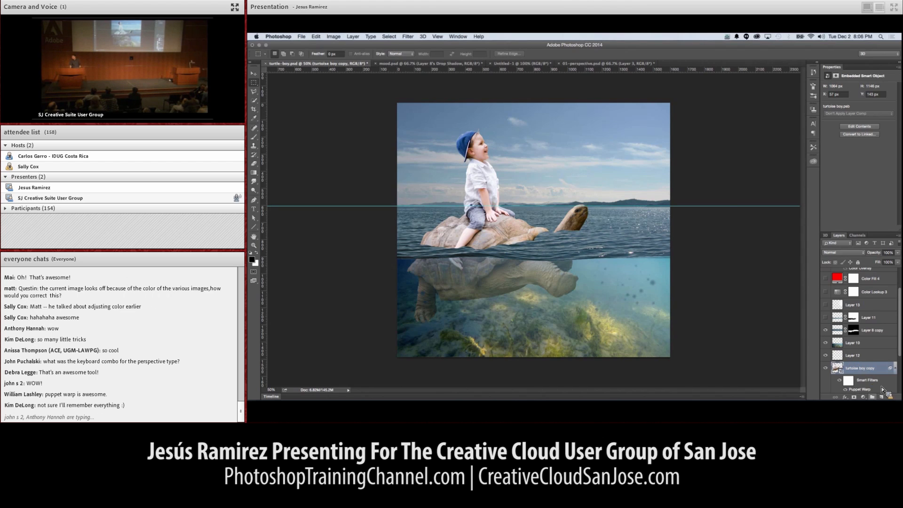
left_click(863, 398)
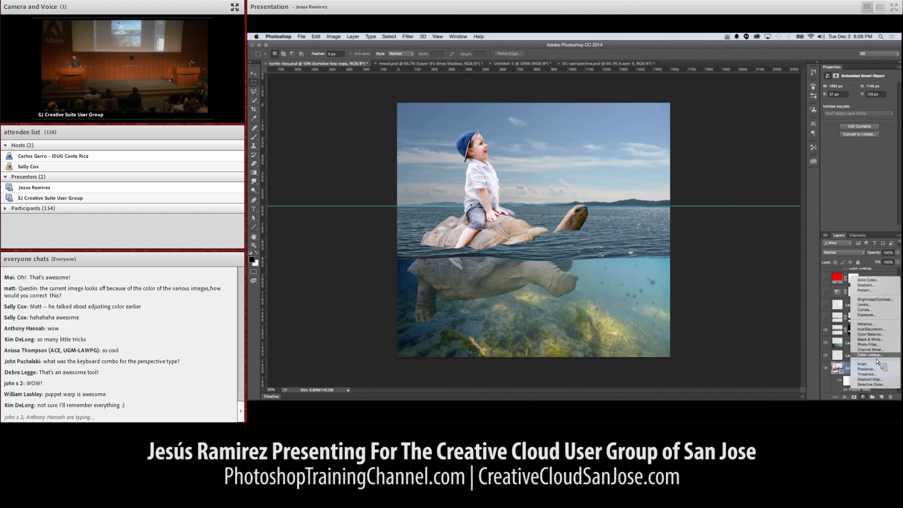
left_click(878, 310)
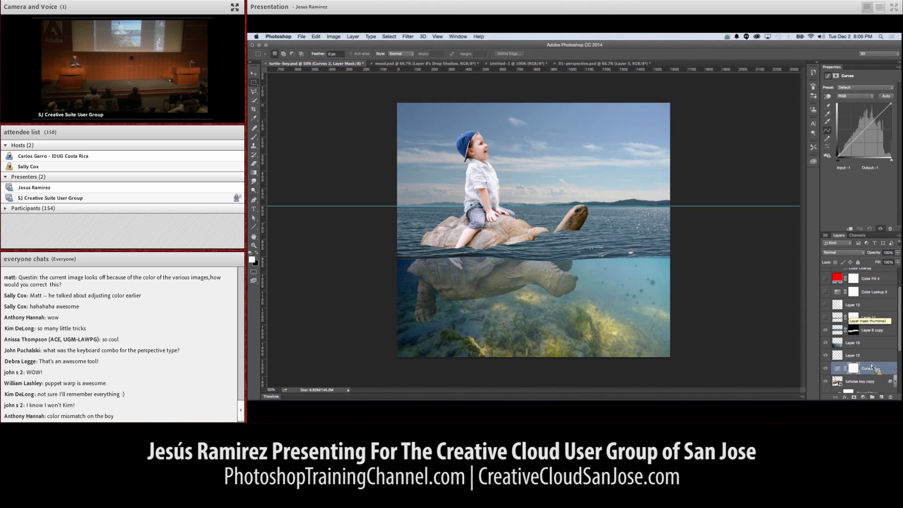
left_click(825, 381)
left_click(825, 381)
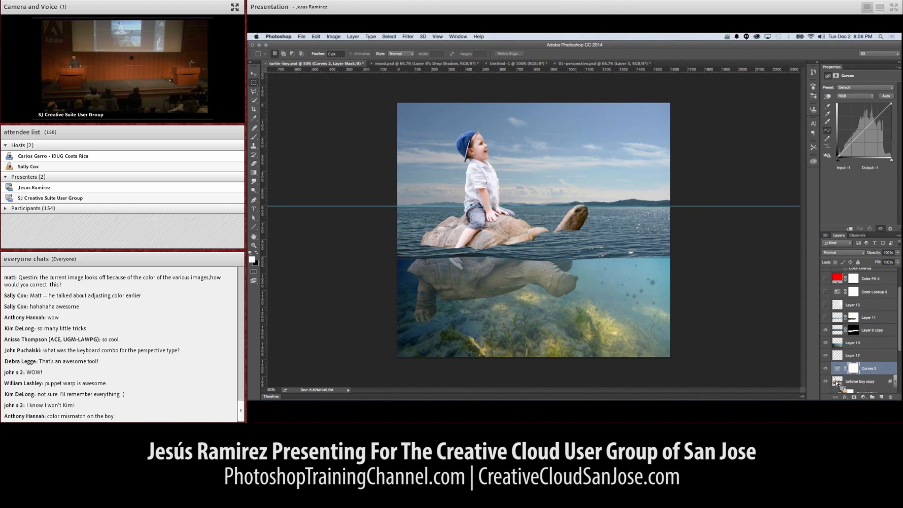
- Clip the Curves adjustment to the tortoise boy copy layer, check its effect, and lower the RGB curve's midpoint to darken the subject
left_click(843, 377, "alt")
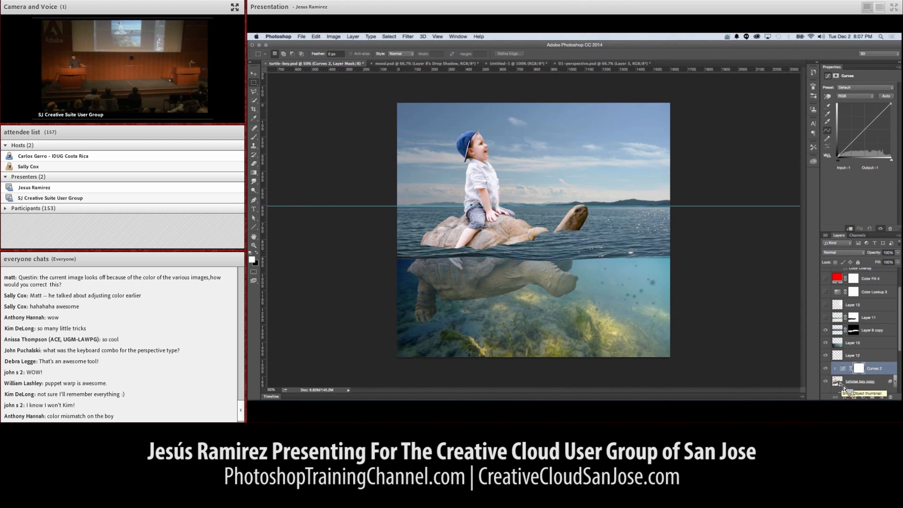
left_click(826, 370)
left_click(826, 369)
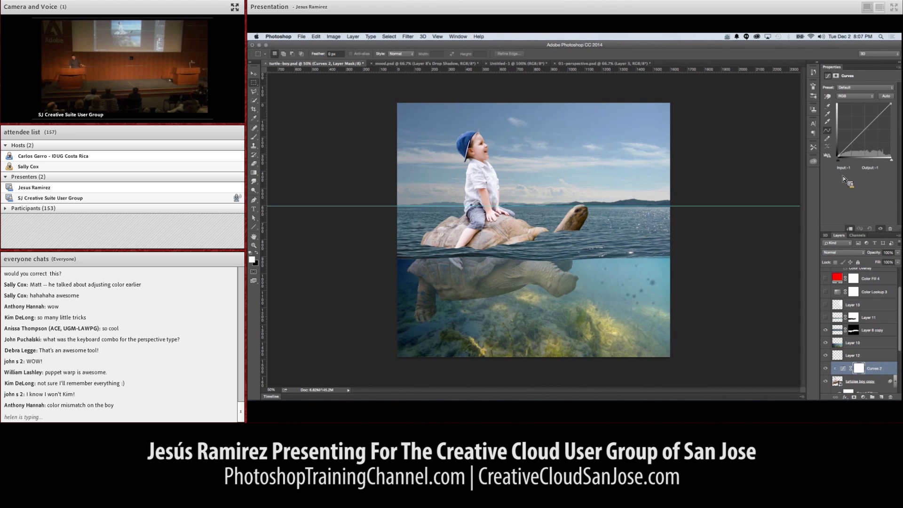
mouse_move(853, 142)
left_mouse_down()
mouse_move(852, 134)
mouse_move(868, 144)
left_mouse_up()
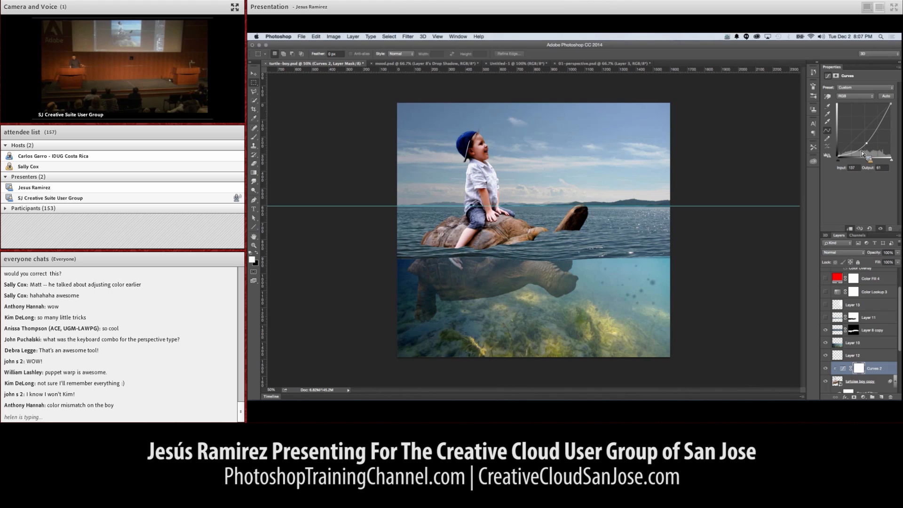
- Try the Curves layer in Luminosity blend mode and ease the RGB curve point back to input 114, output 101
left_click(850, 252)
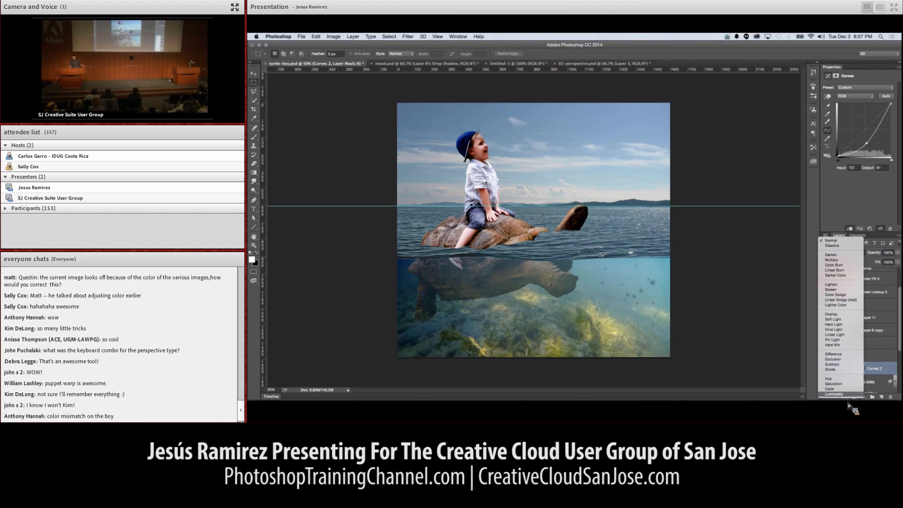
left_click(843, 394)
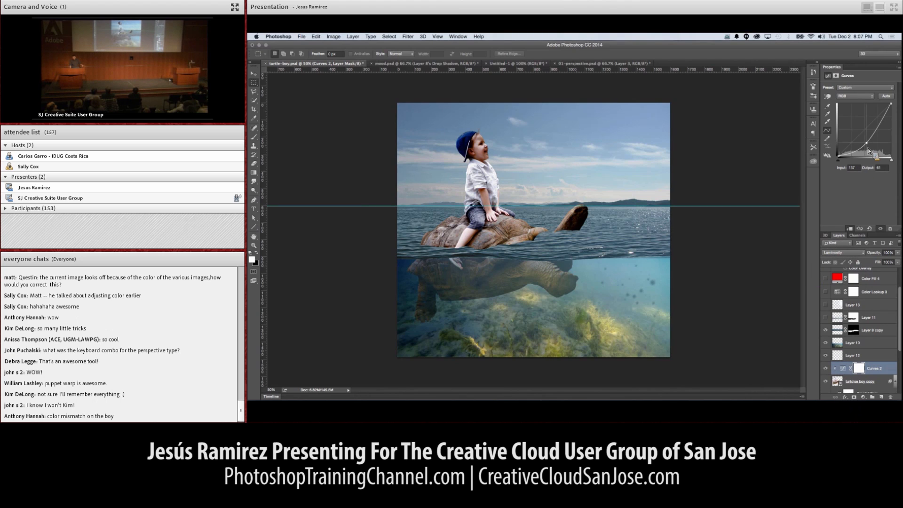
left_click_drag(867, 147, 862, 137)
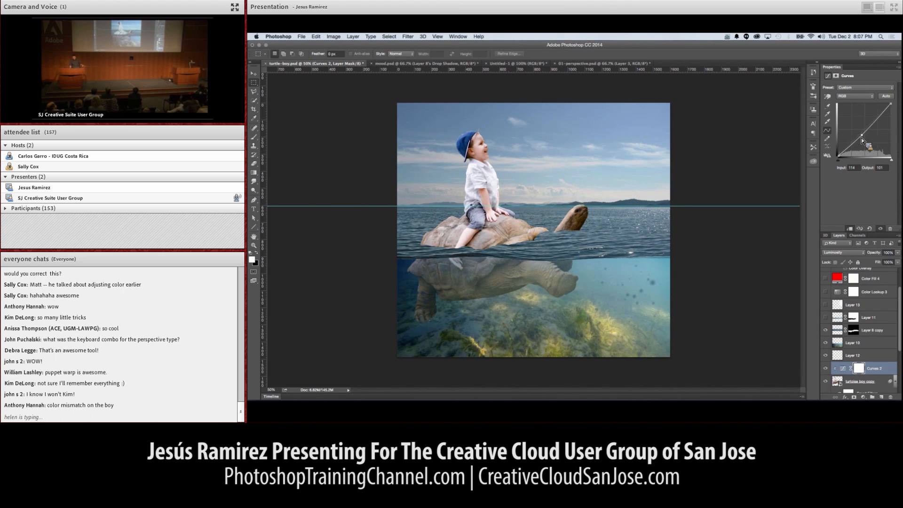
- Set the Curves layer's blend mode to Color and bend the RGB curve upward above the diagonal
left_click(857, 252)
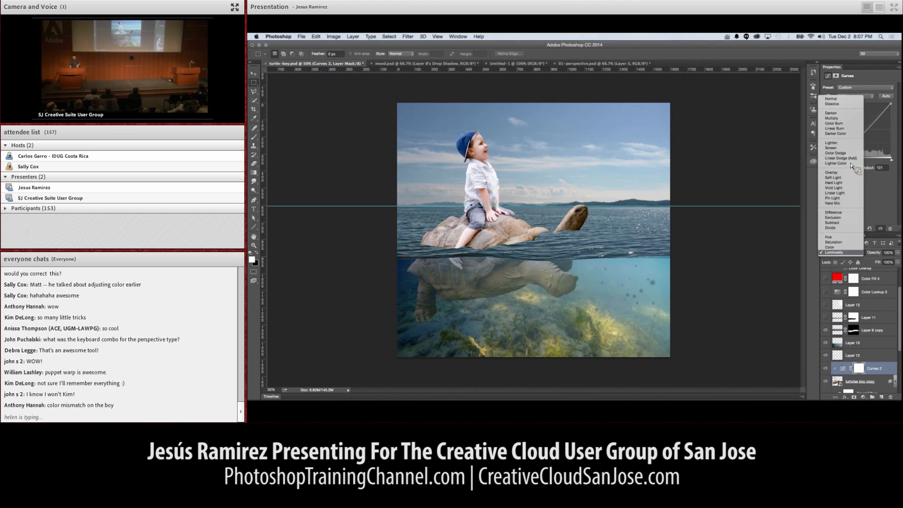
left_click(842, 247)
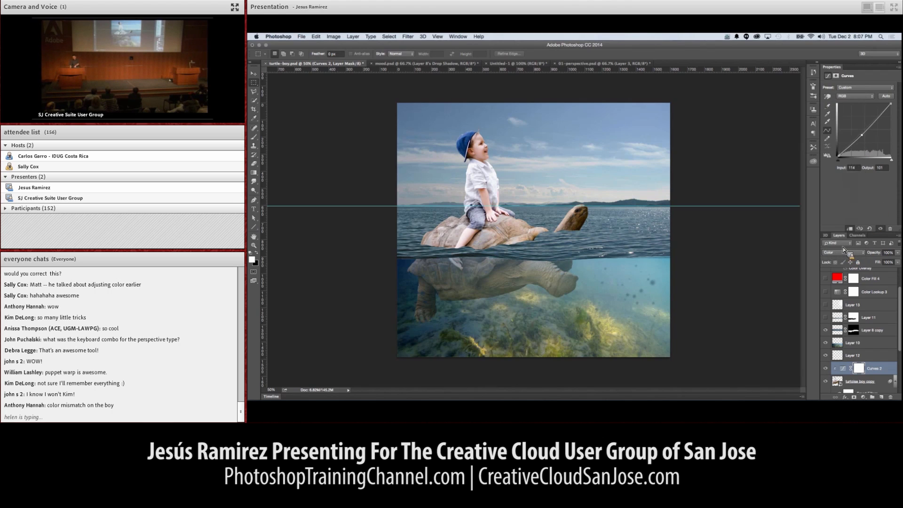
mouse_move(861, 134)
left_mouse_down()
mouse_move(854, 128)
mouse_move(873, 148)
mouse_move(863, 139)
left_mouse_up()
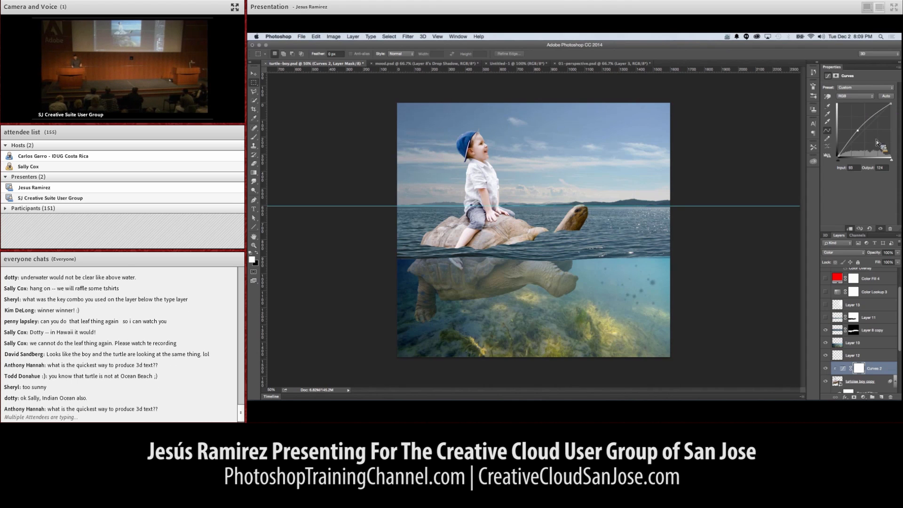
- Show the red Color Fill 4 layer and the TYPE text layer
scroll(846, 269, "up", 3)
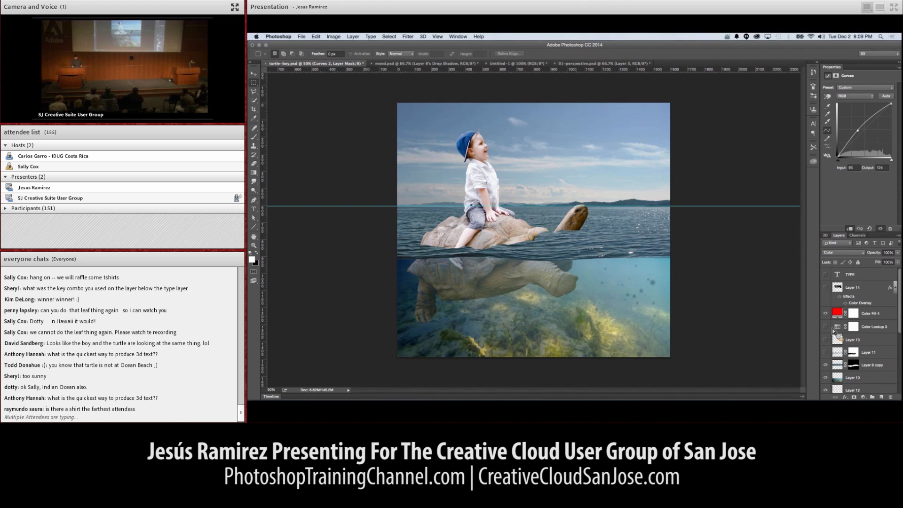
left_click(825, 313)
left_click(825, 274)
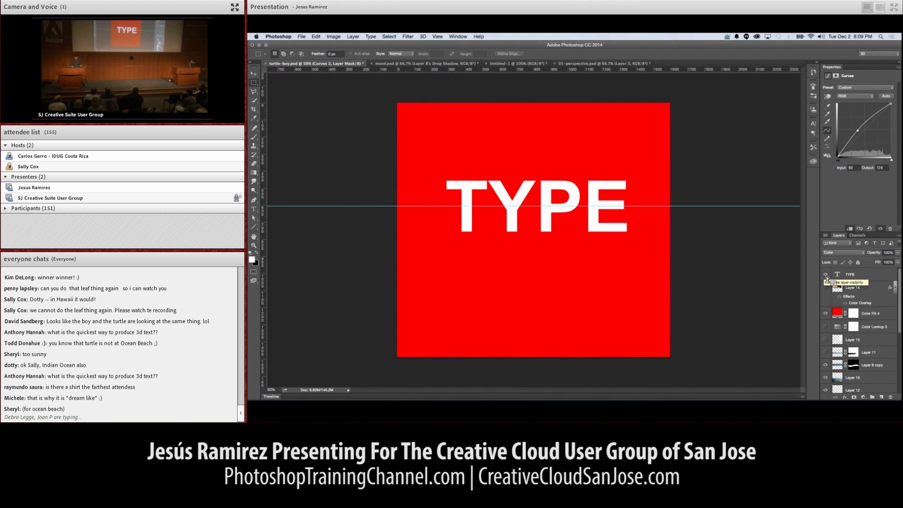
- Load the TYPE text's outline as a selection and fill it with black on a new layer between TYPE and Layer 14
left_click_drag(858, 287, 840, 278)
left_click(839, 278, "super")
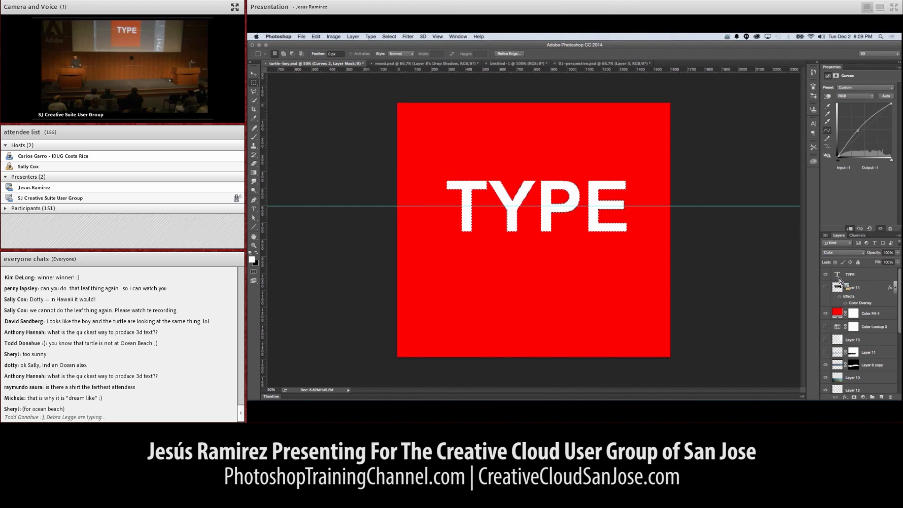
left_click(860, 288)
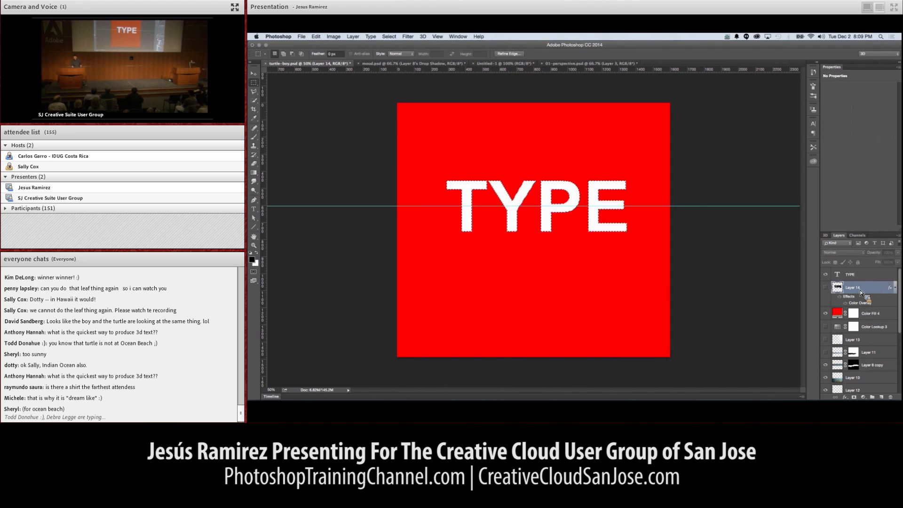
left_click(882, 398)
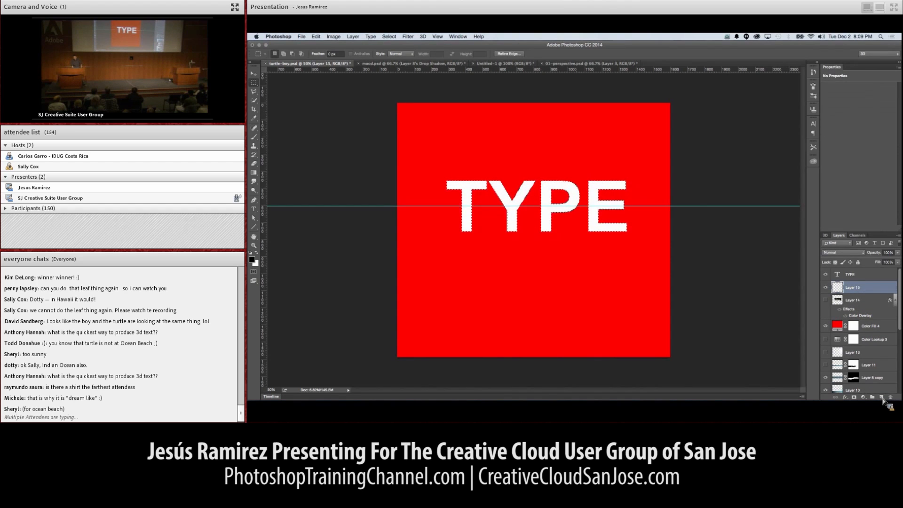
mouse_move(863, 407)
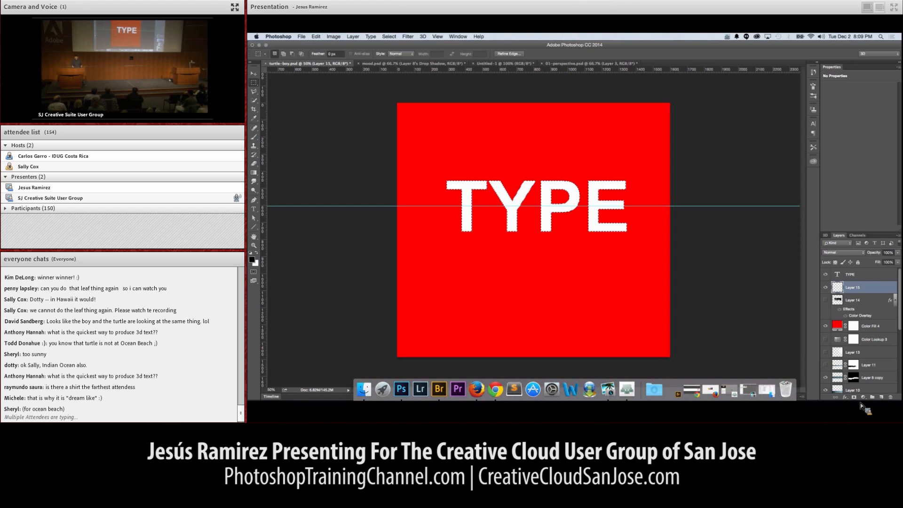
key("alt+BackSpace")
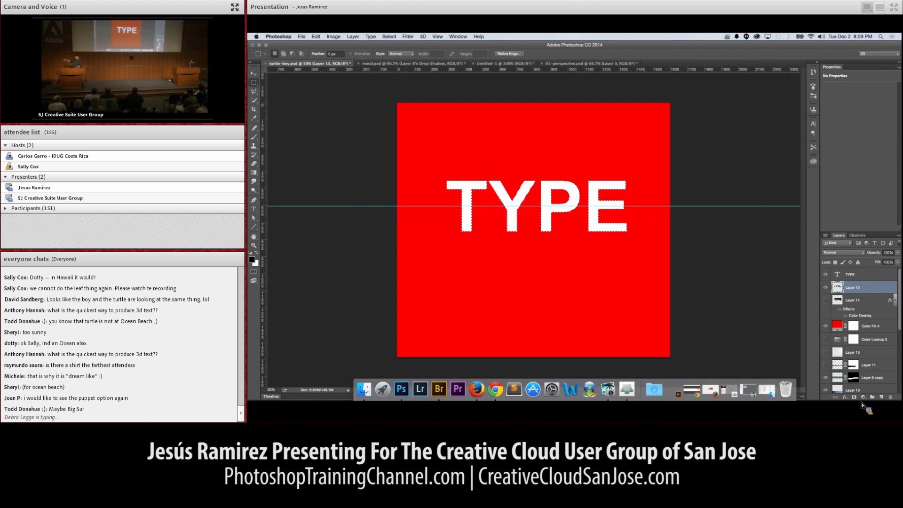
- Extrude the black lettering by repeatedly duplicating the selection one nudge left and one nudge down on the new layer
key("alt+super+Left")
key("alt+super+Down")
key("alt+super+Left")
key("alt+super+Down")
key("alt+super+Left")
key("alt+super+Down")
key("alt+super+Left")
key("alt+super+Down")
key("alt+super+Left")
key("alt+super+Down")
key("alt+super+Left")
key("alt+super+Down")
key("alt+super+Left")
key("alt+super+Down")
key("alt+super+Left")
key("alt+super+Down")
key("alt+super+Left")
key("alt+super+Down")
key("alt+super+Left")
key("alt+super+Down")
key("alt+super+Left")
key("alt+super+Down")
key("alt+super+Left")
key("alt+super+Down")
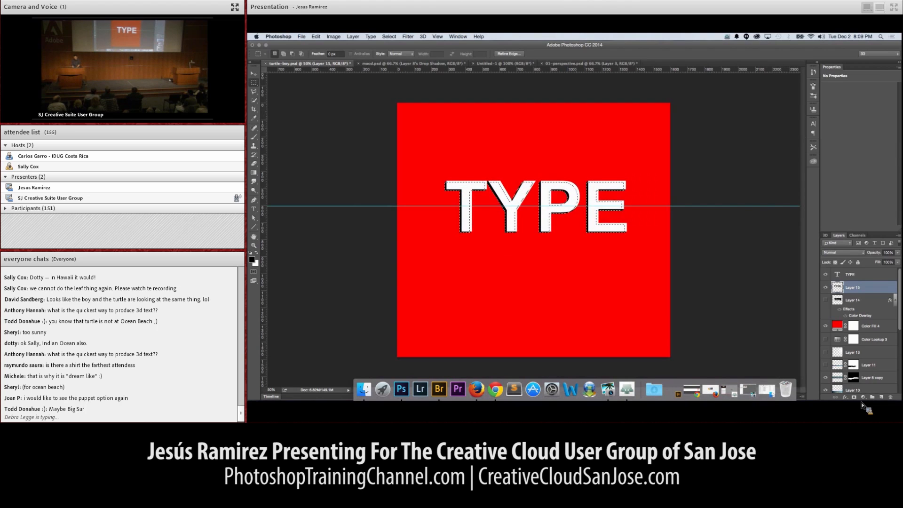
key("alt+super+Left")
key("alt+super+Down")
key("alt+super+Left")
key("alt+super+Down")
key("alt+super+Left")
key("alt+super+Down")
key("alt+super+Left")
key("alt+super+Down")
key("alt+super+Left")
key("alt+super+Down")
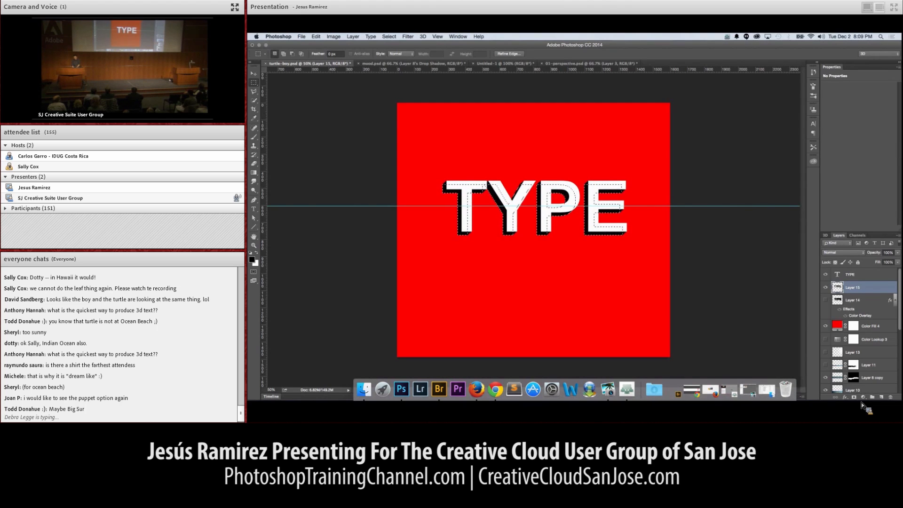